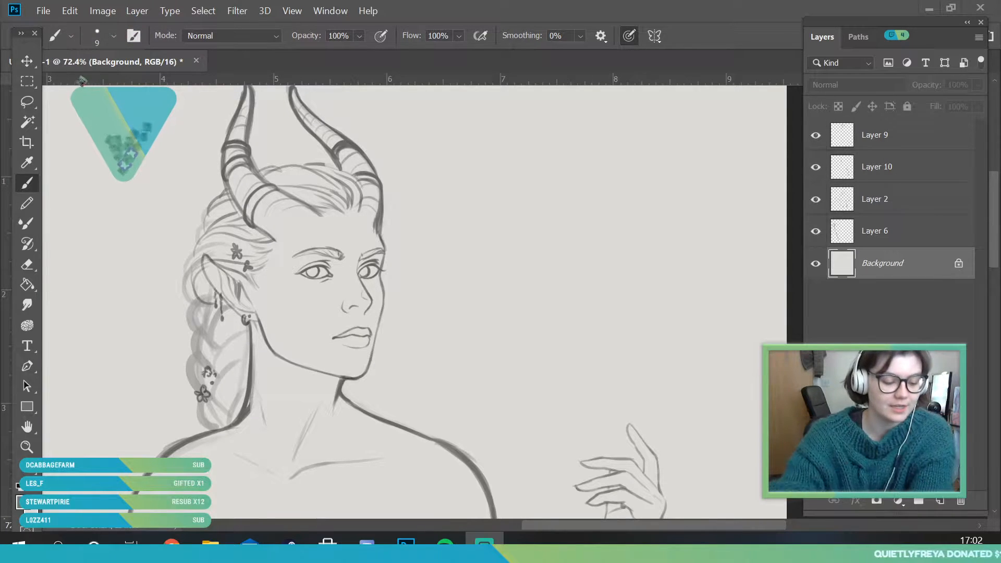
Select the four sketch layers from Layer 6 up to Layer 9 and nudge the whole drawing slightly right and down
{"action": "left_click", "coordinate": [26, 447]}
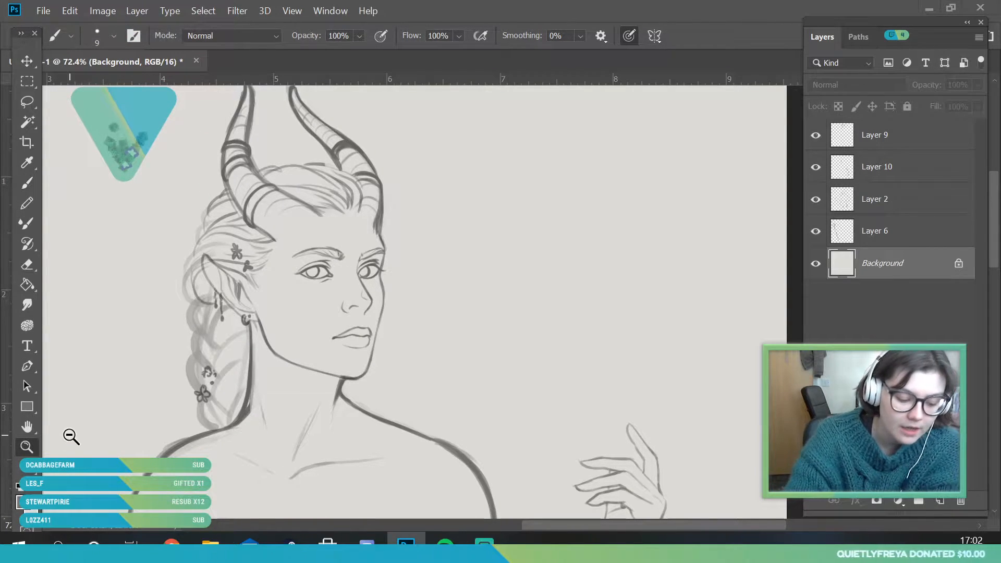
{"action": "left_click_drag", "start_coordinate": [355, 239], "coordinate": [346, 264]}
{"action": "mouse_move", "coordinate": [378, 219]}
{"action": "left_mouse_down"}
{"action": "mouse_move", "coordinate": [371, 242]}
{"action": "mouse_move", "coordinate": [384, 265]}
{"action": "left_mouse_up"}
{"action": "mouse_move", "coordinate": [433, 180]}
{"action": "left_mouse_down"}
{"action": "mouse_move", "coordinate": [409, 231]}
{"action": "mouse_move", "coordinate": [471, 286]}
{"action": "left_mouse_up"}
{"action": "mouse_move", "coordinate": [476, 177]}
{"action": "left_mouse_down"}
{"action": "mouse_move", "coordinate": [464, 206]}
{"action": "mouse_move", "coordinate": [496, 319]}
{"action": "left_mouse_up"}
{"action": "left_click_drag", "start_coordinate": [478, 229], "coordinate": [469, 279]}
{"action": "left_click_drag", "start_coordinate": [445, 214], "coordinate": [460, 252]}
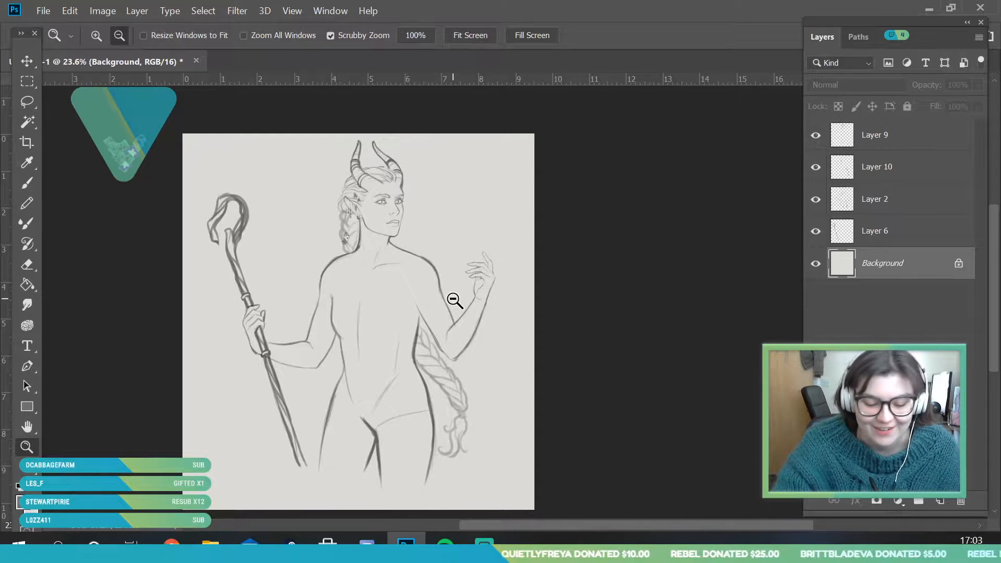
{"action": "left_click", "coordinate": [886, 235]}
{"action": "left_click", "coordinate": [864, 137], "text": "shift"}
{"action": "key", "text": "v"}
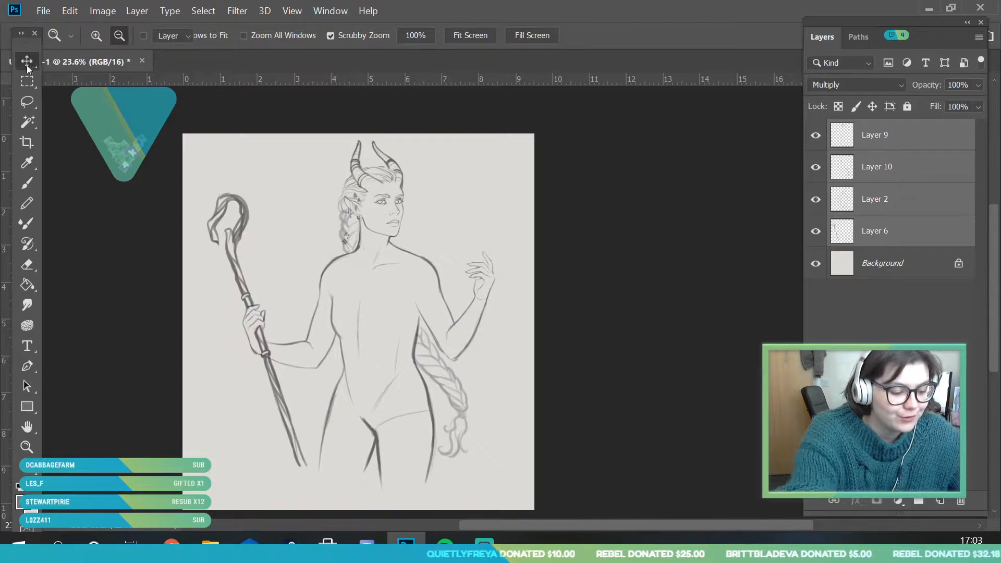
{"action": "key", "text": "Right"}
{"action": "key", "text": "Right"}
{"action": "key", "text": "Right"}
{"action": "key", "text": "Right"}
{"action": "key", "text": "Right"}
{"action": "key", "text": "Right"}
{"action": "key", "text": "Right"}
{"action": "key", "text": "Right"}
{"action": "key", "text": "Right"}
{"action": "key", "text": "Right"}
{"action": "key", "text": "Right"}
{"action": "key", "text": "Right"}
{"action": "key", "text": "Right"}
{"action": "key", "text": "Right"}
{"action": "key", "text": "Right"}
{"action": "key", "text": "Right"}
{"action": "key", "text": "Right"}
{"action": "key", "text": "Right"}
{"action": "key", "text": "Right"}
{"action": "key", "text": "Right"}
{"action": "key", "text": "Down"}
{"action": "key", "text": "Down"}
{"action": "key", "text": "Down"}
{"action": "key", "text": "Down"}
{"action": "key", "text": "Down"}
{"action": "key", "text": "Down"}
{"action": "key", "text": "Down"}
{"action": "key", "text": "Down"}
Toggle Layer 10 and Layer 9 to compare their contents, and merge Layer 9 down into Layer 10
{"action": "left_click", "coordinate": [909, 180]}
{"action": "left_click", "coordinate": [816, 167]}
{"action": "left_click", "coordinate": [816, 167]}
{"action": "left_click", "coordinate": [814, 137]}
{"action": "left_click", "coordinate": [814, 136]}
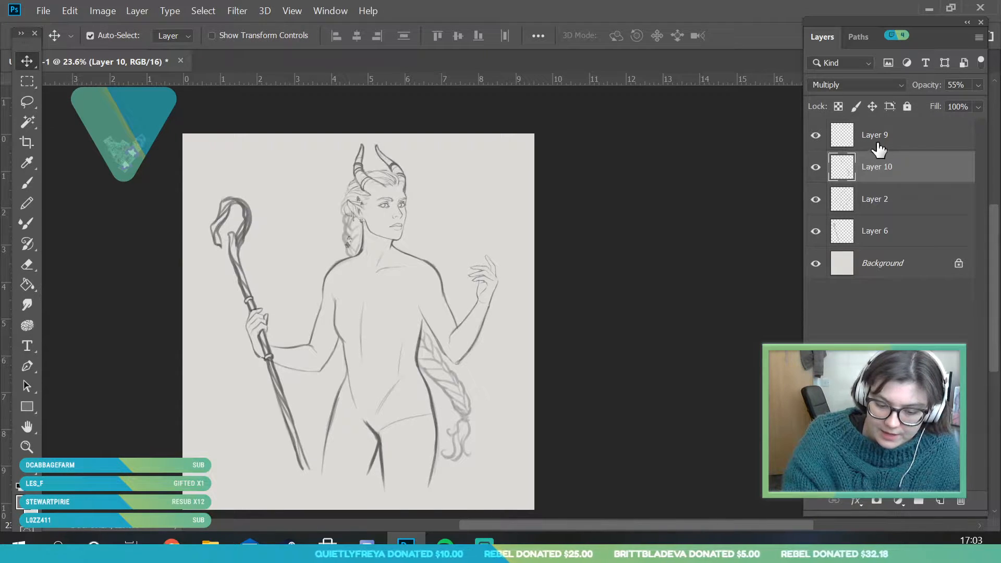
{"action": "right_click", "coordinate": [902, 139]}
{"action": "left_click", "coordinate": [771, 522]}
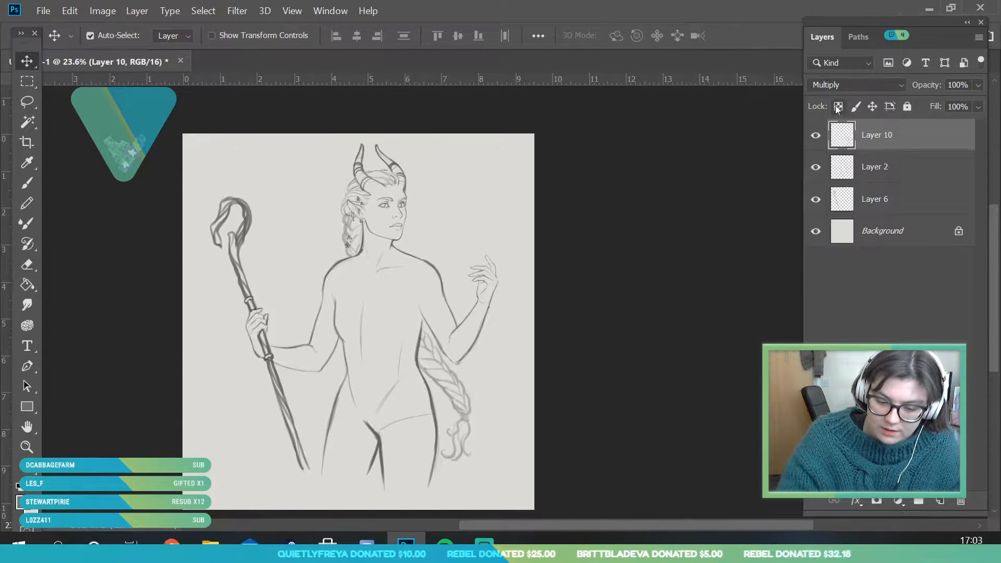
Hide and show Layer 10, Layer 2 and Layer 6 in turn to examine which parts of the sketch each holds
{"action": "left_click", "coordinate": [816, 136]}
{"action": "left_click", "coordinate": [816, 135]}
{"action": "left_click", "coordinate": [816, 167]}
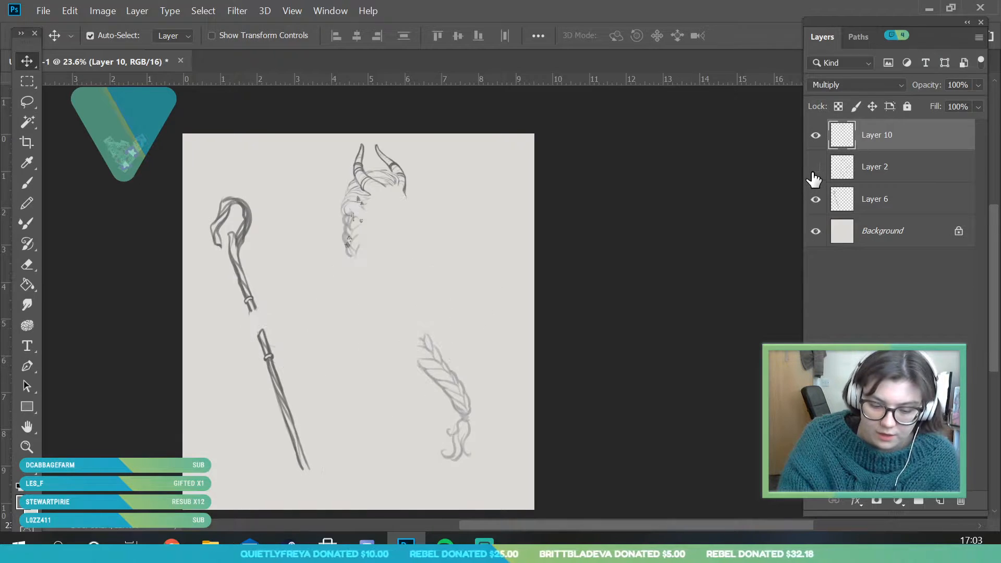
{"action": "left_click", "coordinate": [816, 167]}
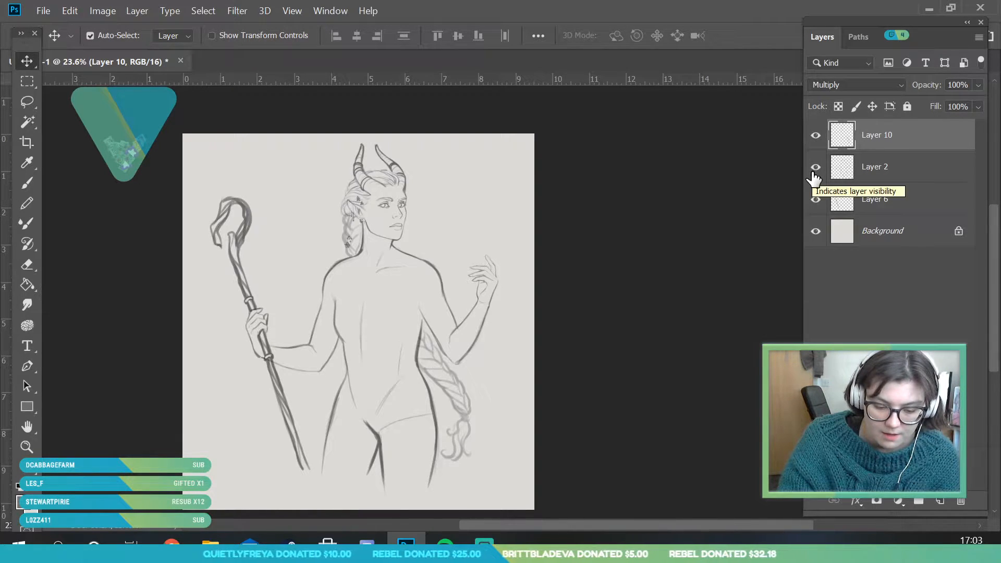
{"action": "left_click", "coordinate": [815, 200]}
{"action": "left_click", "coordinate": [815, 199]}
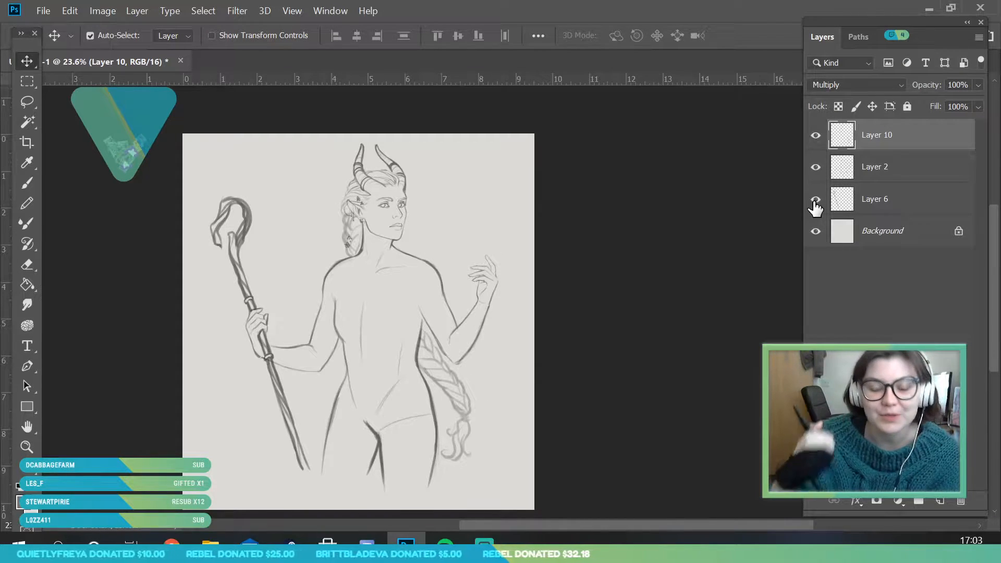
{"action": "left_click", "coordinate": [27, 446]}
{"action": "left_click_drag", "start_coordinate": [367, 184], "coordinate": [381, 200]}
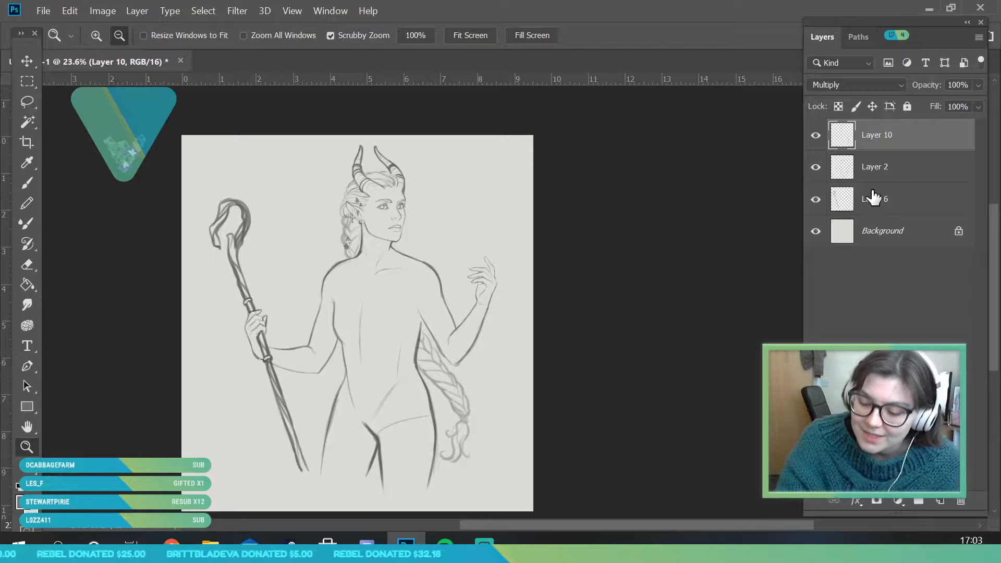
{"action": "left_click", "coordinate": [815, 135]}
{"action": "left_click", "coordinate": [815, 135]}
Lower the opacity of Layer 2, the body sketch, to 46%
{"action": "left_click", "coordinate": [826, 167]}
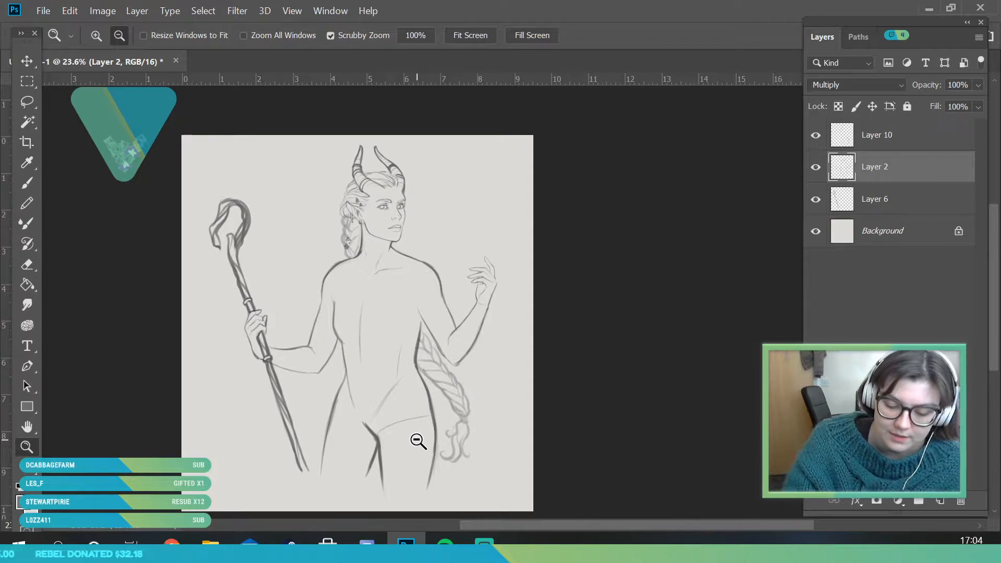
{"action": "left_click", "coordinate": [978, 85]}
{"action": "left_click", "coordinate": [937, 102]}
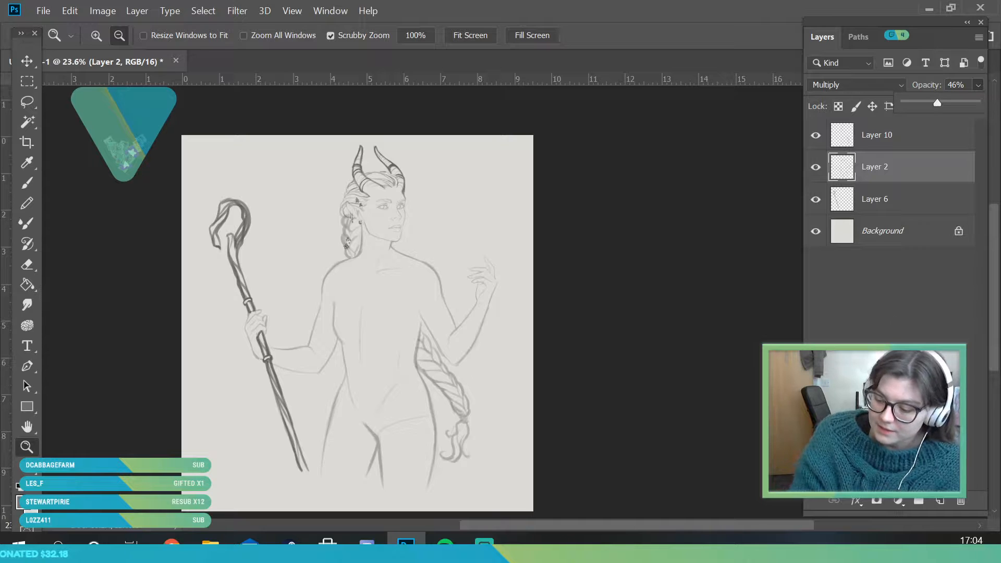
Add a new layer above Layer 2 and set its blending mode to Multiply
{"action": "left_click", "coordinate": [941, 501]}
{"action": "left_click", "coordinate": [865, 86]}
{"action": "left_click", "coordinate": [834, 146]}
Set the Brush size to 28 px and look through the General Brushes presets and the brush settings
{"action": "left_click_drag", "start_coordinate": [410, 279], "coordinate": [427, 326]}
{"action": "left_click", "coordinate": [32, 185]}
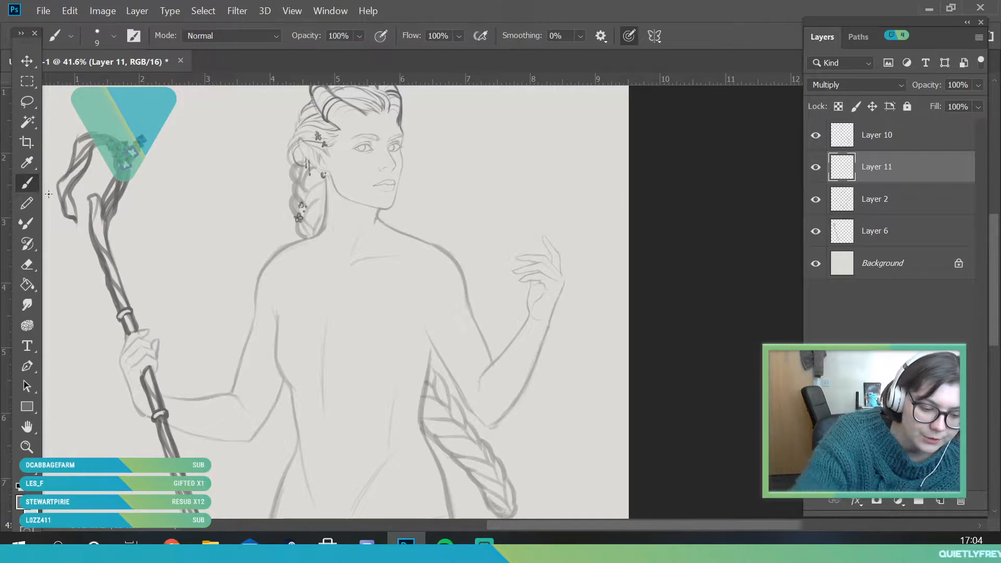
{"action": "left_click", "coordinate": [105, 45]}
{"action": "left_click", "coordinate": [102, 82]}
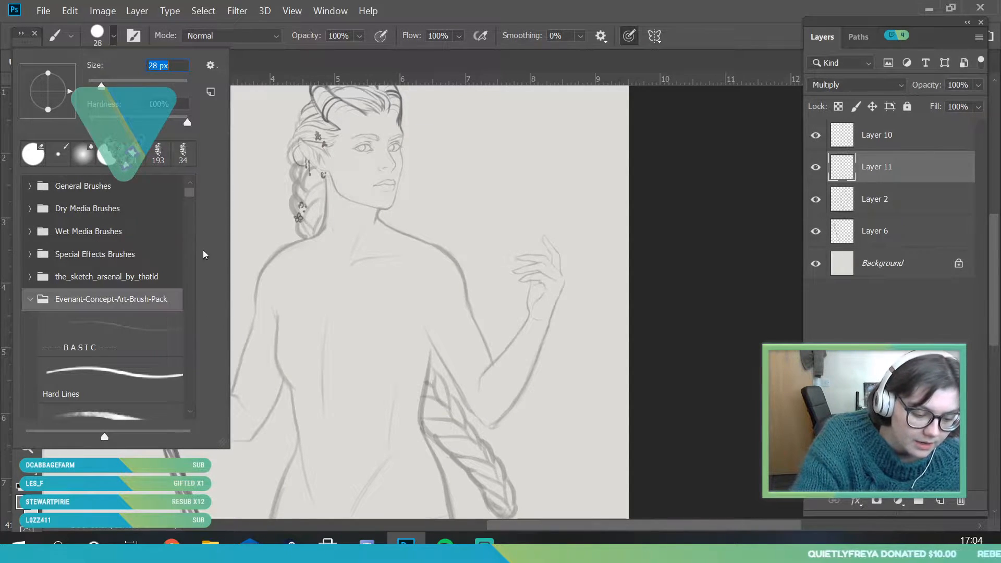
{"action": "left_click", "coordinate": [30, 298]}
{"action": "left_click", "coordinate": [30, 186]}
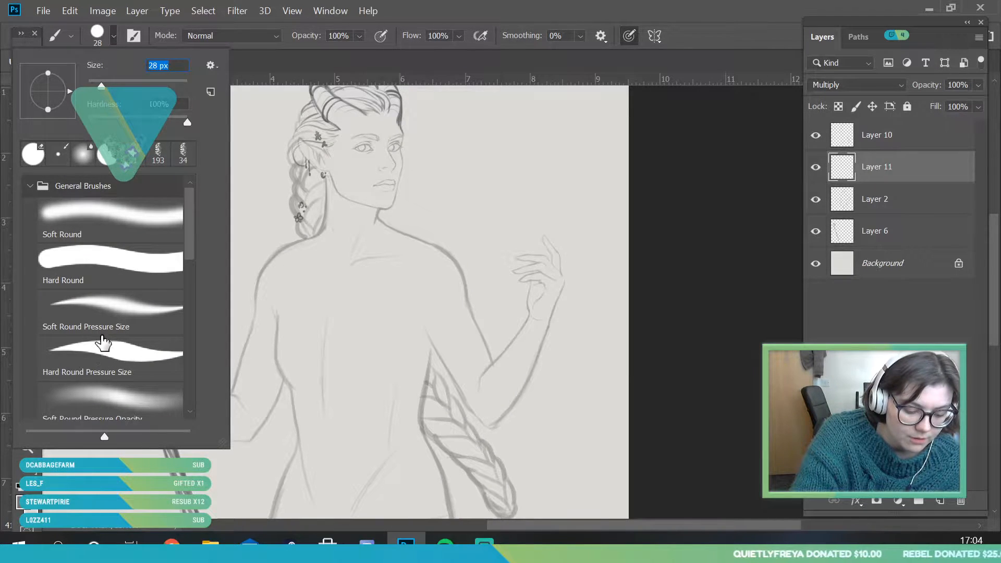
{"action": "left_click", "coordinate": [137, 35]}
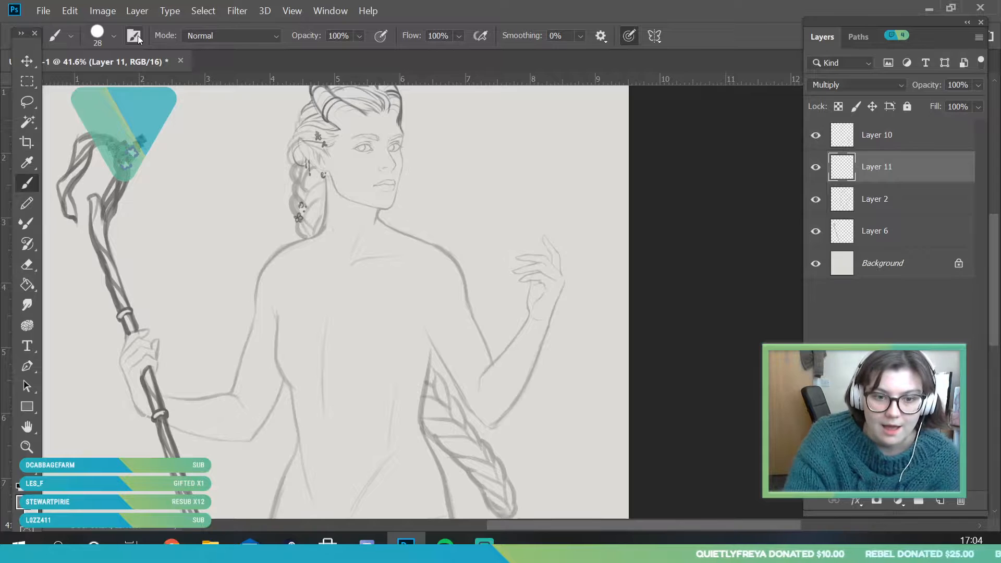
{"action": "left_click", "coordinate": [137, 36]}
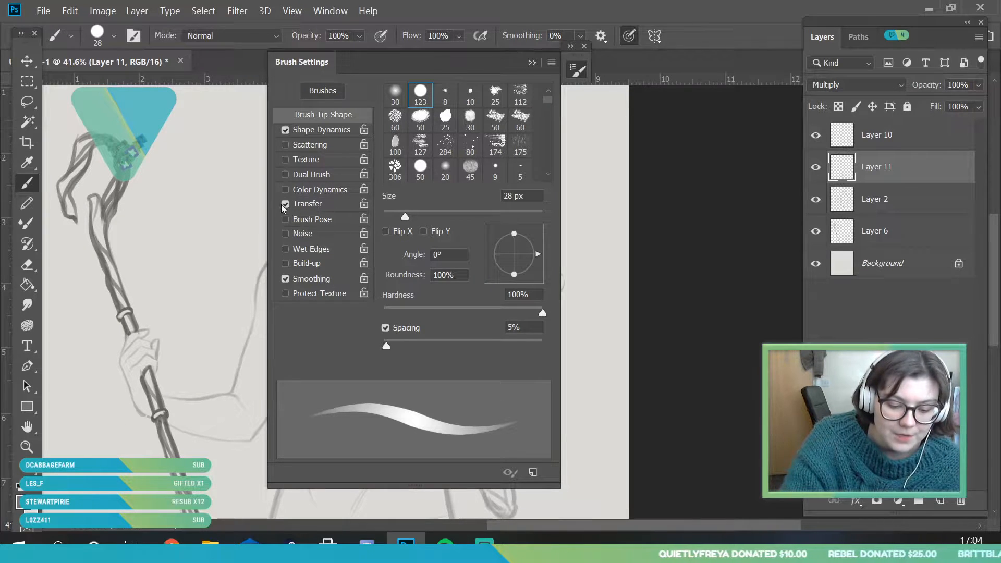
{"action": "left_click", "coordinate": [584, 45]}
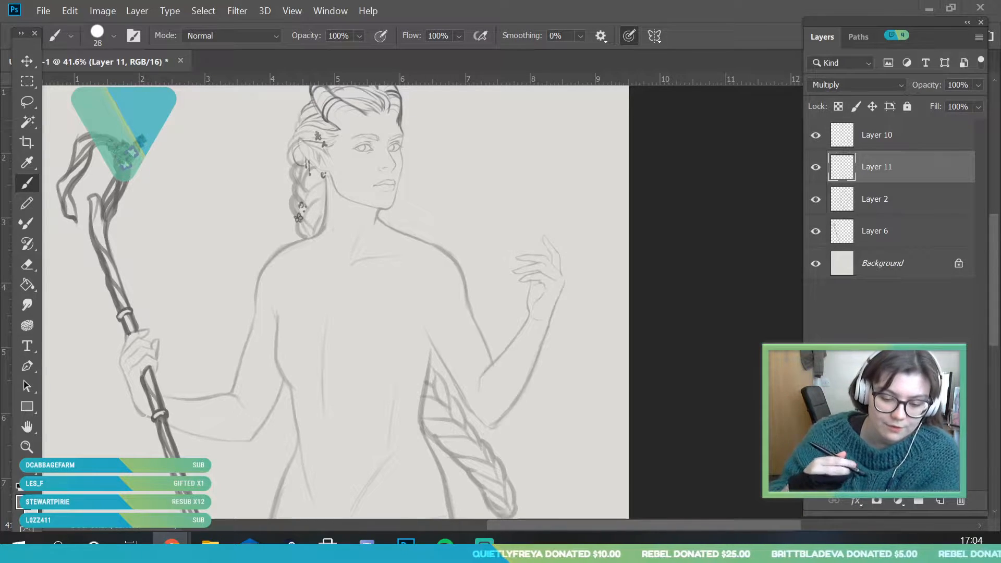
Set the Brush size to 25 px for work on the upper torso and check Layer 11 by toggling its visibility
{"action": "left_click", "coordinate": [31, 447]}
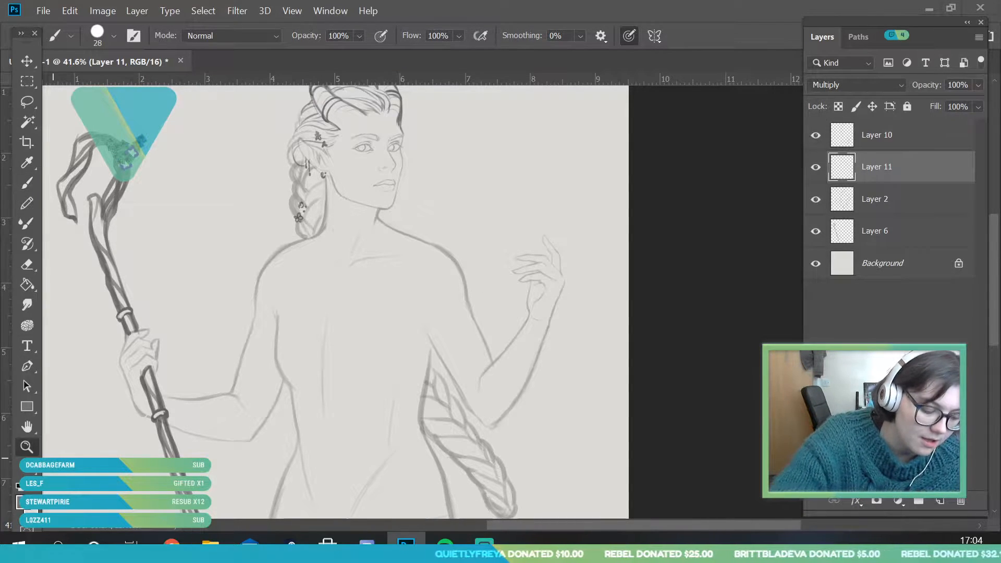
{"action": "left_click_drag", "start_coordinate": [309, 249], "coordinate": [365, 295]}
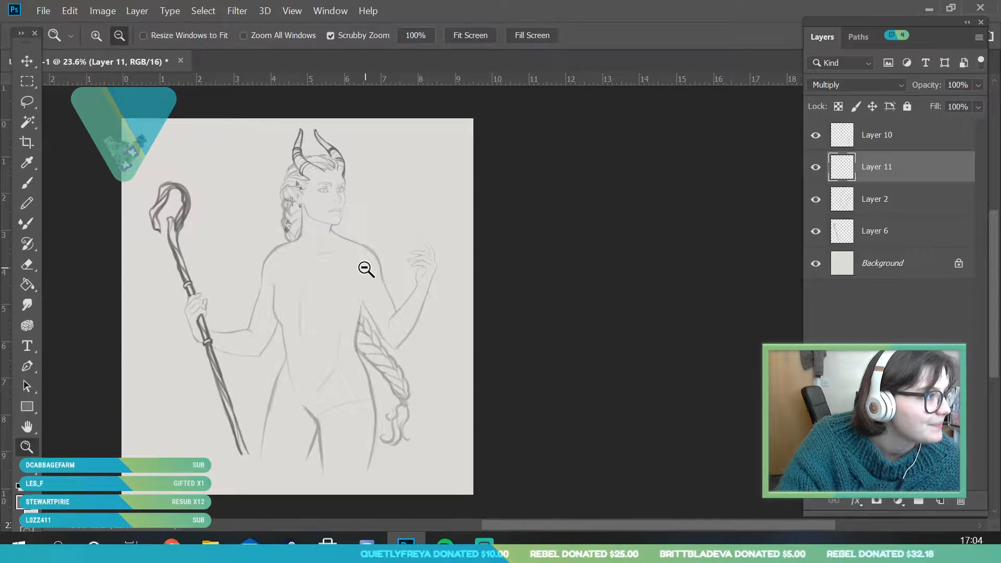
{"action": "left_click_drag", "start_coordinate": [353, 286], "coordinate": [358, 287]}
{"action": "left_click", "coordinate": [340, 263]}
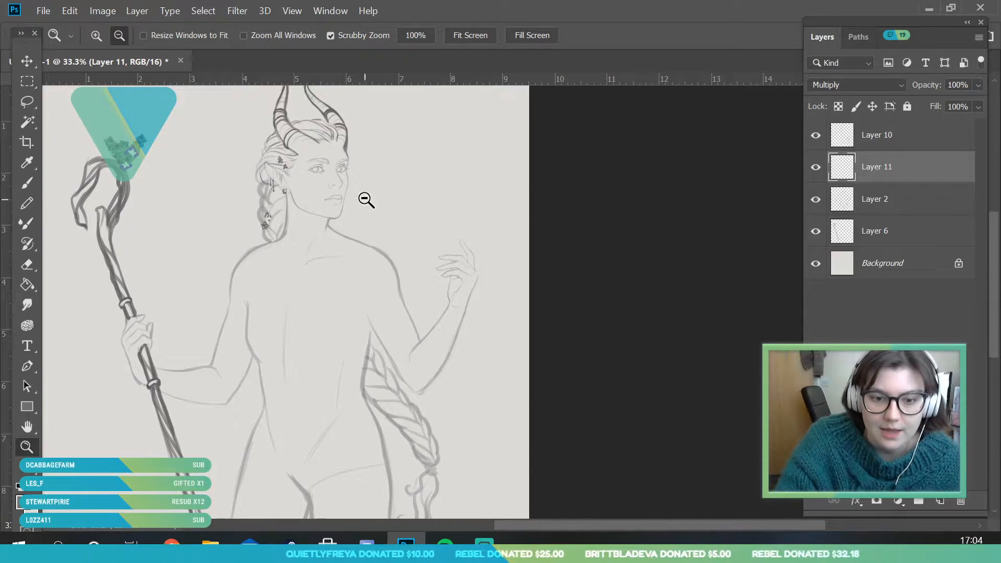
{"action": "left_click_drag", "start_coordinate": [364, 203], "coordinate": [353, 248]}
{"action": "left_click_drag", "start_coordinate": [346, 296], "coordinate": [367, 315]}
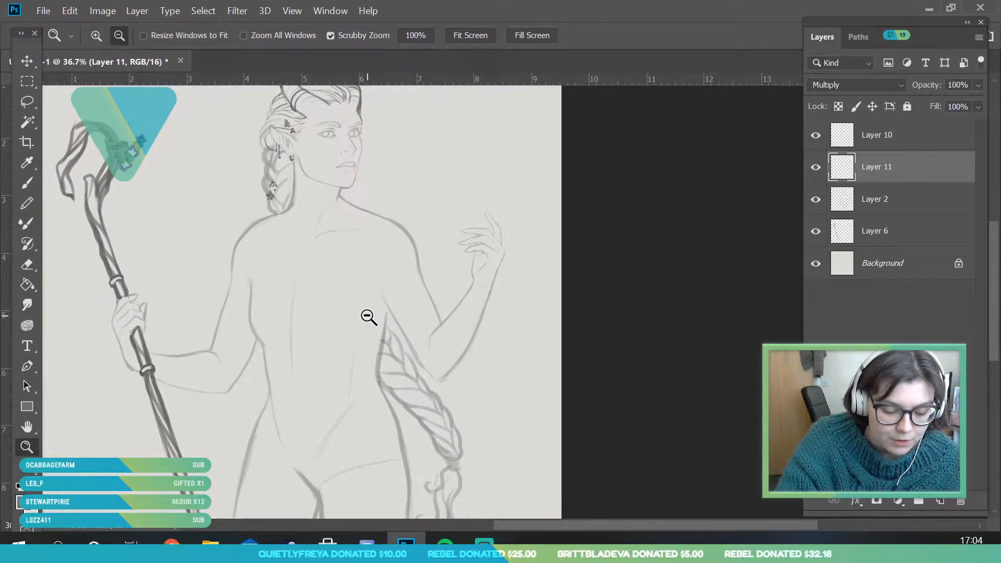
{"action": "left_click", "coordinate": [362, 232]}
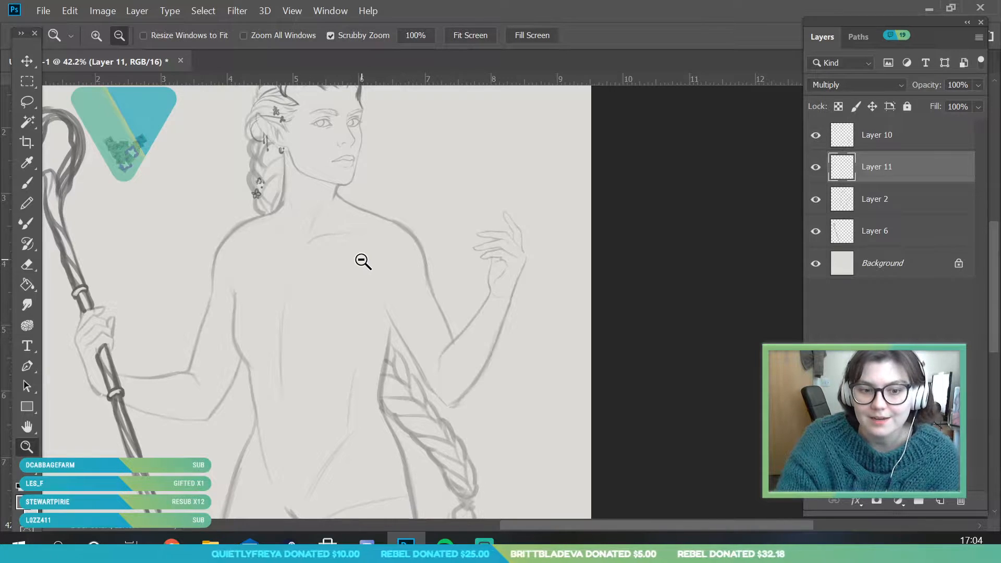
{"action": "left_click_drag", "start_coordinate": [358, 225], "coordinate": [361, 267]}
{"action": "left_click", "coordinate": [27, 182]}
{"action": "left_click", "coordinate": [115, 38]}
{"action": "left_click_drag", "start_coordinate": [105, 85], "coordinate": [100, 87]}
{"action": "left_click", "coordinate": [367, 212]}
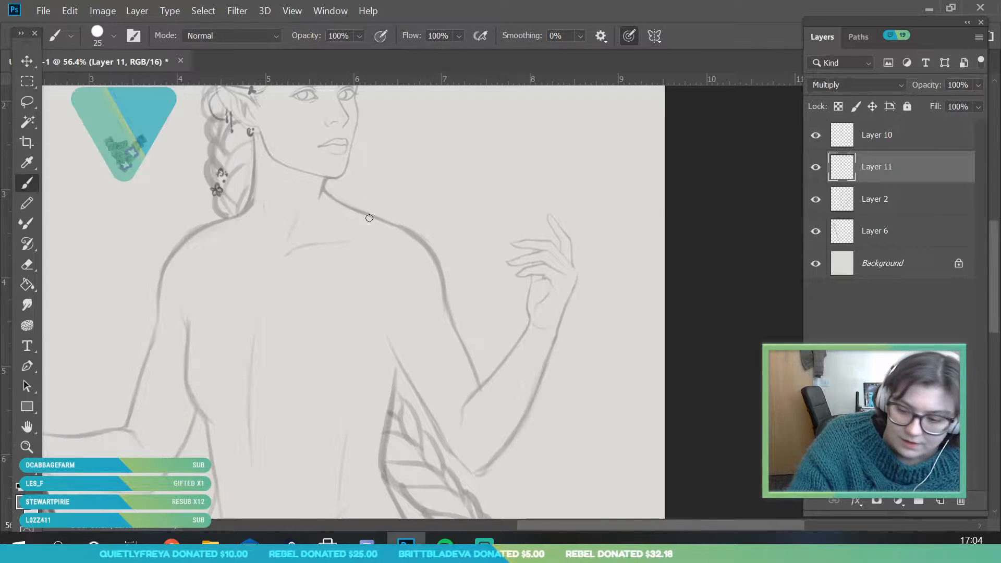
{"action": "left_click", "coordinate": [818, 169]}
{"action": "left_click", "coordinate": [816, 168]}
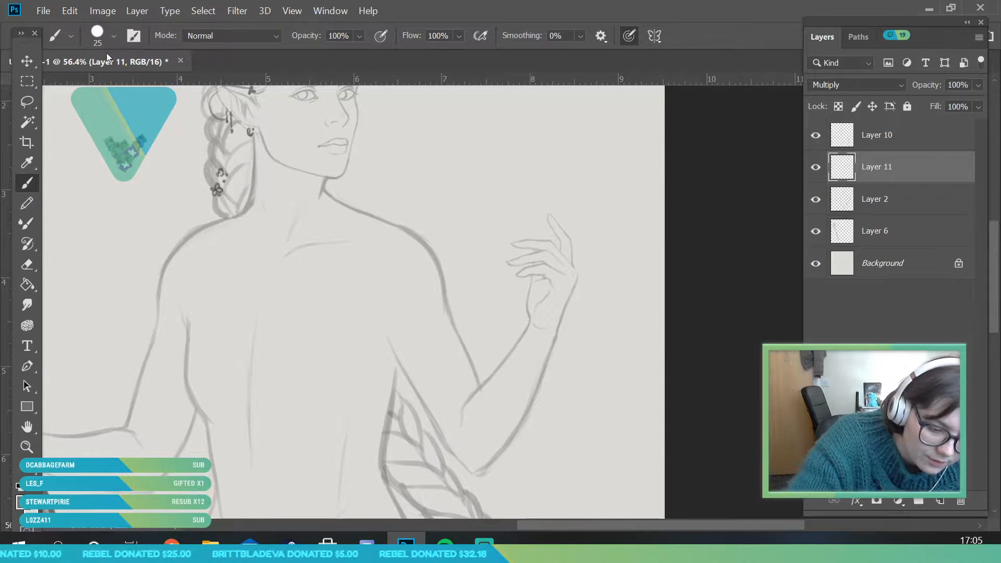
Set the Brush size to 21 px and sketch the first garment lines across both shoulders and down from the neck on Layer 11
{"action": "left_click", "coordinate": [113, 35]}
{"action": "type", "text": "21"}
{"action": "key", "text": "Return"}
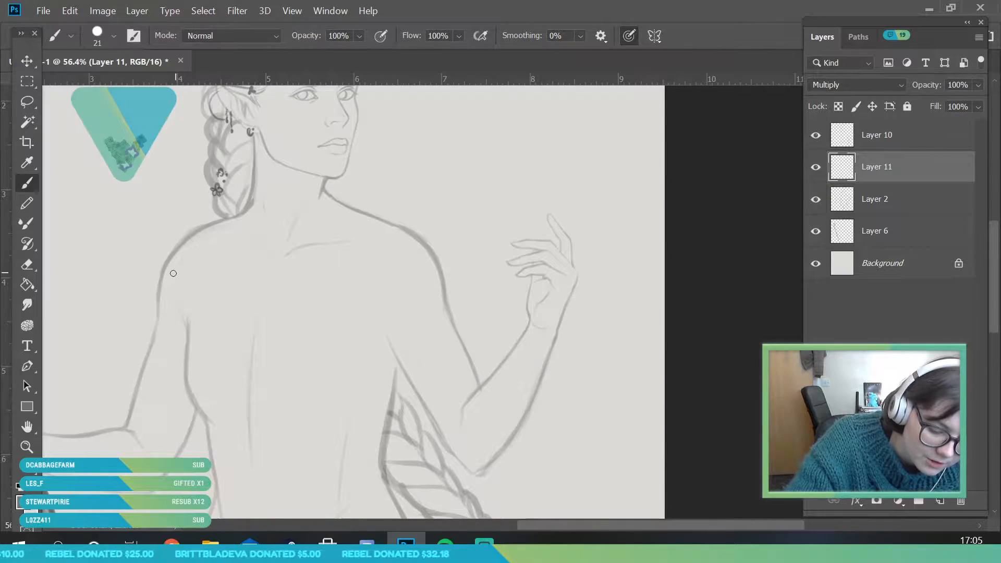
{"action": "left_click_drag", "start_coordinate": [159, 294], "coordinate": [157, 272]}
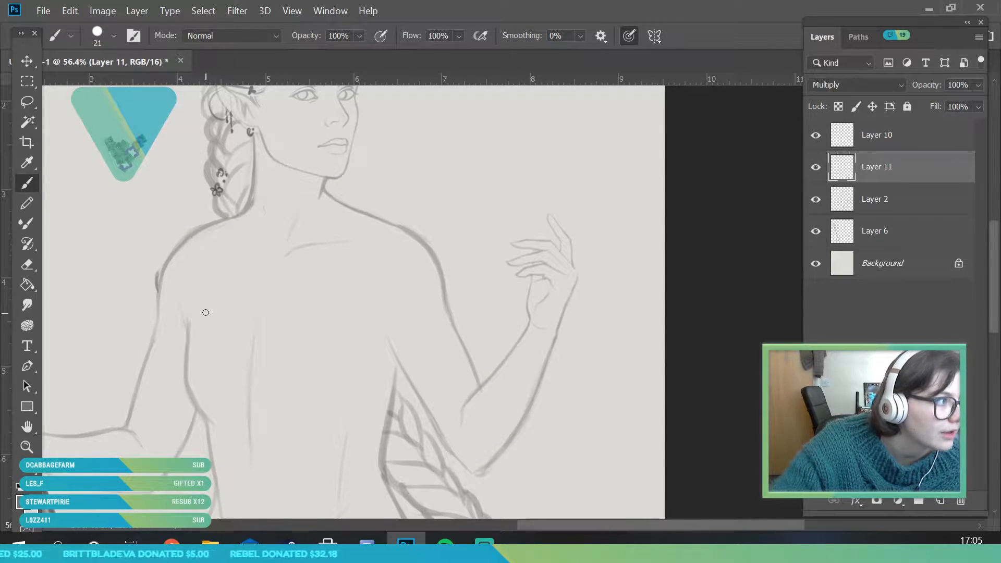
{"action": "left_click_drag", "start_coordinate": [159, 272], "coordinate": [228, 274]}
{"action": "left_click_drag", "start_coordinate": [306, 275], "coordinate": [417, 284]}
{"action": "left_click_drag", "start_coordinate": [219, 211], "coordinate": [245, 244]}
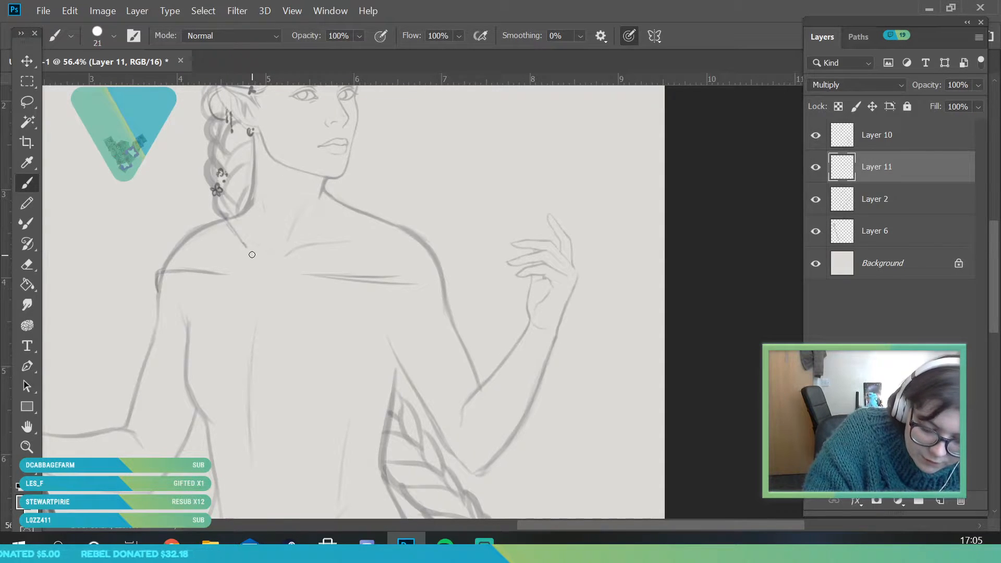
{"action": "left_click_drag", "start_coordinate": [295, 248], "coordinate": [383, 216]}
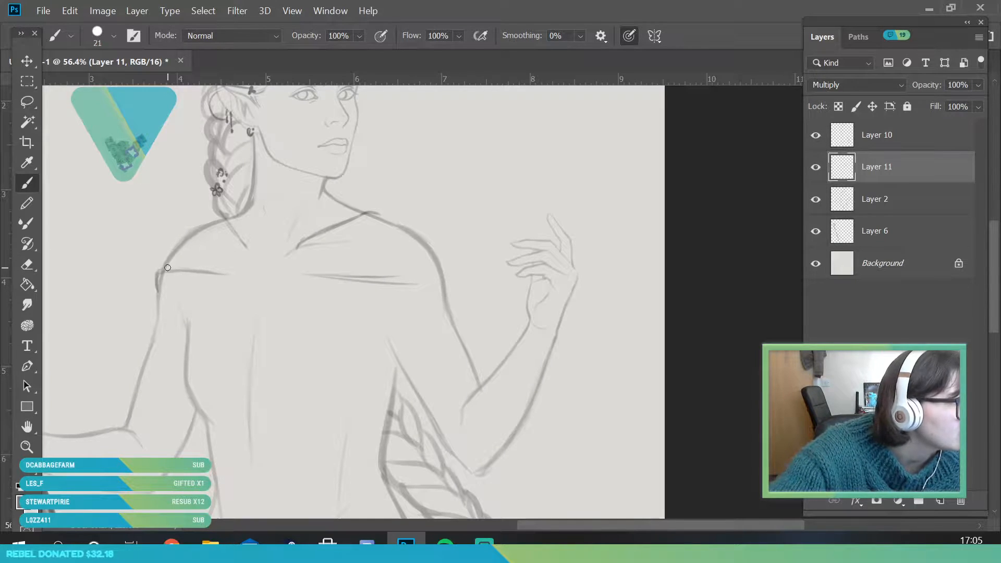
Sketch the wrapped edge and fabric folds over the staff-side shoulder and round off the cloth ends near the collarbones
{"action": "mouse_move", "coordinate": [157, 291]}
{"action": "left_mouse_down"}
{"action": "mouse_move", "coordinate": [179, 259]}
{"action": "mouse_move", "coordinate": [219, 274]}
{"action": "left_mouse_up"}
{"action": "left_click_drag", "start_coordinate": [183, 265], "coordinate": [199, 262]}
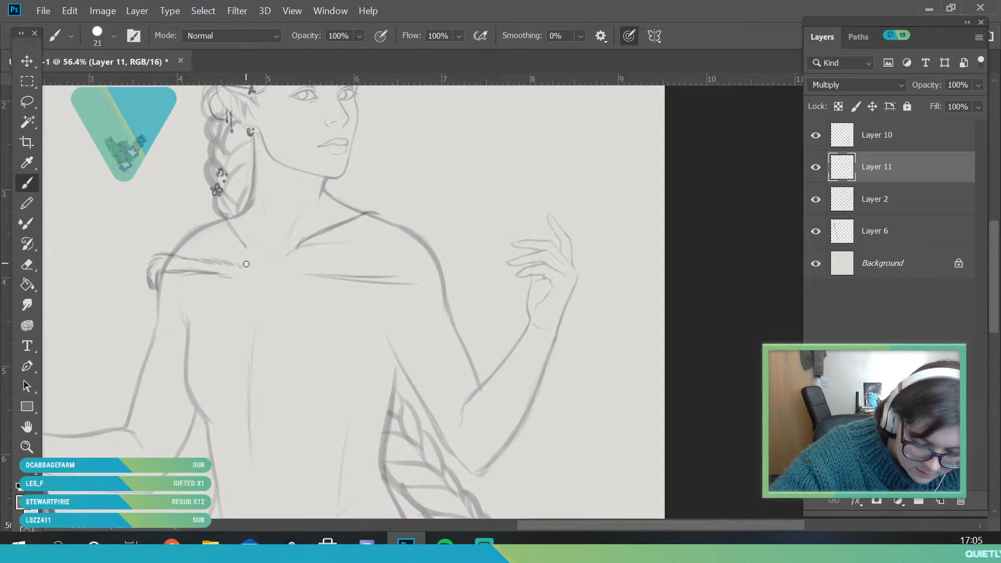
{"action": "mouse_move", "coordinate": [241, 256]}
{"action": "left_mouse_down"}
{"action": "mouse_move", "coordinate": [209, 217]}
{"action": "mouse_move", "coordinate": [217, 212]}
{"action": "mouse_move", "coordinate": [251, 255]}
{"action": "mouse_move", "coordinate": [237, 274]}
{"action": "mouse_move", "coordinate": [250, 258]}
{"action": "mouse_move", "coordinate": [307, 240]}
{"action": "left_mouse_up"}
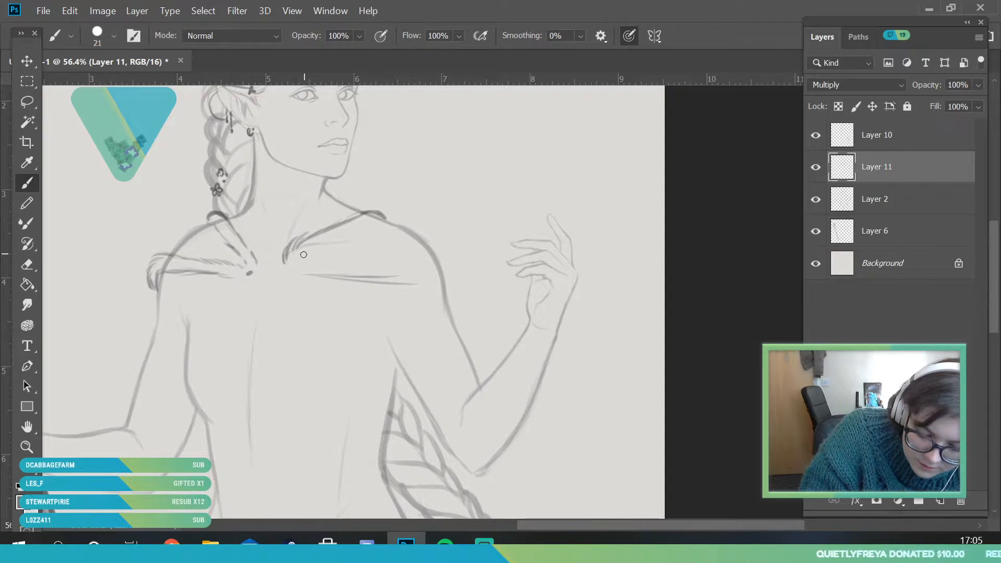
Build up the cloth on the raised-hand side with a thicker neck edge, a folded lower band and a wrapped shoulder end
{"action": "left_click_drag", "start_coordinate": [398, 224], "coordinate": [361, 212]}
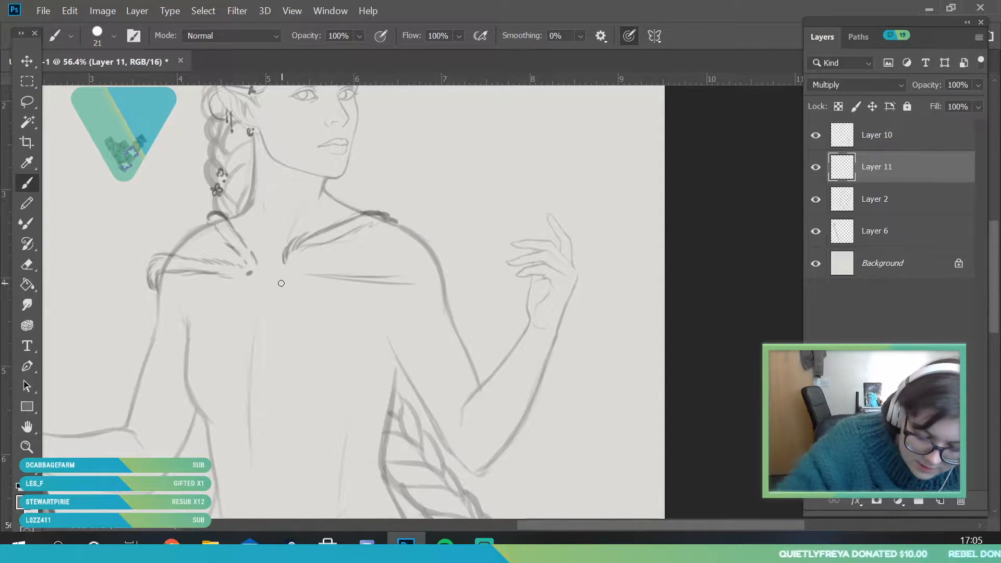
{"action": "mouse_move", "coordinate": [290, 273]}
{"action": "left_mouse_down"}
{"action": "mouse_move", "coordinate": [337, 281]}
{"action": "mouse_move", "coordinate": [297, 269]}
{"action": "mouse_move", "coordinate": [327, 268]}
{"action": "mouse_move", "coordinate": [400, 284]}
{"action": "left_mouse_up"}
{"action": "mouse_move", "coordinate": [342, 269]}
{"action": "left_mouse_down"}
{"action": "mouse_move", "coordinate": [443, 273]}
{"action": "mouse_move", "coordinate": [449, 291]}
{"action": "mouse_move", "coordinate": [403, 284]}
{"action": "left_mouse_up"}
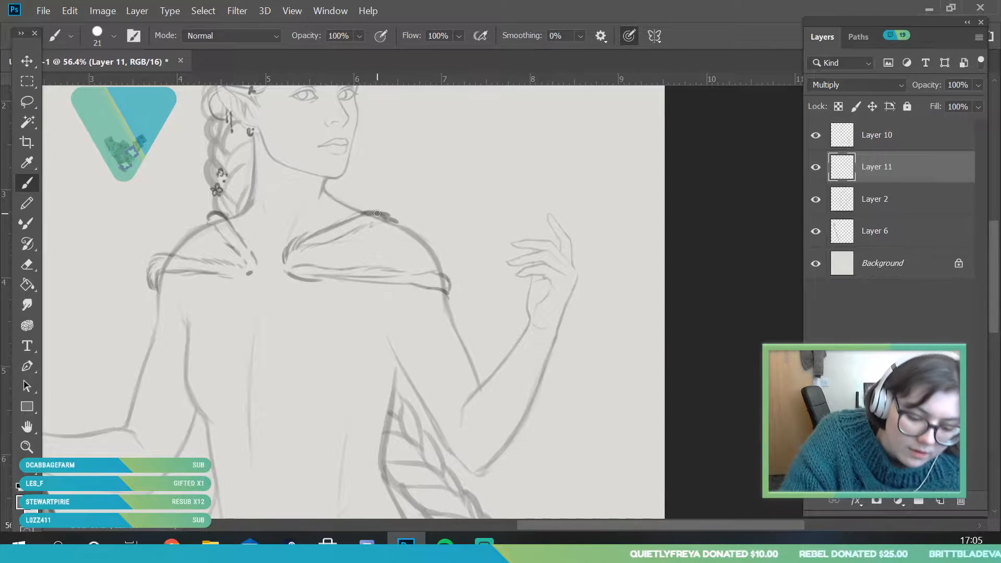
{"action": "left_click_drag", "start_coordinate": [375, 211], "coordinate": [363, 214]}
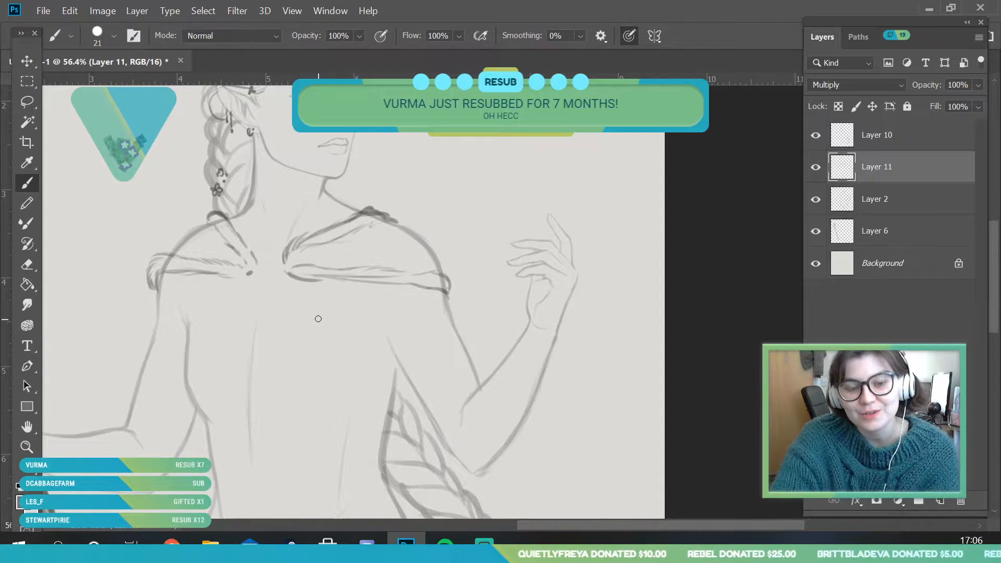
Close off the cloth ends on both sides of the collarbone gap with short curved strokes on Layer 11
{"action": "left_click", "coordinate": [27, 447]}
{"action": "left_click_drag", "start_coordinate": [309, 242], "coordinate": [369, 346]}
{"action": "left_click_drag", "start_coordinate": [270, 177], "coordinate": [279, 284]}
{"action": "scroll", "coordinate": [279, 284], "scroll_direction": "up", "scroll_amount": 3}
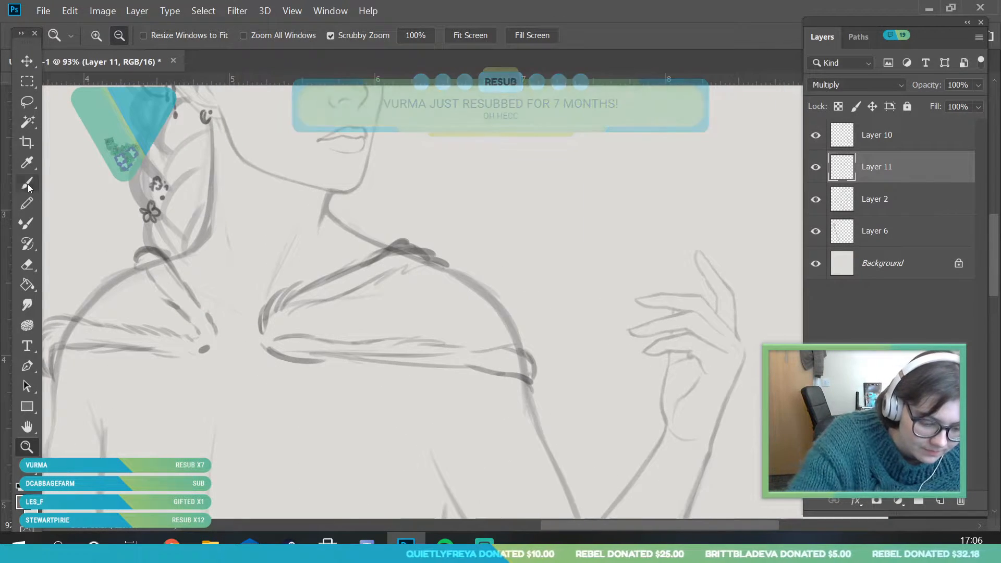
{"action": "key", "text": "b"}
{"action": "left_click_drag", "start_coordinate": [263, 321], "coordinate": [255, 344]}
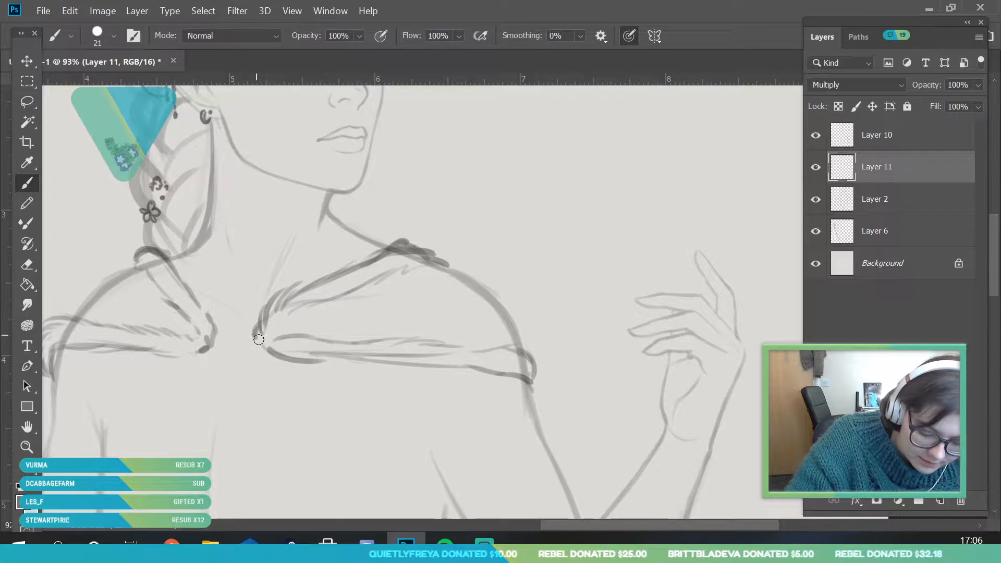
Set the Brush size to 12 px and draw a small knot joining the two cloth ends at the centre of the chest
{"action": "left_click", "coordinate": [113, 36]}
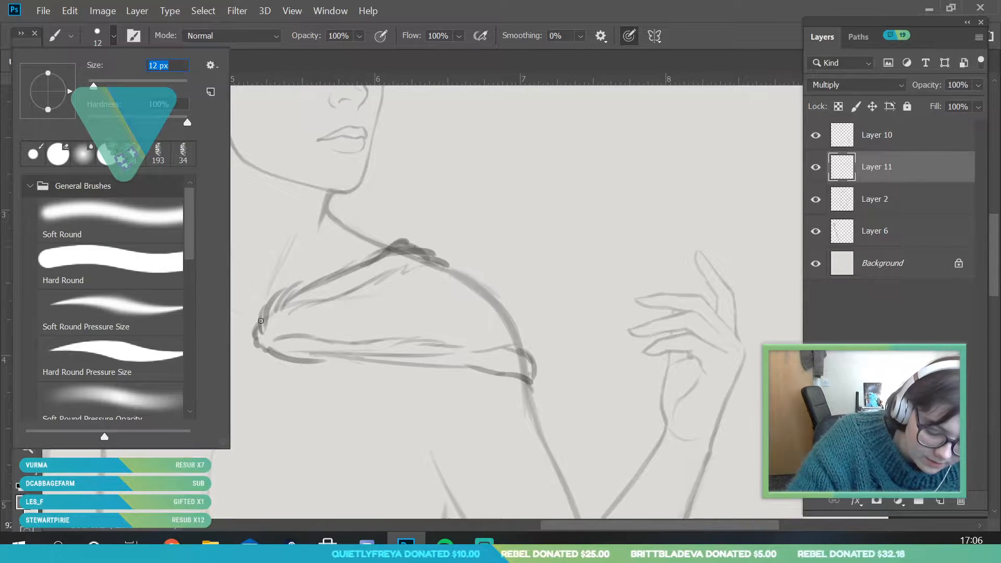
{"action": "left_click", "coordinate": [27, 450]}
{"action": "mouse_move", "coordinate": [235, 379]}
{"action": "left_mouse_down"}
{"action": "mouse_move", "coordinate": [252, 420]}
{"action": "mouse_move", "coordinate": [207, 329]}
{"action": "left_mouse_up"}
{"action": "key", "text": "b"}
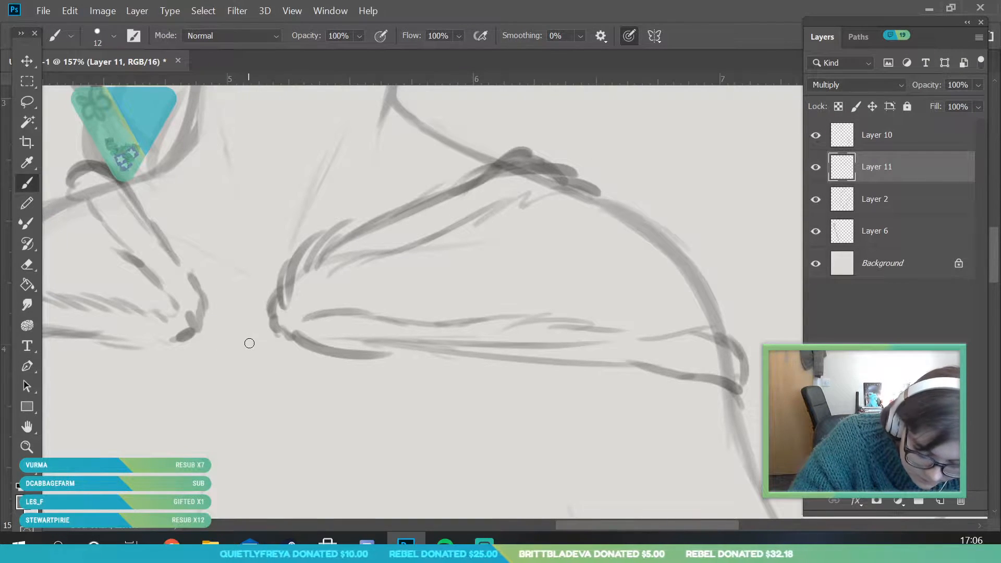
{"action": "mouse_move", "coordinate": [234, 332]}
{"action": "left_mouse_down"}
{"action": "mouse_move", "coordinate": [260, 359]}
{"action": "mouse_move", "coordinate": [271, 342]}
{"action": "mouse_move", "coordinate": [292, 357]}
{"action": "mouse_move", "coordinate": [289, 334]}
{"action": "left_mouse_up"}
{"action": "mouse_move", "coordinate": [235, 344]}
{"action": "left_mouse_down"}
{"action": "mouse_move", "coordinate": [258, 307]}
{"action": "mouse_move", "coordinate": [274, 323]}
{"action": "mouse_move", "coordinate": [210, 357]}
{"action": "mouse_move", "coordinate": [207, 339]}
{"action": "mouse_move", "coordinate": [172, 356]}
{"action": "left_mouse_up"}
{"action": "mouse_move", "coordinate": [212, 309]}
{"action": "left_mouse_down"}
{"action": "mouse_move", "coordinate": [232, 336]}
{"action": "mouse_move", "coordinate": [202, 331]}
{"action": "mouse_move", "coordinate": [267, 340]}
{"action": "left_mouse_up"}
Draw a bumpy gathered edge along the top of the staff-side shoulder and add folds running towards the knot
{"action": "left_click", "coordinate": [27, 449]}
{"action": "left_click_drag", "start_coordinate": [282, 245], "coordinate": [146, 261]}
{"action": "left_click_drag", "start_coordinate": [299, 190], "coordinate": [356, 268]}
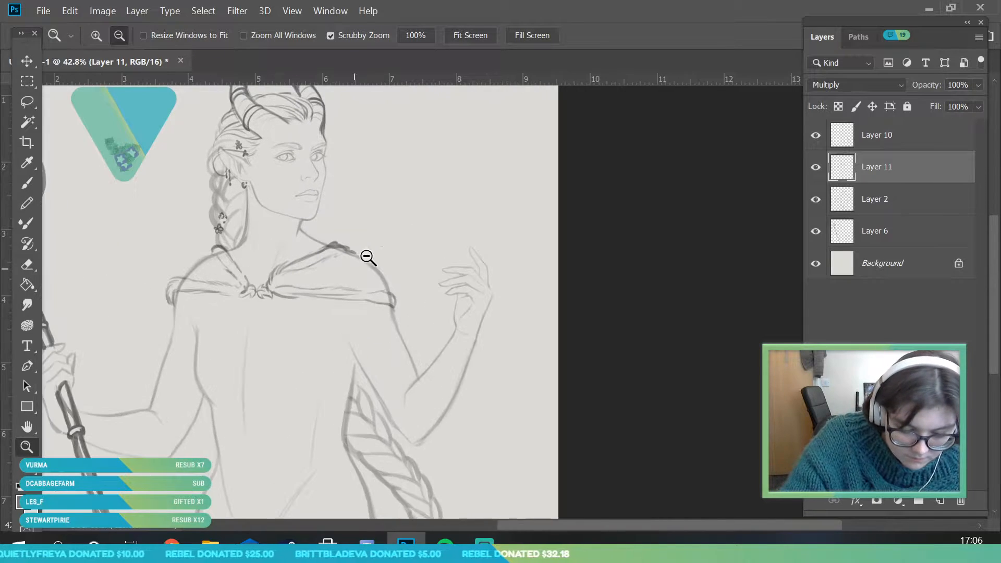
{"action": "left_click_drag", "start_coordinate": [282, 211], "coordinate": [301, 244]}
{"action": "left_click_drag", "start_coordinate": [238, 209], "coordinate": [289, 248]}
{"action": "left_click", "coordinate": [28, 183]}
{"action": "left_click_drag", "start_coordinate": [193, 272], "coordinate": [207, 278]}
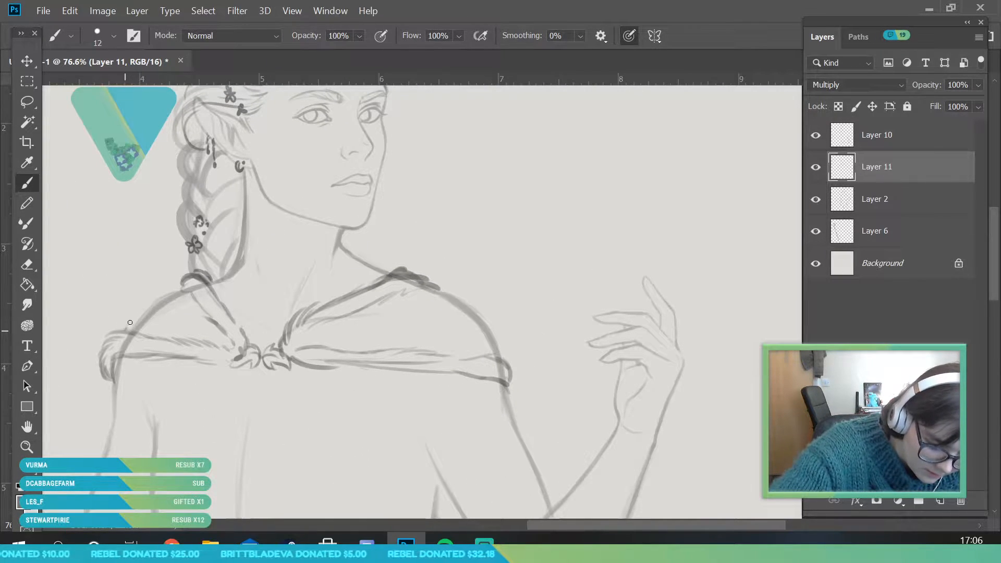
{"action": "mouse_move", "coordinate": [142, 320]}
{"action": "left_mouse_down"}
{"action": "mouse_move", "coordinate": [123, 335]}
{"action": "mouse_move", "coordinate": [129, 327]}
{"action": "left_mouse_up"}
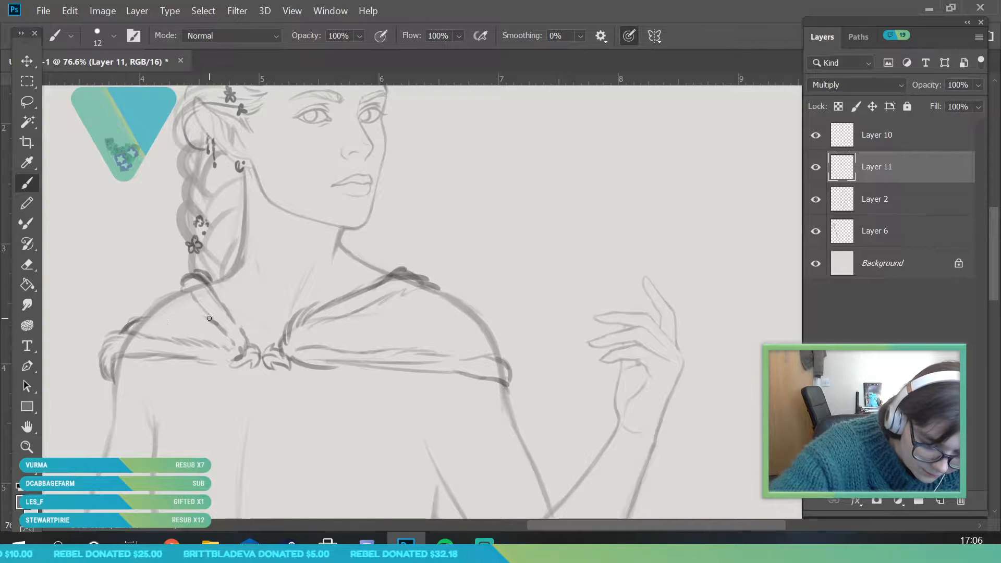
{"action": "left_click_drag", "start_coordinate": [225, 346], "coordinate": [147, 320]}
{"action": "mouse_move", "coordinate": [200, 337]}
{"action": "left_mouse_down"}
{"action": "mouse_move", "coordinate": [156, 324]}
{"action": "mouse_move", "coordinate": [157, 300]}
{"action": "mouse_move", "coordinate": [175, 295]}
{"action": "mouse_move", "coordinate": [232, 339]}
{"action": "left_mouse_up"}
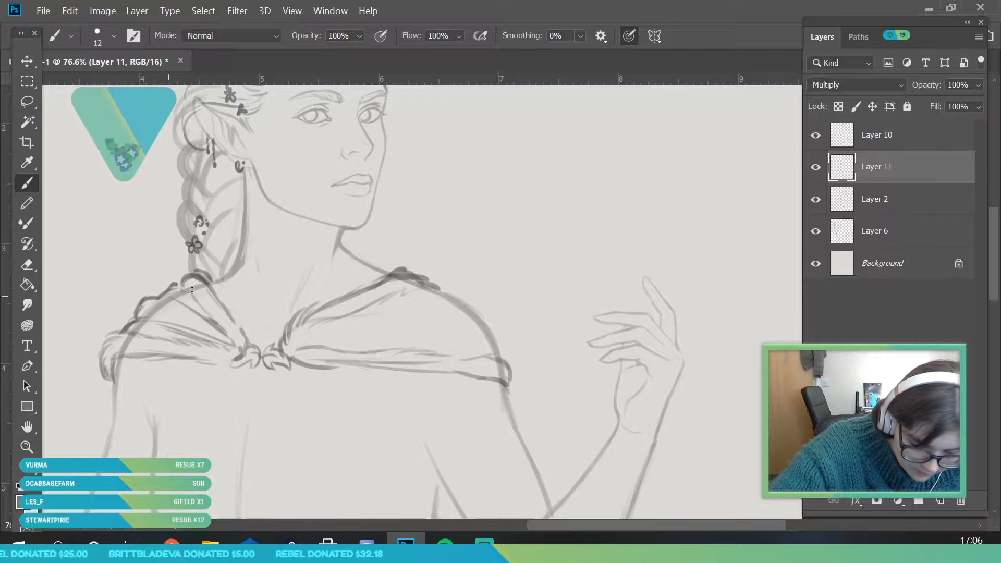
{"action": "left_click_drag", "start_coordinate": [166, 299], "coordinate": [189, 282]}
Add long fabric folds across the raised-hand shoulder and extend the gathered staff-side edge towards the neck beneath the braid
{"action": "left_click_drag", "start_coordinate": [305, 339], "coordinate": [438, 324]}
{"action": "mouse_move", "coordinate": [365, 334]}
{"action": "left_mouse_down"}
{"action": "mouse_move", "coordinate": [493, 323]}
{"action": "mouse_move", "coordinate": [506, 362]}
{"action": "mouse_move", "coordinate": [433, 316]}
{"action": "mouse_move", "coordinate": [479, 314]}
{"action": "mouse_move", "coordinate": [339, 319]}
{"action": "mouse_move", "coordinate": [231, 374]}
{"action": "left_mouse_up"}
{"action": "left_click", "coordinate": [26, 446]}
{"action": "left_click_drag", "start_coordinate": [319, 292], "coordinate": [360, 290]}
{"action": "left_click_drag", "start_coordinate": [302, 276], "coordinate": [345, 246]}
{"action": "left_click_drag", "start_coordinate": [227, 266], "coordinate": [241, 299]}
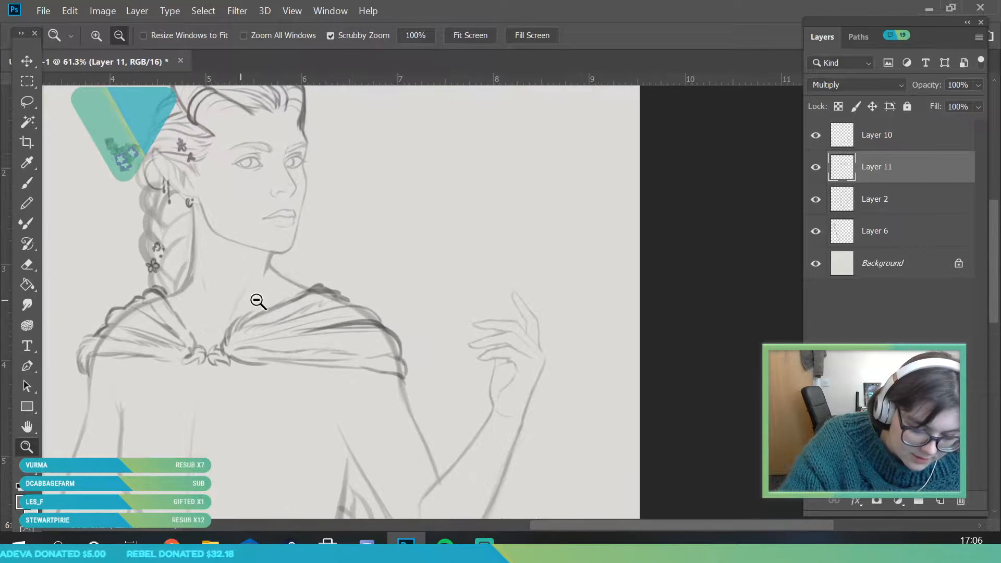
{"action": "left_click", "coordinate": [27, 182]}
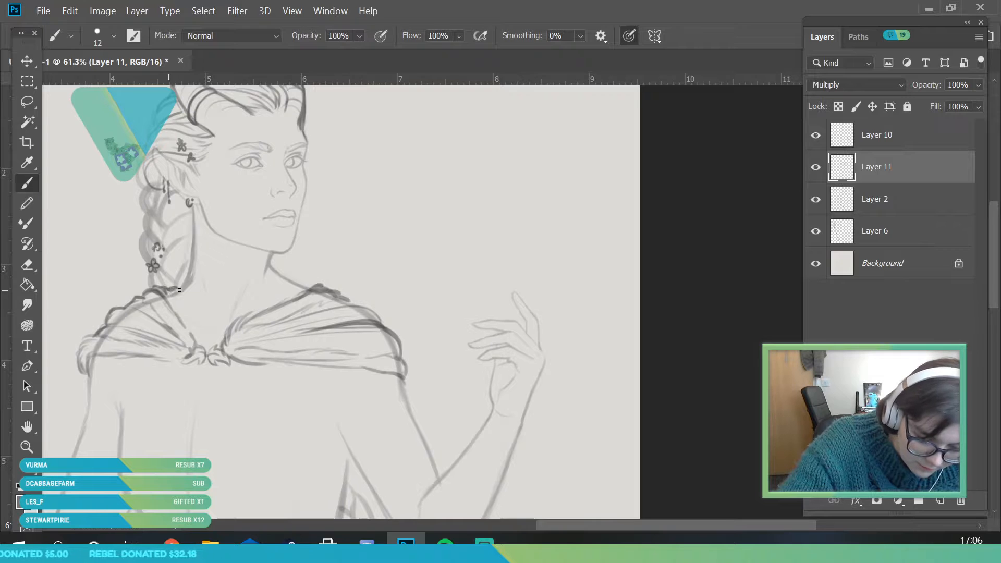
{"action": "left_click", "coordinate": [26, 446]}
{"action": "scroll", "coordinate": [315, 214], "scroll_direction": "down", "scroll_amount": 3}
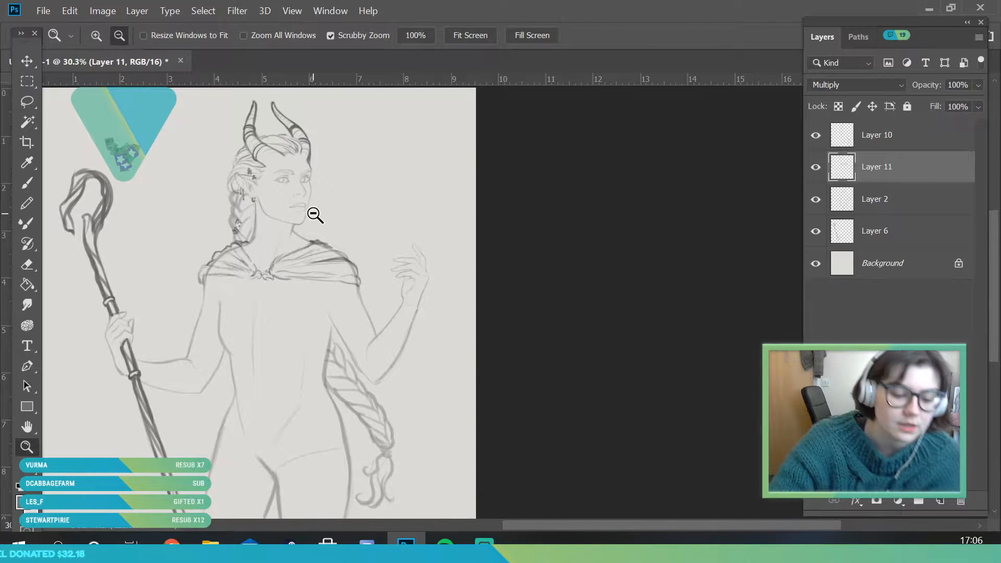
{"action": "scroll", "coordinate": [346, 331], "scroll_direction": "down", "scroll_amount": 2}
{"action": "scroll", "coordinate": [346, 336], "scroll_direction": "up", "scroll_amount": 2}
{"action": "scroll", "coordinate": [277, 255], "scroll_direction": "up", "scroll_amount": 2}
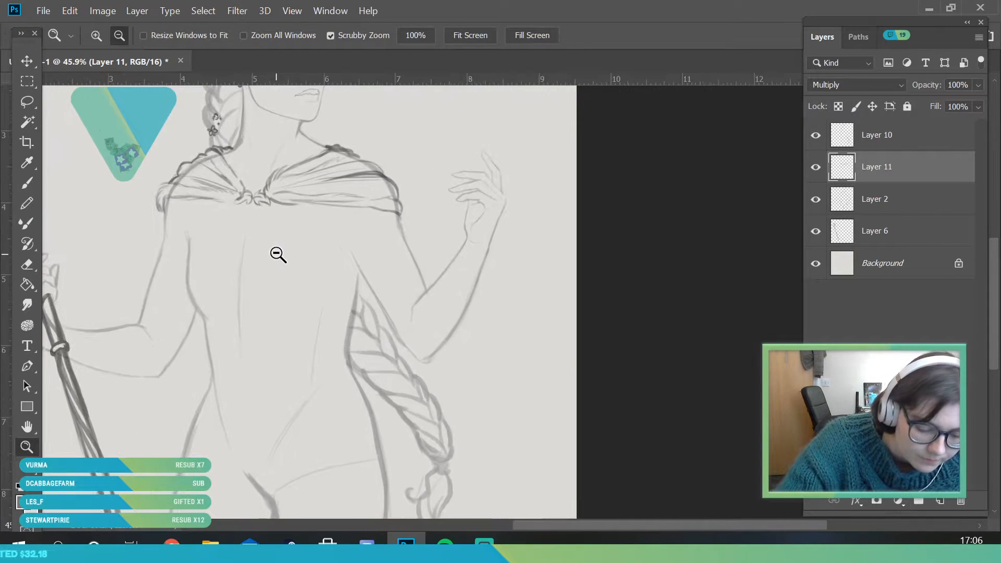
{"action": "left_click", "coordinate": [26, 182]}
{"action": "left_click", "coordinate": [112, 36]}
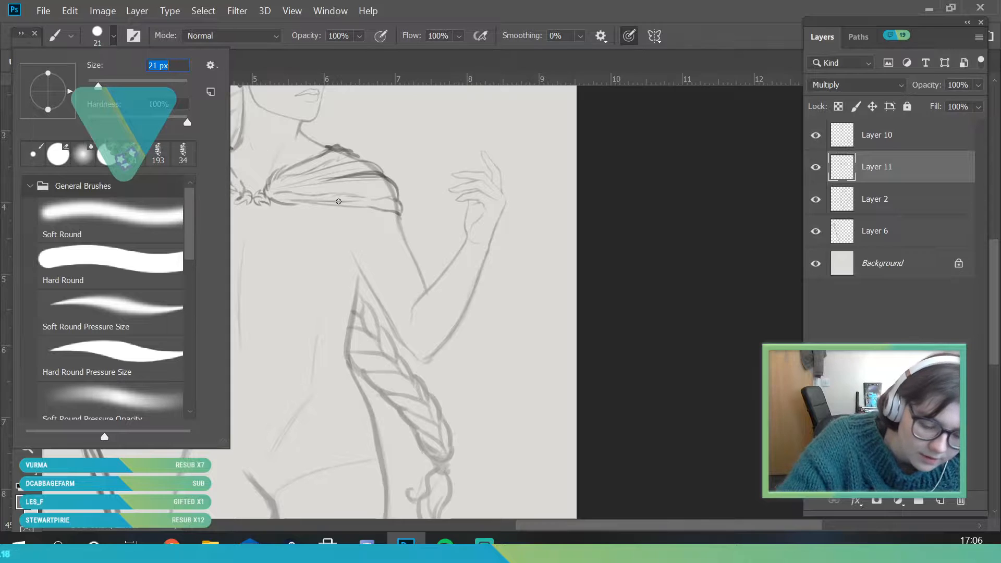
{"action": "left_click", "coordinate": [289, 204]}
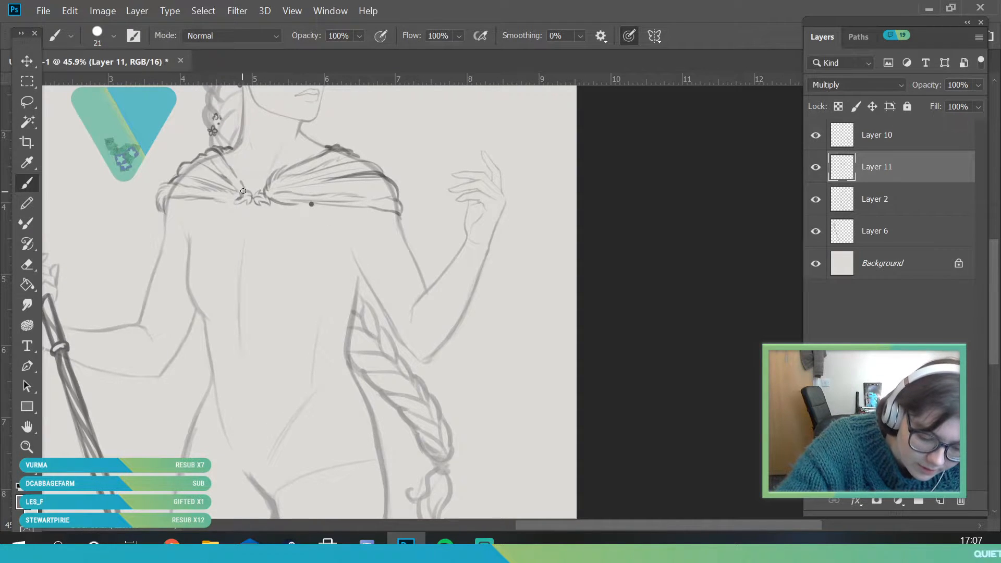
{"action": "key", "text": "ctrl+z"}
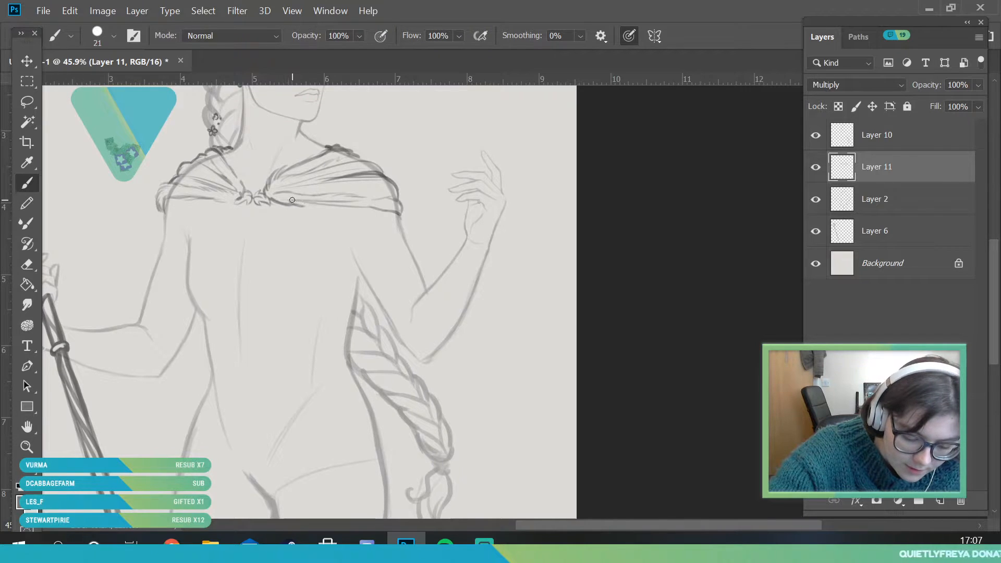
Set the Brush size to 34 px and sketch the outer cape edges flaring down behind the staff-side elbow and beside the long braid
{"action": "key", "text": "z"}
{"action": "mouse_move", "coordinate": [182, 268]}
{"action": "left_mouse_down"}
{"action": "mouse_move", "coordinate": [275, 315]}
{"action": "mouse_move", "coordinate": [348, 389]}
{"action": "left_mouse_up"}
{"action": "left_click_drag", "start_coordinate": [275, 352], "coordinate": [295, 373]}
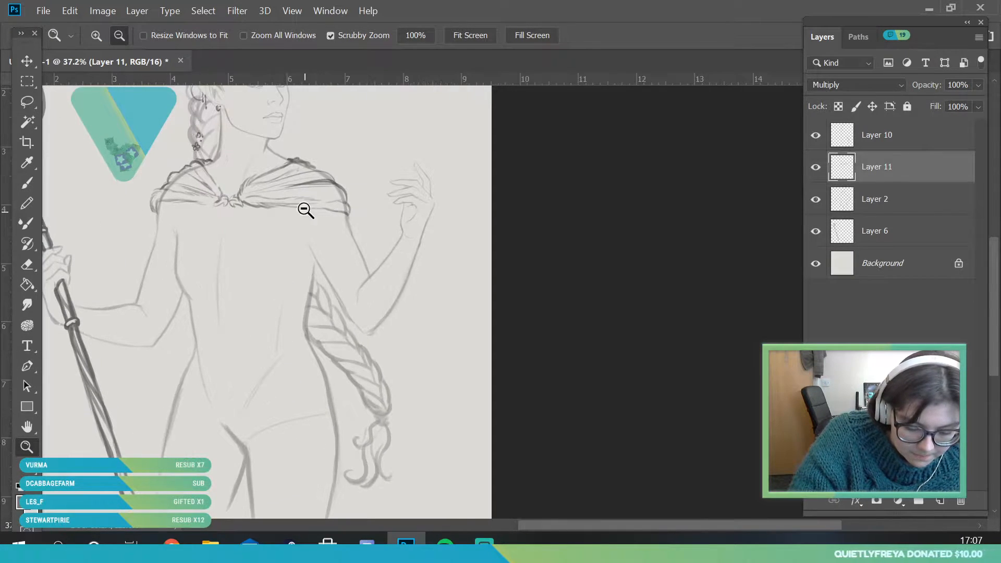
{"action": "left_click", "coordinate": [29, 185]}
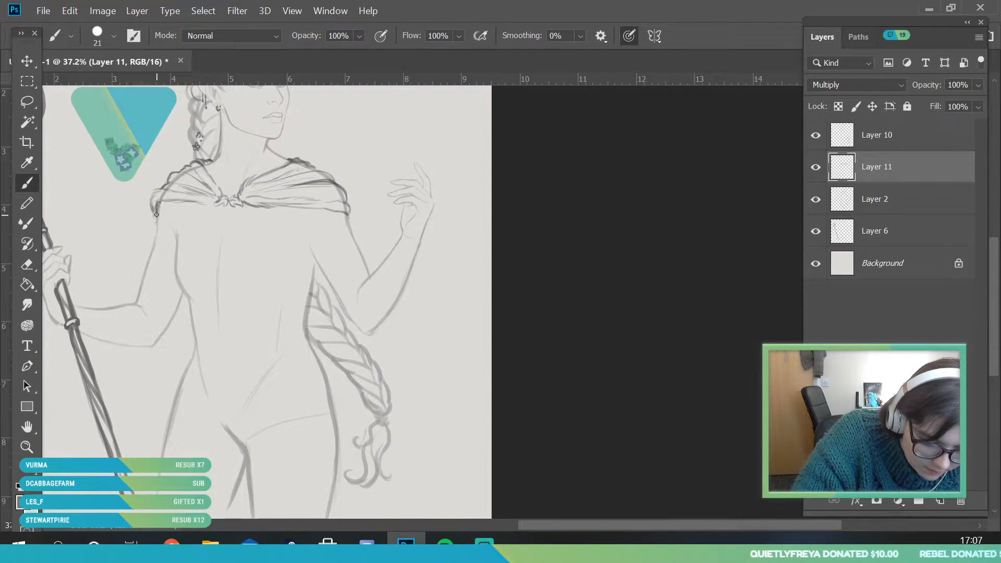
{"action": "left_click", "coordinate": [31, 449]}
{"action": "left_click_drag", "start_coordinate": [157, 328], "coordinate": [221, 332]}
{"action": "left_click_drag", "start_coordinate": [196, 371], "coordinate": [166, 281]}
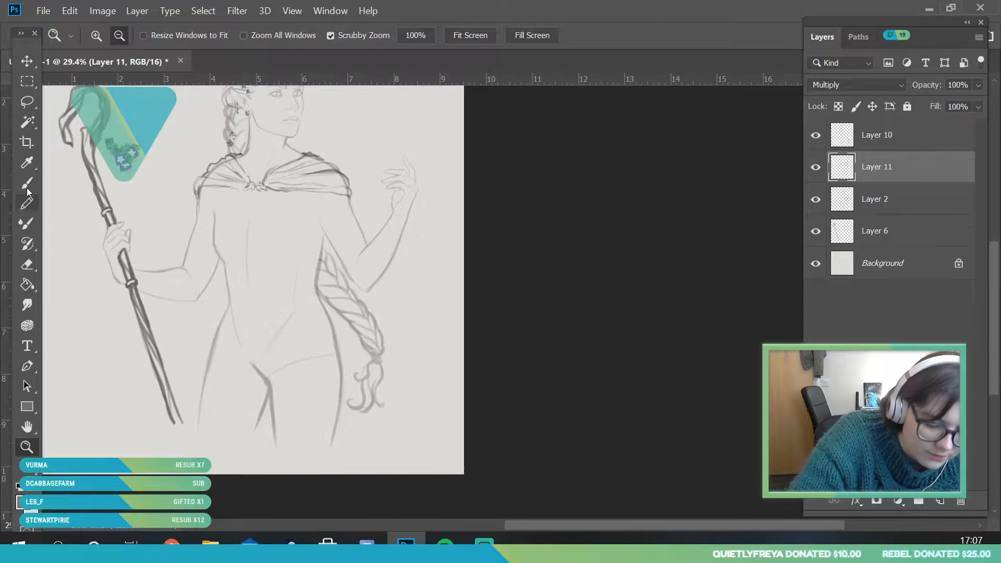
{"action": "left_click", "coordinate": [28, 185]}
{"action": "left_click", "coordinate": [109, 35]}
{"action": "left_click_drag", "start_coordinate": [99, 87], "coordinate": [104, 87]}
{"action": "left_click", "coordinate": [314, 249]}
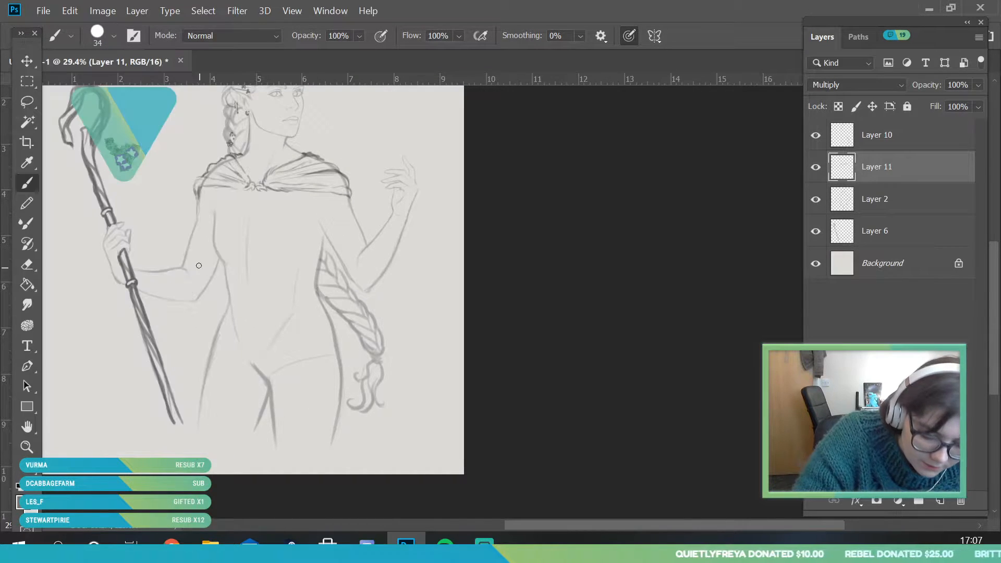
{"action": "left_click_drag", "start_coordinate": [188, 313], "coordinate": [128, 432]}
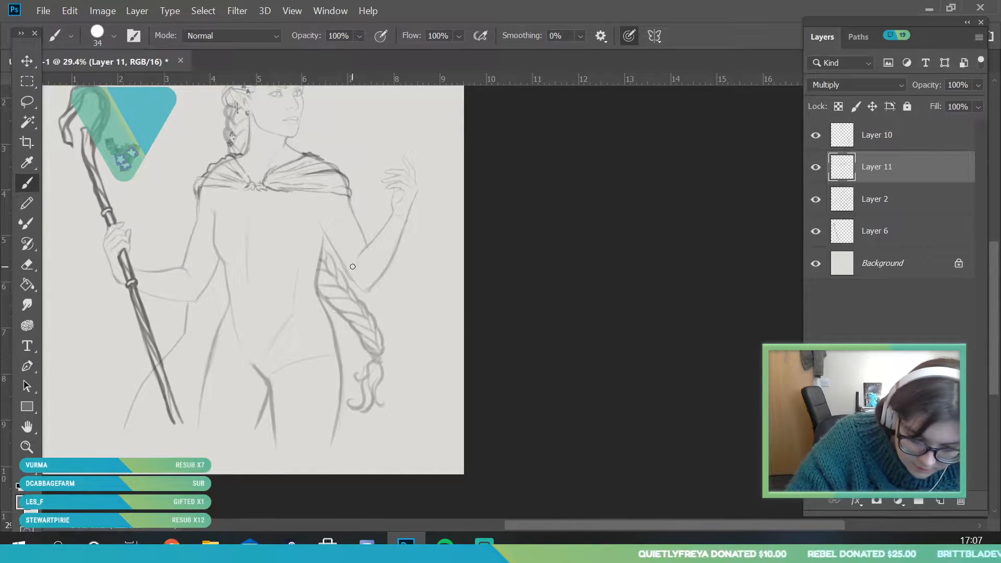
{"action": "left_click_drag", "start_coordinate": [374, 371], "coordinate": [382, 394]}
Thicken the staff-side cape edge, then add finer fold strokes along both outer cape edges with a 17 px brush
{"action": "left_click", "coordinate": [27, 447]}
{"action": "left_click_drag", "start_coordinate": [248, 322], "coordinate": [217, 414]}
{"action": "left_click_drag", "start_coordinate": [277, 175], "coordinate": [296, 276]}
{"action": "left_click_drag", "start_coordinate": [176, 399], "coordinate": [210, 375]}
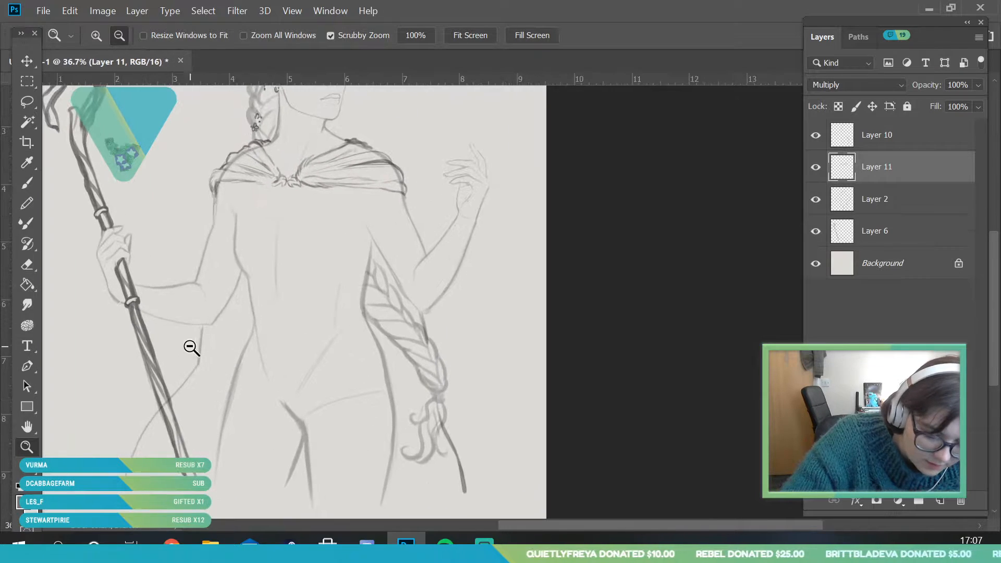
{"action": "key", "text": "b"}
{"action": "left_click_drag", "start_coordinate": [202, 327], "coordinate": [195, 367]}
{"action": "left_click", "coordinate": [115, 39]}
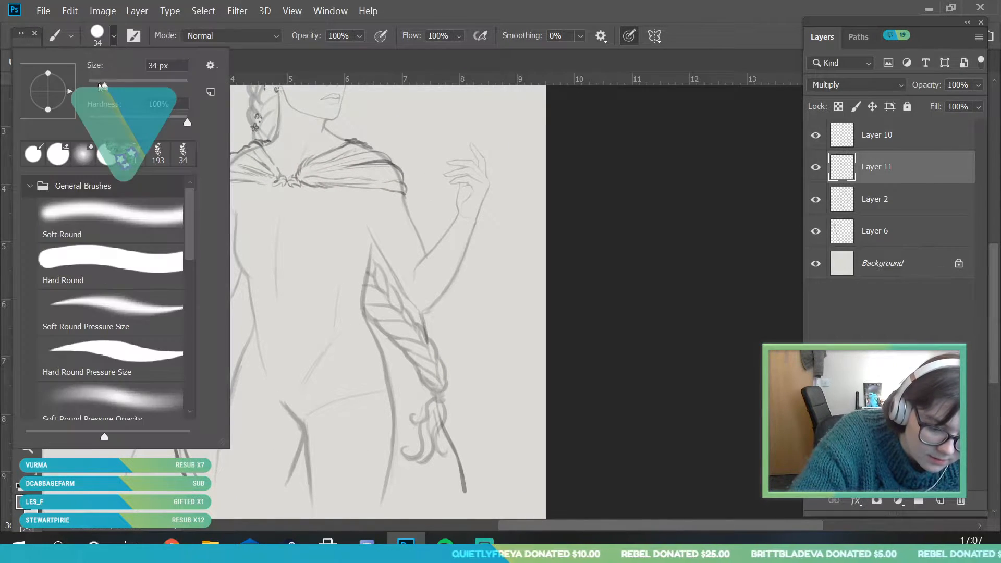
{"action": "left_click_drag", "start_coordinate": [103, 88], "coordinate": [97, 87]}
{"action": "left_click", "coordinate": [125, 474]}
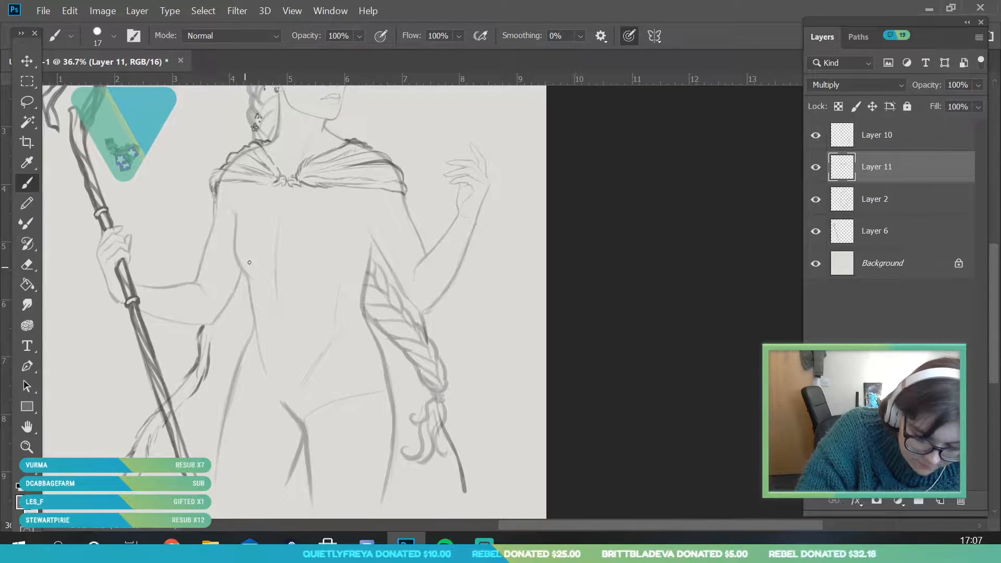
{"action": "left_click_drag", "start_coordinate": [430, 339], "coordinate": [416, 311]}
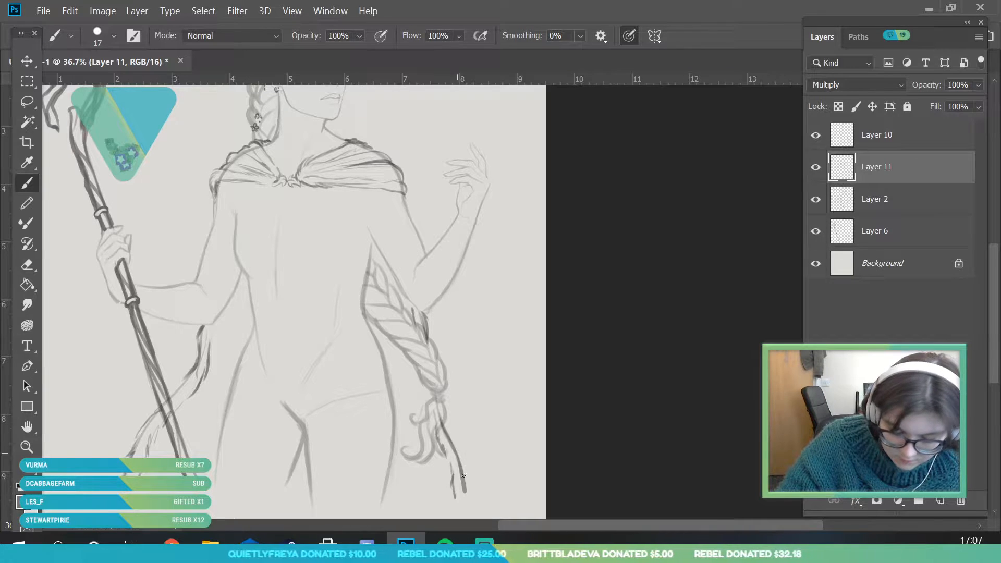
Set the Brush size to 48 px and sketch long inner cape folds falling from the waist on both sides of the body
{"action": "left_click", "coordinate": [107, 37]}
{"action": "left_click", "coordinate": [112, 85]}
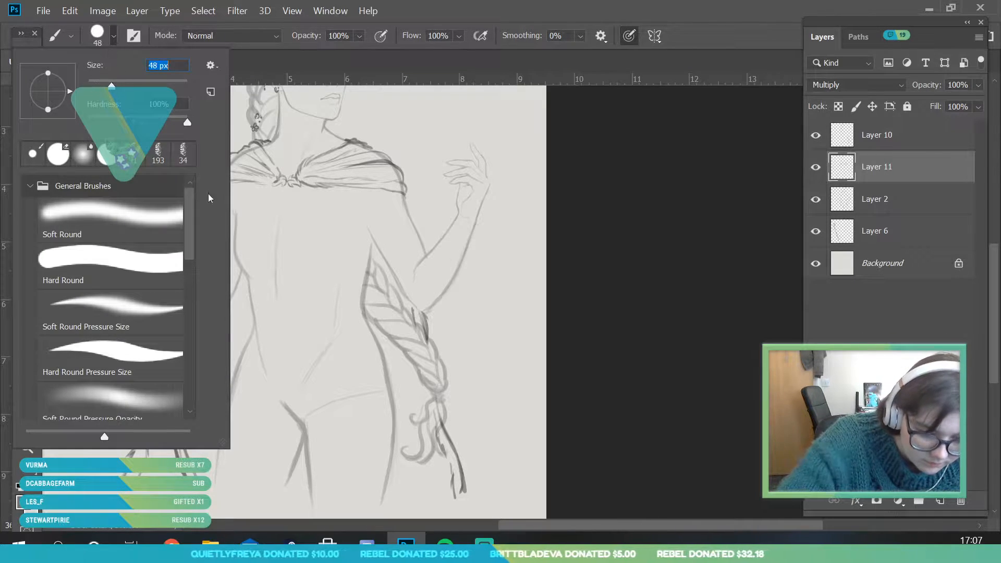
{"action": "left_click", "coordinate": [256, 309]}
{"action": "left_click_drag", "start_coordinate": [242, 274], "coordinate": [249, 341]}
{"action": "mouse_move", "coordinate": [239, 286]}
{"action": "left_mouse_down"}
{"action": "mouse_move", "coordinate": [230, 373]}
{"action": "mouse_move", "coordinate": [198, 454]}
{"action": "left_mouse_up"}
{"action": "left_click_drag", "start_coordinate": [221, 390], "coordinate": [211, 472]}
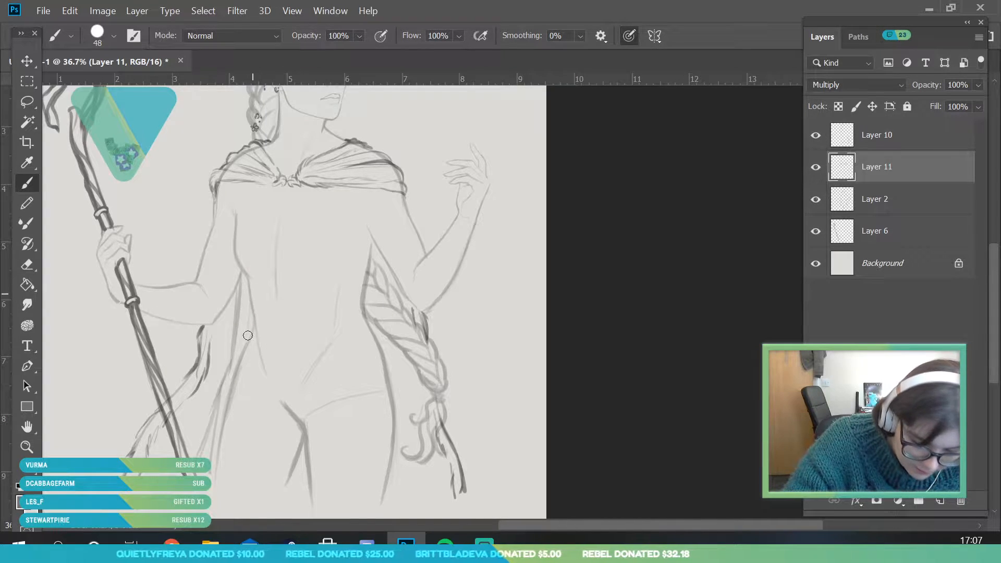
{"action": "left_click_drag", "start_coordinate": [388, 332], "coordinate": [413, 485]}
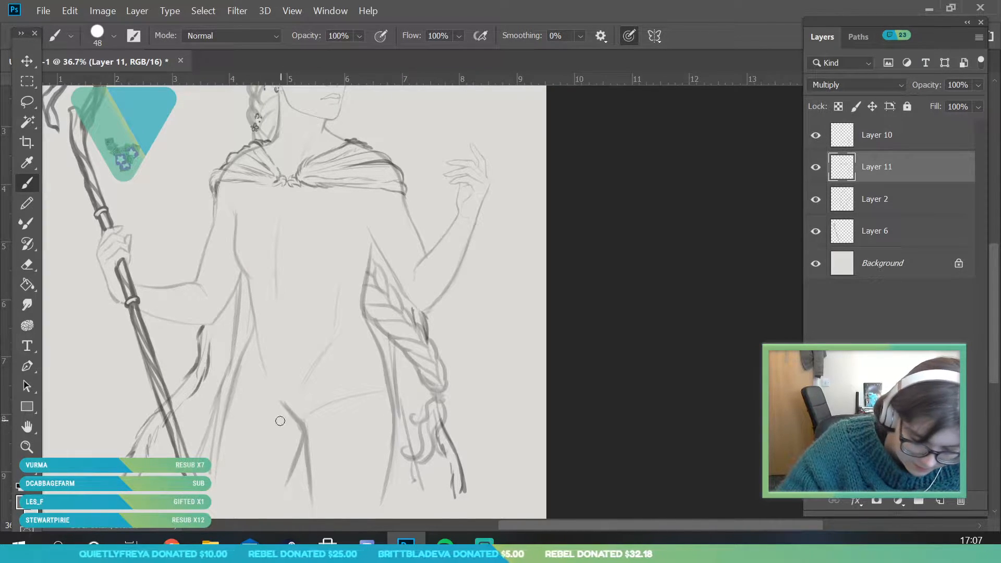
{"action": "left_click_drag", "start_coordinate": [203, 370], "coordinate": [178, 446]}
{"action": "left_click_drag", "start_coordinate": [209, 356], "coordinate": [180, 447]}
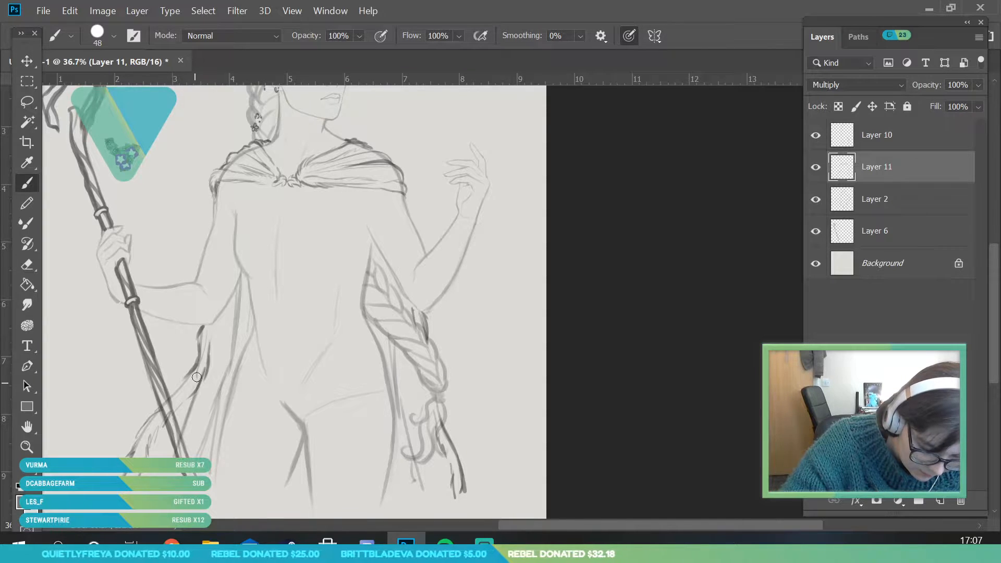
Liquify Layer 11 with a brush size of 961, pulling the garment's central knot downwards, and apply the result
{"action": "left_click", "coordinate": [33, 450]}
{"action": "left_click_drag", "start_coordinate": [279, 334], "coordinate": [255, 423]}
{"action": "left_click_drag", "start_coordinate": [314, 212], "coordinate": [228, 193]}
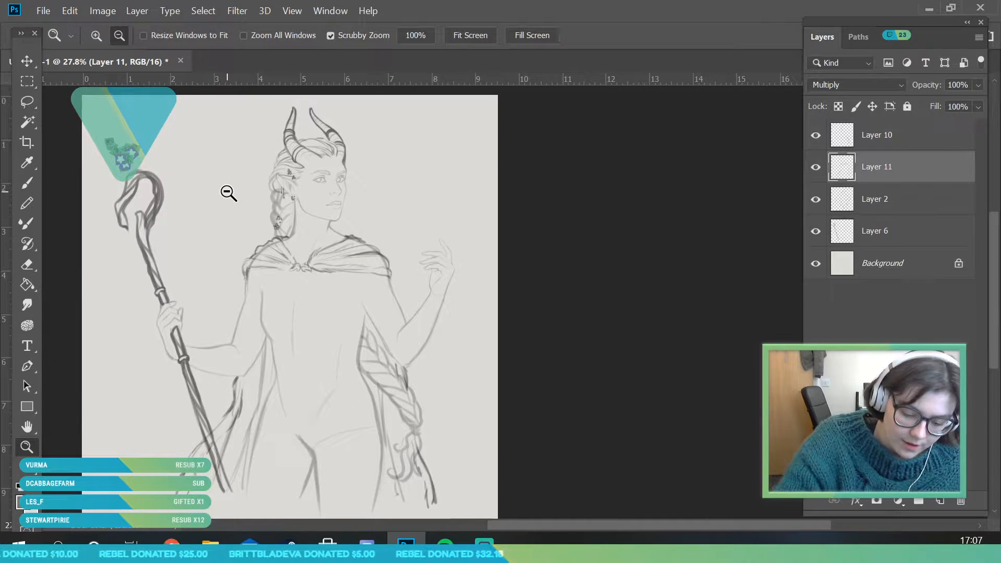
{"action": "left_click", "coordinate": [238, 11]}
{"action": "left_click", "coordinate": [272, 147]}
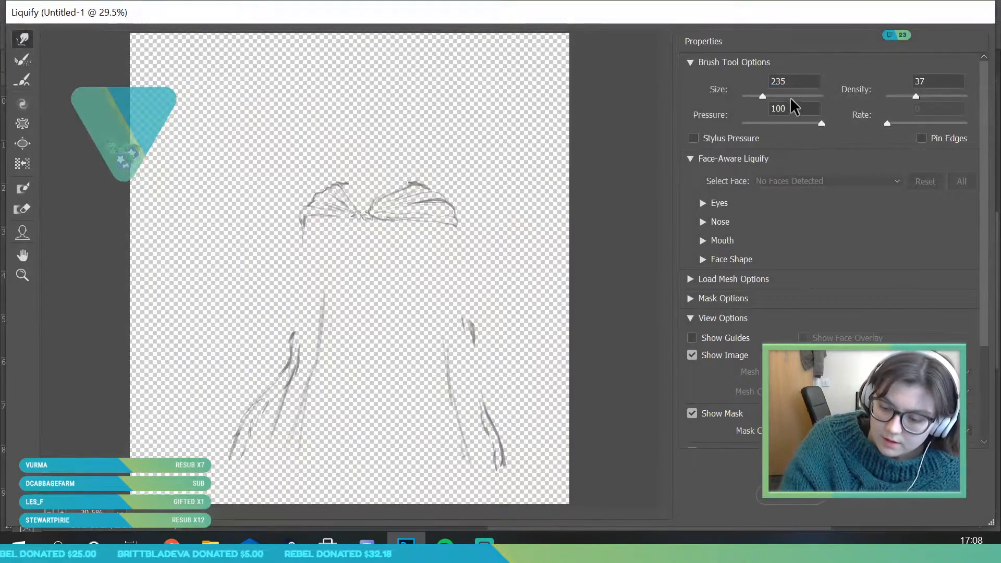
{"action": "left_click", "coordinate": [793, 97]}
{"action": "left_click", "coordinate": [782, 97]}
{"action": "left_click", "coordinate": [779, 97]}
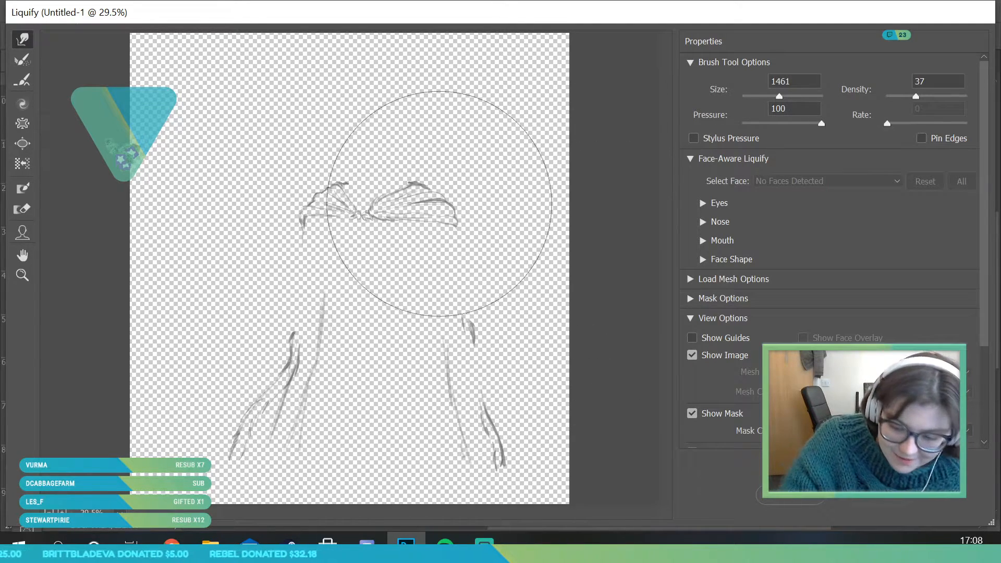
{"action": "left_click_drag", "start_coordinate": [779, 97], "coordinate": [774, 97]}
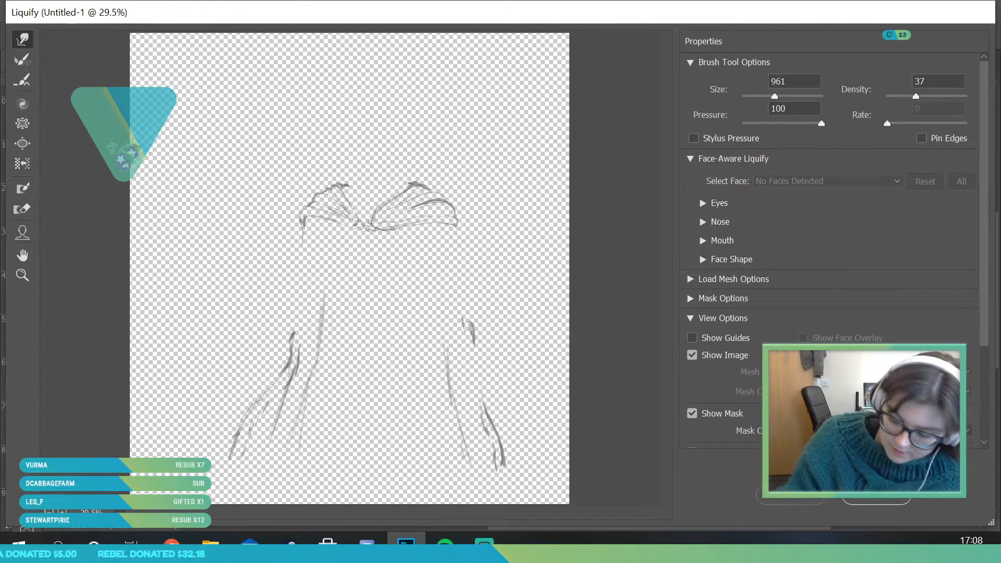
{"action": "left_click", "coordinate": [896, 498]}
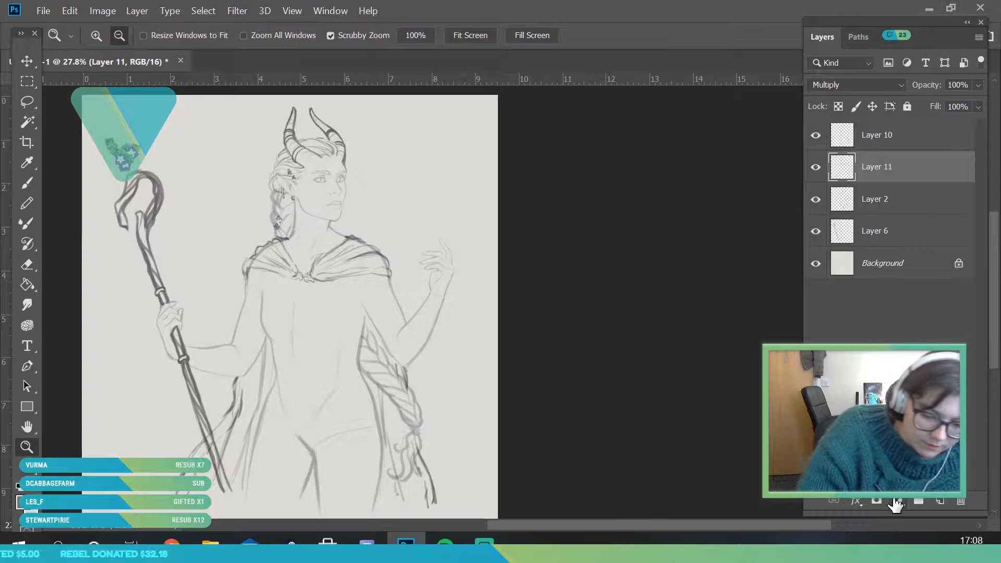
Liquify Layer 11 again with the 961 brush, nudging the drape beside the central knot sideways, and apply the result
{"action": "left_click_drag", "start_coordinate": [318, 294], "coordinate": [266, 401]}
{"action": "left_click_drag", "start_coordinate": [320, 280], "coordinate": [353, 346]}
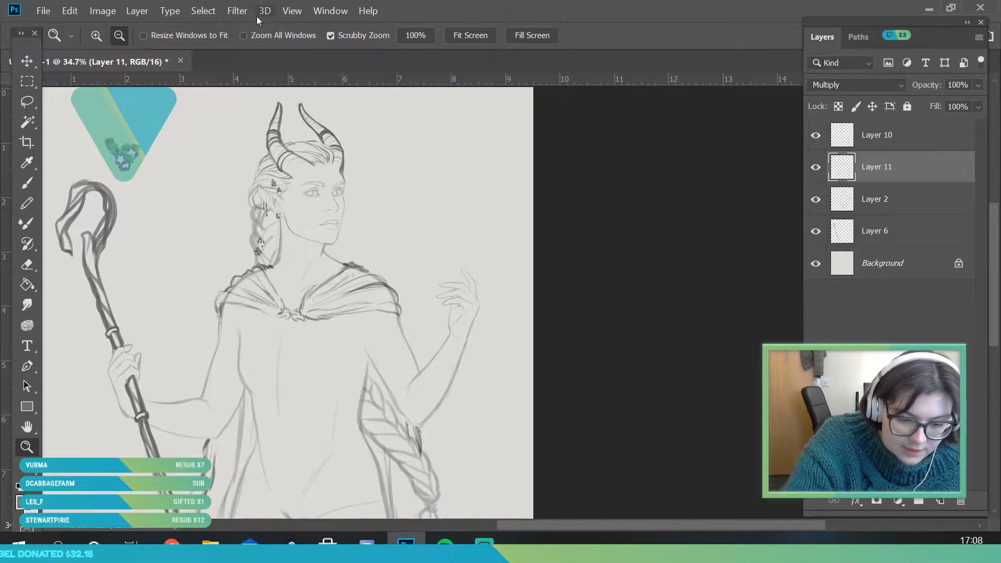
{"action": "left_click", "coordinate": [236, 12]}
{"action": "left_click", "coordinate": [259, 129]}
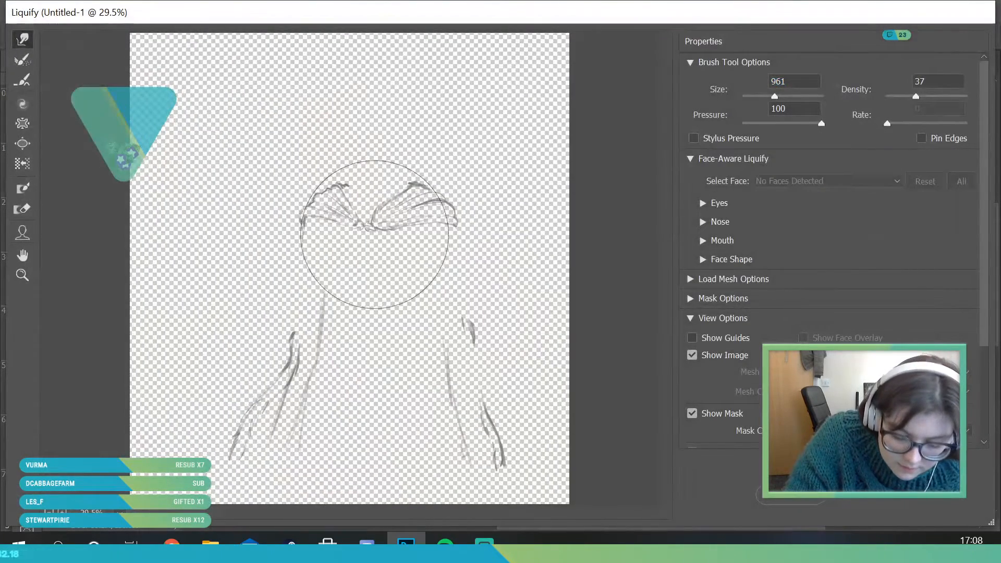
{"action": "left_click_drag", "start_coordinate": [374, 234], "coordinate": [386, 234]}
{"action": "key", "text": "Return"}
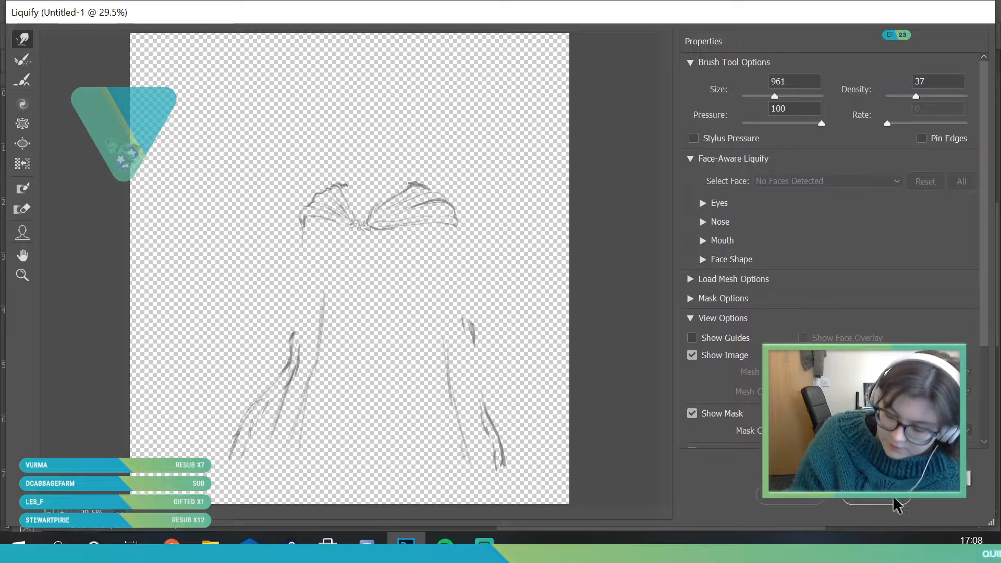
Darken the lower fold of the staff-side shoulder drape near the knot with the 48 px brush
{"action": "key", "text": "b"}
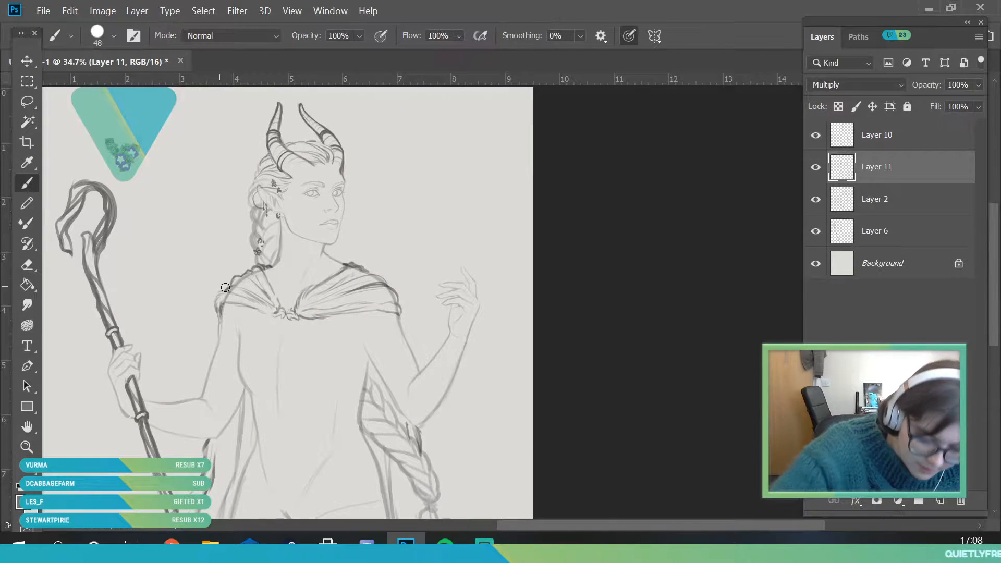
{"action": "mouse_move", "coordinate": [244, 306]}
{"action": "left_mouse_down"}
{"action": "mouse_move", "coordinate": [277, 313]}
{"action": "mouse_move", "coordinate": [251, 312]}
{"action": "left_mouse_up"}
{"action": "left_click", "coordinate": [26, 447]}
{"action": "left_click_drag", "start_coordinate": [291, 245], "coordinate": [310, 283]}
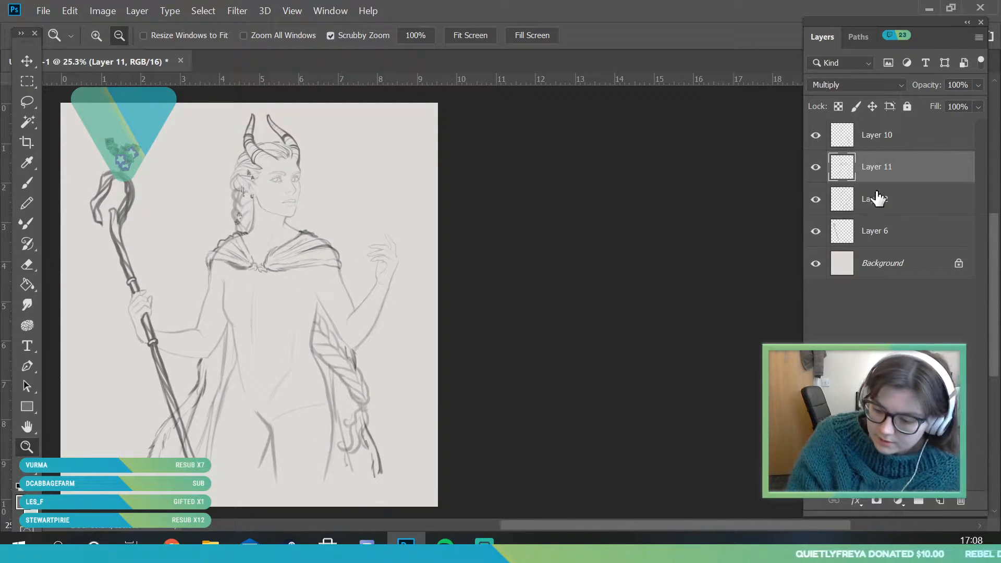
Rename Layer 11, which holds the shoulder garment, as cloak
{"action": "double_click", "coordinate": [879, 170]}
{"action": "type", "text": "cloak"}
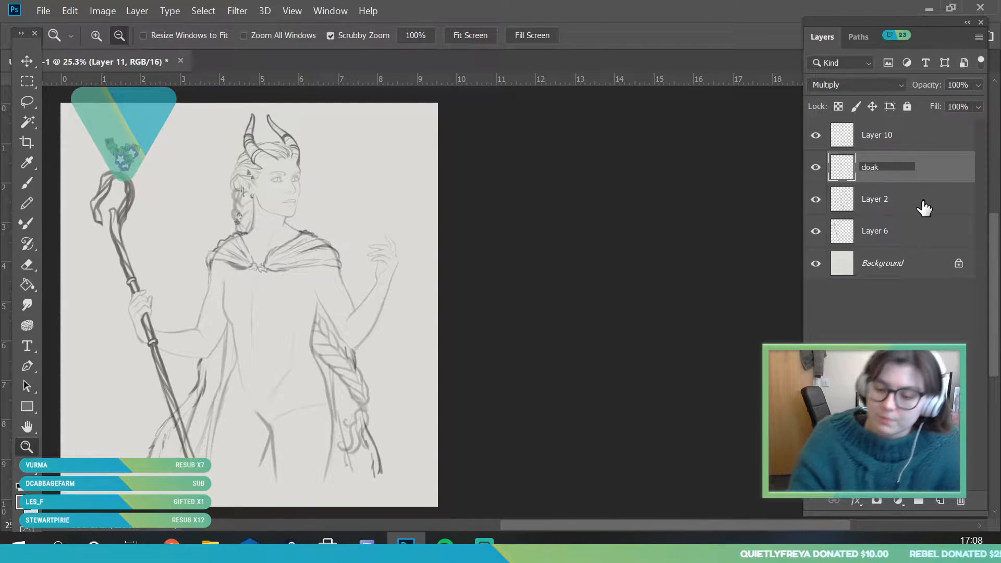
{"action": "key", "text": "Return"}
Add a new layer directly above Layer 2 and set its blend mode to Multiply
{"action": "left_click", "coordinate": [925, 206]}
{"action": "left_click", "coordinate": [940, 501]}
{"action": "left_click", "coordinate": [855, 84]}
{"action": "left_click", "coordinate": [835, 146]}
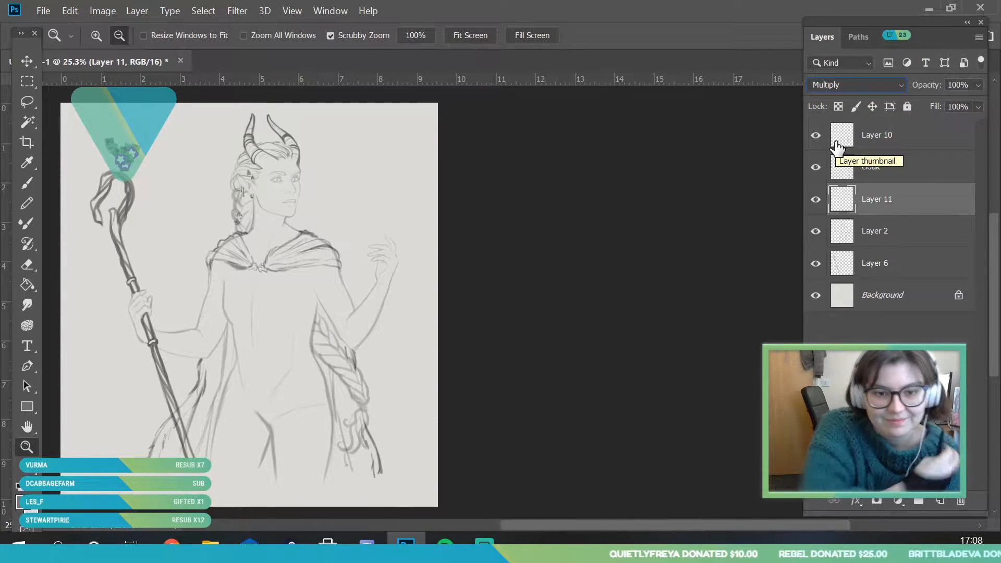
Set the Brush size to 28 px for working on the new layer
{"action": "left_click", "coordinate": [326, 256]}
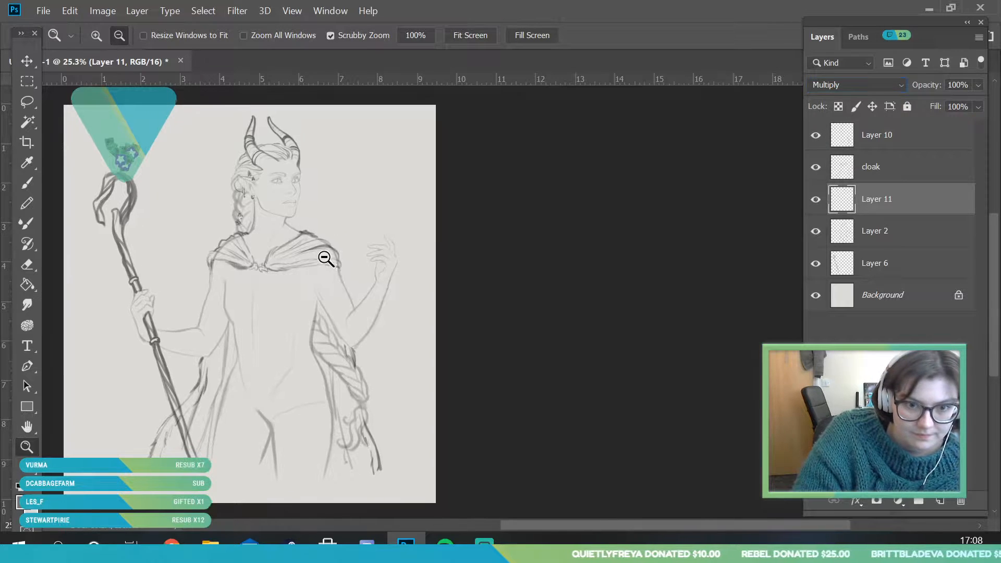
{"action": "scroll", "coordinate": [281, 312], "scroll_direction": "up", "scroll_amount": 2}
{"action": "left_click", "coordinate": [29, 184]}
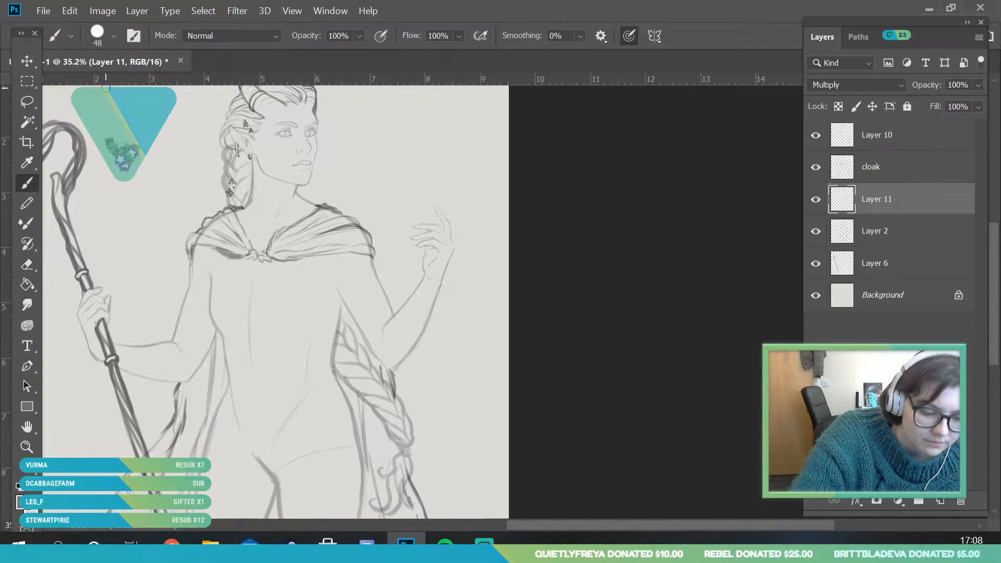
{"action": "left_click", "coordinate": [114, 36]}
{"action": "left_click_drag", "start_coordinate": [107, 83], "coordinate": [102, 88]}
{"action": "left_click", "coordinate": [341, 302]}
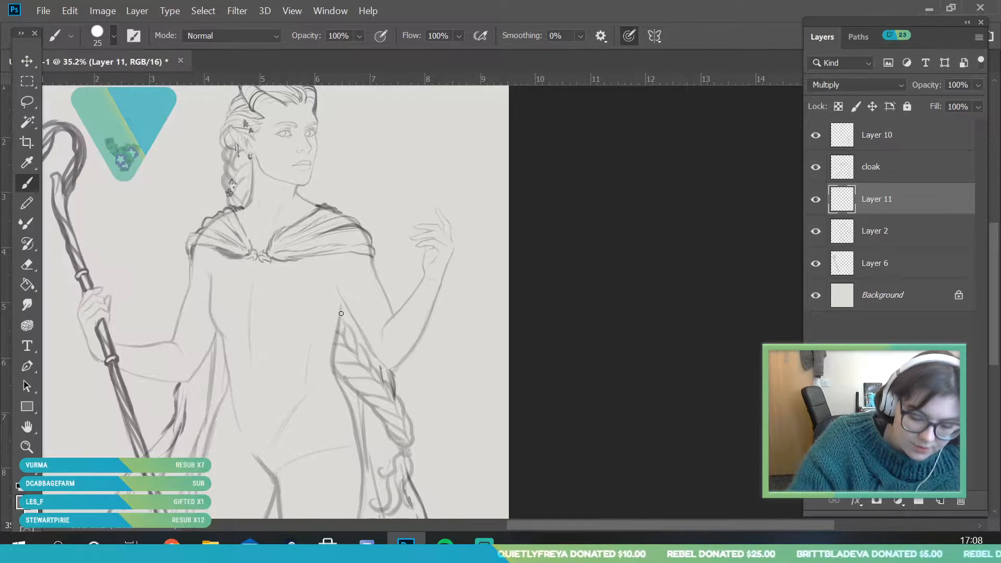
{"action": "left_click", "coordinate": [114, 35]}
{"action": "left_click_drag", "start_coordinate": [100, 84], "coordinate": [102, 83]}
{"action": "left_click", "coordinate": [328, 328]}
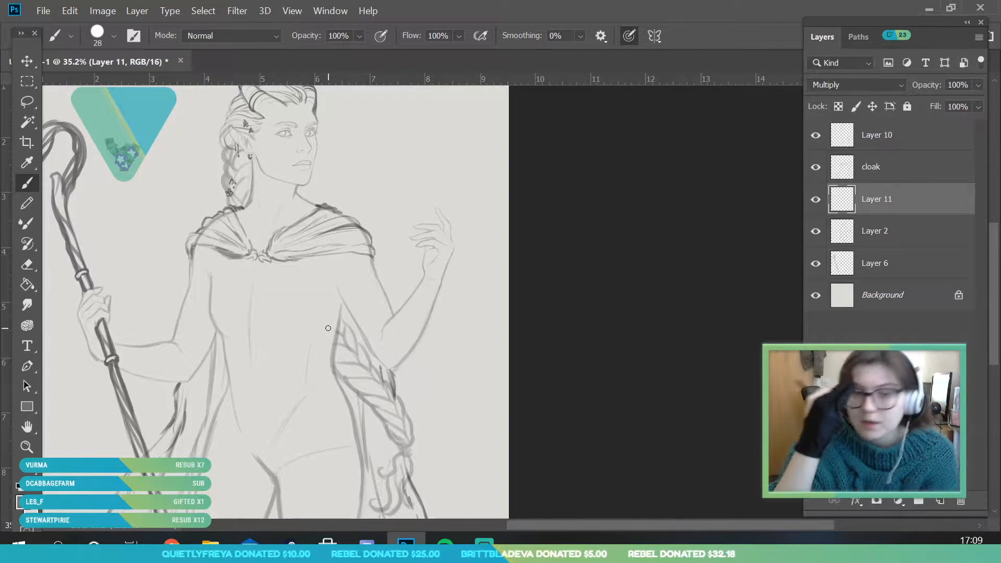
Examine the figure's torso and shoulders at several magnifications, comparing the sketch with the cloak layer hidden and shown
{"action": "left_click", "coordinate": [27, 447]}
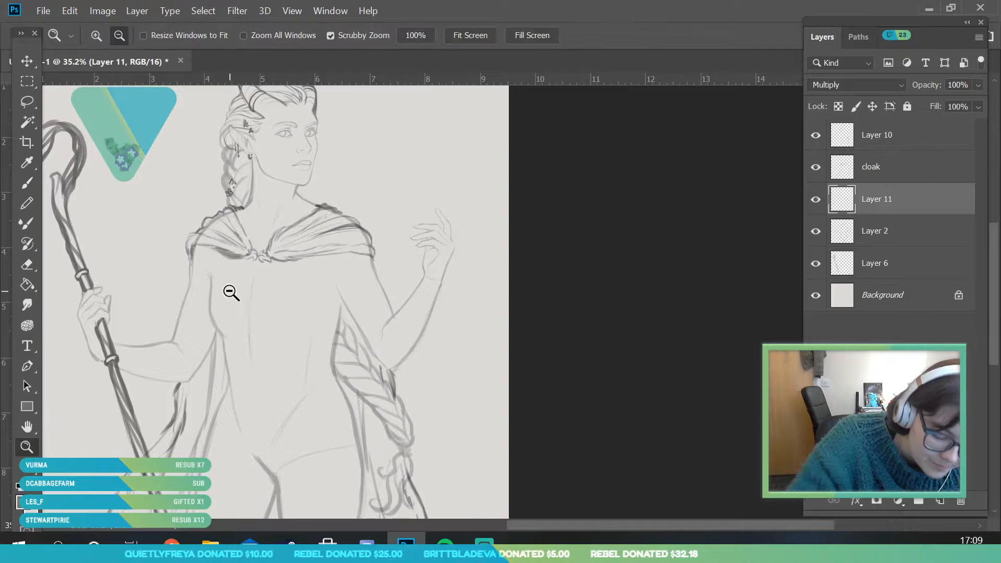
{"action": "left_click_drag", "start_coordinate": [281, 281], "coordinate": [265, 284]}
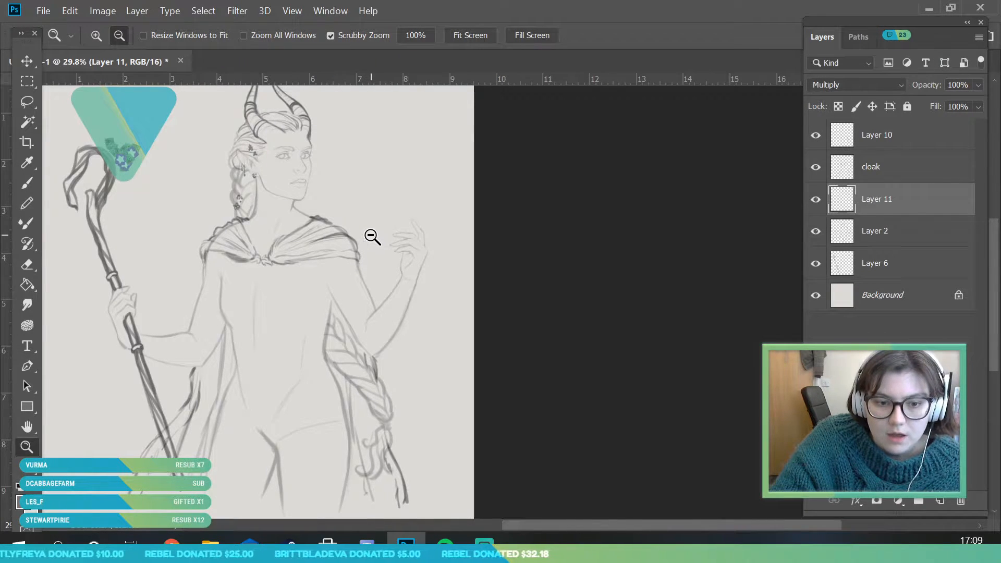
{"action": "mouse_move", "coordinate": [394, 191]}
{"action": "left_mouse_down"}
{"action": "mouse_move", "coordinate": [378, 215]}
{"action": "mouse_move", "coordinate": [315, 236]}
{"action": "left_mouse_up"}
{"action": "left_click_drag", "start_coordinate": [229, 267], "coordinate": [275, 320]}
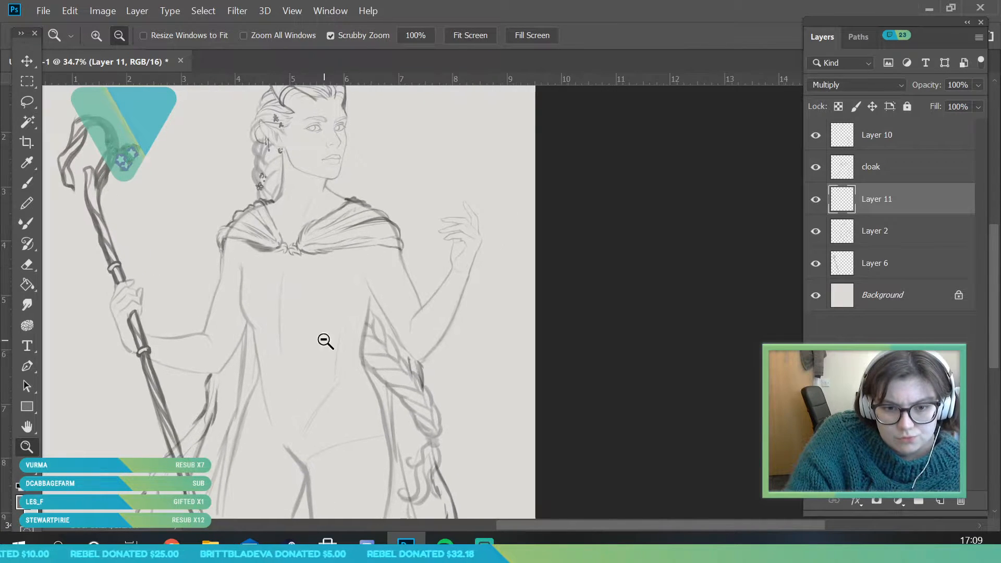
{"action": "left_click_drag", "start_coordinate": [299, 255], "coordinate": [306, 275]}
{"action": "left_click_drag", "start_coordinate": [380, 195], "coordinate": [375, 207]}
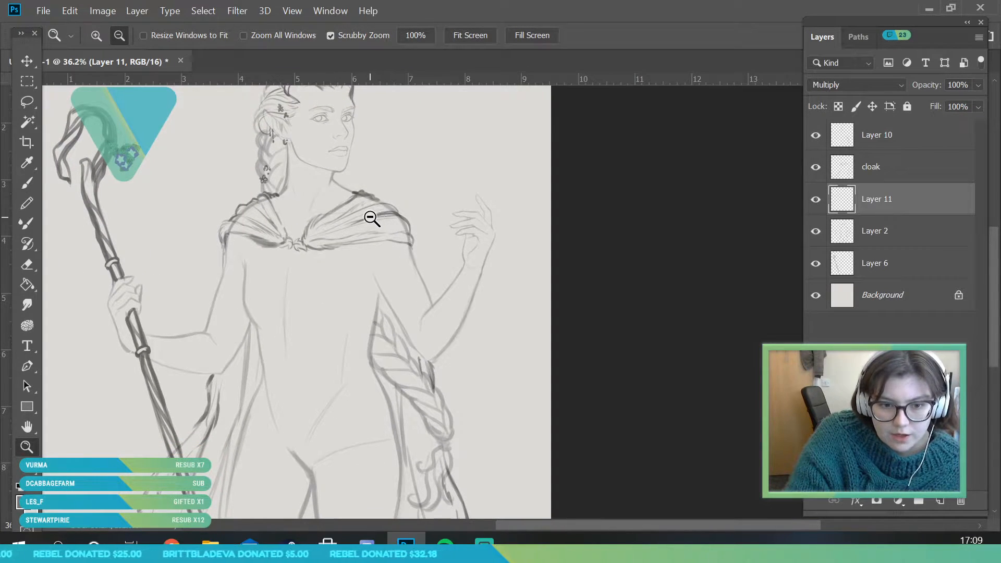
{"action": "mouse_move", "coordinate": [425, 174]}
{"action": "left_mouse_down"}
{"action": "mouse_move", "coordinate": [400, 130]}
{"action": "mouse_move", "coordinate": [408, 151]}
{"action": "left_mouse_up"}
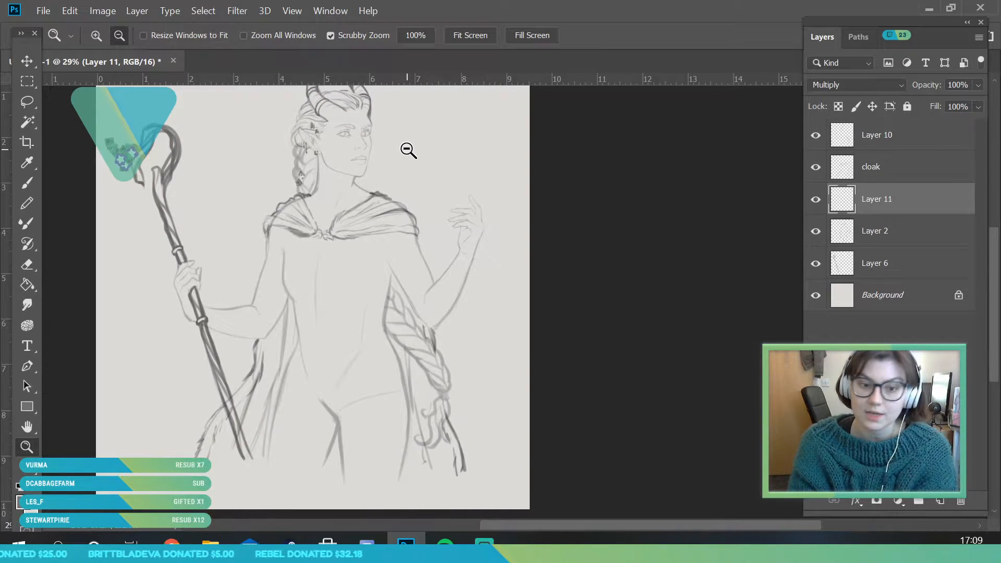
{"action": "left_click_drag", "start_coordinate": [384, 234], "coordinate": [482, 285]}
{"action": "left_click", "coordinate": [816, 168]}
{"action": "left_click", "coordinate": [816, 167]}
{"action": "left_click_drag", "start_coordinate": [431, 225], "coordinate": [453, 253]}
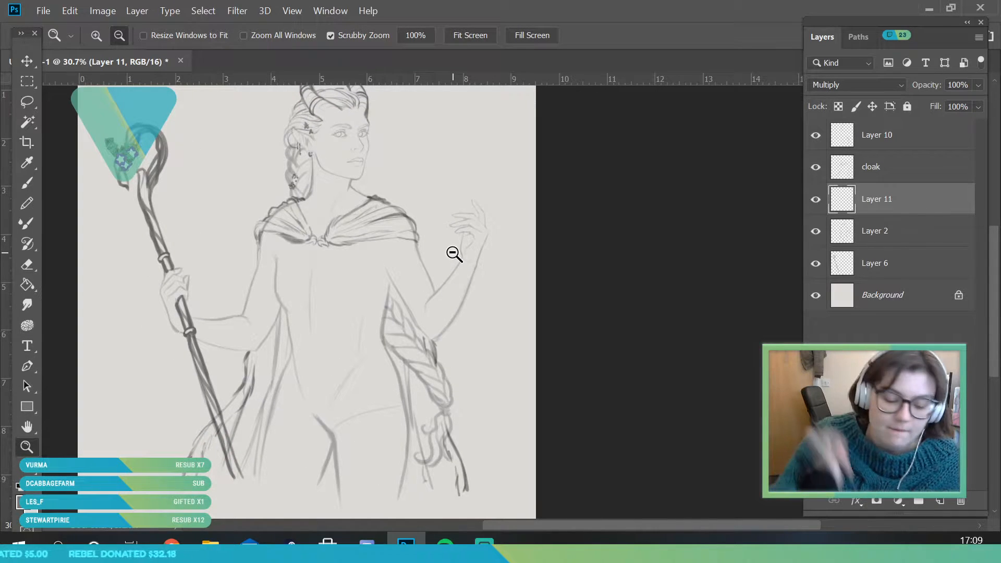
{"action": "mouse_move", "coordinate": [460, 288]}
{"action": "left_mouse_down"}
{"action": "mouse_move", "coordinate": [482, 270]}
{"action": "mouse_move", "coordinate": [469, 212]}
{"action": "left_mouse_up"}
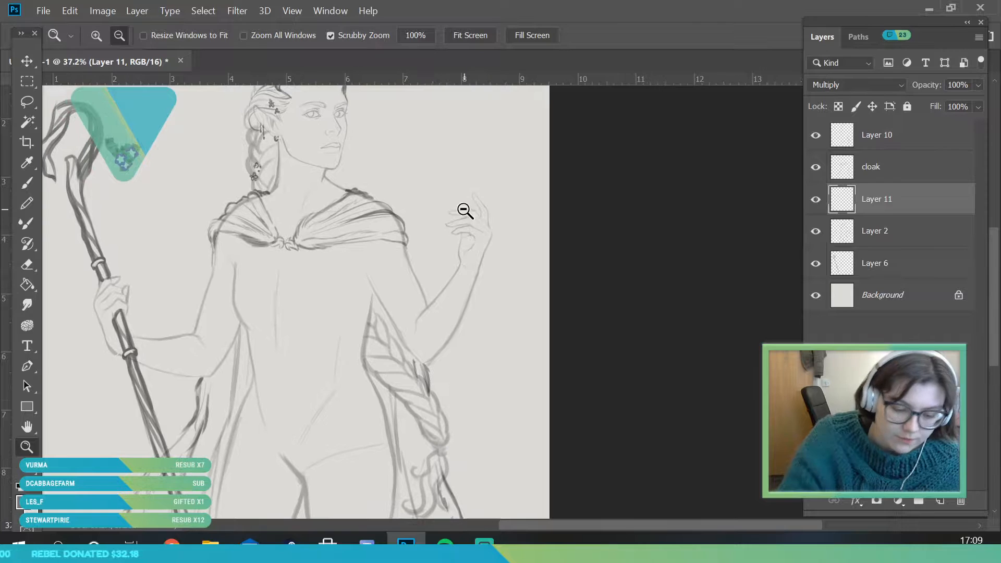
{"action": "key", "text": "b"}
{"action": "left_click", "coordinate": [27, 447]}
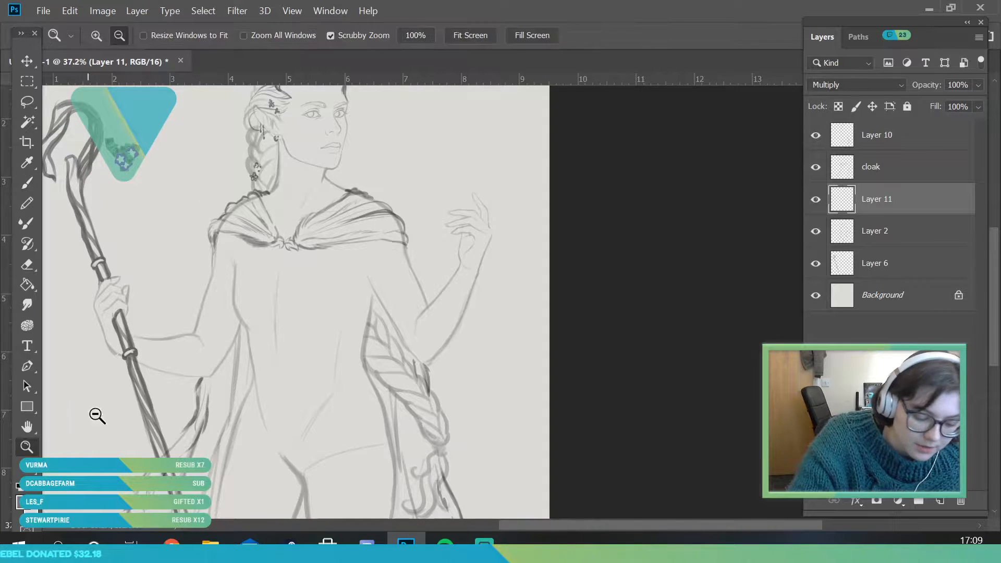
{"action": "left_click_drag", "start_coordinate": [284, 287], "coordinate": [287, 303]}
{"action": "left_click_drag", "start_coordinate": [371, 354], "coordinate": [372, 356]}
Switch to the Eraser at the cloak's shoulders and set its size to 20 px
{"action": "left_click", "coordinate": [33, 181]}
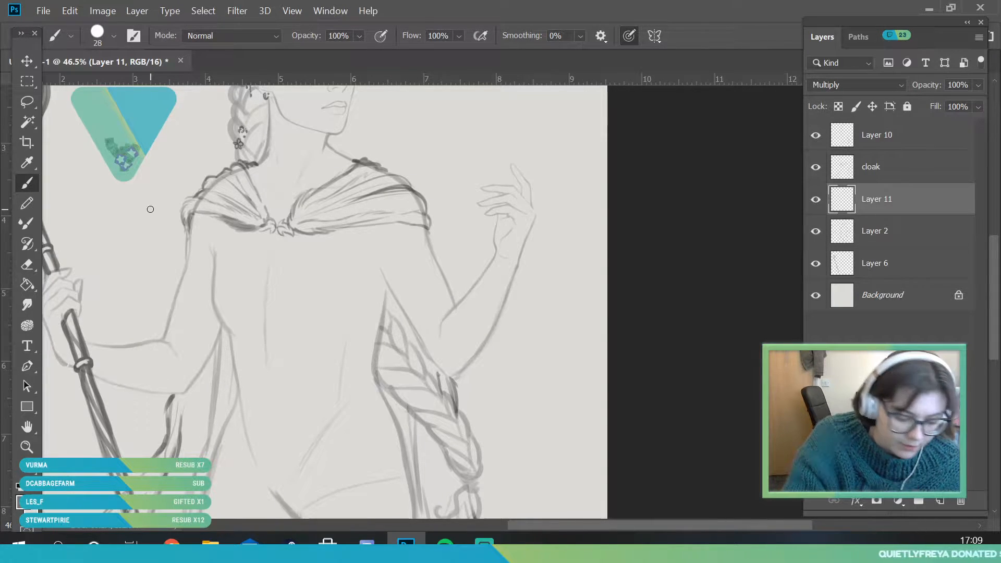
{"action": "left_click", "coordinate": [26, 447]}
{"action": "mouse_move", "coordinate": [297, 149]}
{"action": "left_mouse_down"}
{"action": "mouse_move", "coordinate": [317, 178]}
{"action": "mouse_move", "coordinate": [336, 183]}
{"action": "left_mouse_up"}
{"action": "left_click", "coordinate": [32, 265]}
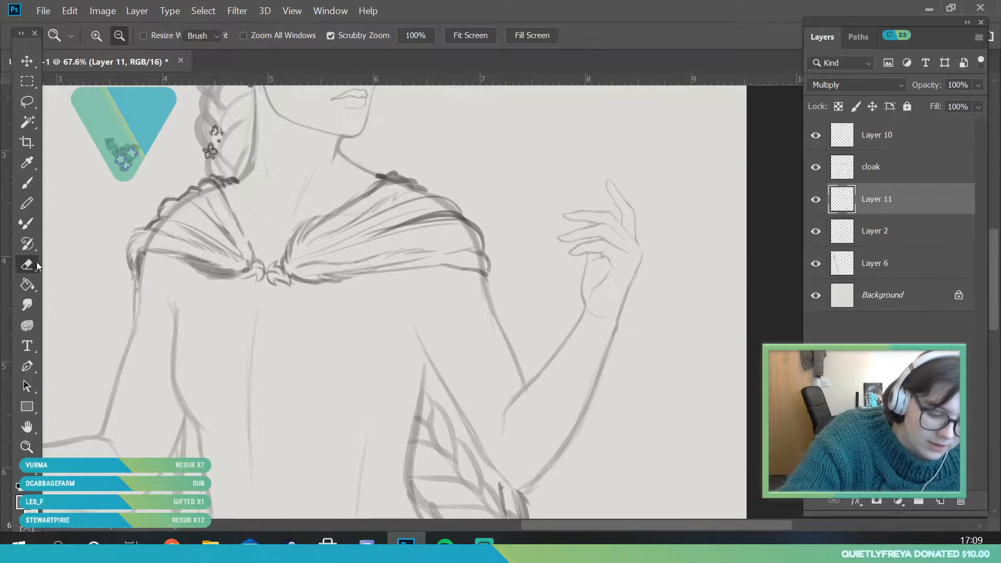
{"action": "left_click", "coordinate": [97, 34]}
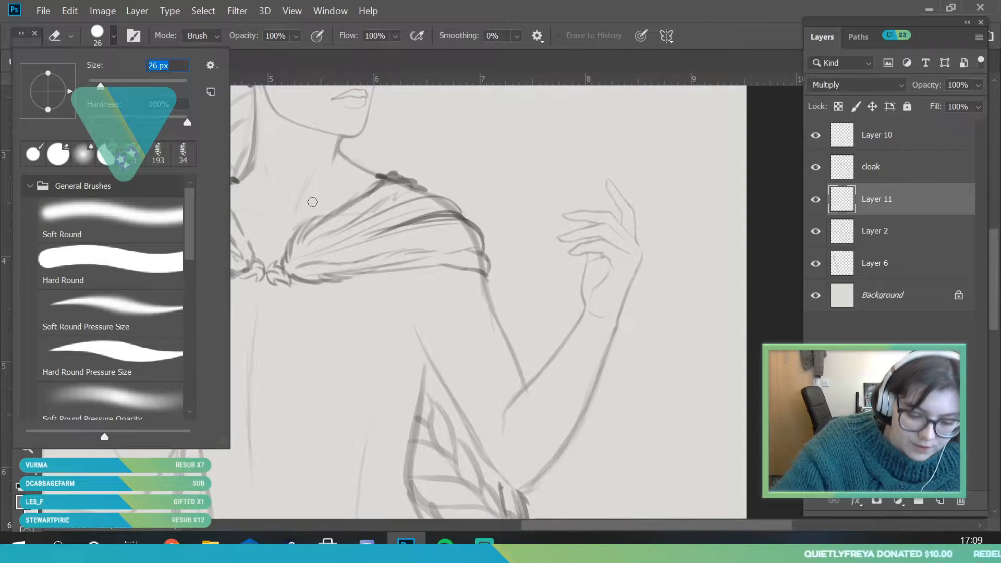
{"action": "left_click", "coordinate": [367, 201]}
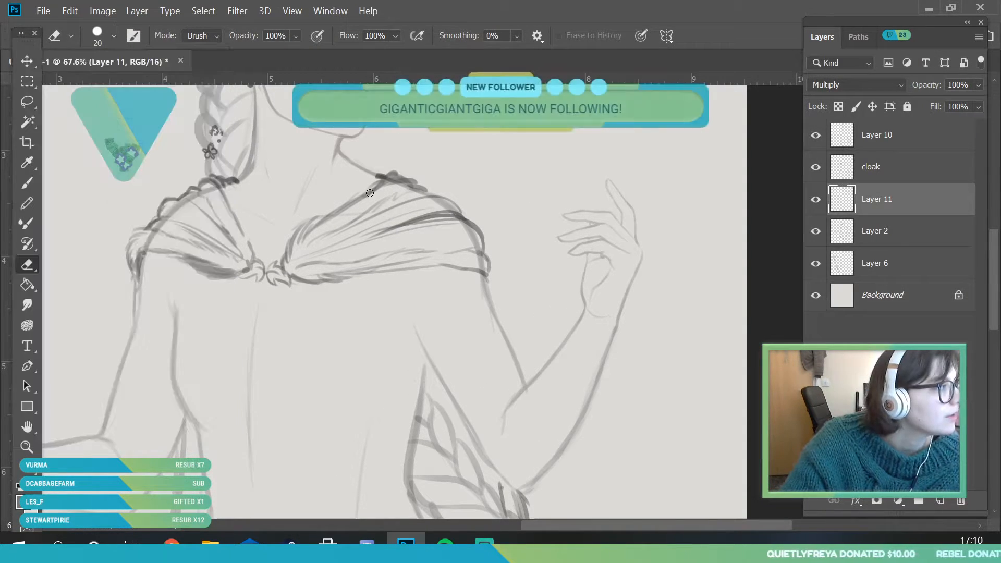
Set the Brush size to 17 px and sketch a high collar on Layer 11, its inner edges converging in a V below the throat
{"action": "left_click", "coordinate": [27, 447]}
{"action": "left_click_drag", "start_coordinate": [262, 308], "coordinate": [238, 307]}
{"action": "mouse_move", "coordinate": [306, 147]}
{"action": "left_mouse_down"}
{"action": "mouse_move", "coordinate": [326, 198]}
{"action": "mouse_move", "coordinate": [291, 223]}
{"action": "left_mouse_up"}
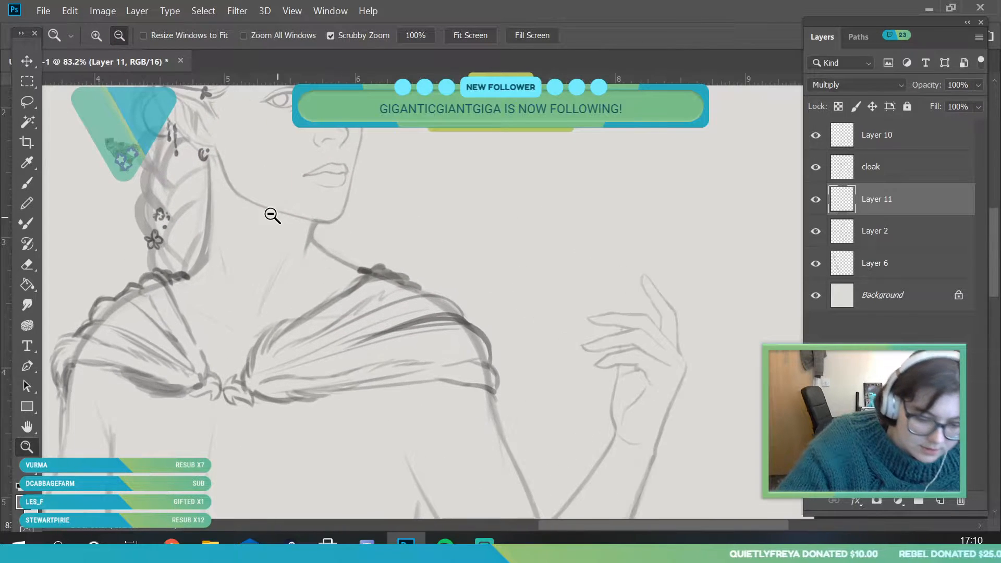
{"action": "key", "text": "b"}
{"action": "left_click", "coordinate": [104, 40]}
{"action": "left_click", "coordinate": [111, 85]}
{"action": "left_click", "coordinate": [312, 242]}
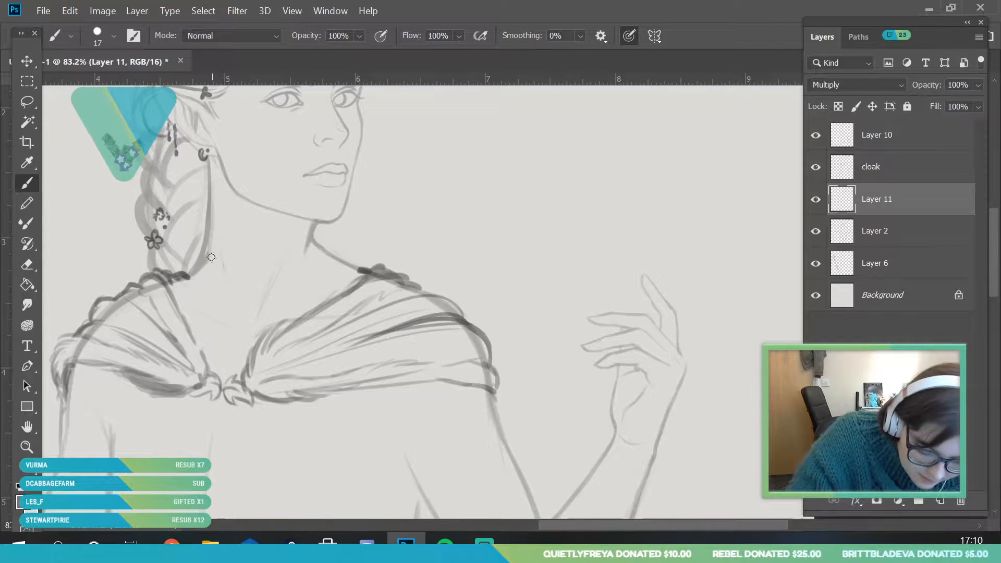
{"action": "left_click_drag", "start_coordinate": [197, 208], "coordinate": [216, 295]}
{"action": "mouse_move", "coordinate": [198, 225]}
{"action": "left_mouse_down"}
{"action": "mouse_move", "coordinate": [226, 342]}
{"action": "mouse_move", "coordinate": [273, 280]}
{"action": "left_mouse_up"}
{"action": "left_click_drag", "start_coordinate": [234, 330], "coordinate": [313, 243]}
{"action": "mouse_move", "coordinate": [246, 312]}
{"action": "left_mouse_down"}
{"action": "mouse_move", "coordinate": [306, 232]}
{"action": "mouse_move", "coordinate": [308, 252]}
{"action": "mouse_move", "coordinate": [326, 223]}
{"action": "left_mouse_up"}
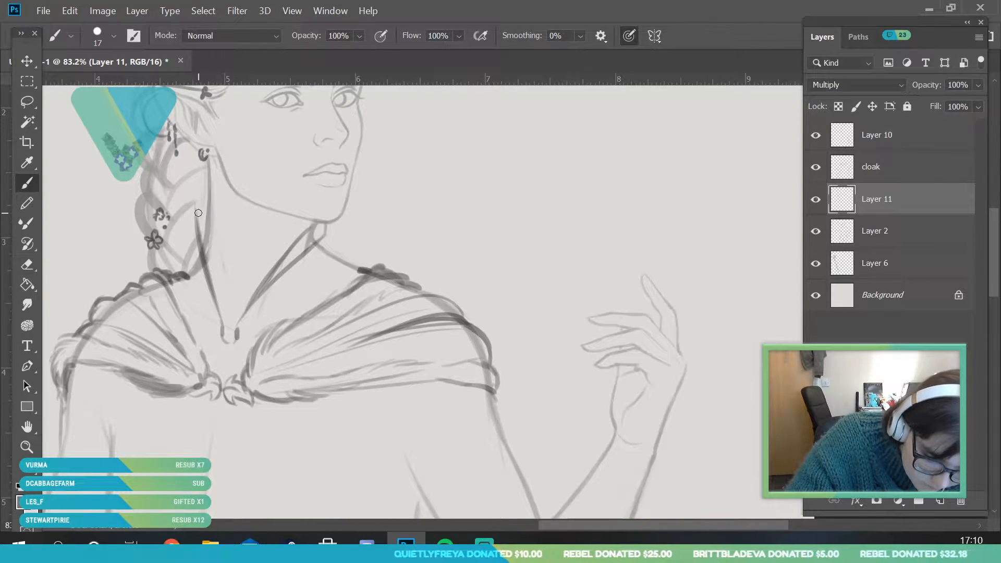
Sketch the collar's outer edges and darken its upper tips on both sides of the neck, undoing the last stray stroke
{"action": "left_click_drag", "start_coordinate": [209, 201], "coordinate": [205, 286]}
{"action": "left_click_drag", "start_coordinate": [224, 329], "coordinate": [190, 280]}
{"action": "mouse_move", "coordinate": [188, 278]}
{"action": "left_mouse_down"}
{"action": "mouse_move", "coordinate": [198, 266]}
{"action": "mouse_move", "coordinate": [195, 227]}
{"action": "left_mouse_up"}
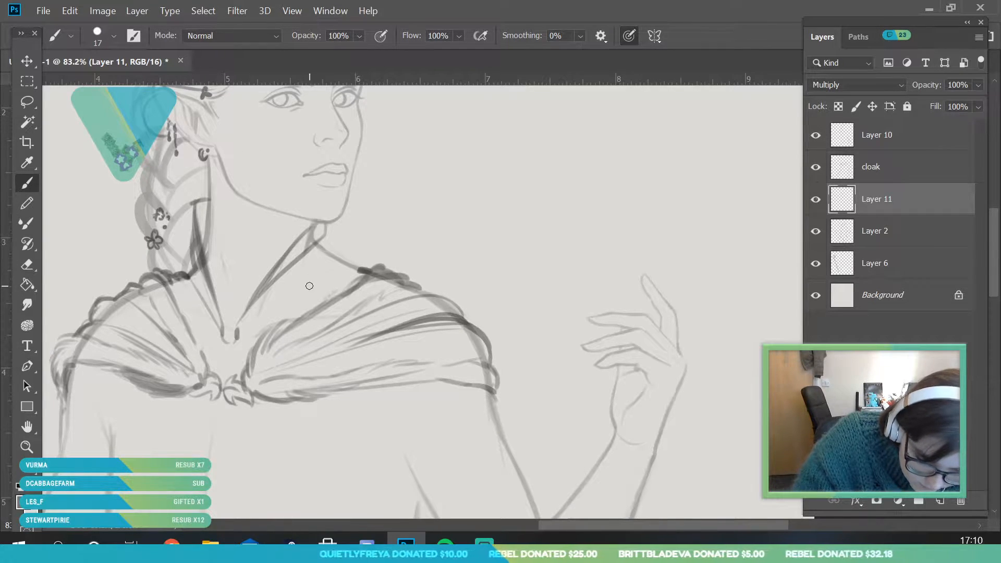
{"action": "left_click_drag", "start_coordinate": [320, 242], "coordinate": [246, 320]}
{"action": "mouse_move", "coordinate": [322, 238]}
{"action": "left_mouse_down"}
{"action": "mouse_move", "coordinate": [325, 255]}
{"action": "mouse_move", "coordinate": [282, 259]}
{"action": "left_mouse_up"}
{"action": "mouse_move", "coordinate": [197, 235]}
{"action": "left_mouse_down"}
{"action": "mouse_move", "coordinate": [208, 196]}
{"action": "mouse_move", "coordinate": [195, 204]}
{"action": "mouse_move", "coordinate": [219, 315]}
{"action": "left_mouse_up"}
{"action": "left_click_drag", "start_coordinate": [193, 246], "coordinate": [173, 282]}
{"action": "key", "text": "ctrl+z"}
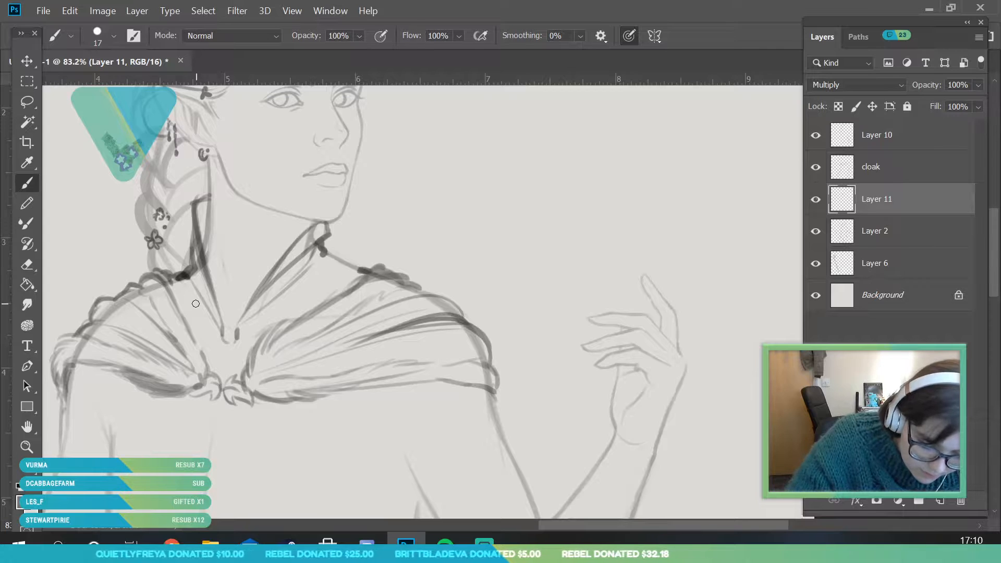
Draw a V-shaped hem below the cloak's knot, and join the collar at its lower point and along the free-hand-side shoulder
{"action": "mouse_move", "coordinate": [144, 401]}
{"action": "left_mouse_down"}
{"action": "mouse_move", "coordinate": [216, 459]}
{"action": "mouse_move", "coordinate": [400, 384]}
{"action": "left_mouse_up"}
{"action": "mouse_move", "coordinate": [116, 370]}
{"action": "left_mouse_down"}
{"action": "mouse_move", "coordinate": [220, 461]}
{"action": "mouse_move", "coordinate": [394, 385]}
{"action": "left_mouse_up"}
{"action": "left_click_drag", "start_coordinate": [224, 344], "coordinate": [217, 336]}
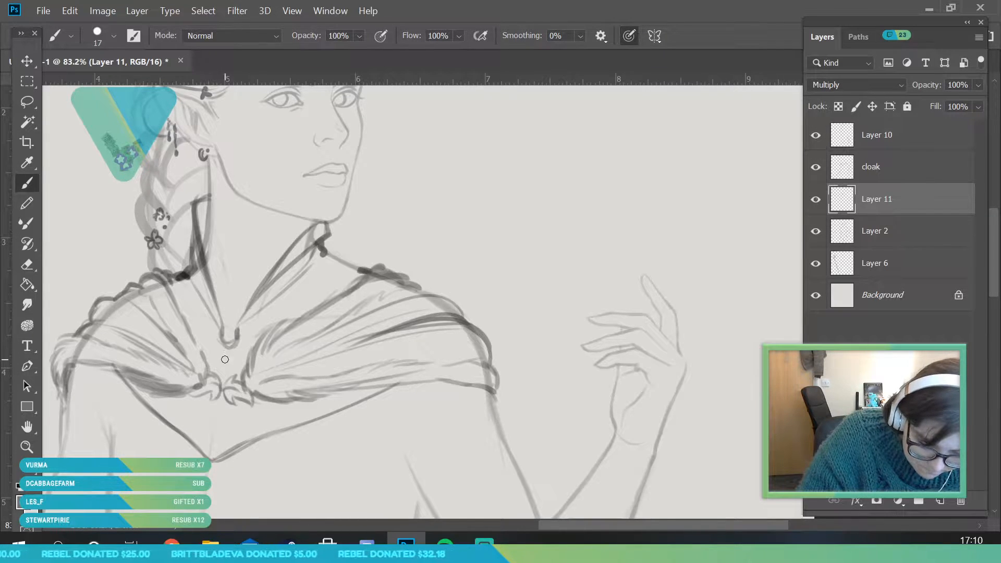
{"action": "left_click_drag", "start_coordinate": [238, 342], "coordinate": [259, 313]}
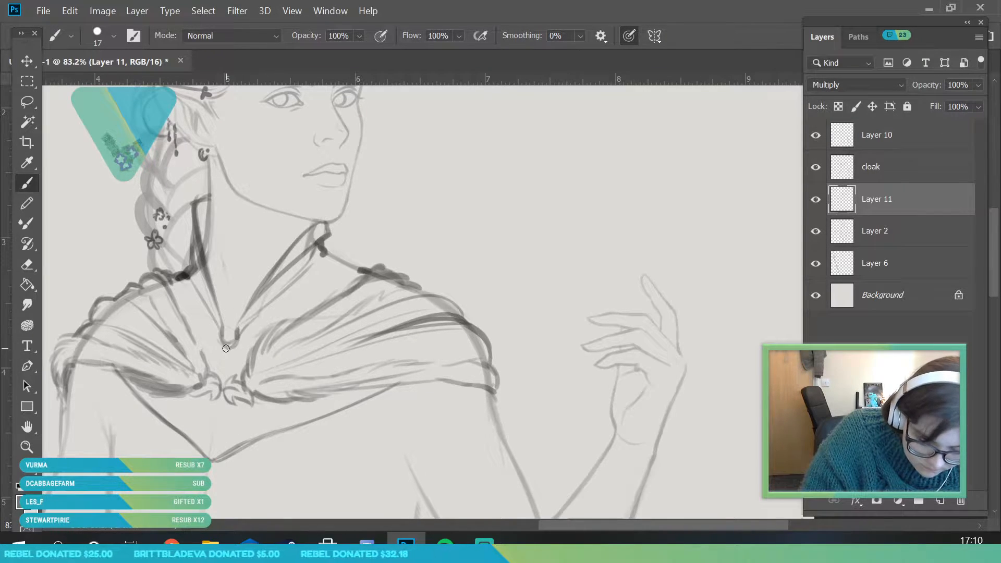
{"action": "mouse_move", "coordinate": [138, 384]}
{"action": "left_mouse_down"}
{"action": "mouse_move", "coordinate": [217, 455]}
{"action": "mouse_move", "coordinate": [211, 447]}
{"action": "mouse_move", "coordinate": [352, 396]}
{"action": "mouse_move", "coordinate": [394, 365]}
{"action": "left_mouse_up"}
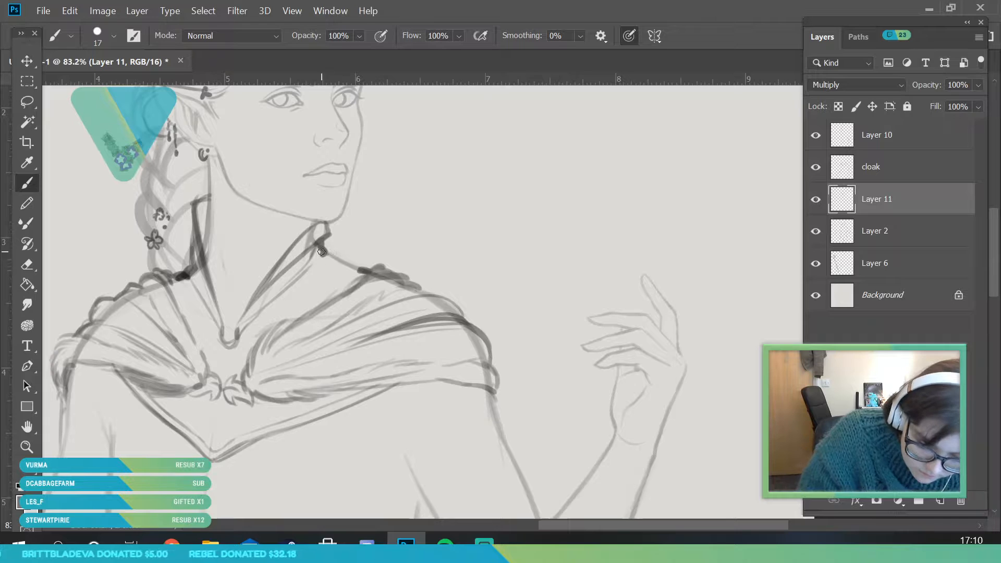
{"action": "mouse_move", "coordinate": [322, 238]}
{"action": "left_mouse_down"}
{"action": "mouse_move", "coordinate": [324, 259]}
{"action": "mouse_move", "coordinate": [381, 279]}
{"action": "left_mouse_up"}
Examine the new collar and pointed hem against the whole figure, comparing the sketch with Layer 11 hidden and shown
{"action": "left_click", "coordinate": [30, 451]}
{"action": "left_click_drag", "start_coordinate": [272, 247], "coordinate": [195, 405]}
{"action": "left_click_drag", "start_coordinate": [290, 262], "coordinate": [328, 346]}
{"action": "left_click_drag", "start_coordinate": [296, 214], "coordinate": [282, 394]}
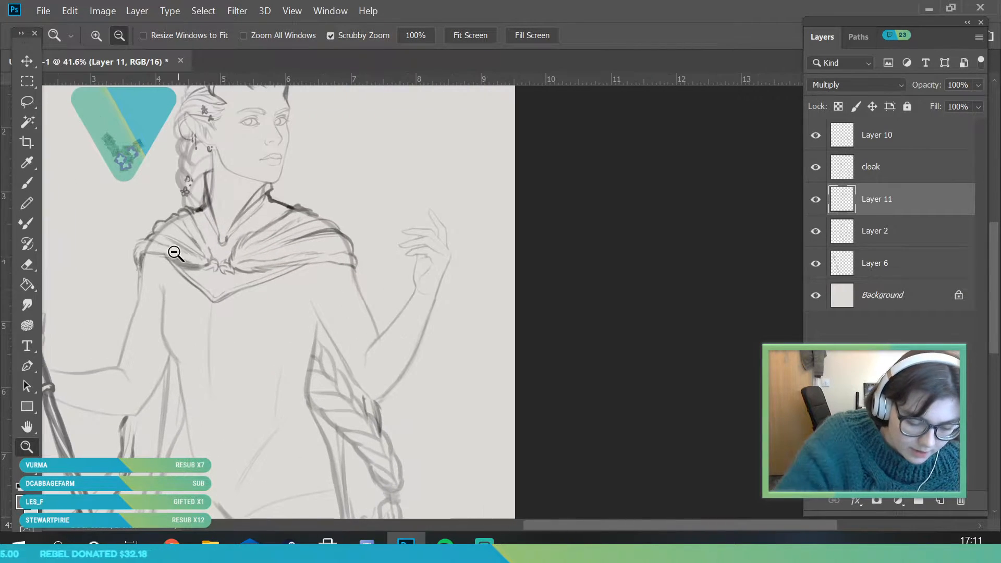
{"action": "left_click_drag", "start_coordinate": [214, 284], "coordinate": [214, 318]}
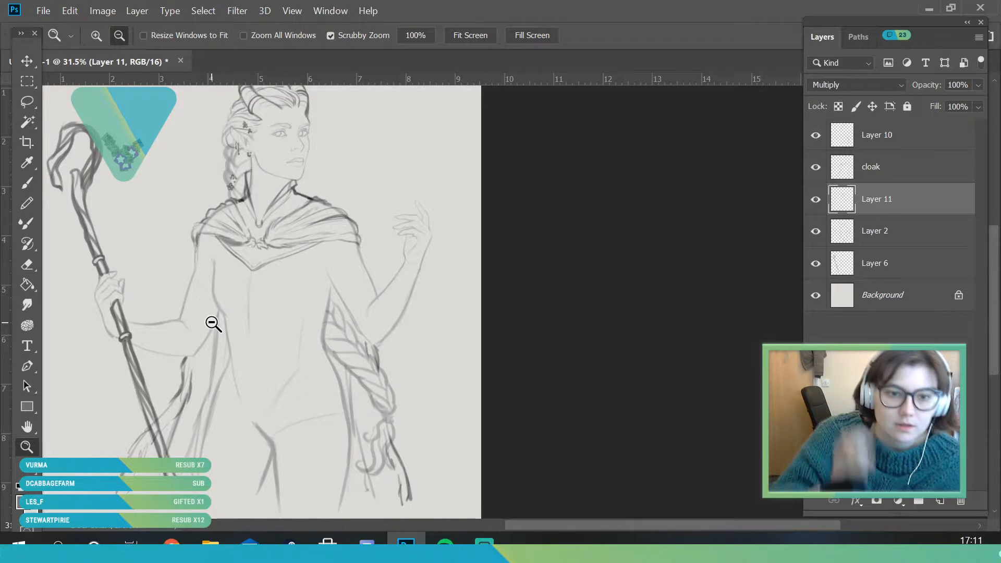
{"action": "left_click", "coordinate": [816, 201]}
{"action": "left_click", "coordinate": [815, 202]}
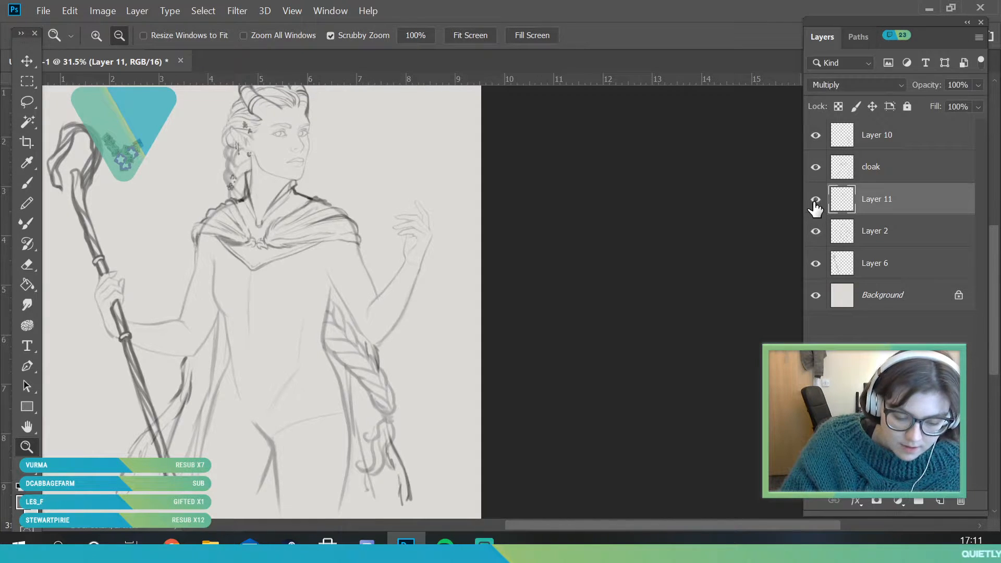
{"action": "mouse_move", "coordinate": [252, 244]}
{"action": "left_mouse_down"}
{"action": "mouse_move", "coordinate": [288, 287]}
{"action": "mouse_move", "coordinate": [319, 303]}
{"action": "left_mouse_up"}
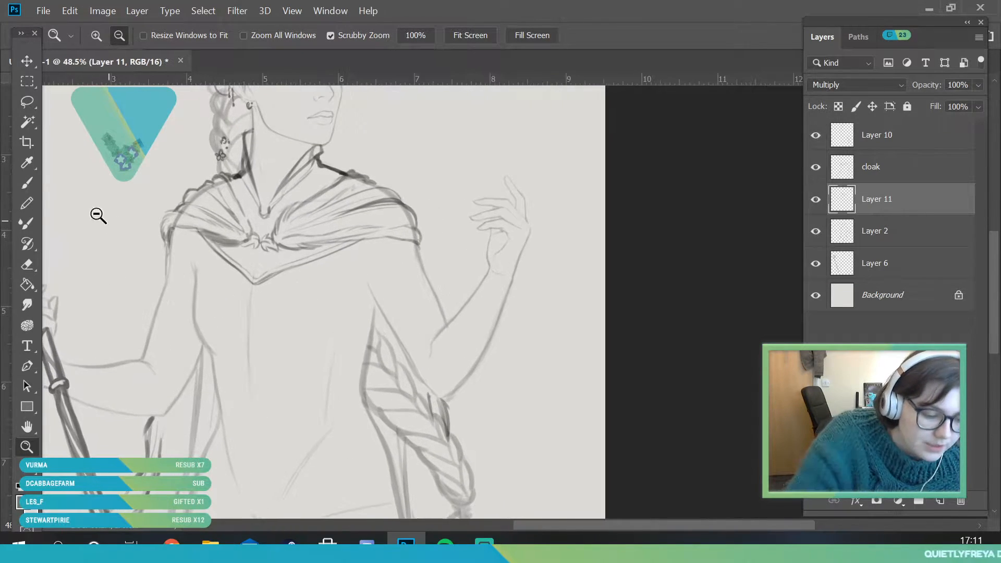
Set the Brush size to 20 px and outline the bodice on Layer 11, with both side edges and a curved hem across the waist
{"action": "key", "text": "b"}
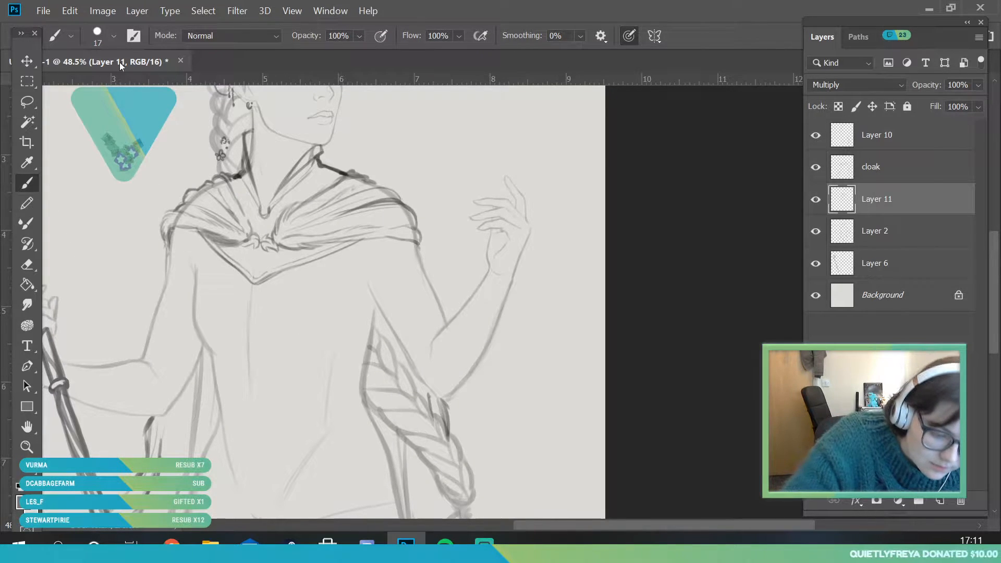
{"action": "left_click", "coordinate": [114, 36]}
{"action": "left_click_drag", "start_coordinate": [96, 86], "coordinate": [95, 88]}
{"action": "left_click", "coordinate": [252, 257]}
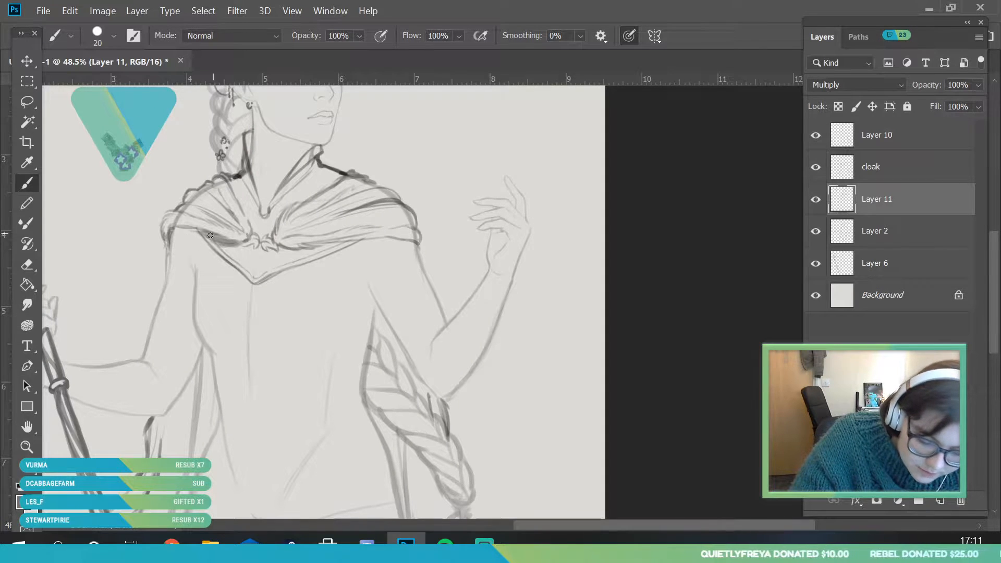
{"action": "left_click_drag", "start_coordinate": [190, 246], "coordinate": [196, 277]}
{"action": "mouse_move", "coordinate": [196, 241]}
{"action": "left_mouse_down"}
{"action": "mouse_move", "coordinate": [193, 319]}
{"action": "mouse_move", "coordinate": [224, 394]}
{"action": "left_mouse_up"}
{"action": "mouse_move", "coordinate": [373, 327]}
{"action": "left_mouse_down"}
{"action": "mouse_move", "coordinate": [378, 309]}
{"action": "mouse_move", "coordinate": [368, 345]}
{"action": "mouse_move", "coordinate": [372, 336]}
{"action": "left_mouse_up"}
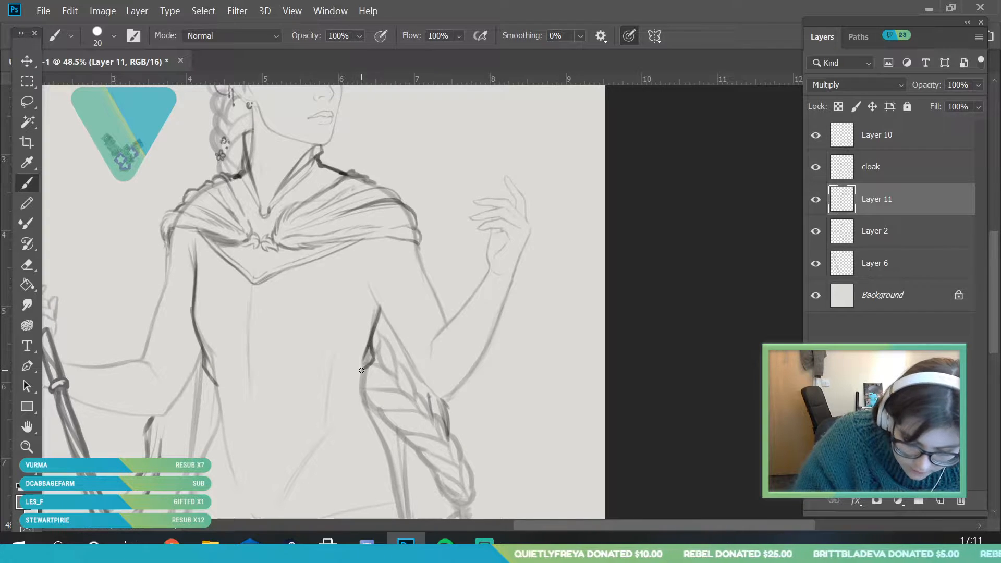
{"action": "mouse_move", "coordinate": [218, 383]}
{"action": "left_mouse_down"}
{"action": "mouse_move", "coordinate": [282, 384]}
{"action": "mouse_move", "coordinate": [362, 354]}
{"action": "mouse_move", "coordinate": [303, 380]}
{"action": "mouse_move", "coordinate": [366, 364]}
{"action": "mouse_move", "coordinate": [295, 381]}
{"action": "left_mouse_up"}
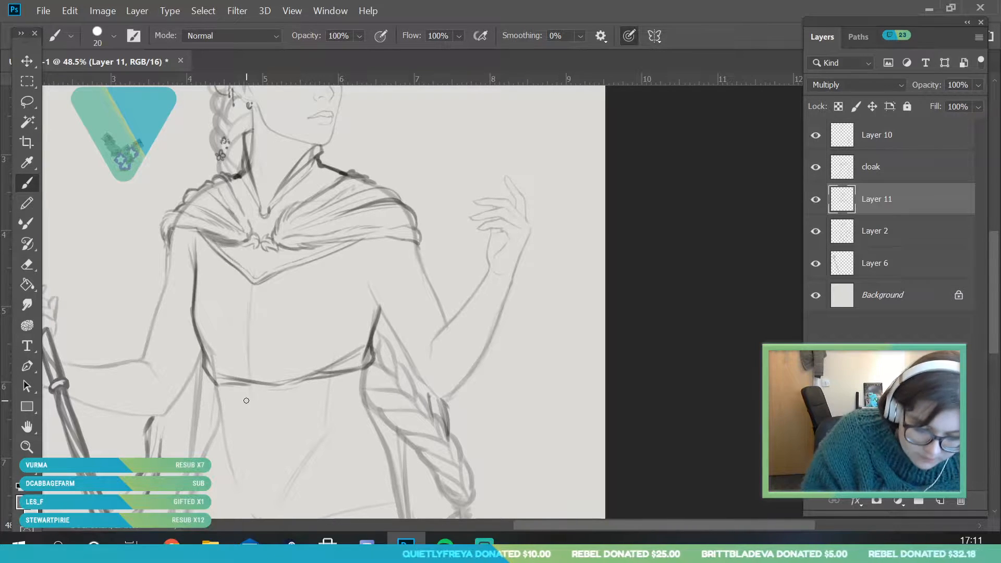
Erase the stray line ends at the staff-side corner of the bodice's hem
{"action": "key", "text": "z"}
{"action": "left_click_drag", "start_coordinate": [261, 313], "coordinate": [256, 470]}
{"action": "mouse_move", "coordinate": [269, 334]}
{"action": "left_mouse_down"}
{"action": "mouse_move", "coordinate": [292, 418]}
{"action": "mouse_move", "coordinate": [313, 412]}
{"action": "left_mouse_up"}
{"action": "left_click", "coordinate": [30, 265]}
{"action": "mouse_move", "coordinate": [204, 356]}
{"action": "left_mouse_down"}
{"action": "mouse_move", "coordinate": [184, 333]}
{"action": "mouse_move", "coordinate": [236, 358]}
{"action": "mouse_move", "coordinate": [201, 357]}
{"action": "mouse_move", "coordinate": [227, 350]}
{"action": "left_mouse_up"}
{"action": "left_click", "coordinate": [31, 183]}
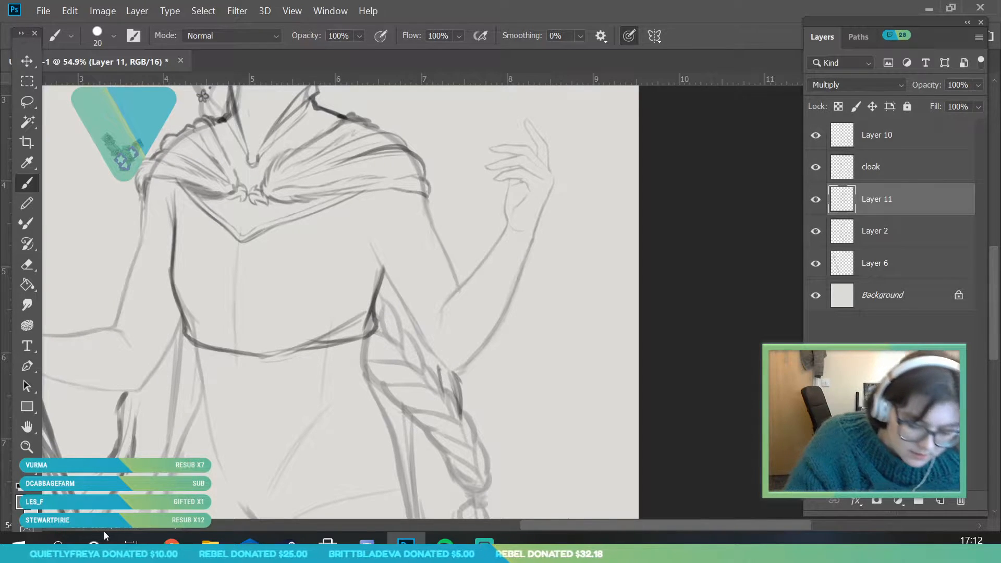
Try long fold lines across the lower bodice and erase them with the Eraser at 59 px
{"action": "key", "text": "ctrl+space"}
{"action": "left_click_drag", "start_coordinate": [227, 316], "coordinate": [268, 342]}
{"action": "left_click_drag", "start_coordinate": [249, 284], "coordinate": [80, 194]}
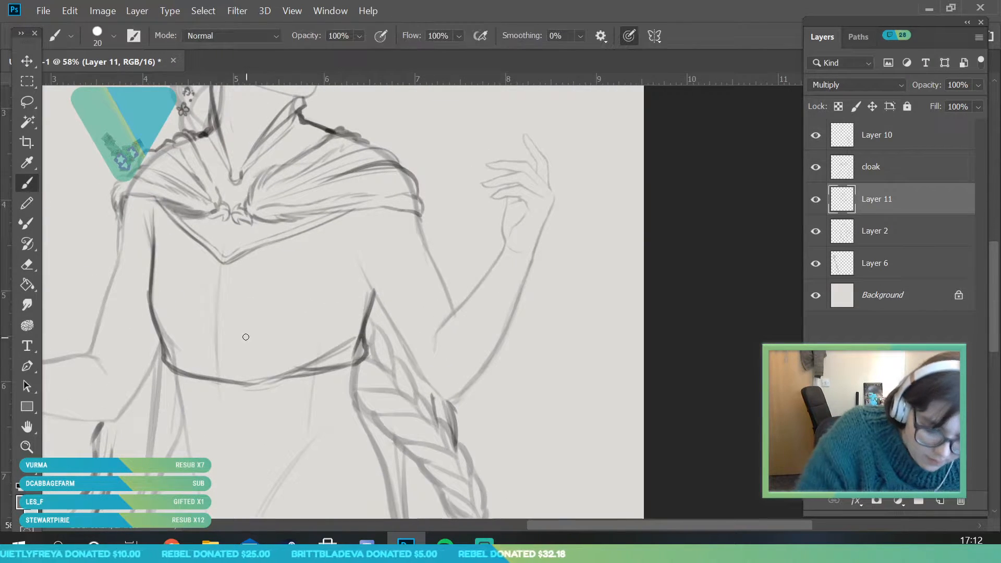
{"action": "left_click_drag", "start_coordinate": [188, 347], "coordinate": [305, 308]}
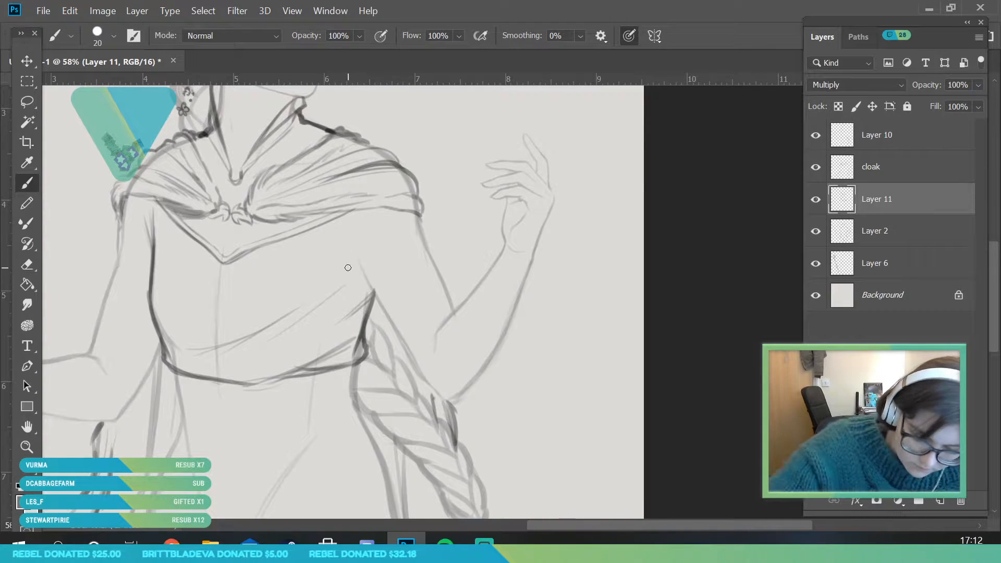
{"action": "left_click", "coordinate": [27, 264]}
{"action": "left_click", "coordinate": [113, 36]}
{"action": "left_click", "coordinate": [117, 82]}
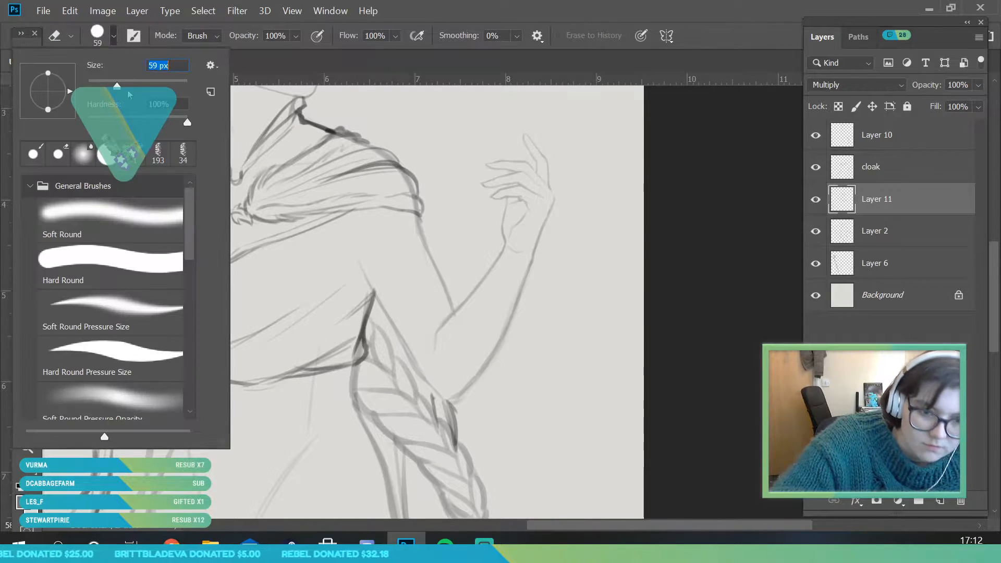
{"action": "left_click", "coordinate": [319, 236]}
{"action": "mouse_move", "coordinate": [321, 292]}
{"action": "left_mouse_down"}
{"action": "mouse_move", "coordinate": [256, 352]}
{"action": "mouse_move", "coordinate": [243, 337]}
{"action": "mouse_move", "coordinate": [203, 350]}
{"action": "left_mouse_up"}
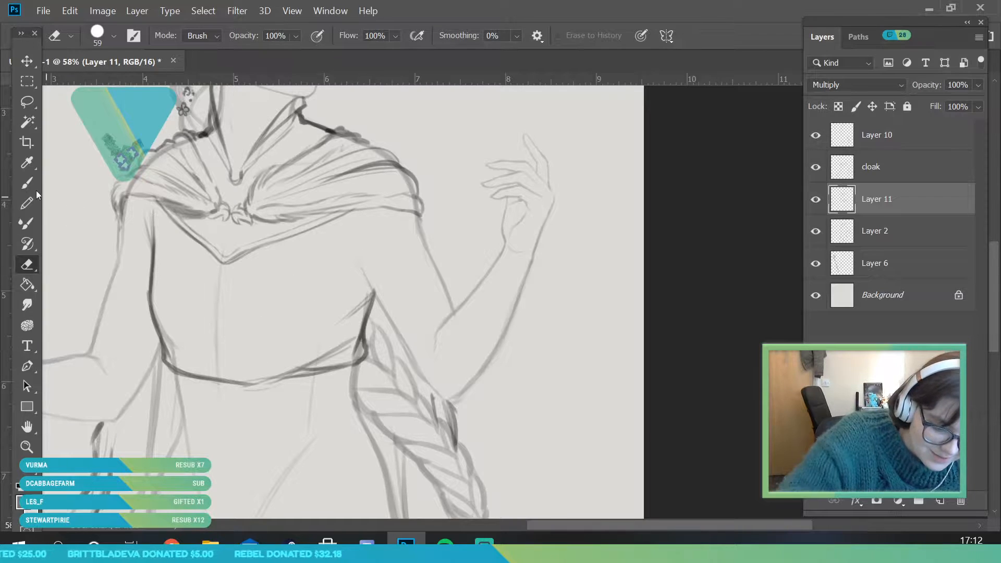
Sketch short fold lines from both sides of the bodice, and add armhole lines running down from beneath the cloak
{"action": "key", "text": "b"}
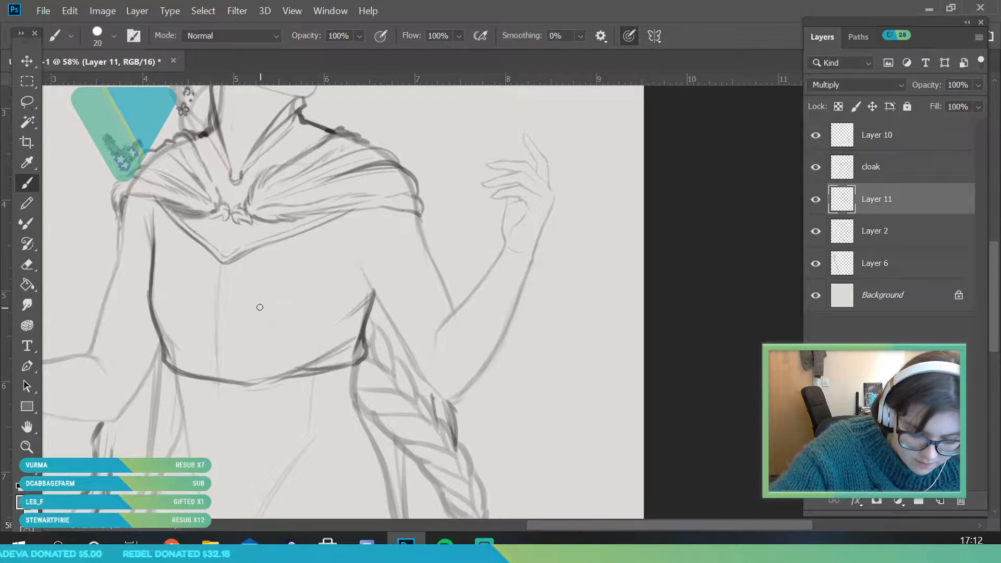
{"action": "mouse_move", "coordinate": [185, 332]}
{"action": "left_mouse_down"}
{"action": "mouse_move", "coordinate": [263, 359]}
{"action": "mouse_move", "coordinate": [252, 342]}
{"action": "left_mouse_up"}
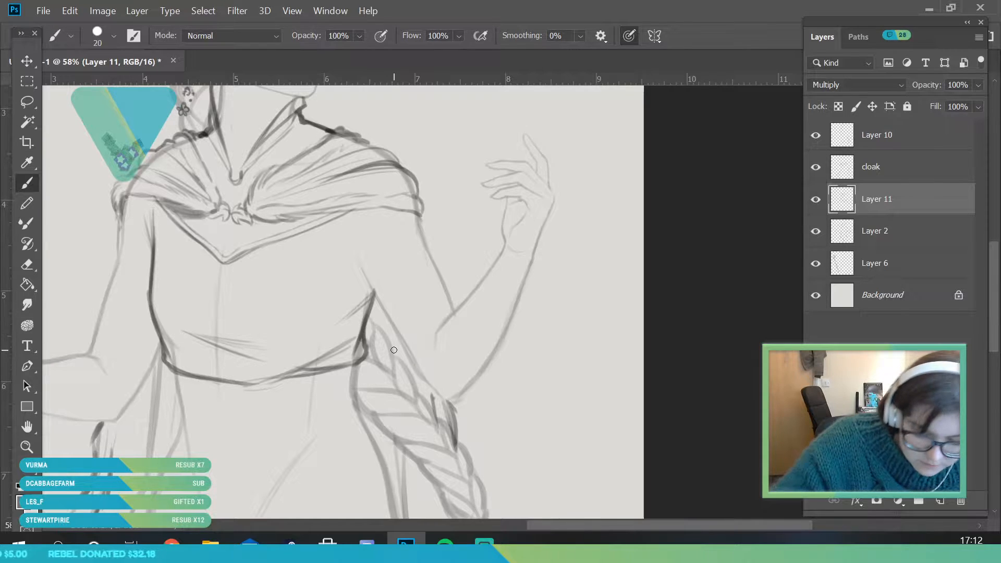
{"action": "left_click_drag", "start_coordinate": [371, 292], "coordinate": [313, 319]}
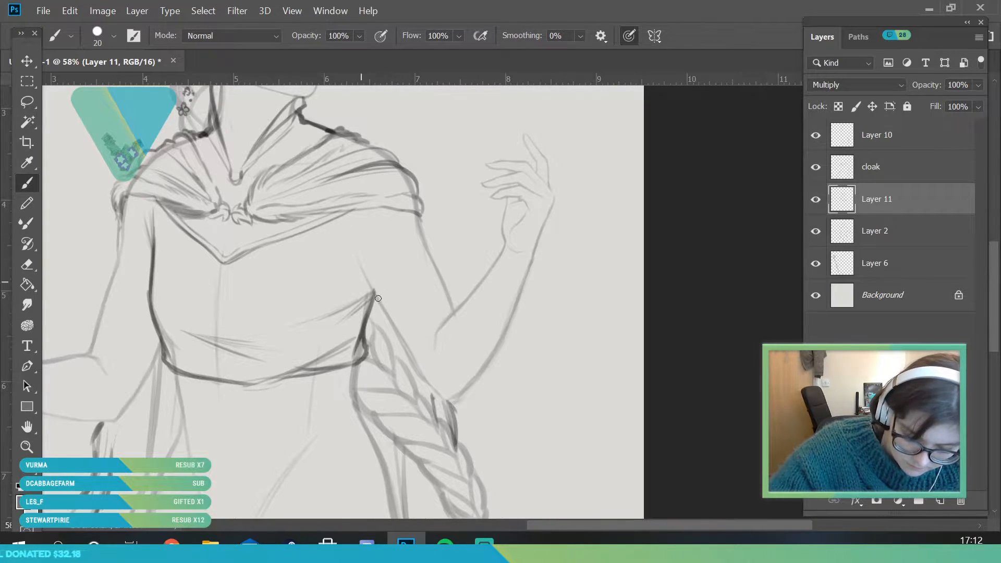
{"action": "left_click_drag", "start_coordinate": [371, 210], "coordinate": [367, 272]}
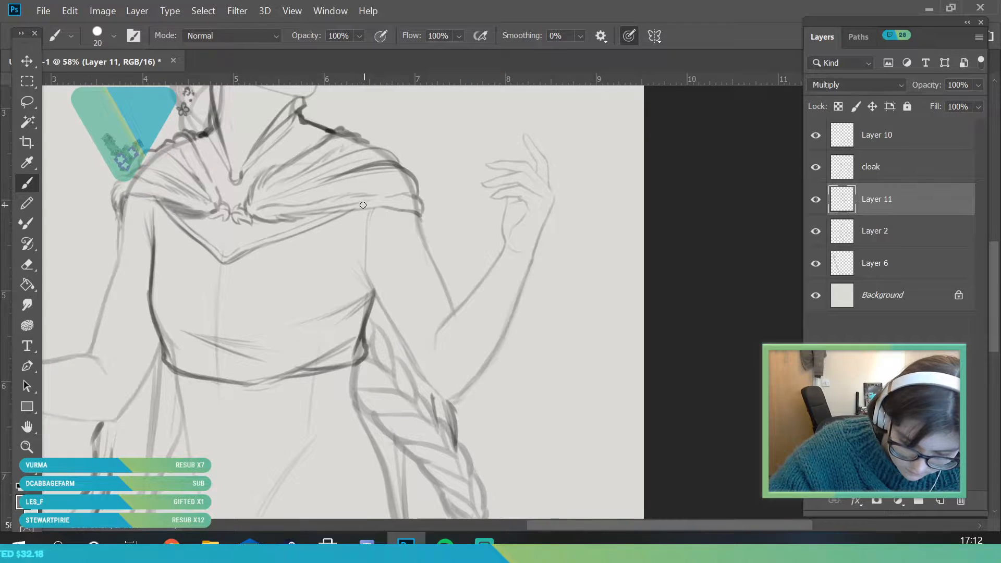
{"action": "left_click_drag", "start_coordinate": [348, 207], "coordinate": [365, 275]}
{"action": "left_click_drag", "start_coordinate": [159, 207], "coordinate": [156, 240]}
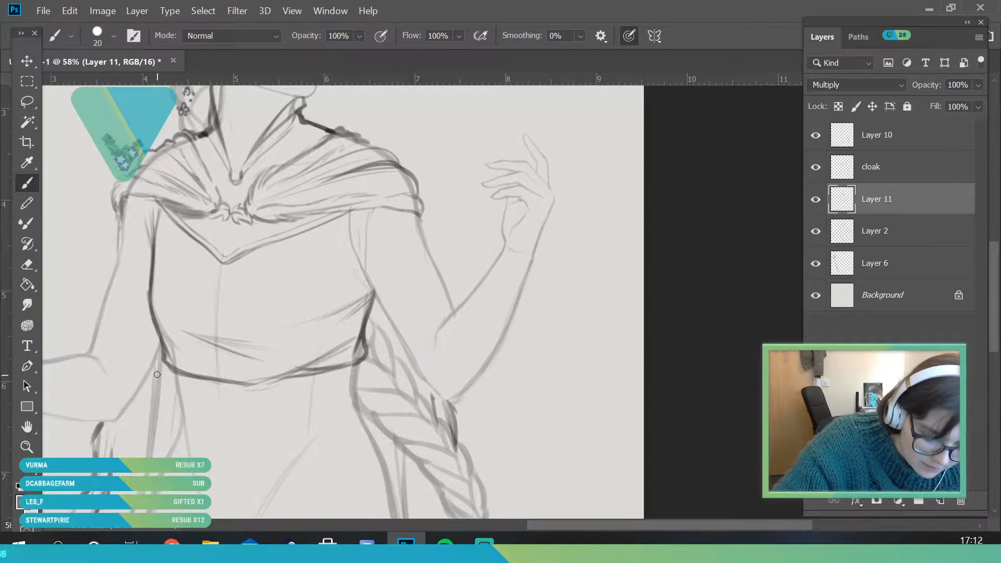
Darken the crease at the free-hand-side underarm, where the armhole meets the bodice's side edge
{"action": "mouse_move", "coordinate": [269, 266]}
{"action": "left_mouse_down"}
{"action": "mouse_move", "coordinate": [240, 375]}
{"action": "mouse_move", "coordinate": [355, 290]}
{"action": "left_mouse_up"}
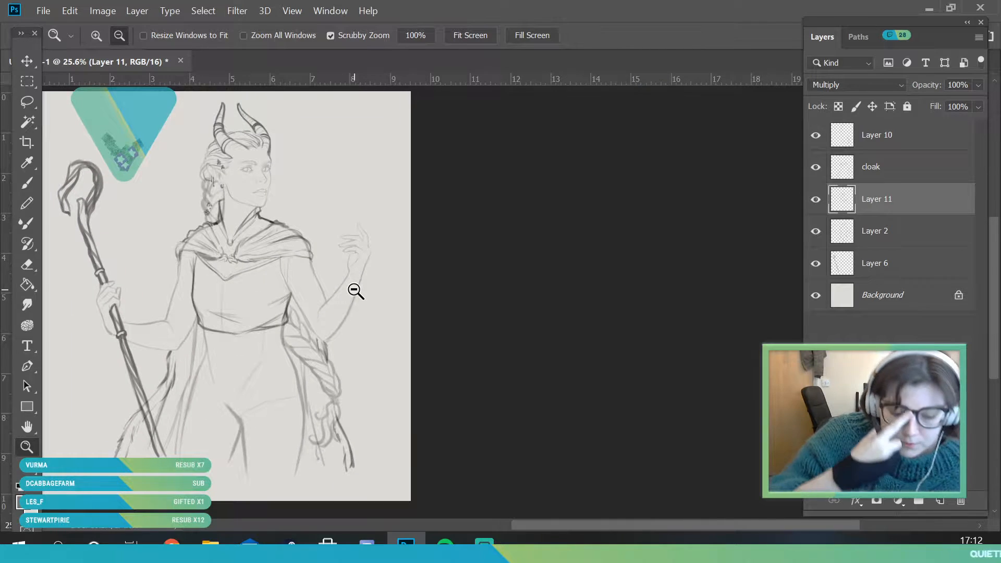
{"action": "left_click_drag", "start_coordinate": [332, 258], "coordinate": [352, 326]}
{"action": "left_click_drag", "start_coordinate": [164, 319], "coordinate": [139, 292]}
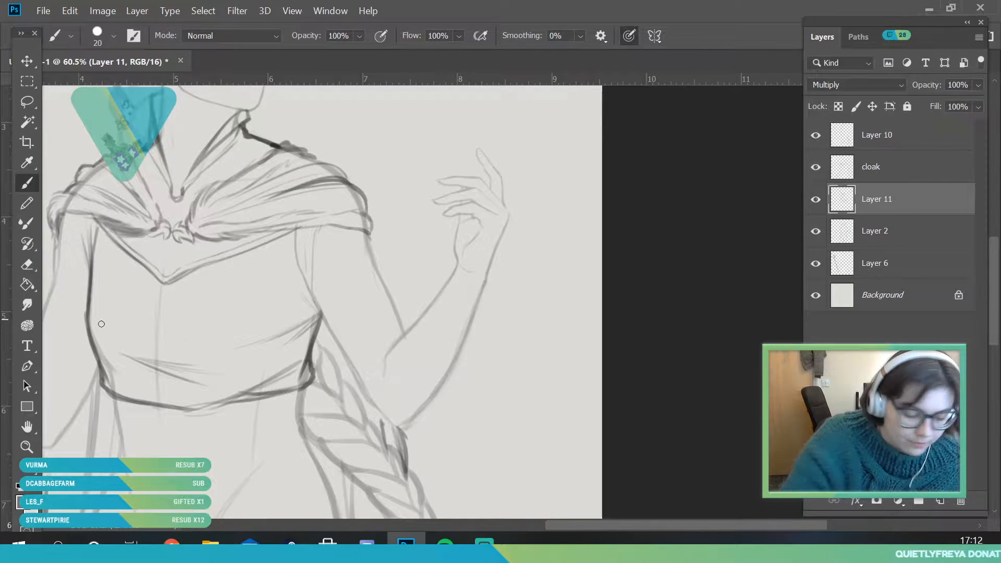
{"action": "left_click_drag", "start_coordinate": [249, 320], "coordinate": [233, 330]}
{"action": "left_click_drag", "start_coordinate": [360, 361], "coordinate": [377, 382]}
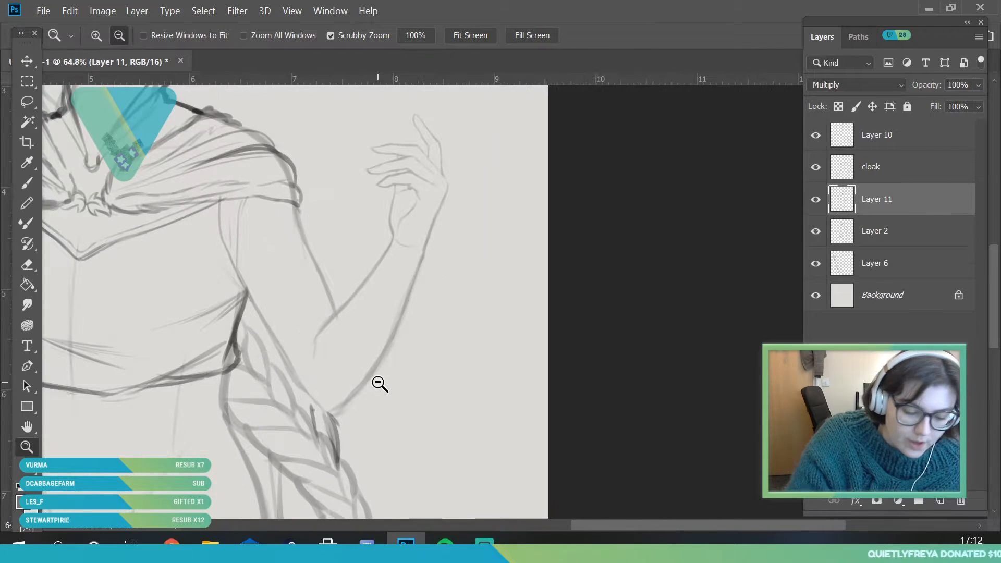
{"action": "left_click", "coordinate": [32, 183]}
{"action": "left_click_drag", "start_coordinate": [232, 269], "coordinate": [253, 310]}
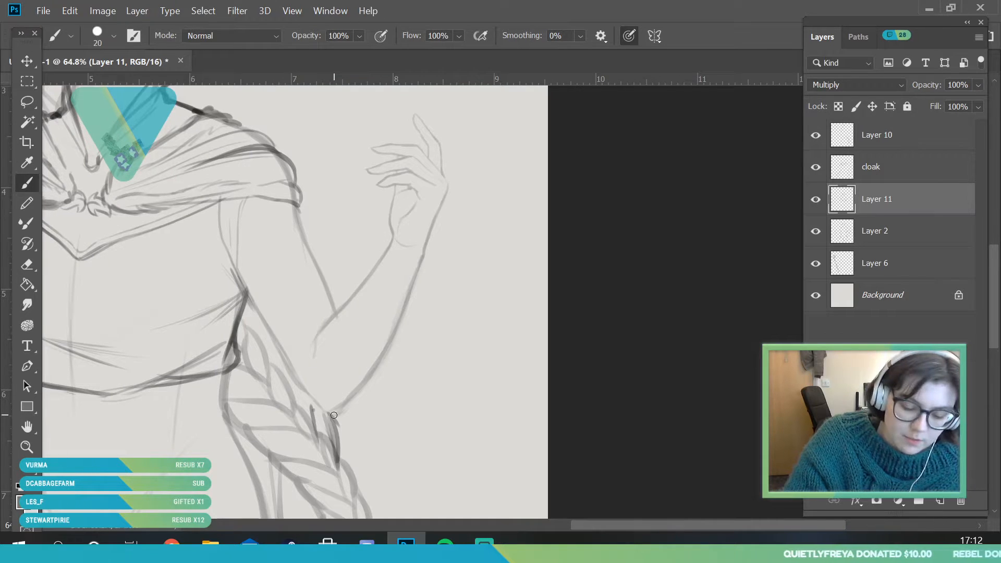
Set the Brush size to 17 px and outline a bracer on the raised forearm, with a row of four eyelets along its opening
{"action": "left_click", "coordinate": [113, 36]}
{"action": "left_click_drag", "start_coordinate": [99, 85], "coordinate": [96, 86]}
{"action": "left_click", "coordinate": [394, 246]}
{"action": "left_click_drag", "start_coordinate": [393, 241], "coordinate": [353, 283]}
{"action": "left_click_drag", "start_coordinate": [425, 248], "coordinate": [379, 289]}
{"action": "left_click_drag", "start_coordinate": [344, 338], "coordinate": [344, 391]}
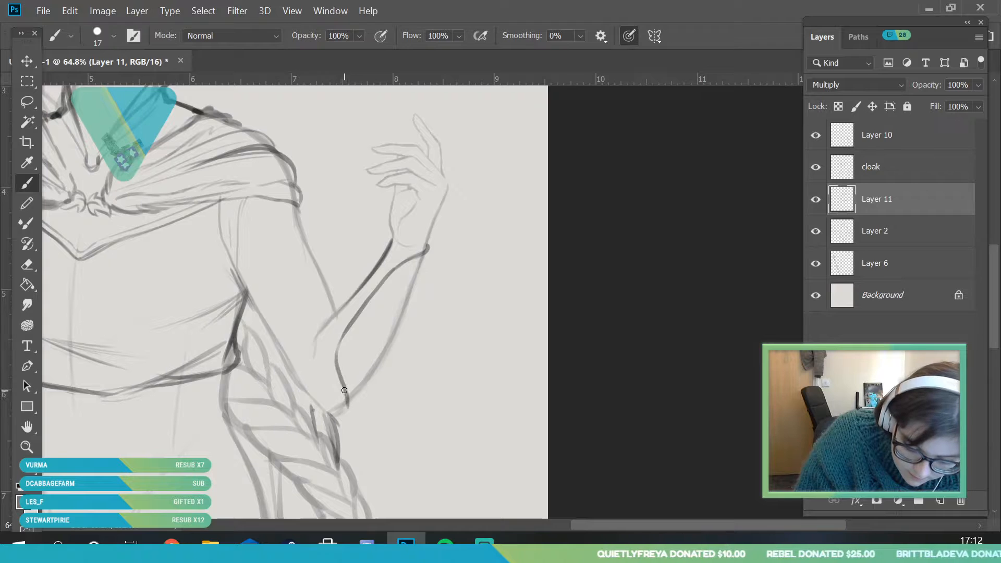
{"action": "mouse_move", "coordinate": [426, 254]}
{"action": "left_mouse_down"}
{"action": "mouse_move", "coordinate": [395, 338]}
{"action": "mouse_move", "coordinate": [396, 324]}
{"action": "mouse_move", "coordinate": [344, 406]}
{"action": "left_mouse_up"}
{"action": "mouse_move", "coordinate": [387, 258]}
{"action": "left_mouse_down"}
{"action": "mouse_move", "coordinate": [320, 336]}
{"action": "mouse_move", "coordinate": [395, 242]}
{"action": "left_mouse_up"}
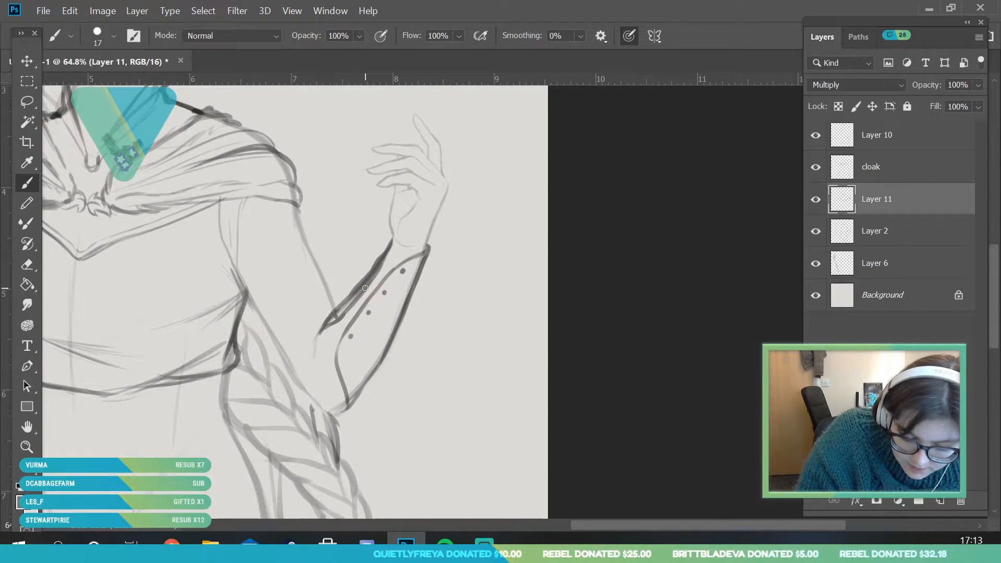
Draw crisscross lacing through the raised-arm bracer's eyelets and double the line along its elbow and wrist rims
{"action": "left_click_drag", "start_coordinate": [335, 319], "coordinate": [370, 315]}
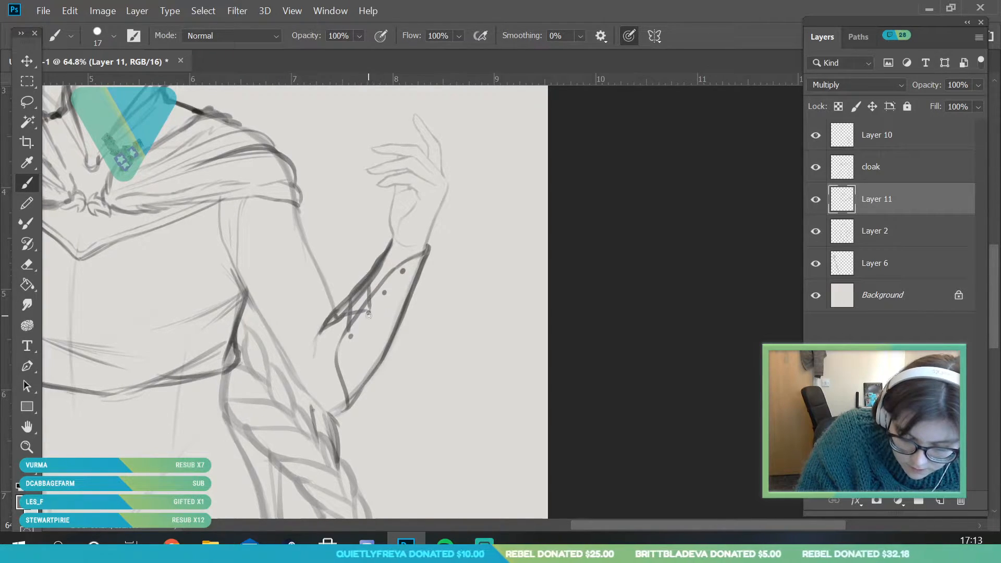
{"action": "left_click_drag", "start_coordinate": [382, 261], "coordinate": [384, 292]}
{"action": "left_click_drag", "start_coordinate": [367, 284], "coordinate": [401, 272]}
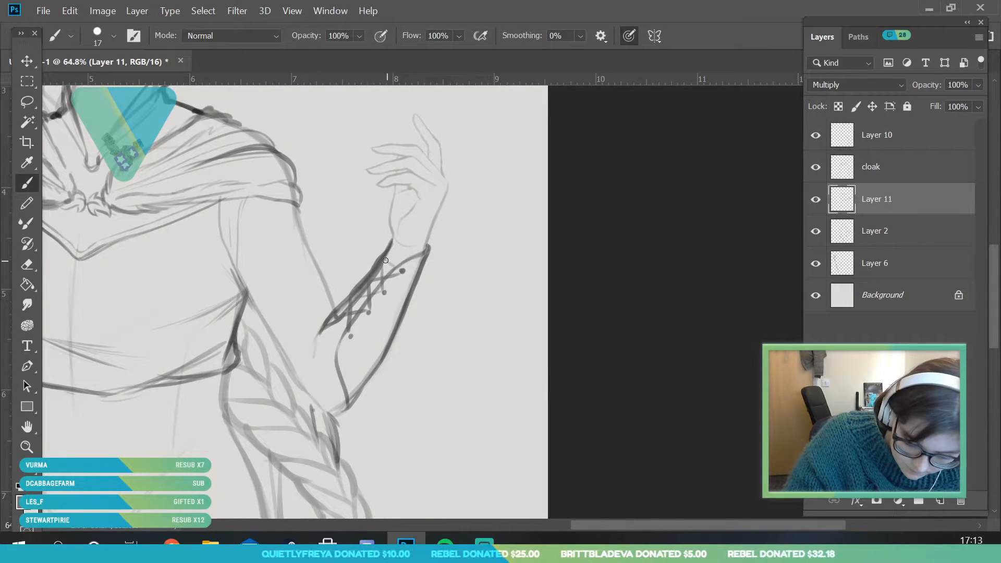
{"action": "mouse_move", "coordinate": [342, 357]}
{"action": "left_mouse_down"}
{"action": "mouse_move", "coordinate": [353, 404]}
{"action": "mouse_move", "coordinate": [377, 366]}
{"action": "left_mouse_up"}
{"action": "left_click_drag", "start_coordinate": [351, 331], "coordinate": [429, 253]}
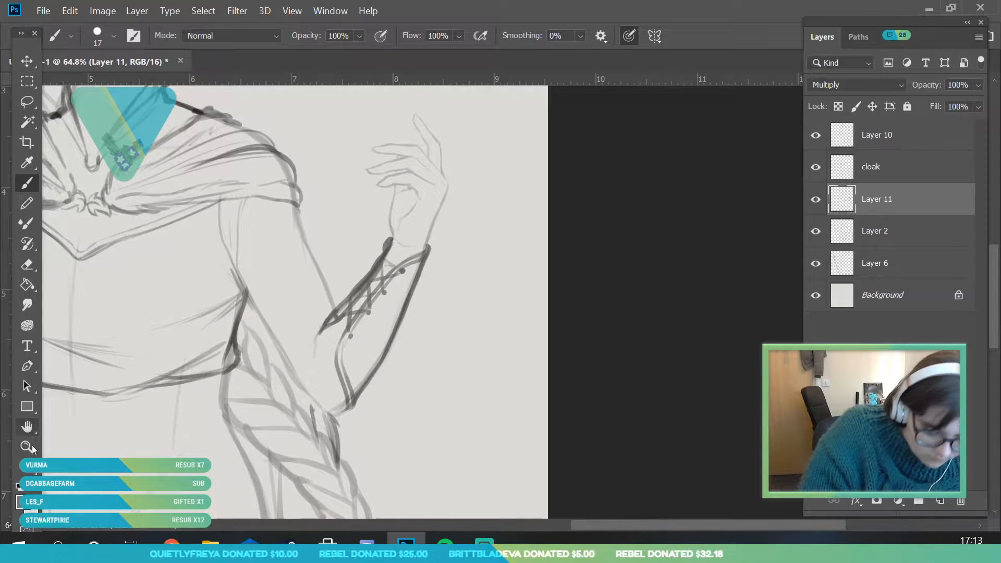
Outline a matching bracer on the staff-holding forearm, from the wrist to a pointed end at the elbow, redoing its first opening line
{"action": "key", "text": "alt+space"}
{"action": "left_click_drag", "start_coordinate": [376, 288], "coordinate": [321, 391]}
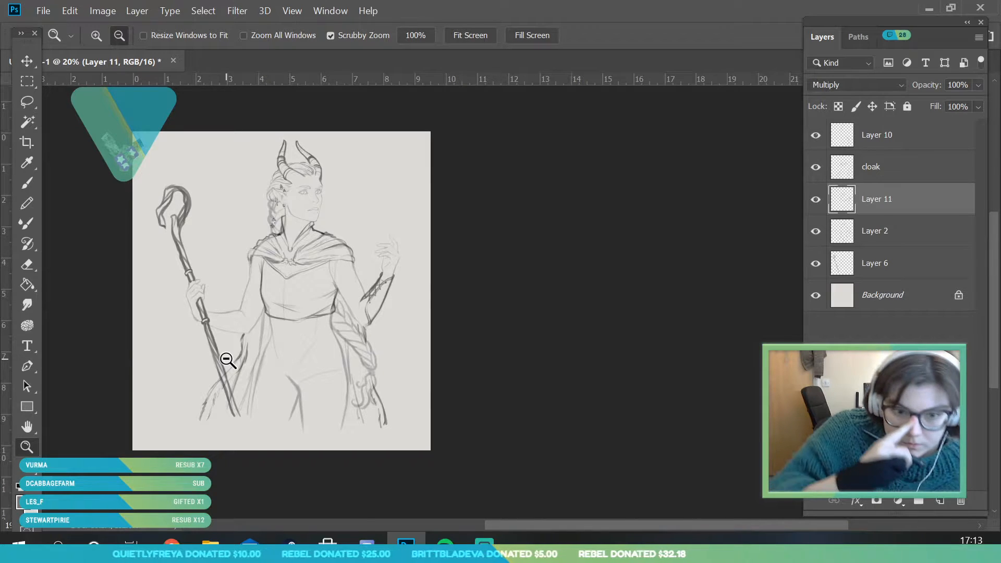
{"action": "mouse_move", "coordinate": [216, 320]}
{"action": "left_mouse_down"}
{"action": "mouse_move", "coordinate": [257, 402]}
{"action": "mouse_move", "coordinate": [285, 412]}
{"action": "left_mouse_up"}
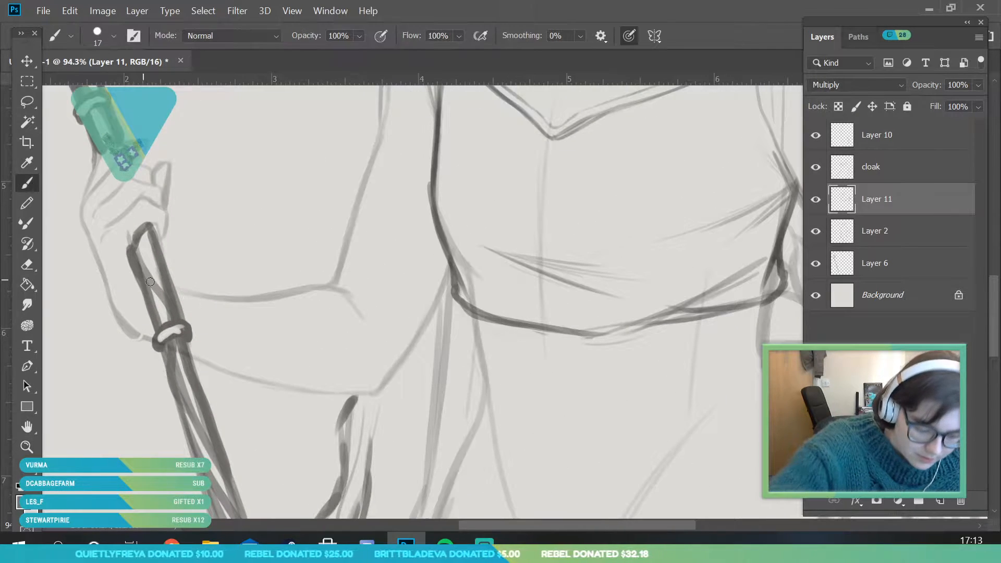
{"action": "left_click_drag", "start_coordinate": [185, 309], "coordinate": [291, 327]}
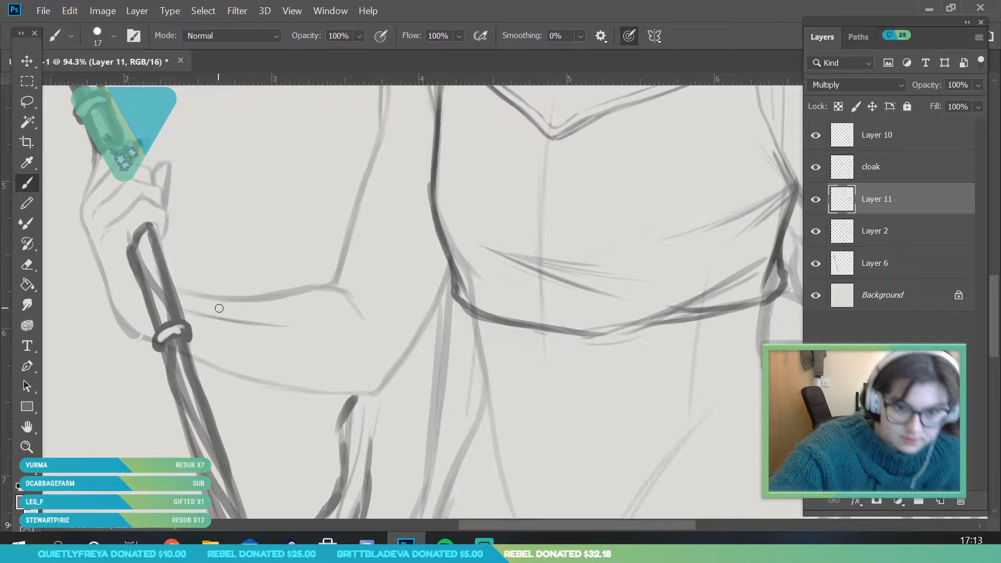
{"action": "key", "text": "ctrl+z"}
{"action": "left_click_drag", "start_coordinate": [180, 304], "coordinate": [342, 323]}
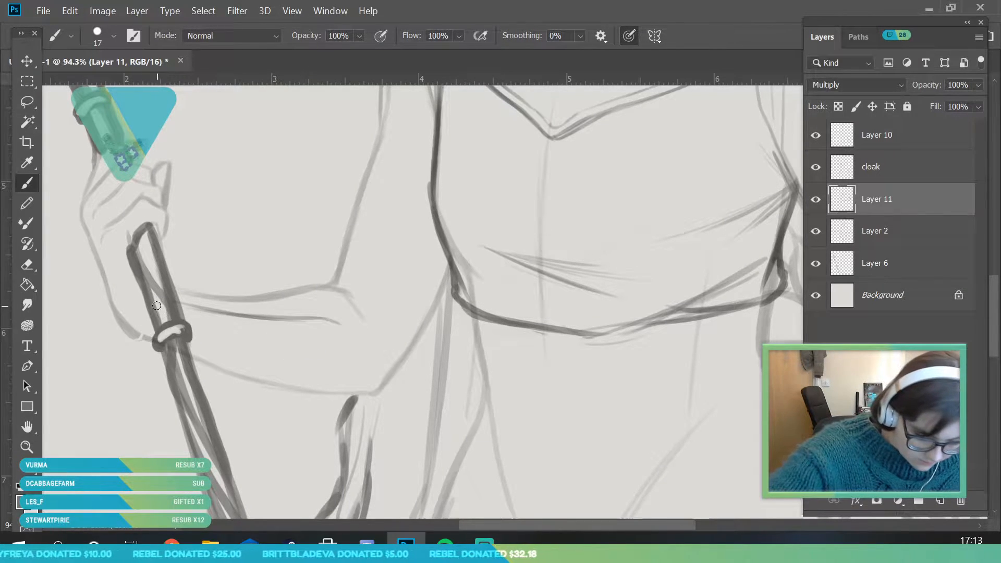
{"action": "mouse_move", "coordinate": [161, 316]}
{"action": "left_mouse_down"}
{"action": "mouse_move", "coordinate": [110, 329]}
{"action": "mouse_move", "coordinate": [230, 374]}
{"action": "mouse_move", "coordinate": [200, 368]}
{"action": "mouse_move", "coordinate": [375, 392]}
{"action": "left_mouse_up"}
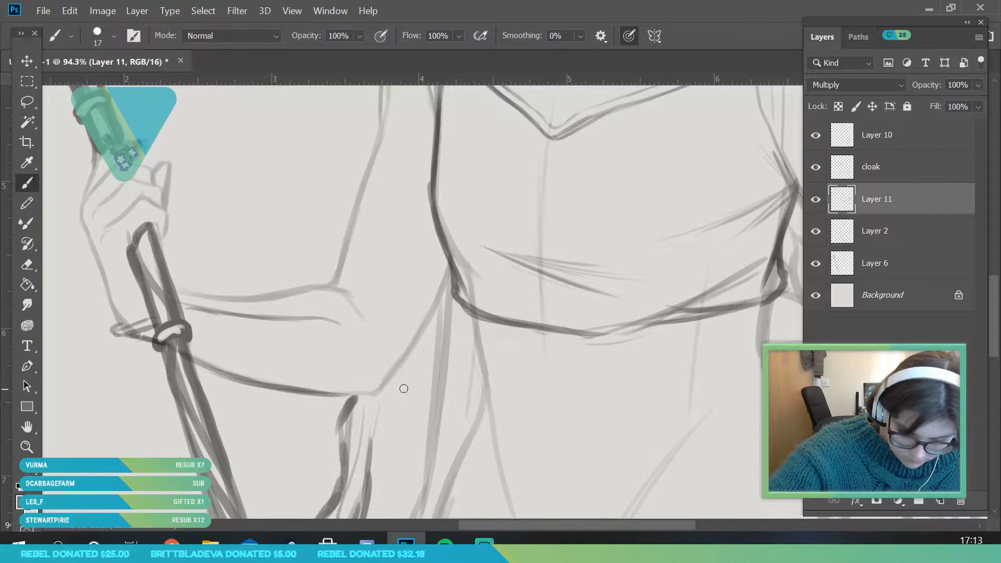
{"action": "mouse_move", "coordinate": [329, 331]}
{"action": "left_mouse_down"}
{"action": "mouse_move", "coordinate": [364, 401]}
{"action": "mouse_move", "coordinate": [354, 398]}
{"action": "mouse_move", "coordinate": [383, 393]}
{"action": "left_mouse_up"}
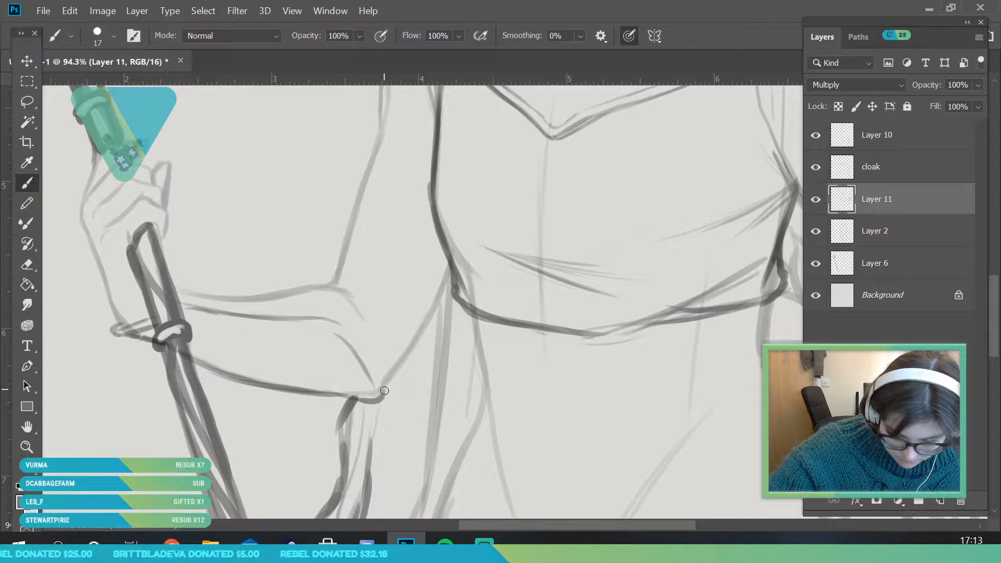
Darken the staff-arm bracer's upper and opening edges, and add eyelets with zigzag lacing between them
{"action": "mouse_move", "coordinate": [177, 292]}
{"action": "left_mouse_down"}
{"action": "mouse_move", "coordinate": [245, 298]}
{"action": "mouse_move", "coordinate": [268, 293]}
{"action": "mouse_move", "coordinate": [205, 294]}
{"action": "mouse_move", "coordinate": [311, 286]}
{"action": "left_mouse_up"}
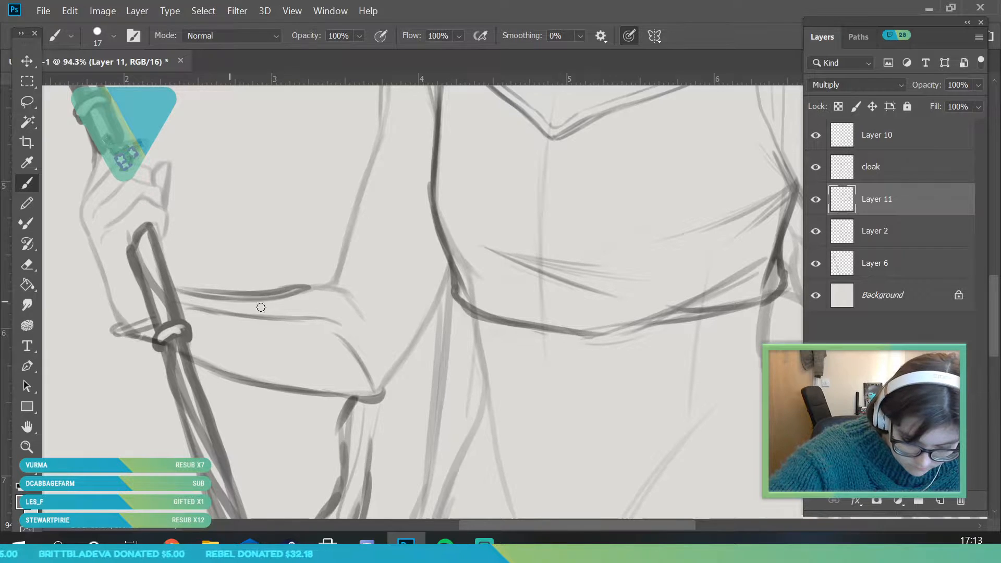
{"action": "left_click_drag", "start_coordinate": [207, 312], "coordinate": [344, 335]}
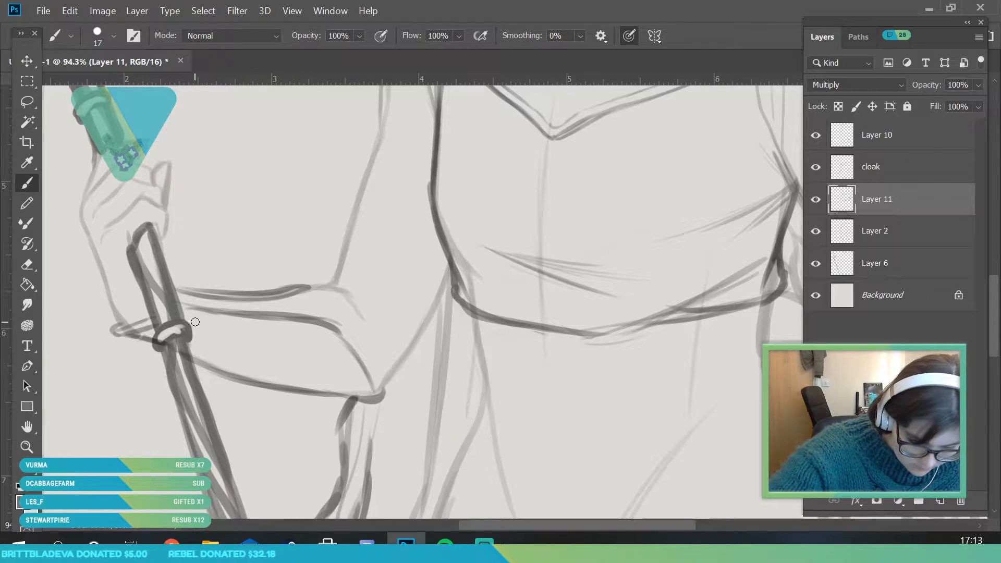
{"action": "left_click", "coordinate": [318, 332]}
{"action": "left_click_drag", "start_coordinate": [181, 287], "coordinate": [231, 327]}
{"action": "mouse_move", "coordinate": [192, 316]}
{"action": "left_mouse_down"}
{"action": "mouse_move", "coordinate": [227, 297]}
{"action": "mouse_move", "coordinate": [276, 331]}
{"action": "mouse_move", "coordinate": [261, 301]}
{"action": "mouse_move", "coordinate": [317, 331]}
{"action": "mouse_move", "coordinate": [300, 292]}
{"action": "left_mouse_up"}
Sketch fold lines radiating from the free-hand-side underarm, across the upper bodice and down the back of the arm
{"action": "left_click", "coordinate": [27, 447]}
{"action": "left_click_drag", "start_coordinate": [246, 314], "coordinate": [156, 318]}
{"action": "left_click_drag", "start_coordinate": [365, 253], "coordinate": [326, 375]}
{"action": "left_click_drag", "start_coordinate": [369, 295], "coordinate": [378, 347]}
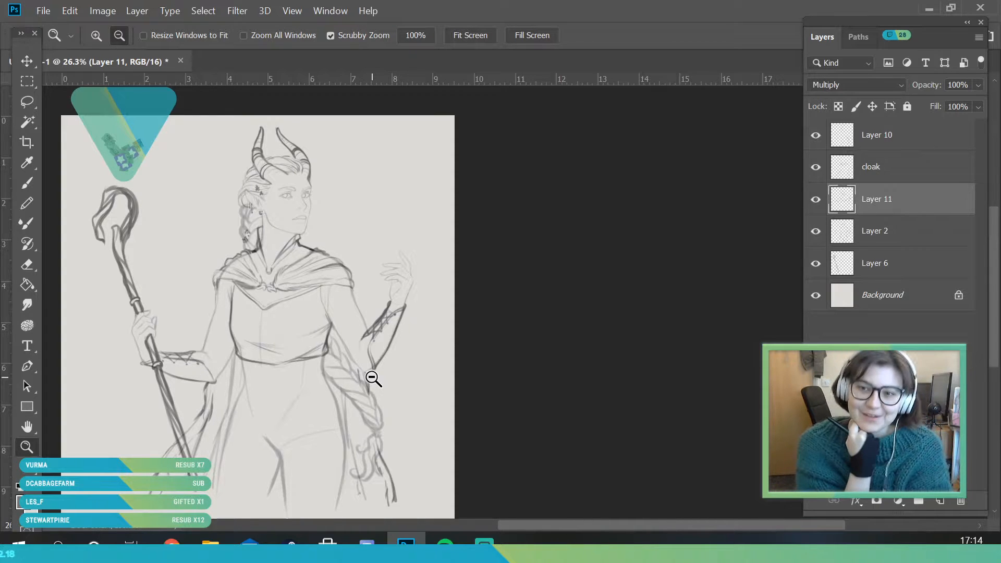
{"action": "left_click_drag", "start_coordinate": [351, 248], "coordinate": [342, 372]}
{"action": "left_click_drag", "start_coordinate": [271, 350], "coordinate": [292, 395]}
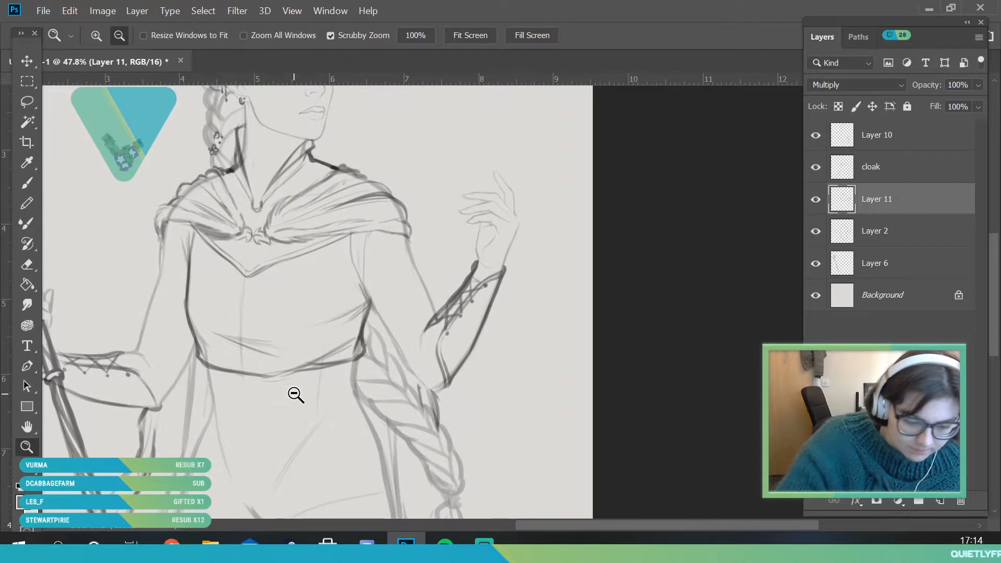
{"action": "left_click", "coordinate": [28, 184]}
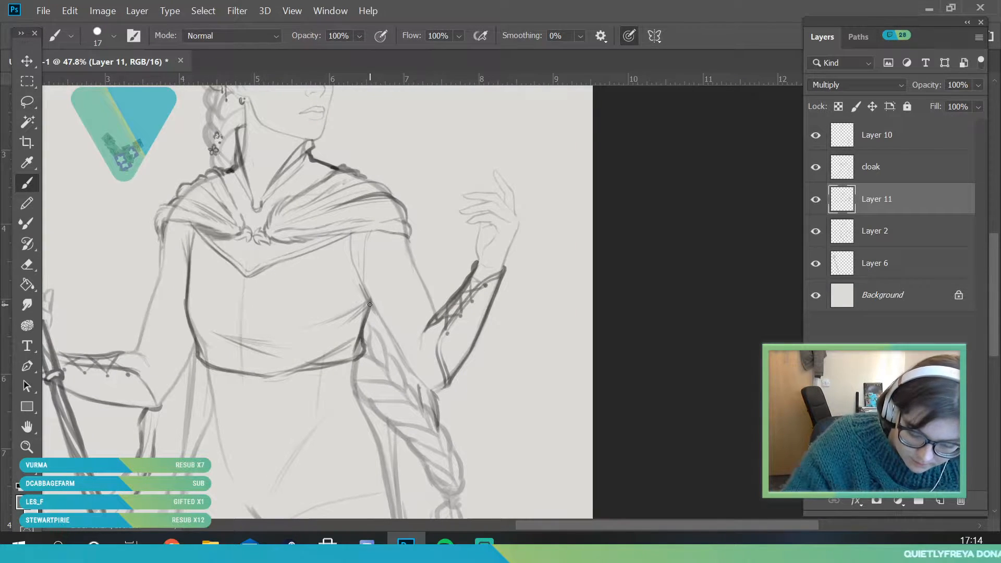
{"action": "left_click_drag", "start_coordinate": [352, 280], "coordinate": [382, 338]}
{"action": "mouse_move", "coordinate": [404, 235]}
{"action": "left_mouse_down"}
{"action": "mouse_move", "coordinate": [412, 249]}
{"action": "mouse_move", "coordinate": [383, 340]}
{"action": "left_mouse_up"}
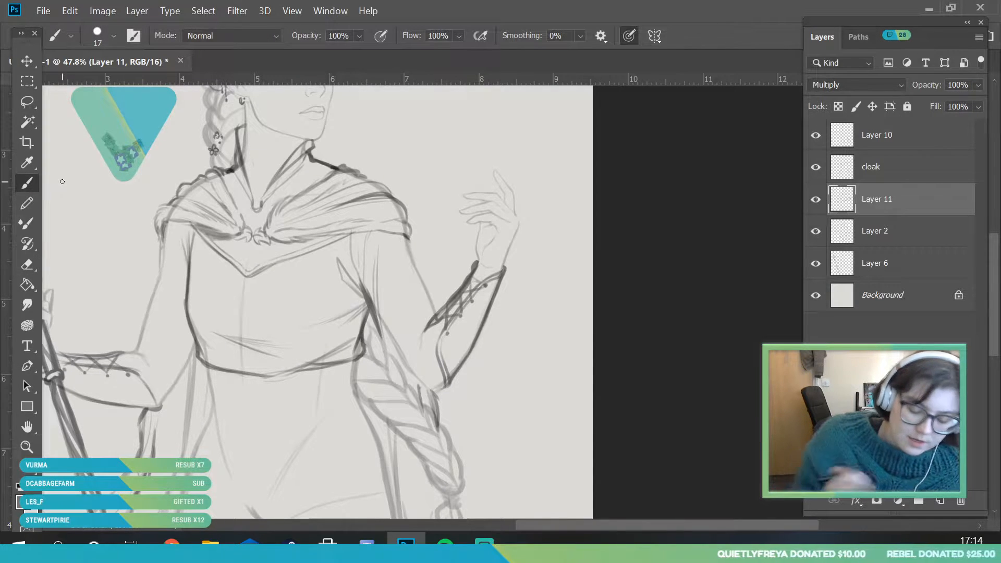
{"action": "left_click_drag", "start_coordinate": [410, 357], "coordinate": [437, 311]}
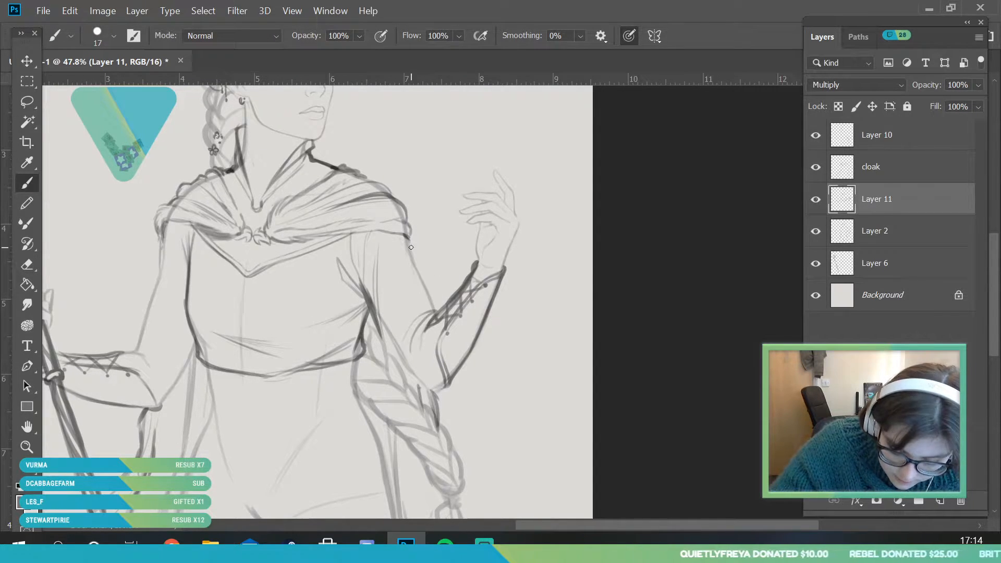
{"action": "left_click_drag", "start_coordinate": [416, 269], "coordinate": [439, 309]}
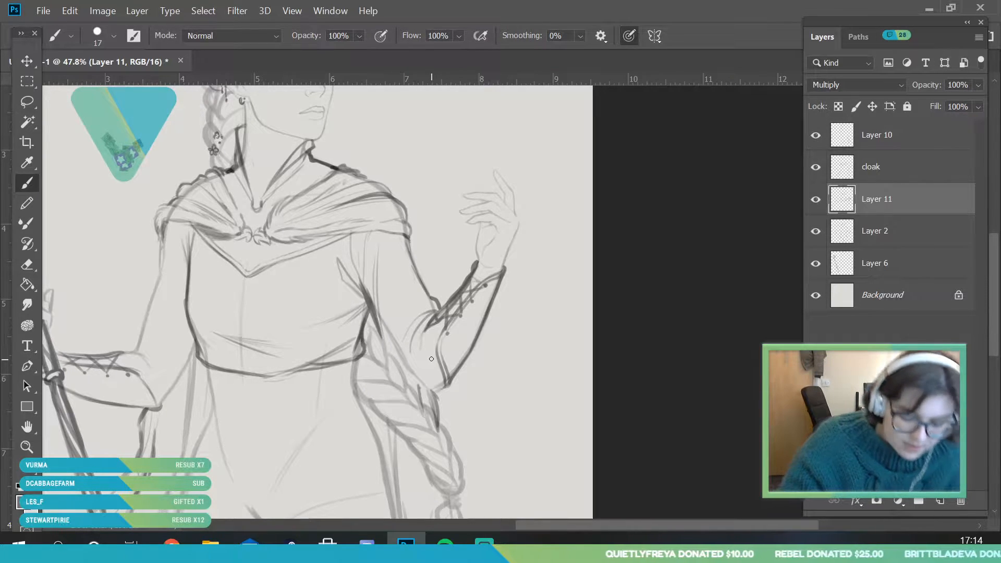
{"action": "key", "text": "ctrl+z"}
{"action": "key", "text": "ctrl+z"}
{"action": "key", "text": "ctrl+z"}
{"action": "key", "text": "ctrl+z"}
{"action": "key", "text": "ctrl+z"}
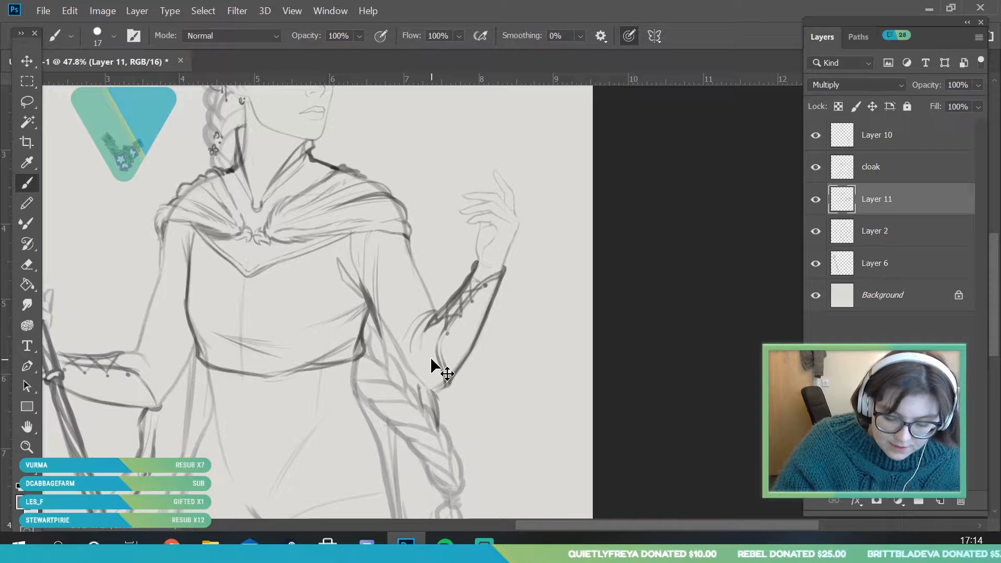
{"action": "key", "text": "ctrl+z"}
{"action": "key", "text": "ctrl+z"}
Draw the raised arm's outer sleeve edge from the cloak down to the bracer, with curved folds at the inner elbow
{"action": "left_click_drag", "start_coordinate": [993, 255], "coordinate": [991, 268]}
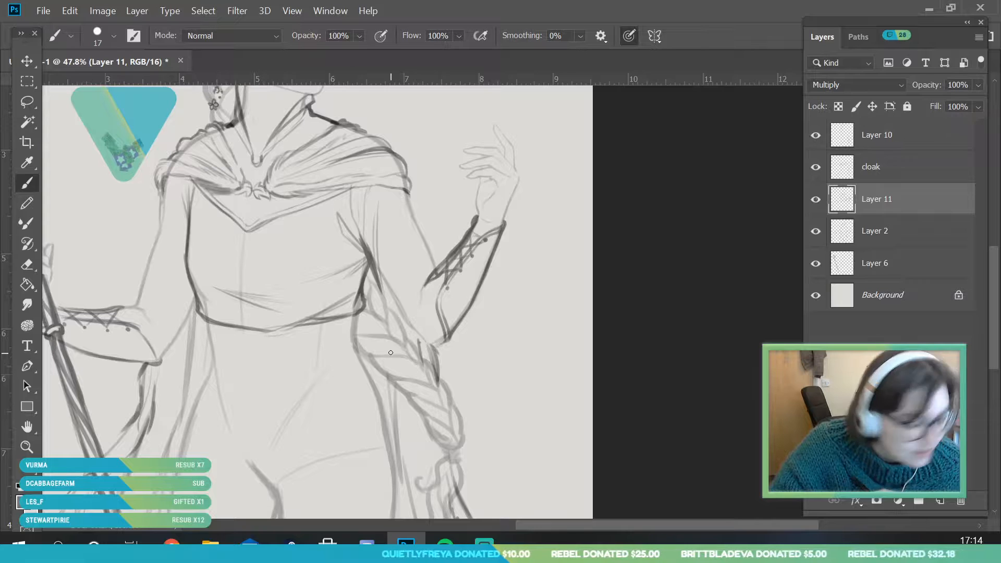
{"action": "mouse_move", "coordinate": [411, 197]}
{"action": "left_mouse_down"}
{"action": "mouse_move", "coordinate": [416, 226]}
{"action": "mouse_move", "coordinate": [412, 203]}
{"action": "mouse_move", "coordinate": [437, 274]}
{"action": "mouse_move", "coordinate": [416, 310]}
{"action": "left_mouse_up"}
{"action": "left_click_drag", "start_coordinate": [433, 274], "coordinate": [416, 308]}
{"action": "mouse_move", "coordinate": [439, 267]}
{"action": "left_mouse_down"}
{"action": "mouse_move", "coordinate": [408, 307]}
{"action": "mouse_move", "coordinate": [438, 265]}
{"action": "mouse_move", "coordinate": [409, 275]}
{"action": "left_mouse_up"}
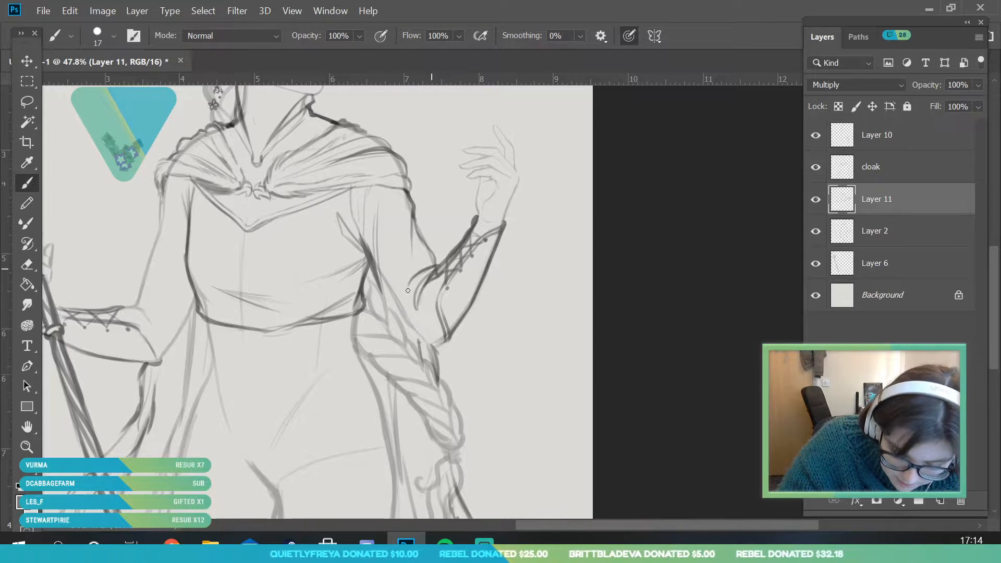
Outline the raised arm's sleeve underside around the elbow, add an inner-elbow fold, and close the bracer's rim at the wrist
{"action": "left_click_drag", "start_coordinate": [445, 338], "coordinate": [425, 346]}
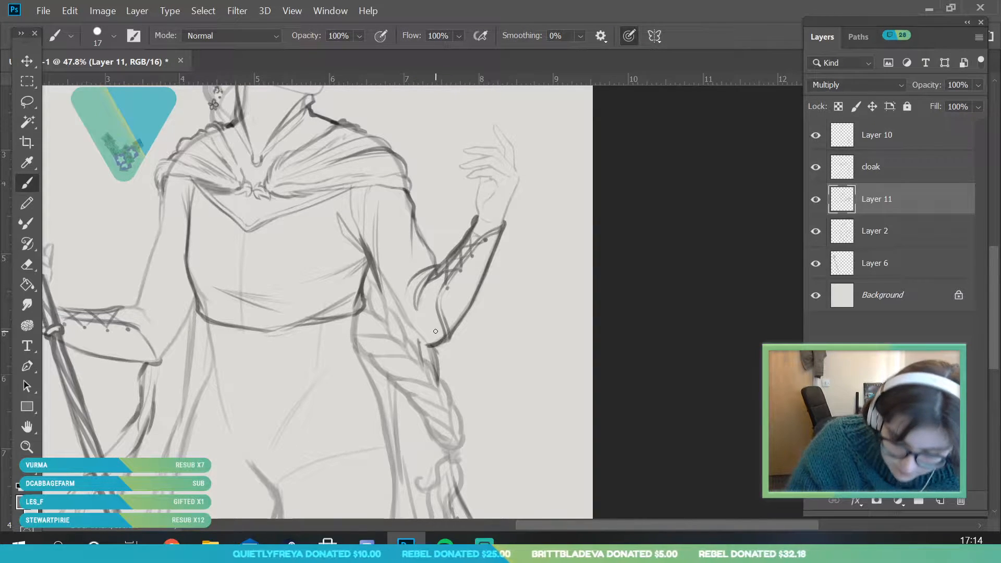
{"action": "mouse_move", "coordinate": [386, 298]}
{"action": "left_mouse_down"}
{"action": "mouse_move", "coordinate": [406, 332]}
{"action": "mouse_move", "coordinate": [426, 346]}
{"action": "left_mouse_up"}
{"action": "left_click_drag", "start_coordinate": [413, 282], "coordinate": [400, 321]}
{"action": "key", "text": "ctrl+z"}
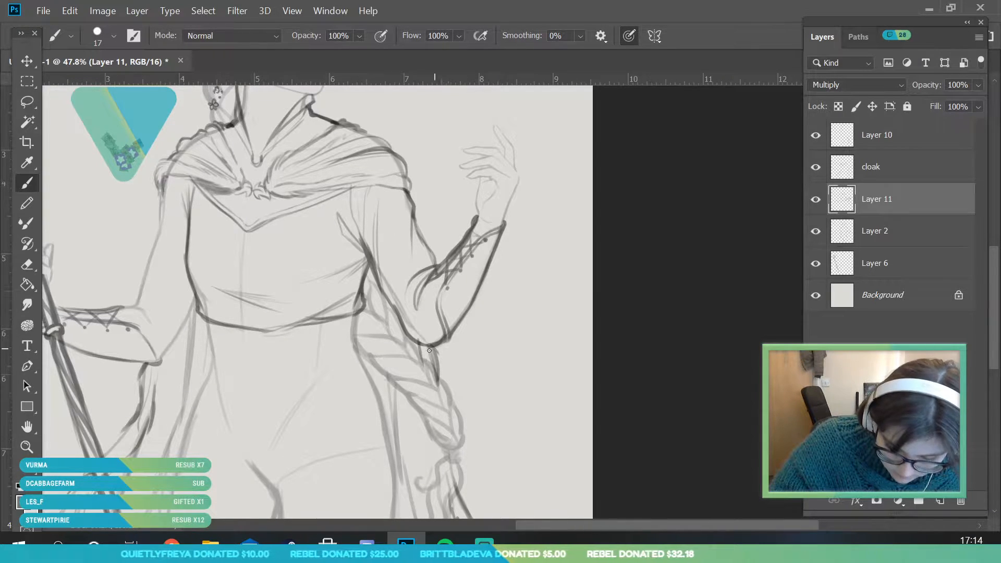
{"action": "left_click_drag", "start_coordinate": [421, 330], "coordinate": [437, 276]}
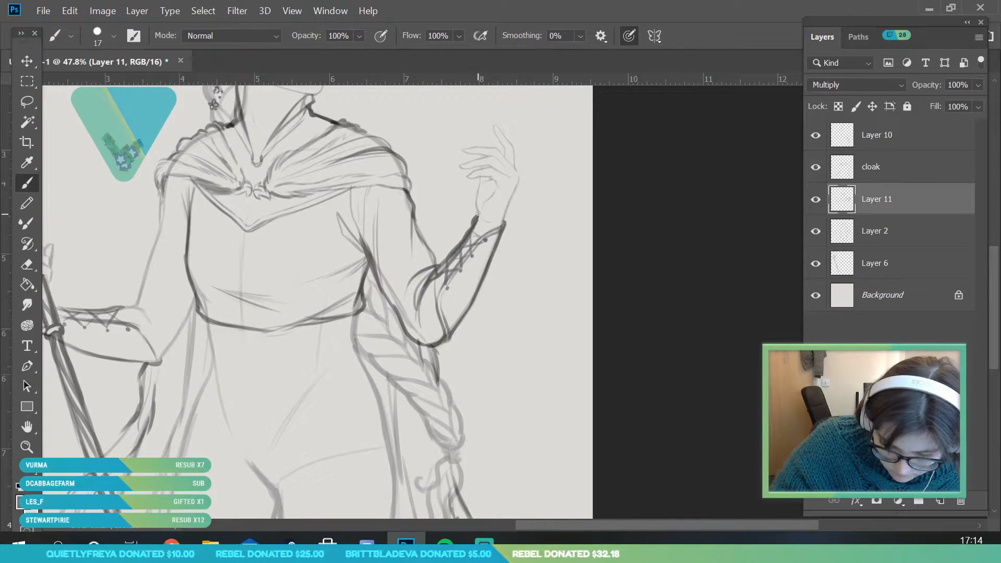
{"action": "left_click_drag", "start_coordinate": [476, 213], "coordinate": [480, 219]}
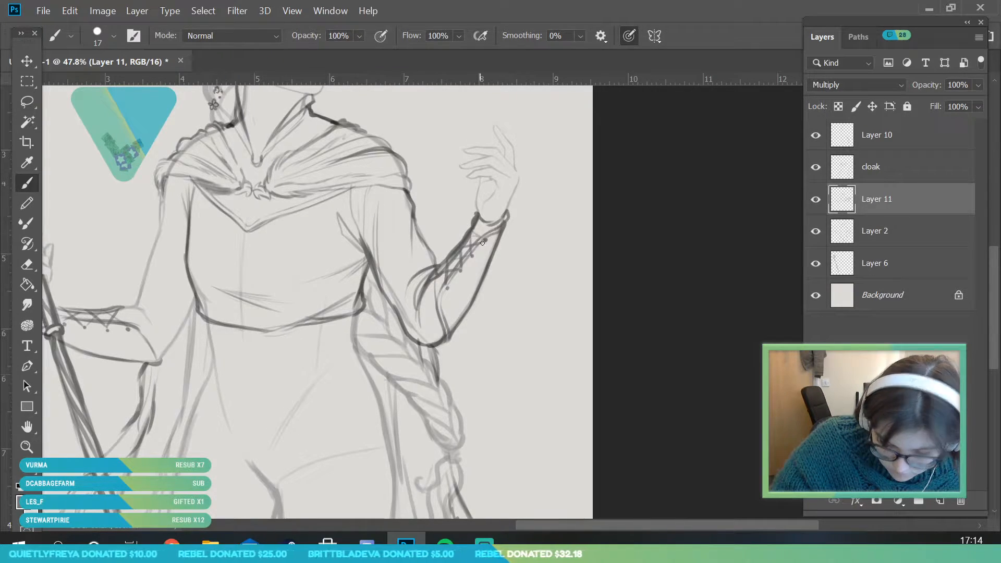
{"action": "mouse_move", "coordinate": [376, 281]}
{"action": "left_mouse_down"}
{"action": "mouse_move", "coordinate": [397, 308]}
{"action": "mouse_move", "coordinate": [392, 288]}
{"action": "mouse_move", "coordinate": [407, 344]}
{"action": "mouse_move", "coordinate": [401, 311]}
{"action": "left_mouse_up"}
Erase the raised arm's heavy sleeve underside between the underarm and the elbow with a 100 px eraser
{"action": "left_click", "coordinate": [27, 447]}
{"action": "left_click_drag", "start_coordinate": [308, 348], "coordinate": [219, 385]}
{"action": "left_click_drag", "start_coordinate": [262, 289], "coordinate": [364, 408]}
{"action": "left_click_drag", "start_coordinate": [433, 350], "coordinate": [479, 364]}
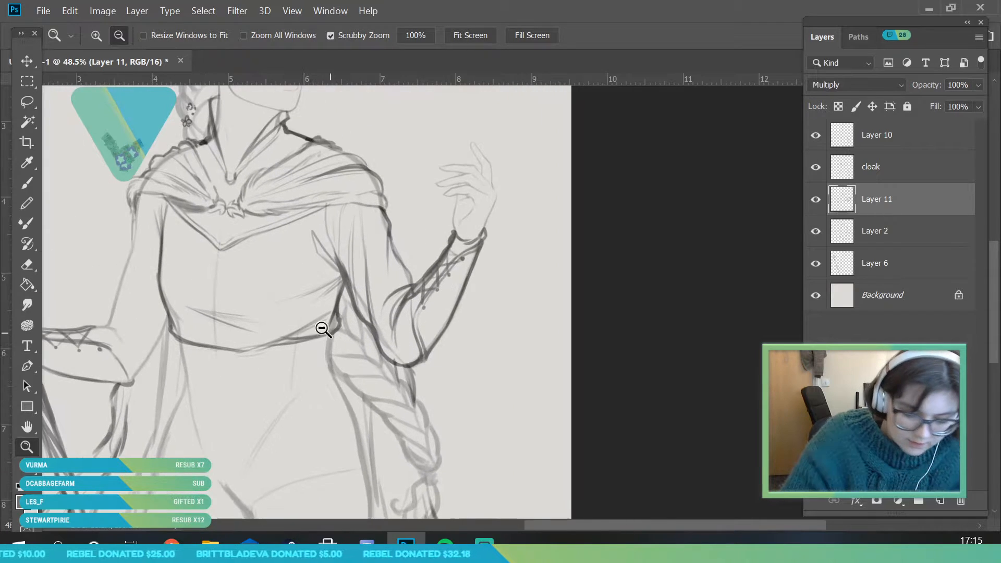
{"action": "left_click", "coordinate": [26, 224]}
{"action": "left_click_drag", "start_coordinate": [372, 322], "coordinate": [383, 351]}
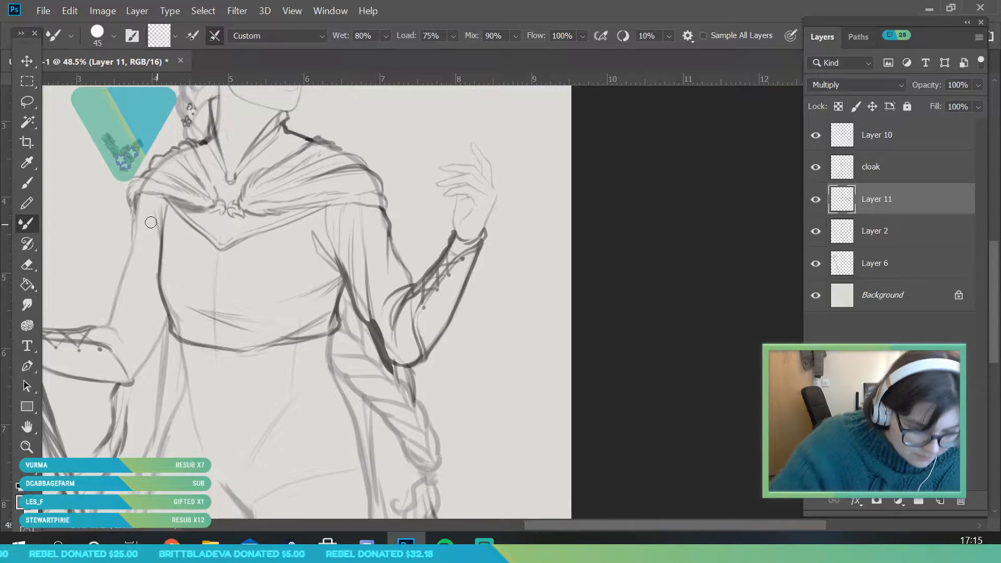
{"action": "left_click", "coordinate": [27, 264]}
{"action": "left_click", "coordinate": [113, 36]}
{"action": "left_click_drag", "start_coordinate": [114, 87], "coordinate": [125, 85]}
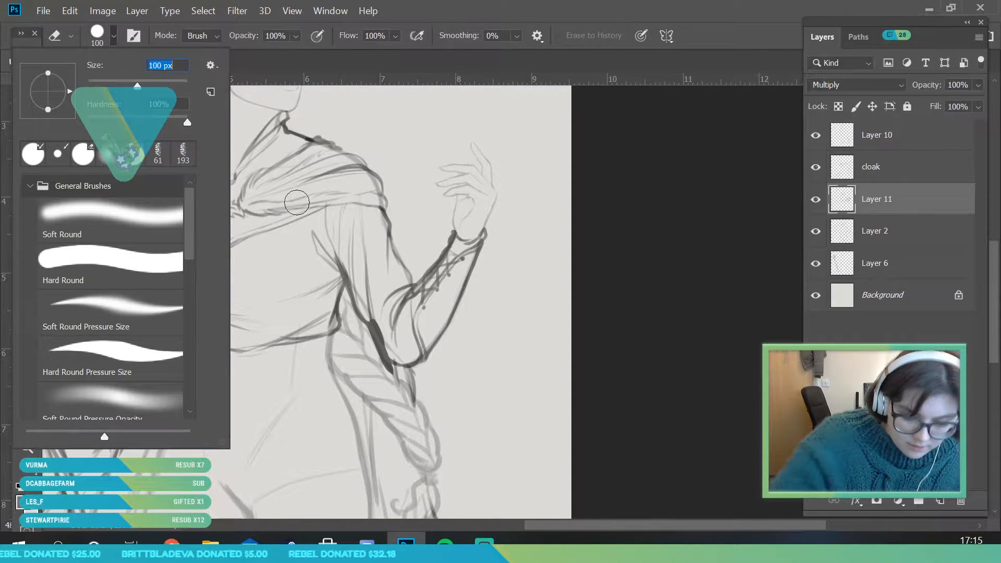
{"action": "left_click", "coordinate": [388, 332]}
{"action": "mouse_move", "coordinate": [380, 317]}
{"action": "left_mouse_down"}
{"action": "mouse_move", "coordinate": [386, 347]}
{"action": "mouse_move", "coordinate": [414, 357]}
{"action": "left_mouse_up"}
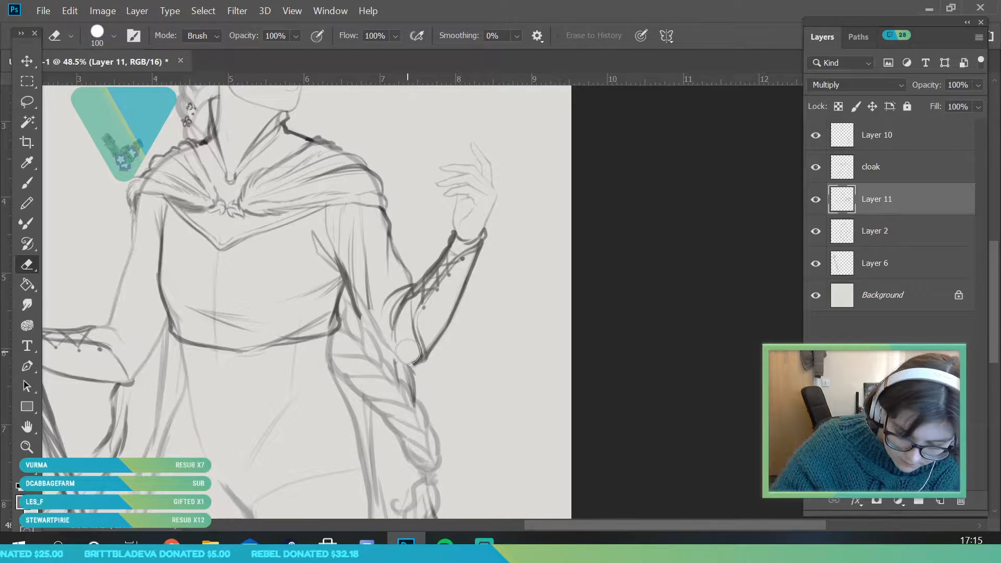
Hide Layer 10 and the cloak layer to expose the bodice and sleeves
{"action": "left_click", "coordinate": [815, 137]}
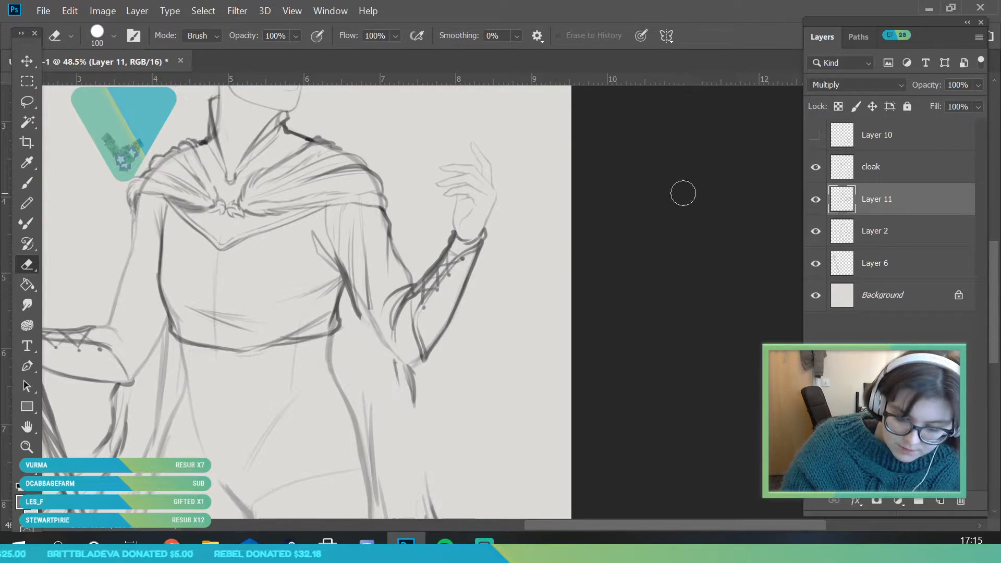
{"action": "left_click", "coordinate": [814, 169]}
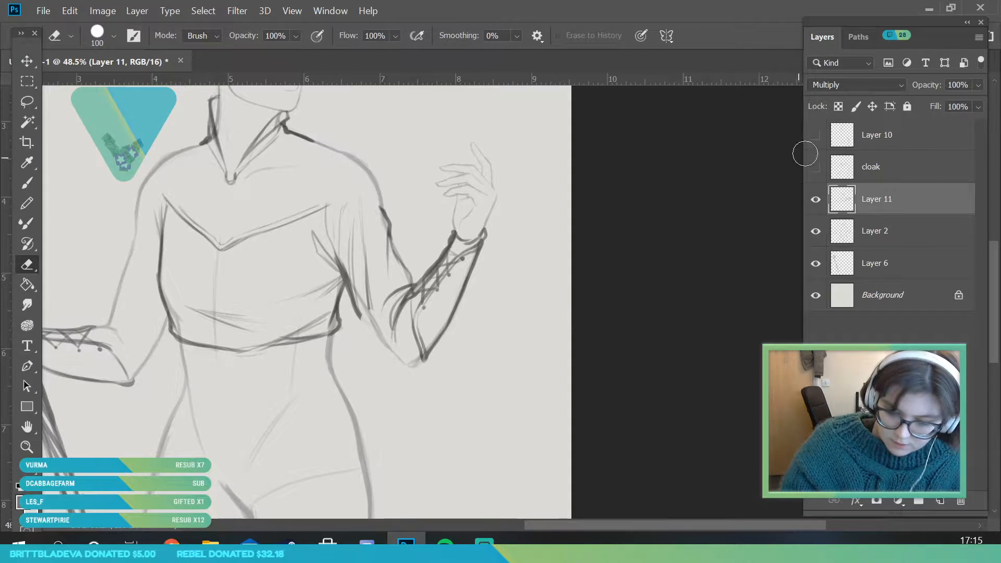
{"action": "left_click", "coordinate": [815, 138]}
{"action": "left_click", "coordinate": [815, 140]}
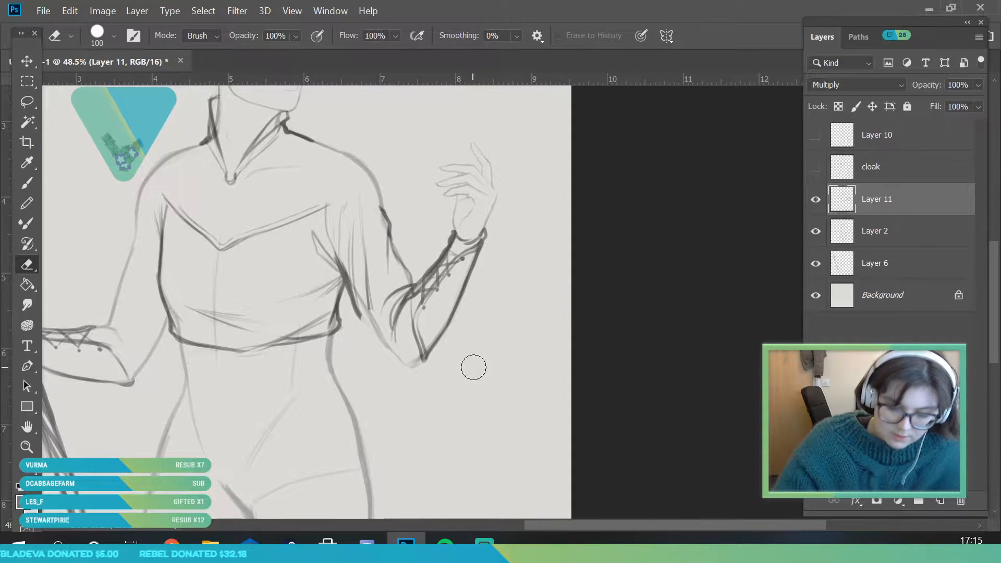
Redraw the raised arm's sleeve underside from the underarm to the elbow, with a fold running down the upper arm
{"action": "key", "text": "z"}
{"action": "left_click_drag", "start_coordinate": [295, 383], "coordinate": [261, 384]}
{"action": "left_click_drag", "start_coordinate": [380, 383], "coordinate": [414, 384]}
{"action": "left_click_drag", "start_coordinate": [250, 331], "coordinate": [295, 331]}
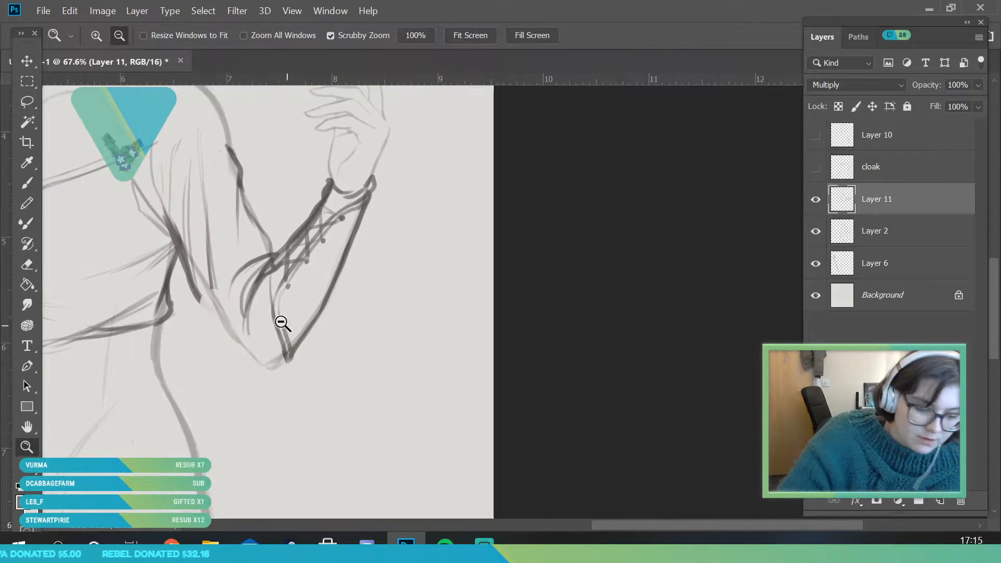
{"action": "key", "text": "b"}
{"action": "mouse_move", "coordinate": [216, 290]}
{"action": "left_mouse_down"}
{"action": "mouse_move", "coordinate": [215, 321]}
{"action": "mouse_move", "coordinate": [258, 371]}
{"action": "mouse_move", "coordinate": [288, 356]}
{"action": "mouse_move", "coordinate": [230, 325]}
{"action": "left_mouse_up"}
{"action": "mouse_move", "coordinate": [198, 295]}
{"action": "left_mouse_down"}
{"action": "mouse_move", "coordinate": [221, 323]}
{"action": "mouse_move", "coordinate": [199, 289]}
{"action": "left_mouse_up"}
{"action": "left_click_drag", "start_coordinate": [191, 218], "coordinate": [202, 299]}
Examine the whole figure and the raised arm, comparing the drawing with Layer 11 hidden and shown
{"action": "left_click", "coordinate": [30, 449]}
{"action": "left_click_drag", "start_coordinate": [272, 307], "coordinate": [237, 404]}
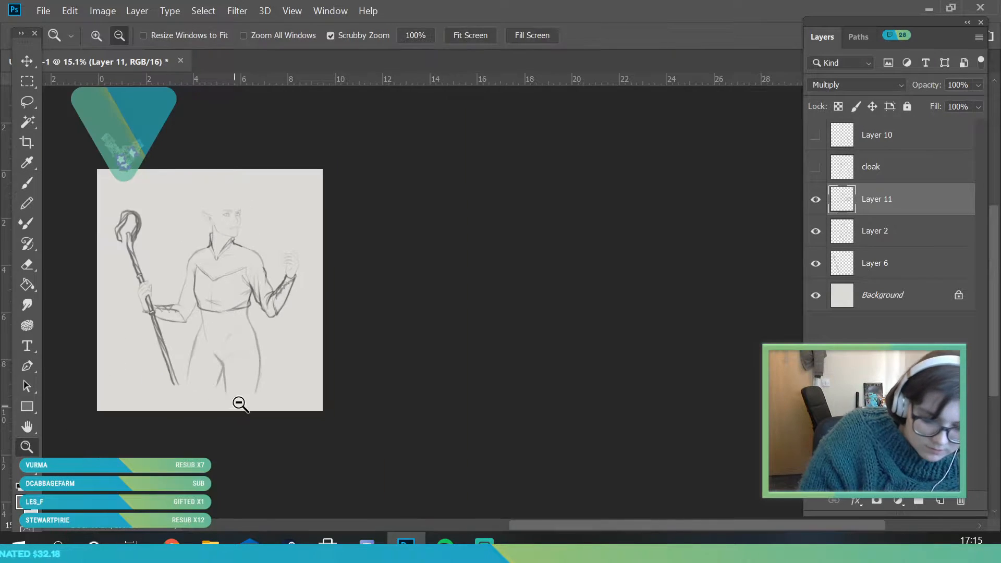
{"action": "left_click_drag", "start_coordinate": [172, 226], "coordinate": [194, 286]}
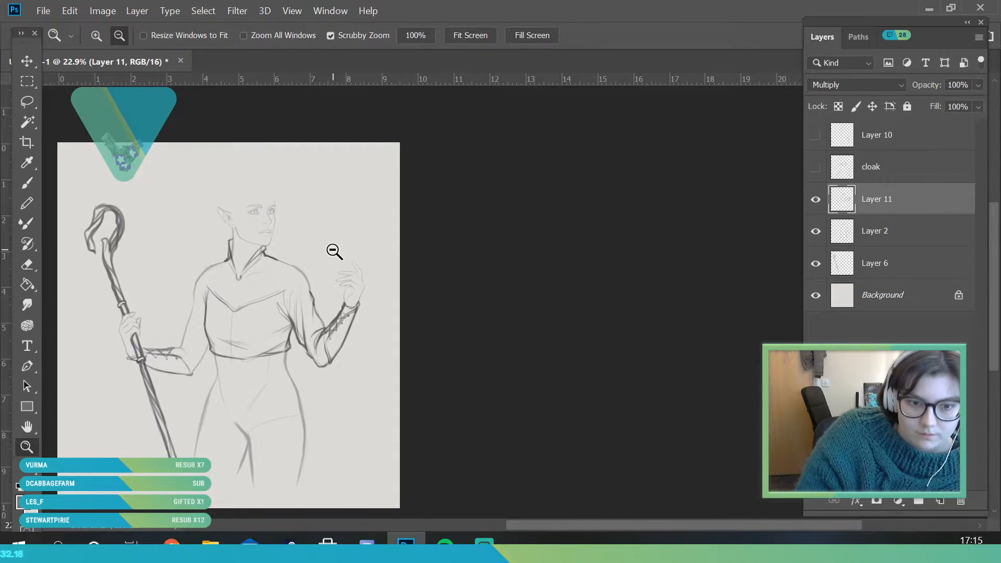
{"action": "left_click_drag", "start_coordinate": [333, 251], "coordinate": [323, 264]}
{"action": "left_click_drag", "start_coordinate": [210, 262], "coordinate": [240, 310]}
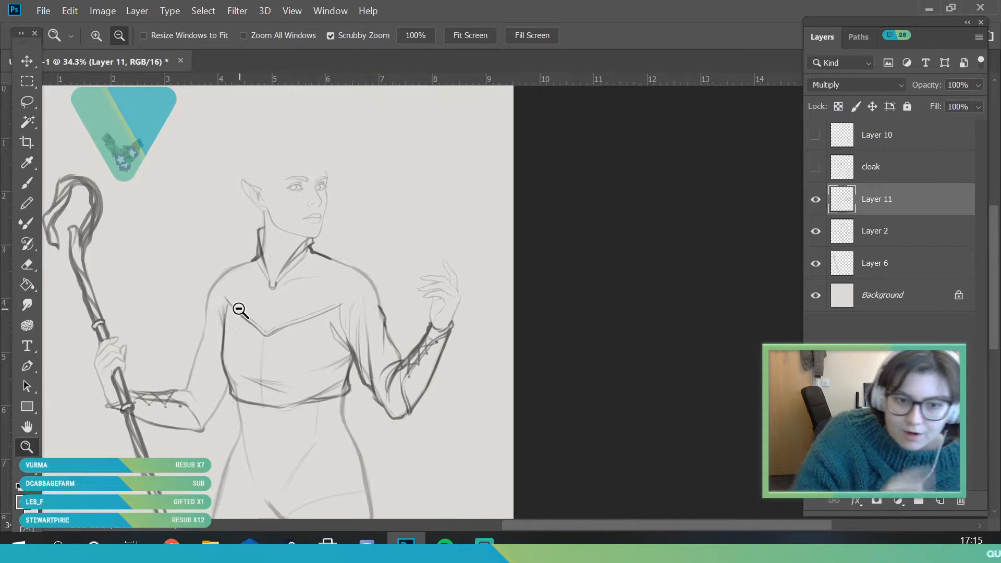
{"action": "left_click_drag", "start_coordinate": [394, 297], "coordinate": [395, 343]}
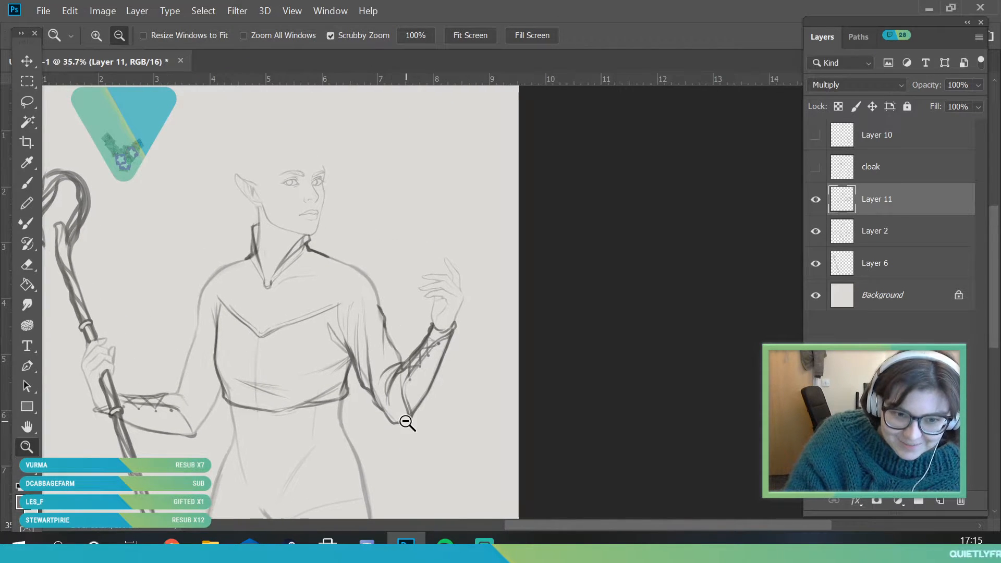
{"action": "left_click_drag", "start_coordinate": [458, 377], "coordinate": [449, 443]}
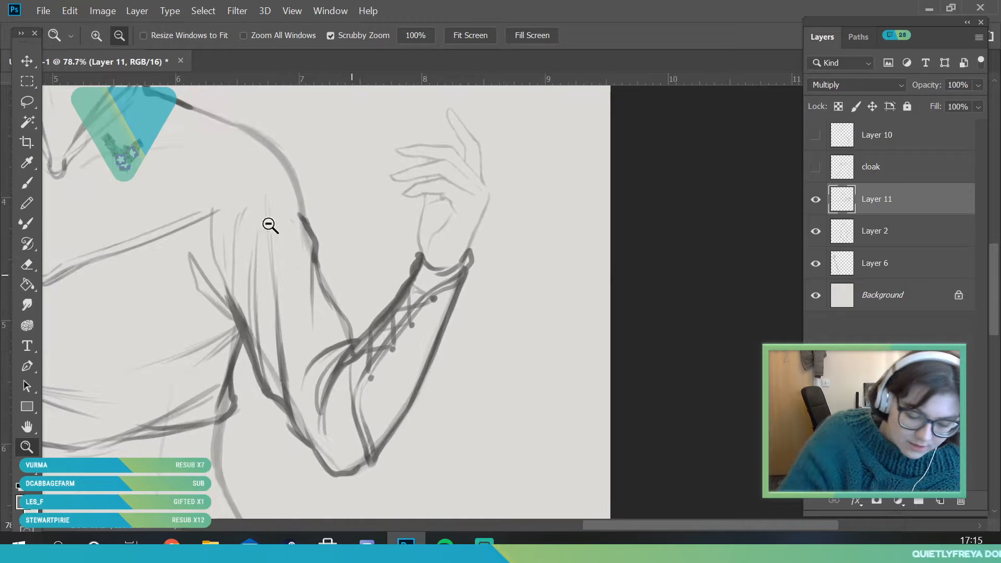
{"action": "key", "text": "e"}
{"action": "left_click", "coordinate": [815, 199]}
{"action": "left_click", "coordinate": [815, 199]}
Erase the lower end of the inner-elbow fold on the raised arm with a smaller eraser
{"action": "left_click", "coordinate": [33, 228]}
{"action": "key", "text": "e"}
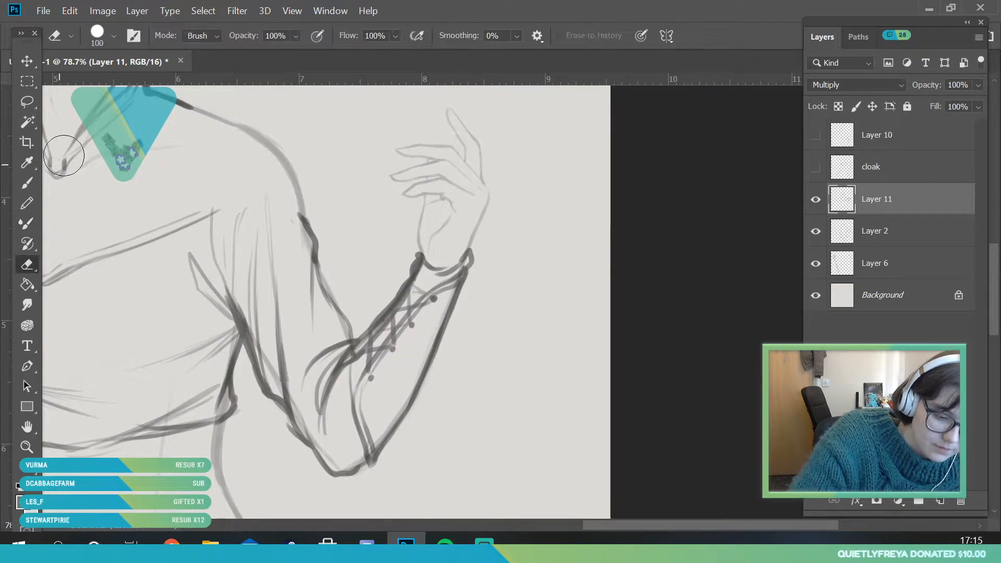
{"action": "left_click", "coordinate": [113, 36]}
{"action": "left_click", "coordinate": [99, 84]}
{"action": "left_click", "coordinate": [335, 421]}
{"action": "mouse_move", "coordinate": [328, 439]}
{"action": "left_mouse_down"}
{"action": "mouse_move", "coordinate": [329, 389]}
{"action": "mouse_move", "coordinate": [339, 375]}
{"action": "mouse_move", "coordinate": [331, 398]}
{"action": "mouse_move", "coordinate": [374, 330]}
{"action": "left_mouse_up"}
Draw fold lines from the raised arm's inner elbow down to the elbow point beside the bracer
{"action": "key", "text": "b"}
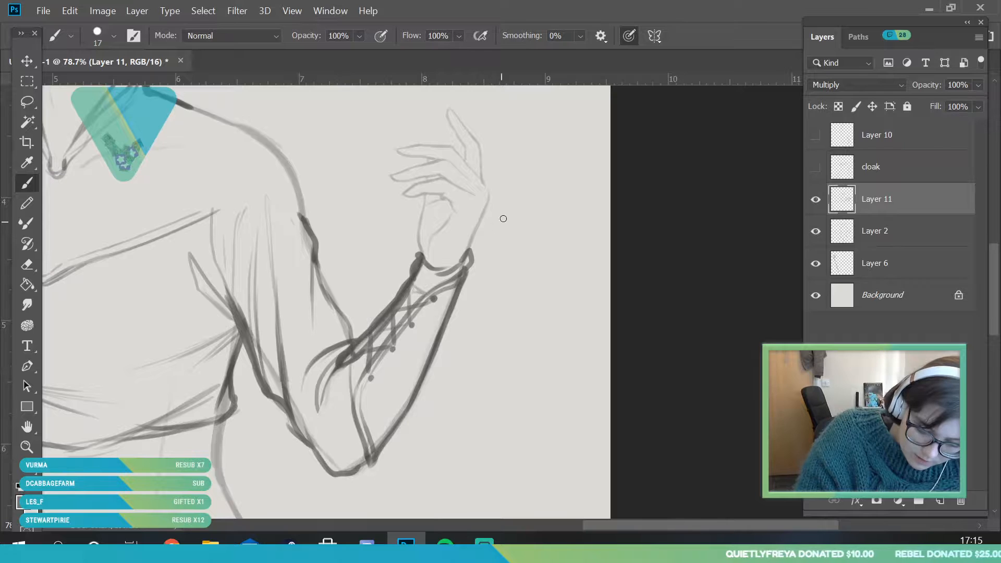
{"action": "key", "text": "z"}
{"action": "key", "text": "b"}
{"action": "left_click_drag", "start_coordinate": [353, 365], "coordinate": [336, 470]}
{"action": "left_click_drag", "start_coordinate": [341, 475], "coordinate": [352, 374]}
Show the cloak layer and Layer 10 again
{"action": "key", "text": "z"}
{"action": "left_click_drag", "start_coordinate": [321, 313], "coordinate": [232, 321]}
{"action": "left_click_drag", "start_coordinate": [356, 373], "coordinate": [351, 372]}
{"action": "left_click_drag", "start_coordinate": [236, 362], "coordinate": [251, 390]}
{"action": "left_click_drag", "start_coordinate": [192, 343], "coordinate": [223, 373]}
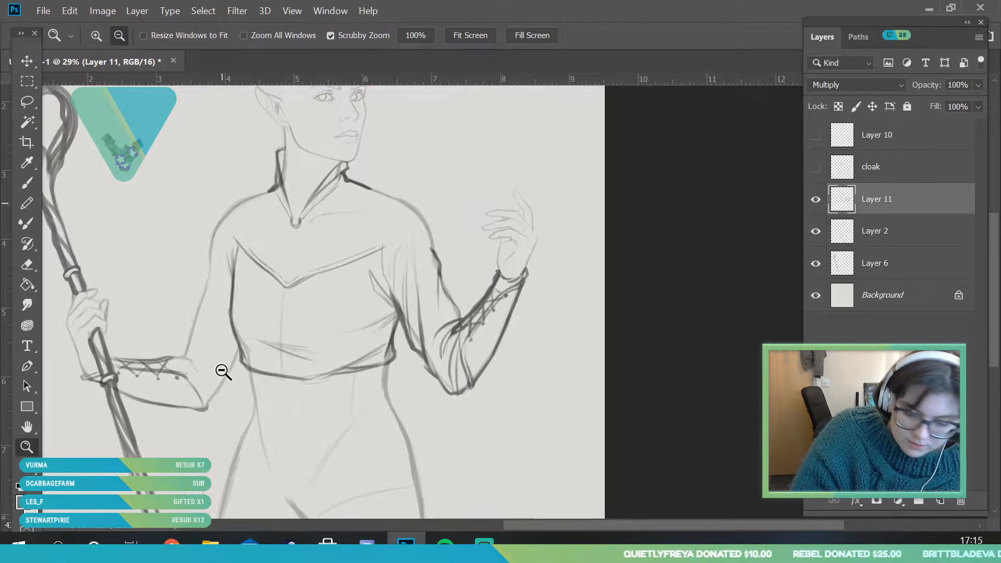
{"action": "left_click", "coordinate": [815, 167]}
{"action": "left_click", "coordinate": [815, 135]}
Sketch long vertical fold lines down the staff-arm sleeve, from beneath the cloak's edge toward the elbow
{"action": "left_click_drag", "start_coordinate": [475, 376], "coordinate": [421, 407]}
{"action": "left_click_drag", "start_coordinate": [339, 395], "coordinate": [372, 419]}
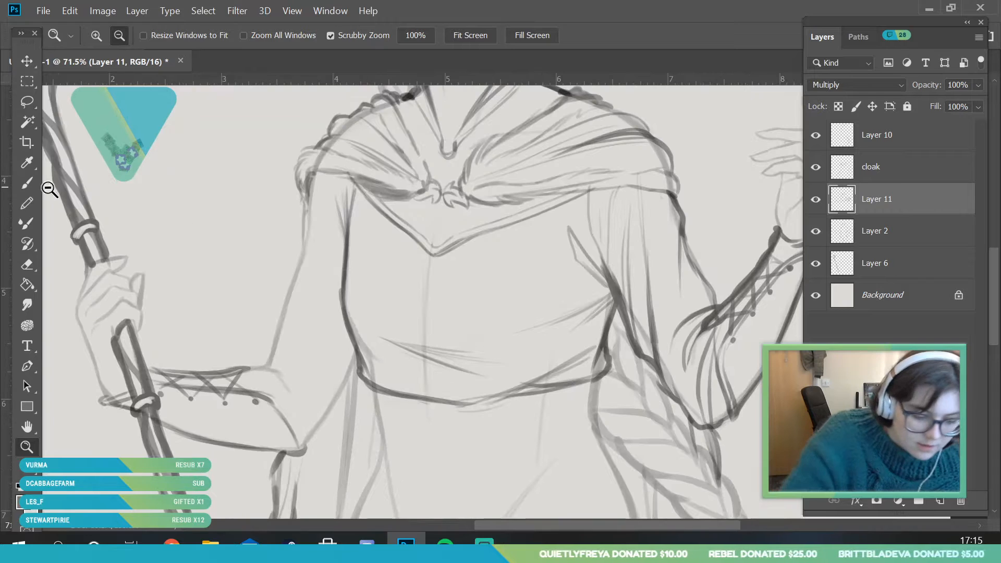
{"action": "key", "text": "b"}
{"action": "left_click_drag", "start_coordinate": [321, 171], "coordinate": [344, 251]}
{"action": "left_click_drag", "start_coordinate": [323, 182], "coordinate": [331, 240]}
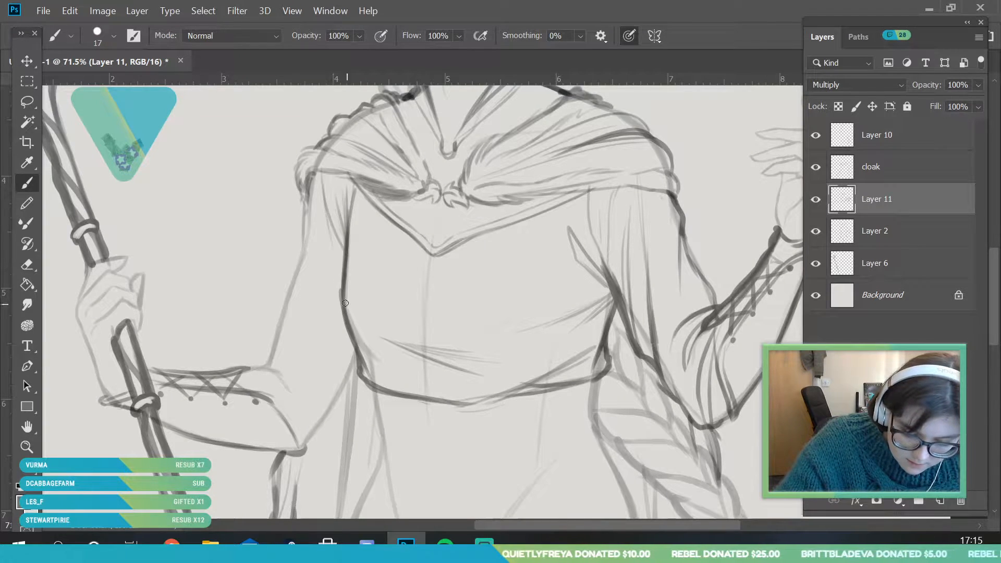
{"action": "mouse_move", "coordinate": [325, 342]}
{"action": "left_mouse_down"}
{"action": "mouse_move", "coordinate": [316, 247]}
{"action": "mouse_move", "coordinate": [329, 394]}
{"action": "left_mouse_up"}
Draw the staff-arm sleeve's underside at the elbow, redoing its first line, and curve a second rim line around the bracer's elbow end
{"action": "mouse_move", "coordinate": [358, 355]}
{"action": "left_mouse_down"}
{"action": "mouse_move", "coordinate": [315, 435]}
{"action": "mouse_move", "coordinate": [333, 411]}
{"action": "left_mouse_up"}
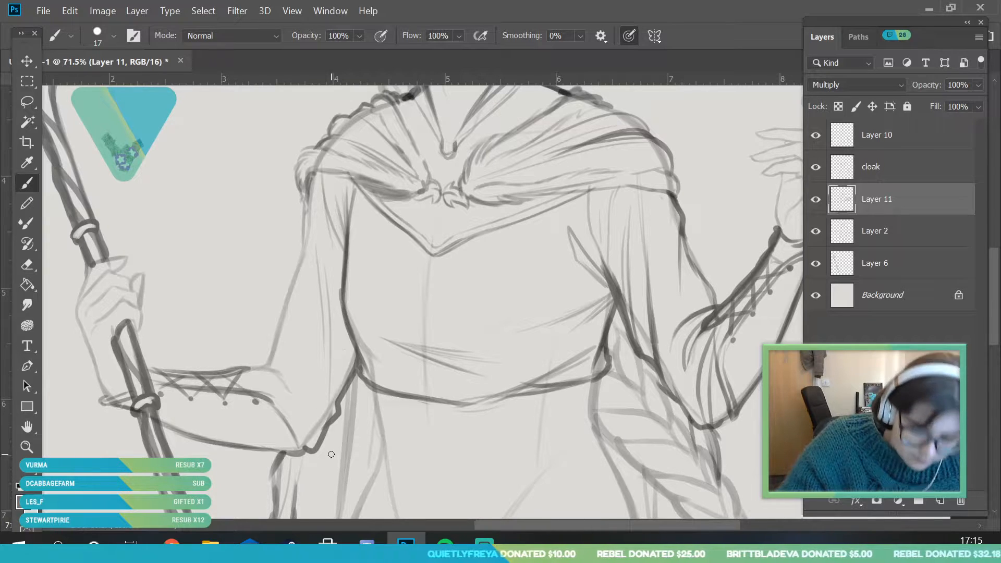
{"action": "key", "text": "ctrl+z"}
{"action": "key", "text": "ctrl+z"}
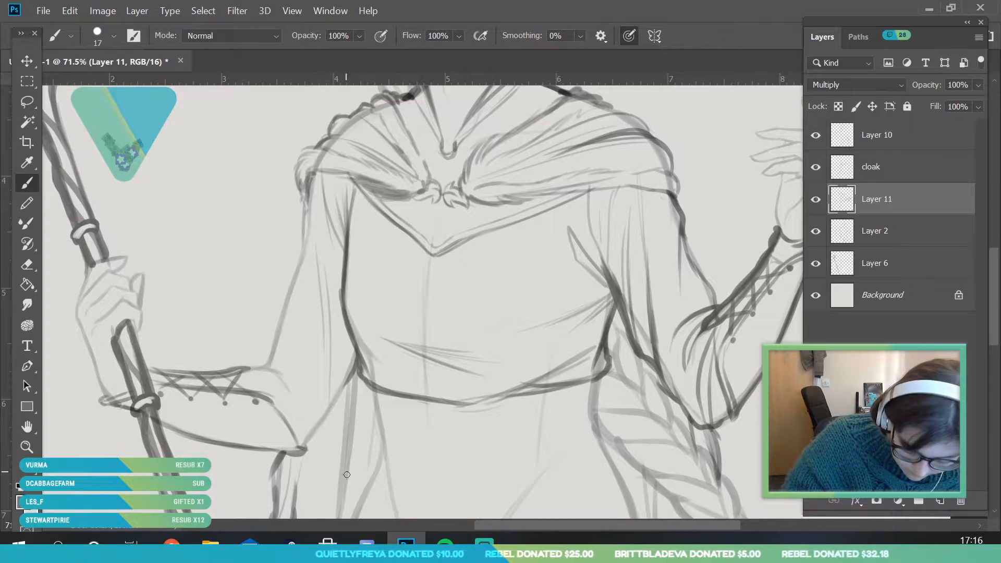
{"action": "mouse_move", "coordinate": [300, 449]}
{"action": "left_mouse_down"}
{"action": "mouse_move", "coordinate": [331, 374]}
{"action": "mouse_move", "coordinate": [337, 325]}
{"action": "left_mouse_up"}
{"action": "mouse_move", "coordinate": [244, 370]}
{"action": "left_mouse_down"}
{"action": "mouse_move", "coordinate": [265, 367]}
{"action": "mouse_move", "coordinate": [324, 419]}
{"action": "left_mouse_up"}
{"action": "mouse_move", "coordinate": [260, 360]}
{"action": "left_mouse_down"}
{"action": "mouse_move", "coordinate": [292, 332]}
{"action": "mouse_move", "coordinate": [292, 282]}
{"action": "left_mouse_up"}
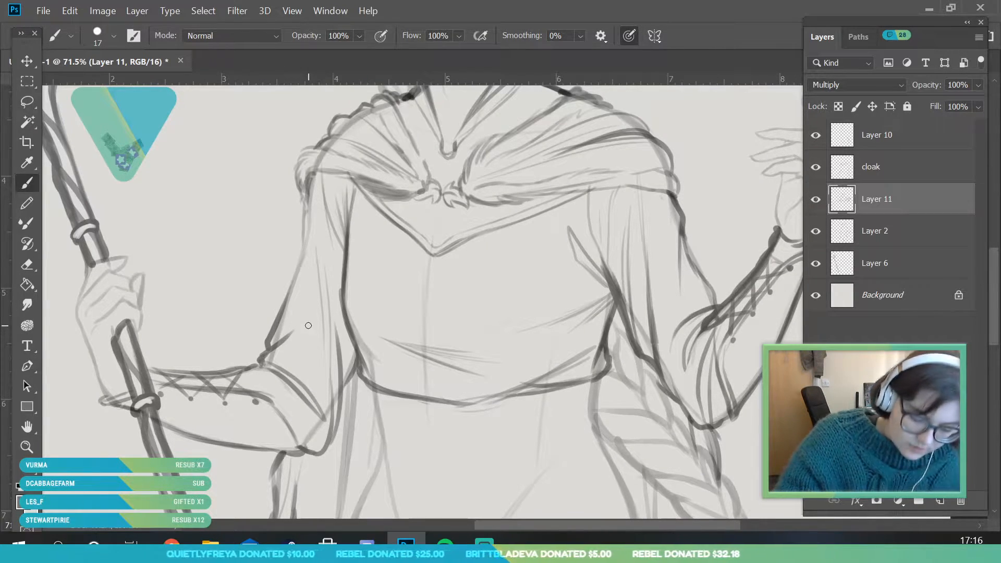
{"action": "key", "text": "ctrl+z"}
{"action": "key", "text": "ctrl+z"}
{"action": "left_click_drag", "start_coordinate": [261, 361], "coordinate": [311, 343]}
{"action": "mouse_move", "coordinate": [276, 363]}
{"action": "left_mouse_down"}
{"action": "mouse_move", "coordinate": [319, 361]}
{"action": "mouse_move", "coordinate": [268, 341]}
{"action": "mouse_move", "coordinate": [312, 332]}
{"action": "mouse_move", "coordinate": [284, 338]}
{"action": "left_mouse_up"}
{"action": "left_click_drag", "start_coordinate": [208, 323], "coordinate": [185, 323]}
{"action": "mouse_move", "coordinate": [261, 335]}
{"action": "left_mouse_down"}
{"action": "mouse_move", "coordinate": [276, 335]}
{"action": "mouse_move", "coordinate": [238, 351]}
{"action": "left_mouse_up"}
{"action": "key", "text": "ctrl+z"}
{"action": "key", "text": "ctrl+z"}
{"action": "key", "text": "ctrl+z"}
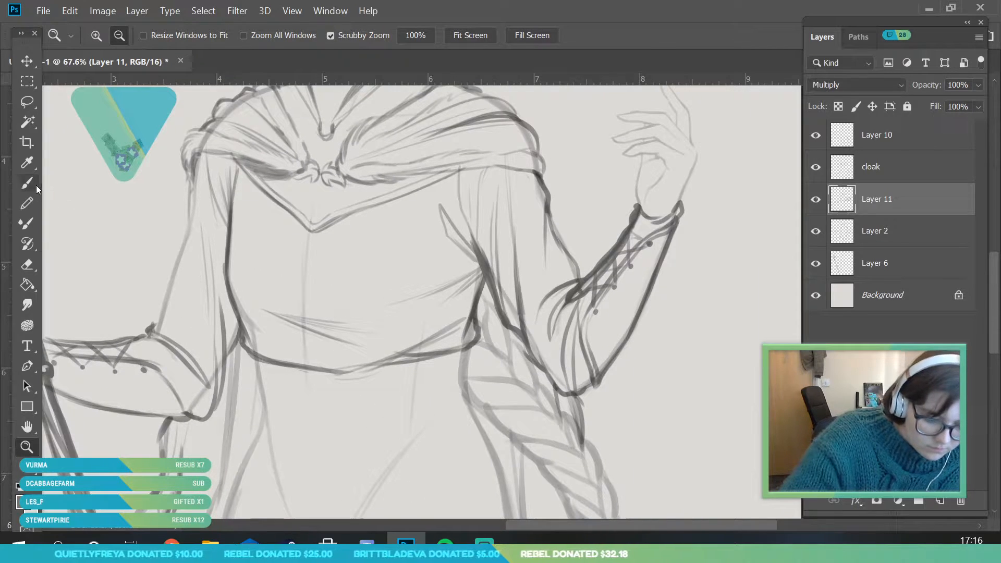
Draw a crease from the staff arm's inner elbow diagonally up the sleeve, undoing the stray strokes
{"action": "left_click", "coordinate": [32, 183]}
{"action": "left_click_drag", "start_coordinate": [152, 324], "coordinate": [211, 138]}
{"action": "key", "text": "ctrl+z"}
{"action": "key", "text": "ctrl+z"}
{"action": "key", "text": "ctrl+z"}
{"action": "key", "text": "ctrl+z"}
{"action": "key", "text": "ctrl+z"}
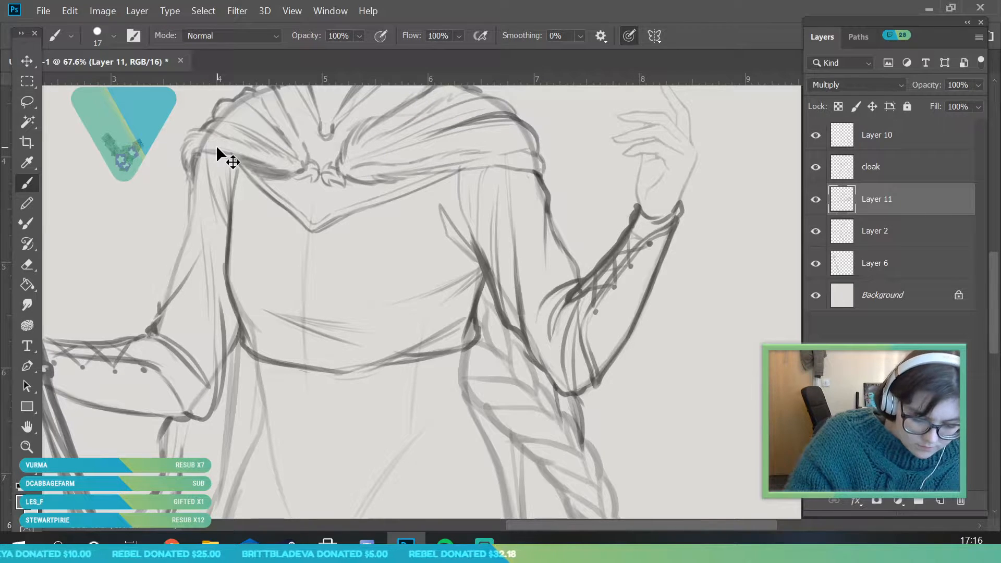
Erase the long folds and underside line inside the staff-arm sleeve and the fold lines below the cloak's edge
{"action": "left_click", "coordinate": [27, 265]}
{"action": "mouse_move", "coordinate": [208, 307]}
{"action": "left_mouse_down"}
{"action": "mouse_move", "coordinate": [221, 380]}
{"action": "mouse_move", "coordinate": [216, 334]}
{"action": "mouse_move", "coordinate": [161, 303]}
{"action": "mouse_move", "coordinate": [214, 249]}
{"action": "mouse_move", "coordinate": [170, 291]}
{"action": "left_mouse_up"}
{"action": "key", "text": "b"}
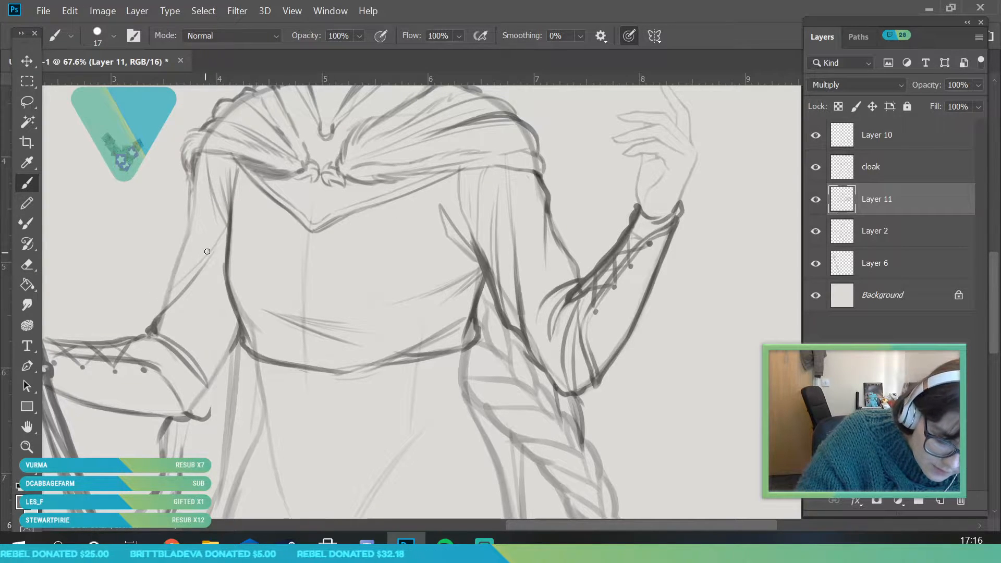
{"action": "left_click", "coordinate": [27, 264]}
{"action": "left_click_drag", "start_coordinate": [205, 167], "coordinate": [210, 204]}
{"action": "left_click_drag", "start_coordinate": [224, 164], "coordinate": [231, 165]}
{"action": "left_click", "coordinate": [32, 179]}
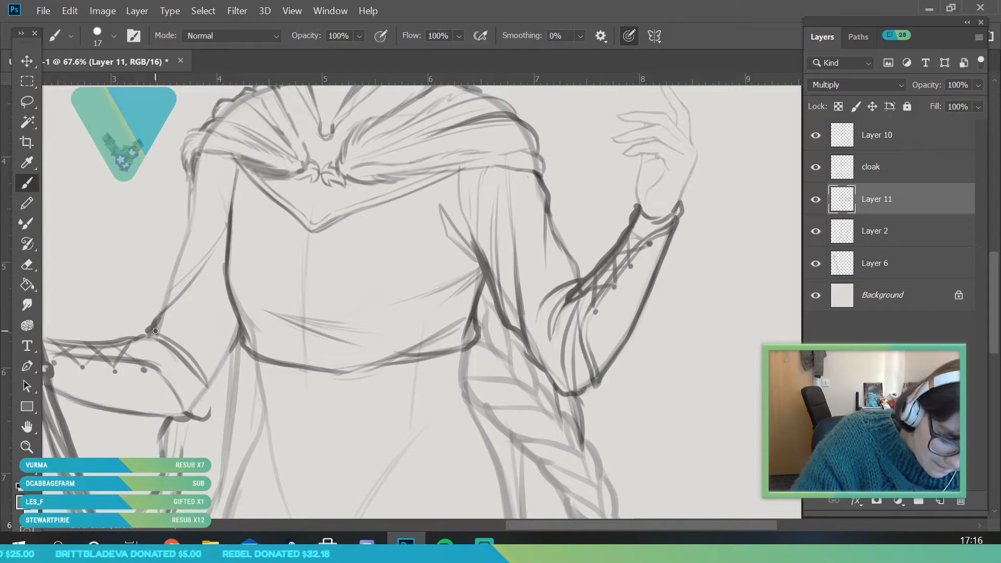
Darken the outer contour of the staff-arm sleeve with uneven strokes from cloak to elbow, undoing the stray stroke below the elbow
{"action": "mouse_move", "coordinate": [164, 286]}
{"action": "left_mouse_down"}
{"action": "mouse_move", "coordinate": [166, 299]}
{"action": "mouse_move", "coordinate": [229, 196]}
{"action": "left_mouse_up"}
{"action": "mouse_move", "coordinate": [171, 257]}
{"action": "left_mouse_down"}
{"action": "mouse_move", "coordinate": [200, 217]}
{"action": "mouse_move", "coordinate": [219, 110]}
{"action": "left_mouse_up"}
{"action": "left_click_drag", "start_coordinate": [238, 320], "coordinate": [220, 391]}
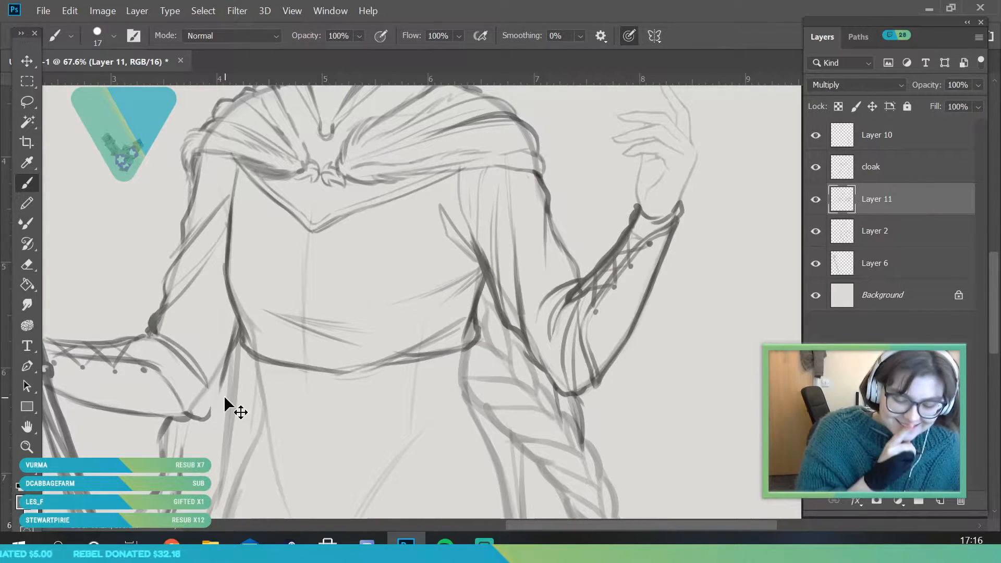
{"action": "key", "text": "ctrl+z"}
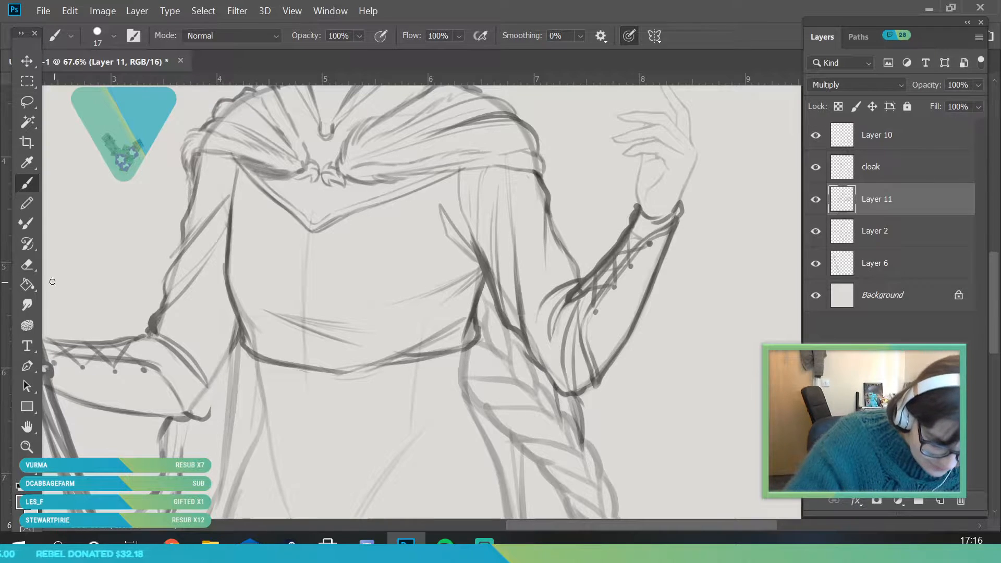
Erase the double rim lines at the staff-arm bracer's elbow end and redraw the sleeve's gathered lower edge with folds around the elbow
{"action": "key", "text": "e"}
{"action": "mouse_move", "coordinate": [160, 329]}
{"action": "left_mouse_down"}
{"action": "mouse_move", "coordinate": [173, 310]}
{"action": "mouse_move", "coordinate": [154, 334]}
{"action": "mouse_move", "coordinate": [209, 387]}
{"action": "left_mouse_up"}
{"action": "left_click", "coordinate": [27, 185]}
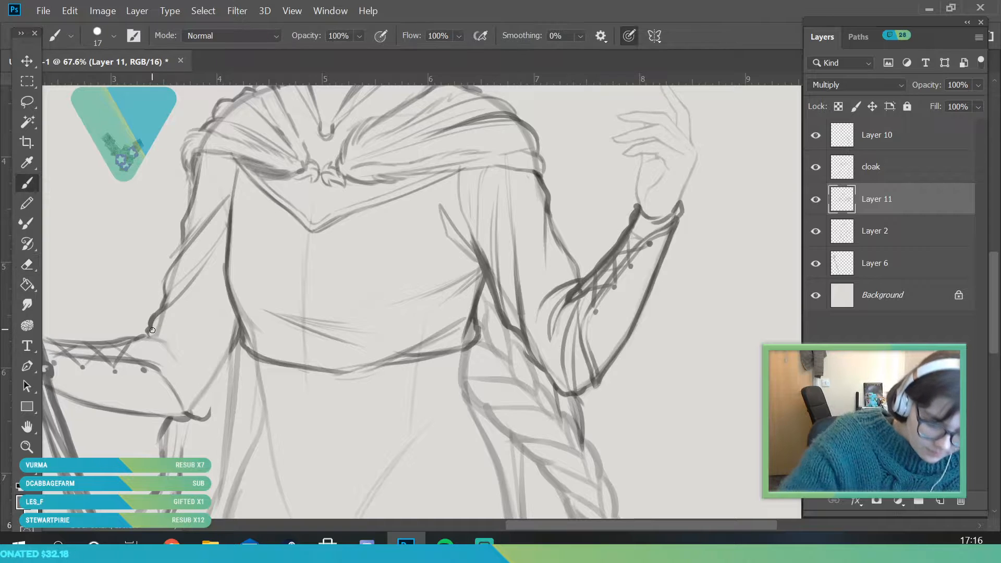
{"action": "left_click_drag", "start_coordinate": [148, 338], "coordinate": [218, 370]}
{"action": "left_click_drag", "start_coordinate": [150, 334], "coordinate": [232, 363]}
{"action": "mouse_move", "coordinate": [173, 356]}
{"action": "left_mouse_down"}
{"action": "mouse_move", "coordinate": [191, 394]}
{"action": "mouse_move", "coordinate": [183, 367]}
{"action": "left_mouse_up"}
{"action": "mouse_move", "coordinate": [191, 415]}
{"action": "left_mouse_down"}
{"action": "mouse_move", "coordinate": [209, 409]}
{"action": "mouse_move", "coordinate": [204, 420]}
{"action": "left_mouse_up"}
{"action": "left_click_drag", "start_coordinate": [208, 418], "coordinate": [227, 365]}
{"action": "mouse_move", "coordinate": [221, 393]}
{"action": "left_mouse_down"}
{"action": "mouse_move", "coordinate": [241, 334]}
{"action": "mouse_move", "coordinate": [316, 507]}
{"action": "left_mouse_up"}
Examine the reworked staff-arm sleeve in the context of the whole figure
{"action": "key", "text": "z"}
{"action": "left_click_drag", "start_coordinate": [232, 362], "coordinate": [256, 362]}
{"action": "key", "text": "b"}
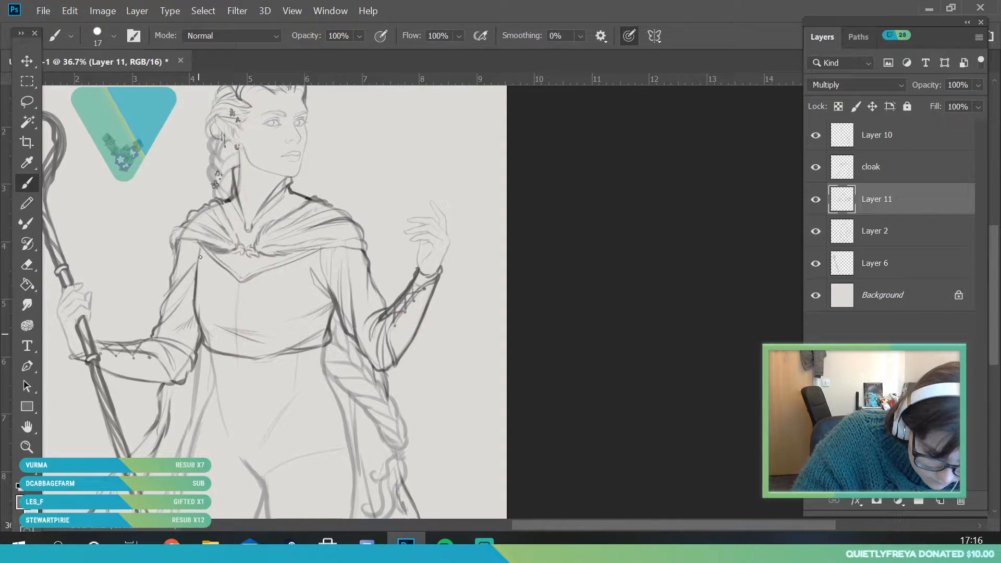
{"action": "key", "text": "z"}
{"action": "left_click_drag", "start_coordinate": [216, 387], "coordinate": [129, 417]}
{"action": "left_click_drag", "start_coordinate": [233, 366], "coordinate": [286, 355]}
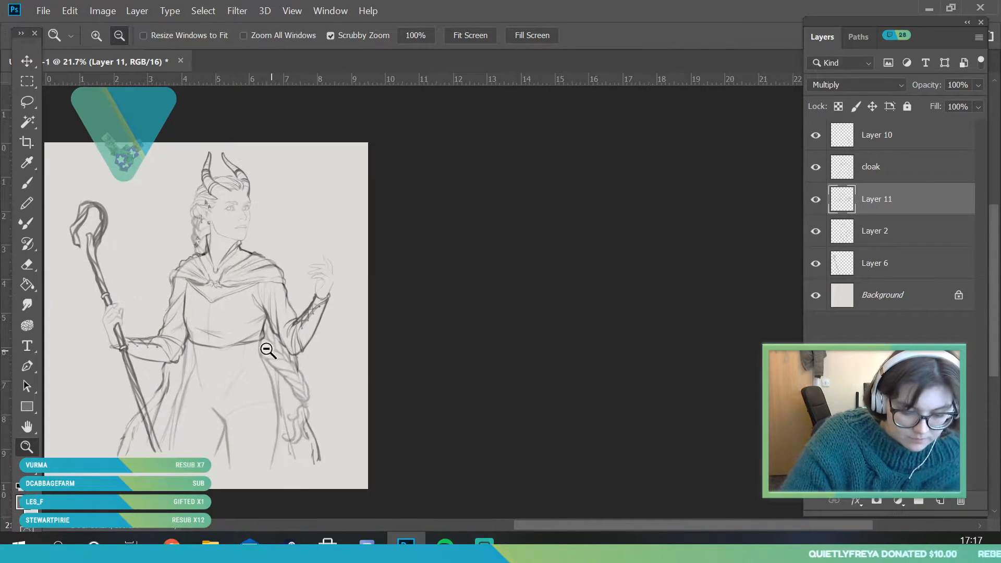
{"action": "left_click_drag", "start_coordinate": [217, 414], "coordinate": [235, 413]}
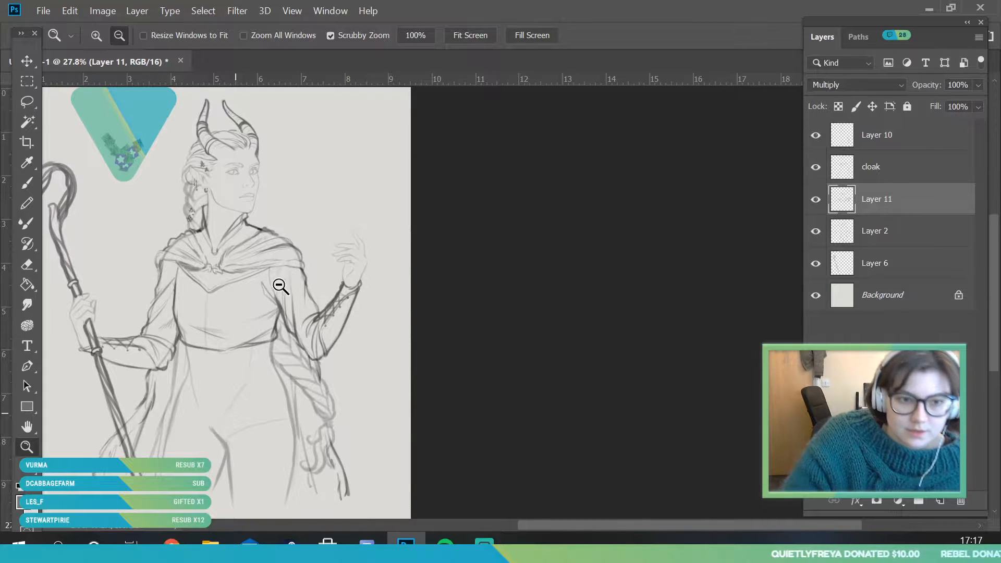
{"action": "left_click_drag", "start_coordinate": [302, 286], "coordinate": [276, 344]}
{"action": "left_click_drag", "start_coordinate": [188, 308], "coordinate": [210, 371]}
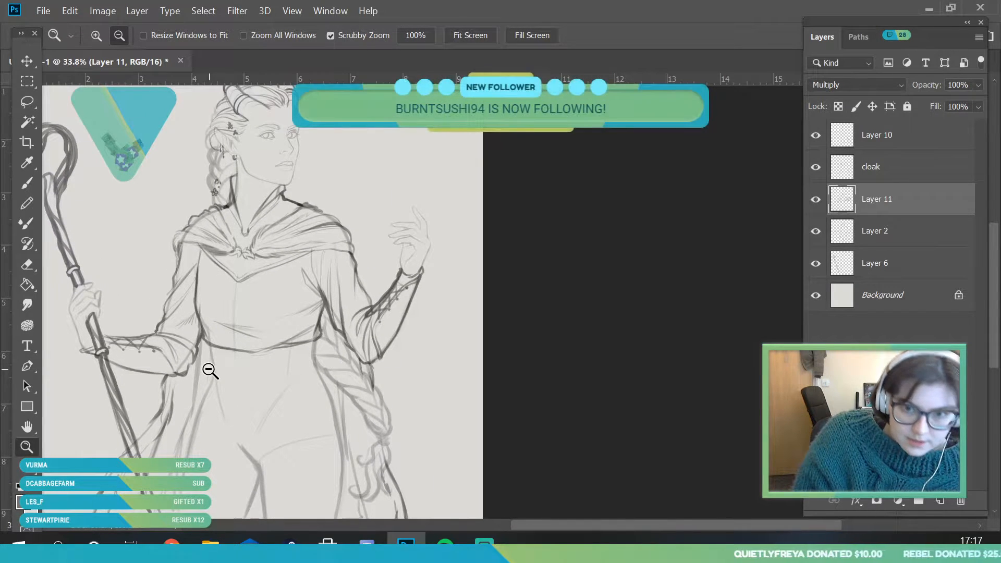
Draw a small teardrop pendant hanging from the tip of the V-shaped line beneath the cloak knot
{"action": "left_click_drag", "start_coordinate": [325, 285], "coordinate": [307, 330]}
{"action": "left_click_drag", "start_coordinate": [295, 250], "coordinate": [315, 355]}
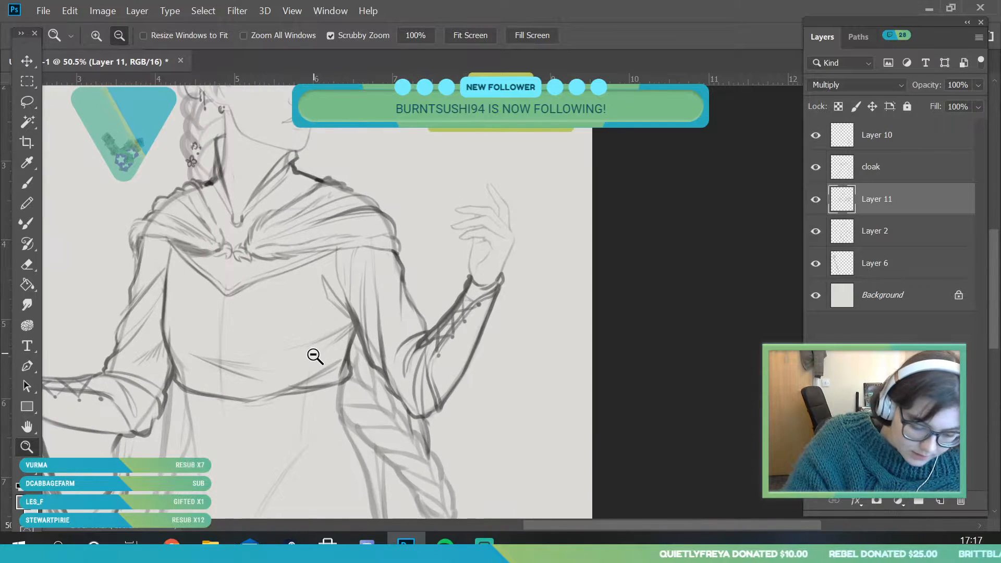
{"action": "left_click", "coordinate": [30, 184]}
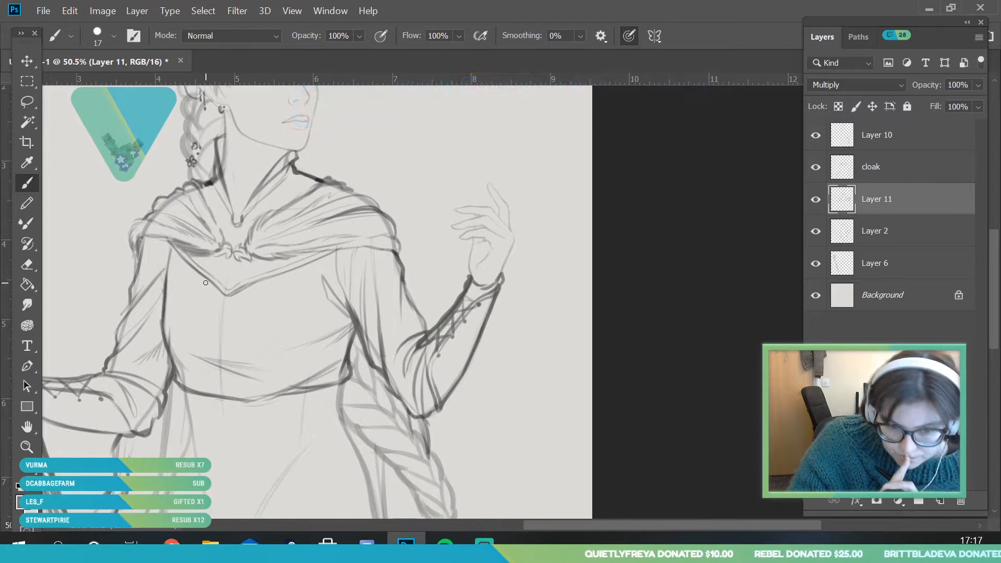
{"action": "left_click_drag", "start_coordinate": [223, 313], "coordinate": [225, 300]}
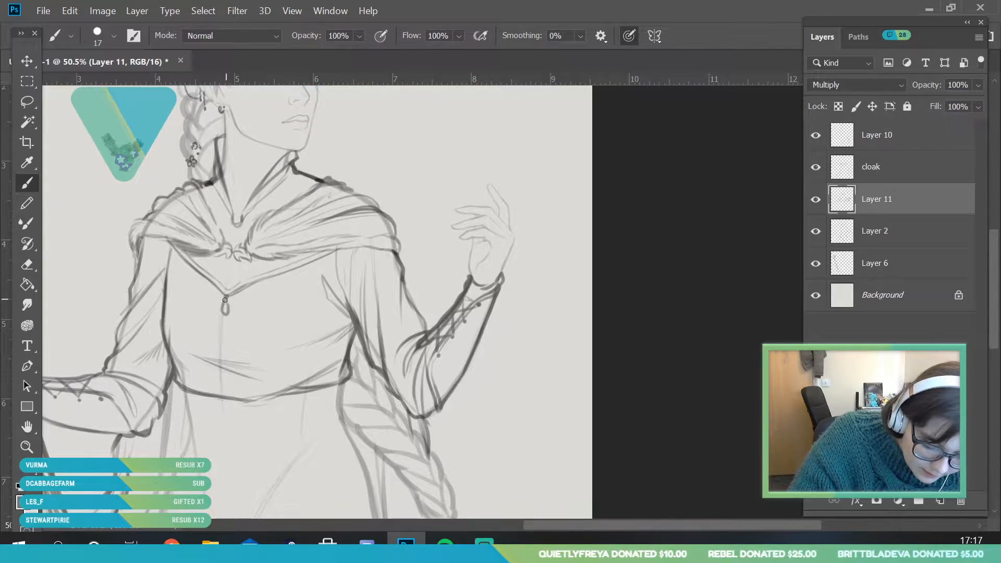
Erase the near-horizontal fold lines across the front of the lower bodice
{"action": "left_click", "coordinate": [25, 446]}
{"action": "left_click_drag", "start_coordinate": [296, 300], "coordinate": [245, 333]}
{"action": "mouse_move", "coordinate": [312, 316]}
{"action": "left_mouse_down"}
{"action": "mouse_move", "coordinate": [316, 306]}
{"action": "mouse_move", "coordinate": [329, 321]}
{"action": "left_mouse_up"}
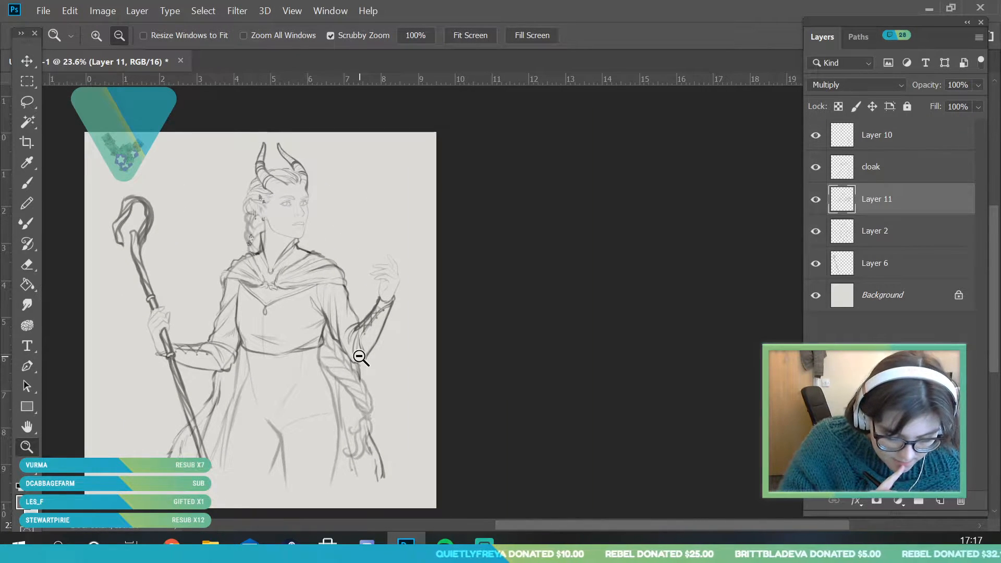
{"action": "mouse_move", "coordinate": [287, 302]}
{"action": "left_mouse_down"}
{"action": "mouse_move", "coordinate": [304, 375]}
{"action": "mouse_move", "coordinate": [314, 374]}
{"action": "left_mouse_up"}
{"action": "left_click", "coordinate": [27, 183]}
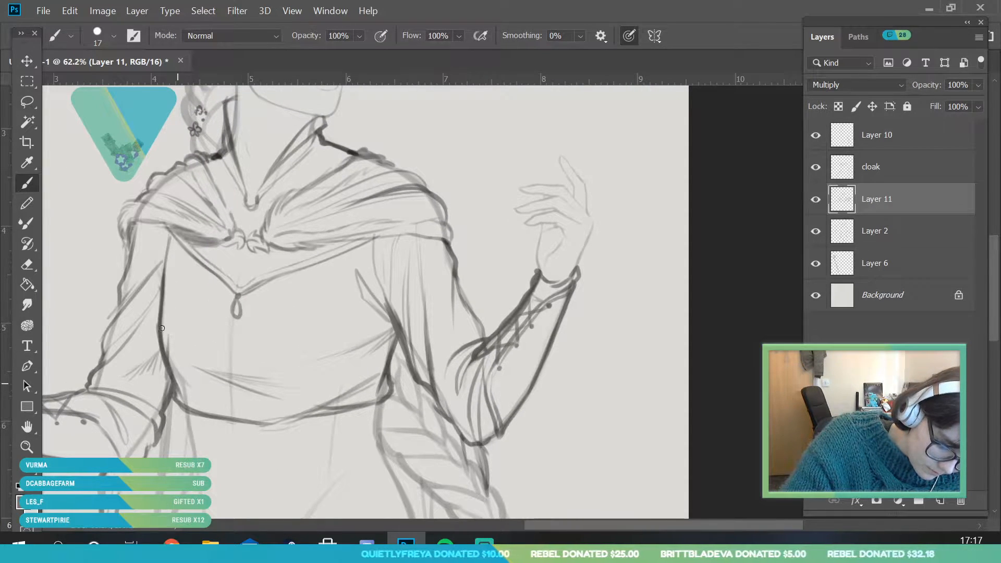
{"action": "key", "text": "e"}
{"action": "right_click", "coordinate": [158, 224]}
{"action": "key", "text": "Escape"}
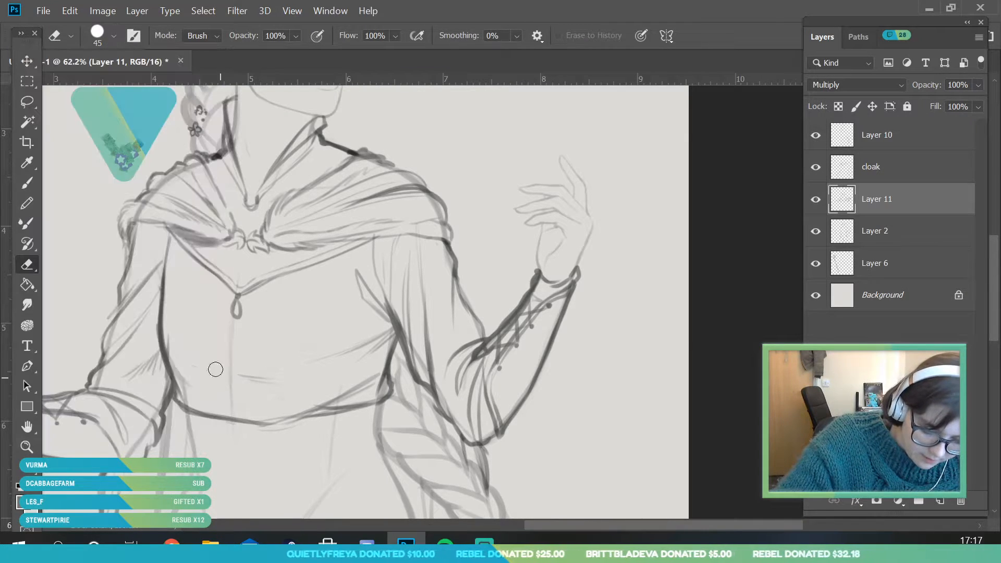
Draw a group of diagonal fold lines sweeping from the bodice's staff-arm side down toward the middle of the waist
{"action": "key", "text": "b"}
{"action": "left_click_drag", "start_coordinate": [191, 323], "coordinate": [261, 385]}
{"action": "left_click_drag", "start_coordinate": [212, 340], "coordinate": [286, 389]}
{"action": "left_click_drag", "start_coordinate": [214, 335], "coordinate": [291, 380]}
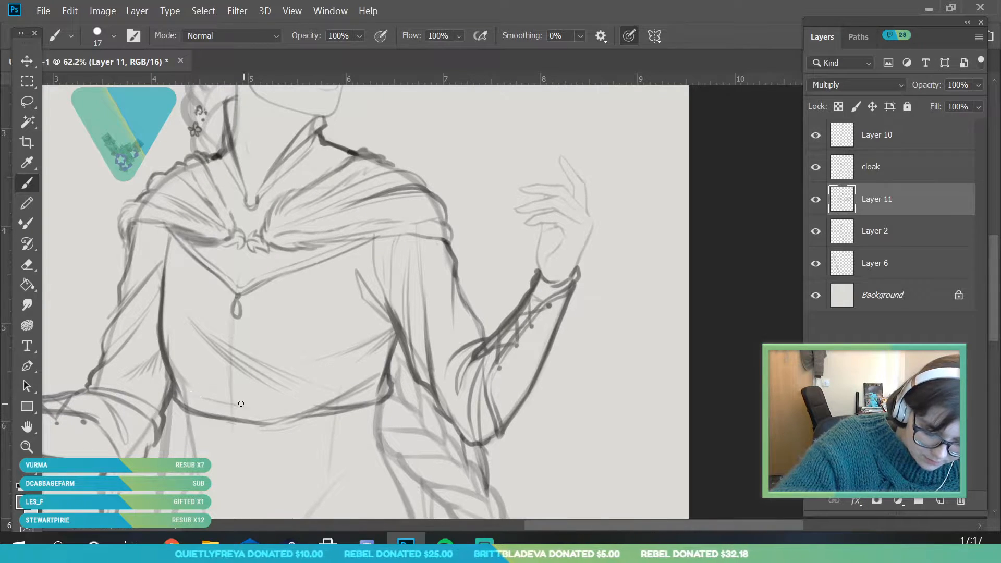
Compare the whole figure with Layer 11 hidden and shown
{"action": "key", "text": "z"}
{"action": "left_click_drag", "start_coordinate": [244, 307], "coordinate": [177, 312]}
{"action": "left_click_drag", "start_coordinate": [265, 322], "coordinate": [295, 402]}
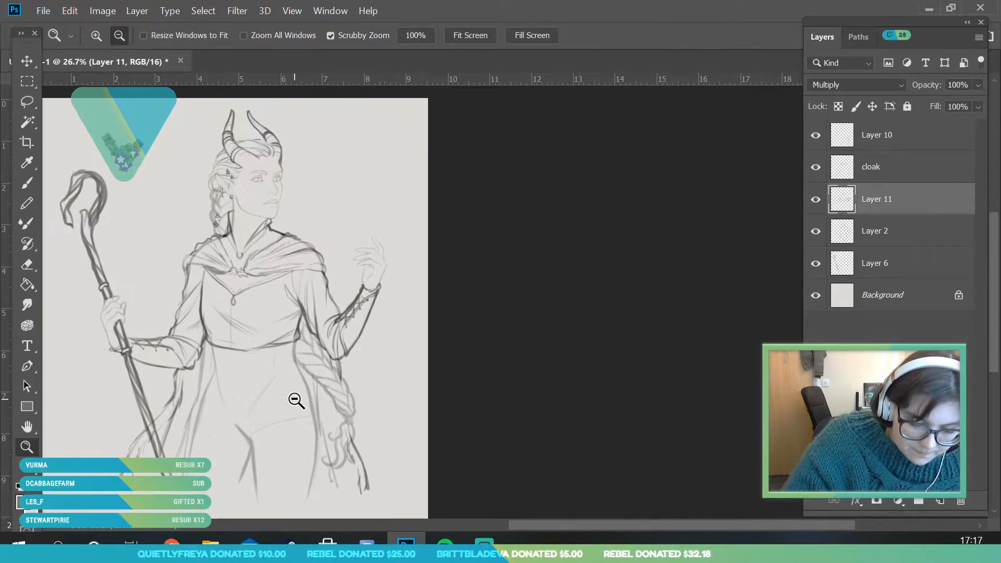
{"action": "left_click", "coordinate": [815, 203]}
{"action": "left_click", "coordinate": [814, 202]}
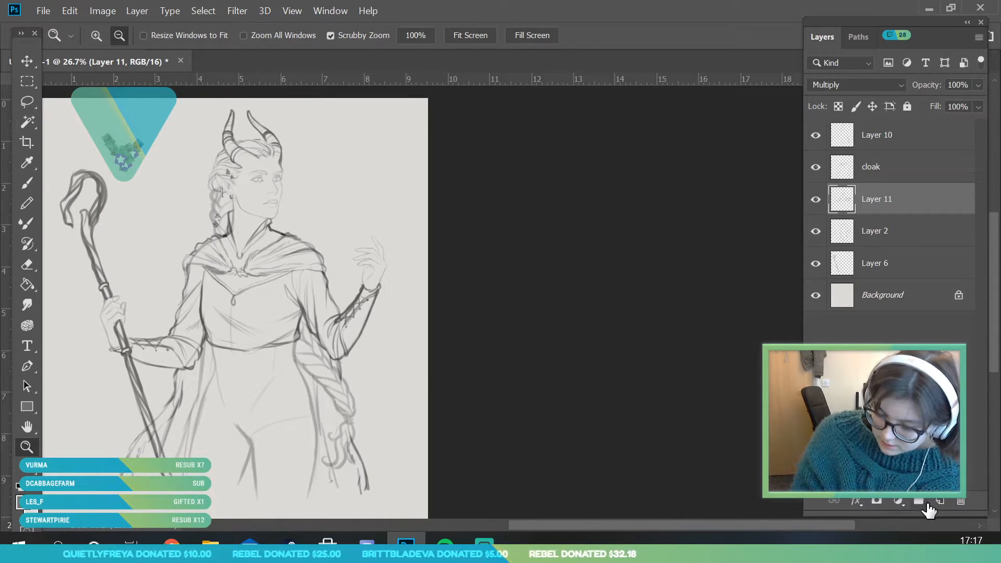
Set the Brush tool's size to 14 px for drawing the waist area
{"action": "left_click_drag", "start_coordinate": [250, 382], "coordinate": [313, 490]}
{"action": "left_click", "coordinate": [27, 202]}
{"action": "left_click", "coordinate": [113, 36]}
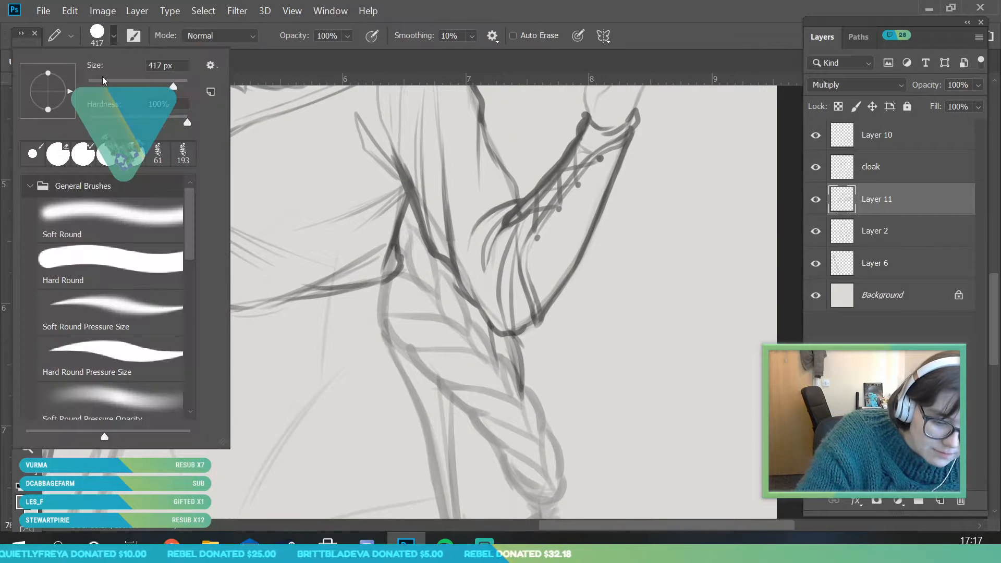
{"action": "left_click", "coordinate": [9, 151]}
{"action": "left_click", "coordinate": [27, 181]}
{"action": "left_click", "coordinate": [113, 36]}
{"action": "left_click_drag", "start_coordinate": [94, 86], "coordinate": [92, 86]}
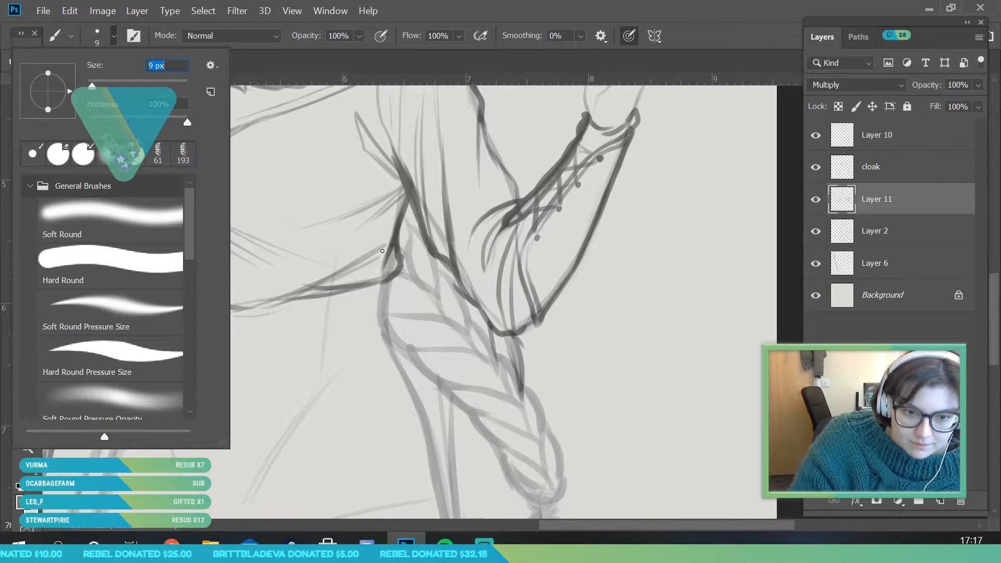
{"action": "left_click_drag", "start_coordinate": [91, 85], "coordinate": [96, 85]}
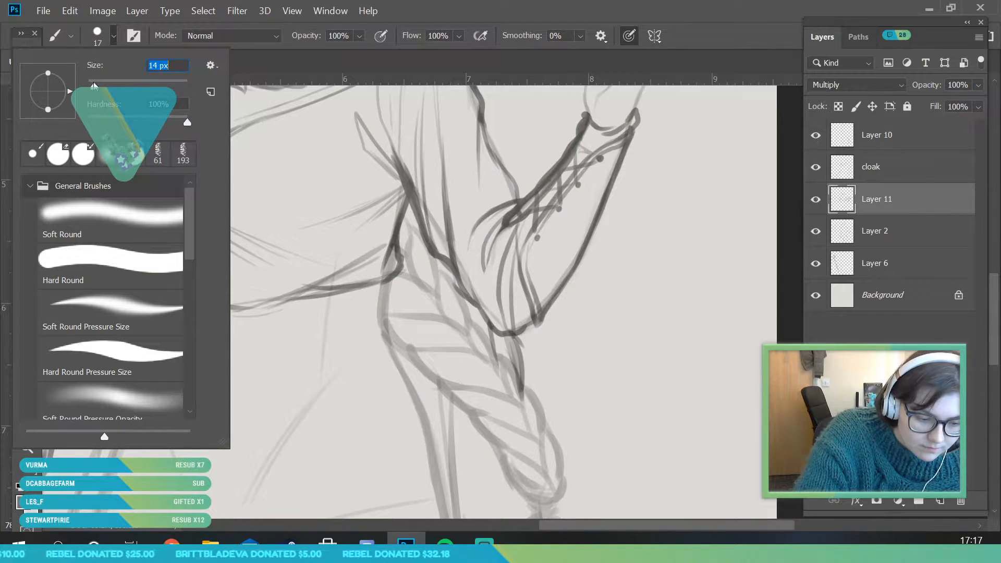
{"action": "left_click", "coordinate": [375, 287]}
Draw both side edges of a fitted waist piece running down from the bodice's lower edge, along the waist contours
{"action": "left_click_drag", "start_coordinate": [137, 293], "coordinate": [152, 354]}
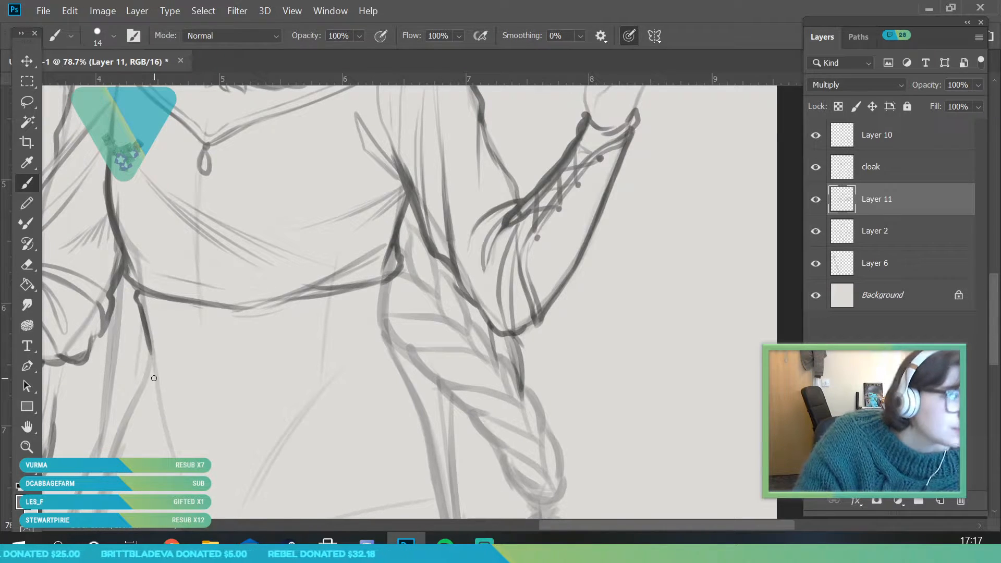
{"action": "left_click_drag", "start_coordinate": [149, 351], "coordinate": [139, 380]}
{"action": "left_click_drag", "start_coordinate": [391, 283], "coordinate": [396, 282]}
{"action": "left_click_drag", "start_coordinate": [391, 316], "coordinate": [405, 371]}
Draw the waist piece's lower hem from both hips down to two points, with a sharp central notch between them
{"action": "key", "text": "z"}
{"action": "left_click_drag", "start_coordinate": [272, 324], "coordinate": [285, 373]}
{"action": "left_click_drag", "start_coordinate": [219, 313], "coordinate": [232, 326]}
{"action": "key", "text": "b"}
{"action": "mouse_move", "coordinate": [168, 325]}
{"action": "left_mouse_down"}
{"action": "mouse_move", "coordinate": [188, 341]}
{"action": "mouse_move", "coordinate": [278, 359]}
{"action": "mouse_move", "coordinate": [345, 312]}
{"action": "left_mouse_up"}
{"action": "left_click_drag", "start_coordinate": [304, 336], "coordinate": [371, 302]}
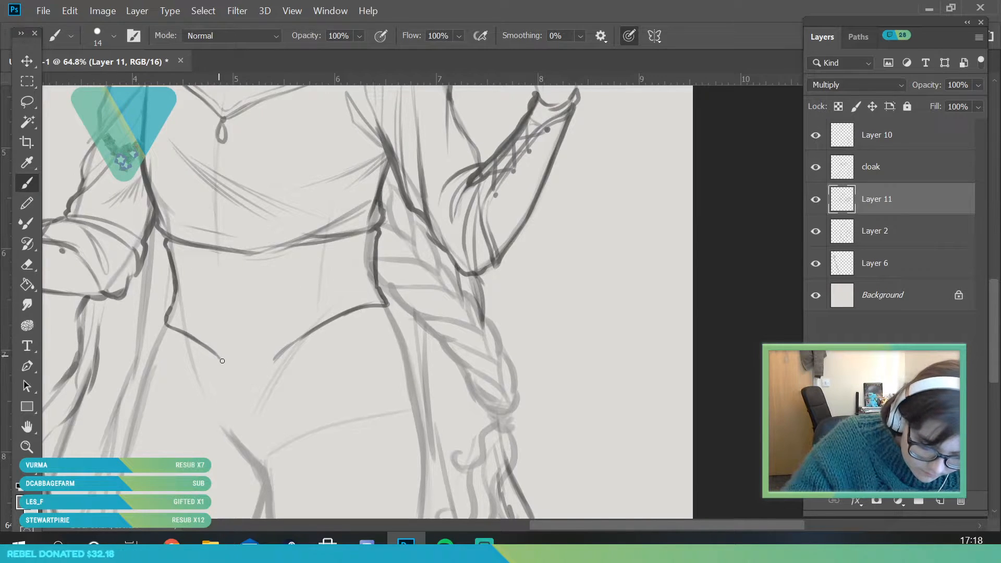
{"action": "mouse_move", "coordinate": [255, 322]}
{"action": "left_mouse_down"}
{"action": "mouse_move", "coordinate": [271, 362]}
{"action": "mouse_move", "coordinate": [246, 314]}
{"action": "mouse_move", "coordinate": [263, 340]}
{"action": "left_mouse_up"}
Erase the central notch and the two adjoining tips of the waist piece's hem, using a resized eraser
{"action": "left_click", "coordinate": [27, 447]}
{"action": "left_click_drag", "start_coordinate": [189, 343], "coordinate": [138, 339]}
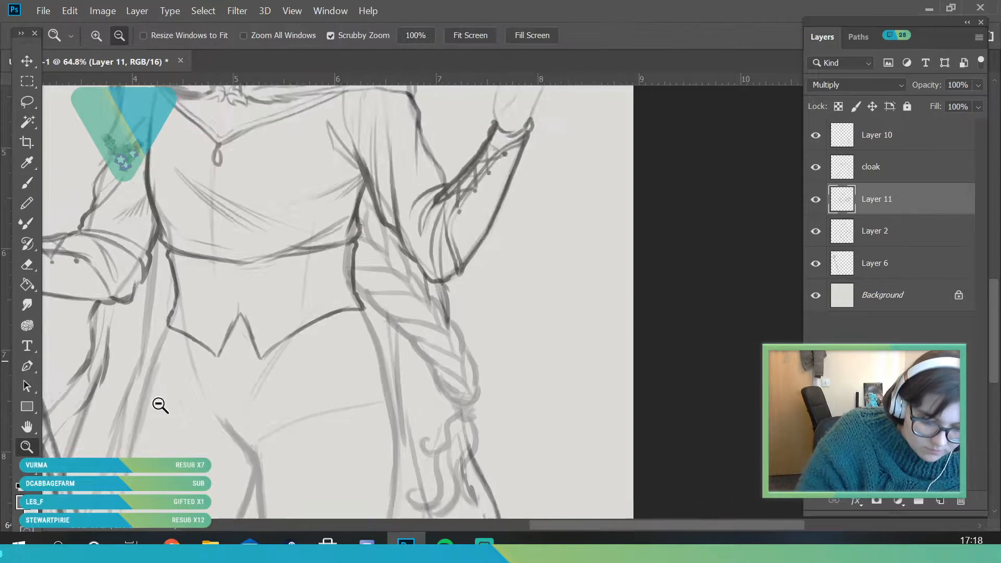
{"action": "left_click_drag", "start_coordinate": [204, 312], "coordinate": [250, 313]}
{"action": "left_click", "coordinate": [27, 265]}
{"action": "left_click", "coordinate": [112, 38]}
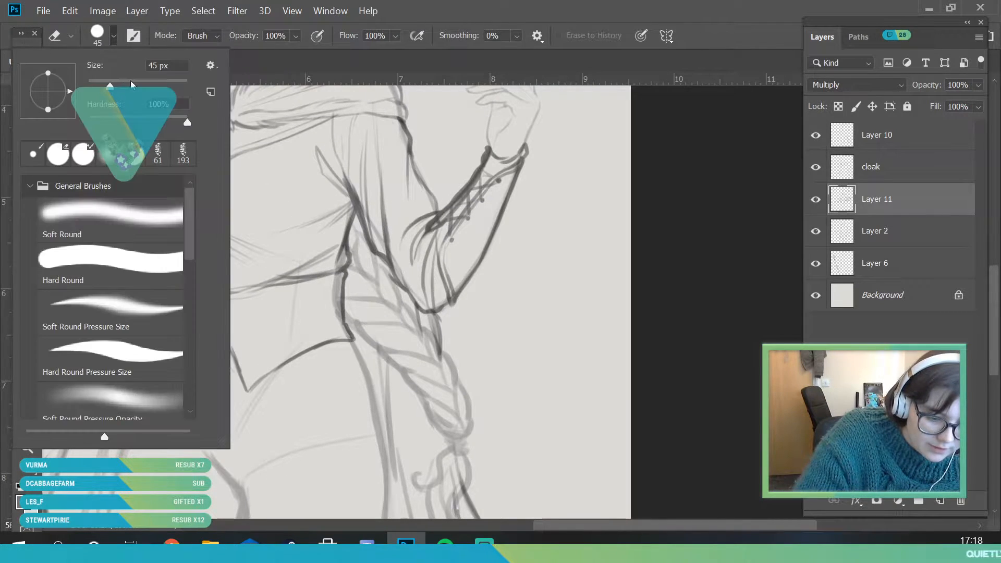
{"action": "left_click", "coordinate": [130, 80]}
{"action": "mouse_move", "coordinate": [251, 387]}
{"action": "left_mouse_down"}
{"action": "mouse_move", "coordinate": [242, 373]}
{"action": "mouse_move", "coordinate": [207, 371]}
{"action": "left_mouse_up"}
{"action": "left_click_drag", "start_coordinate": [257, 395], "coordinate": [300, 358]}
Redraw the two points of the waist piece's hem with softly curved inner edges meeting at the centre
{"action": "left_click", "coordinate": [27, 183]}
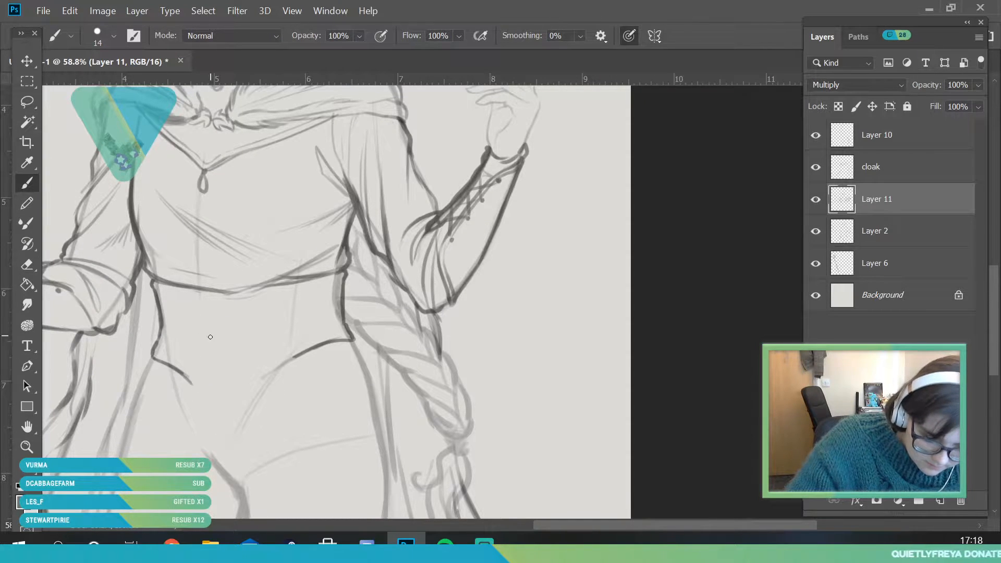
{"action": "left_click_drag", "start_coordinate": [195, 390], "coordinate": [211, 346]}
{"action": "left_click_drag", "start_coordinate": [251, 387], "coordinate": [302, 354]}
Draw a centre seam from the bodice's lower edge to the hem's notch, and darken the waist piece's pointed hem
{"action": "left_click", "coordinate": [27, 446]}
{"action": "left_click_drag", "start_coordinate": [214, 313], "coordinate": [163, 422]}
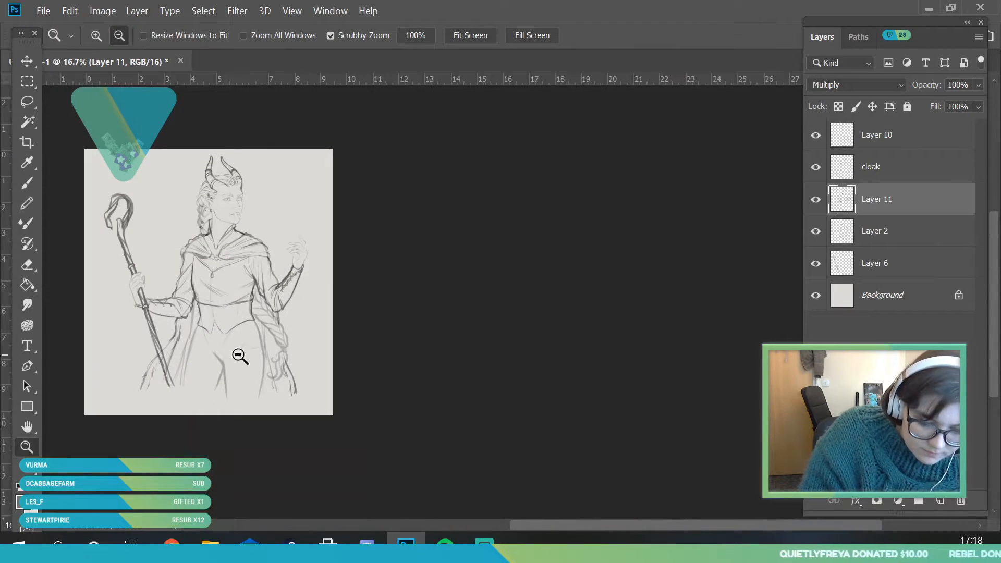
{"action": "left_click_drag", "start_coordinate": [211, 310], "coordinate": [227, 413]}
{"action": "left_click_drag", "start_coordinate": [252, 320], "coordinate": [195, 323]}
{"action": "key", "text": "b"}
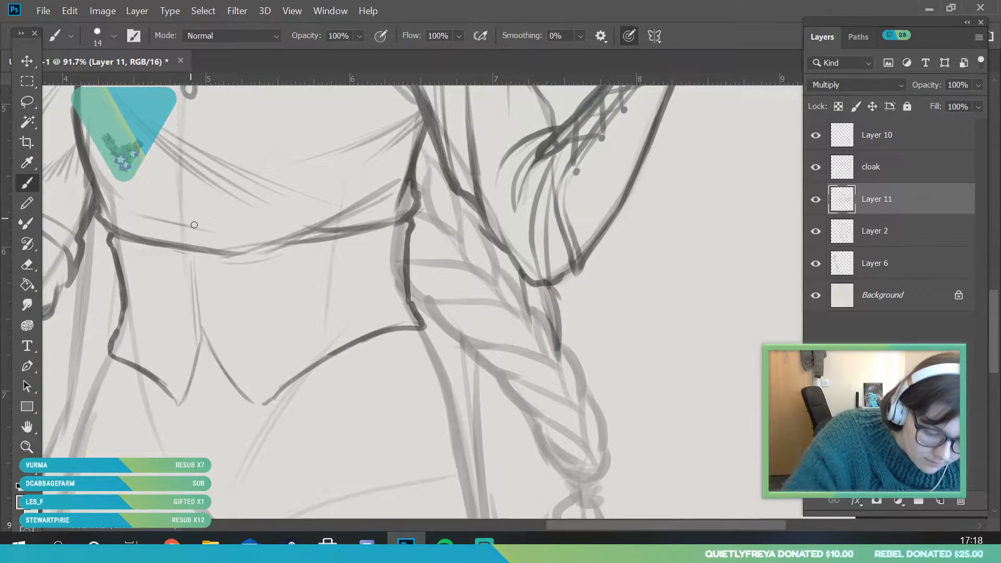
{"action": "left_click_drag", "start_coordinate": [193, 255], "coordinate": [202, 330]}
{"action": "left_click_drag", "start_coordinate": [193, 275], "coordinate": [194, 368]}
{"action": "left_click_drag", "start_coordinate": [201, 319], "coordinate": [254, 407]}
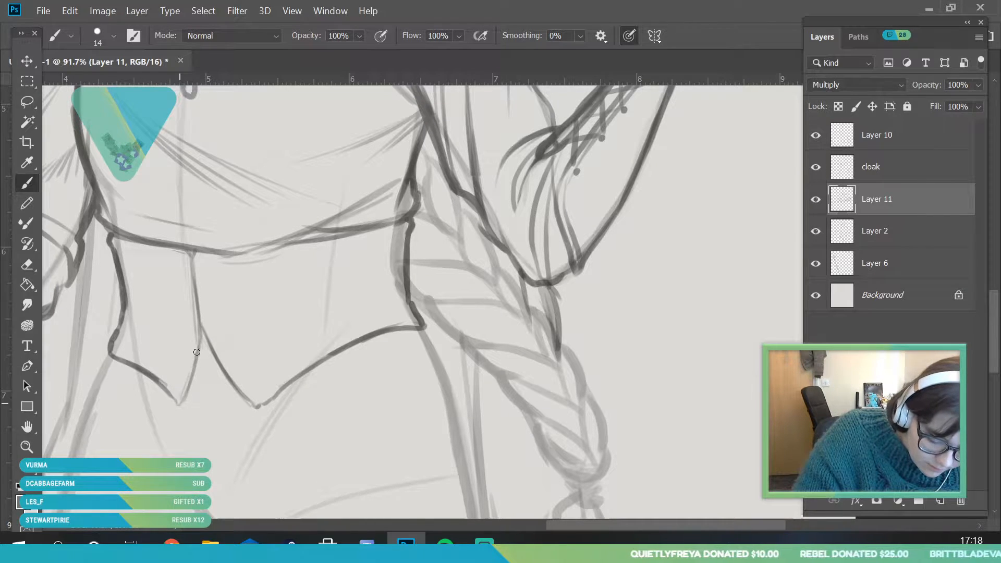
{"action": "left_click_drag", "start_coordinate": [111, 352], "coordinate": [162, 381]}
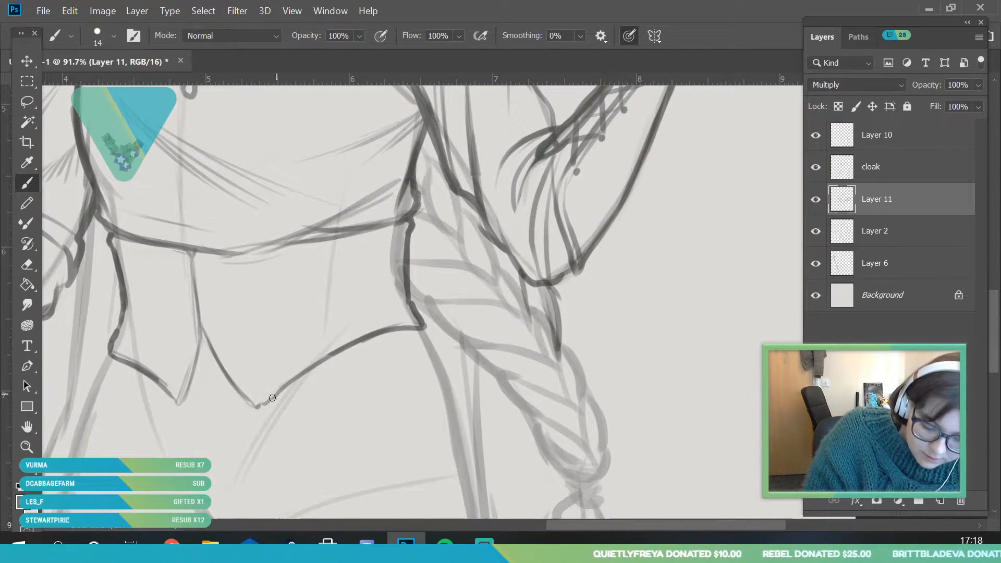
Create a new layer above Layer 11 and set its blending mode to Multiply
{"action": "left_click", "coordinate": [34, 447]}
{"action": "left_click_drag", "start_coordinate": [229, 404], "coordinate": [202, 412]}
{"action": "left_click_drag", "start_coordinate": [294, 401], "coordinate": [278, 417]}
{"action": "left_click_drag", "start_coordinate": [267, 369], "coordinate": [283, 423]}
{"action": "left_click", "coordinate": [940, 501]}
{"action": "left_click", "coordinate": [830, 89]}
{"action": "left_click", "coordinate": [829, 146]}
Draw crossing belt bands around the waist piece, one rising toward the braid side and another sloping down toward it
{"action": "left_click", "coordinate": [27, 182]}
{"action": "left_click_drag", "start_coordinate": [191, 355], "coordinate": [368, 317]}
{"action": "mouse_move", "coordinate": [192, 370]}
{"action": "left_mouse_down"}
{"action": "mouse_move", "coordinate": [294, 356]}
{"action": "mouse_move", "coordinate": [368, 328]}
{"action": "left_mouse_up"}
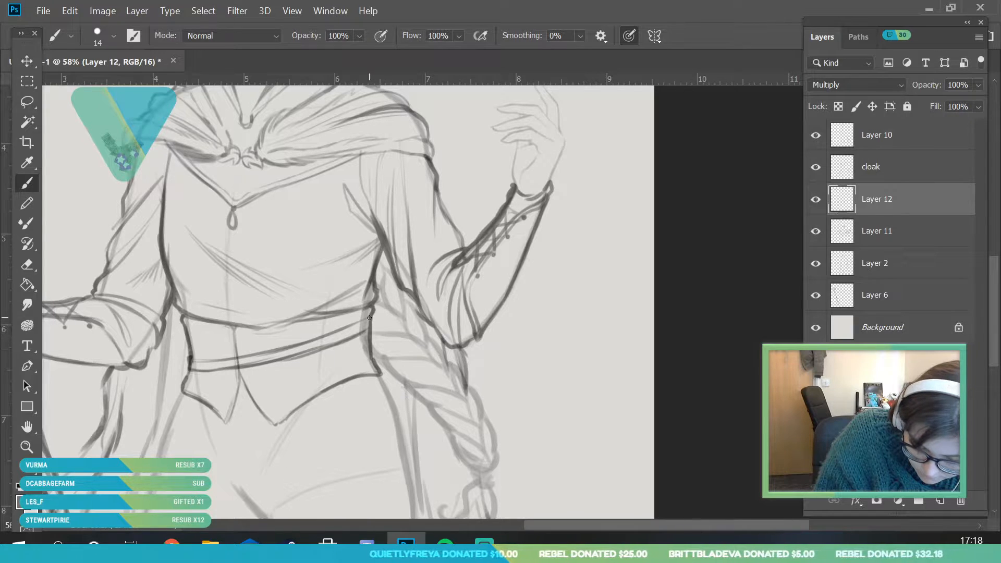
{"action": "mouse_move", "coordinate": [192, 345]}
{"action": "left_mouse_down"}
{"action": "mouse_move", "coordinate": [276, 348]}
{"action": "mouse_move", "coordinate": [189, 351]}
{"action": "left_mouse_up"}
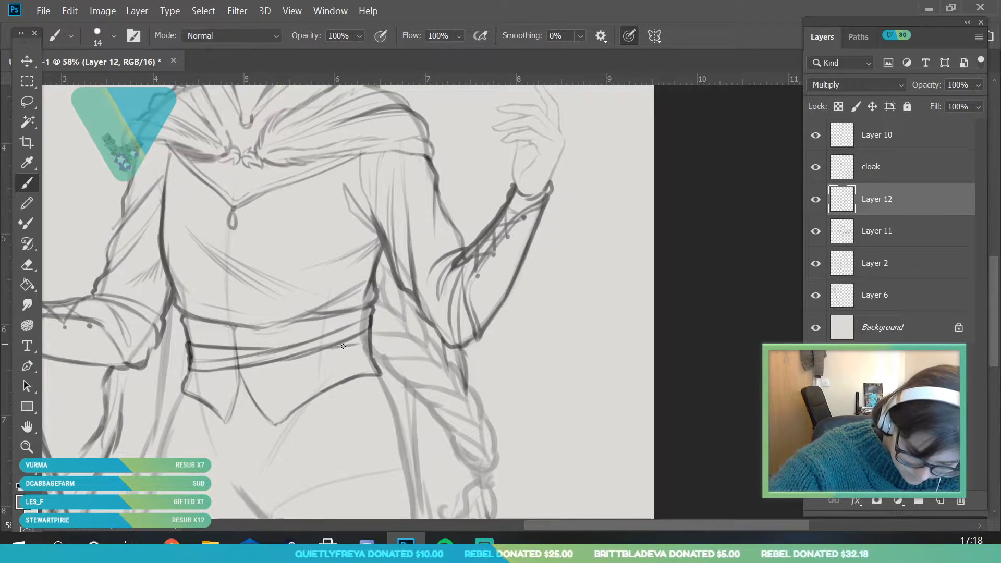
{"action": "left_click_drag", "start_coordinate": [264, 362], "coordinate": [380, 358]}
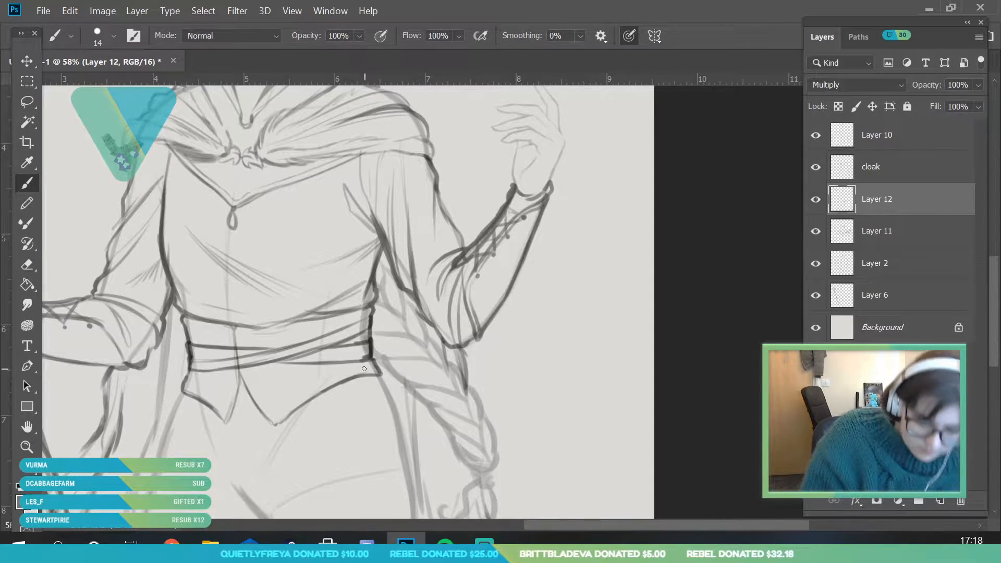
Add another line above the downward-sloping belt band, running from the waist's staff-arm side to the crossing band
{"action": "left_click", "coordinate": [27, 448]}
{"action": "left_click_drag", "start_coordinate": [245, 361], "coordinate": [210, 466]}
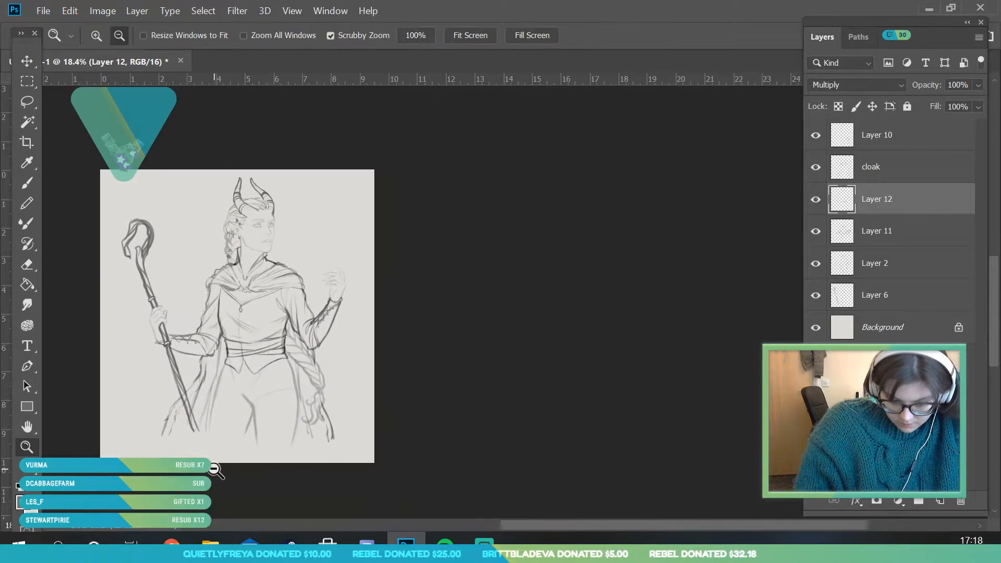
{"action": "mouse_move", "coordinate": [251, 390]}
{"action": "left_mouse_down"}
{"action": "mouse_move", "coordinate": [264, 410]}
{"action": "mouse_move", "coordinate": [286, 375]}
{"action": "left_mouse_up"}
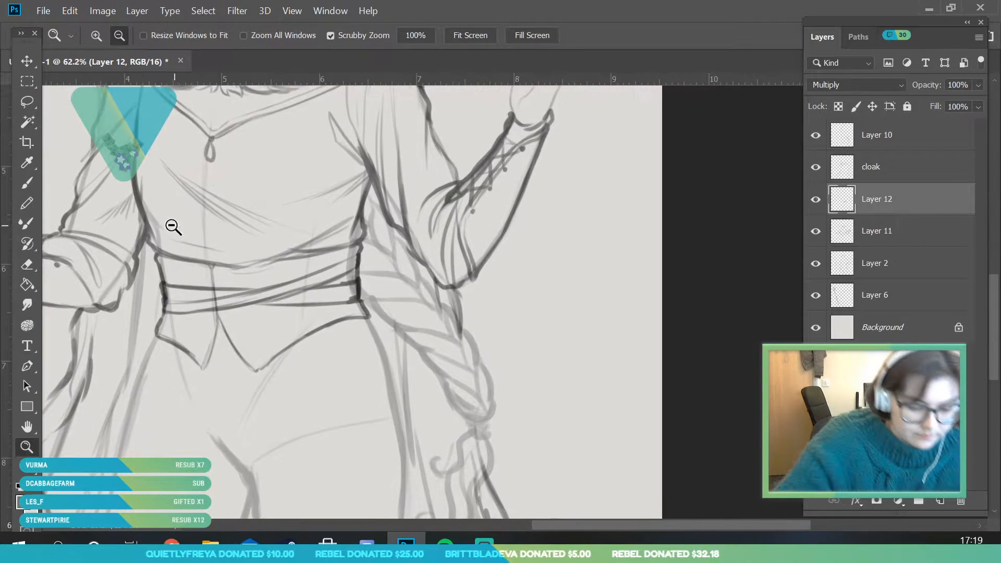
{"action": "left_click", "coordinate": [29, 189]}
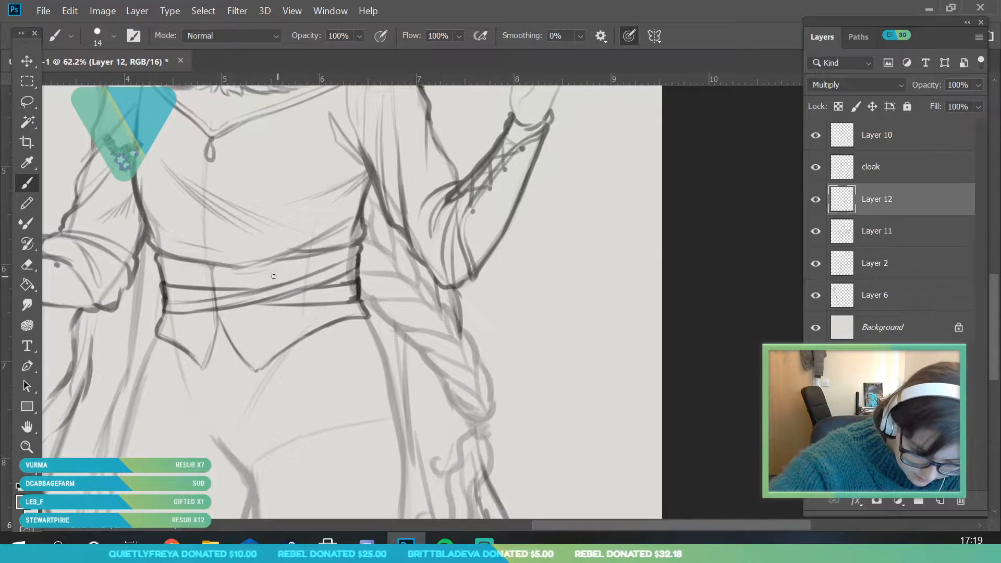
{"action": "left_click_drag", "start_coordinate": [165, 279], "coordinate": [287, 280]}
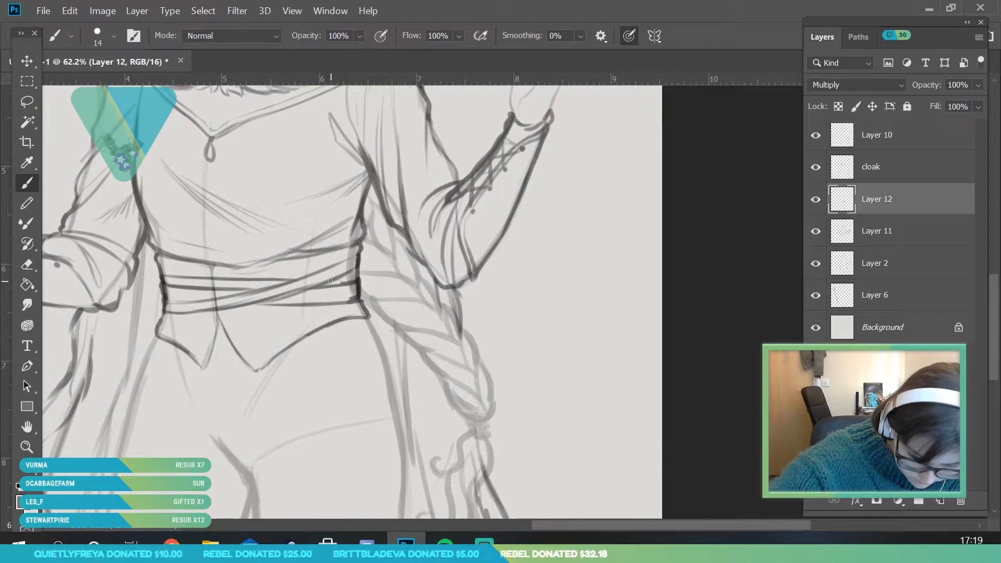
With a 12 px brush, darken the rising belt band's lower edge and draw a small buckle near the centre seam and a larger one on the rising band
{"action": "left_click", "coordinate": [31, 447]}
{"action": "left_click_drag", "start_coordinate": [270, 399], "coordinate": [239, 408]}
{"action": "left_click_drag", "start_coordinate": [145, 311], "coordinate": [204, 317]}
{"action": "left_click", "coordinate": [27, 183]}
{"action": "left_click", "coordinate": [113, 36]}
{"action": "left_click_drag", "start_coordinate": [97, 86], "coordinate": [94, 86]}
{"action": "key", "text": "Return"}
{"action": "left_click_drag", "start_coordinate": [158, 322], "coordinate": [296, 289]}
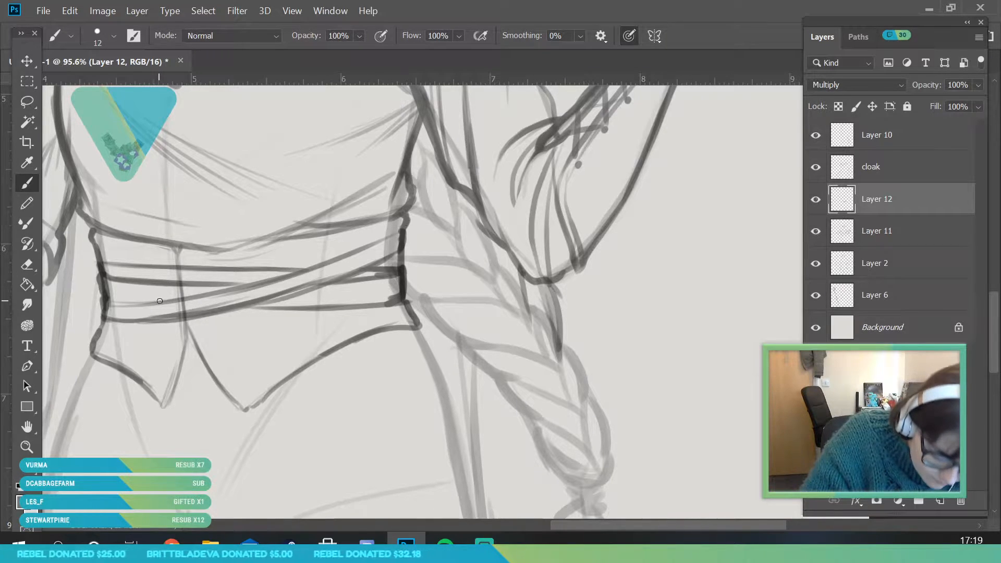
{"action": "left_click_drag", "start_coordinate": [188, 292], "coordinate": [153, 296]}
{"action": "mouse_move", "coordinate": [301, 279]}
{"action": "left_mouse_down"}
{"action": "mouse_move", "coordinate": [327, 261]}
{"action": "mouse_move", "coordinate": [332, 270]}
{"action": "mouse_move", "coordinate": [304, 292]}
{"action": "left_mouse_up"}
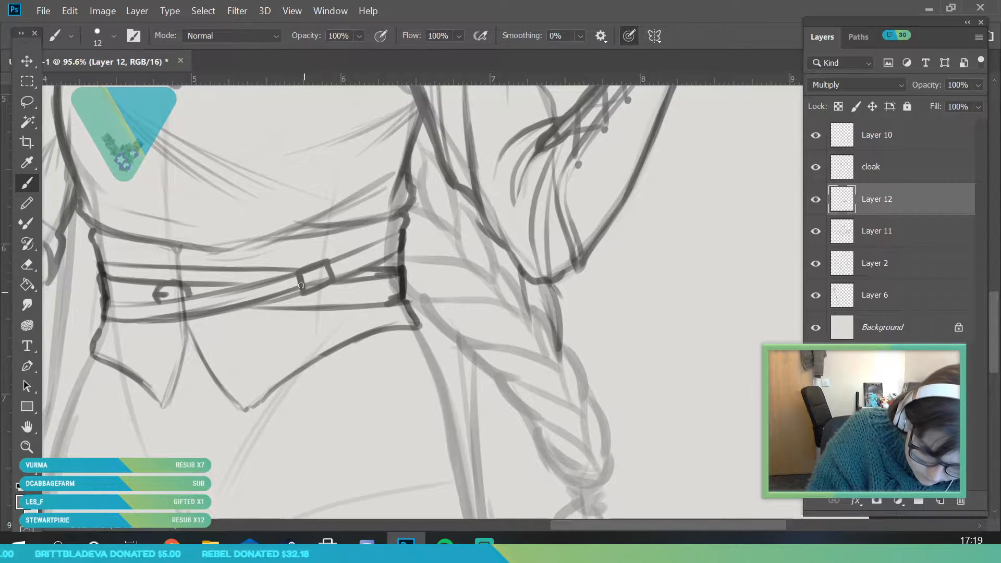
Clean up the rising belt band below the buckles with a 37 px eraser, and redraw its lower edge along the waist
{"action": "key", "text": "e"}
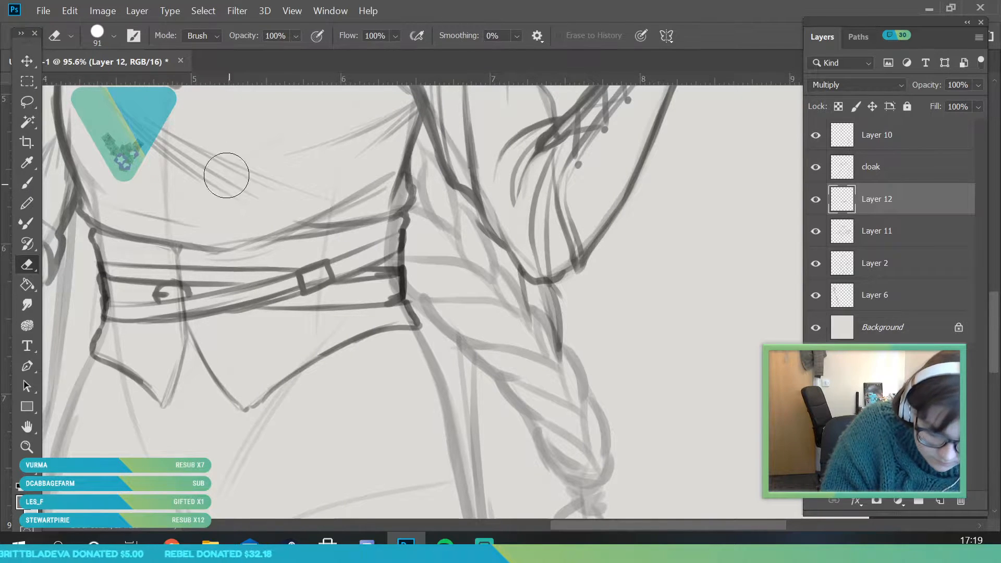
{"action": "left_click", "coordinate": [114, 36]}
{"action": "left_click_drag", "start_coordinate": [119, 87], "coordinate": [109, 86]}
{"action": "left_click", "coordinate": [282, 332]}
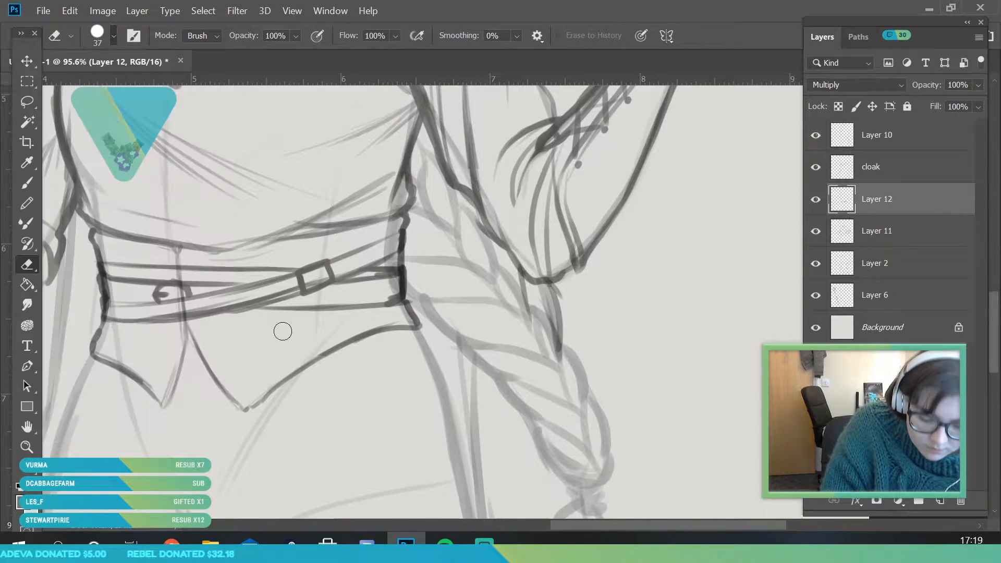
{"action": "left_click", "coordinate": [28, 184]}
{"action": "left_click_drag", "start_coordinate": [112, 322], "coordinate": [258, 307]}
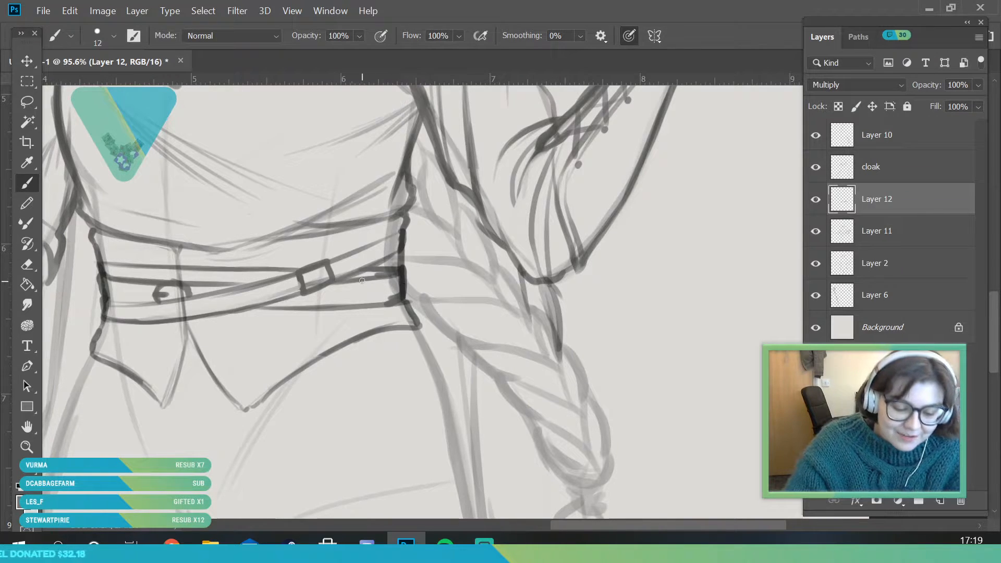
Draw the larger buckle's prong and a slanted strap end hanging from it, and darken the strap beside the small buckle
{"action": "mouse_move", "coordinate": [312, 280]}
{"action": "left_mouse_down"}
{"action": "mouse_move", "coordinate": [330, 270]}
{"action": "mouse_move", "coordinate": [335, 280]}
{"action": "mouse_move", "coordinate": [297, 274]}
{"action": "mouse_move", "coordinate": [303, 293]}
{"action": "mouse_move", "coordinate": [295, 275]}
{"action": "mouse_move", "coordinate": [308, 278]}
{"action": "mouse_move", "coordinate": [260, 308]}
{"action": "left_mouse_up"}
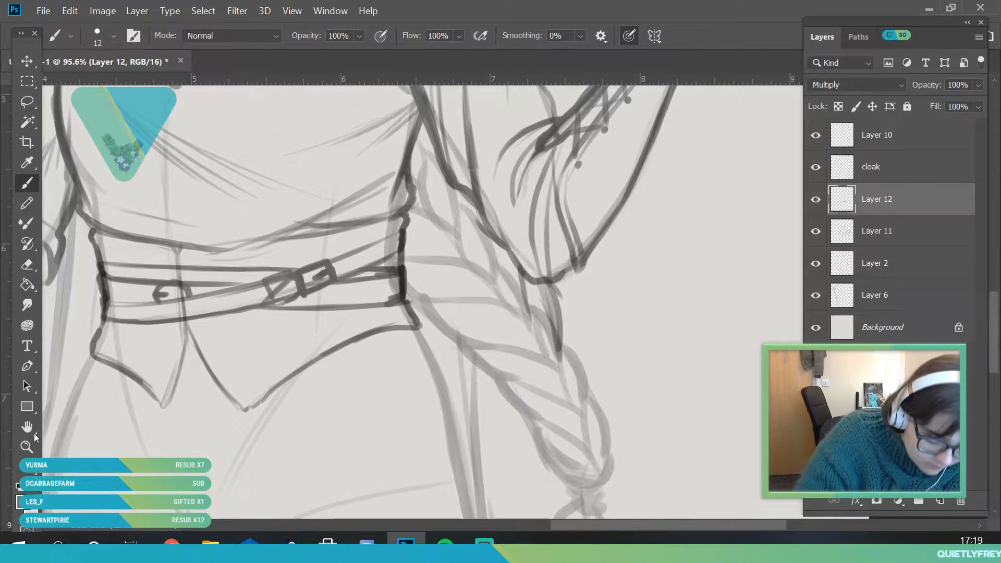
{"action": "key", "text": "ctrl+z"}
{"action": "key", "text": "ctrl+z"}
{"action": "left_click_drag", "start_coordinate": [281, 288], "coordinate": [252, 319]}
{"action": "left_click_drag", "start_coordinate": [303, 300], "coordinate": [258, 328]}
{"action": "mouse_move", "coordinate": [195, 284]}
{"action": "left_mouse_down"}
{"action": "mouse_move", "coordinate": [212, 295]}
{"action": "mouse_move", "coordinate": [223, 288]}
{"action": "left_mouse_up"}
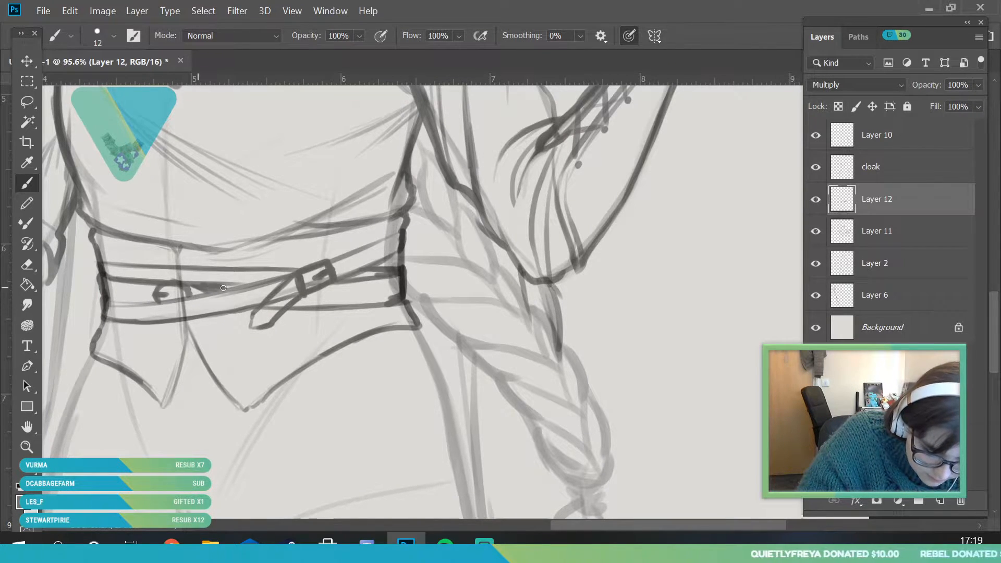
With an 18 px brush, draw a long pointed strap with punched holes hanging from the belt in front of the waist piece
{"action": "left_click", "coordinate": [33, 449]}
{"action": "mouse_move", "coordinate": [310, 287]}
{"action": "left_mouse_down"}
{"action": "mouse_move", "coordinate": [261, 331]}
{"action": "mouse_move", "coordinate": [282, 349]}
{"action": "left_mouse_up"}
{"action": "left_click", "coordinate": [27, 183]}
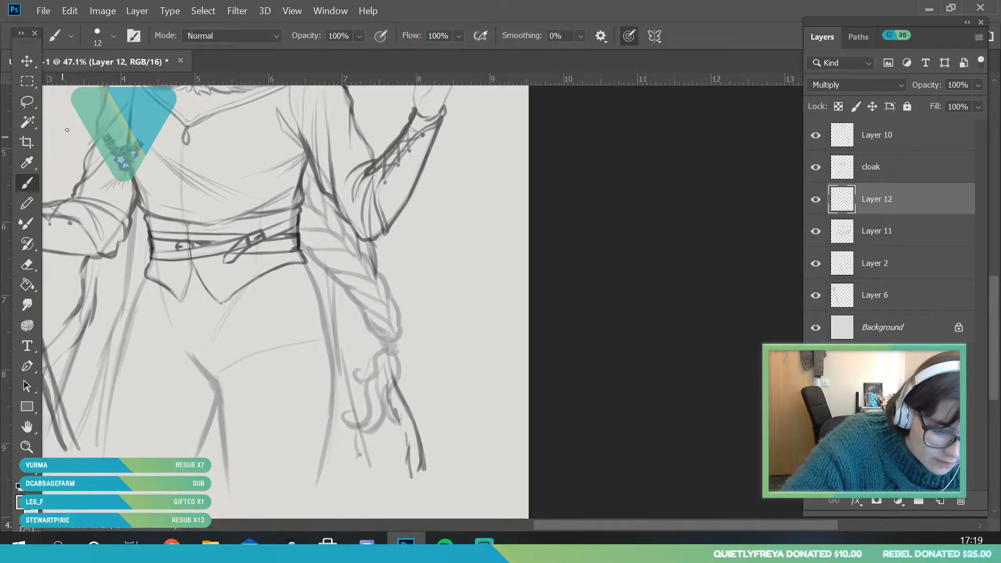
{"action": "left_click", "coordinate": [114, 36]}
{"action": "left_click_drag", "start_coordinate": [97, 84], "coordinate": [99, 85]}
{"action": "left_click", "coordinate": [236, 244]}
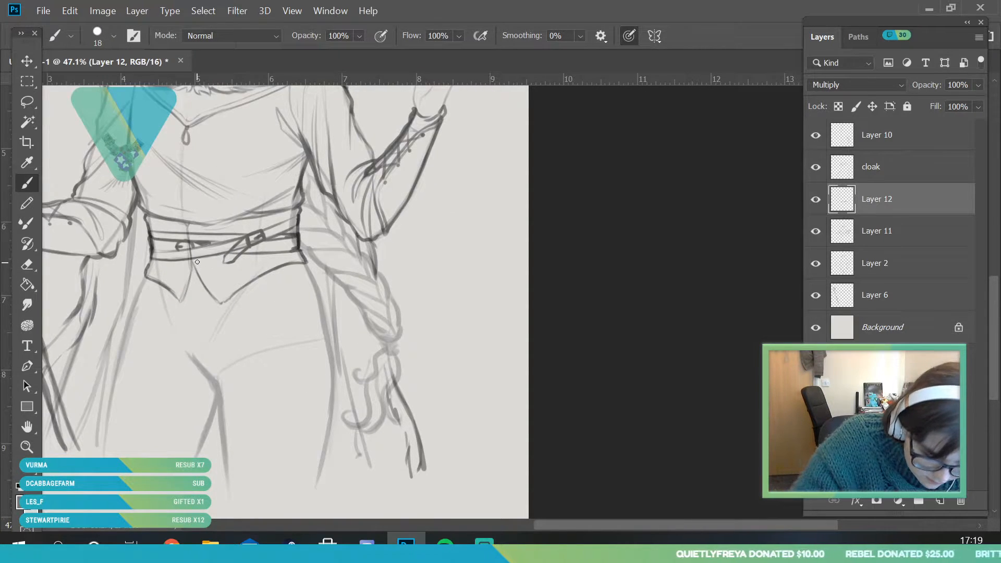
{"action": "left_click_drag", "start_coordinate": [198, 261], "coordinate": [197, 347]}
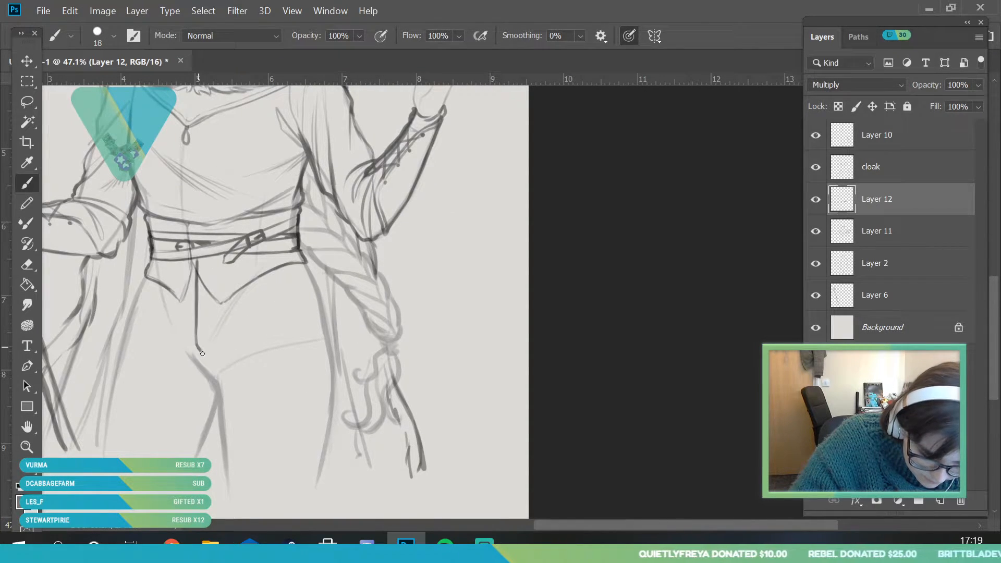
{"action": "left_click_drag", "start_coordinate": [211, 261], "coordinate": [210, 323]}
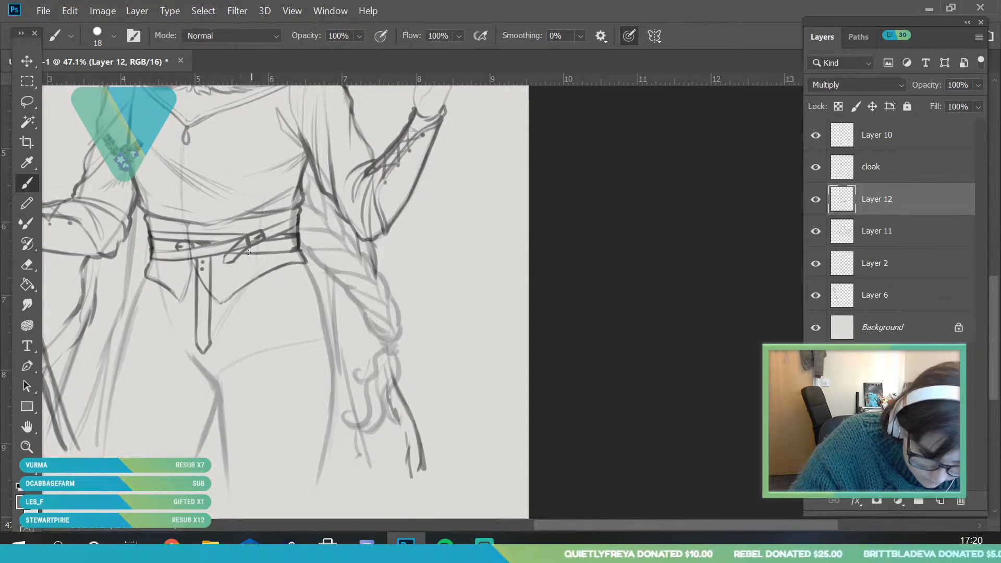
Compare the drawing with and without Layer 12's belt details, and merge Layer 12 down into Layer 11
{"action": "left_click", "coordinate": [30, 447]}
{"action": "left_click_drag", "start_coordinate": [234, 343], "coordinate": [189, 431]}
{"action": "left_click_drag", "start_coordinate": [238, 250], "coordinate": [245, 289]}
{"action": "left_click_drag", "start_coordinate": [238, 352], "coordinate": [263, 431]}
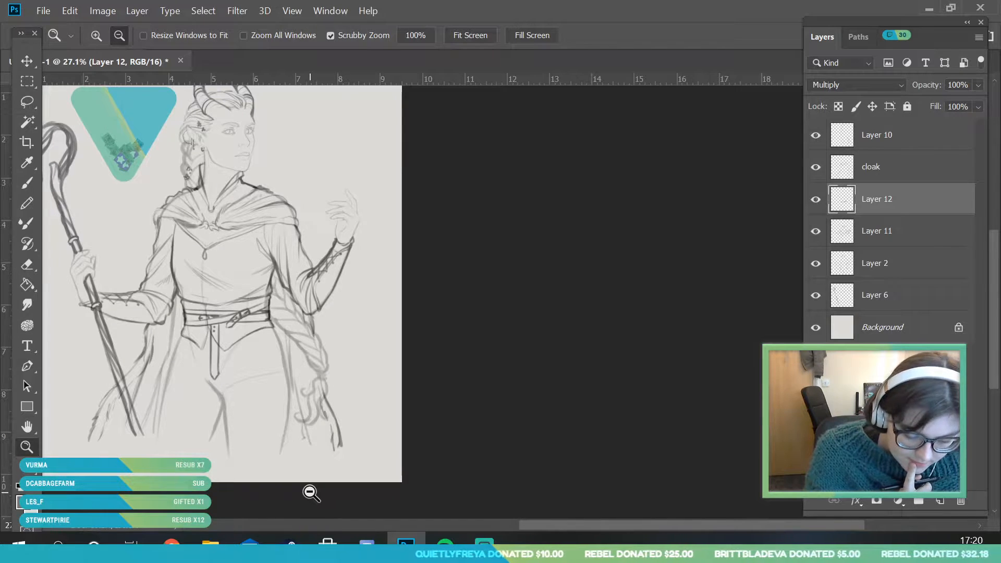
{"action": "left_click", "coordinate": [815, 199]}
{"action": "left_click", "coordinate": [815, 200]}
{"action": "right_click", "coordinate": [878, 201]}
{"action": "left_click", "coordinate": [729, 520]}
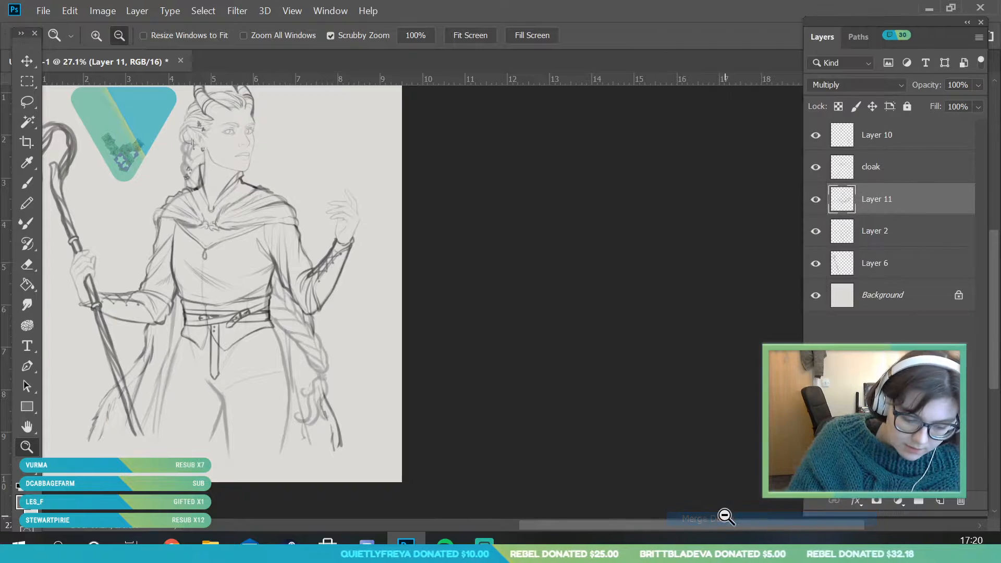
Check the merged outfit by toggling Layer 11, and add a new layer above it in Multiply blending mode
{"action": "left_click_drag", "start_coordinate": [317, 330], "coordinate": [234, 301]}
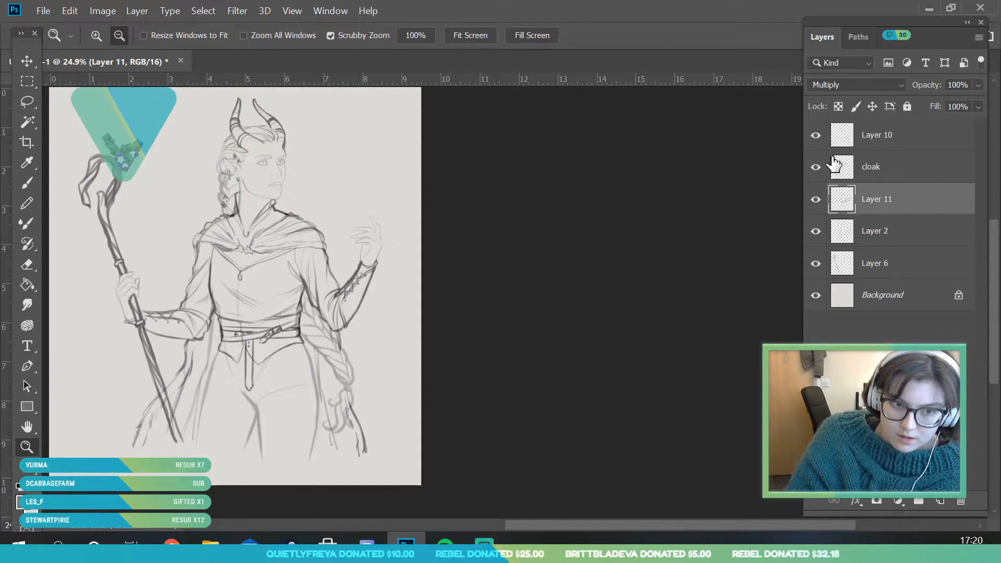
{"action": "left_click", "coordinate": [815, 199]}
{"action": "left_click", "coordinate": [815, 199]}
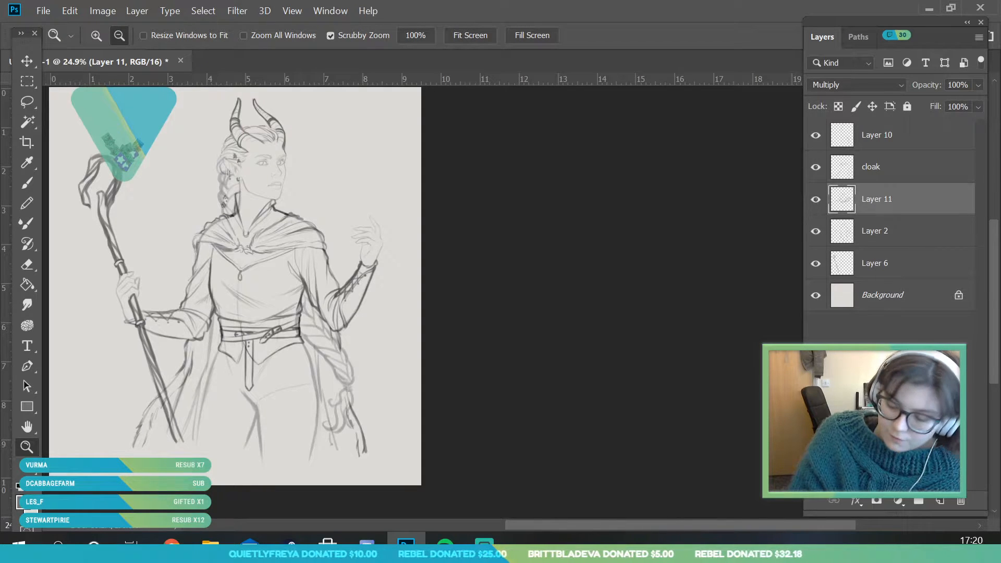
{"action": "left_click", "coordinate": [940, 506]}
{"action": "left_click", "coordinate": [855, 85]}
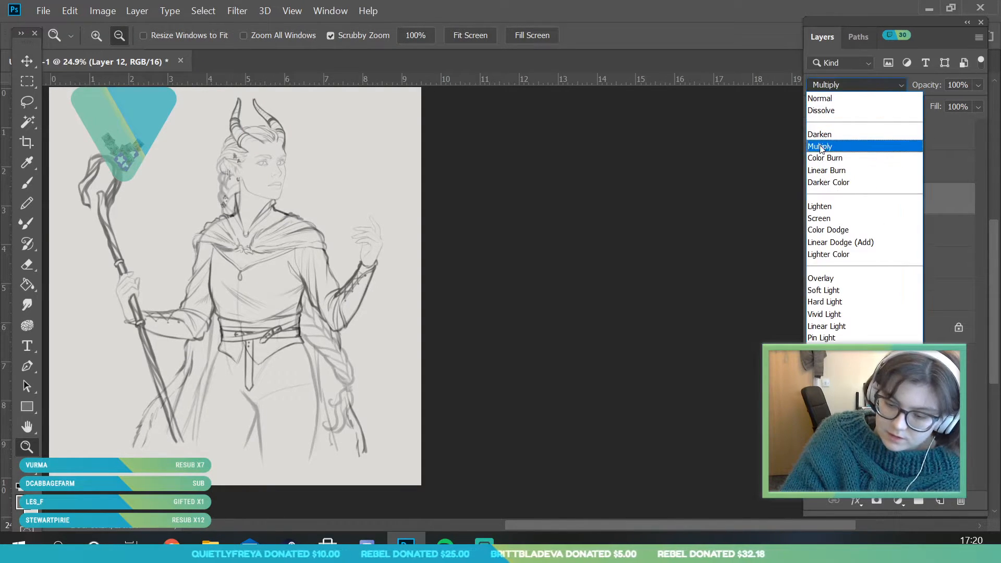
{"action": "left_click", "coordinate": [834, 147]}
With a 20 px brush, draw two long skirt lines down from the waist piece's hem and shorter folds on either side
{"action": "left_click_drag", "start_coordinate": [265, 389], "coordinate": [335, 475]}
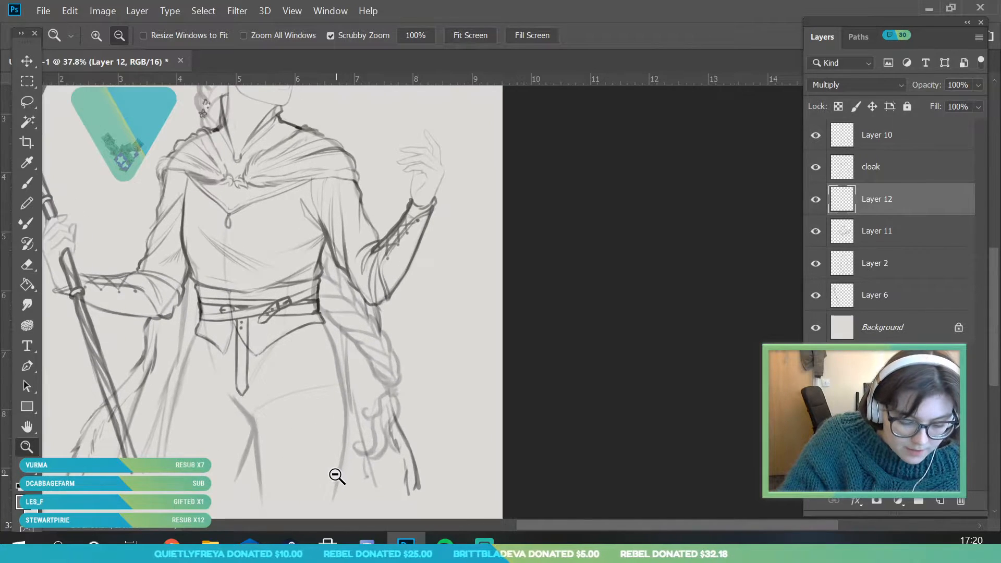
{"action": "left_click_drag", "start_coordinate": [292, 365], "coordinate": [282, 383]}
{"action": "mouse_move", "coordinate": [256, 462]}
{"action": "left_mouse_down"}
{"action": "mouse_move", "coordinate": [269, 486]}
{"action": "mouse_move", "coordinate": [228, 483]}
{"action": "left_mouse_up"}
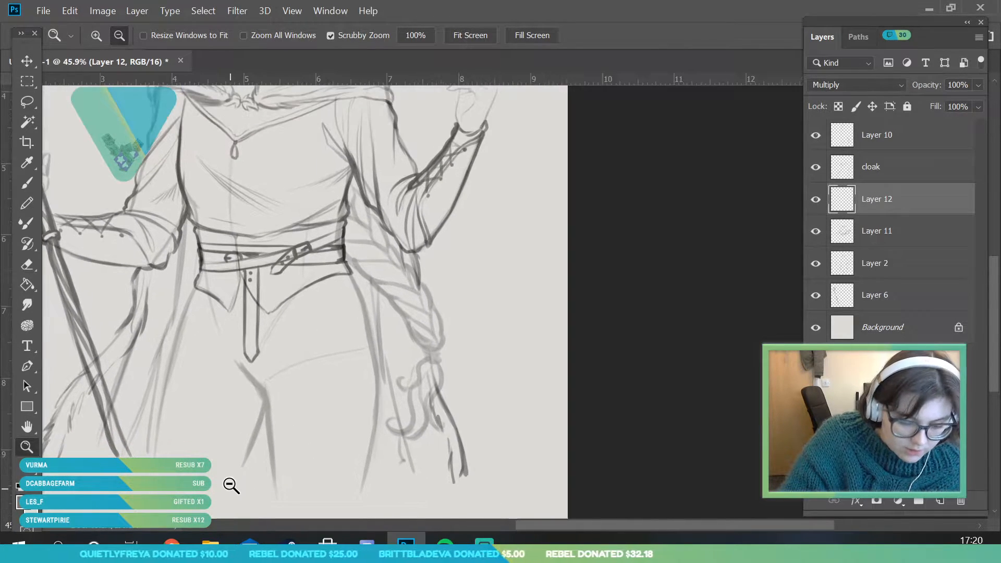
{"action": "key", "text": "b"}
{"action": "left_click", "coordinate": [113, 36]}
{"action": "left_click_drag", "start_coordinate": [96, 85], "coordinate": [98, 89]}
{"action": "left_click", "coordinate": [293, 301]}
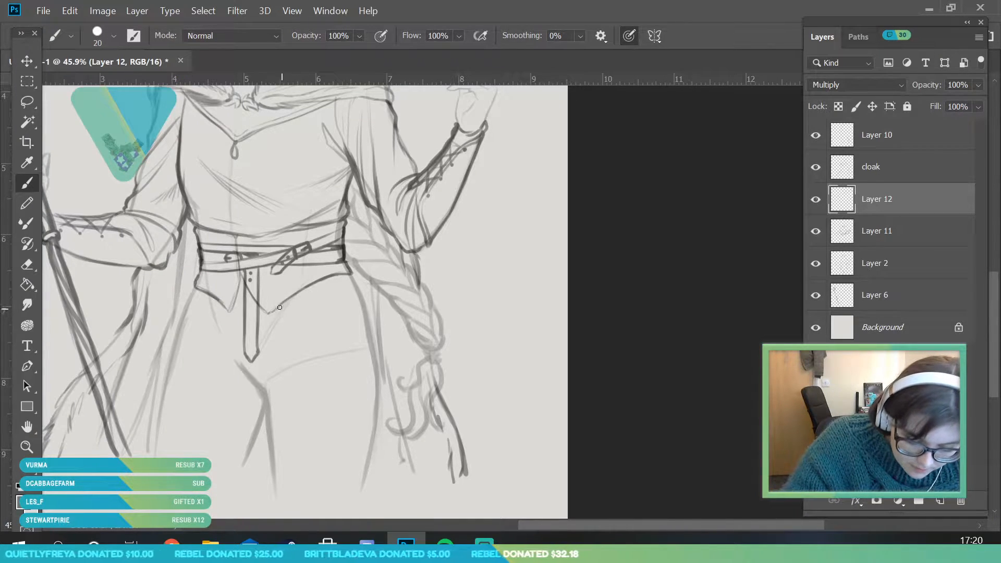
{"action": "left_click_drag", "start_coordinate": [283, 310], "coordinate": [304, 490]}
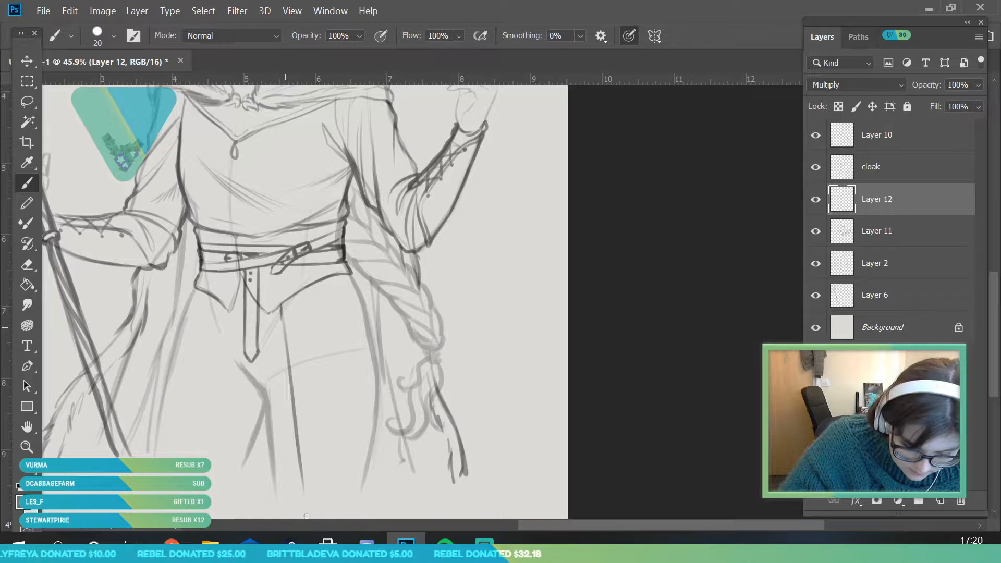
{"action": "left_click_drag", "start_coordinate": [222, 309], "coordinate": [200, 490]}
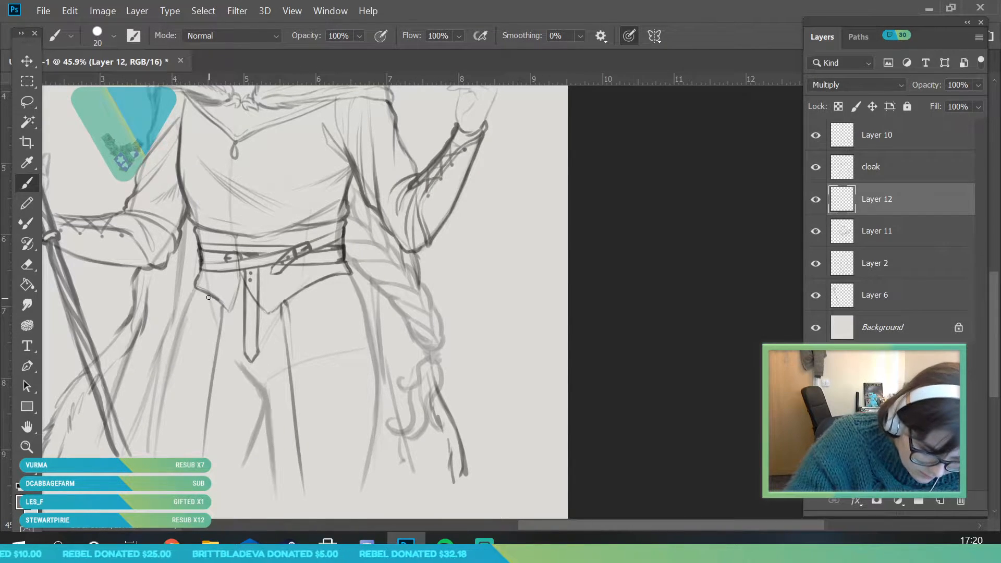
{"action": "left_click_drag", "start_coordinate": [212, 294], "coordinate": [180, 386]}
{"action": "left_click_drag", "start_coordinate": [305, 288], "coordinate": [320, 366]}
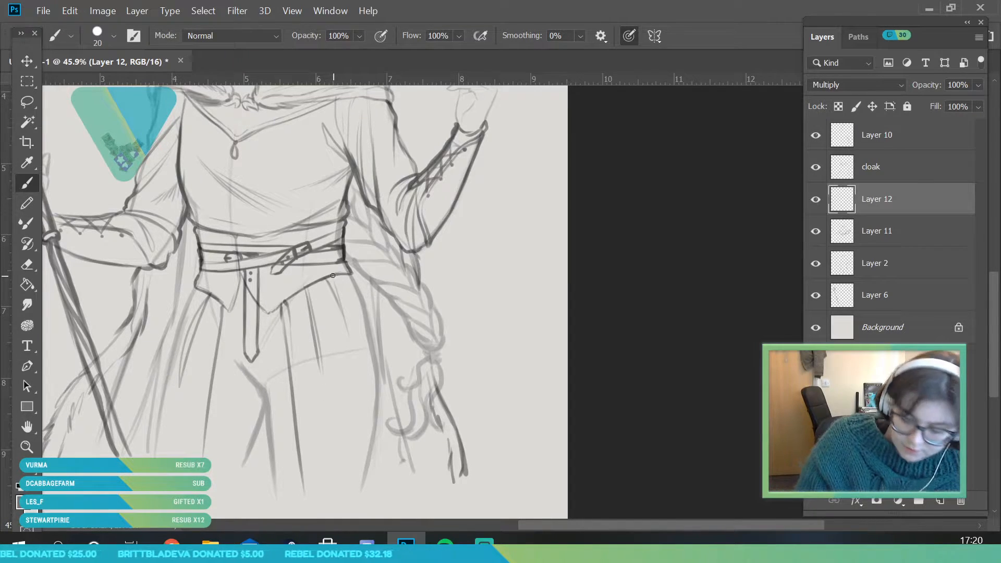
Hide the cloak layer and Layer 10 to expose the hips and legs for the skirt drawing
{"action": "left_click", "coordinate": [815, 167]}
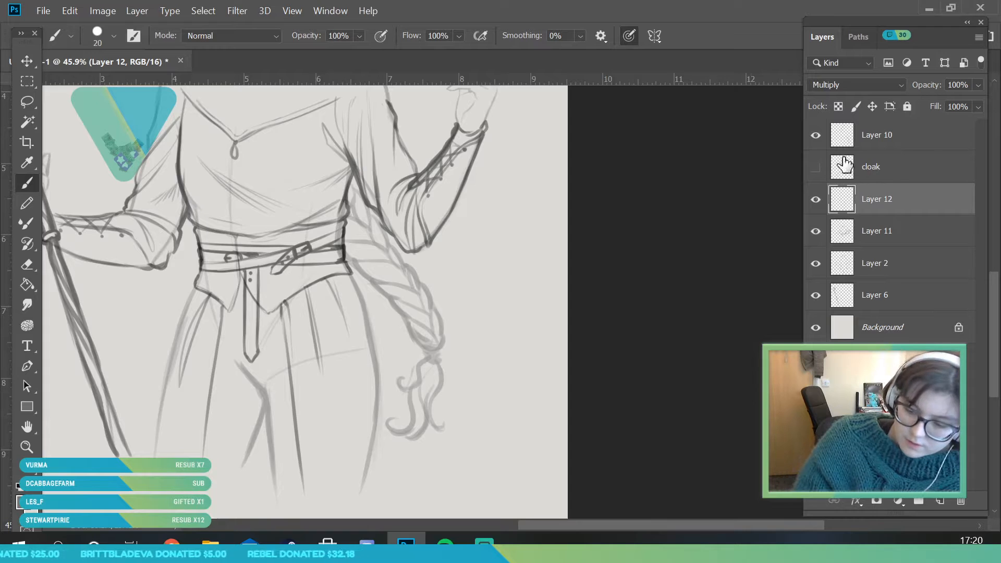
{"action": "left_click", "coordinate": [815, 135]}
{"action": "key", "text": "ctrl+space"}
{"action": "mouse_move", "coordinate": [270, 336]}
{"action": "left_mouse_down"}
{"action": "mouse_move", "coordinate": [217, 425]}
{"action": "mouse_move", "coordinate": [311, 393]}
{"action": "left_mouse_up"}
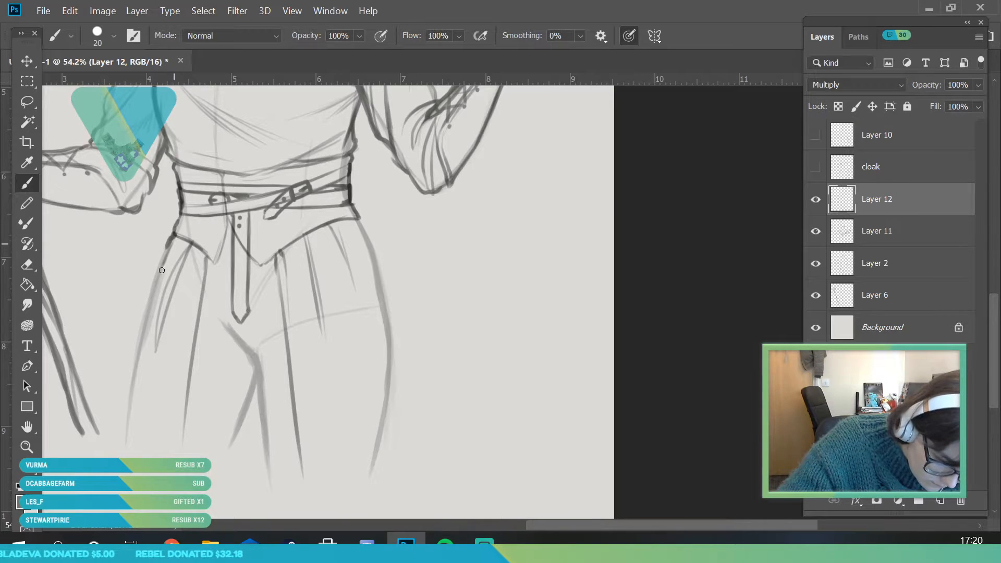
Draw the skirt's flared outer edge and lower folds on the staff-arm side, undoing and redrawing the upper edge strokes
{"action": "left_click_drag", "start_coordinate": [162, 268], "coordinate": [106, 439]}
{"action": "left_click_drag", "start_coordinate": [119, 402], "coordinate": [107, 442]}
{"action": "left_click_drag", "start_coordinate": [170, 260], "coordinate": [113, 418]}
{"action": "left_click_drag", "start_coordinate": [137, 321], "coordinate": [112, 420]}
{"action": "left_click_drag", "start_coordinate": [161, 255], "coordinate": [120, 375]}
{"action": "left_click_drag", "start_coordinate": [163, 249], "coordinate": [145, 293]}
{"action": "key", "text": "ctrl+z"}
{"action": "key", "text": "ctrl+z"}
{"action": "key", "text": "ctrl+z"}
{"action": "mouse_move", "coordinate": [173, 240]}
{"action": "left_mouse_down"}
{"action": "mouse_move", "coordinate": [125, 388]}
{"action": "mouse_move", "coordinate": [136, 450]}
{"action": "mouse_move", "coordinate": [140, 342]}
{"action": "left_mouse_up"}
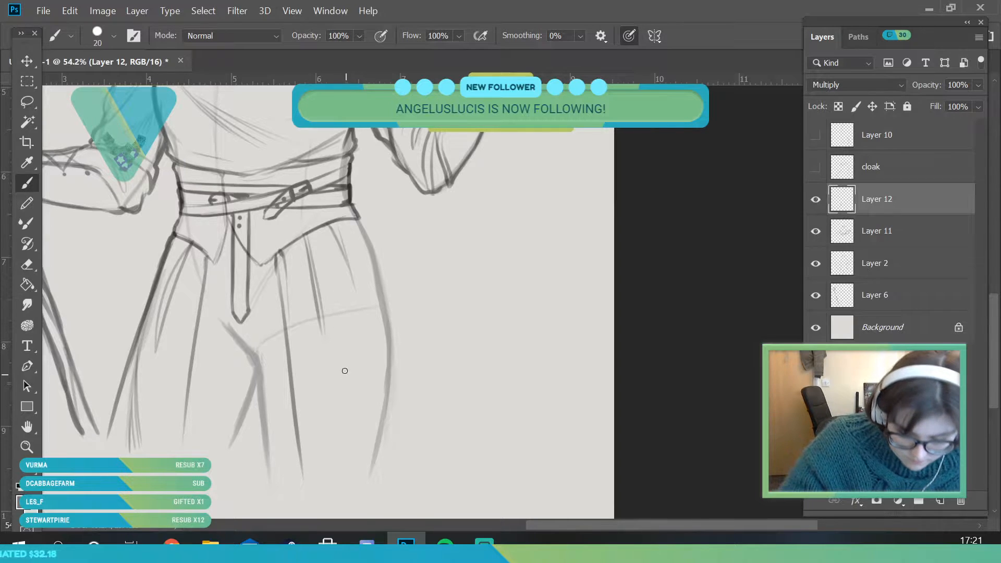
Add folds below the waist piece's hem on the braid side, and draw the skirt's flared, layered outer edge there
{"action": "left_click_drag", "start_coordinate": [324, 293], "coordinate": [331, 391]}
{"action": "left_click_drag", "start_coordinate": [326, 225], "coordinate": [347, 250]}
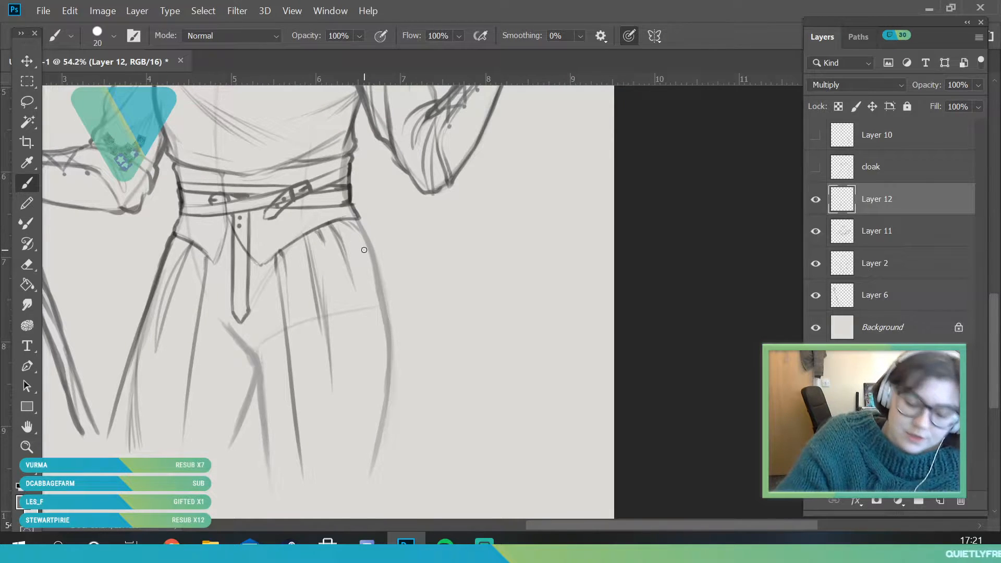
{"action": "left_click_drag", "start_coordinate": [359, 232], "coordinate": [401, 420]}
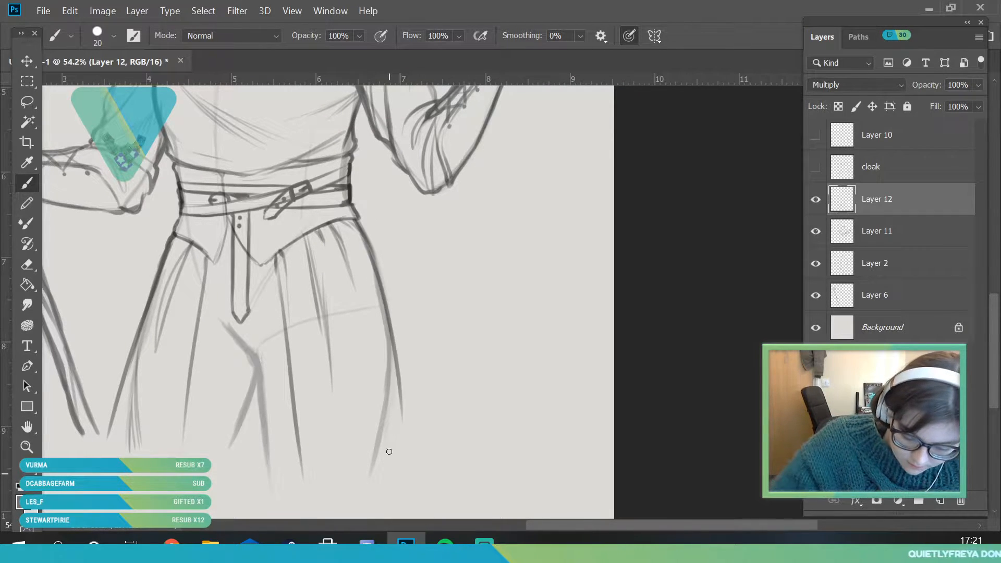
{"action": "left_click_drag", "start_coordinate": [375, 287], "coordinate": [371, 479]}
{"action": "left_click_drag", "start_coordinate": [385, 423], "coordinate": [373, 480]}
{"action": "left_click_drag", "start_coordinate": [388, 421], "coordinate": [379, 488]}
{"action": "left_click_drag", "start_coordinate": [389, 385], "coordinate": [390, 447]}
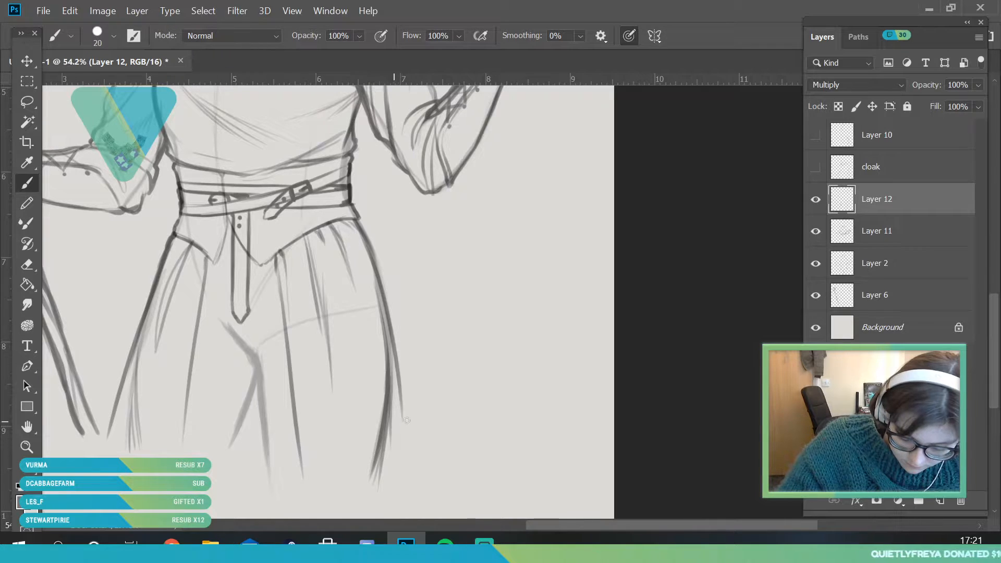
{"action": "left_click_drag", "start_coordinate": [396, 385], "coordinate": [408, 461]}
{"action": "left_click_drag", "start_coordinate": [393, 366], "coordinate": [410, 470]}
{"action": "left_click_drag", "start_coordinate": [381, 308], "coordinate": [395, 371]}
{"action": "left_click_drag", "start_coordinate": [363, 270], "coordinate": [385, 392]}
Double the two long front skirt lines with parallel strokes to form the edges of the skirt's front opening
{"action": "key", "text": "z"}
{"action": "left_click_drag", "start_coordinate": [282, 311], "coordinate": [189, 335]}
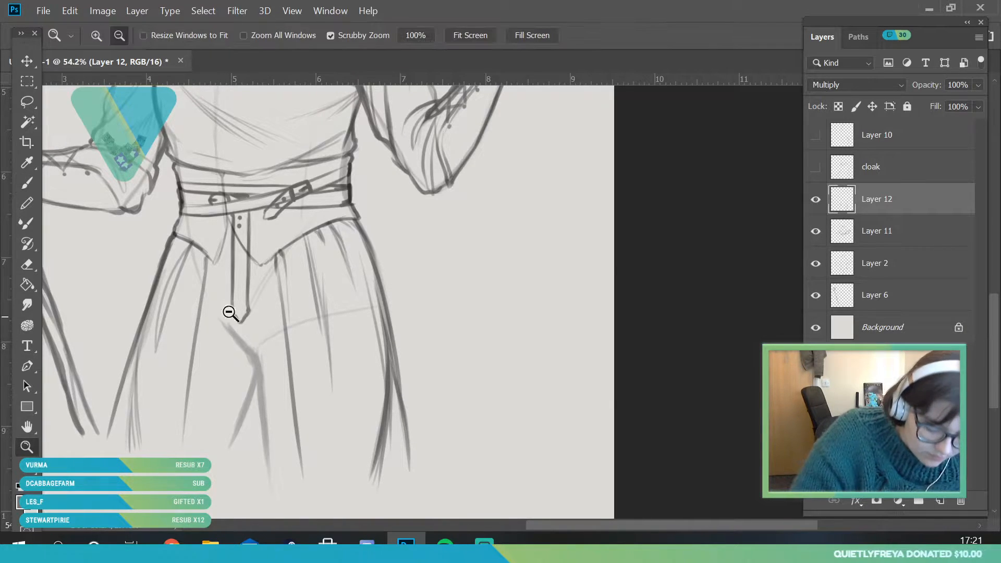
{"action": "mouse_move", "coordinate": [285, 218]}
{"action": "left_mouse_down"}
{"action": "mouse_move", "coordinate": [329, 399]}
{"action": "mouse_move", "coordinate": [286, 407]}
{"action": "mouse_move", "coordinate": [298, 458]}
{"action": "left_mouse_up"}
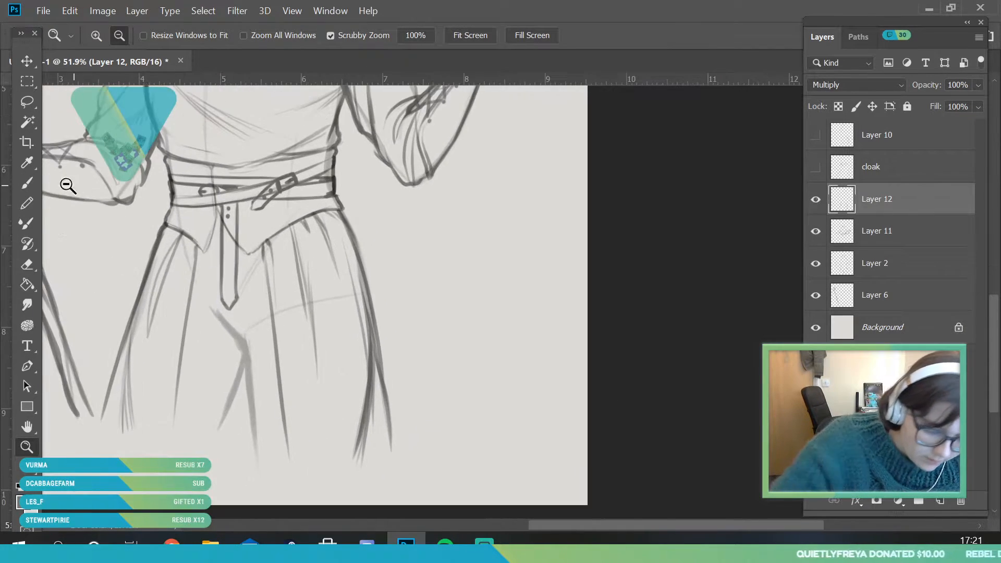
{"action": "left_click", "coordinate": [27, 183]}
{"action": "left_click_drag", "start_coordinate": [167, 423], "coordinate": [182, 286]}
{"action": "left_click_drag", "start_coordinate": [177, 332], "coordinate": [184, 262]}
{"action": "mouse_move", "coordinate": [179, 306]}
{"action": "left_mouse_down"}
{"action": "mouse_move", "coordinate": [189, 235]}
{"action": "mouse_move", "coordinate": [171, 428]}
{"action": "left_mouse_up"}
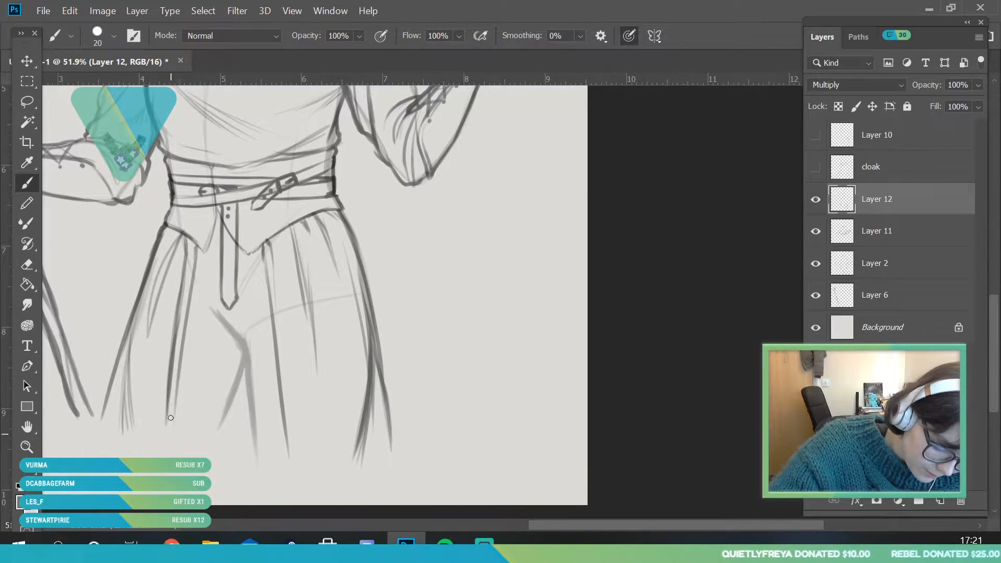
{"action": "left_click_drag", "start_coordinate": [182, 350], "coordinate": [176, 430]}
{"action": "left_click_drag", "start_coordinate": [270, 239], "coordinate": [288, 349]}
{"action": "left_click_drag", "start_coordinate": [277, 297], "coordinate": [296, 435]}
{"action": "left_click_drag", "start_coordinate": [293, 393], "coordinate": [296, 448]}
{"action": "left_click_drag", "start_coordinate": [181, 391], "coordinate": [177, 441]}
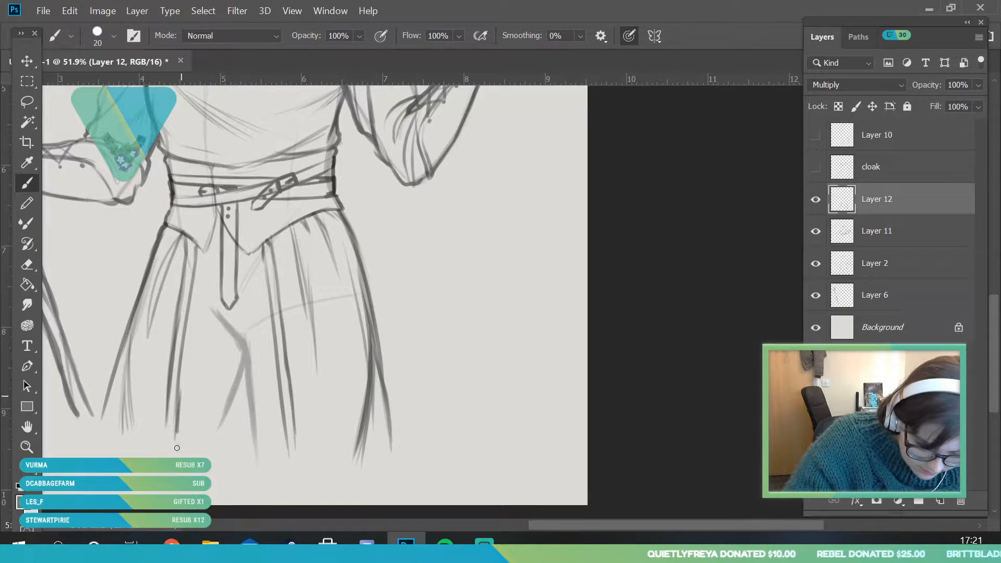
Draw a front panel with a pointed lower end between the skirt's front edges, and add an inner border line along it
{"action": "left_click", "coordinate": [27, 447]}
{"action": "left_click_drag", "start_coordinate": [203, 365], "coordinate": [156, 439]}
{"action": "left_click_drag", "start_coordinate": [235, 340], "coordinate": [241, 349]}
{"action": "left_click_drag", "start_coordinate": [215, 399], "coordinate": [245, 408]}
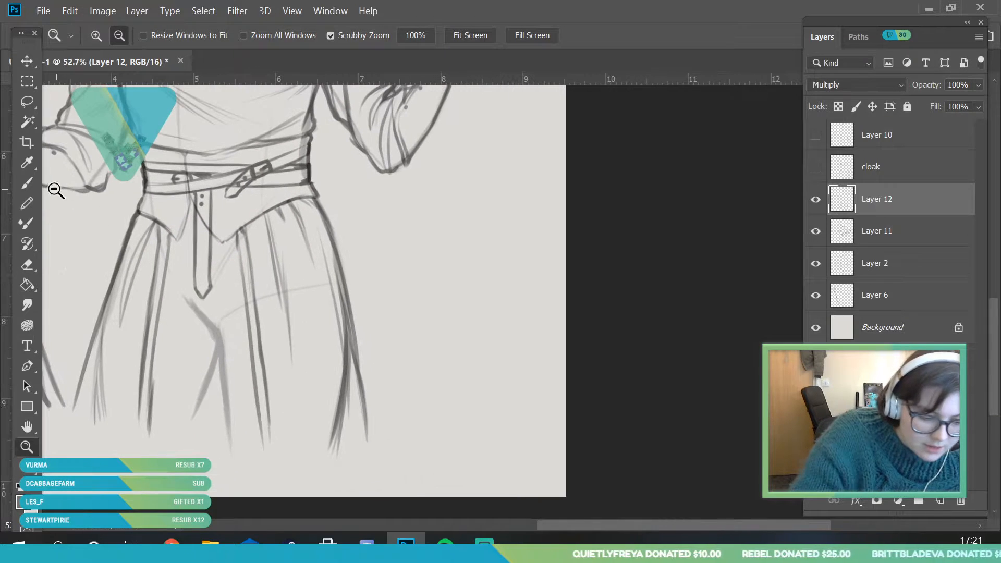
{"action": "left_click", "coordinate": [27, 184]}
{"action": "mouse_move", "coordinate": [162, 320]}
{"action": "left_mouse_down"}
{"action": "mouse_move", "coordinate": [160, 363]}
{"action": "mouse_move", "coordinate": [201, 416]}
{"action": "left_mouse_up"}
{"action": "mouse_move", "coordinate": [159, 376]}
{"action": "left_mouse_down"}
{"action": "mouse_move", "coordinate": [197, 416]}
{"action": "mouse_move", "coordinate": [252, 368]}
{"action": "left_mouse_up"}
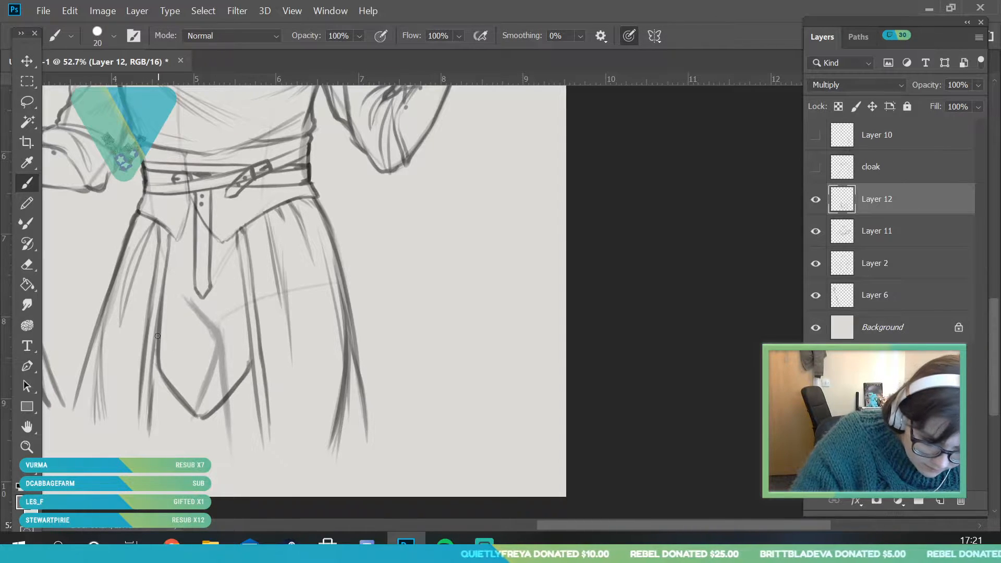
{"action": "mouse_move", "coordinate": [168, 264]}
{"action": "left_mouse_down"}
{"action": "mouse_move", "coordinate": [168, 362]}
{"action": "mouse_move", "coordinate": [193, 402]}
{"action": "mouse_move", "coordinate": [232, 368]}
{"action": "left_mouse_up"}
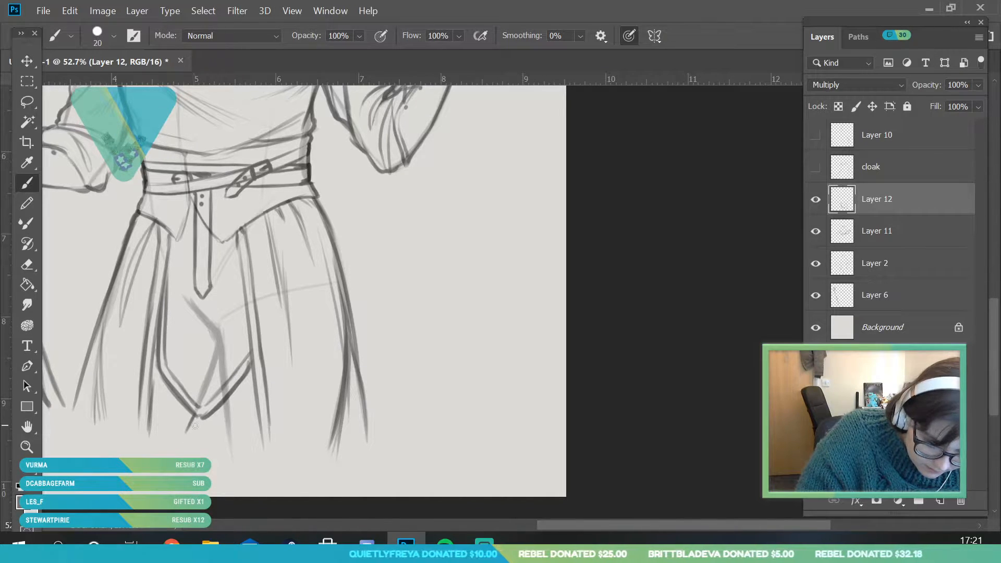
Add a short fold stroke beside the front panel's pointed end, and show the cloak layer and Layer 10 again
{"action": "left_click_drag", "start_coordinate": [226, 399], "coordinate": [231, 439]}
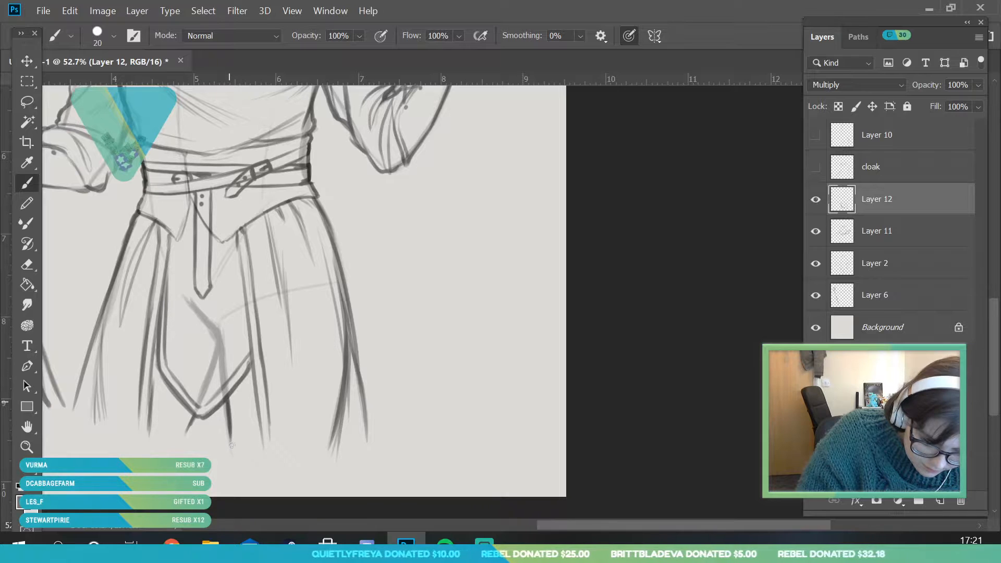
{"action": "key", "text": "z"}
{"action": "left_click_drag", "start_coordinate": [230, 359], "coordinate": [156, 406]}
{"action": "left_click_drag", "start_coordinate": [216, 245], "coordinate": [255, 309]}
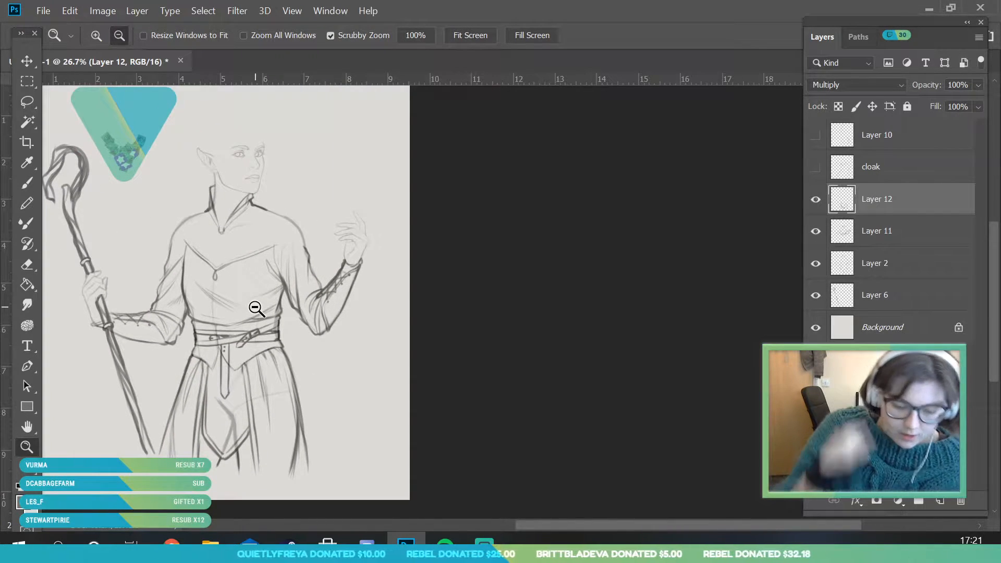
{"action": "left_click", "coordinate": [815, 167]}
{"action": "left_click", "coordinate": [814, 140]}
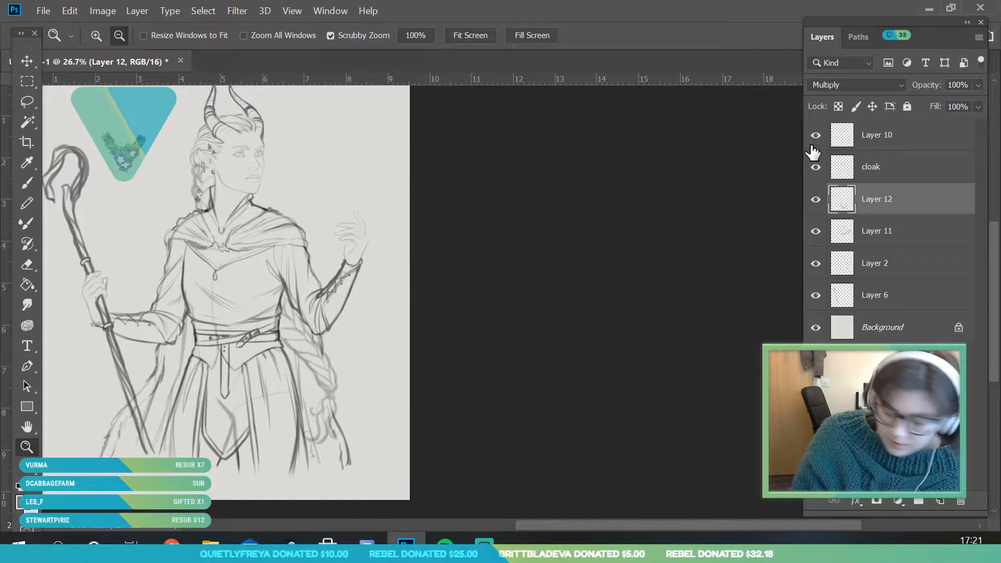
Duplicate Layer 2, which holds the base figure lines, and hide the original layer
{"action": "left_click", "coordinate": [816, 265]}
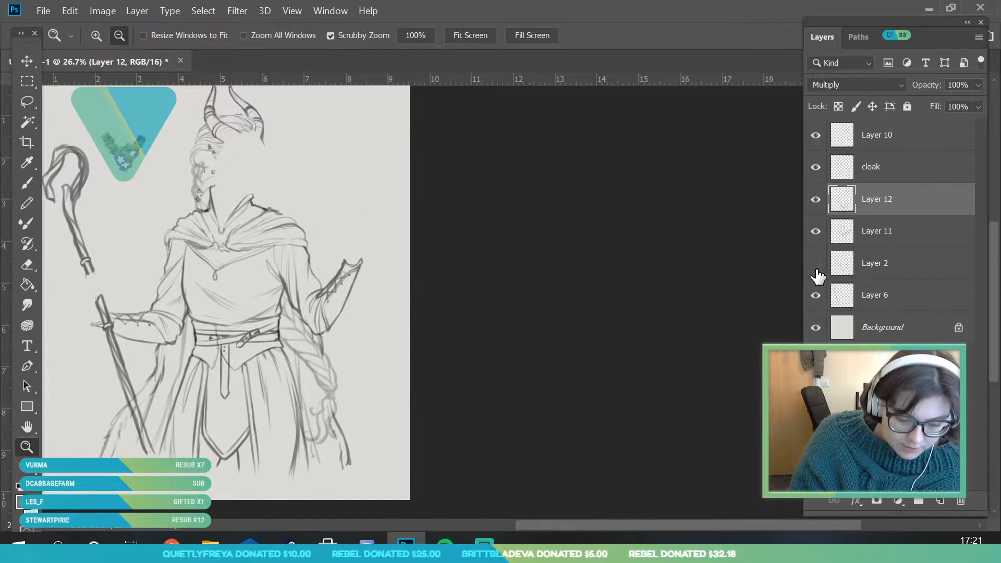
{"action": "left_click", "coordinate": [817, 266]}
{"action": "left_click", "coordinate": [886, 267]}
{"action": "right_click", "coordinate": [886, 267]}
{"action": "left_click", "coordinate": [734, 84]}
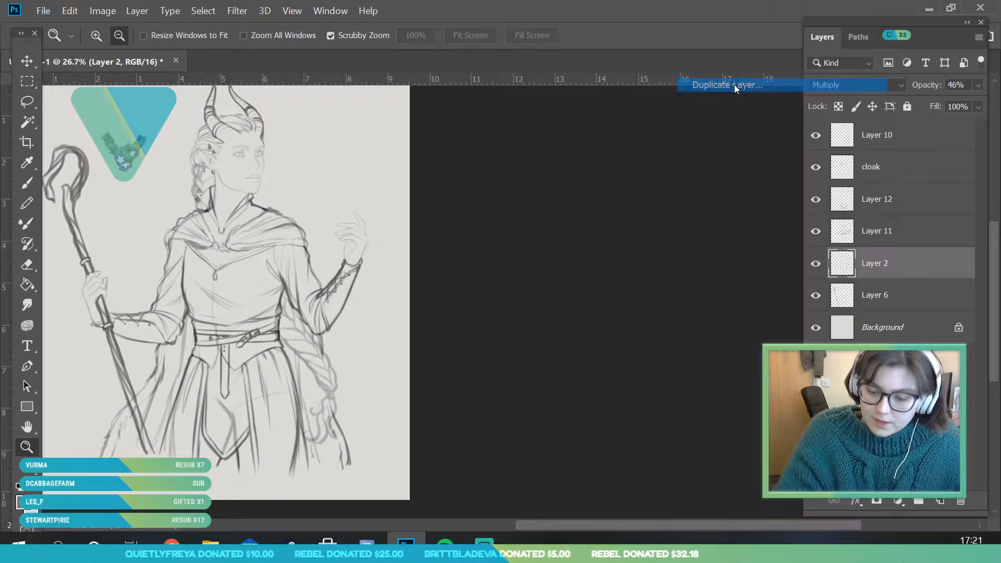
{"action": "key", "text": "Return"}
{"action": "left_click", "coordinate": [814, 295]}
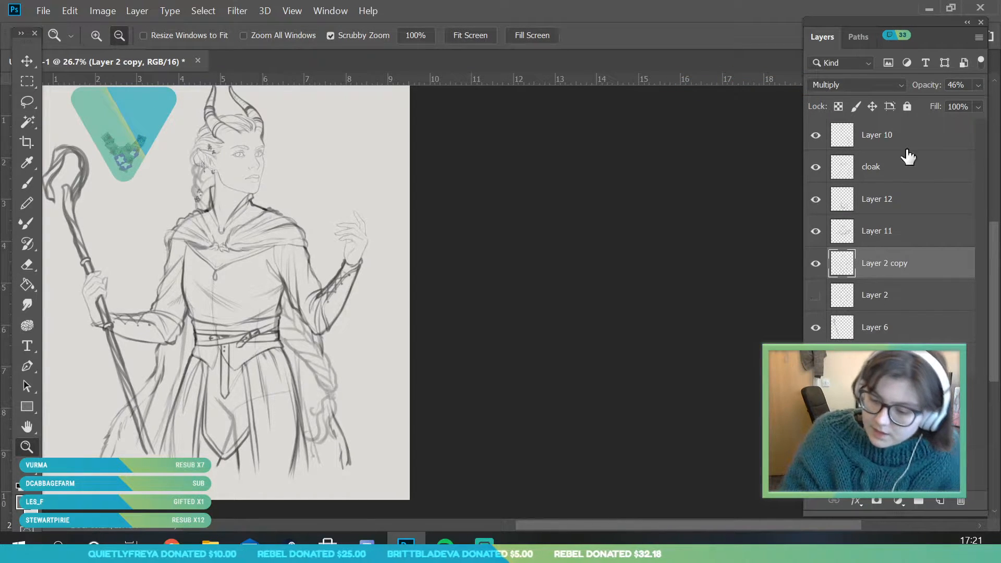
Set Layer 2 copy to 100% opacity and erase its body lines under the skirt and belts with a 111 px eraser
{"action": "left_click", "coordinate": [979, 86]}
{"action": "key", "text": "0"}
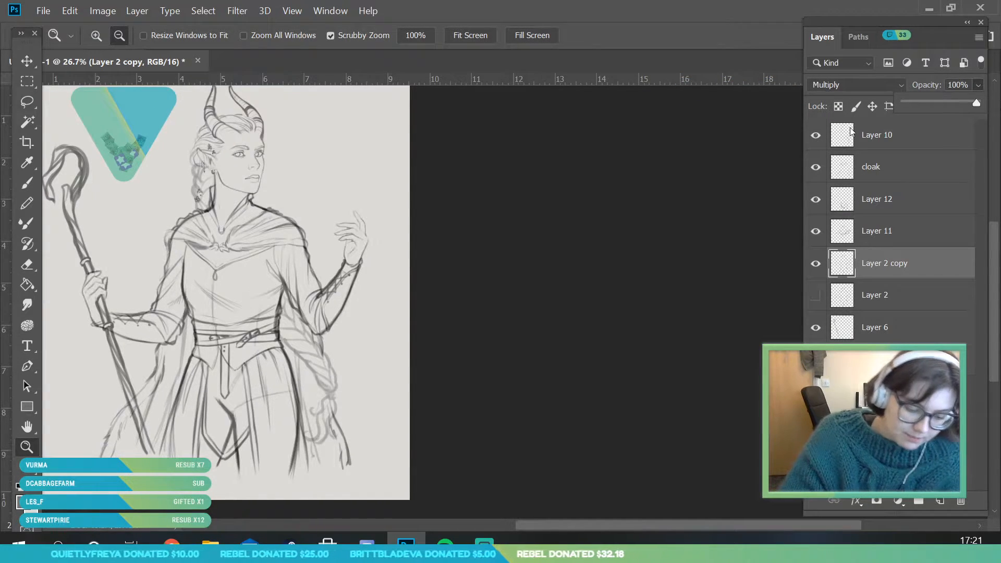
{"action": "left_click", "coordinate": [27, 264]}
{"action": "left_click", "coordinate": [114, 37]}
{"action": "left_click", "coordinate": [141, 84]}
{"action": "left_click", "coordinate": [320, 179]}
{"action": "mouse_move", "coordinate": [228, 413]}
{"action": "left_mouse_down"}
{"action": "mouse_move", "coordinate": [230, 441]}
{"action": "mouse_move", "coordinate": [241, 427]}
{"action": "mouse_move", "coordinate": [180, 397]}
{"action": "mouse_move", "coordinate": [197, 365]}
{"action": "left_mouse_up"}
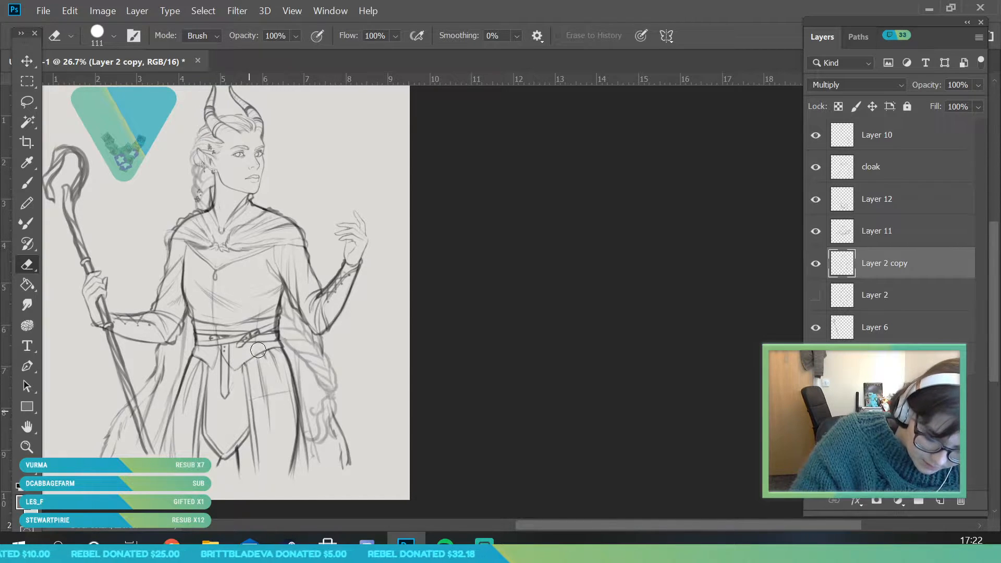
{"action": "left_click_drag", "start_coordinate": [280, 400], "coordinate": [293, 457]}
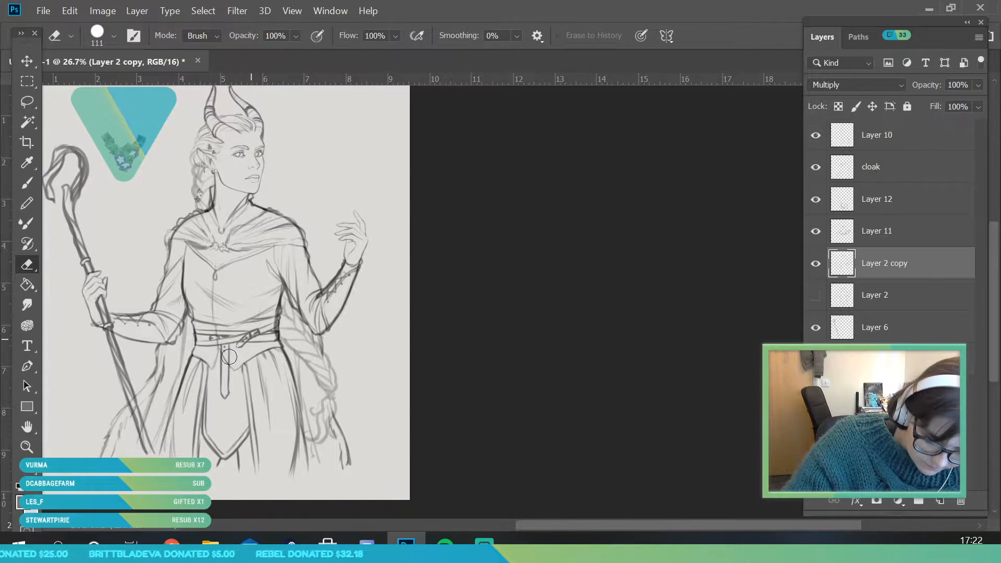
{"action": "left_click_drag", "start_coordinate": [270, 319], "coordinate": [271, 341]}
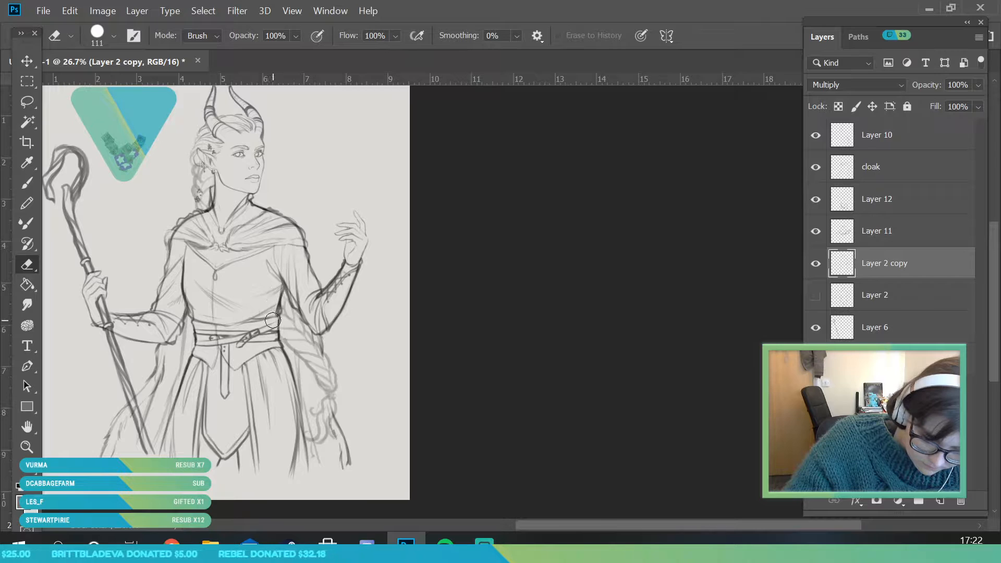
Erase the base body lines of Layer 2 copy that show through the bodice, the cloak's shoulders and both sleeves
{"action": "mouse_move", "coordinate": [199, 304]}
{"action": "left_mouse_down"}
{"action": "mouse_move", "coordinate": [189, 284]}
{"action": "mouse_move", "coordinate": [160, 310]}
{"action": "mouse_move", "coordinate": [183, 229]}
{"action": "mouse_move", "coordinate": [208, 220]}
{"action": "left_mouse_up"}
{"action": "mouse_move", "coordinate": [304, 226]}
{"action": "left_mouse_down"}
{"action": "mouse_move", "coordinate": [258, 206]}
{"action": "mouse_move", "coordinate": [282, 211]}
{"action": "mouse_move", "coordinate": [307, 240]}
{"action": "left_mouse_up"}
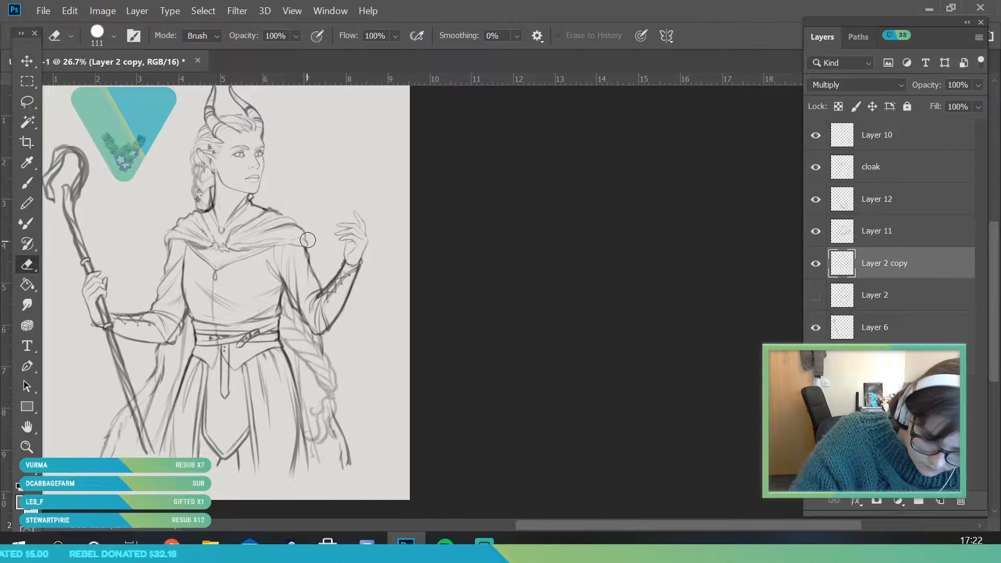
{"action": "left_click_drag", "start_coordinate": [299, 295], "coordinate": [315, 323]}
{"action": "mouse_move", "coordinate": [303, 251]}
{"action": "left_mouse_down"}
{"action": "mouse_move", "coordinate": [330, 299]}
{"action": "mouse_move", "coordinate": [337, 268]}
{"action": "left_mouse_up"}
{"action": "mouse_move", "coordinate": [164, 314]}
{"action": "left_mouse_down"}
{"action": "mouse_move", "coordinate": [131, 315]}
{"action": "mouse_move", "coordinate": [146, 302]}
{"action": "left_mouse_up"}
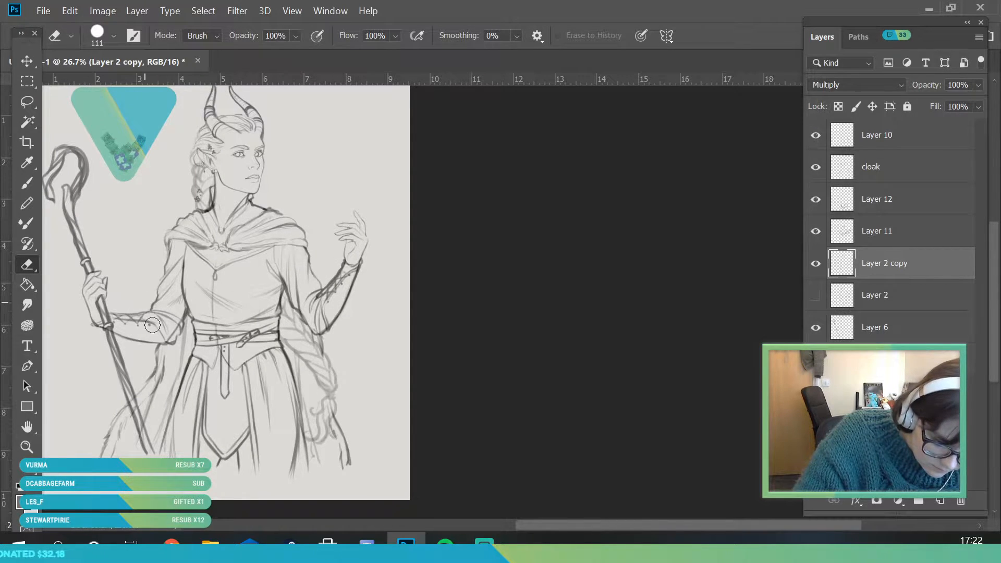
{"action": "mouse_move", "coordinate": [292, 219]}
{"action": "left_mouse_down"}
{"action": "mouse_move", "coordinate": [253, 205]}
{"action": "mouse_move", "coordinate": [209, 224]}
{"action": "mouse_move", "coordinate": [207, 209]}
{"action": "left_mouse_up"}
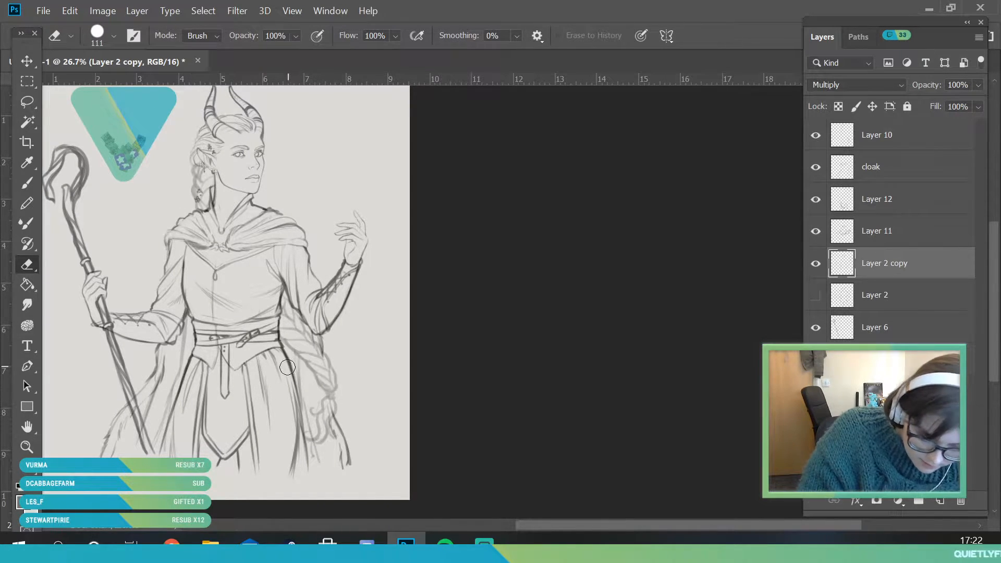
Toggle Layer 2 copy to find leftover body lines, and erase those around the long braid and skirt edge
{"action": "left_click", "coordinate": [815, 263]}
{"action": "left_click", "coordinate": [815, 263]}
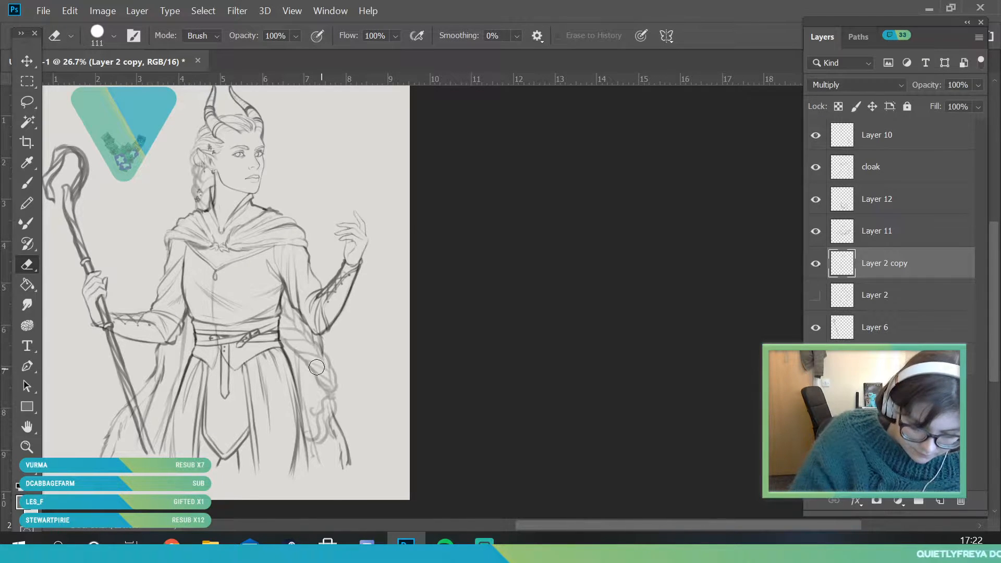
{"action": "left_click_drag", "start_coordinate": [334, 369], "coordinate": [294, 396]}
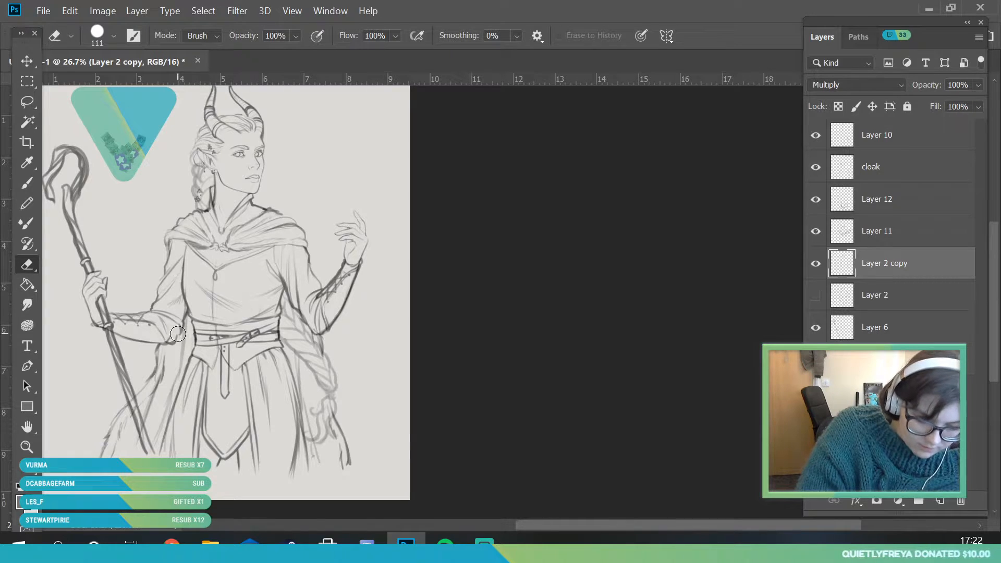
{"action": "left_click", "coordinate": [816, 264]}
{"action": "left_click", "coordinate": [816, 266]}
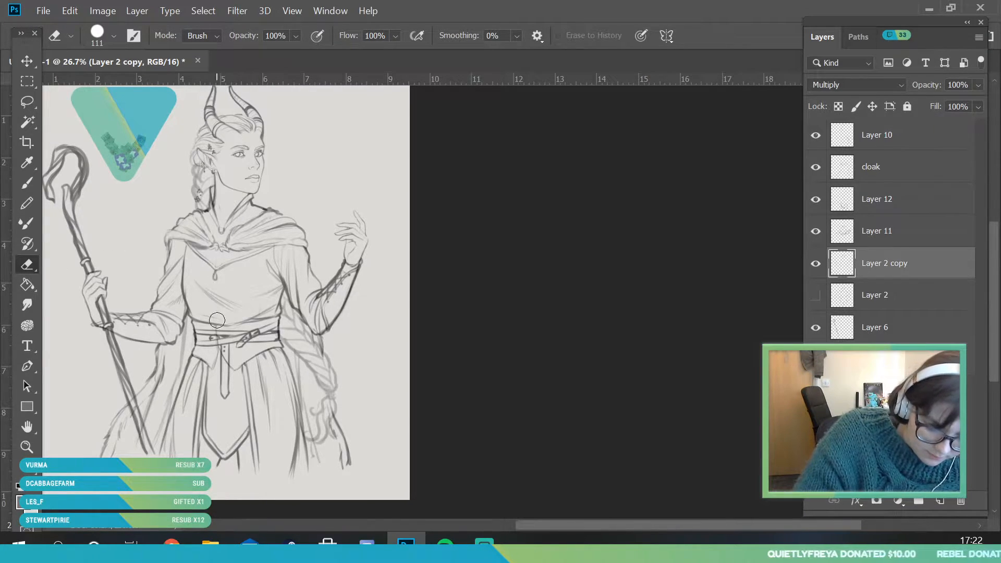
Lower the opacity of the staff's Layer 6 to 78% and move it directly above the hidden Layer 2
{"action": "key", "text": "z"}
{"action": "left_click", "coordinate": [290, 383], "text": "alt"}
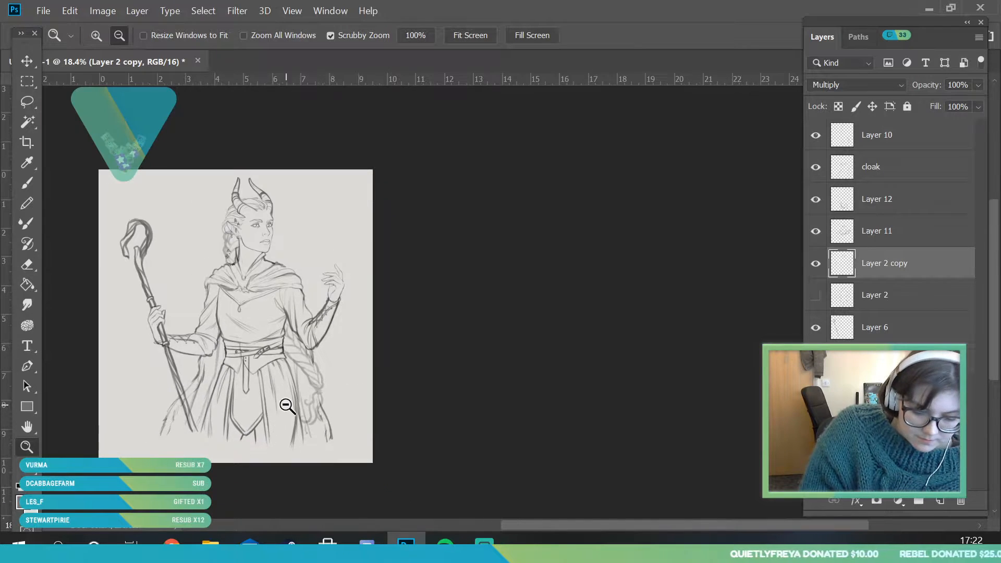
{"action": "left_click_drag", "start_coordinate": [272, 409], "coordinate": [326, 425]}
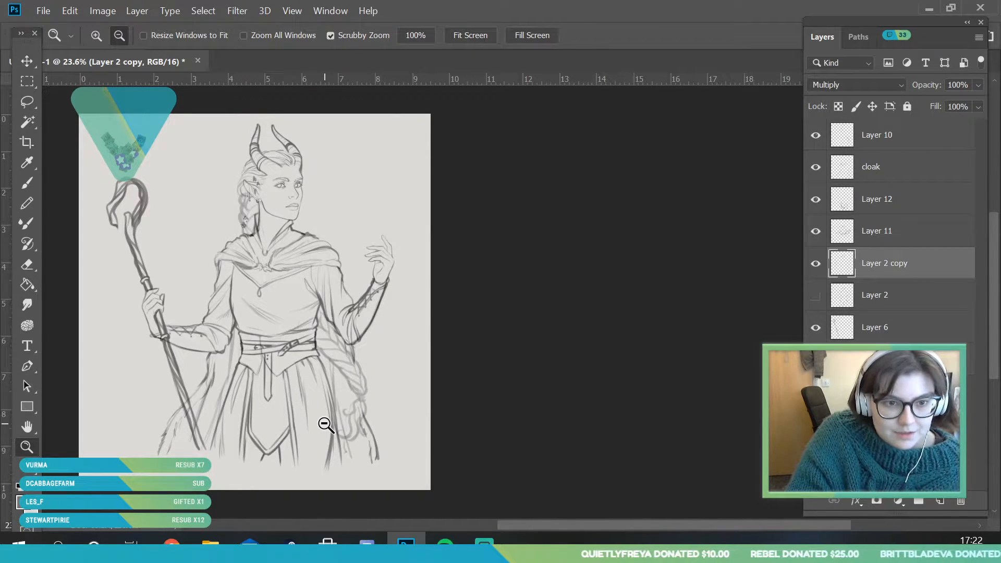
{"action": "left_click_drag", "start_coordinate": [337, 291], "coordinate": [373, 381]}
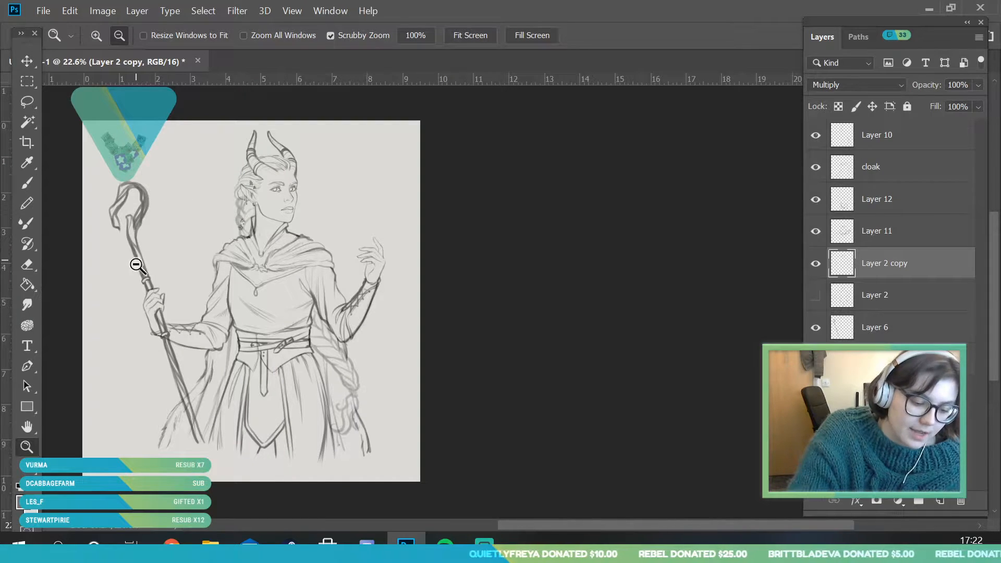
{"action": "left_click", "coordinate": [815, 295]}
{"action": "left_click", "coordinate": [815, 295]}
{"action": "left_click", "coordinate": [815, 327]}
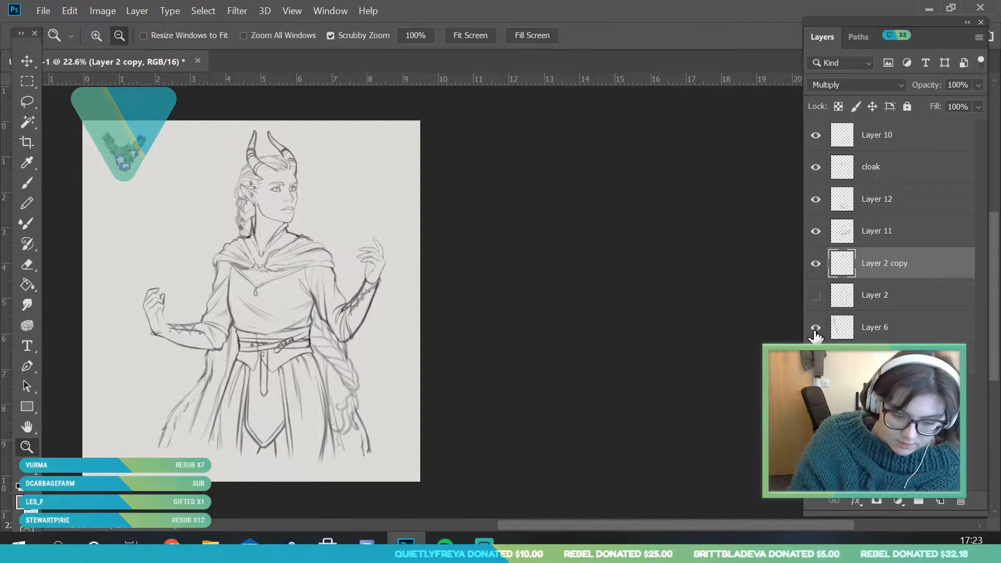
{"action": "left_click", "coordinate": [886, 327]}
{"action": "left_click_drag", "start_coordinate": [957, 104], "coordinate": [960, 104]}
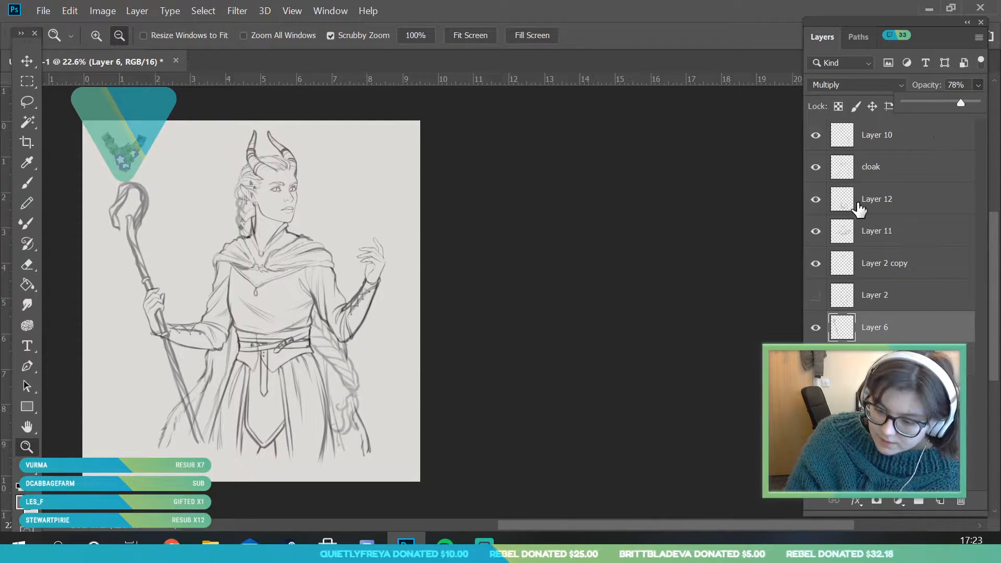
{"action": "left_click_drag", "start_coordinate": [887, 329], "coordinate": [822, 276]}
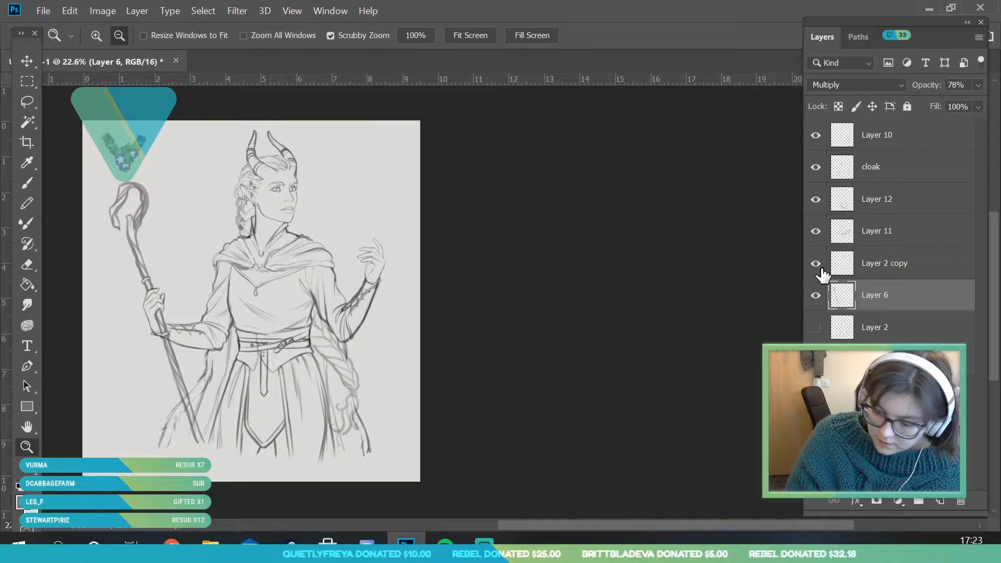
Toggle the outfit and cloak layers to compare their lines, and lower the cloak layer's opacity to 73%
{"action": "left_click", "coordinate": [819, 266]}
{"action": "left_click", "coordinate": [819, 264]}
{"action": "left_click", "coordinate": [815, 202]}
{"action": "left_click", "coordinate": [815, 202]}
{"action": "left_click", "coordinate": [816, 172]}
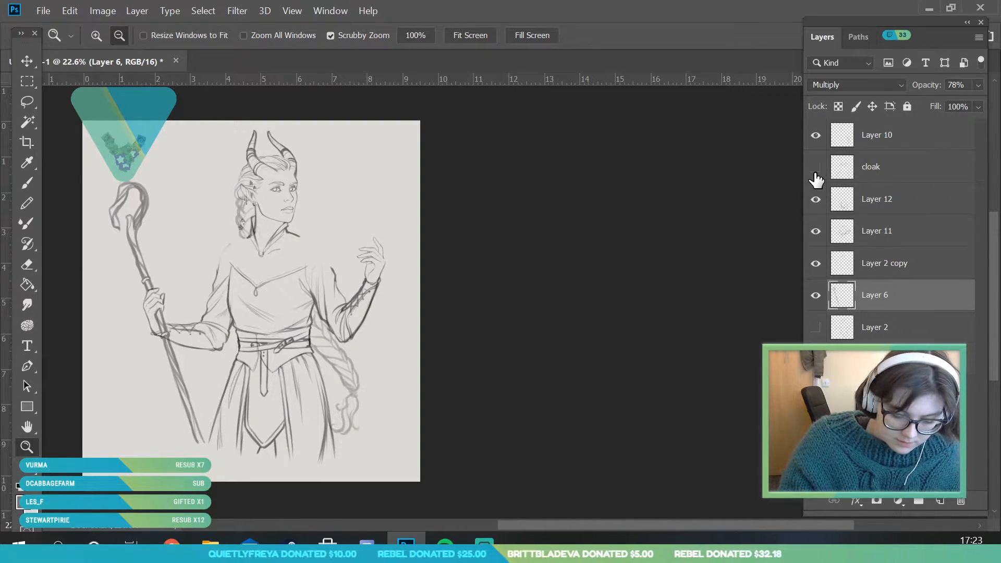
{"action": "left_click", "coordinate": [865, 183]}
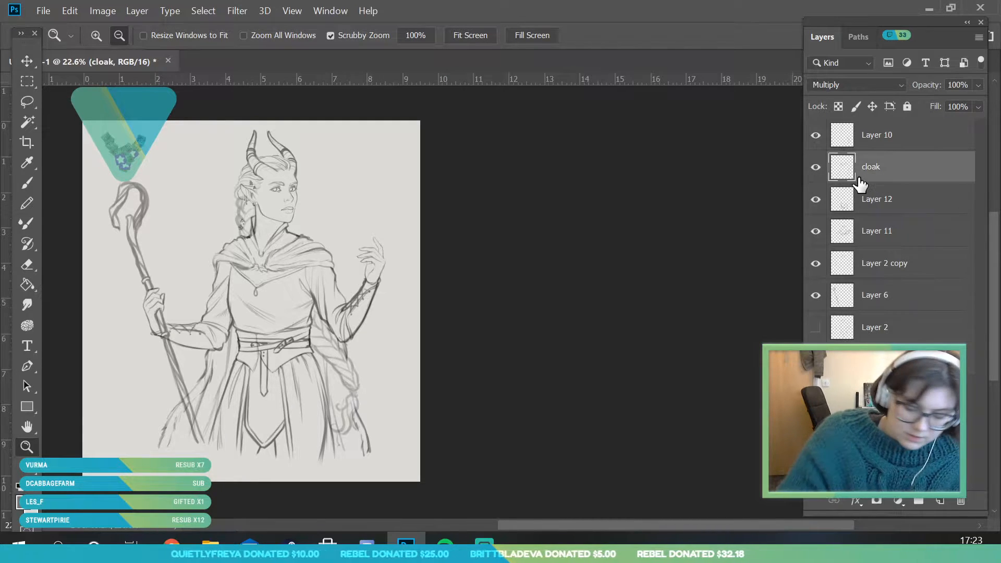
{"action": "left_click", "coordinate": [36, 272]}
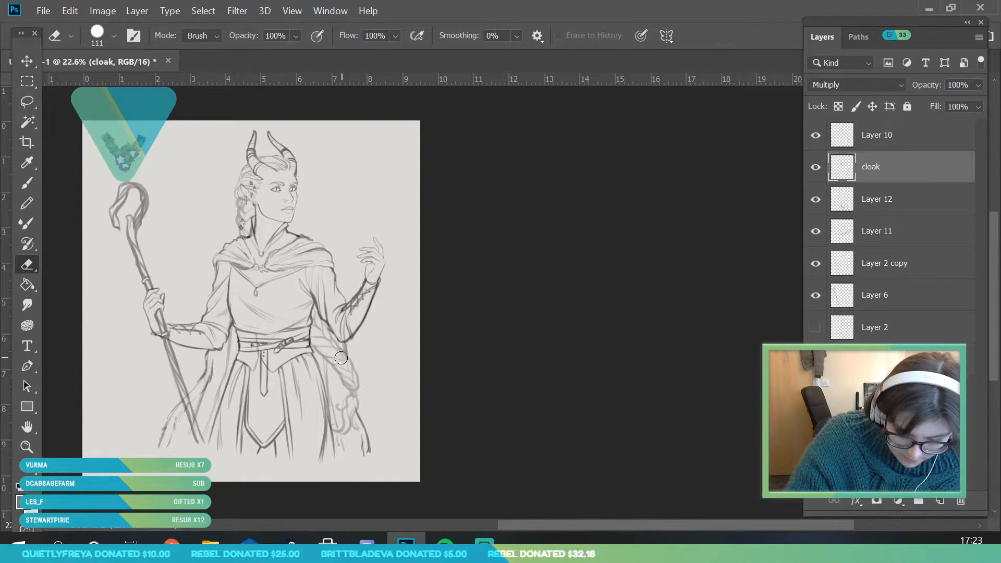
{"action": "right_click", "coordinate": [396, 463]}
{"action": "left_click", "coordinate": [817, 169]}
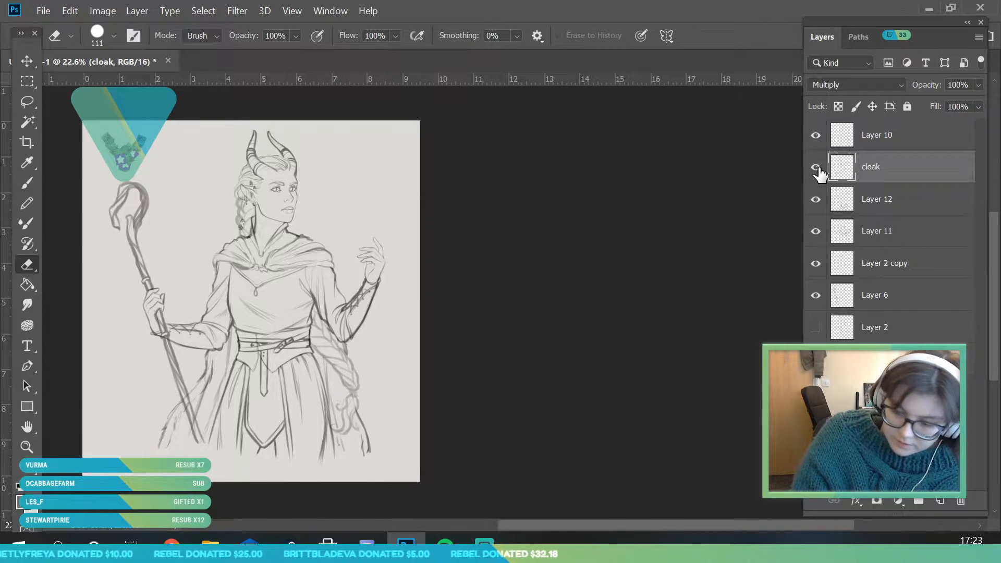
{"action": "left_click", "coordinate": [816, 168]}
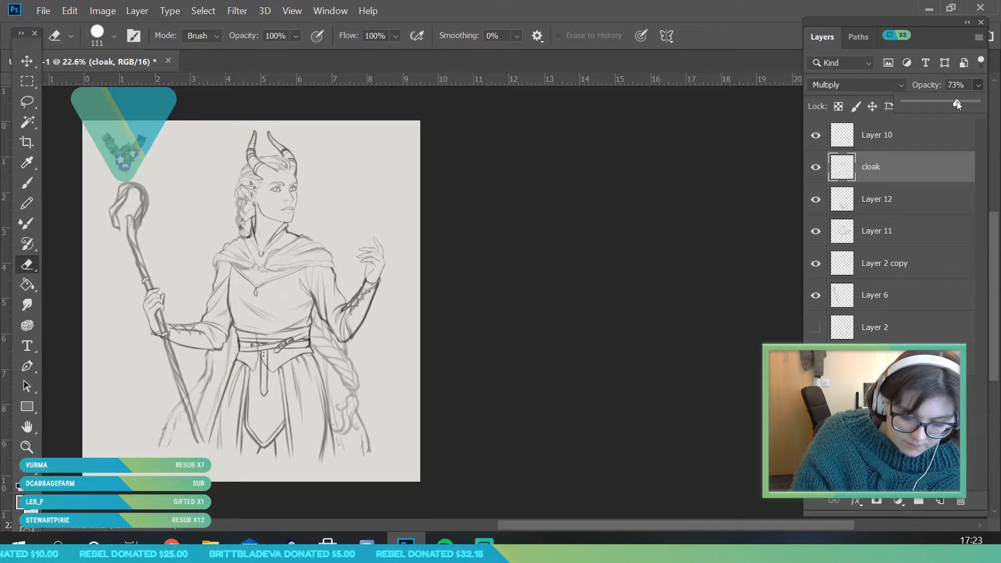
Toggle Layer 11 to check which lines it holds, and make the skirt's Layer 12 active for erasing
{"action": "left_click", "coordinate": [816, 235]}
{"action": "left_click", "coordinate": [816, 236]}
{"action": "left_click", "coordinate": [816, 236]}
{"action": "left_click", "coordinate": [882, 200]}
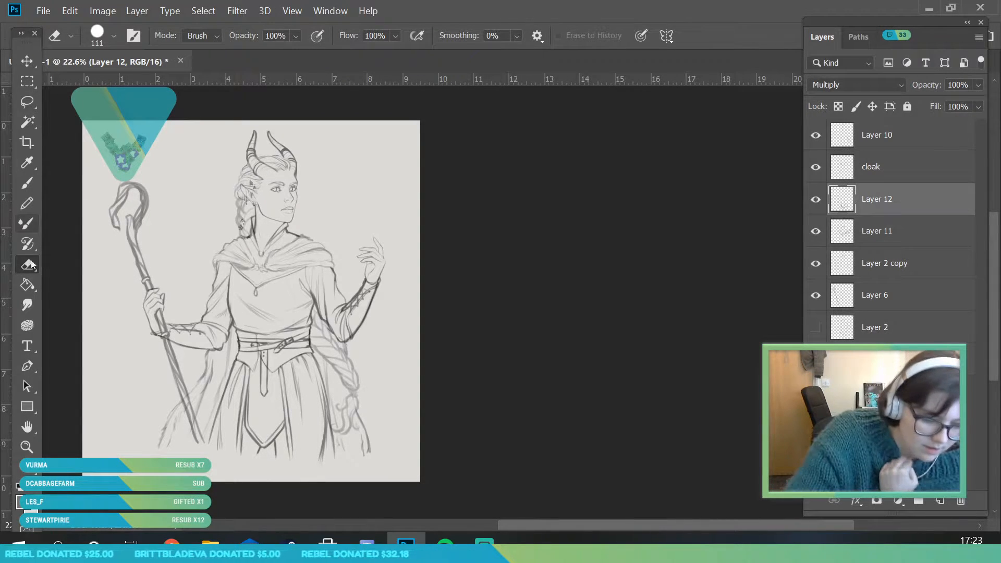
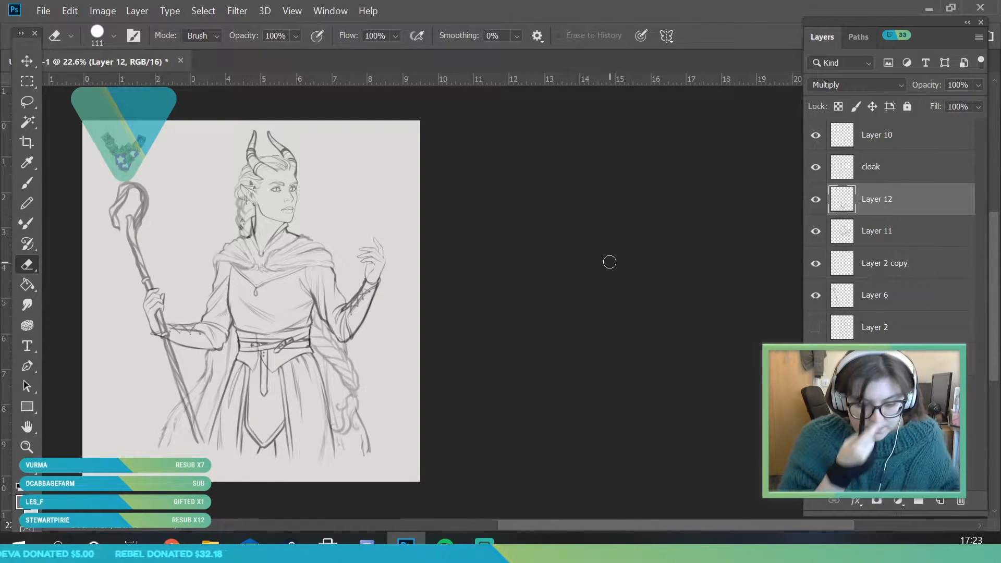
Group the sketch layers from Layer 10 down to Layer 6, and toggle the group's visibility to check its content
{"action": "left_click", "coordinate": [815, 136]}
{"action": "left_click", "coordinate": [815, 135]}
{"action": "left_click", "coordinate": [866, 149]}
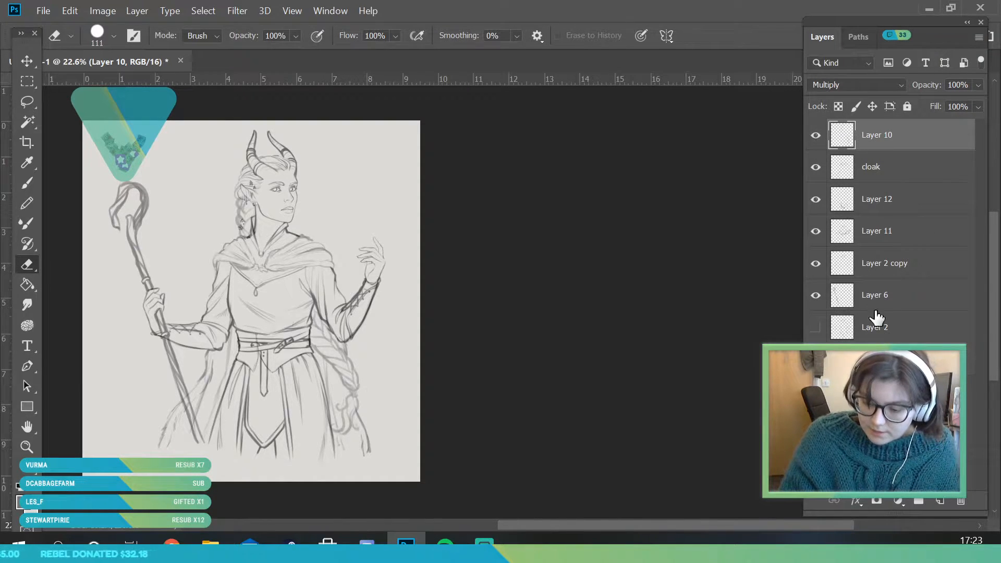
{"action": "left_click", "coordinate": [870, 309], "text": "shift"}
{"action": "left_click_drag", "start_coordinate": [919, 508], "coordinate": [918, 508]}
{"action": "left_click", "coordinate": [815, 129]}
{"action": "left_click", "coordinate": [815, 129]}
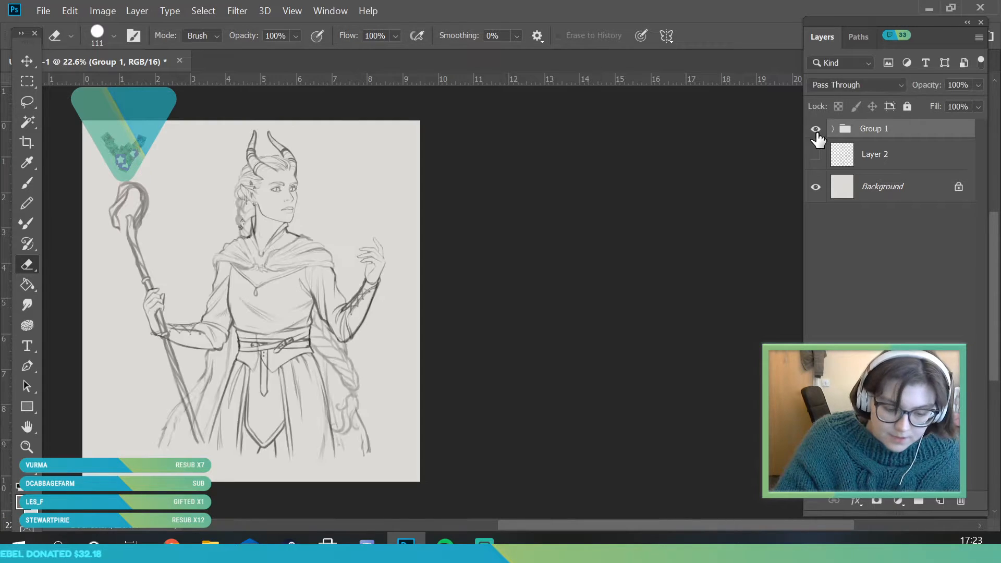
Merge the sketch group into a single layer and set its blending mode to Multiply
{"action": "right_click", "coordinate": [887, 134]}
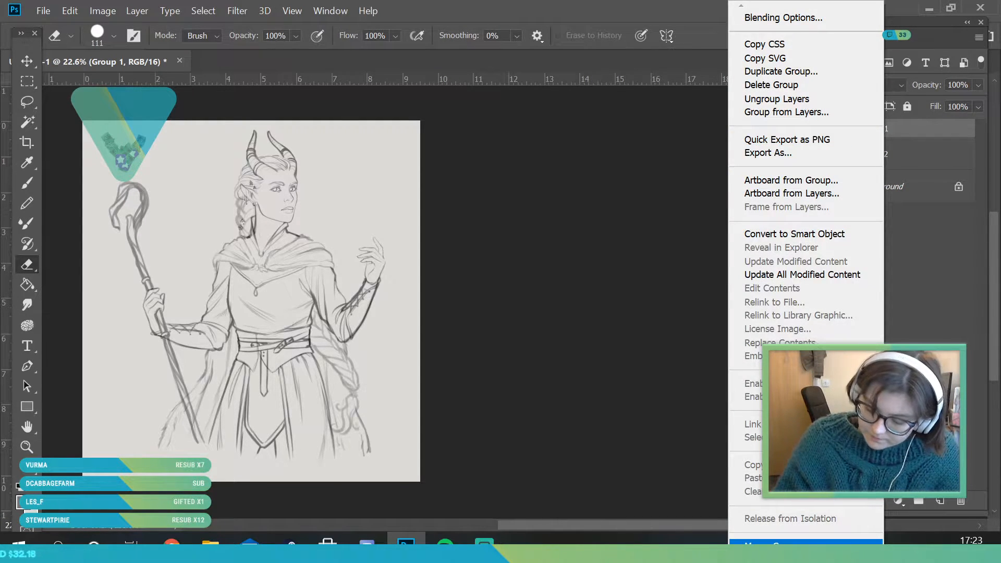
{"action": "key", "text": "Escape"}
{"action": "left_click", "coordinate": [870, 87]}
{"action": "scroll", "coordinate": [866, 156], "scroll_direction": "up", "scroll_amount": 2}
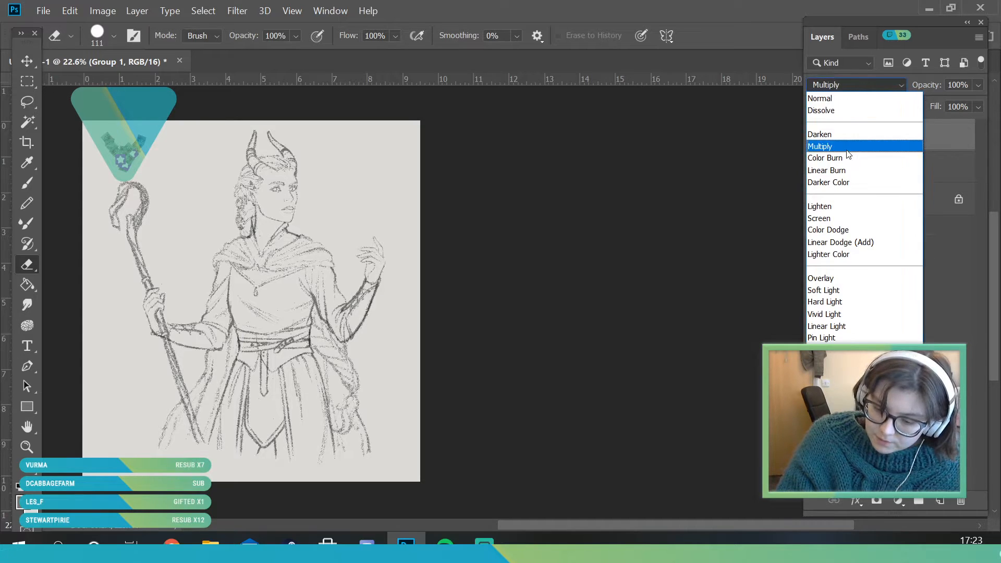
{"action": "left_click", "coordinate": [886, 145]}
Toggle Layer 2 to compare its body lines with the merged sketch, and examine the whole figure
{"action": "left_click", "coordinate": [817, 168]}
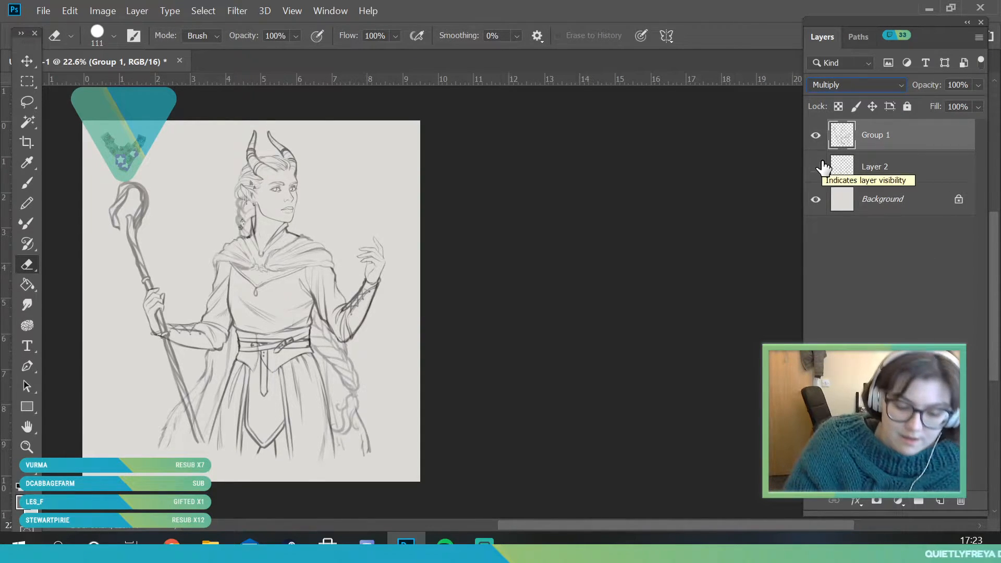
{"action": "left_click", "coordinate": [869, 175]}
{"action": "left_click", "coordinate": [816, 171]}
{"action": "left_click", "coordinate": [816, 171]}
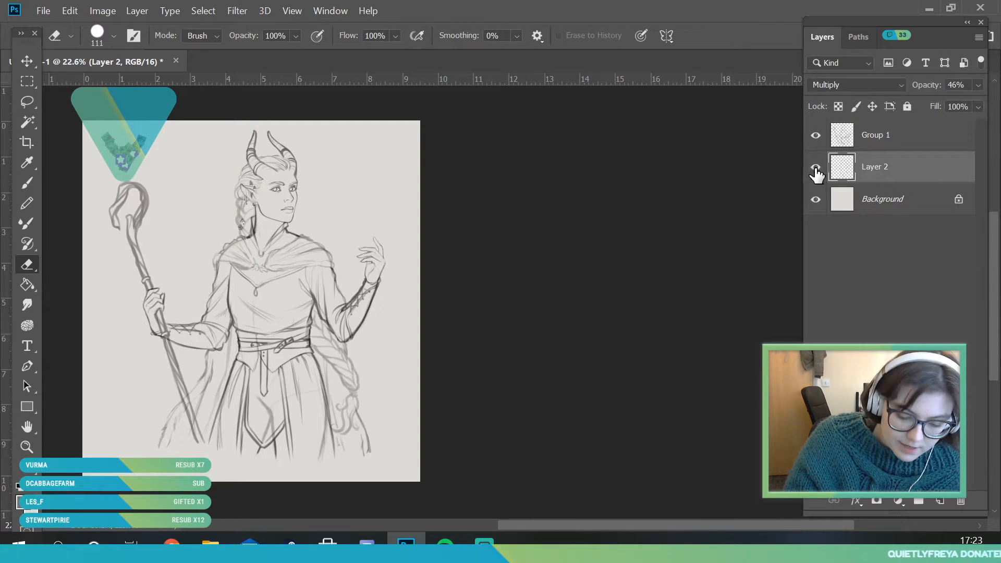
{"action": "left_click", "coordinate": [27, 426]}
{"action": "left_click", "coordinate": [34, 452]}
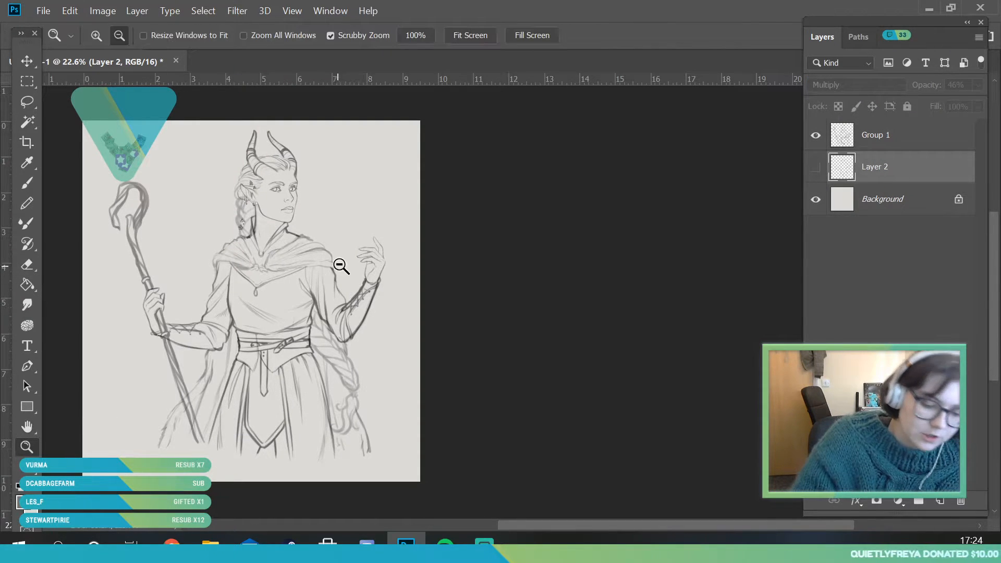
{"action": "left_click_drag", "start_coordinate": [338, 265], "coordinate": [289, 233]}
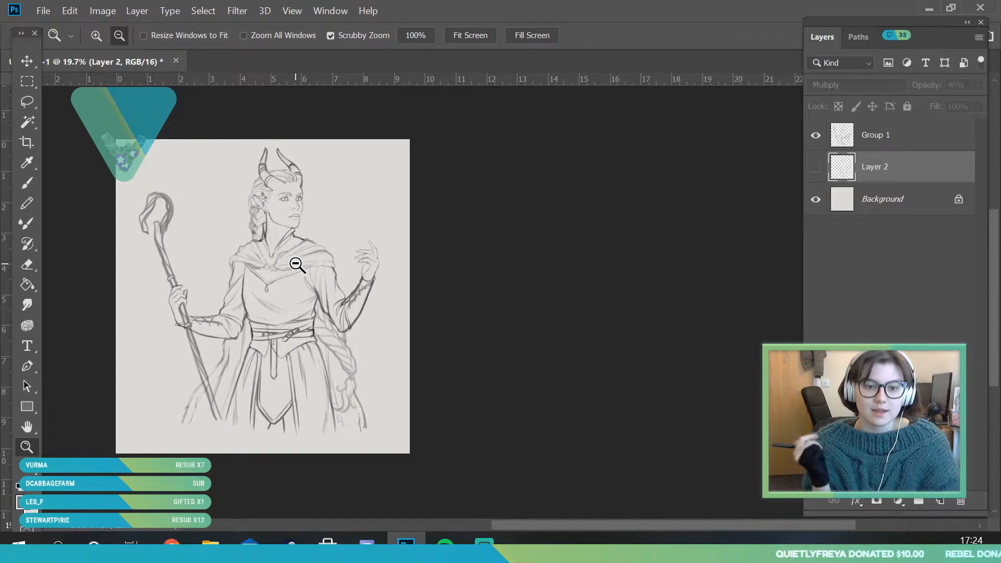
{"action": "left_click_drag", "start_coordinate": [360, 241], "coordinate": [323, 276]}
{"action": "left_click_drag", "start_coordinate": [360, 238], "coordinate": [306, 216]}
{"action": "key", "text": "v"}
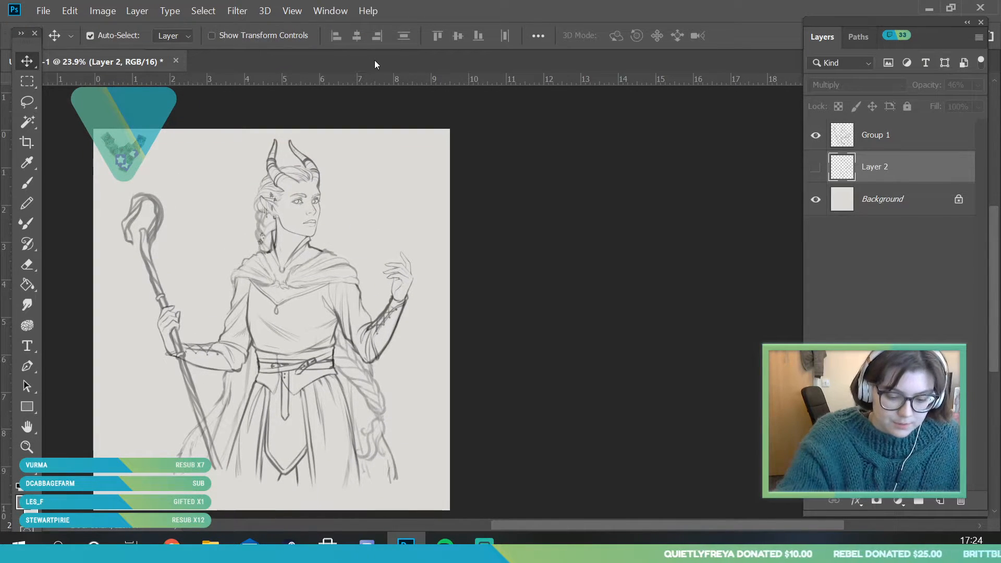
Make the merged Group 1 layer active and flip the whole canvas horizontally to check the face
{"action": "left_click", "coordinate": [918, 142]}
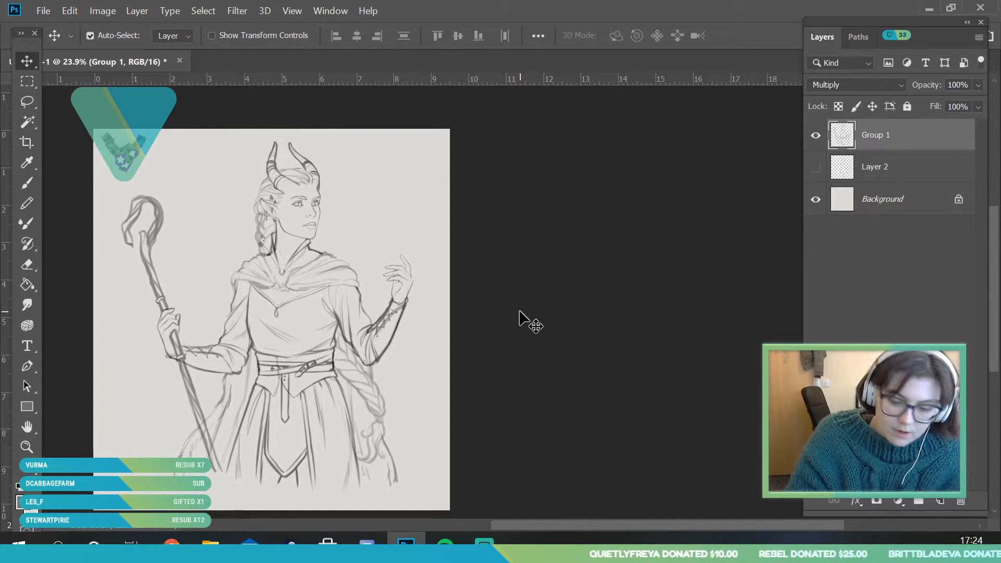
{"action": "left_click", "coordinate": [27, 446]}
{"action": "left_click_drag", "start_coordinate": [323, 241], "coordinate": [300, 205]}
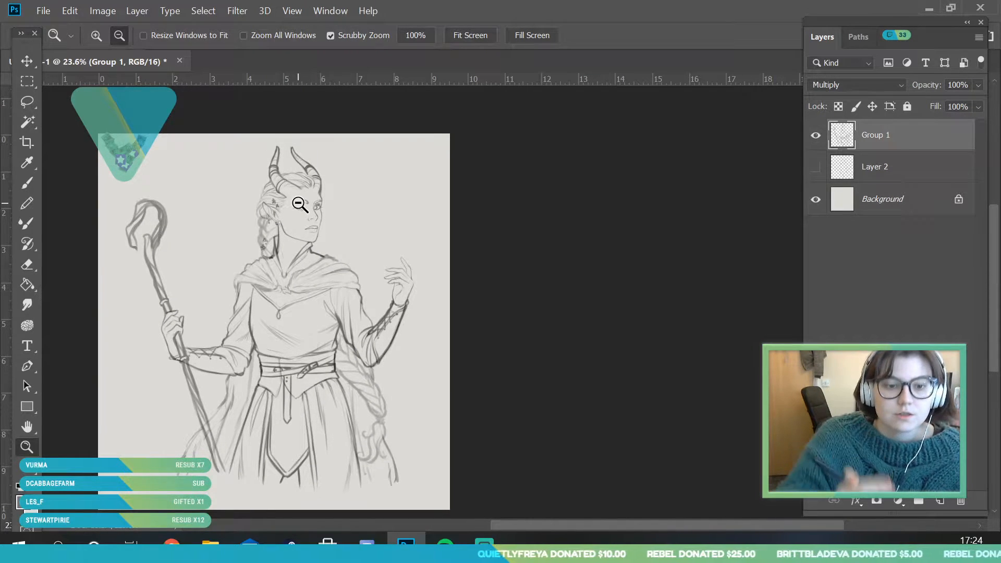
{"action": "mouse_move", "coordinate": [358, 226]}
{"action": "left_mouse_down"}
{"action": "mouse_move", "coordinate": [340, 253]}
{"action": "mouse_move", "coordinate": [366, 302]}
{"action": "mouse_move", "coordinate": [325, 233]}
{"action": "mouse_move", "coordinate": [398, 150]}
{"action": "mouse_move", "coordinate": [412, 225]}
{"action": "mouse_move", "coordinate": [395, 283]}
{"action": "left_mouse_up"}
{"action": "mouse_move", "coordinate": [410, 320]}
{"action": "left_mouse_down"}
{"action": "mouse_move", "coordinate": [384, 231]}
{"action": "mouse_move", "coordinate": [392, 246]}
{"action": "left_mouse_up"}
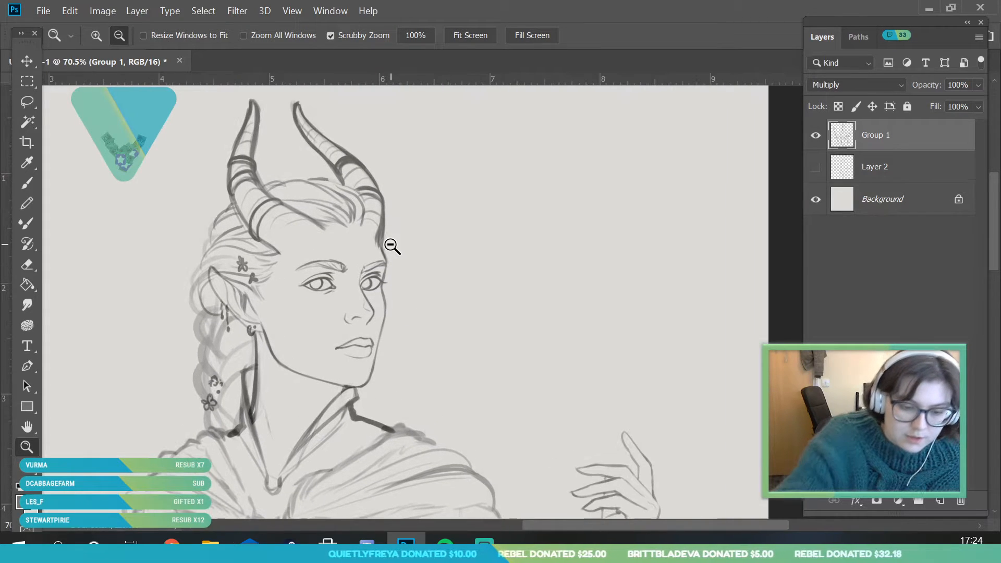
{"action": "left_click", "coordinate": [237, 16]}
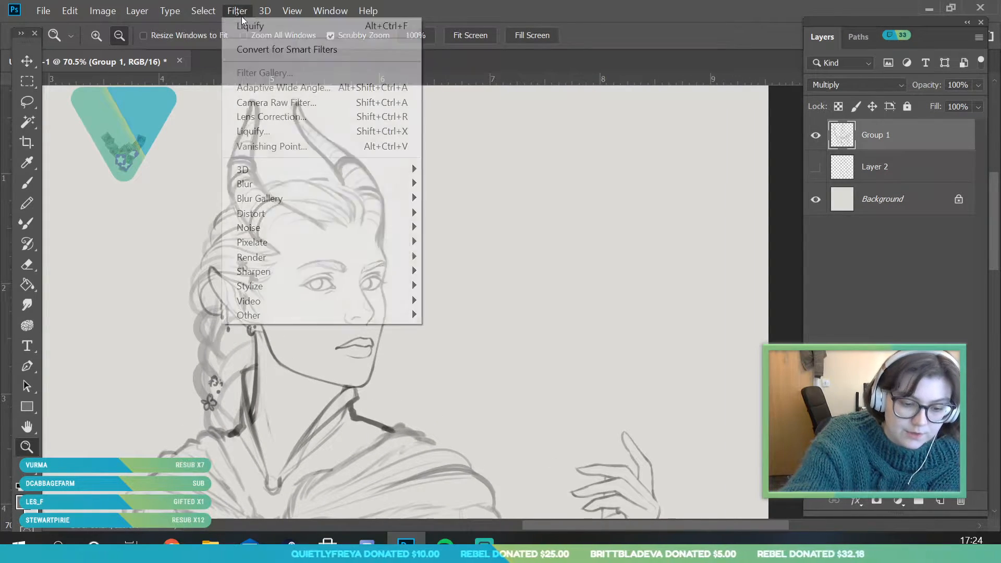
{"action": "mouse_move", "coordinate": [95, 18]}
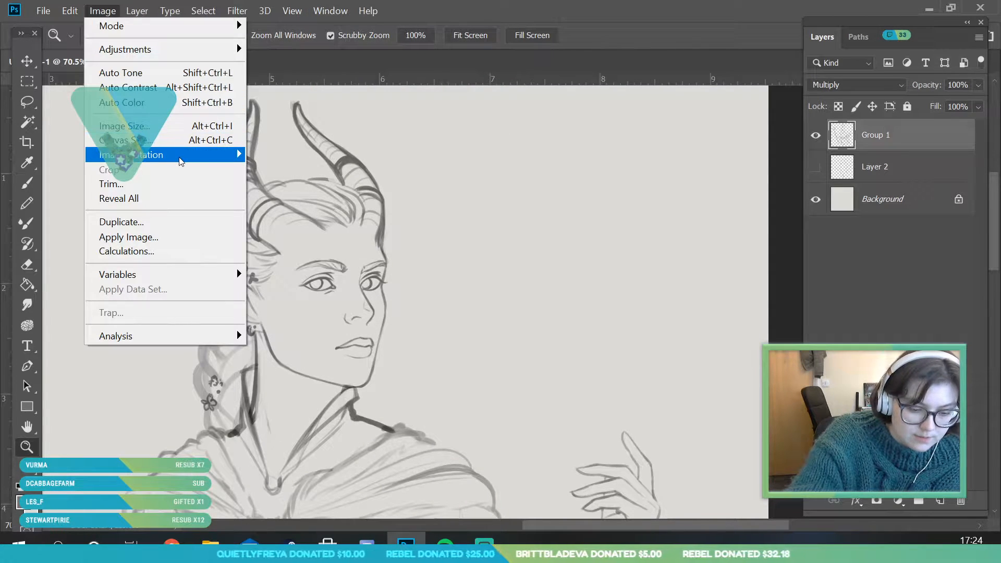
{"action": "mouse_move", "coordinate": [157, 155]}
{"action": "left_click", "coordinate": [313, 222]}
Set the brush size to 12 px and retouch the outer face contour beside the far eye
{"action": "left_click_drag", "start_coordinate": [212, 290], "coordinate": [198, 362]}
{"action": "left_click_drag", "start_coordinate": [102, 292], "coordinate": [141, 345]}
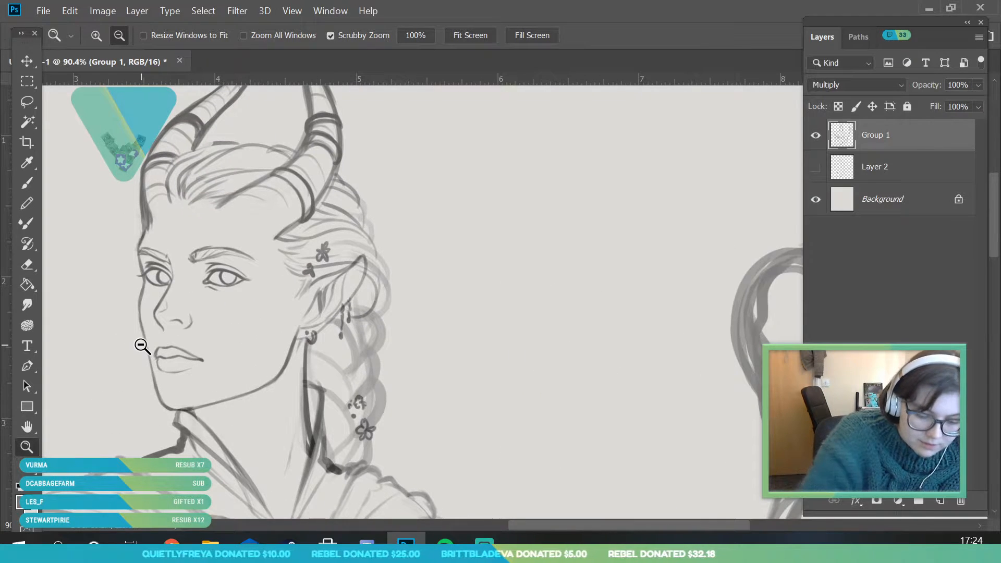
{"action": "left_click_drag", "start_coordinate": [114, 406], "coordinate": [125, 409]}
{"action": "left_click_drag", "start_coordinate": [110, 295], "coordinate": [138, 302]}
{"action": "left_click", "coordinate": [28, 183]}
{"action": "left_click", "coordinate": [114, 36]}
{"action": "left_click", "coordinate": [93, 87]}
{"action": "left_click", "coordinate": [404, 359]}
{"action": "left_click_drag", "start_coordinate": [166, 250], "coordinate": [157, 301]}
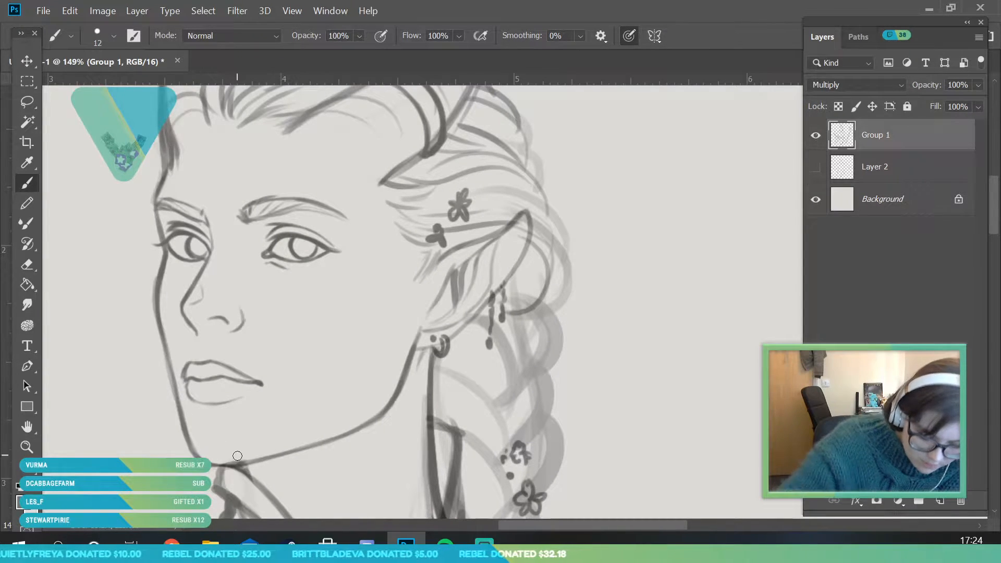
Set the eraser size to 25 px for cleaning up the face lines
{"action": "key", "text": "e"}
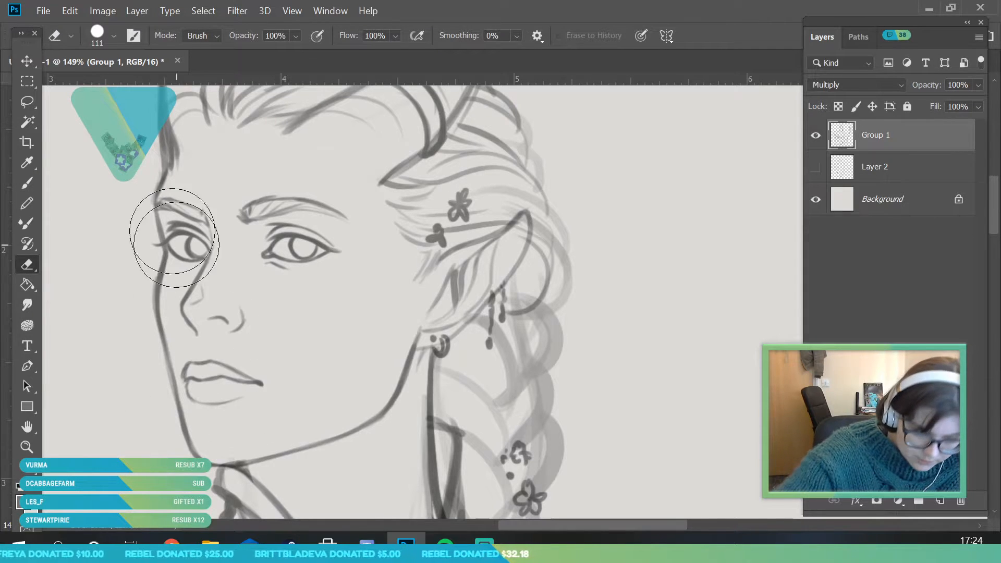
{"action": "left_click", "coordinate": [114, 36]}
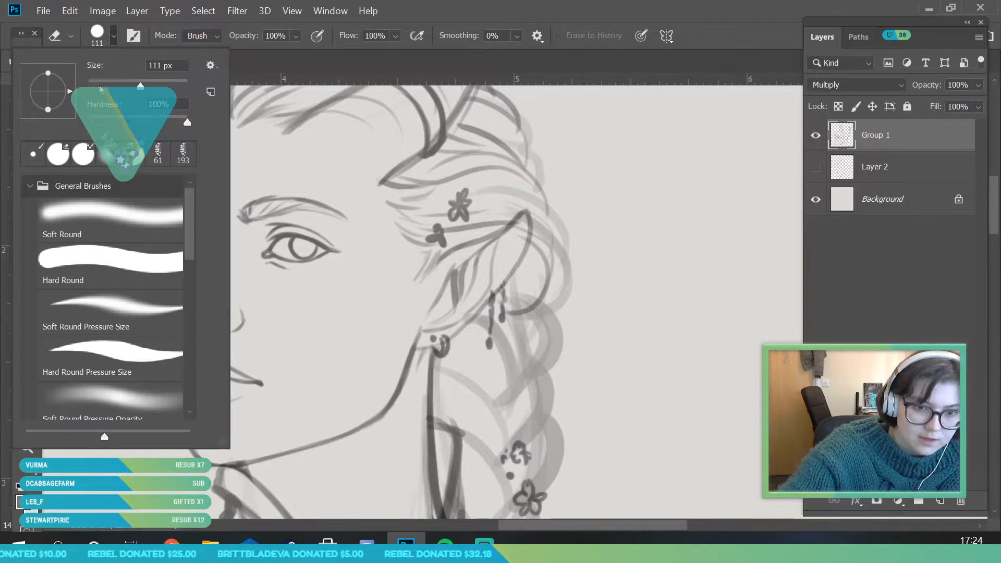
{"action": "left_click", "coordinate": [99, 83]}
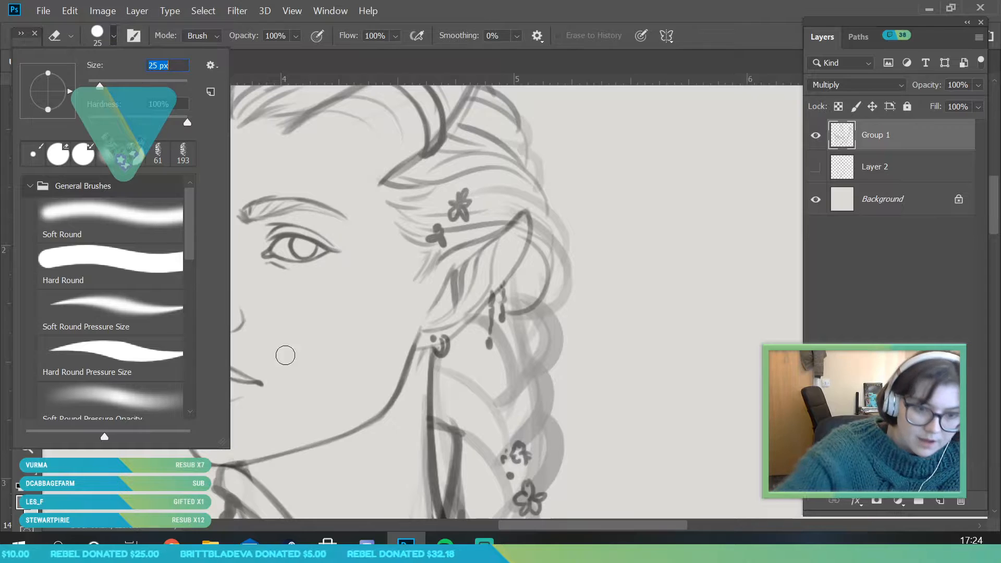
{"action": "left_click", "coordinate": [322, 389]}
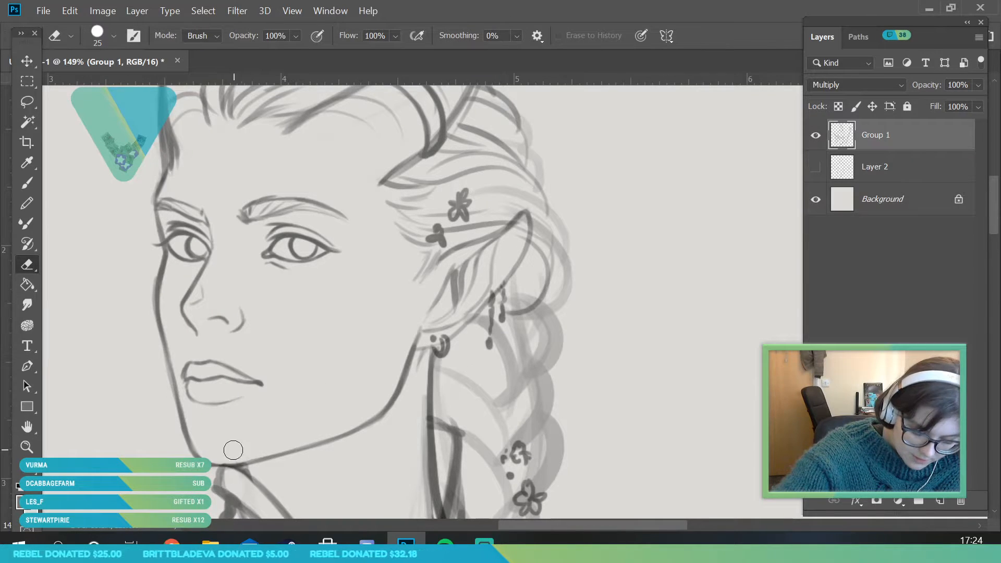
Reduce the brush size to 9 px and touch up the outer corner of the lips
{"action": "left_click", "coordinate": [27, 183]}
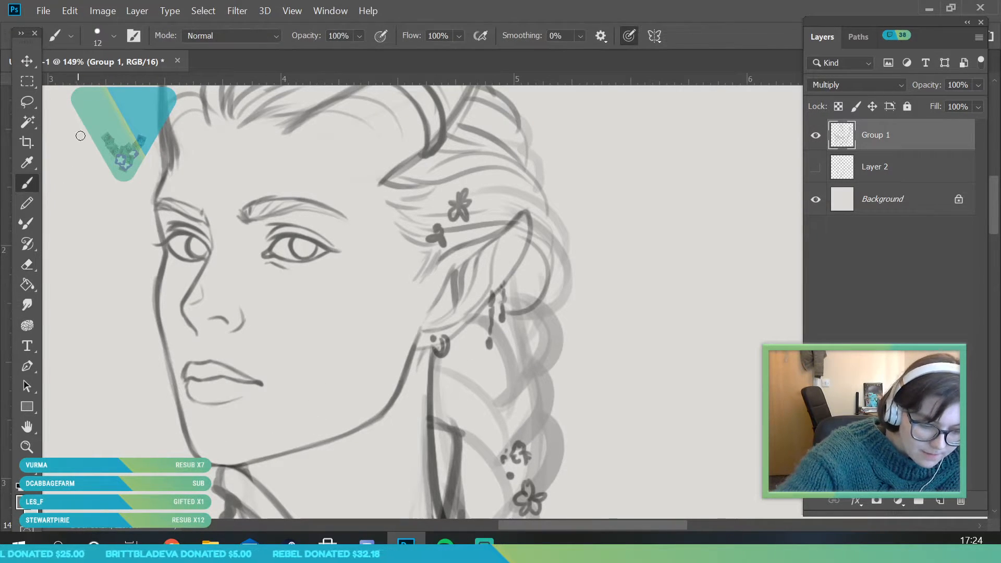
{"action": "right_click", "coordinate": [101, 89]}
{"action": "key", "text": "Return"}
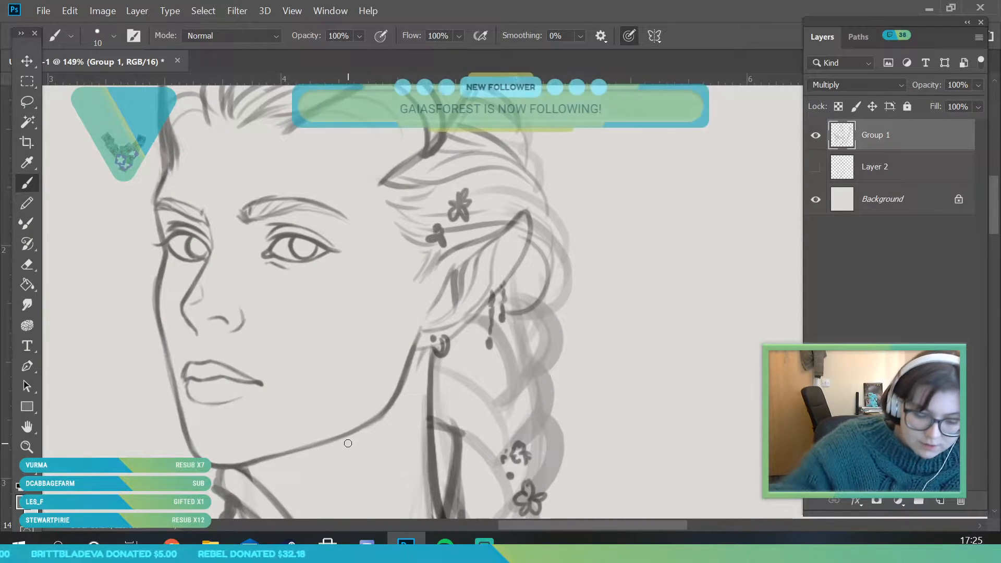
{"action": "left_click", "coordinate": [113, 36]}
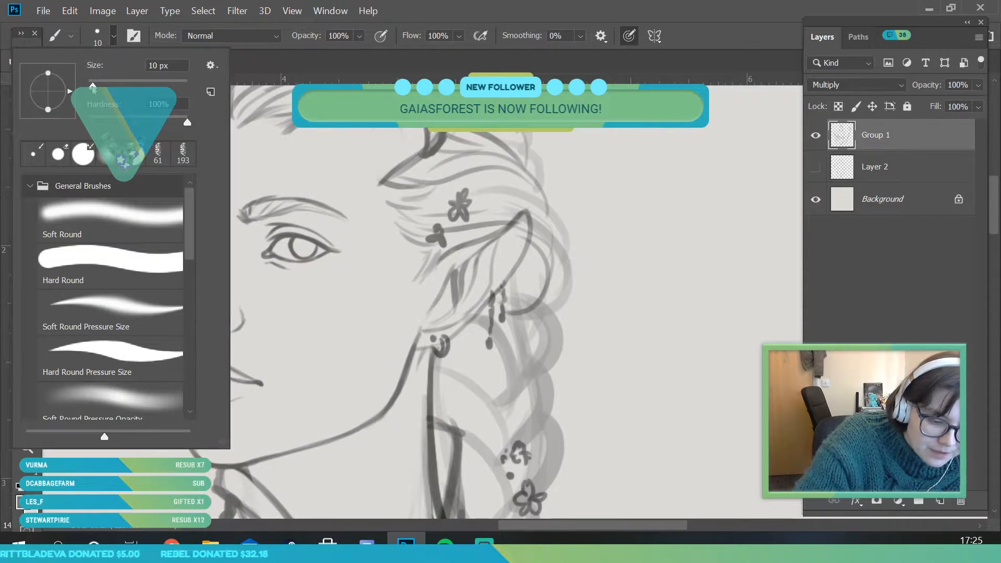
{"action": "key", "text": "Return"}
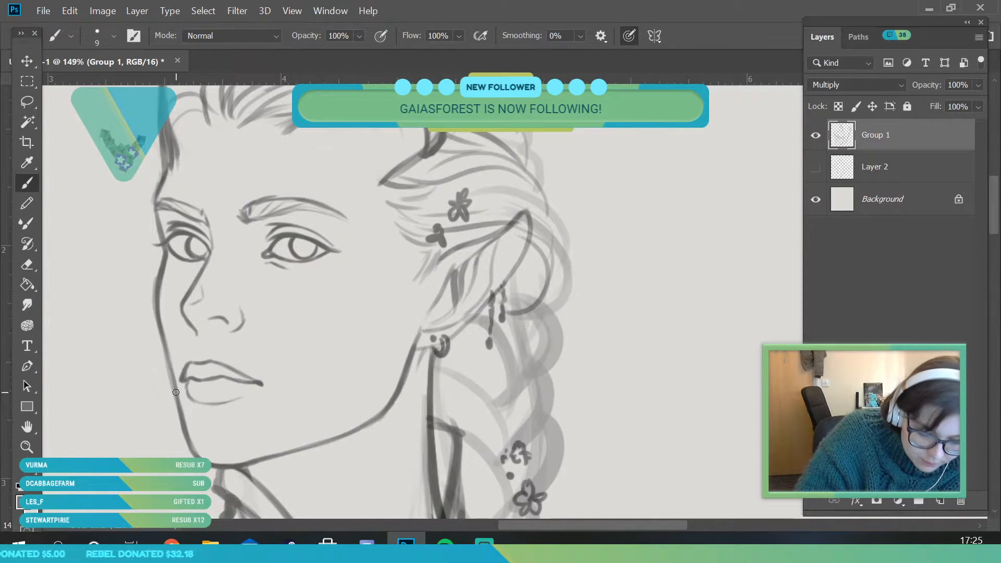
Examine the mirrored face, eyes, nose and horns both close up and from a distance
{"action": "left_click", "coordinate": [22, 448]}
{"action": "left_click_drag", "start_coordinate": [253, 294], "coordinate": [195, 388]}
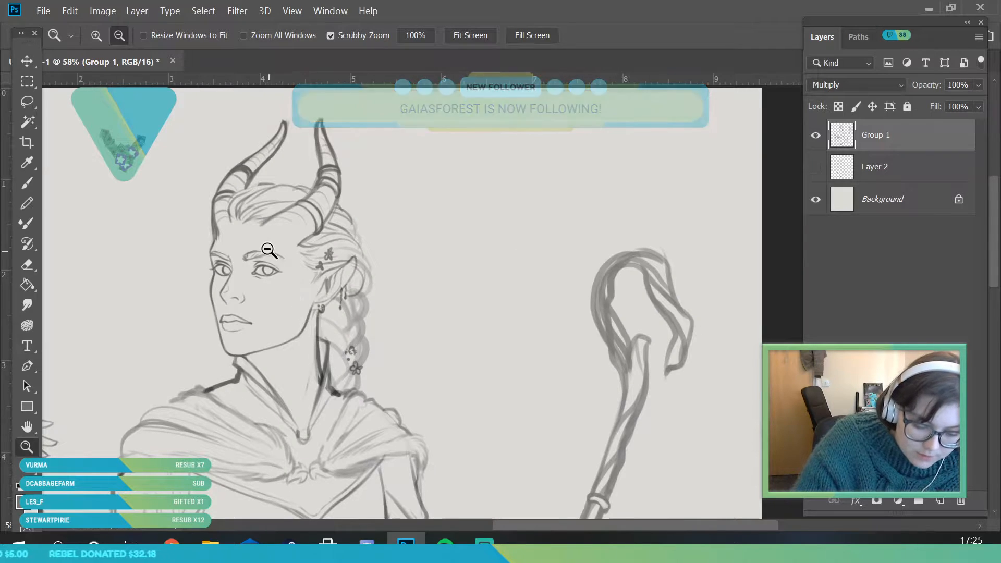
{"action": "left_click_drag", "start_coordinate": [273, 256], "coordinate": [300, 281]}
{"action": "mouse_move", "coordinate": [296, 341]}
{"action": "left_mouse_down"}
{"action": "mouse_move", "coordinate": [243, 349]}
{"action": "mouse_move", "coordinate": [195, 326]}
{"action": "left_mouse_up"}
{"action": "key", "text": "b"}
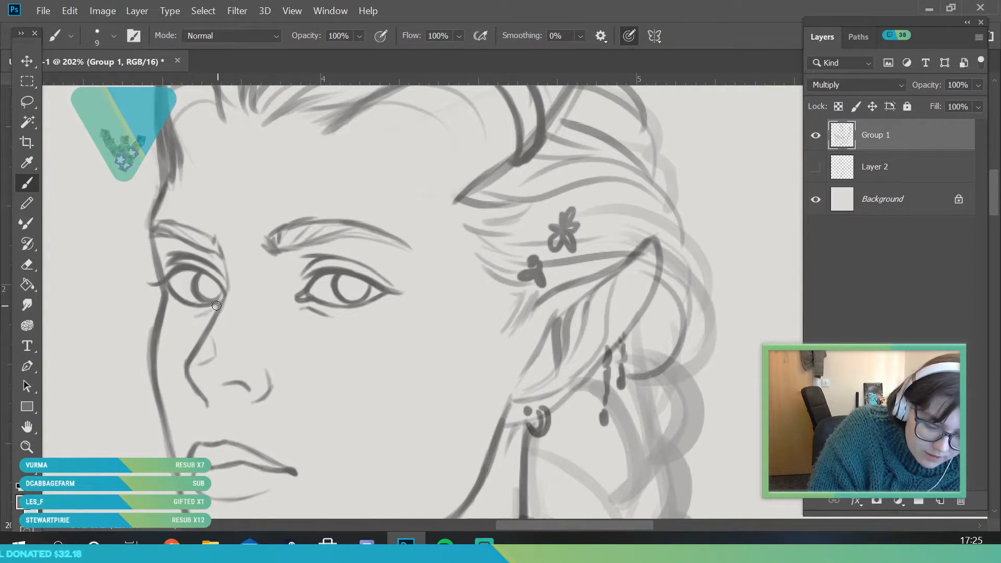
{"action": "left_click", "coordinate": [25, 447]}
{"action": "left_click_drag", "start_coordinate": [195, 302], "coordinate": [146, 414]}
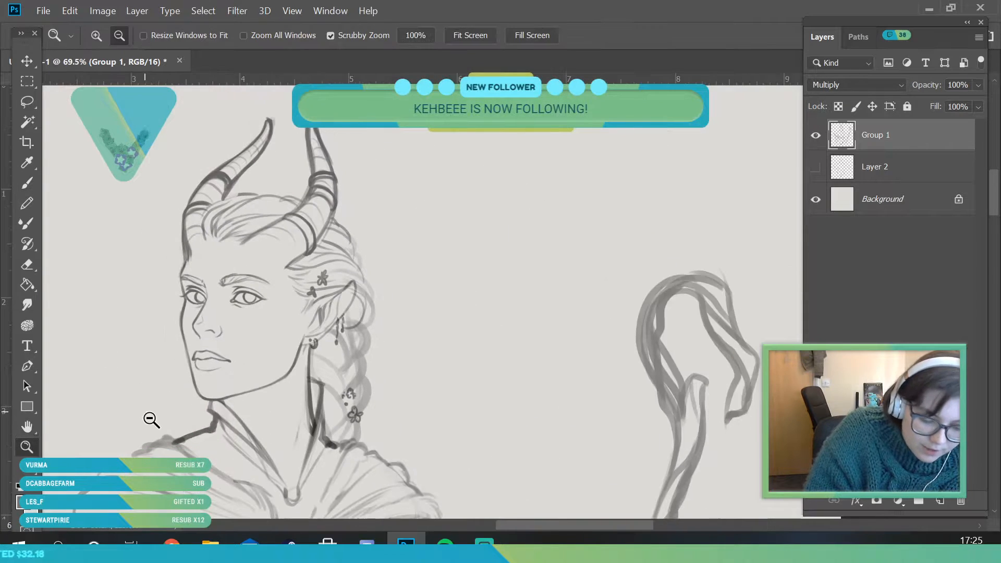
{"action": "left_click_drag", "start_coordinate": [240, 317], "coordinate": [265, 415]}
{"action": "left_click_drag", "start_coordinate": [202, 291], "coordinate": [212, 351]}
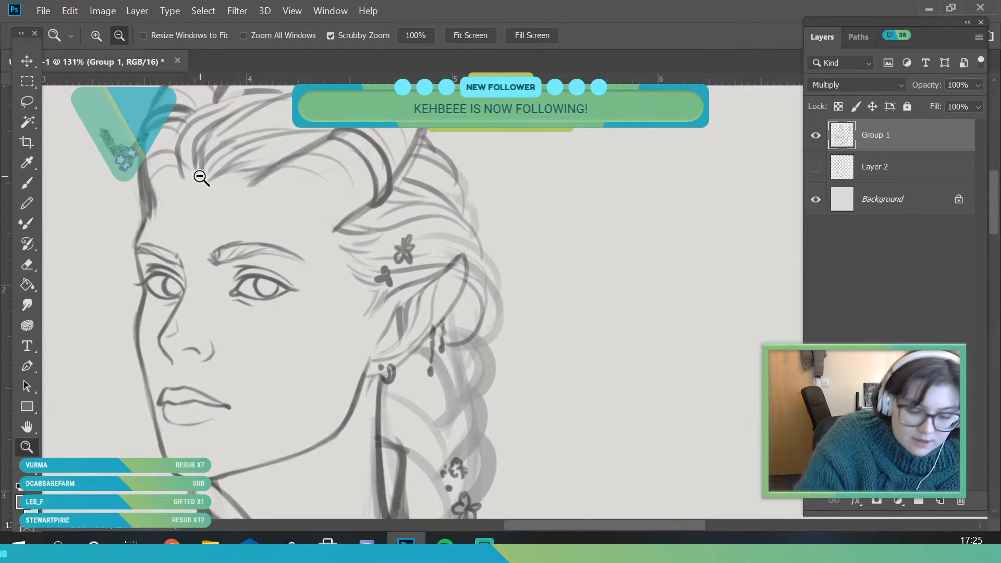
{"action": "left_click_drag", "start_coordinate": [409, 262], "coordinate": [470, 225]}
Refine the head's lines with Liquify's Forward Warp tool at brush sizes 121 and 62, and apply the distortion
{"action": "left_click", "coordinate": [239, 11]}
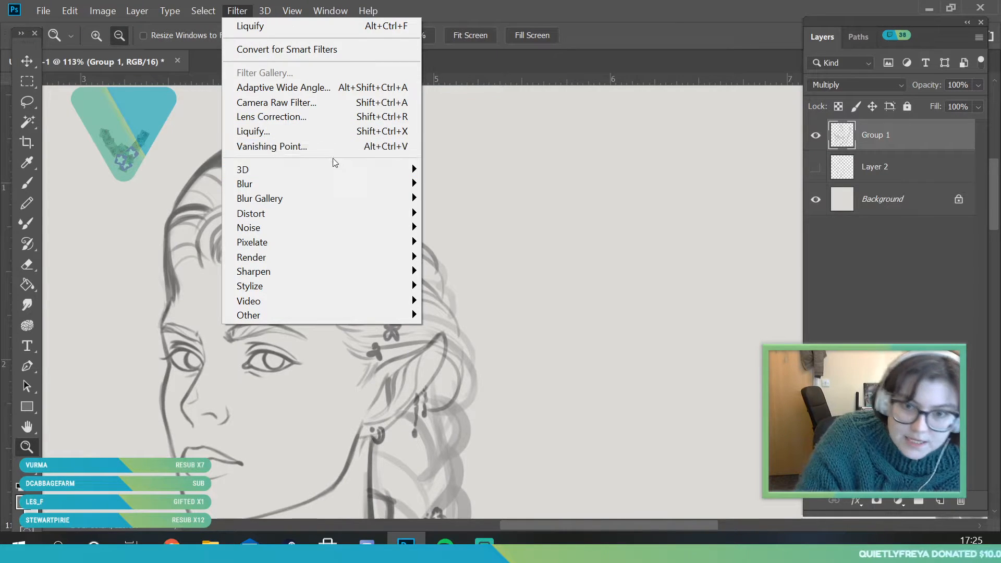
{"action": "left_click", "coordinate": [272, 132]}
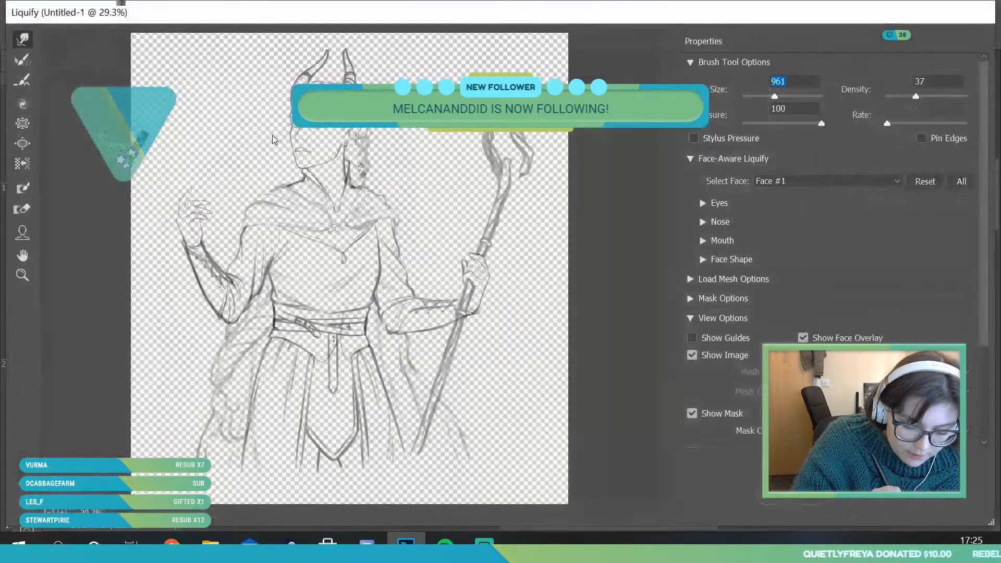
{"action": "left_click", "coordinate": [22, 275]}
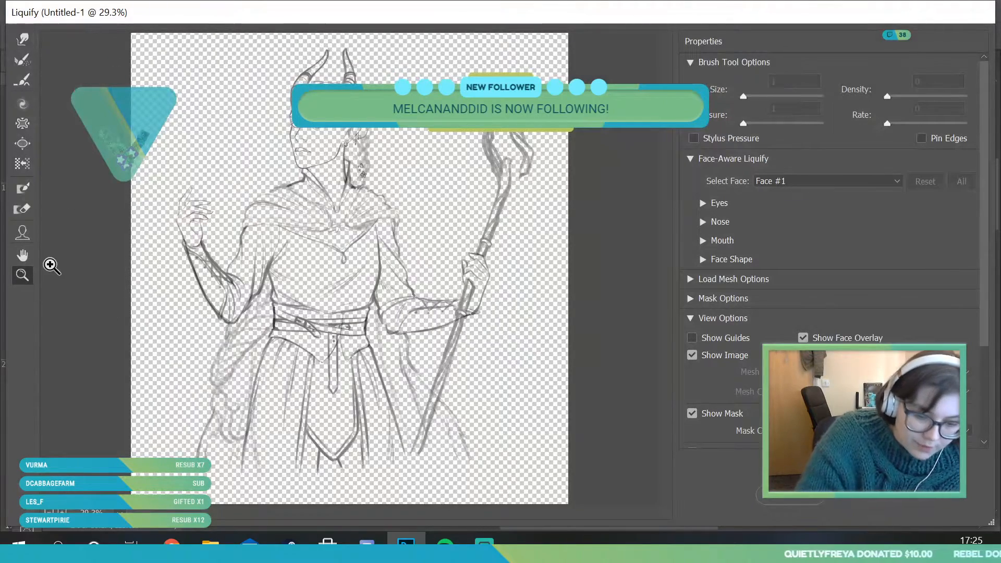
{"action": "left_click_drag", "start_coordinate": [270, 156], "coordinate": [366, 72]}
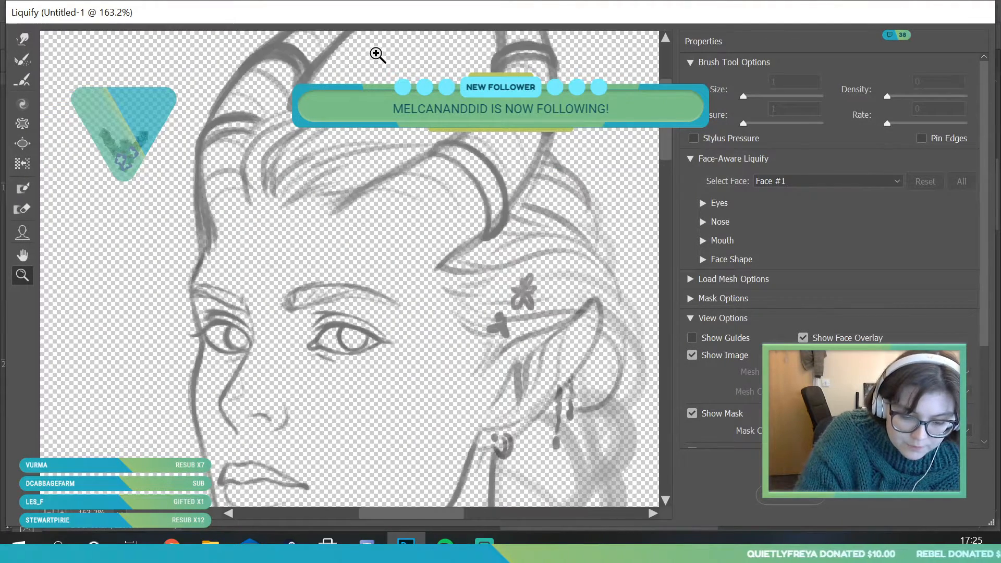
{"action": "left_click", "coordinate": [22, 40]}
{"action": "left_click_drag", "start_coordinate": [774, 96], "coordinate": [758, 96]}
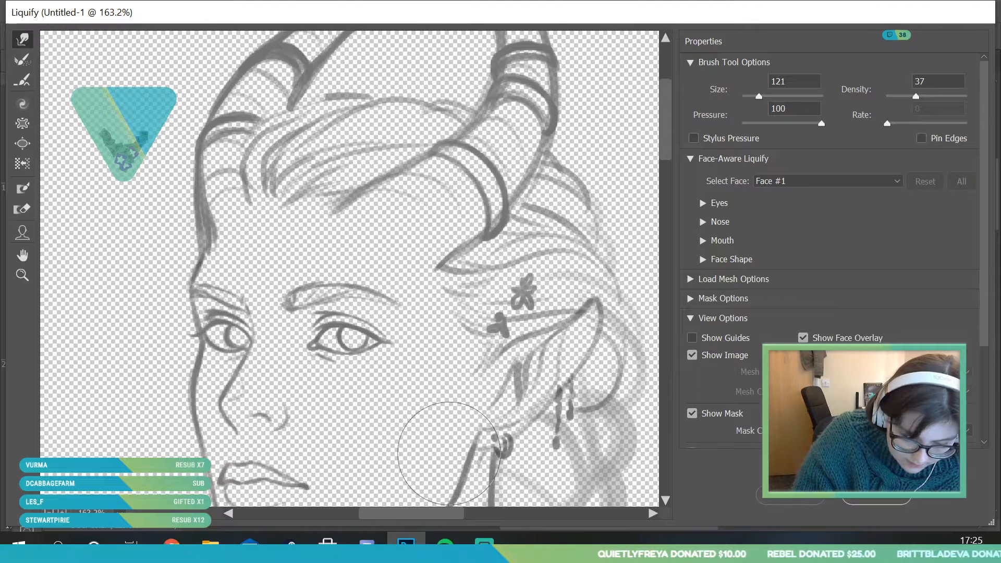
{"action": "left_click_drag", "start_coordinate": [761, 96], "coordinate": [754, 98]}
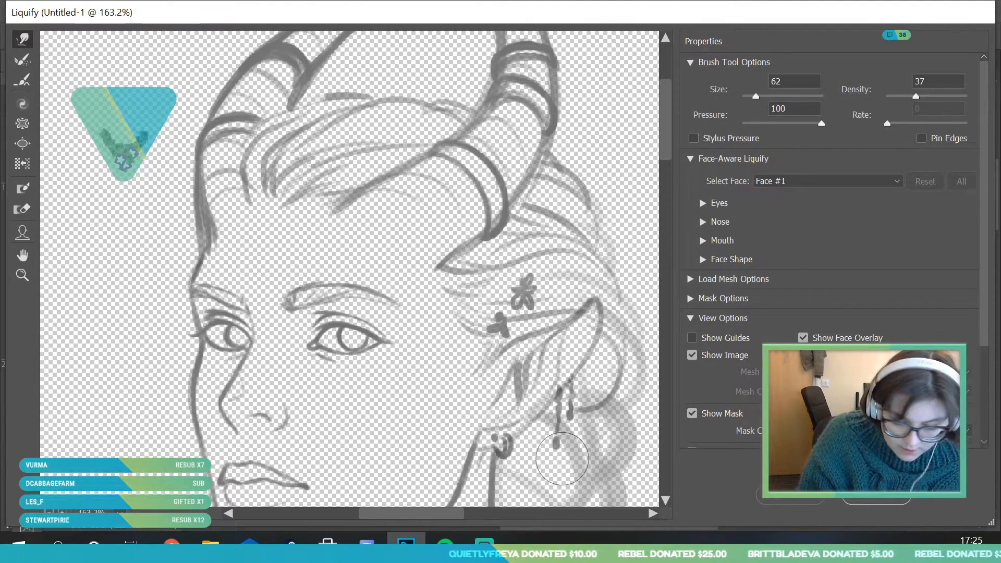
{"action": "left_click", "coordinate": [875, 498]}
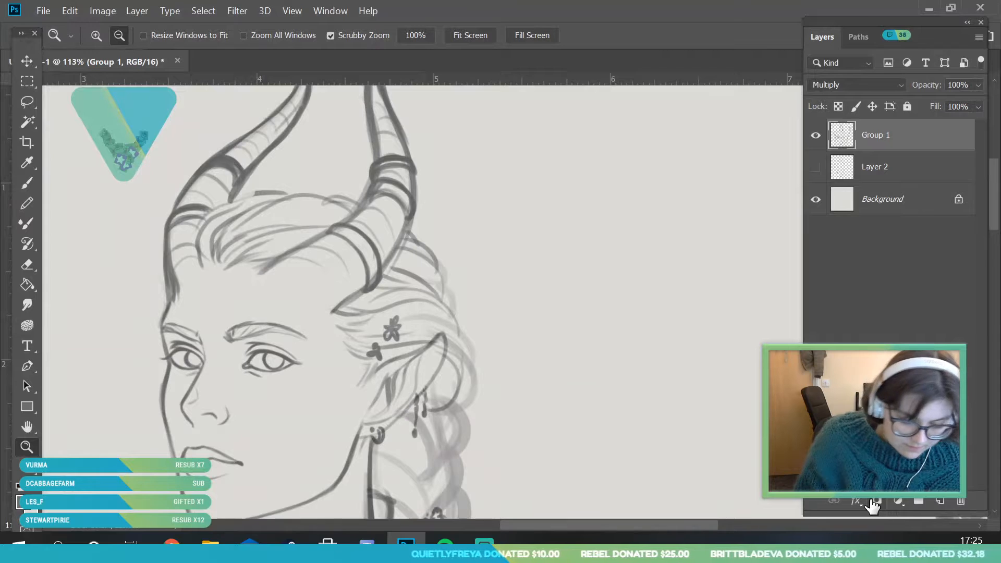
Flip the whole canvas horizontally to return the figure from its mirrored view
{"action": "left_click_drag", "start_coordinate": [278, 250], "coordinate": [362, 383]}
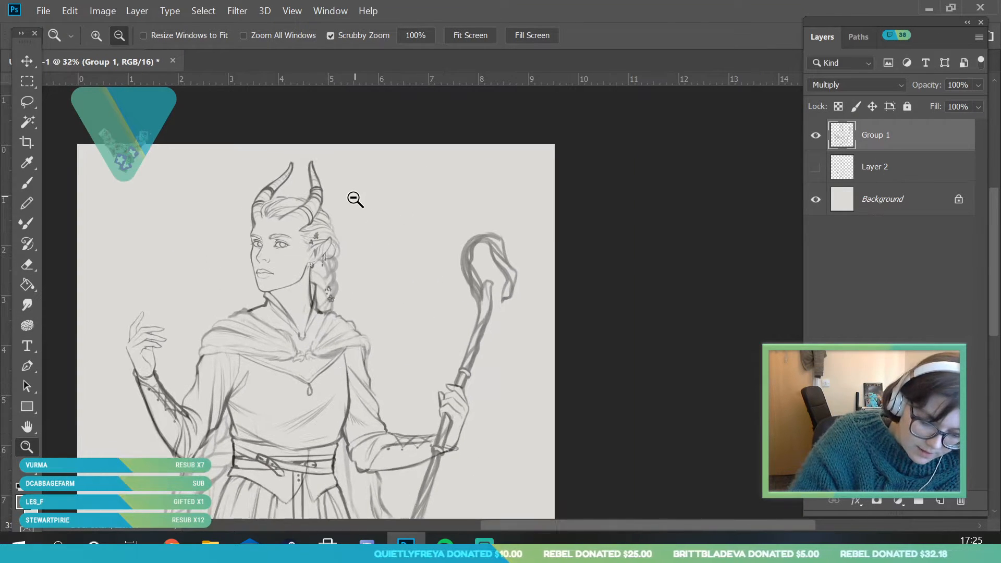
{"action": "left_click", "coordinate": [355, 199]}
{"action": "left_click", "coordinate": [102, 10]}
{"action": "mouse_move", "coordinate": [156, 154]}
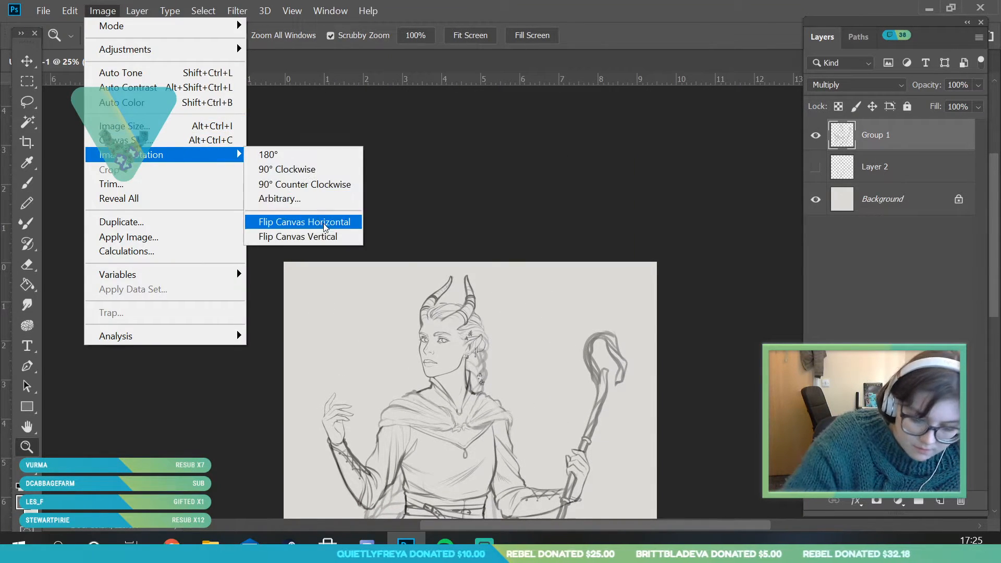
{"action": "left_click", "coordinate": [324, 225]}
Examine the flipped figure up close and from a distance, toggling the Group 1 sketch layer's visibility
{"action": "left_click", "coordinate": [521, 351]}
{"action": "left_click_drag", "start_coordinate": [565, 440], "coordinate": [615, 443]}
{"action": "left_click_drag", "start_coordinate": [465, 147], "coordinate": [483, 180]}
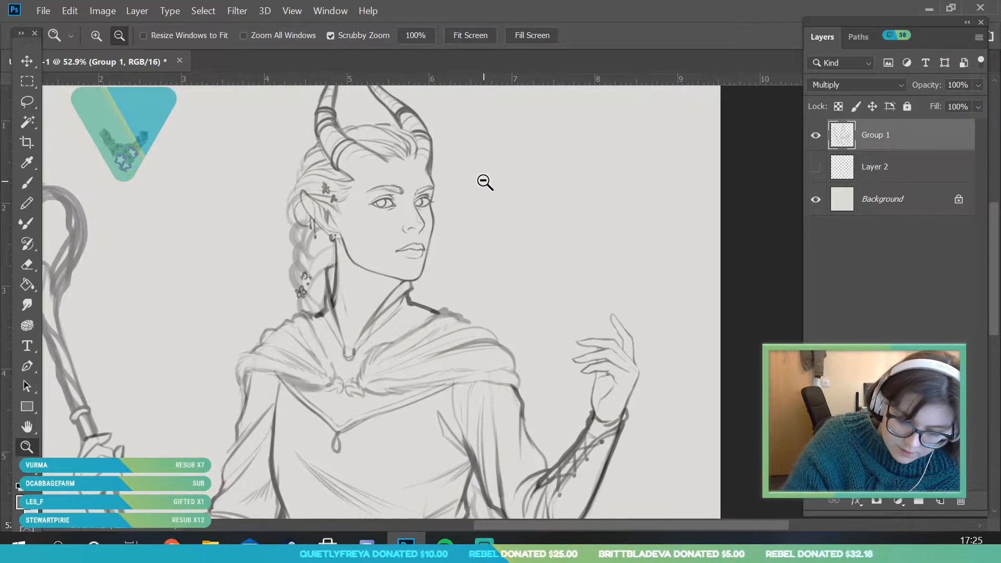
{"action": "left_click_drag", "start_coordinate": [440, 207], "coordinate": [402, 226]}
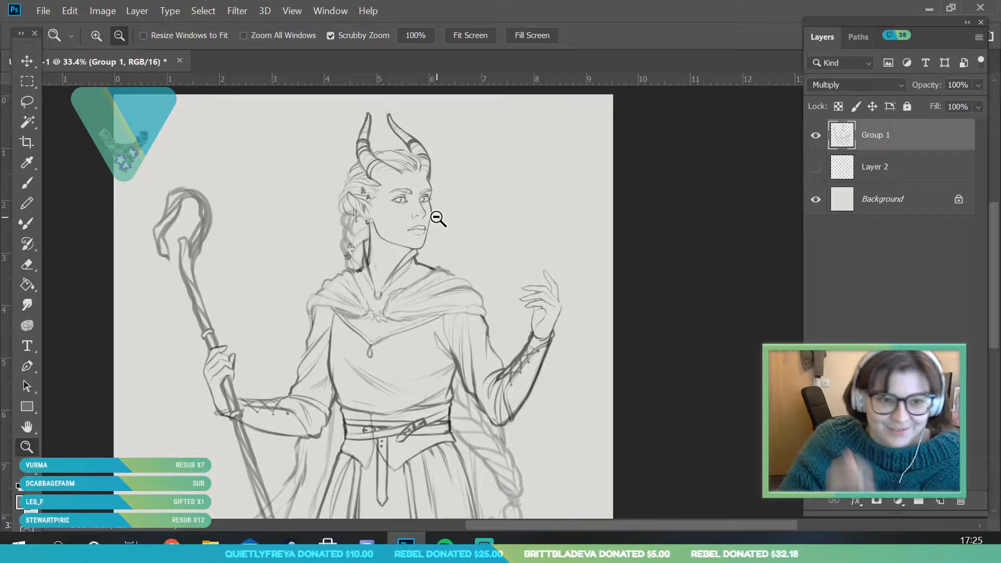
{"action": "left_click_drag", "start_coordinate": [407, 231], "coordinate": [520, 323]}
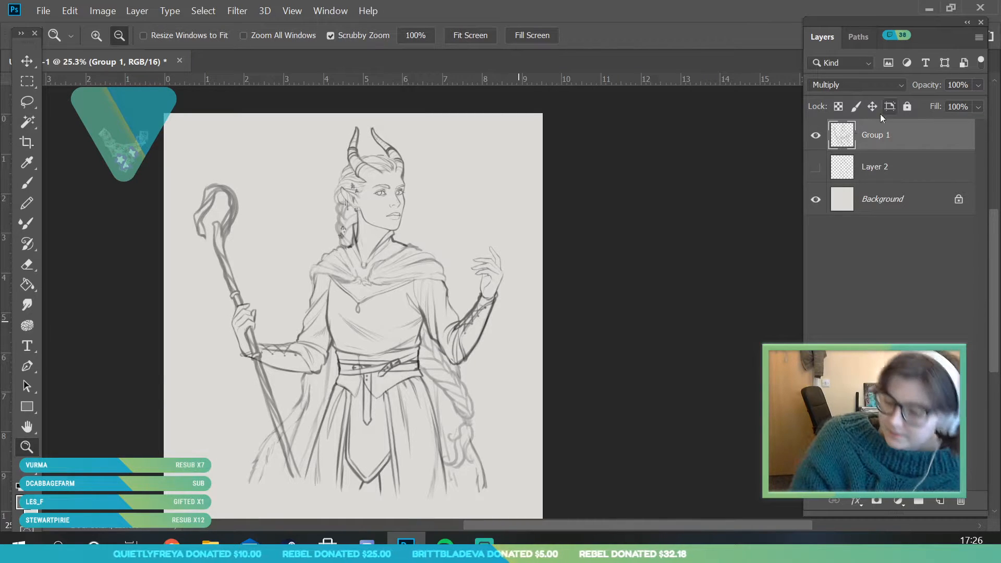
{"action": "left_click", "coordinate": [816, 135]}
{"action": "left_click", "coordinate": [815, 135]}
Scale the Group 1 sketch down slightly on the canvas with Free Transform
{"action": "left_click_drag", "start_coordinate": [447, 312], "coordinate": [463, 363]}
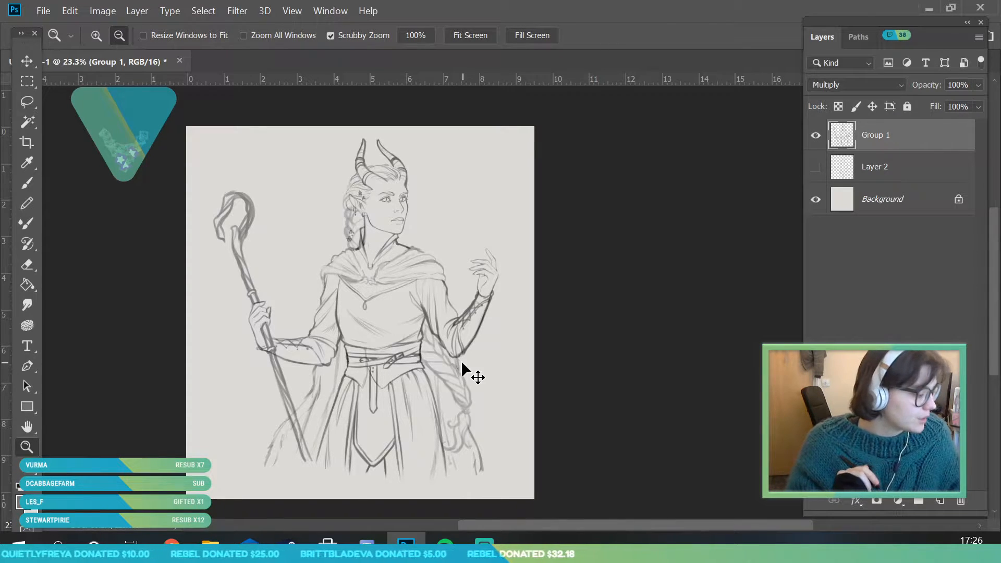
{"action": "key", "text": "ctrl+t"}
{"action": "left_click_drag", "start_coordinate": [498, 137], "coordinate": [494, 142]}
{"action": "left_click", "coordinate": [25, 447]}
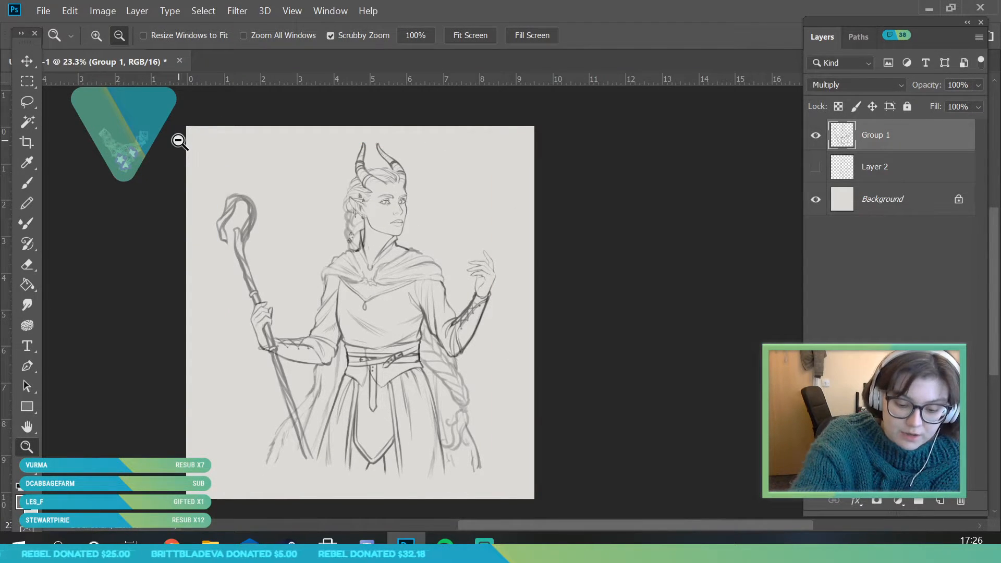
Resize the image to a width of 3400 pixels with the proportions linked and automatic resampling
{"action": "left_click", "coordinate": [101, 12]}
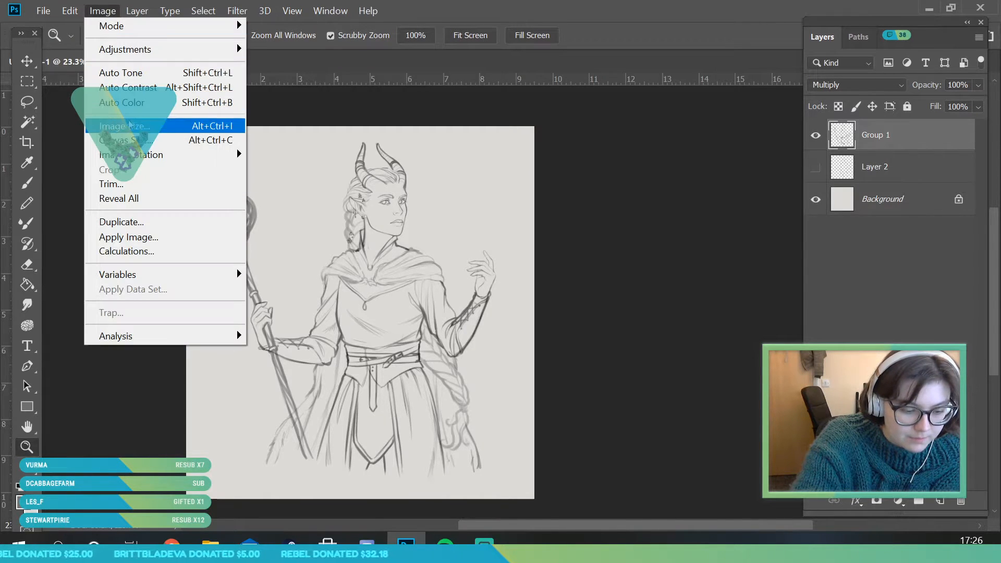
{"action": "left_click", "coordinate": [133, 128]}
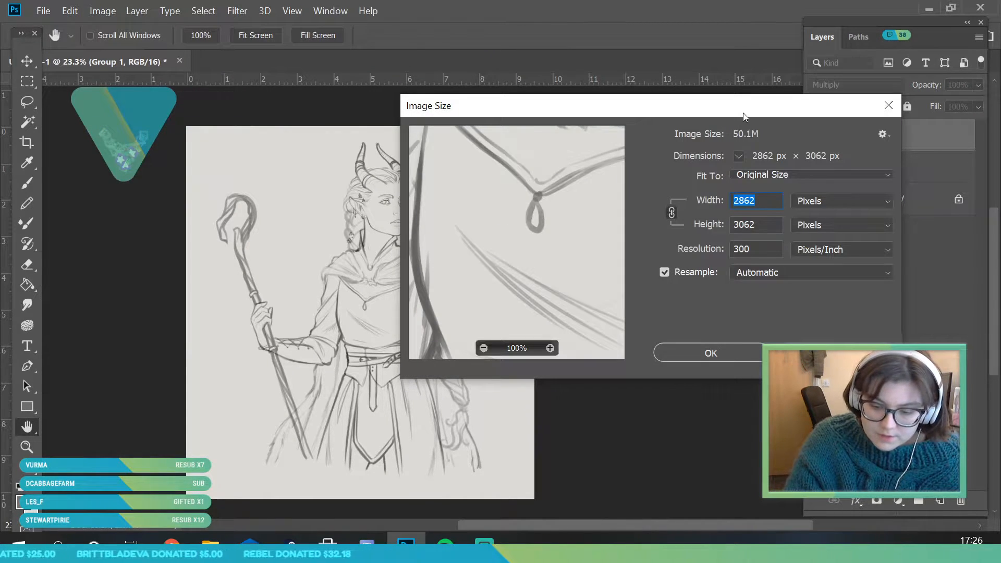
{"action": "left_click_drag", "start_coordinate": [740, 106], "coordinate": [784, 77]}
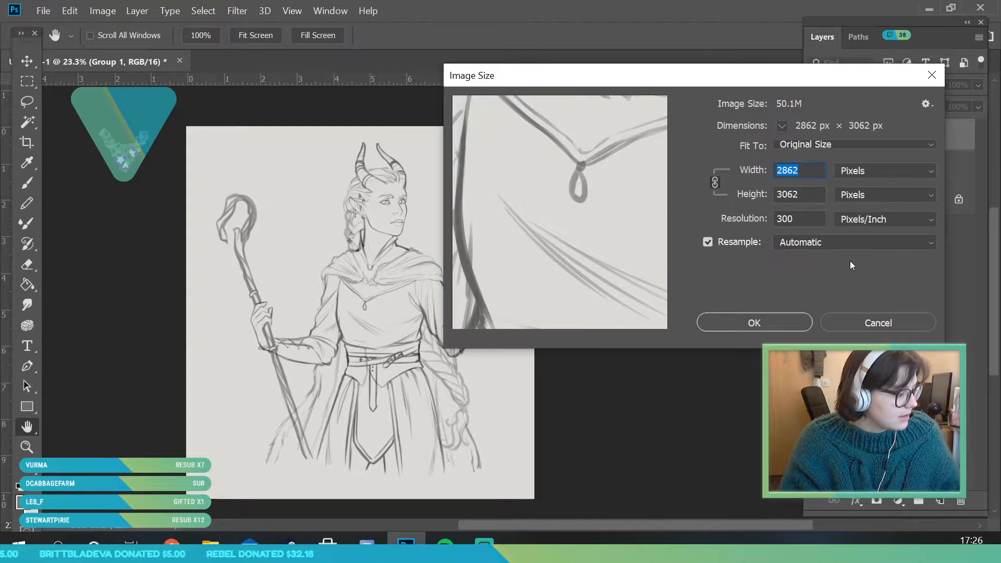
{"action": "type", "text": "3400"}
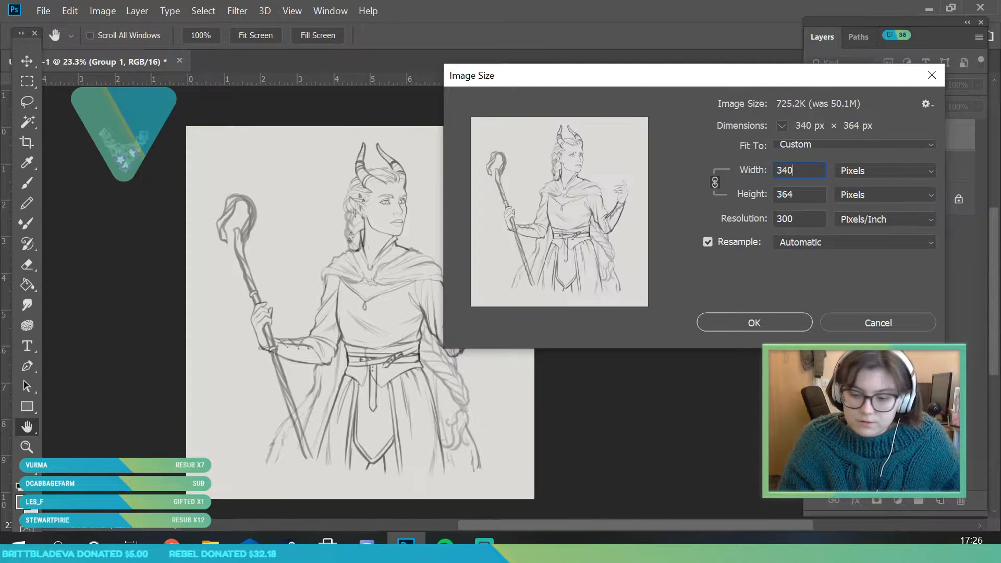
{"action": "left_click", "coordinate": [766, 319]}
{"action": "key", "text": "z"}
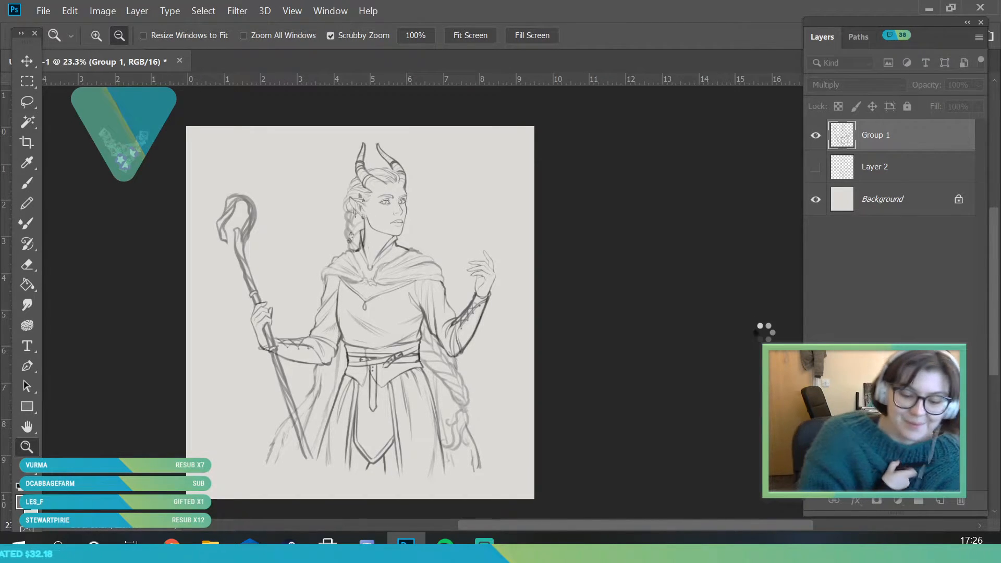
Save the document in the Art folder as ntzee in Photoshop PSD format
{"action": "left_click", "coordinate": [43, 10]}
{"action": "left_click", "coordinate": [86, 181]}
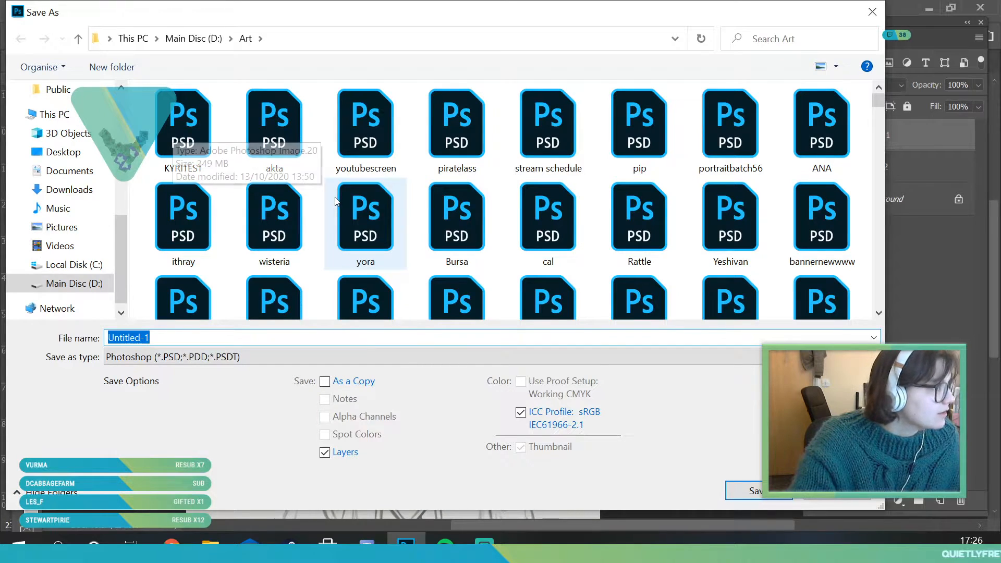
{"action": "type", "text": "ntzee"}
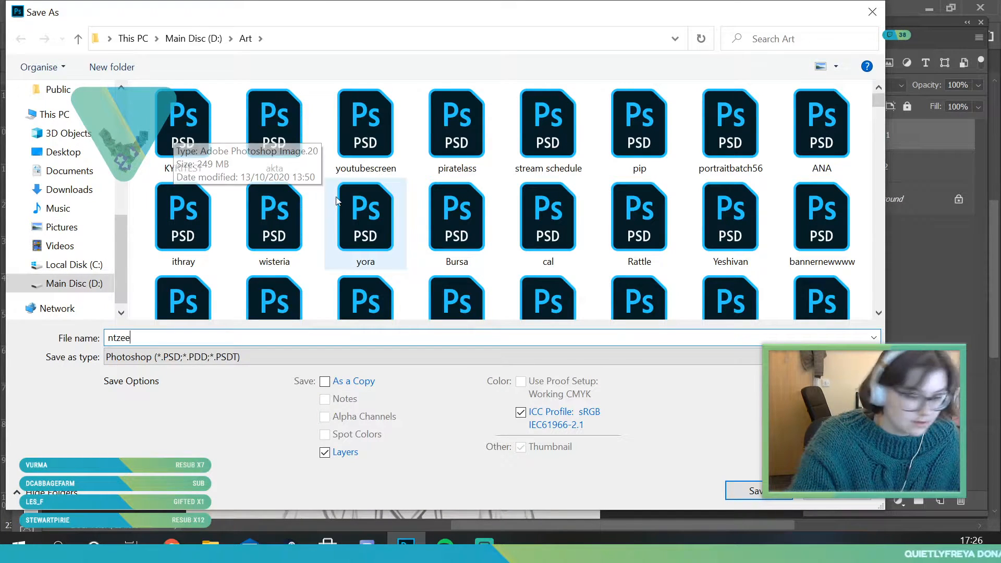
{"action": "left_click", "coordinate": [167, 357]}
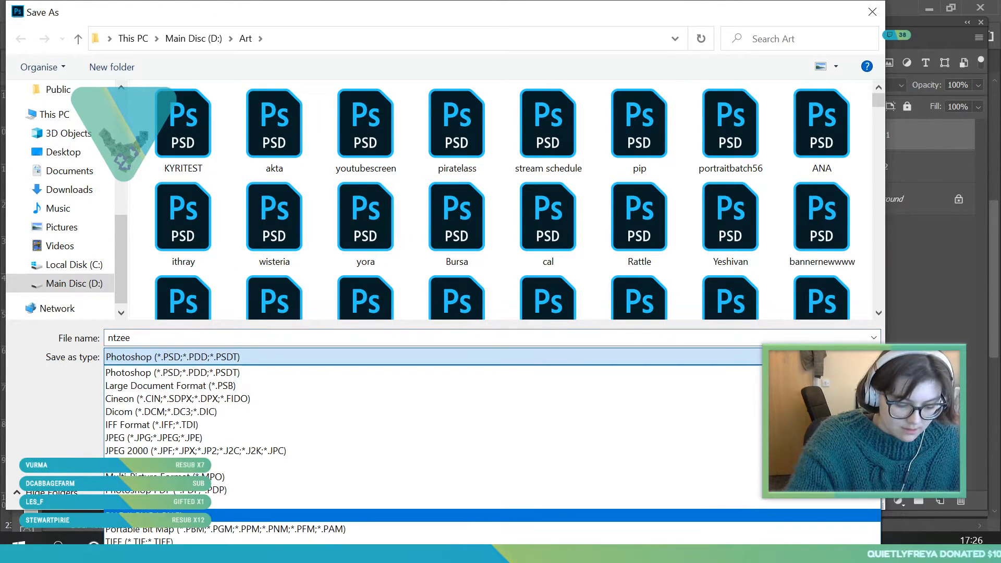
{"action": "left_click", "coordinate": [116, 374]}
{"action": "key", "text": "Return"}
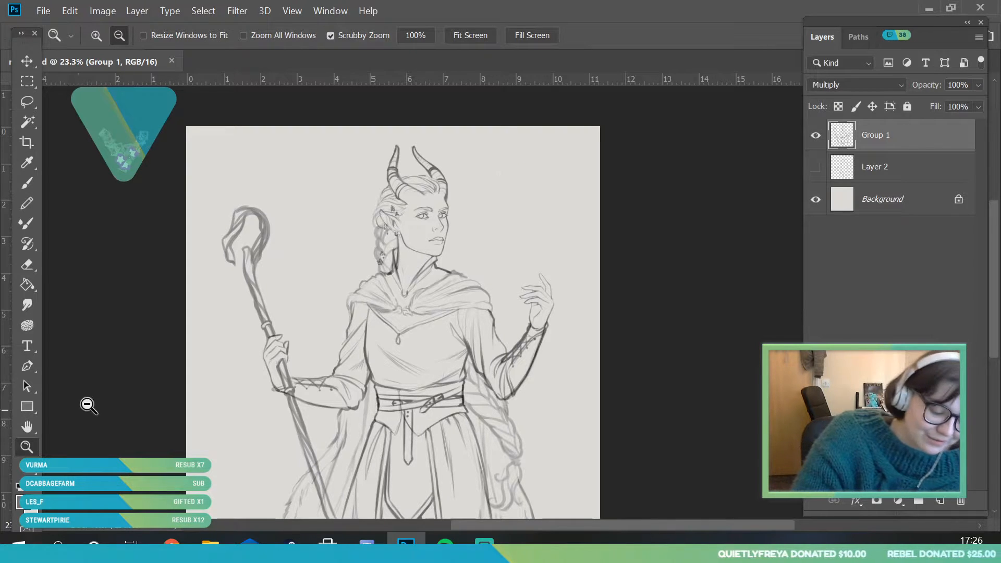
Lower the opacity of the Group 1 sketch layer to 33%
{"action": "left_click_drag", "start_coordinate": [310, 194], "coordinate": [264, 209]}
{"action": "left_click_drag", "start_coordinate": [341, 202], "coordinate": [392, 193]}
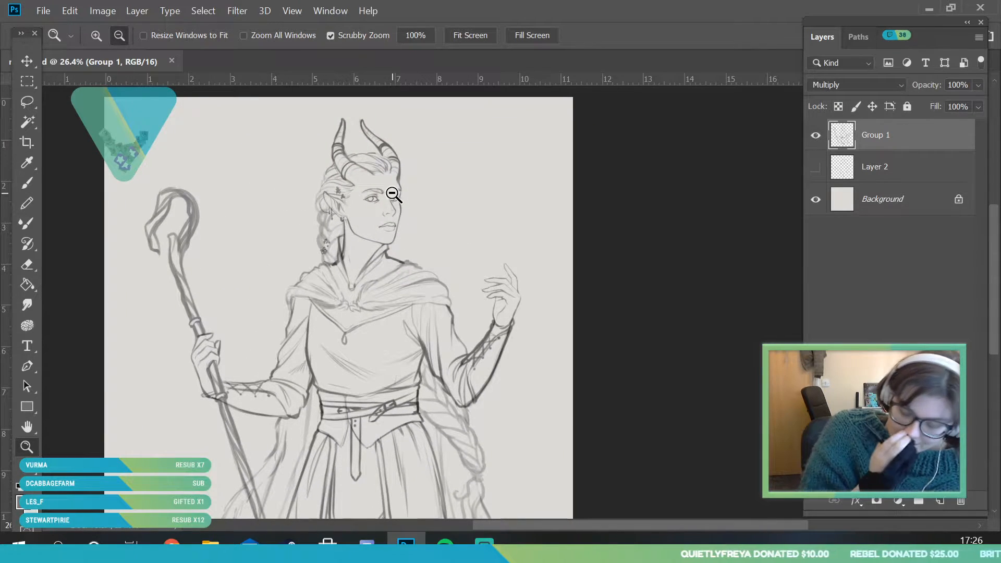
{"action": "left_click", "coordinate": [471, 215], "text": "alt"}
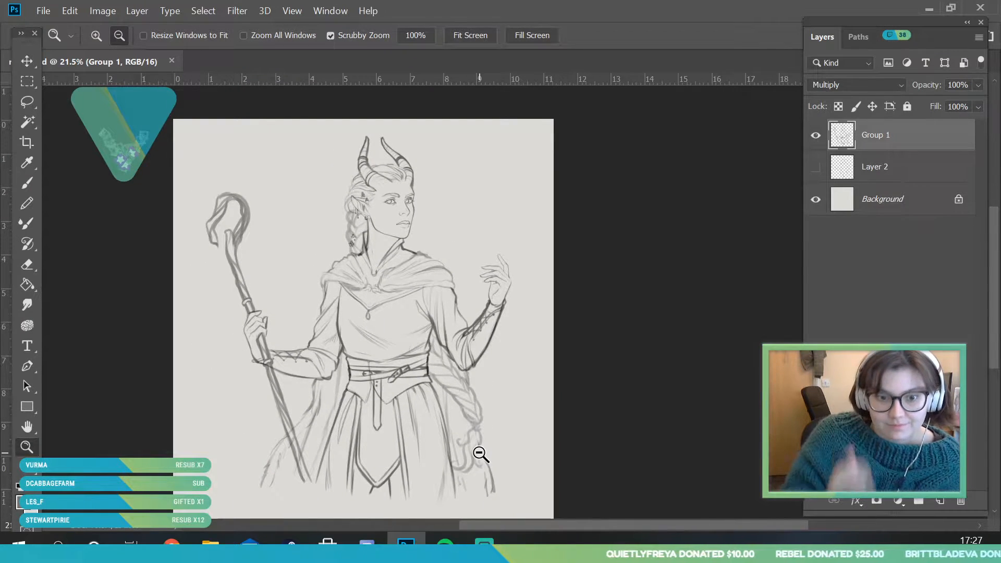
{"action": "left_click_drag", "start_coordinate": [503, 222], "coordinate": [501, 239]}
{"action": "left_click_drag", "start_coordinate": [515, 290], "coordinate": [523, 311]}
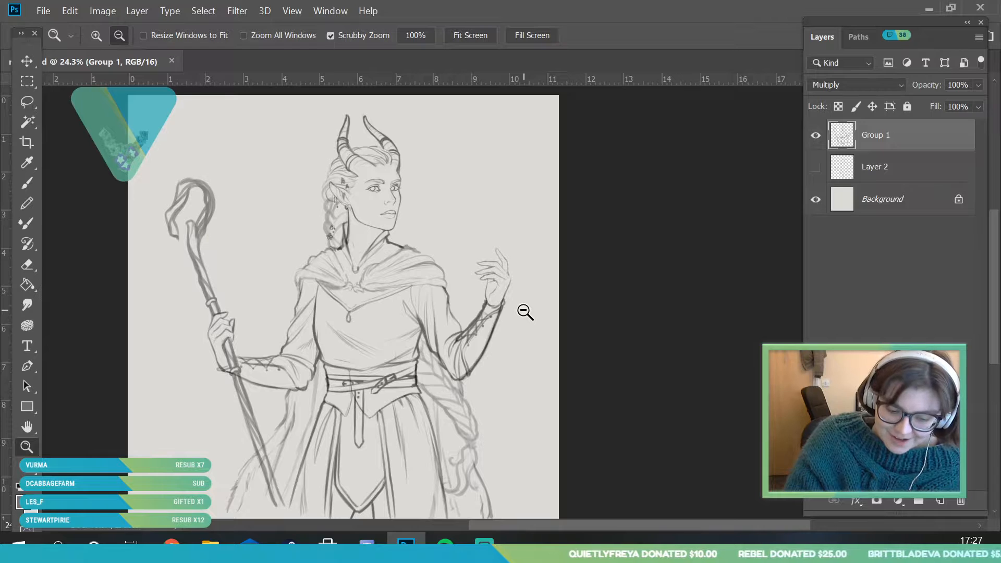
{"action": "left_click", "coordinate": [979, 86]}
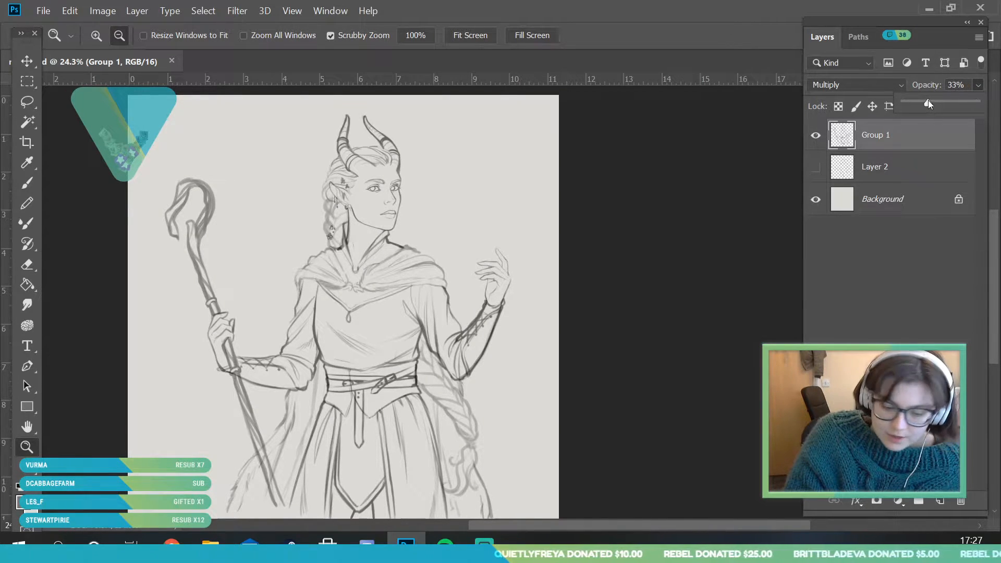
{"action": "left_click_drag", "start_coordinate": [928, 103], "coordinate": [929, 102]}
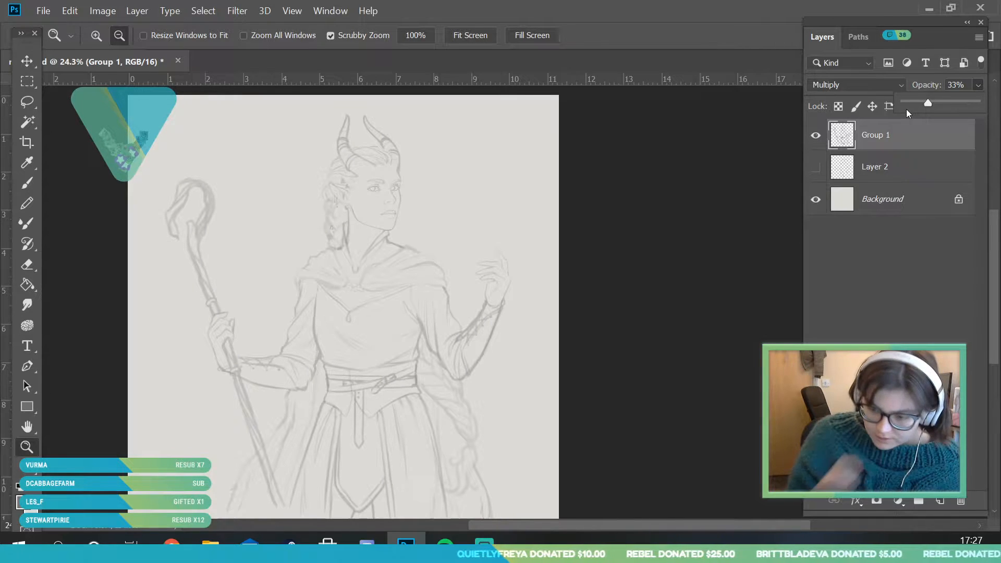
Add a new layer named lineart above the sketch and set its blend mode to Multiply
{"action": "left_click", "coordinate": [939, 501]}
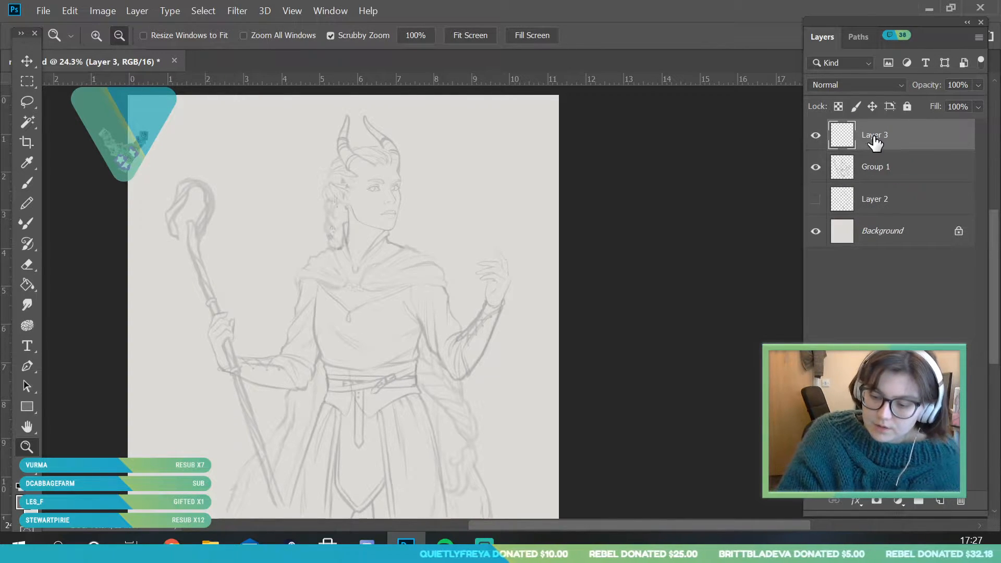
{"action": "double_click", "coordinate": [874, 137]}
{"action": "type", "text": "lineart"}
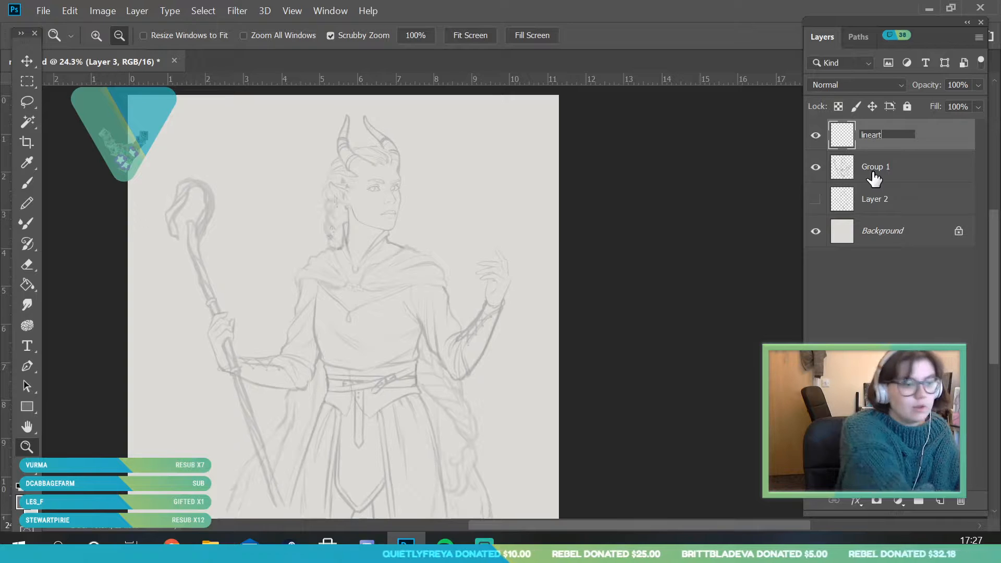
{"action": "key", "text": "Return"}
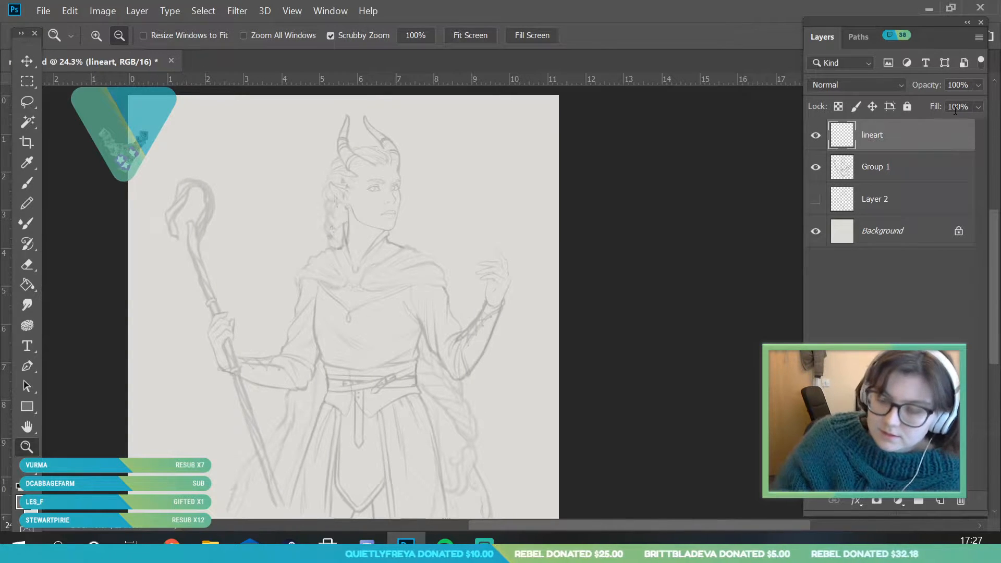
{"action": "left_click", "coordinate": [854, 89]}
{"action": "left_click", "coordinate": [843, 150]}
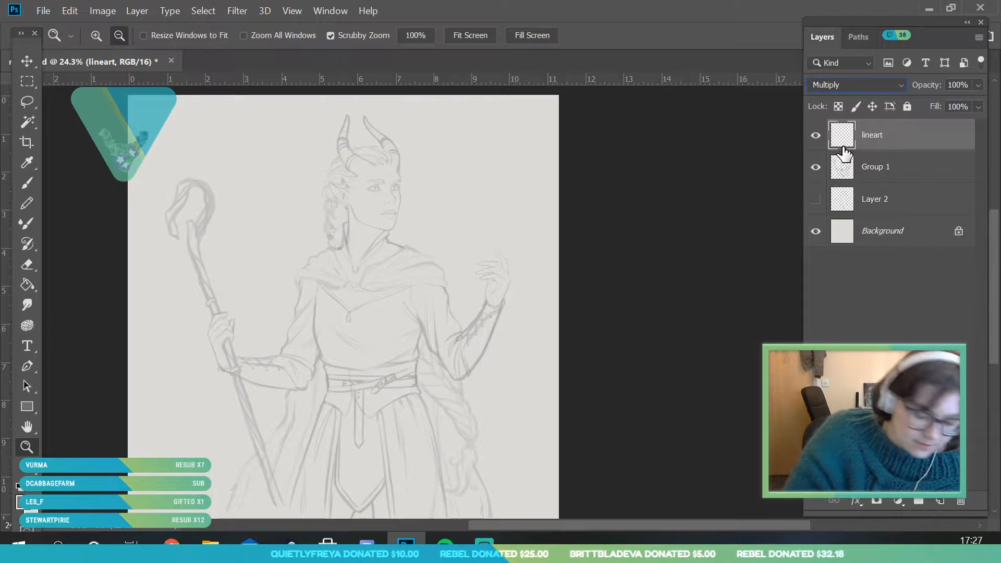
Set the foreground colour to a darker neutral grey with 0% saturation and a lightness of 36
{"action": "left_click", "coordinate": [21, 502]}
{"action": "left_click_drag", "start_coordinate": [570, 314], "coordinate": [553, 334]}
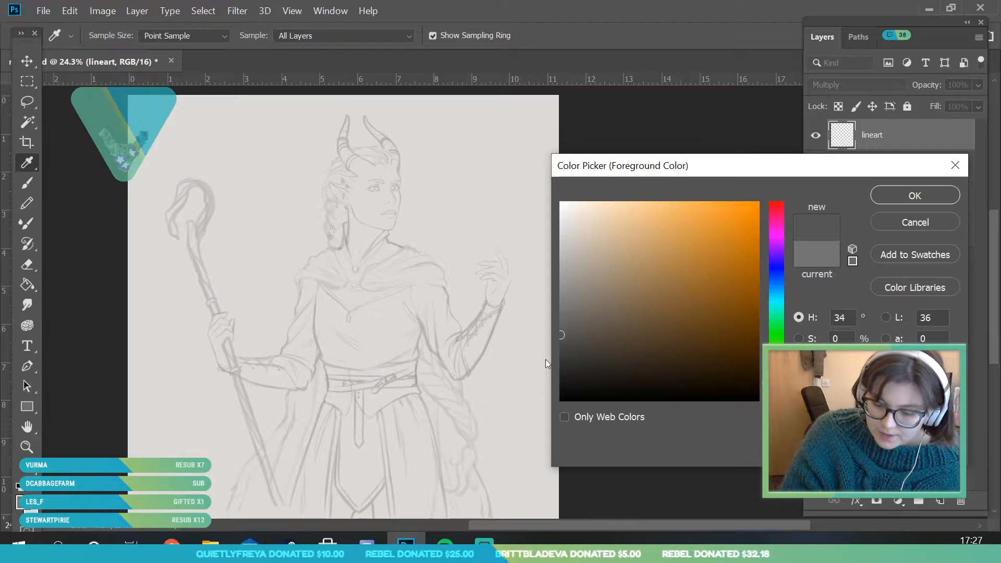
{"action": "left_click", "coordinate": [905, 195]}
{"action": "key", "text": "z"}
Set the brush size to 8 px for inking the face
{"action": "left_click", "coordinate": [28, 183]}
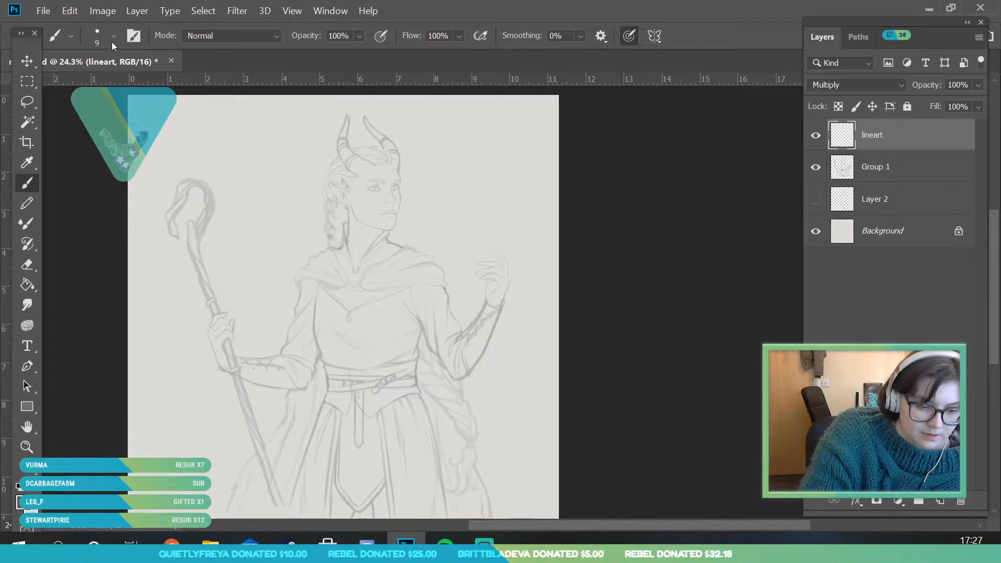
{"action": "left_click", "coordinate": [34, 448]}
{"action": "left_click_drag", "start_coordinate": [398, 182], "coordinate": [446, 348]}
{"action": "left_click_drag", "start_coordinate": [181, 406], "coordinate": [216, 467]}
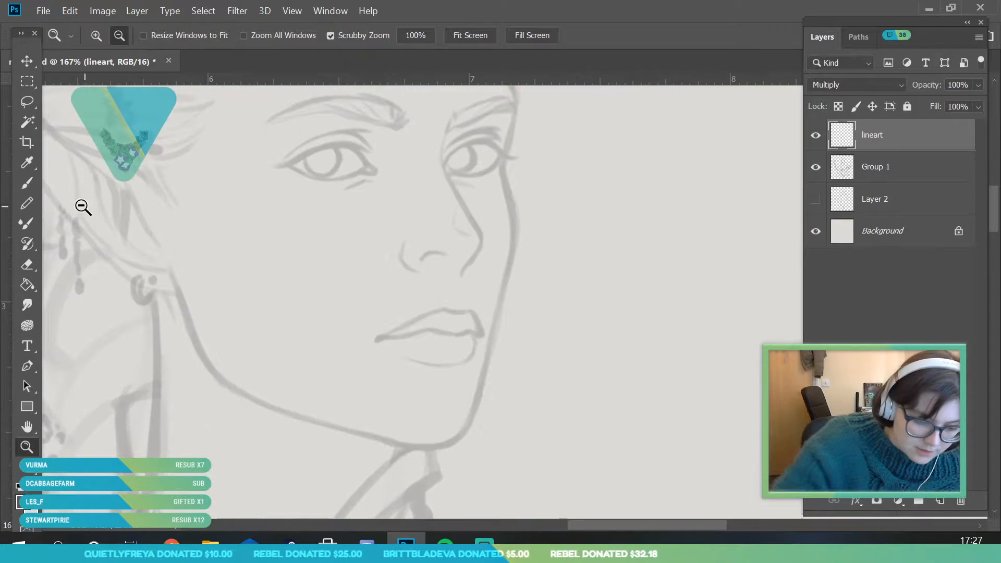
{"action": "left_click", "coordinate": [28, 183]}
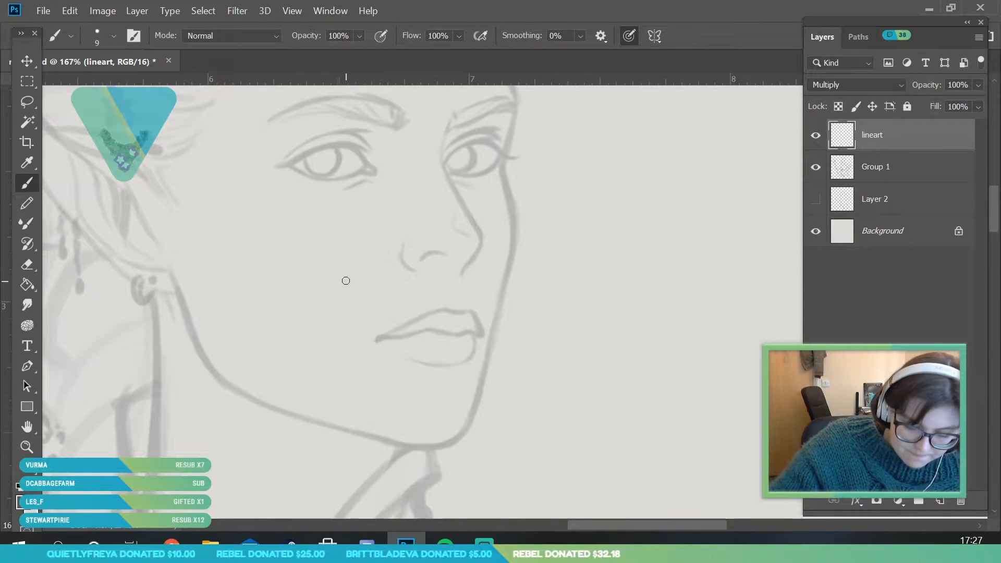
{"action": "left_click", "coordinate": [113, 36]}
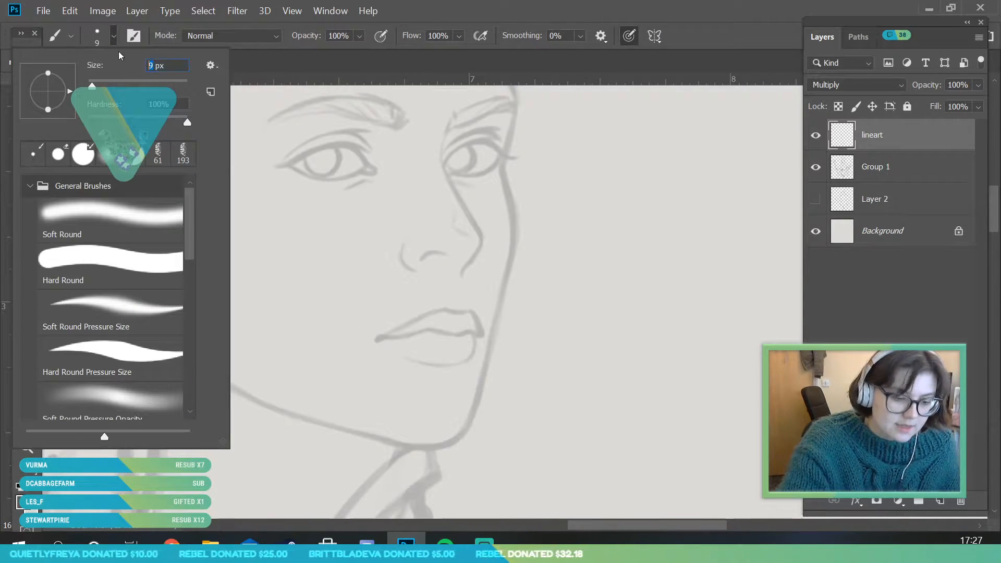
{"action": "type", "text": "8"}
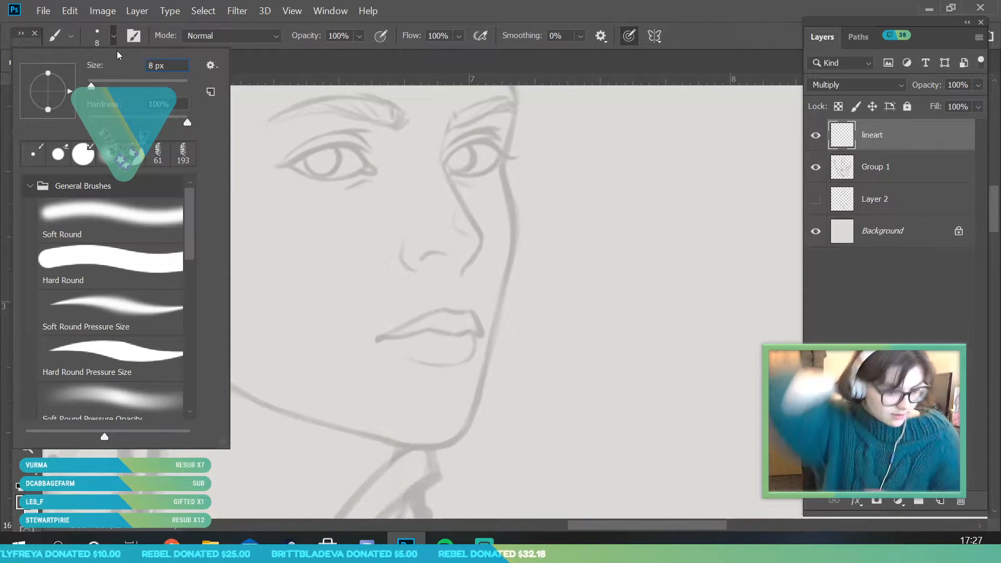
{"action": "left_click", "coordinate": [451, 451]}
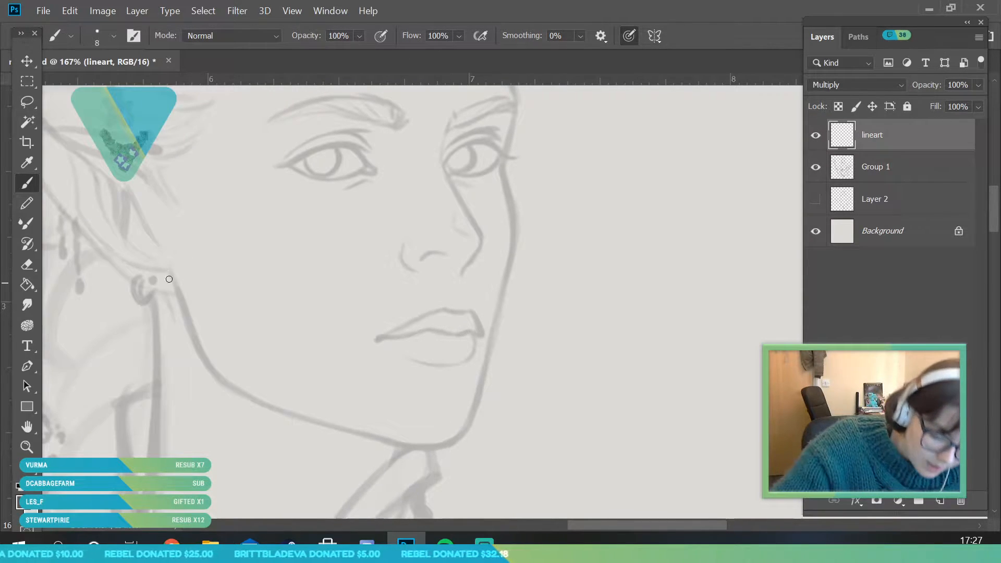
Ink the jawline on the lineart layer, following the sketch from below the ear around the chin
{"action": "mouse_move", "coordinate": [183, 305]}
{"action": "left_mouse_down"}
{"action": "mouse_move", "coordinate": [209, 370]}
{"action": "mouse_move", "coordinate": [183, 305]}
{"action": "left_mouse_up"}
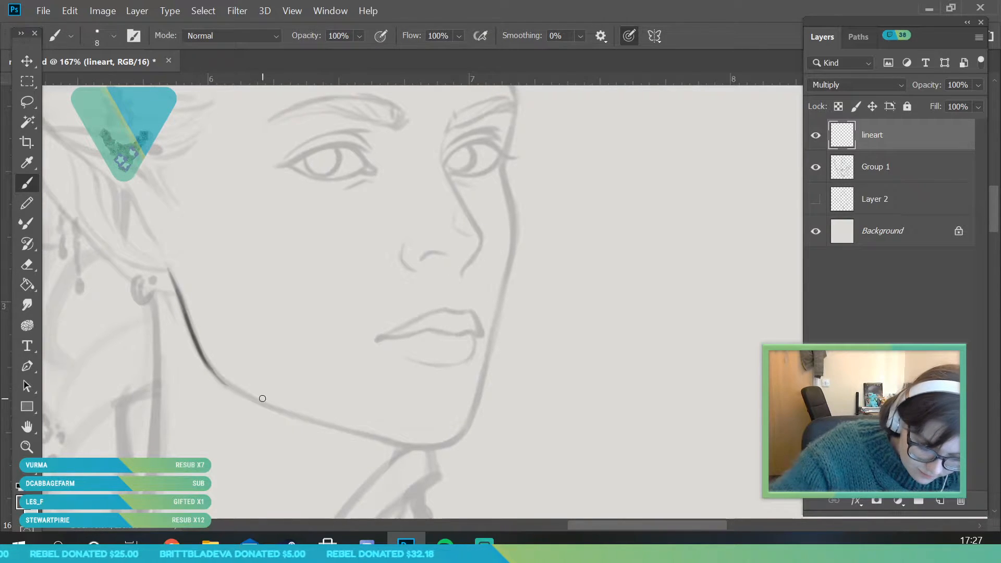
{"action": "mouse_move", "coordinate": [231, 387]}
{"action": "left_mouse_down"}
{"action": "mouse_move", "coordinate": [380, 442]}
{"action": "mouse_move", "coordinate": [348, 432]}
{"action": "mouse_move", "coordinate": [411, 450]}
{"action": "mouse_move", "coordinate": [420, 450]}
{"action": "mouse_move", "coordinate": [379, 439]}
{"action": "mouse_move", "coordinate": [462, 434]}
{"action": "left_mouse_up"}
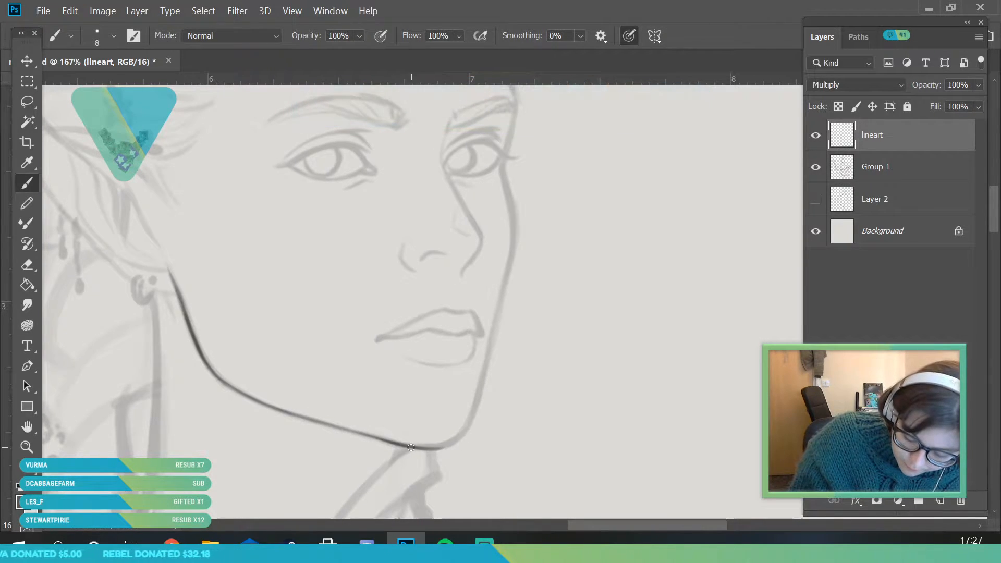
{"action": "left_click_drag", "start_coordinate": [419, 447], "coordinate": [463, 437]}
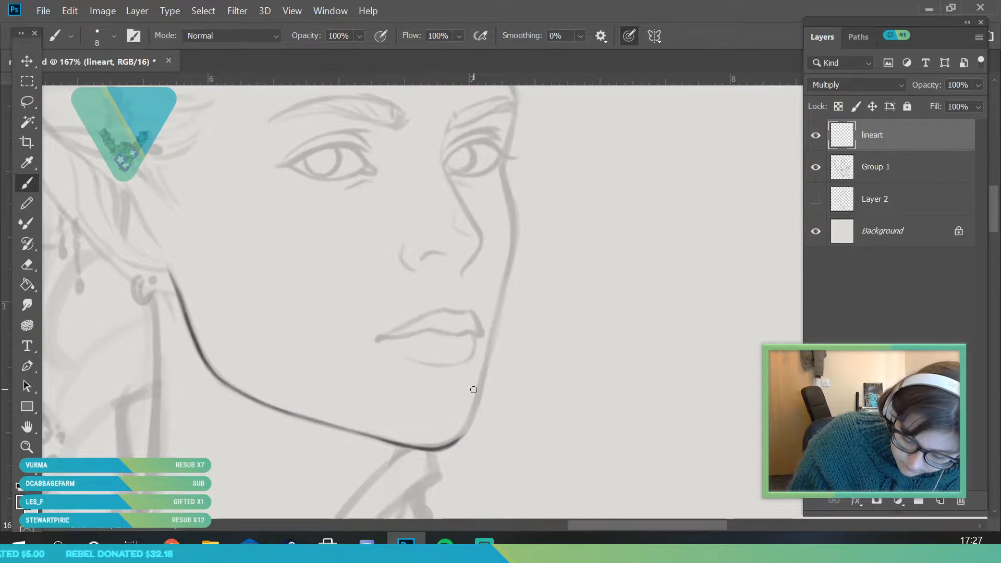
Continue the face outline on the lineart layer from the chin up past the mouth to the far cheek
{"action": "left_click_drag", "start_coordinate": [457, 439], "coordinate": [475, 399]}
{"action": "key", "text": "ctrl+z"}
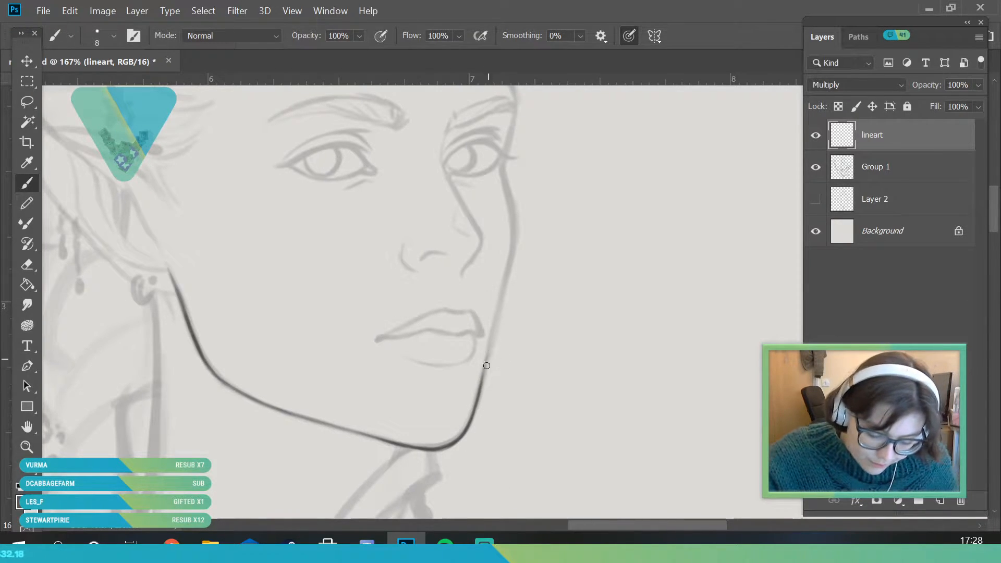
{"action": "left_click_drag", "start_coordinate": [502, 295], "coordinate": [485, 376]}
{"action": "left_click_drag", "start_coordinate": [495, 323], "coordinate": [513, 250]}
Ink the curve of the far cheek on the lineart layer, from the existing outline up to the far eye's outer corner
{"action": "key", "text": "z"}
{"action": "left_click_drag", "start_coordinate": [240, 346], "coordinate": [140, 387]}
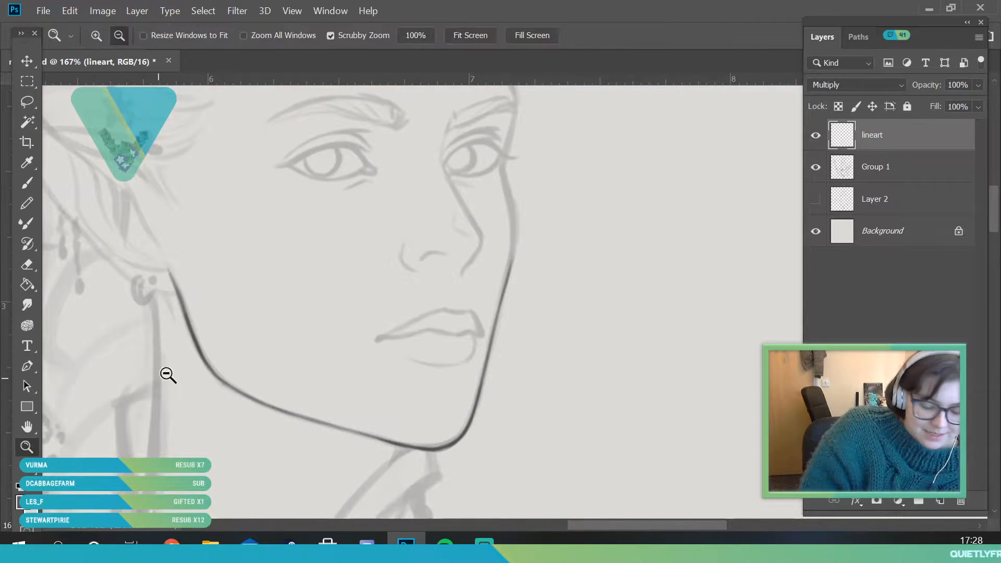
{"action": "left_click_drag", "start_coordinate": [441, 235], "coordinate": [463, 317]}
{"action": "left_click_drag", "start_coordinate": [228, 301], "coordinate": [304, 181]}
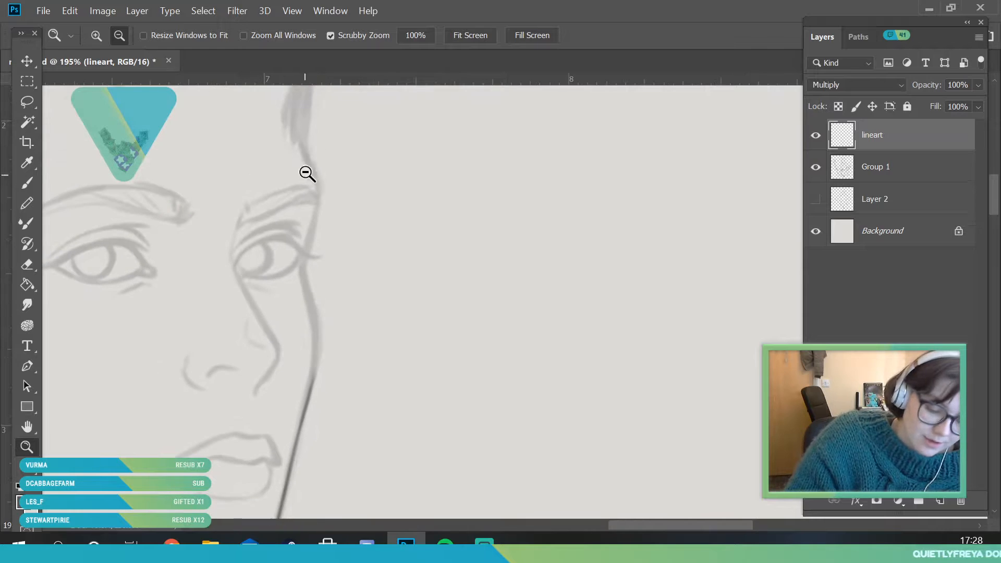
{"action": "left_click_drag", "start_coordinate": [306, 131], "coordinate": [310, 149]}
{"action": "mouse_move", "coordinate": [307, 201]}
{"action": "left_mouse_down"}
{"action": "mouse_move", "coordinate": [313, 179]}
{"action": "mouse_move", "coordinate": [307, 193]}
{"action": "left_mouse_up"}
{"action": "left_click", "coordinate": [37, 182]}
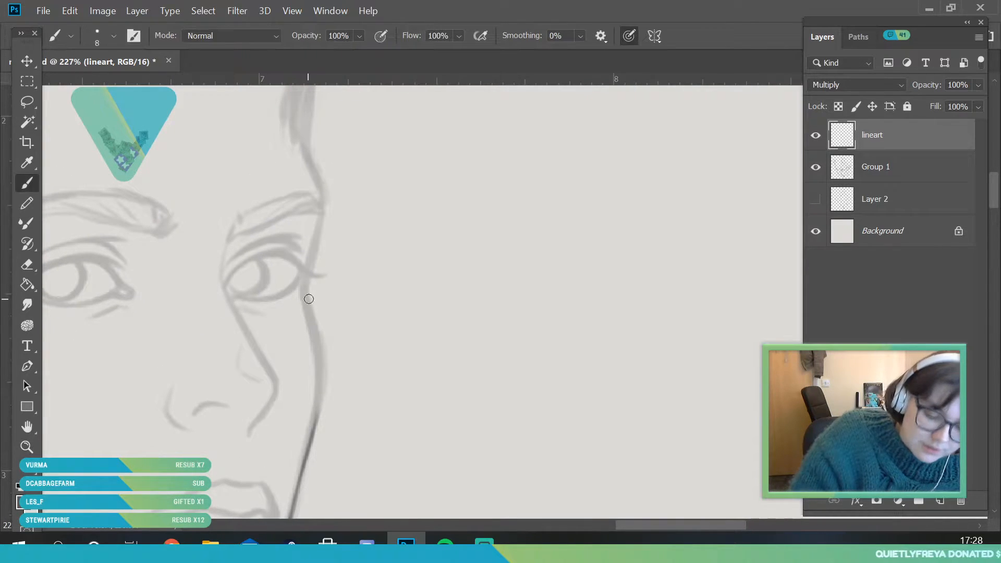
{"action": "left_click_drag", "start_coordinate": [306, 286], "coordinate": [323, 374]}
{"action": "mouse_move", "coordinate": [315, 333]}
{"action": "left_mouse_down"}
{"action": "mouse_move", "coordinate": [311, 442]}
{"action": "mouse_move", "coordinate": [319, 397]}
{"action": "left_mouse_up"}
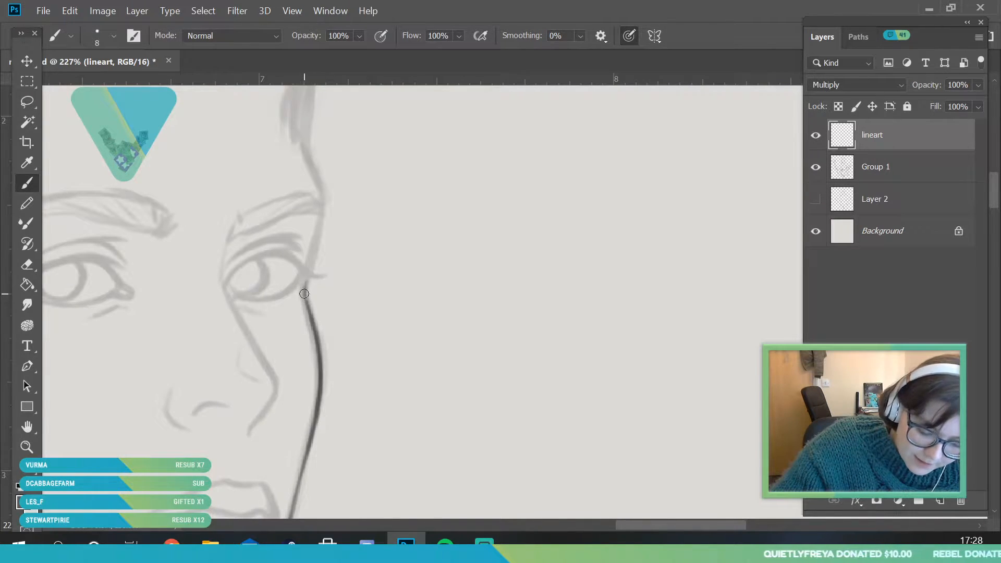
Extend the face outline from the far eye over the brow ridge and up the forehead to the hairline
{"action": "left_click_drag", "start_coordinate": [319, 229], "coordinate": [308, 269]}
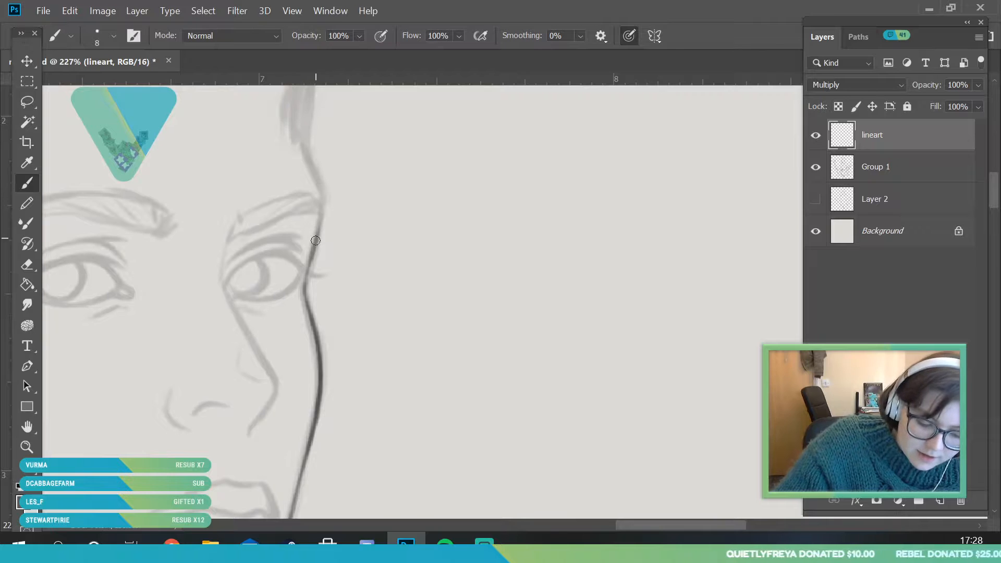
{"action": "key", "text": "space"}
{"action": "left_click_drag", "start_coordinate": [349, 198], "coordinate": [327, 307]}
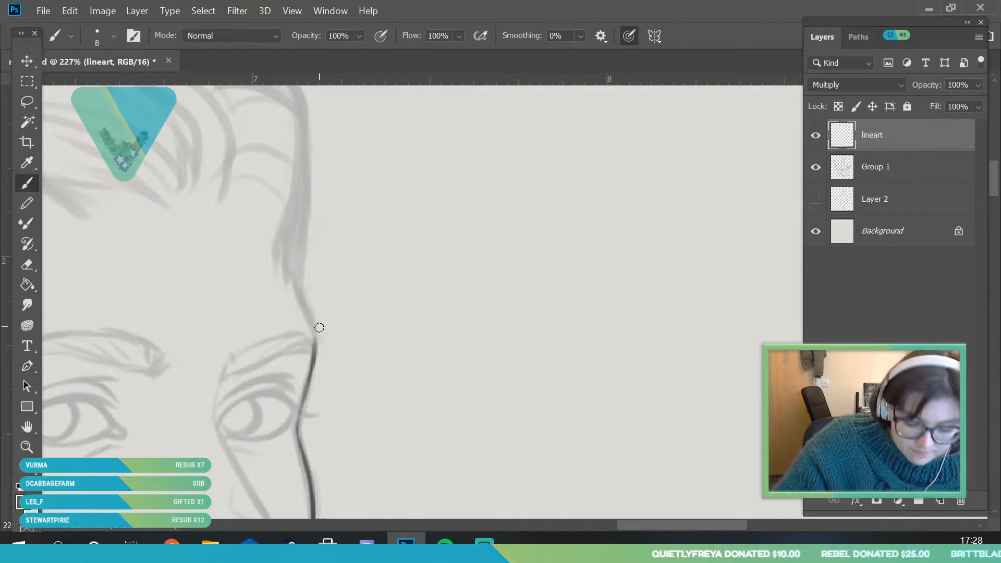
{"action": "left_click_drag", "start_coordinate": [315, 357], "coordinate": [288, 238]}
Ink the pointed ear's back edge, tip and front edge down towards the jaw, following the sketch
{"action": "key", "text": "z"}
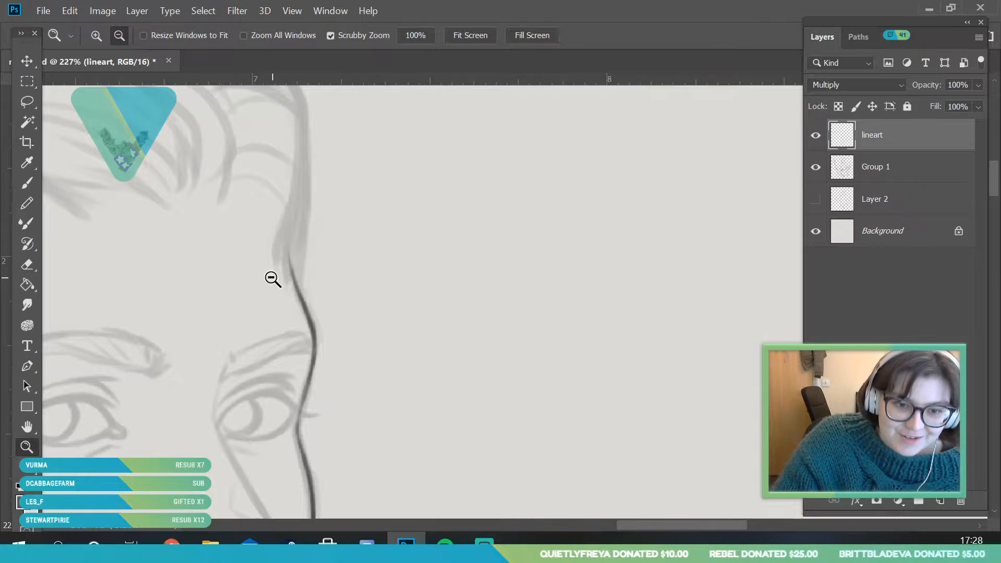
{"action": "left_click", "coordinate": [324, 222], "text": "alt"}
{"action": "left_click_drag", "start_coordinate": [289, 267], "coordinate": [258, 305]}
{"action": "left_click_drag", "start_coordinate": [368, 261], "coordinate": [323, 295]}
{"action": "left_click_drag", "start_coordinate": [336, 267], "coordinate": [366, 369]}
{"action": "mouse_move", "coordinate": [111, 242]}
{"action": "left_mouse_down"}
{"action": "mouse_move", "coordinate": [143, 279]}
{"action": "mouse_move", "coordinate": [209, 292]}
{"action": "left_mouse_up"}
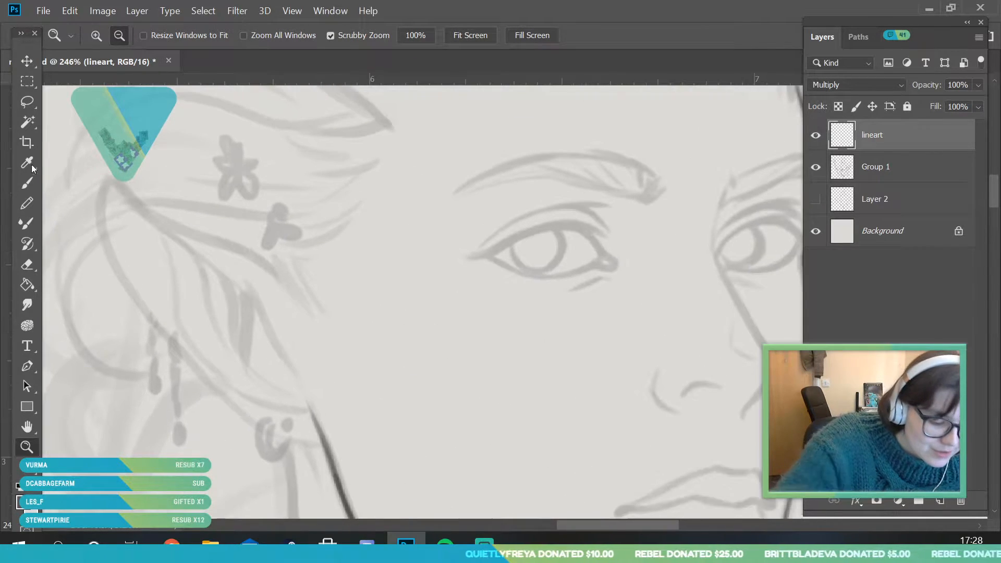
{"action": "key", "text": "b"}
{"action": "left_click_drag", "start_coordinate": [171, 341], "coordinate": [108, 250]}
{"action": "left_click_drag", "start_coordinate": [132, 293], "coordinate": [102, 208]}
{"action": "mouse_move", "coordinate": [108, 246]}
{"action": "left_mouse_down"}
{"action": "mouse_move", "coordinate": [109, 184]}
{"action": "mouse_move", "coordinate": [105, 197]}
{"action": "mouse_move", "coordinate": [144, 193]}
{"action": "mouse_move", "coordinate": [108, 187]}
{"action": "mouse_move", "coordinate": [232, 279]}
{"action": "left_mouse_up"}
{"action": "left_click_drag", "start_coordinate": [190, 252], "coordinate": [264, 319]}
{"action": "left_click_drag", "start_coordinate": [249, 284], "coordinate": [288, 370]}
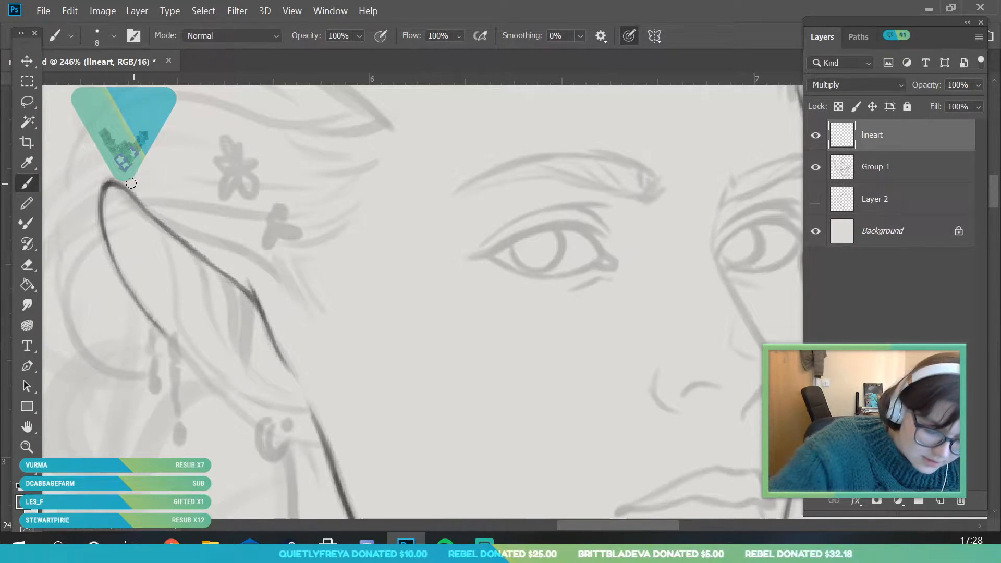
Ink the ear's upper rim as a second line curving from the tip towards the temple
{"action": "mouse_move", "coordinate": [123, 179]}
{"action": "left_mouse_down"}
{"action": "mouse_move", "coordinate": [224, 244]}
{"action": "mouse_move", "coordinate": [174, 231]}
{"action": "mouse_move", "coordinate": [266, 262]}
{"action": "left_mouse_up"}
{"action": "mouse_move", "coordinate": [203, 241]}
{"action": "left_mouse_down"}
{"action": "mouse_move", "coordinate": [249, 258]}
{"action": "mouse_move", "coordinate": [226, 249]}
{"action": "mouse_move", "coordinate": [291, 304]}
{"action": "left_mouse_up"}
{"action": "left_click_drag", "start_coordinate": [273, 268], "coordinate": [305, 308]}
Ink the ear's lower back edge down around the earlobe to meet the jawline
{"action": "left_click", "coordinate": [26, 447]}
{"action": "left_click_drag", "start_coordinate": [195, 257], "coordinate": [137, 453]}
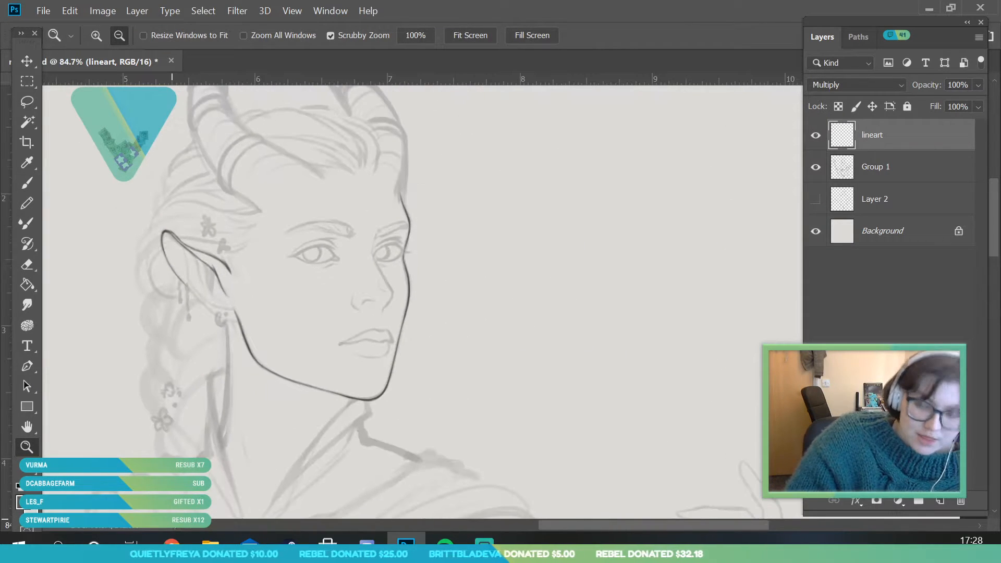
{"action": "left_click_drag", "start_coordinate": [227, 274], "coordinate": [250, 389]}
{"action": "left_click_drag", "start_coordinate": [159, 198], "coordinate": [166, 200]}
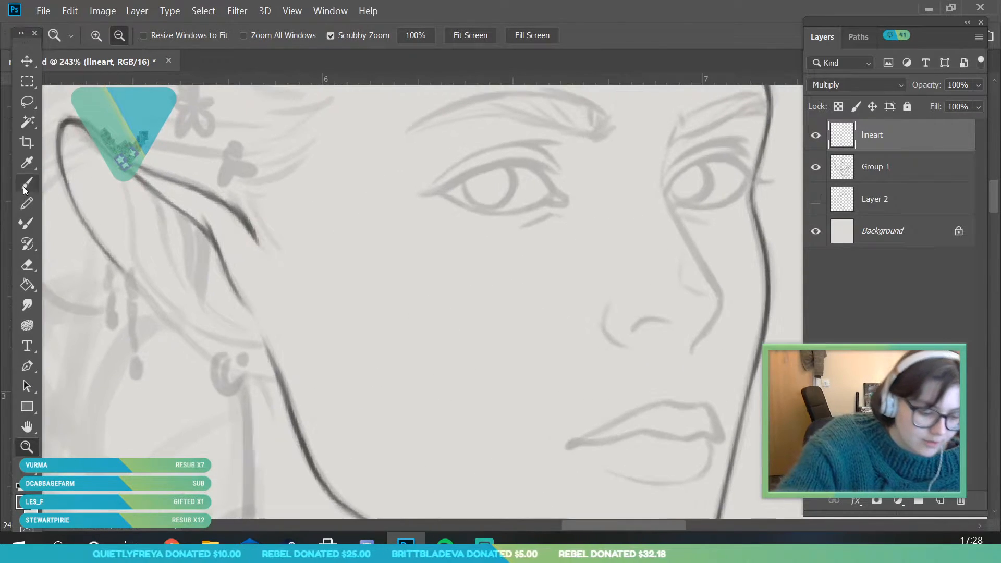
{"action": "key", "text": "b"}
{"action": "mouse_move", "coordinate": [150, 301]}
{"action": "left_mouse_down"}
{"action": "mouse_move", "coordinate": [235, 377]}
{"action": "mouse_move", "coordinate": [220, 371]}
{"action": "mouse_move", "coordinate": [274, 380]}
{"action": "left_mouse_up"}
Ink the inner ear folds and join the ear's front edge to the top of the jawline
{"action": "key", "text": "z"}
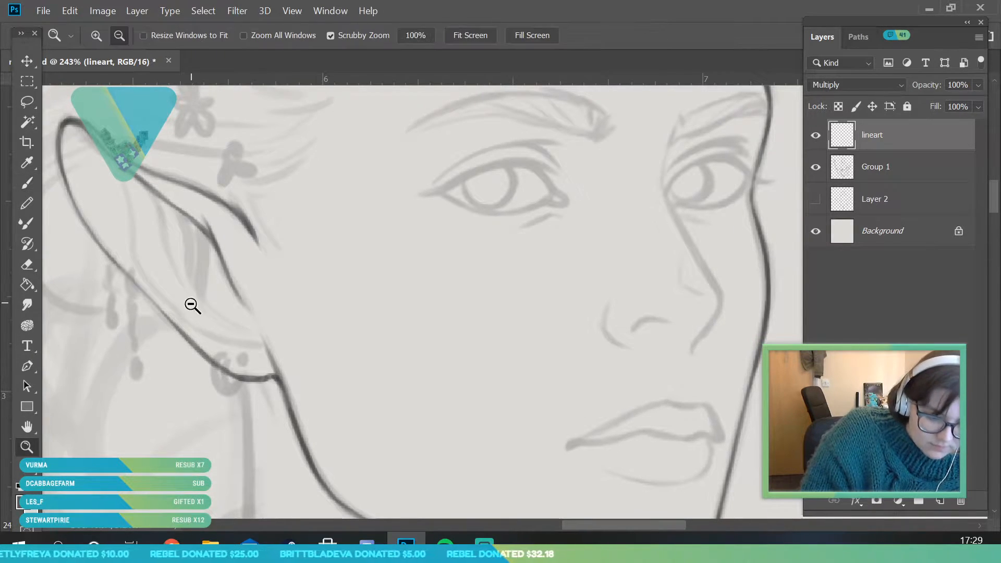
{"action": "left_click_drag", "start_coordinate": [191, 304], "coordinate": [141, 490]}
{"action": "left_click_drag", "start_coordinate": [223, 228], "coordinate": [250, 371]}
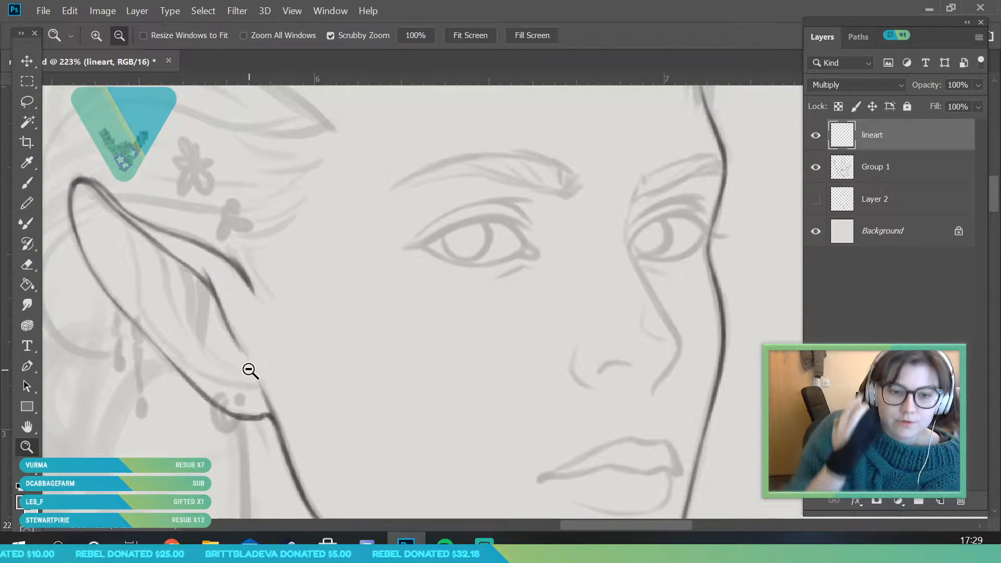
{"action": "left_click_drag", "start_coordinate": [228, 359], "coordinate": [236, 362]}
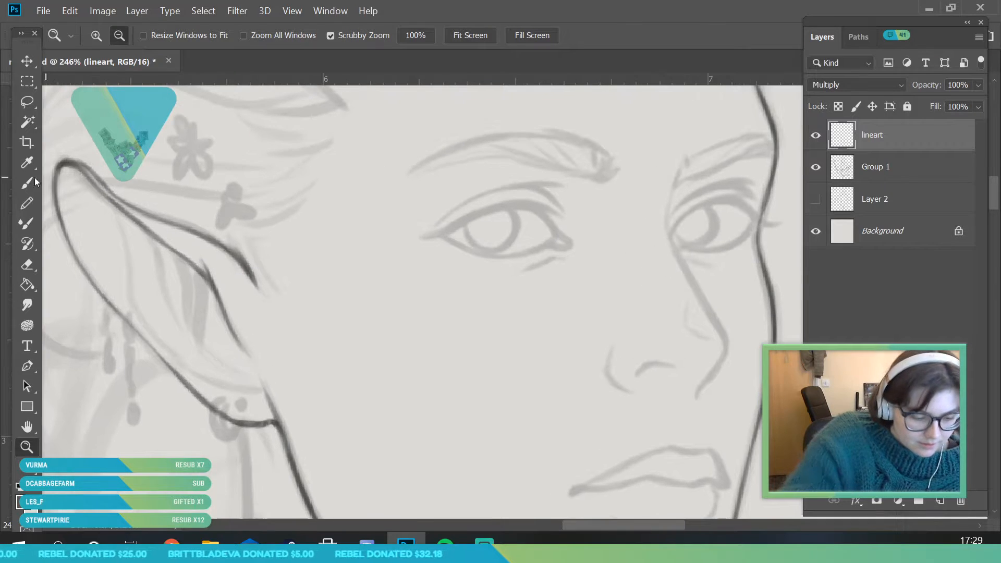
{"action": "key", "text": "b"}
{"action": "mouse_move", "coordinate": [202, 275]}
{"action": "left_mouse_down"}
{"action": "mouse_move", "coordinate": [207, 341]}
{"action": "mouse_move", "coordinate": [217, 317]}
{"action": "mouse_move", "coordinate": [236, 366]}
{"action": "mouse_move", "coordinate": [211, 352]}
{"action": "mouse_move", "coordinate": [243, 370]}
{"action": "mouse_move", "coordinate": [250, 393]}
{"action": "mouse_move", "coordinate": [239, 392]}
{"action": "mouse_move", "coordinate": [261, 404]}
{"action": "mouse_move", "coordinate": [228, 387]}
{"action": "mouse_move", "coordinate": [154, 282]}
{"action": "mouse_move", "coordinate": [140, 225]}
{"action": "mouse_move", "coordinate": [191, 296]}
{"action": "mouse_move", "coordinate": [186, 324]}
{"action": "left_mouse_up"}
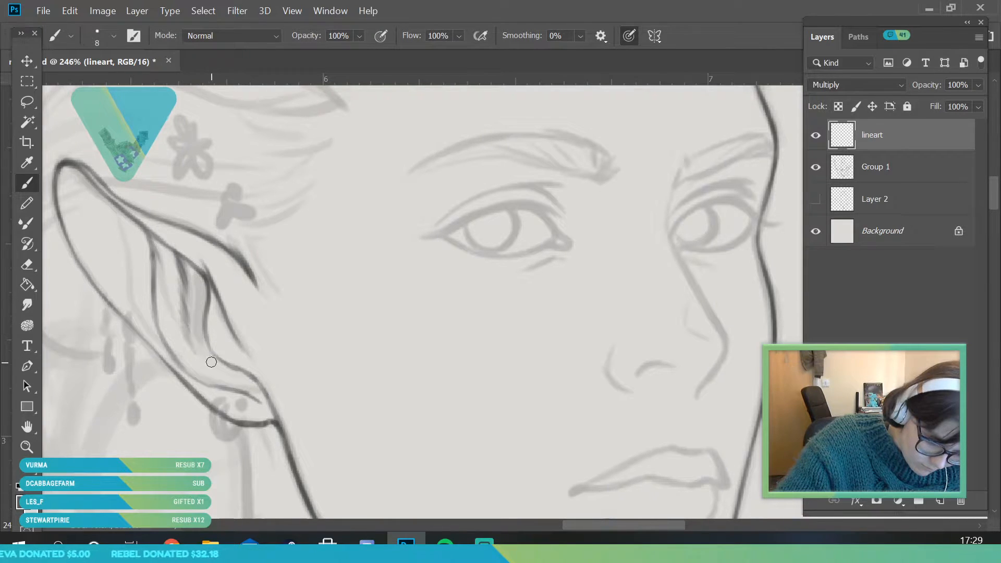
Set the brush size to 6 px for inking the mouth
{"action": "key", "text": "z"}
{"action": "left_click_drag", "start_coordinate": [254, 363], "coordinate": [294, 358]}
{"action": "left_click", "coordinate": [26, 182]}
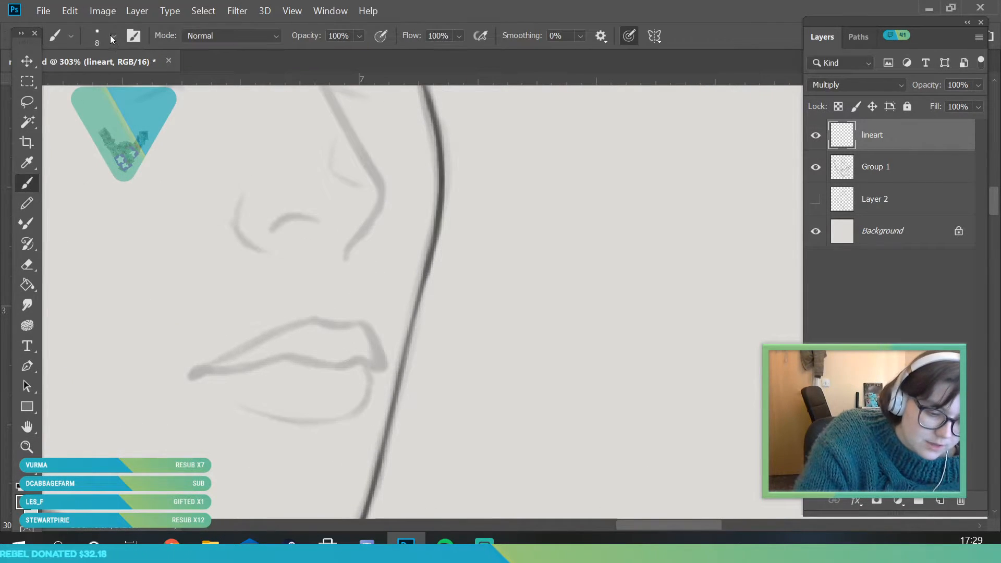
{"action": "left_click", "coordinate": [113, 35]}
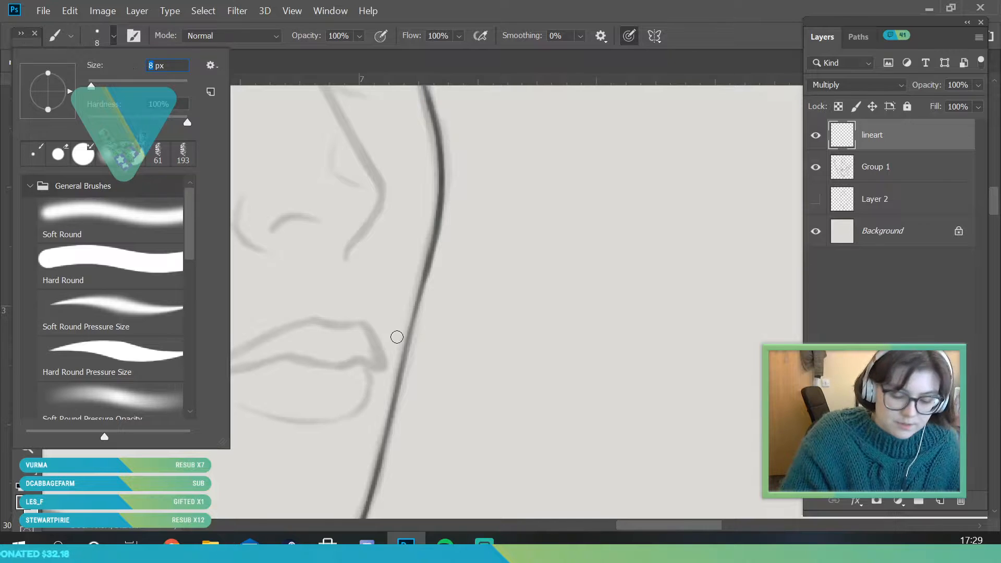
{"action": "left_click", "coordinate": [383, 352]}
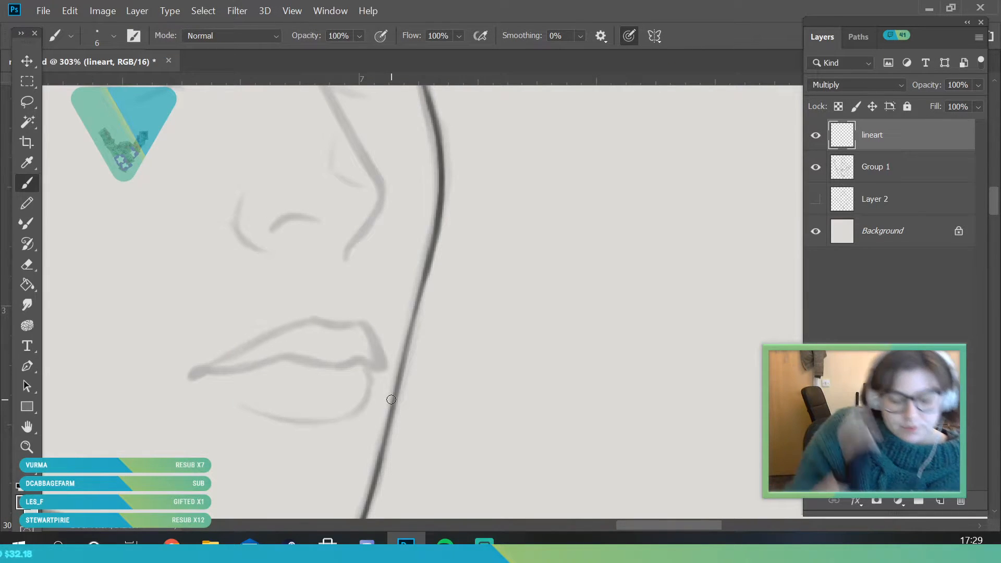
Ink the lips over the sketch, drawing the mouth line with darkened corners, the upper lip contour and the lower lip curve
{"action": "mouse_move", "coordinate": [214, 365]}
{"action": "left_mouse_down"}
{"action": "mouse_move", "coordinate": [194, 379]}
{"action": "mouse_move", "coordinate": [301, 357]}
{"action": "left_mouse_up"}
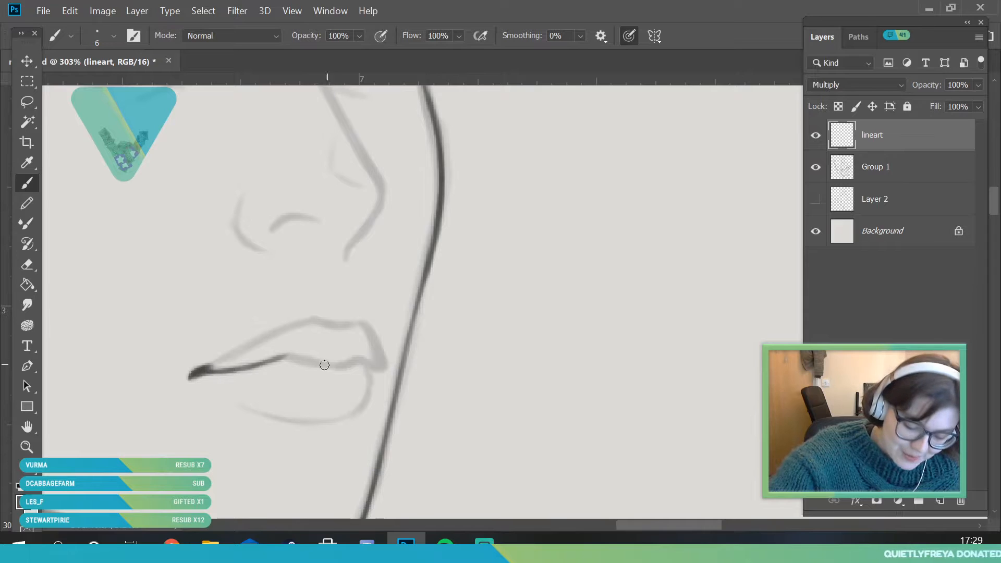
{"action": "left_click_drag", "start_coordinate": [275, 363], "coordinate": [368, 356]}
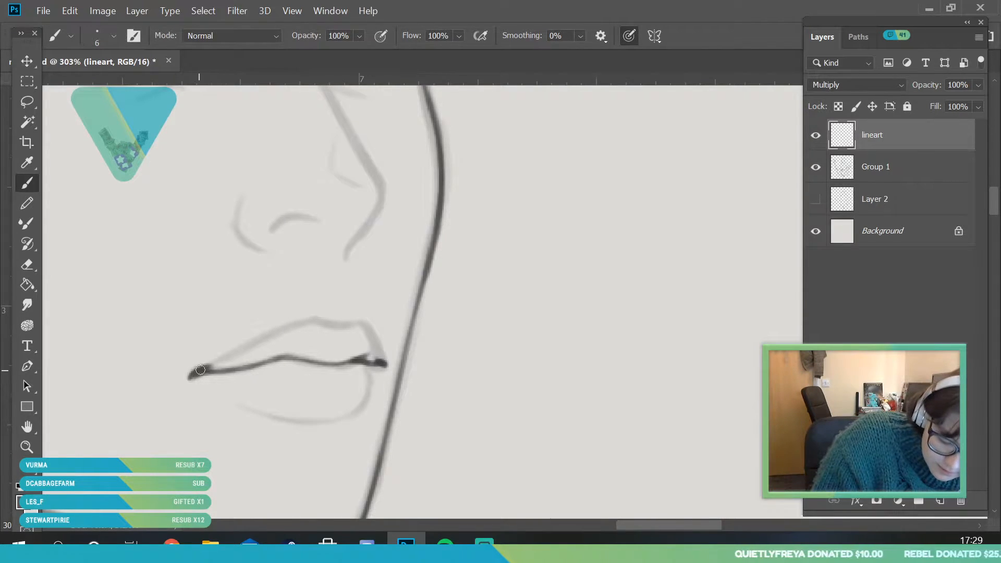
{"action": "mouse_move", "coordinate": [208, 368]}
{"action": "left_mouse_down"}
{"action": "mouse_move", "coordinate": [283, 332]}
{"action": "mouse_move", "coordinate": [344, 326]}
{"action": "mouse_move", "coordinate": [380, 353]}
{"action": "left_mouse_up"}
{"action": "mouse_move", "coordinate": [231, 401]}
{"action": "left_mouse_down"}
{"action": "mouse_move", "coordinate": [327, 422]}
{"action": "mouse_move", "coordinate": [278, 419]}
{"action": "mouse_move", "coordinate": [351, 402]}
{"action": "left_mouse_up"}
{"action": "mouse_move", "coordinate": [295, 420]}
{"action": "left_mouse_down"}
{"action": "mouse_move", "coordinate": [345, 418]}
{"action": "mouse_move", "coordinate": [299, 421]}
{"action": "mouse_move", "coordinate": [356, 413]}
{"action": "mouse_move", "coordinate": [330, 421]}
{"action": "mouse_move", "coordinate": [368, 389]}
{"action": "mouse_move", "coordinate": [356, 414]}
{"action": "mouse_move", "coordinate": [369, 373]}
{"action": "mouse_move", "coordinate": [365, 410]}
{"action": "mouse_move", "coordinate": [369, 375]}
{"action": "mouse_move", "coordinate": [340, 419]}
{"action": "left_mouse_up"}
Ink the lower nose with the nostril wing, the nostril arch and the underside of the nose tip
{"action": "key", "text": "z"}
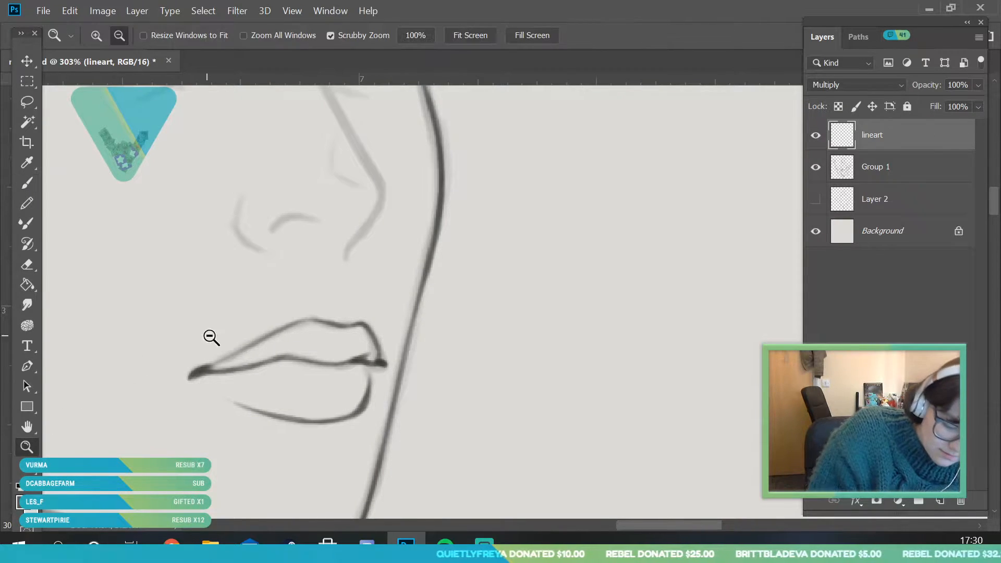
{"action": "left_click_drag", "start_coordinate": [205, 336], "coordinate": [143, 487]}
{"action": "left_click_drag", "start_coordinate": [245, 307], "coordinate": [264, 310]}
{"action": "left_click_drag", "start_coordinate": [199, 258], "coordinate": [207, 310]}
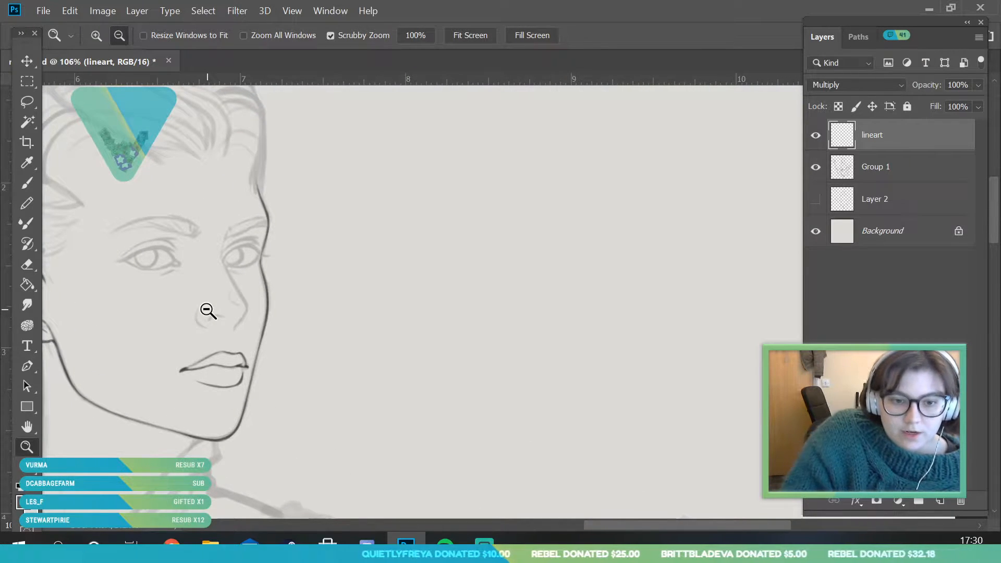
{"action": "mouse_move", "coordinate": [248, 219]}
{"action": "left_mouse_down"}
{"action": "mouse_move", "coordinate": [242, 331]}
{"action": "mouse_move", "coordinate": [310, 335]}
{"action": "mouse_move", "coordinate": [315, 326]}
{"action": "mouse_move", "coordinate": [286, 297]}
{"action": "left_mouse_up"}
{"action": "left_click", "coordinate": [26, 183]}
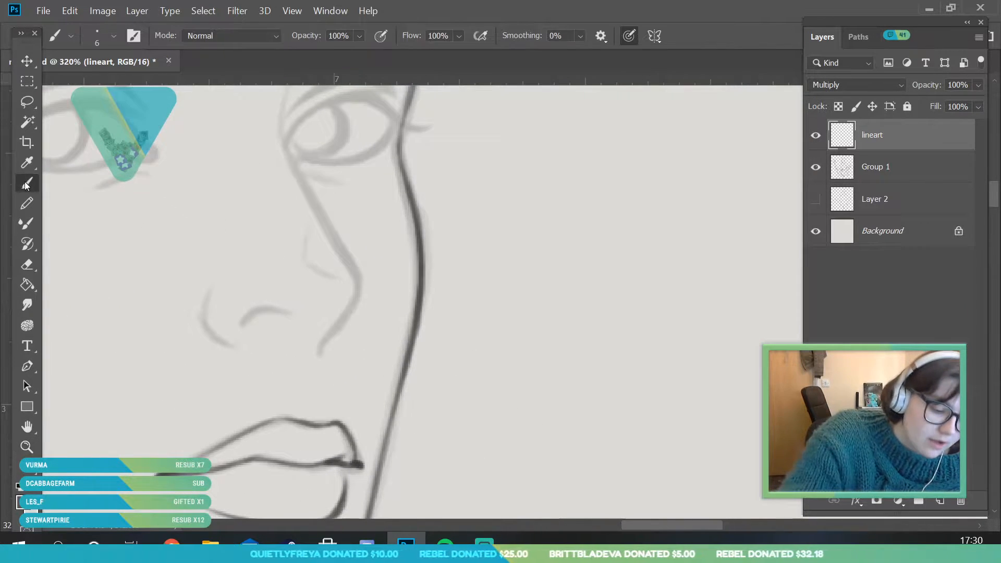
{"action": "mouse_move", "coordinate": [205, 328]}
{"action": "left_mouse_down"}
{"action": "mouse_move", "coordinate": [233, 347]}
{"action": "mouse_move", "coordinate": [202, 320]}
{"action": "mouse_move", "coordinate": [216, 341]}
{"action": "mouse_move", "coordinate": [209, 290]}
{"action": "left_mouse_up"}
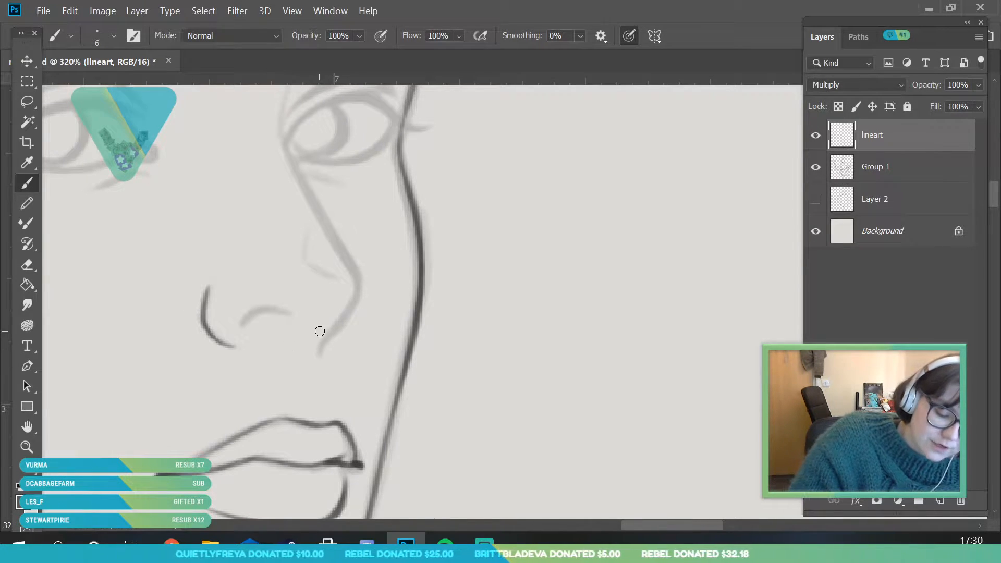
{"action": "mouse_move", "coordinate": [244, 327]}
{"action": "left_mouse_down"}
{"action": "mouse_move", "coordinate": [276, 308]}
{"action": "mouse_move", "coordinate": [294, 313]}
{"action": "left_mouse_up"}
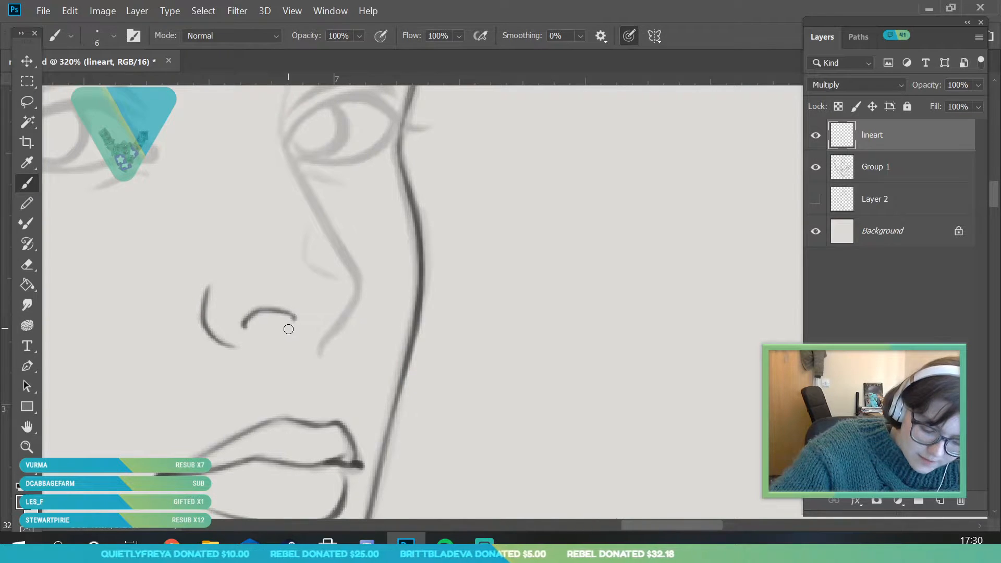
{"action": "left_click_drag", "start_coordinate": [318, 353], "coordinate": [361, 279]}
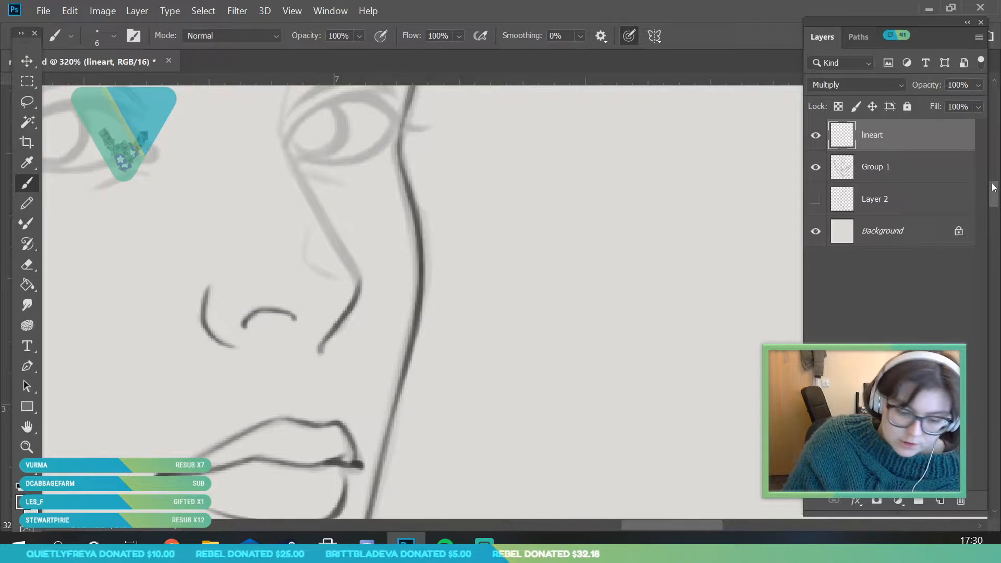
Ink the nose bridge from the inner end of the far eyebrow down to the nose tip
{"action": "left_click_drag", "start_coordinate": [916, 20], "coordinate": [882, 14]}
{"action": "scroll", "coordinate": [952, 190], "scroll_direction": "up", "scroll_amount": 5}
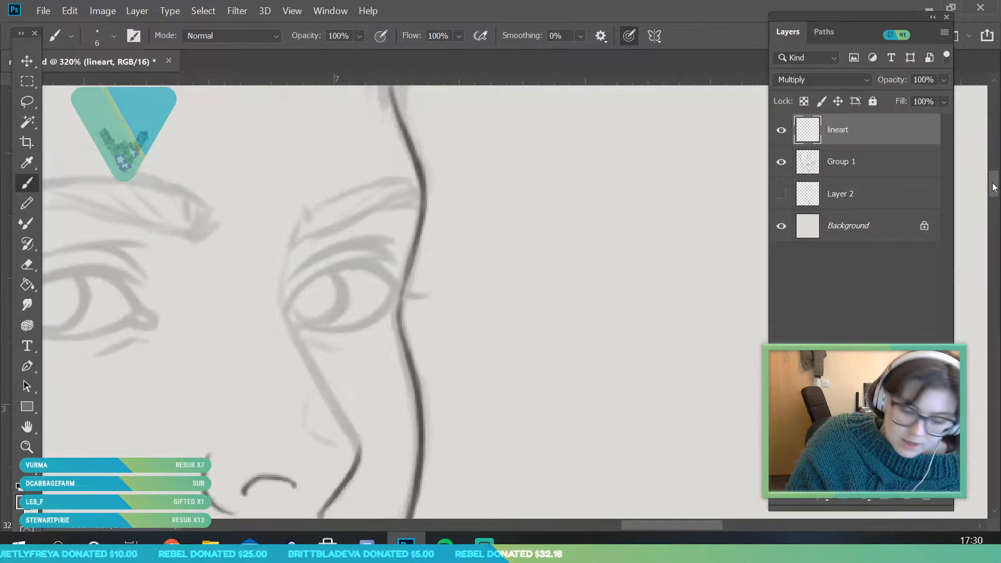
{"action": "mouse_move", "coordinate": [300, 166]}
{"action": "left_mouse_down"}
{"action": "mouse_move", "coordinate": [280, 249]}
{"action": "mouse_move", "coordinate": [282, 235]}
{"action": "mouse_move", "coordinate": [314, 327]}
{"action": "mouse_move", "coordinate": [354, 388]}
{"action": "left_mouse_up"}
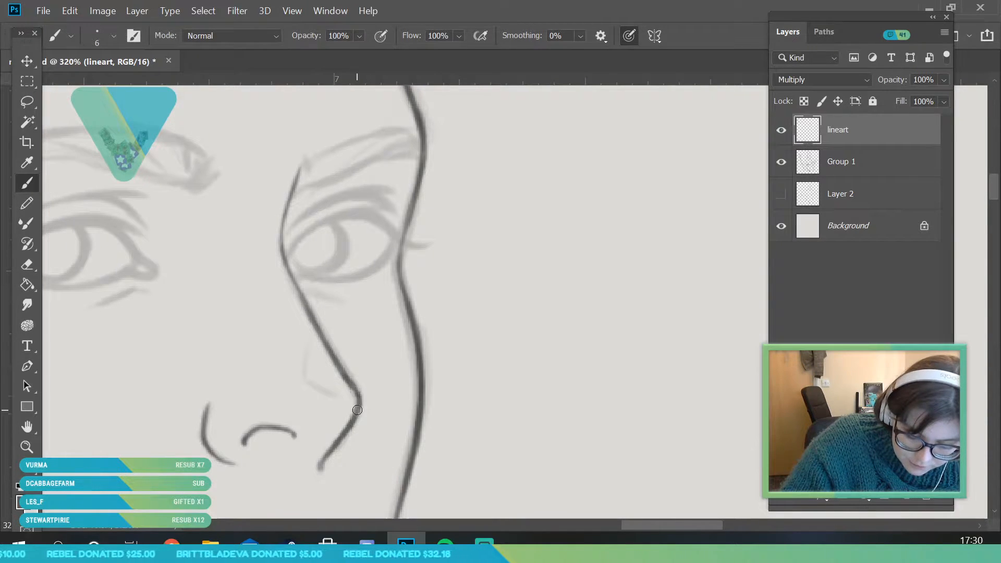
Ink the far eye's upper lash line, thickening it towards the outer corner and ending in a lash flick past the face outline
{"action": "left_click", "coordinate": [29, 448]}
{"action": "left_click_drag", "start_coordinate": [328, 192], "coordinate": [333, 234]}
{"action": "left_click_drag", "start_coordinate": [360, 202], "coordinate": [391, 206]}
{"action": "key", "text": "b"}
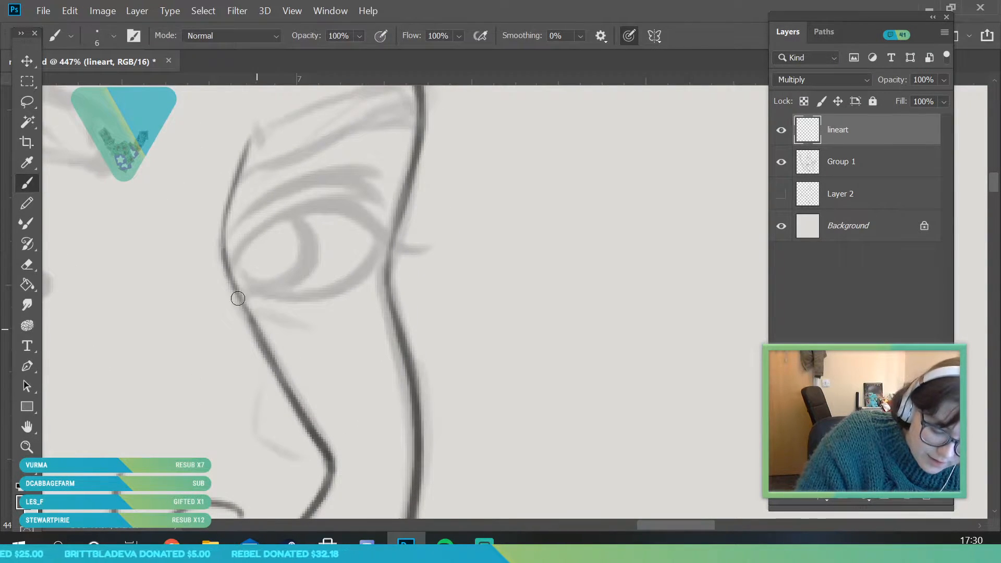
{"action": "left_click_drag", "start_coordinate": [230, 277], "coordinate": [265, 350]}
{"action": "mouse_move", "coordinate": [239, 298]}
{"action": "left_mouse_down"}
{"action": "mouse_move", "coordinate": [242, 248]}
{"action": "mouse_move", "coordinate": [257, 232]}
{"action": "left_mouse_up"}
{"action": "left_click_drag", "start_coordinate": [231, 275], "coordinate": [302, 203]}
{"action": "left_click_drag", "start_coordinate": [254, 234], "coordinate": [346, 201]}
{"action": "left_click_drag", "start_coordinate": [273, 218], "coordinate": [348, 201]}
{"action": "mouse_move", "coordinate": [281, 214]}
{"action": "left_mouse_down"}
{"action": "mouse_move", "coordinate": [351, 201]}
{"action": "mouse_move", "coordinate": [383, 210]}
{"action": "left_mouse_up"}
{"action": "mouse_move", "coordinate": [318, 208]}
{"action": "left_mouse_down"}
{"action": "mouse_move", "coordinate": [350, 204]}
{"action": "mouse_move", "coordinate": [294, 211]}
{"action": "mouse_move", "coordinate": [377, 228]}
{"action": "mouse_move", "coordinate": [342, 204]}
{"action": "mouse_move", "coordinate": [423, 252]}
{"action": "left_mouse_up"}
{"action": "left_click_drag", "start_coordinate": [354, 206], "coordinate": [387, 233]}
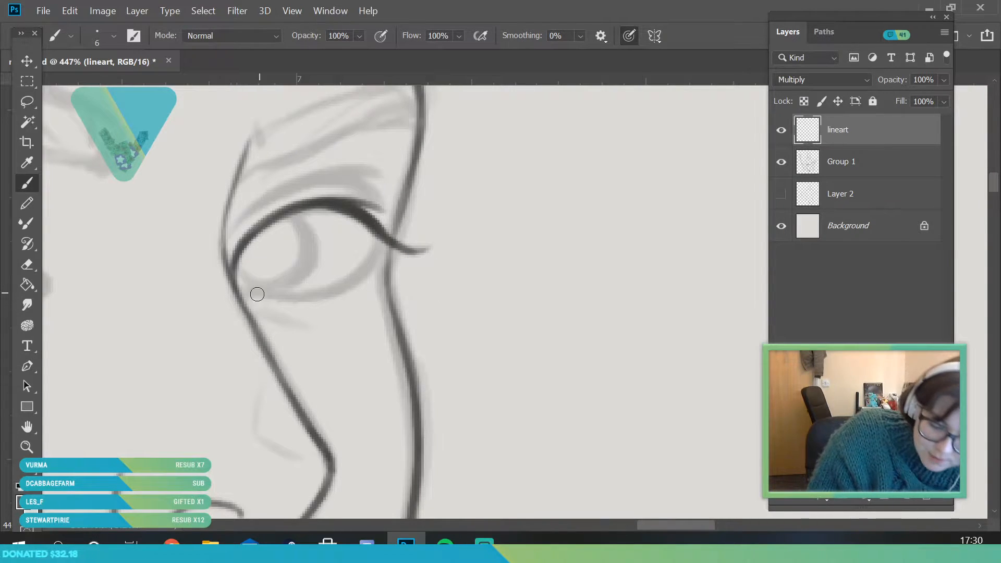
Ink the far eye's lower lid from the inner to the outer corner and outline its iris
{"action": "mouse_move", "coordinate": [252, 308]}
{"action": "left_mouse_down"}
{"action": "mouse_move", "coordinate": [298, 297]}
{"action": "mouse_move", "coordinate": [258, 294]}
{"action": "mouse_move", "coordinate": [356, 281]}
{"action": "mouse_move", "coordinate": [279, 296]}
{"action": "mouse_move", "coordinate": [369, 270]}
{"action": "mouse_move", "coordinate": [341, 291]}
{"action": "mouse_move", "coordinate": [379, 226]}
{"action": "left_mouse_up"}
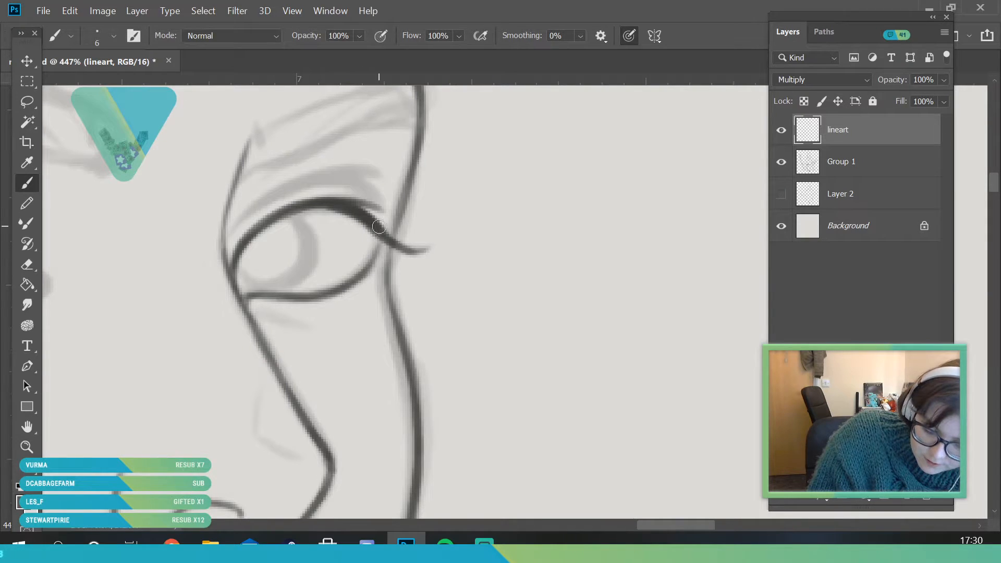
{"action": "mouse_move", "coordinate": [357, 282]}
{"action": "left_mouse_down"}
{"action": "mouse_move", "coordinate": [404, 208]}
{"action": "mouse_move", "coordinate": [389, 253]}
{"action": "left_mouse_up"}
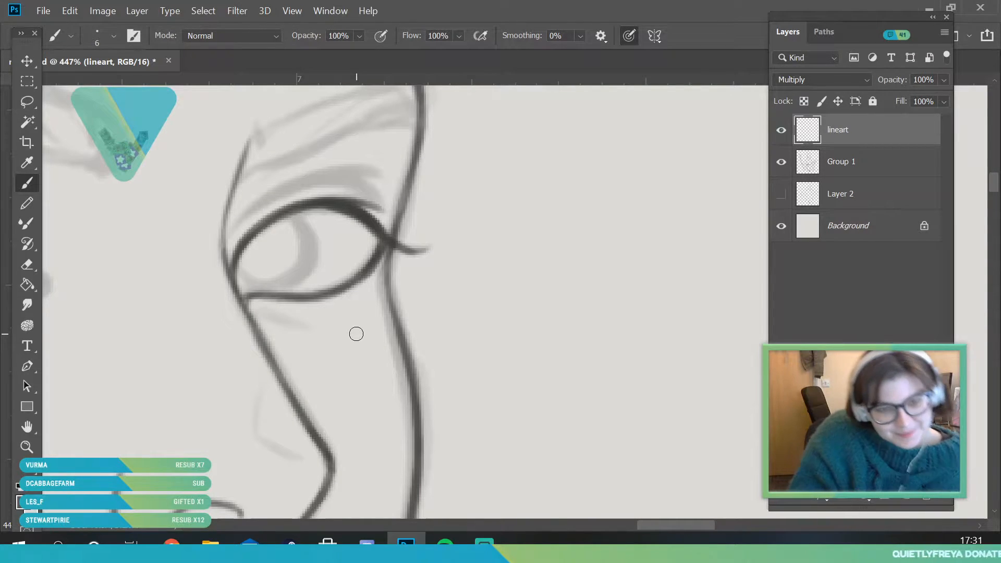
{"action": "mouse_move", "coordinate": [238, 266]}
{"action": "left_mouse_down"}
{"action": "mouse_move", "coordinate": [251, 284]}
{"action": "mouse_move", "coordinate": [239, 252]}
{"action": "mouse_move", "coordinate": [261, 271]}
{"action": "mouse_move", "coordinate": [265, 290]}
{"action": "mouse_move", "coordinate": [245, 281]}
{"action": "mouse_move", "coordinate": [235, 269]}
{"action": "mouse_move", "coordinate": [281, 287]}
{"action": "mouse_move", "coordinate": [249, 285]}
{"action": "mouse_move", "coordinate": [302, 230]}
{"action": "mouse_move", "coordinate": [286, 217]}
{"action": "mouse_move", "coordinate": [274, 288]}
{"action": "mouse_move", "coordinate": [254, 286]}
{"action": "mouse_move", "coordinate": [305, 277]}
{"action": "mouse_move", "coordinate": [277, 287]}
{"action": "mouse_move", "coordinate": [314, 244]}
{"action": "mouse_move", "coordinate": [309, 224]}
{"action": "mouse_move", "coordinate": [283, 213]}
{"action": "mouse_move", "coordinate": [313, 273]}
{"action": "left_mouse_up"}
{"action": "mouse_move", "coordinate": [301, 228]}
{"action": "left_mouse_down"}
{"action": "mouse_move", "coordinate": [280, 284]}
{"action": "mouse_move", "coordinate": [249, 282]}
{"action": "mouse_move", "coordinate": [295, 225]}
{"action": "mouse_move", "coordinate": [257, 274]}
{"action": "mouse_move", "coordinate": [243, 245]}
{"action": "mouse_move", "coordinate": [245, 282]}
{"action": "left_mouse_up"}
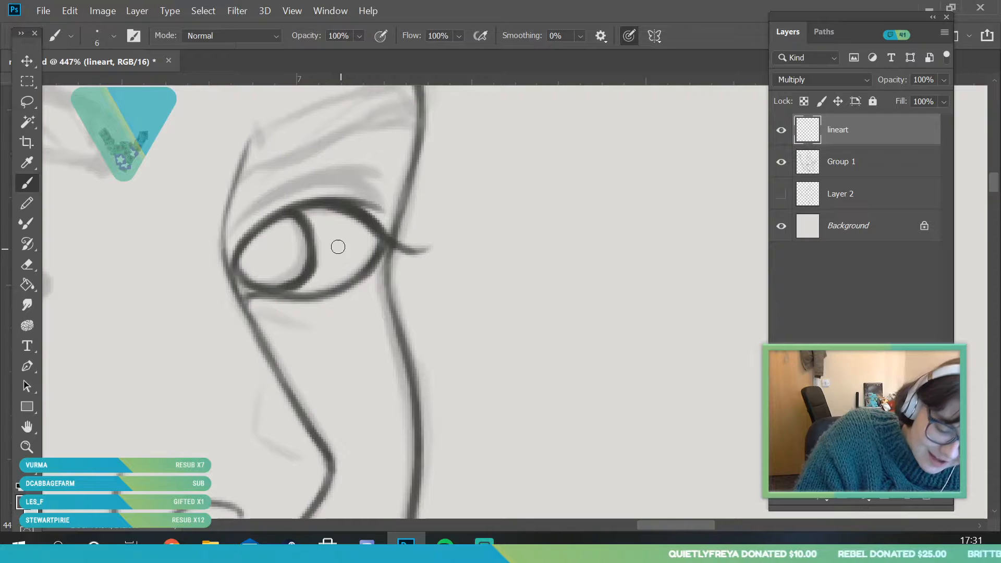
Ink the eyelid crease above the far eye, starting from the nose bridge
{"action": "left_click_drag", "start_coordinate": [232, 237], "coordinate": [265, 201]}
{"action": "left_click_drag", "start_coordinate": [234, 235], "coordinate": [315, 177]}
{"action": "mouse_move", "coordinate": [229, 258]}
{"action": "left_mouse_down"}
{"action": "mouse_move", "coordinate": [252, 218]}
{"action": "mouse_move", "coordinate": [349, 168]}
{"action": "mouse_move", "coordinate": [349, 187]}
{"action": "mouse_move", "coordinate": [300, 194]}
{"action": "mouse_move", "coordinate": [376, 172]}
{"action": "left_mouse_up"}
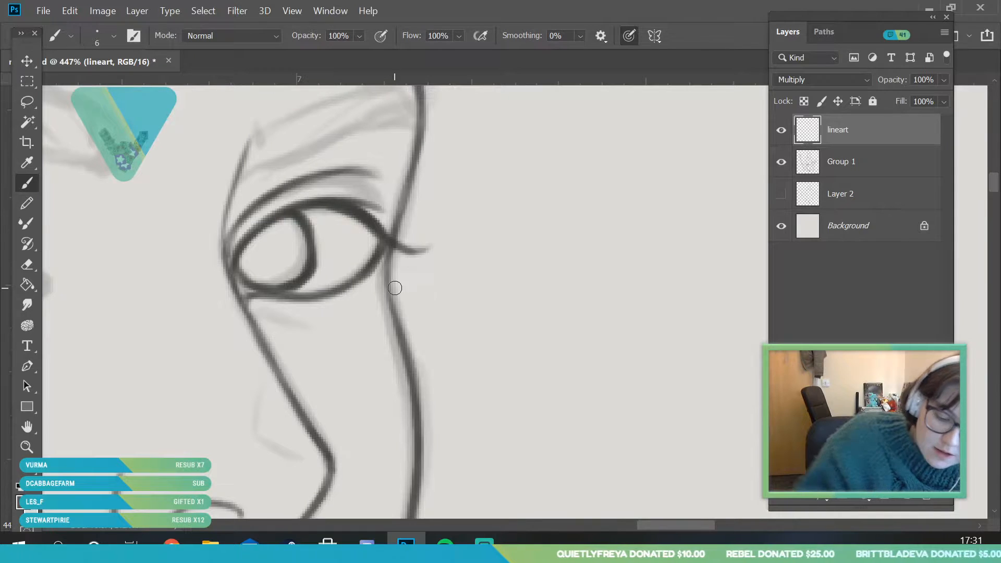
Extend the far eye's lid crease to its outer corner and ink the near eye's upper lash line from outer tip to inner corner
{"action": "mouse_move", "coordinate": [304, 186]}
{"action": "left_mouse_down"}
{"action": "mouse_move", "coordinate": [367, 181]}
{"action": "mouse_move", "coordinate": [318, 182]}
{"action": "mouse_move", "coordinate": [354, 180]}
{"action": "mouse_move", "coordinate": [392, 228]}
{"action": "left_mouse_up"}
{"action": "left_click", "coordinate": [26, 447]}
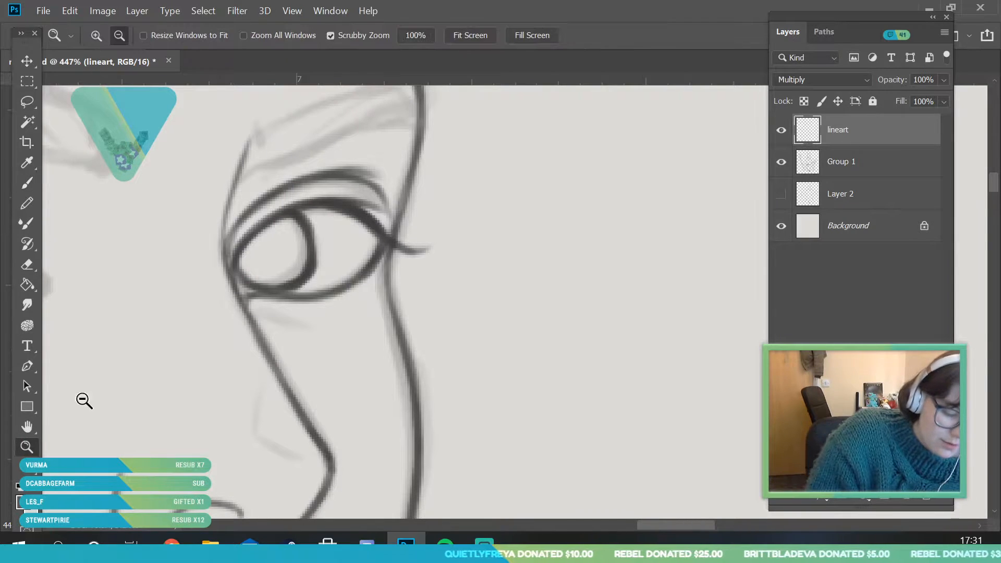
{"action": "left_click_drag", "start_coordinate": [344, 297], "coordinate": [268, 382]}
{"action": "left_click_drag", "start_coordinate": [229, 280], "coordinate": [315, 282]}
{"action": "left_click_drag", "start_coordinate": [227, 250], "coordinate": [255, 273]}
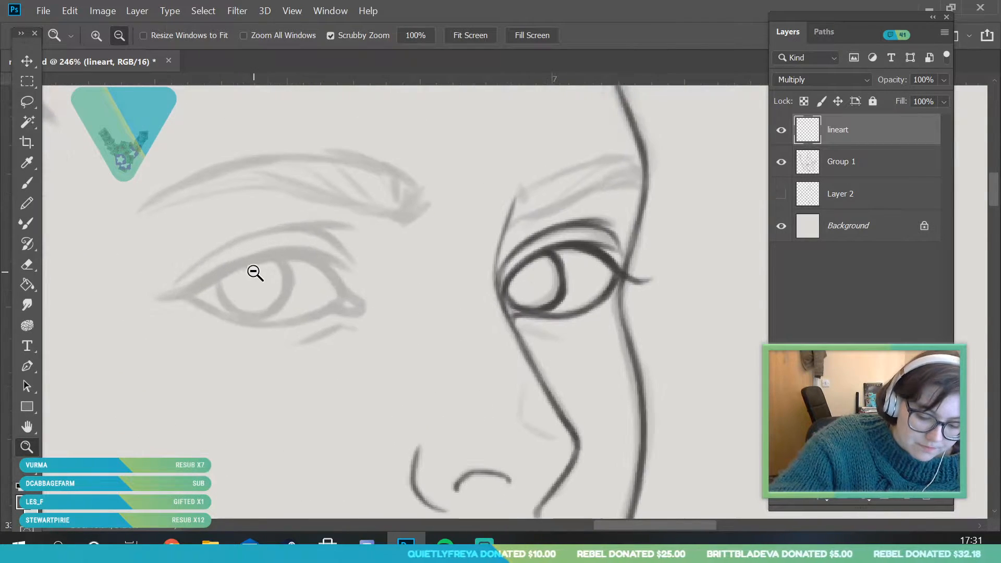
{"action": "left_click", "coordinate": [27, 182]}
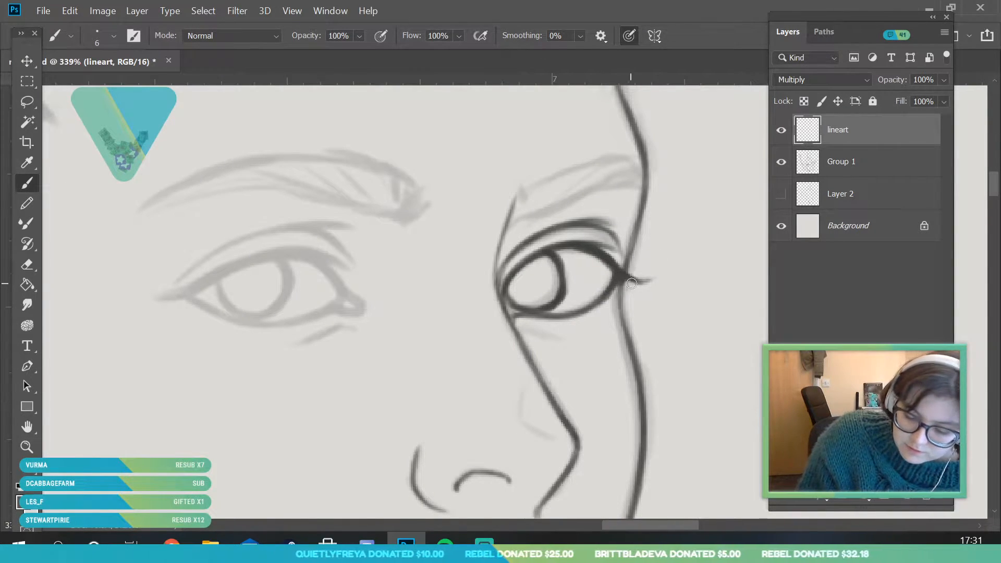
{"action": "mouse_move", "coordinate": [155, 296]}
{"action": "left_mouse_down"}
{"action": "mouse_move", "coordinate": [225, 271]}
{"action": "mouse_move", "coordinate": [174, 295]}
{"action": "mouse_move", "coordinate": [183, 297]}
{"action": "mouse_move", "coordinate": [240, 266]}
{"action": "left_mouse_up"}
{"action": "left_click_drag", "start_coordinate": [185, 294], "coordinate": [285, 255]}
{"action": "key", "text": "ctrl+z"}
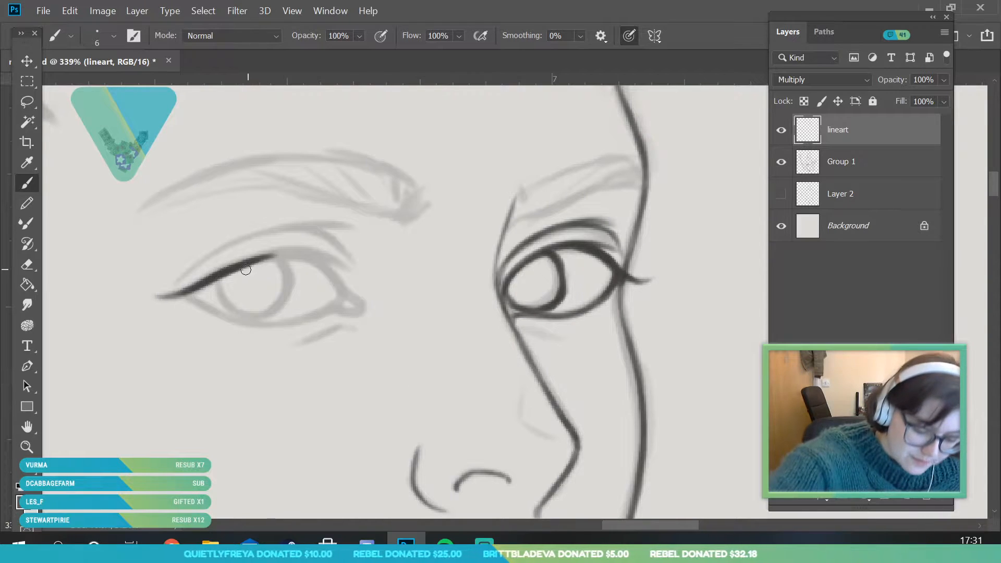
{"action": "mouse_move", "coordinate": [221, 275]}
{"action": "left_mouse_down"}
{"action": "mouse_move", "coordinate": [308, 252]}
{"action": "mouse_move", "coordinate": [345, 262]}
{"action": "left_mouse_up"}
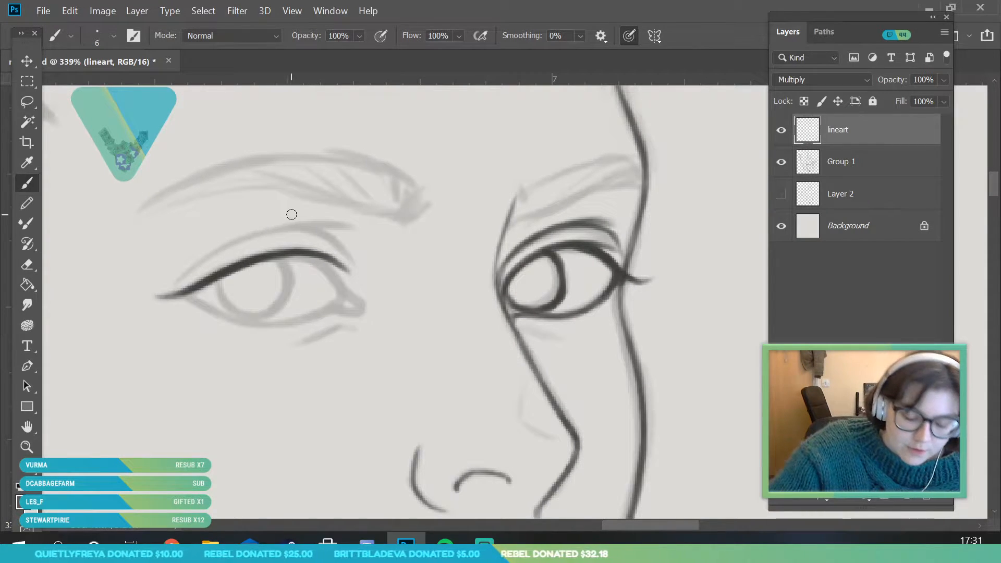
{"action": "left_click_drag", "start_coordinate": [299, 256], "coordinate": [342, 290]}
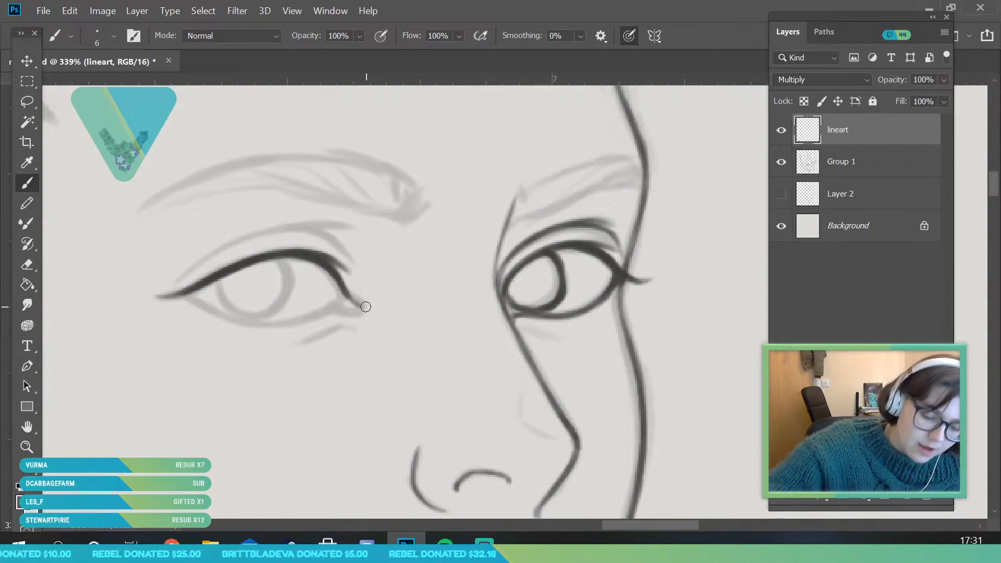
Ink the near eye's lower lid and tear duct, and add a short crease line under each eye
{"action": "mouse_move", "coordinate": [181, 296]}
{"action": "left_mouse_down"}
{"action": "mouse_move", "coordinate": [219, 311]}
{"action": "mouse_move", "coordinate": [308, 315]}
{"action": "mouse_move", "coordinate": [279, 323]}
{"action": "mouse_move", "coordinate": [360, 307]}
{"action": "mouse_move", "coordinate": [361, 293]}
{"action": "mouse_move", "coordinate": [338, 308]}
{"action": "mouse_move", "coordinate": [361, 310]}
{"action": "left_mouse_up"}
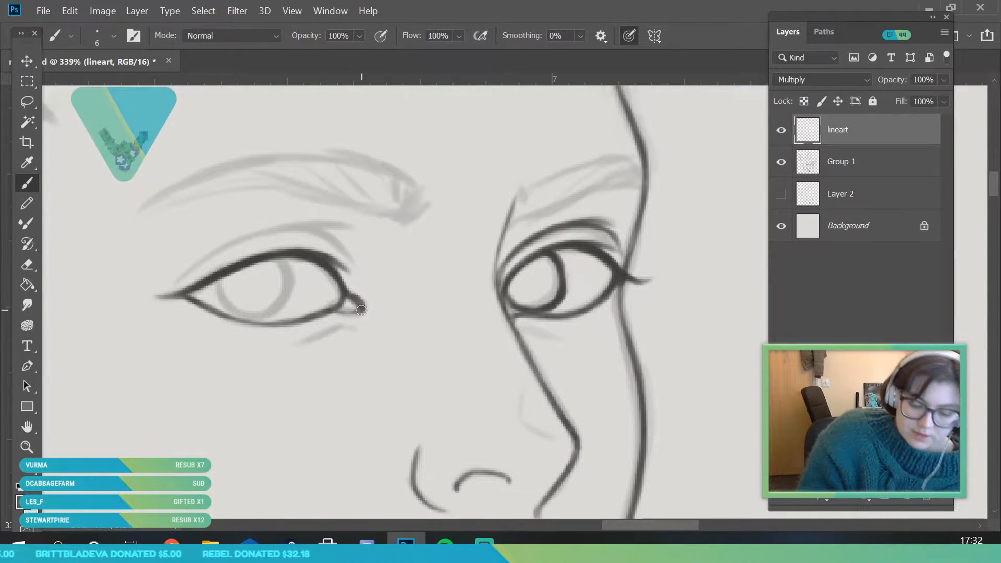
{"action": "left_click_drag", "start_coordinate": [298, 346], "coordinate": [351, 326]}
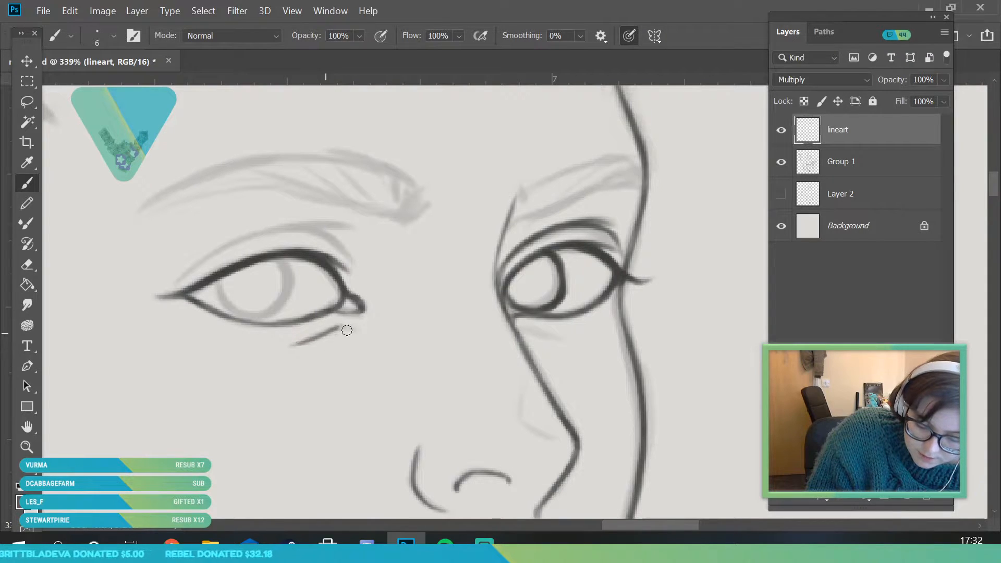
{"action": "left_click_drag", "start_coordinate": [522, 330], "coordinate": [572, 332]}
Ink the eyelid crease above the near eye, from beyond the outer corner over to a split inner end
{"action": "mouse_move", "coordinate": [172, 288]}
{"action": "left_mouse_down"}
{"action": "mouse_move", "coordinate": [223, 252]}
{"action": "mouse_move", "coordinate": [276, 234]}
{"action": "left_mouse_up"}
{"action": "left_click_drag", "start_coordinate": [210, 255], "coordinate": [347, 223]}
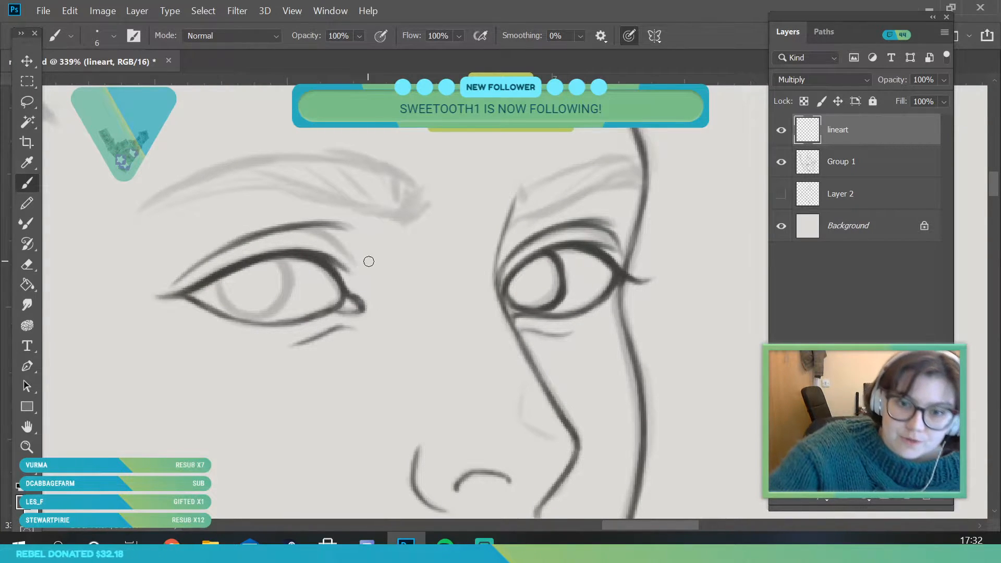
{"action": "mouse_move", "coordinate": [302, 228]}
{"action": "left_mouse_down"}
{"action": "mouse_move", "coordinate": [356, 262]}
{"action": "mouse_move", "coordinate": [259, 418]}
{"action": "left_mouse_up"}
Outline the near eye's iris between the upper and lower lids, with a thicker edge on its inner side
{"action": "key", "text": "alt+space"}
{"action": "left_click_drag", "start_coordinate": [368, 292], "coordinate": [433, 385]}
{"action": "left_click_drag", "start_coordinate": [247, 313], "coordinate": [274, 365]}
{"action": "left_click", "coordinate": [35, 185]}
{"action": "mouse_move", "coordinate": [131, 282]}
{"action": "left_mouse_down"}
{"action": "mouse_move", "coordinate": [138, 320]}
{"action": "mouse_move", "coordinate": [185, 331]}
{"action": "mouse_move", "coordinate": [211, 315]}
{"action": "left_mouse_up"}
{"action": "left_click_drag", "start_coordinate": [187, 333], "coordinate": [212, 315]}
{"action": "mouse_move", "coordinate": [204, 261]}
{"action": "left_mouse_down"}
{"action": "mouse_move", "coordinate": [219, 280]}
{"action": "mouse_move", "coordinate": [210, 319]}
{"action": "left_mouse_up"}
{"action": "mouse_move", "coordinate": [129, 282]}
{"action": "left_mouse_down"}
{"action": "mouse_move", "coordinate": [136, 318]}
{"action": "mouse_move", "coordinate": [162, 331]}
{"action": "left_mouse_up"}
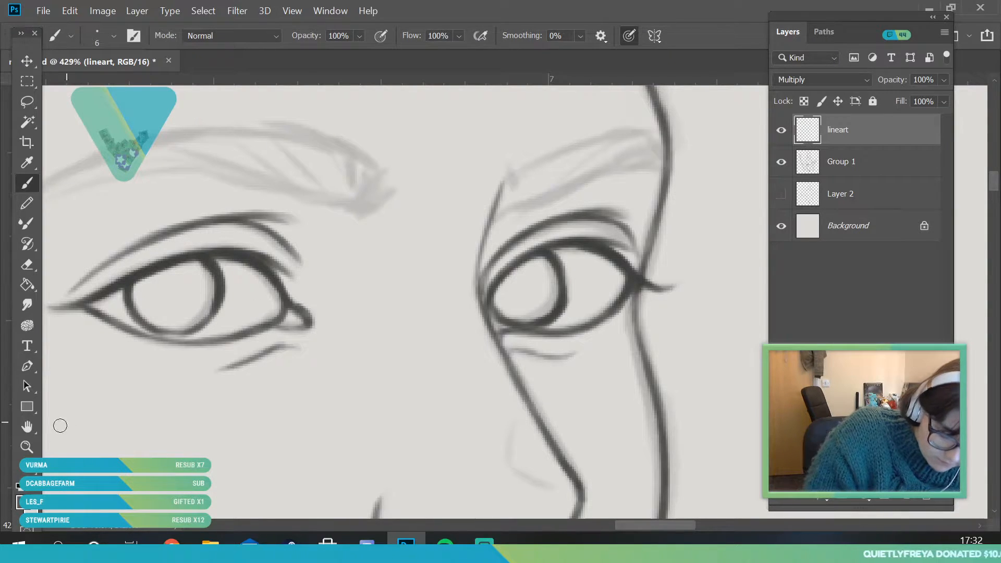
Set the Eraser's size to 9 px
{"action": "left_click", "coordinate": [29, 446]}
{"action": "left_click_drag", "start_coordinate": [284, 301], "coordinate": [196, 455]}
{"action": "left_click_drag", "start_coordinate": [341, 297], "coordinate": [391, 298]}
{"action": "key", "text": "e"}
{"action": "left_click", "coordinate": [113, 35]}
{"action": "left_click_drag", "start_coordinate": [95, 85], "coordinate": [91, 86]}
{"action": "left_click", "coordinate": [431, 323]}
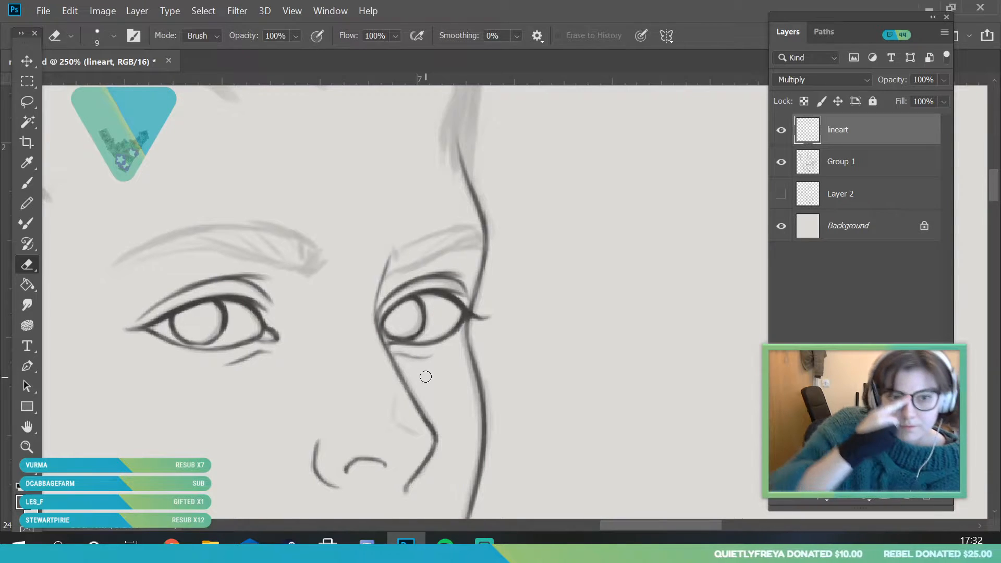
Ink the near eyebrow's upper and lower edges from the thin outer tip to the rounded inner end
{"action": "left_click", "coordinate": [26, 447]}
{"action": "left_click_drag", "start_coordinate": [263, 297], "coordinate": [228, 312]}
{"action": "mouse_move", "coordinate": [105, 269]}
{"action": "left_mouse_down"}
{"action": "mouse_move", "coordinate": [125, 284]}
{"action": "mouse_move", "coordinate": [162, 260]}
{"action": "mouse_move", "coordinate": [224, 247]}
{"action": "mouse_move", "coordinate": [208, 245]}
{"action": "mouse_move", "coordinate": [301, 247]}
{"action": "mouse_move", "coordinate": [365, 271]}
{"action": "left_mouse_up"}
{"action": "key", "text": "b"}
{"action": "mouse_move", "coordinate": [117, 276]}
{"action": "left_mouse_down"}
{"action": "mouse_move", "coordinate": [195, 235]}
{"action": "mouse_move", "coordinate": [281, 214]}
{"action": "mouse_move", "coordinate": [349, 226]}
{"action": "mouse_move", "coordinate": [396, 258]}
{"action": "mouse_move", "coordinate": [365, 240]}
{"action": "mouse_move", "coordinate": [389, 245]}
{"action": "mouse_move", "coordinate": [383, 273]}
{"action": "left_mouse_up"}
Ink the far eyebrow's outline from its inner end to the face outline and add a few hair strokes inside
{"action": "mouse_move", "coordinate": [466, 287]}
{"action": "left_mouse_down"}
{"action": "mouse_move", "coordinate": [476, 261]}
{"action": "mouse_move", "coordinate": [486, 261]}
{"action": "mouse_move", "coordinate": [480, 274]}
{"action": "left_mouse_up"}
{"action": "left_click_drag", "start_coordinate": [581, 240], "coordinate": [597, 236]}
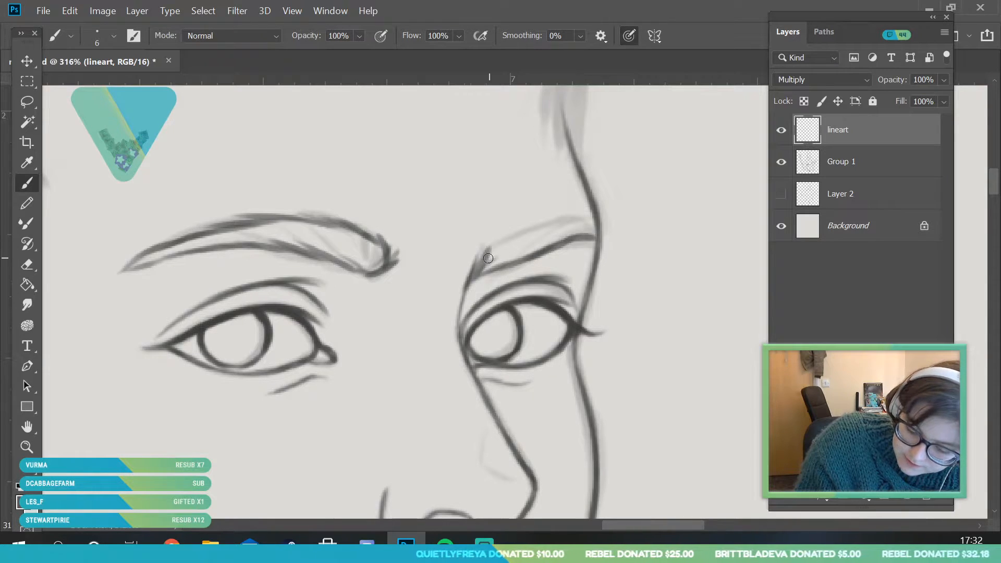
{"action": "left_click_drag", "start_coordinate": [495, 243], "coordinate": [565, 216]}
{"action": "mouse_move", "coordinate": [545, 223]}
{"action": "left_mouse_down"}
{"action": "mouse_move", "coordinate": [587, 214]}
{"action": "mouse_move", "coordinate": [596, 222]}
{"action": "mouse_move", "coordinate": [555, 240]}
{"action": "left_mouse_up"}
{"action": "left_click_drag", "start_coordinate": [589, 222], "coordinate": [552, 239]}
{"action": "left_click_drag", "start_coordinate": [495, 271], "coordinate": [559, 225]}
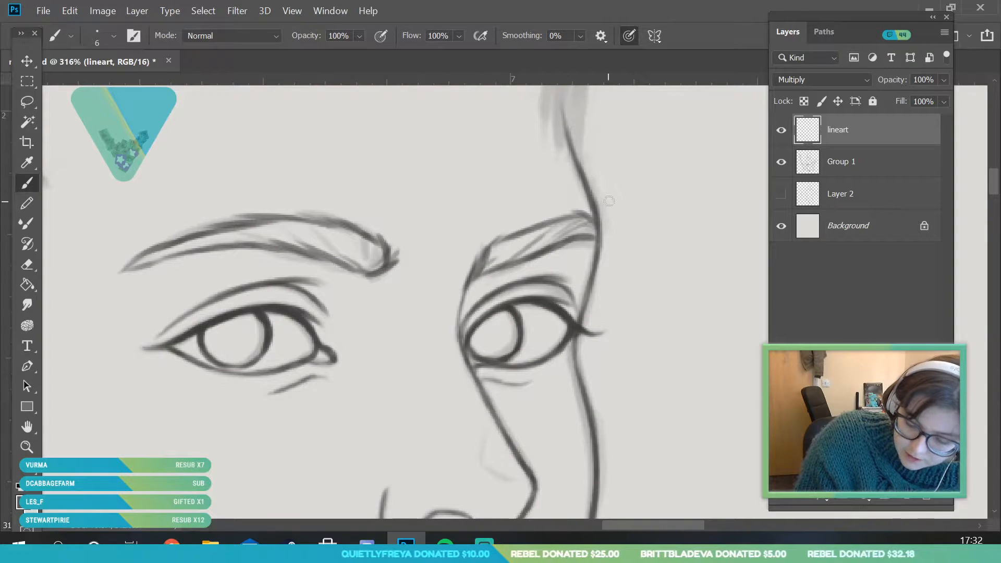
Ink the lower edge of the near horn's lowest ring as a curved double line
{"action": "left_click", "coordinate": [27, 446]}
{"action": "left_click_drag", "start_coordinate": [337, 425], "coordinate": [377, 448]}
{"action": "left_click_drag", "start_coordinate": [425, 350], "coordinate": [447, 429]}
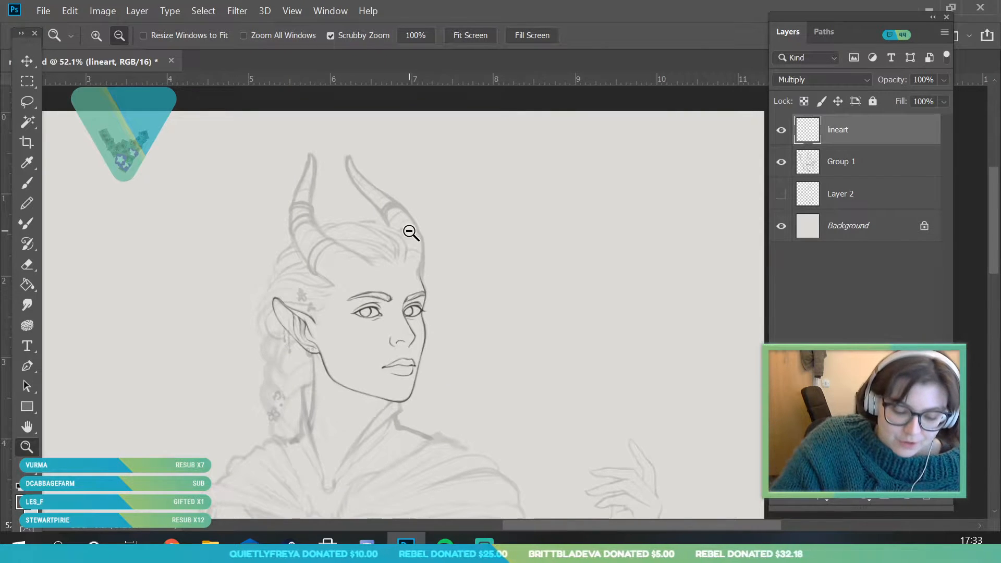
{"action": "left_click_drag", "start_coordinate": [409, 232], "coordinate": [430, 294]}
{"action": "left_click_drag", "start_coordinate": [257, 265], "coordinate": [344, 365]}
{"action": "left_click_drag", "start_coordinate": [369, 292], "coordinate": [380, 293]}
{"action": "key", "text": "b"}
{"action": "mouse_move", "coordinate": [237, 368]}
{"action": "left_mouse_down"}
{"action": "mouse_move", "coordinate": [231, 331]}
{"action": "mouse_move", "coordinate": [235, 376]}
{"action": "mouse_move", "coordinate": [246, 283]}
{"action": "left_mouse_up"}
{"action": "left_click_drag", "start_coordinate": [232, 327], "coordinate": [290, 234]}
{"action": "left_click_drag", "start_coordinate": [245, 284], "coordinate": [325, 216]}
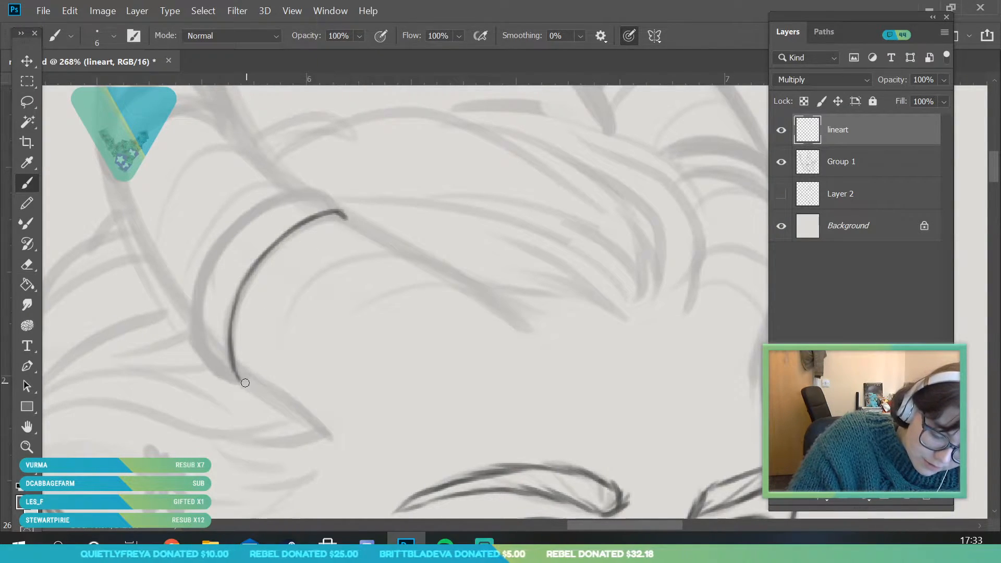
{"action": "mouse_move", "coordinate": [249, 382]}
{"action": "left_mouse_down"}
{"action": "mouse_move", "coordinate": [238, 323]}
{"action": "mouse_move", "coordinate": [241, 361]}
{"action": "mouse_move", "coordinate": [244, 327]}
{"action": "mouse_move", "coordinate": [282, 247]}
{"action": "mouse_move", "coordinate": [251, 287]}
{"action": "mouse_move", "coordinate": [346, 216]}
{"action": "left_mouse_up"}
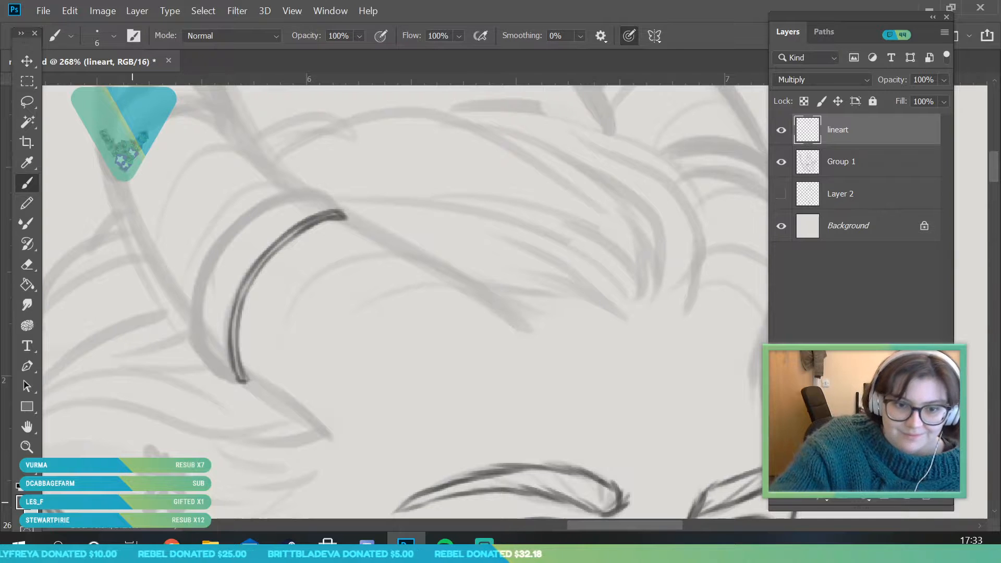
Close the near horn's lowest ring with its upper edge and ink both wavy edges of the horn base down to the forehead
{"action": "mouse_move", "coordinate": [196, 343]}
{"action": "left_mouse_down"}
{"action": "mouse_move", "coordinate": [250, 376]}
{"action": "mouse_move", "coordinate": [202, 339]}
{"action": "mouse_move", "coordinate": [242, 382]}
{"action": "mouse_move", "coordinate": [232, 378]}
{"action": "mouse_move", "coordinate": [197, 338]}
{"action": "mouse_move", "coordinate": [223, 242]}
{"action": "mouse_move", "coordinate": [200, 298]}
{"action": "mouse_move", "coordinate": [277, 197]}
{"action": "mouse_move", "coordinate": [320, 198]}
{"action": "mouse_move", "coordinate": [352, 221]}
{"action": "left_mouse_up"}
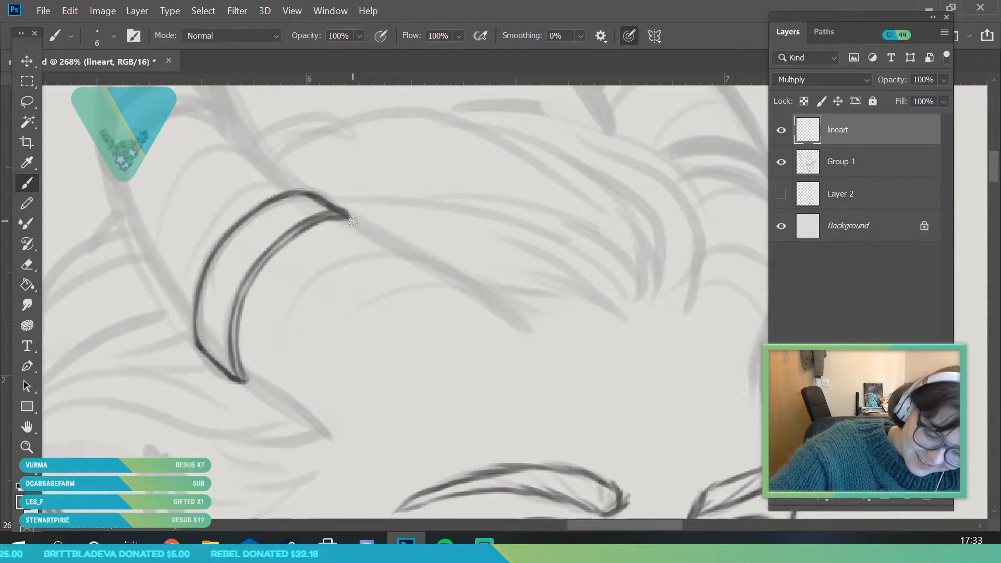
{"action": "left_click_drag", "start_coordinate": [257, 385], "coordinate": [329, 439]}
{"action": "left_click_drag", "start_coordinate": [335, 217], "coordinate": [523, 319]}
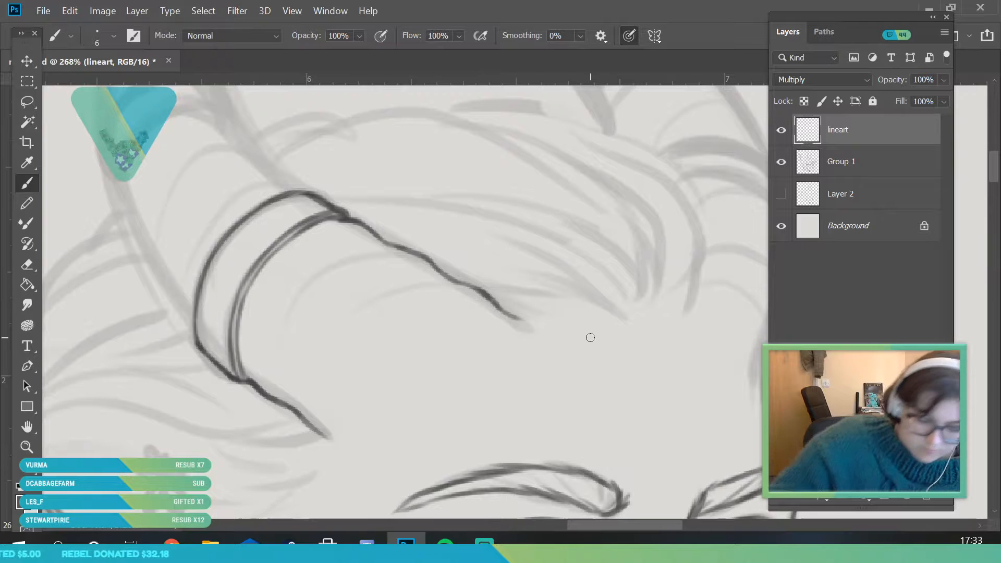
Ink both sides of the near horn above the lowest ring and the doubled lower edge of the middle ring
{"action": "left_click", "coordinate": [27, 447]}
{"action": "left_click_drag", "start_coordinate": [266, 316], "coordinate": [214, 460]}
{"action": "mouse_move", "coordinate": [267, 265]}
{"action": "left_mouse_down"}
{"action": "mouse_move", "coordinate": [297, 319]}
{"action": "mouse_move", "coordinate": [323, 333]}
{"action": "left_mouse_up"}
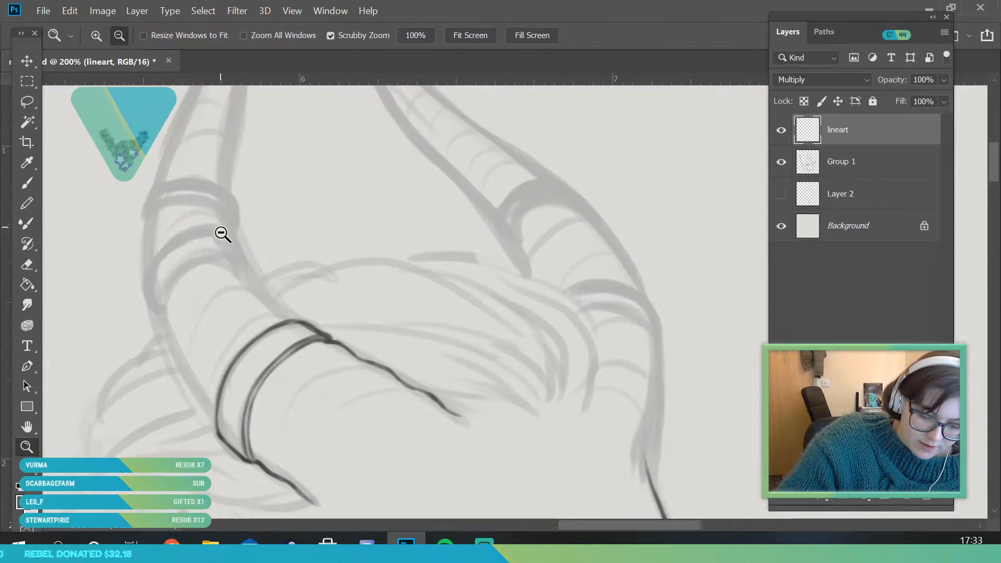
{"action": "left_click_drag", "start_coordinate": [91, 235], "coordinate": [96, 240]}
{"action": "left_click", "coordinate": [27, 186]}
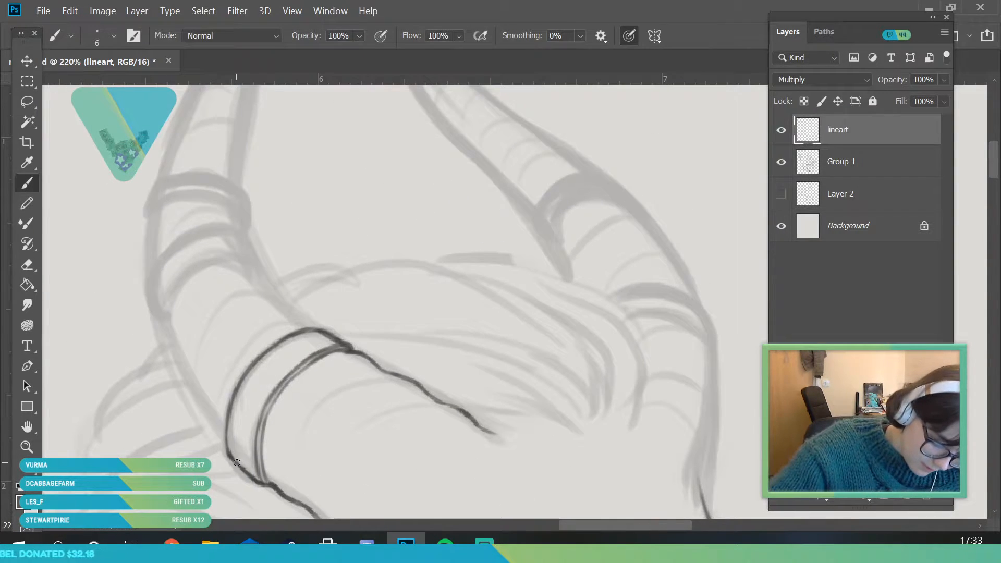
{"action": "mouse_move", "coordinate": [214, 425]}
{"action": "left_mouse_down"}
{"action": "mouse_move", "coordinate": [165, 322]}
{"action": "mouse_move", "coordinate": [239, 261]}
{"action": "mouse_move", "coordinate": [214, 263]}
{"action": "mouse_move", "coordinate": [246, 267]}
{"action": "mouse_move", "coordinate": [317, 329]}
{"action": "left_mouse_up"}
{"action": "mouse_move", "coordinate": [160, 324]}
{"action": "left_mouse_down"}
{"action": "mouse_move", "coordinate": [194, 264]}
{"action": "mouse_move", "coordinate": [221, 254]}
{"action": "left_mouse_up"}
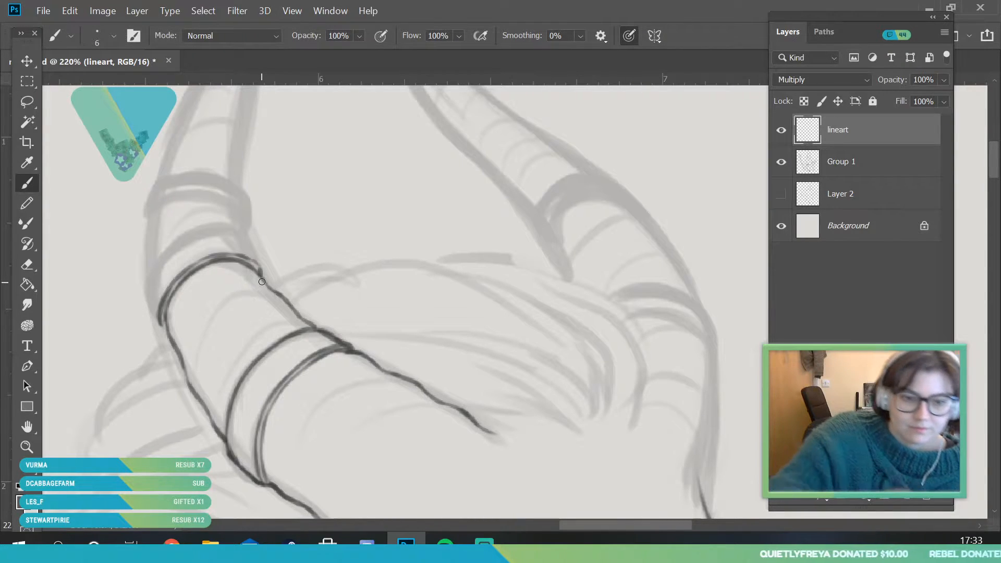
Ink the upper edge of the near horn's middle ring and start the horn's outer side above it
{"action": "mouse_move", "coordinate": [161, 319]}
{"action": "left_mouse_down"}
{"action": "mouse_move", "coordinate": [150, 295]}
{"action": "mouse_move", "coordinate": [154, 316]}
{"action": "mouse_move", "coordinate": [208, 235]}
{"action": "mouse_move", "coordinate": [160, 265]}
{"action": "mouse_move", "coordinate": [222, 228]}
{"action": "left_mouse_up"}
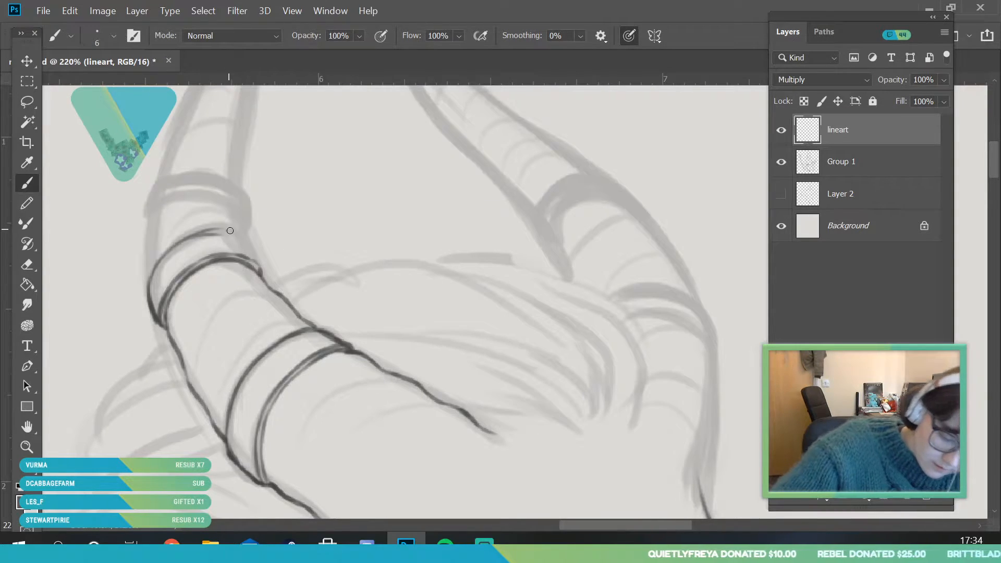
{"action": "key", "text": "ctrl+z"}
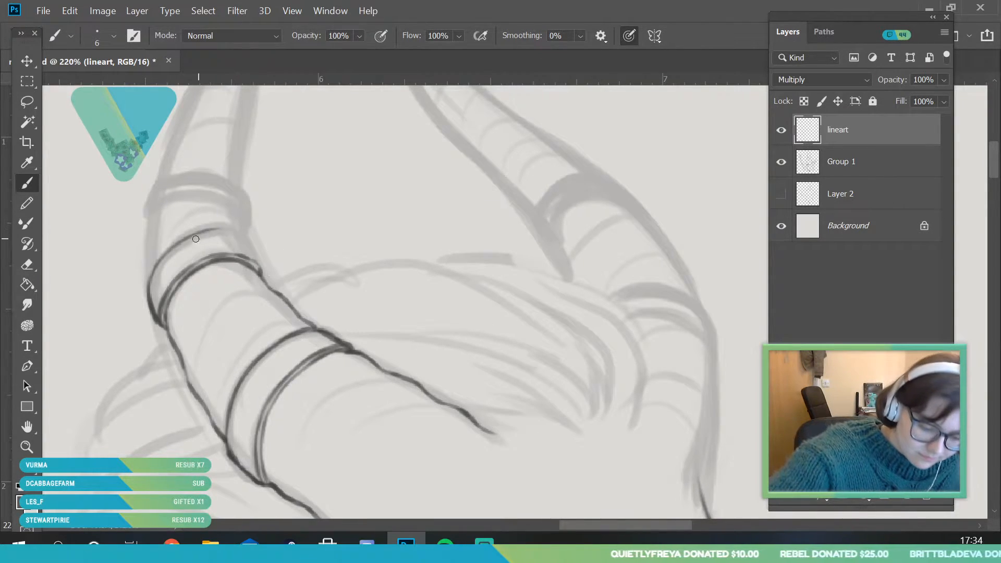
{"action": "mouse_move", "coordinate": [192, 237]}
{"action": "left_mouse_down"}
{"action": "mouse_move", "coordinate": [252, 264]}
{"action": "mouse_move", "coordinate": [251, 232]}
{"action": "mouse_move", "coordinate": [232, 234]}
{"action": "mouse_move", "coordinate": [261, 273]}
{"action": "left_mouse_up"}
{"action": "left_click_drag", "start_coordinate": [150, 279], "coordinate": [150, 260]}
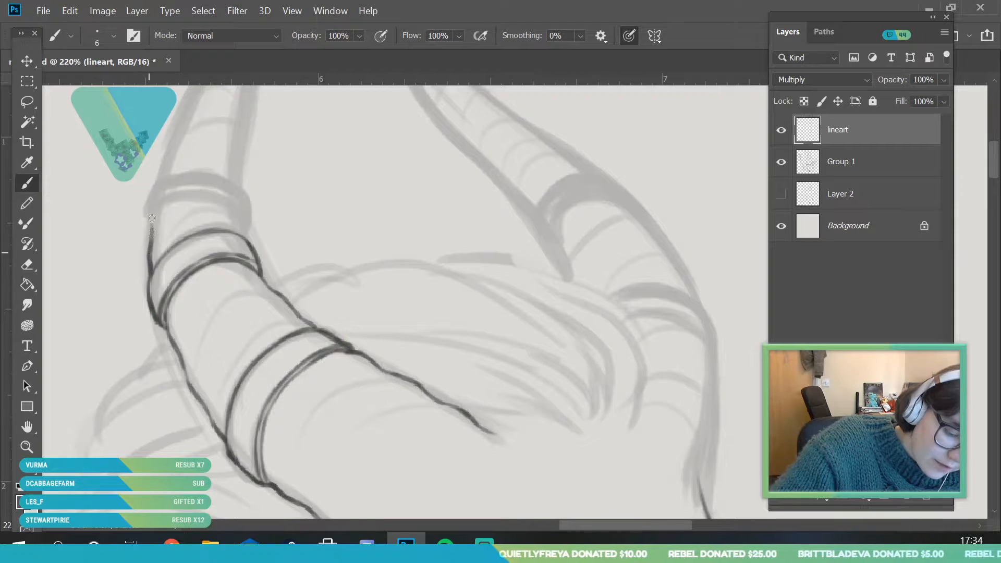
Ink the near horn's top ring with its lower edge, side ends and upper edge, redoing the outer end once
{"action": "mouse_move", "coordinate": [162, 209]}
{"action": "left_mouse_down"}
{"action": "mouse_move", "coordinate": [199, 194]}
{"action": "mouse_move", "coordinate": [166, 204]}
{"action": "mouse_move", "coordinate": [244, 207]}
{"action": "mouse_move", "coordinate": [212, 195]}
{"action": "mouse_move", "coordinate": [231, 210]}
{"action": "left_mouse_up"}
{"action": "mouse_move", "coordinate": [149, 233]}
{"action": "left_mouse_down"}
{"action": "mouse_move", "coordinate": [166, 196]}
{"action": "mouse_move", "coordinate": [151, 217]}
{"action": "mouse_move", "coordinate": [213, 195]}
{"action": "mouse_move", "coordinate": [196, 181]}
{"action": "mouse_move", "coordinate": [173, 192]}
{"action": "mouse_move", "coordinate": [243, 203]}
{"action": "mouse_move", "coordinate": [158, 178]}
{"action": "left_mouse_up"}
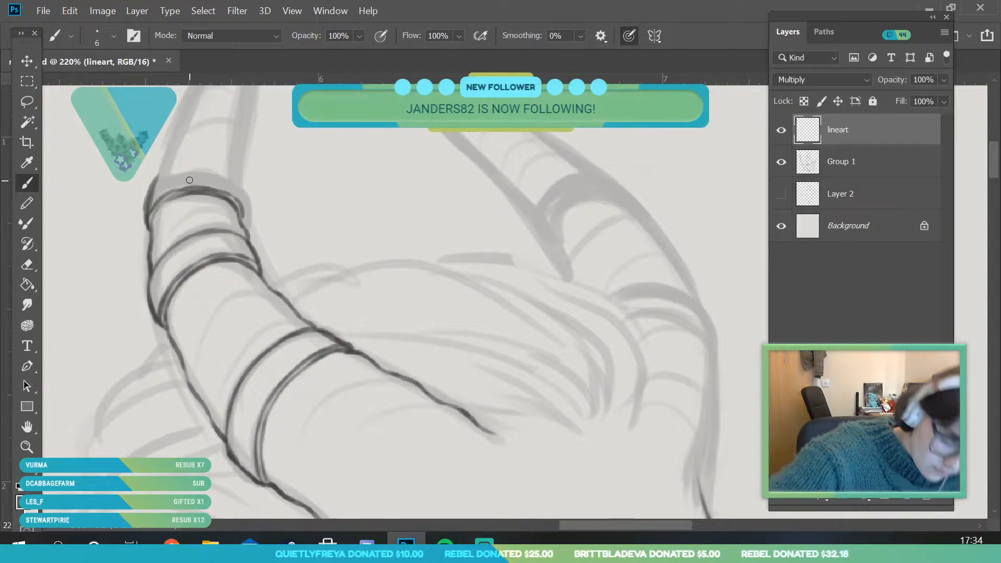
{"action": "key", "text": "ctrl+z"}
{"action": "left_click_drag", "start_coordinate": [147, 224], "coordinate": [156, 185]}
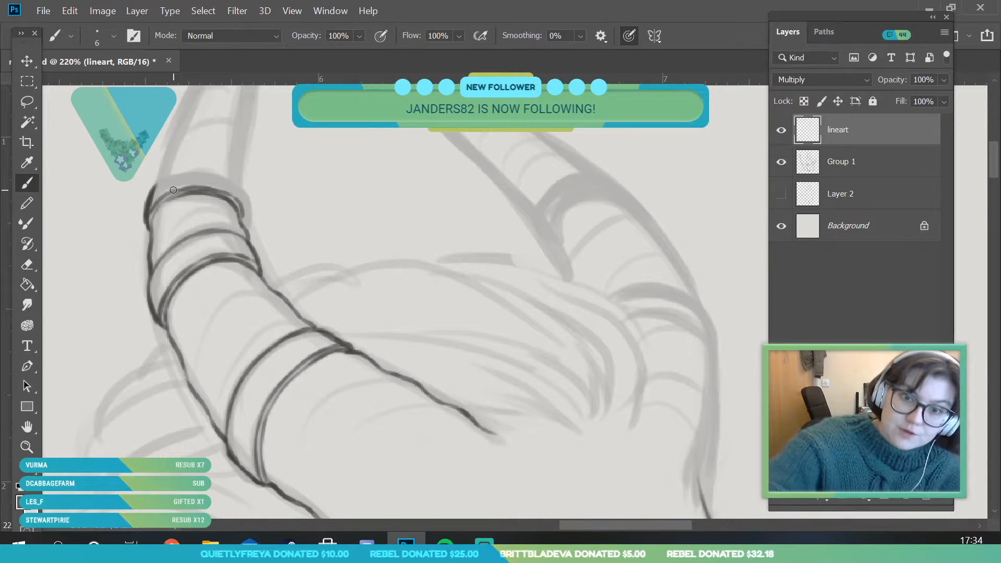
{"action": "mouse_move", "coordinate": [155, 192]}
{"action": "left_mouse_down"}
{"action": "mouse_move", "coordinate": [199, 175]}
{"action": "mouse_move", "coordinate": [163, 185]}
{"action": "mouse_move", "coordinate": [213, 195]}
{"action": "mouse_move", "coordinate": [202, 178]}
{"action": "mouse_move", "coordinate": [243, 192]}
{"action": "mouse_move", "coordinate": [224, 177]}
{"action": "mouse_move", "coordinate": [236, 187]}
{"action": "mouse_move", "coordinate": [242, 228]}
{"action": "left_mouse_up"}
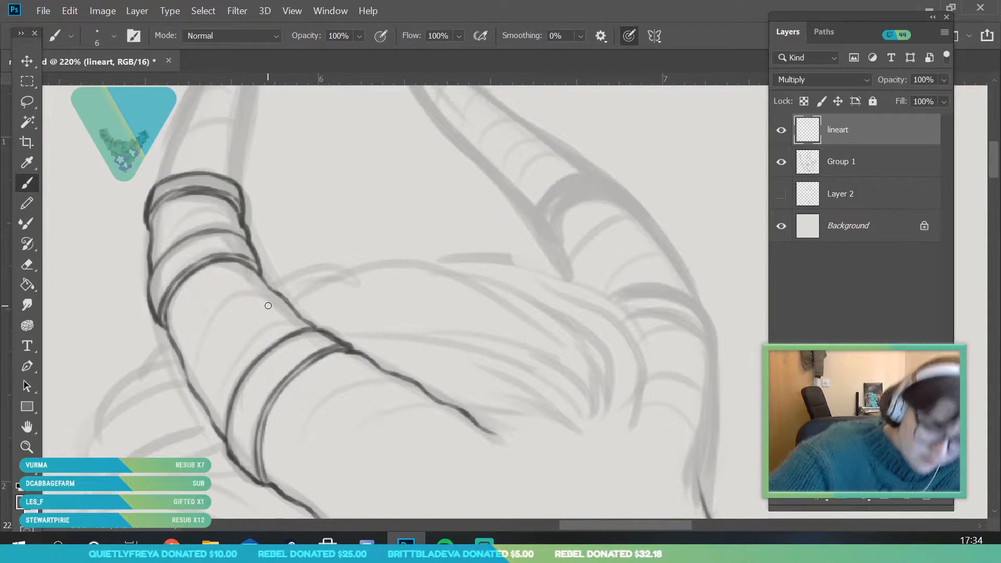
Ink both sides of the near horn's tapering upper section from the top ring to the pointed tip
{"action": "key", "text": "z"}
{"action": "left_click_drag", "start_coordinate": [257, 311], "coordinate": [223, 400]}
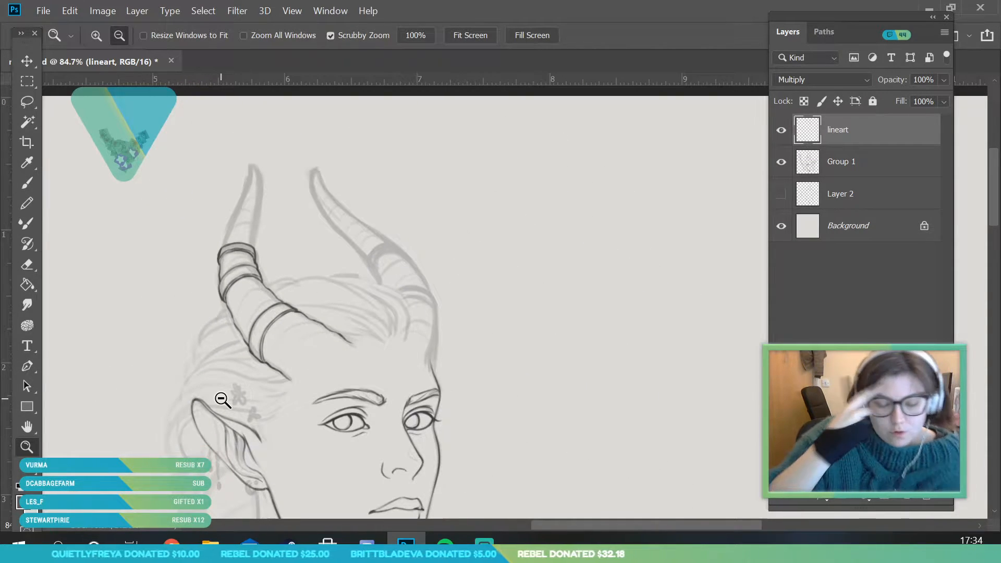
{"action": "left_click_drag", "start_coordinate": [256, 191], "coordinate": [286, 152]}
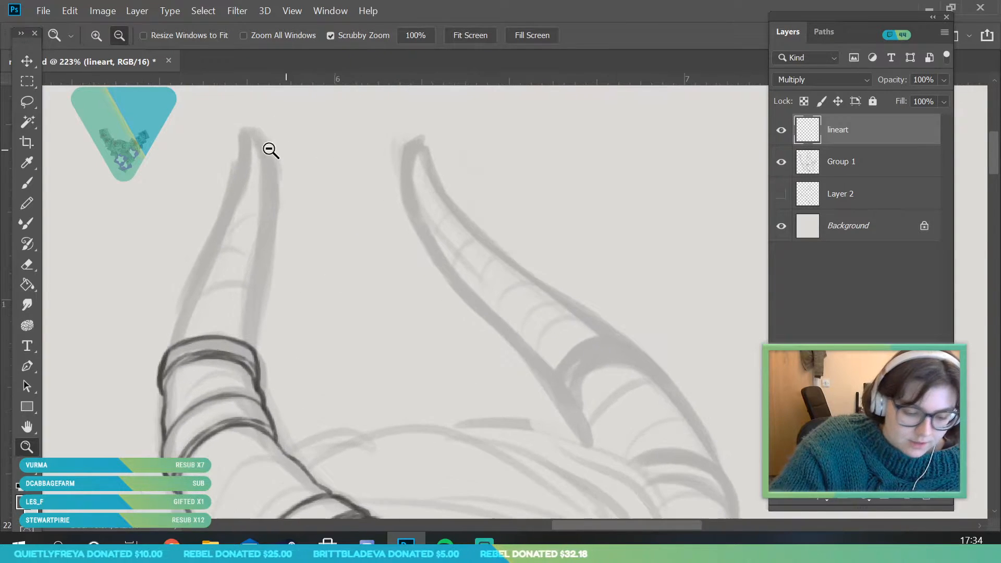
{"action": "key", "text": "b"}
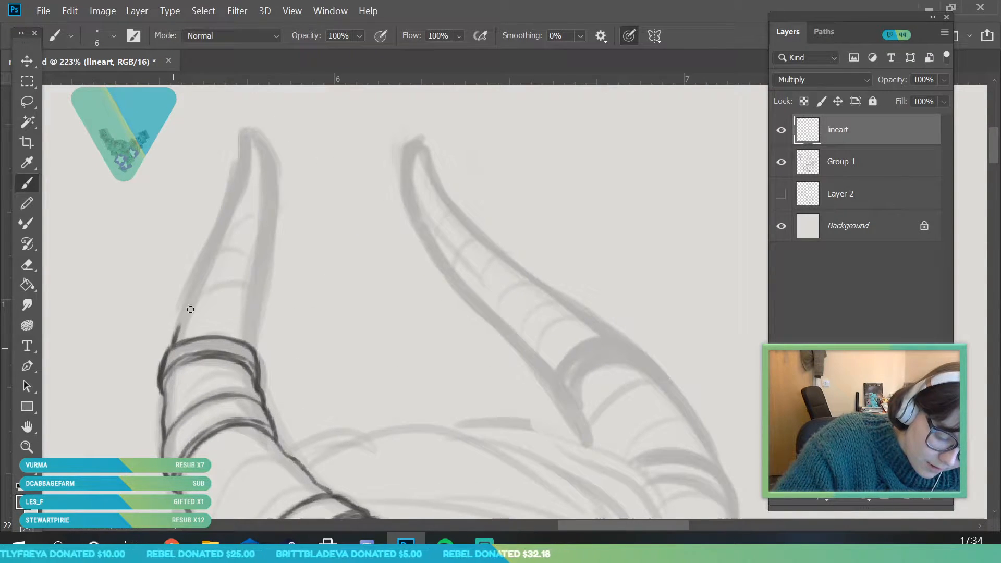
{"action": "mouse_move", "coordinate": [176, 333]}
{"action": "left_mouse_down"}
{"action": "mouse_move", "coordinate": [237, 191]}
{"action": "mouse_move", "coordinate": [224, 227]}
{"action": "mouse_move", "coordinate": [245, 129]}
{"action": "left_mouse_up"}
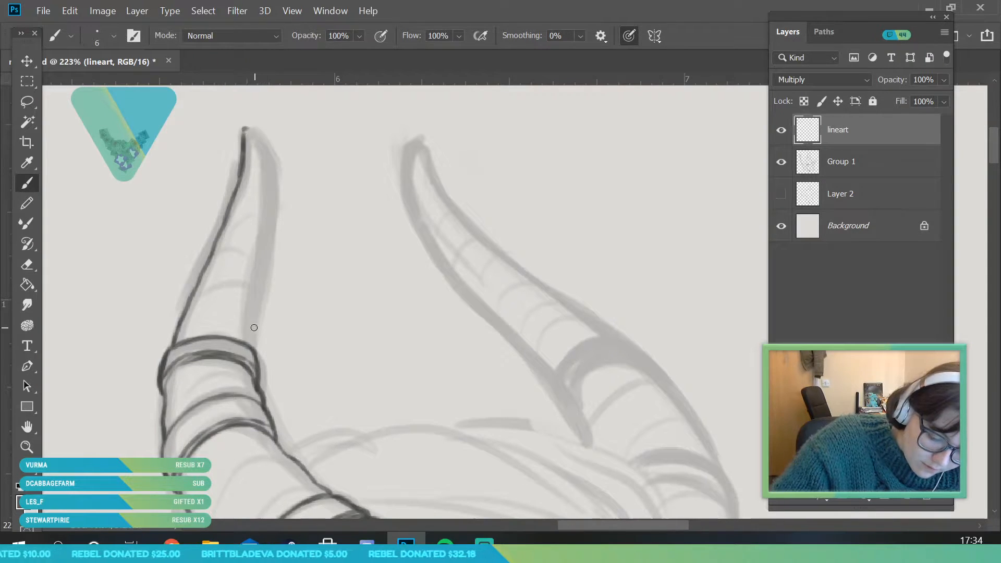
{"action": "mouse_move", "coordinate": [247, 341]}
{"action": "left_mouse_down"}
{"action": "mouse_move", "coordinate": [270, 223]}
{"action": "mouse_move", "coordinate": [243, 129]}
{"action": "mouse_move", "coordinate": [270, 180]}
{"action": "mouse_move", "coordinate": [268, 245]}
{"action": "left_mouse_up"}
Examine the overall line art with the Group 1 sketch layer hidden, and show the sketch again
{"action": "left_click", "coordinate": [27, 447]}
{"action": "left_click_drag", "start_coordinate": [214, 309], "coordinate": [65, 443]}
{"action": "left_click_drag", "start_coordinate": [244, 365], "coordinate": [265, 432]}
{"action": "left_click", "coordinate": [784, 165]}
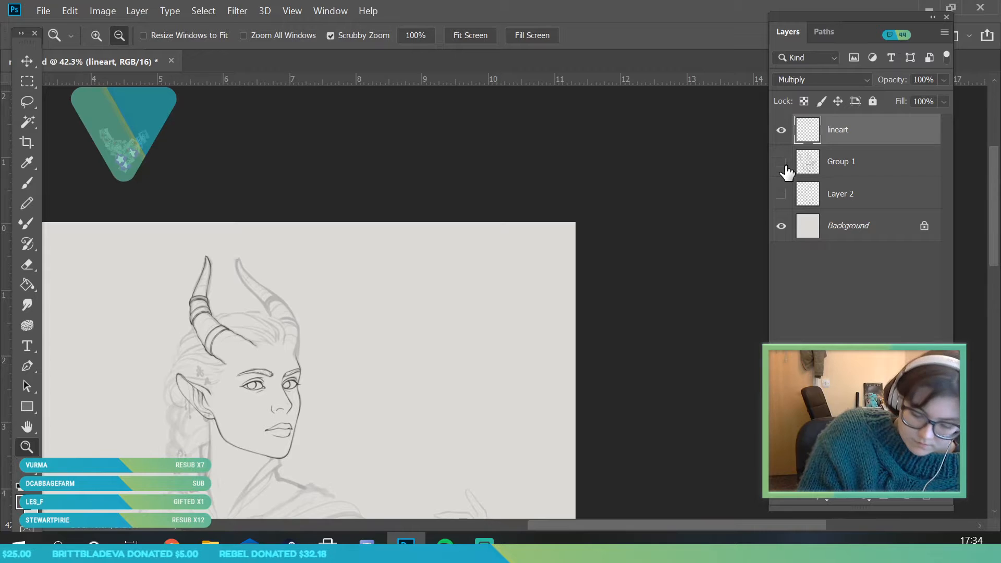
{"action": "left_click", "coordinate": [781, 163]}
Ink the front hairline at the forehead and its short upswept strands with the brush at 8 px
{"action": "left_click_drag", "start_coordinate": [282, 328], "coordinate": [311, 384]}
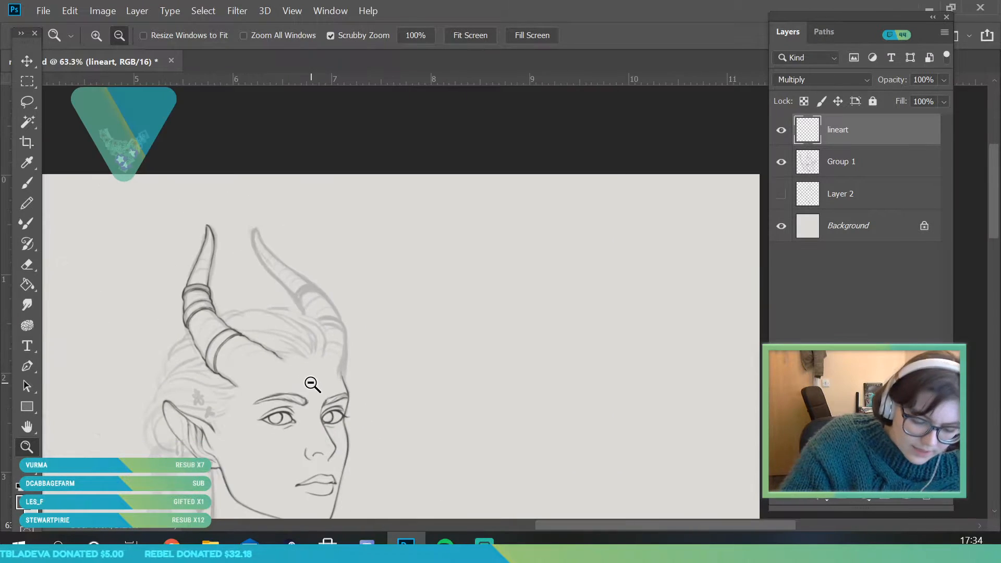
{"action": "left_click_drag", "start_coordinate": [301, 342], "coordinate": [328, 394]}
{"action": "left_click", "coordinate": [27, 183]}
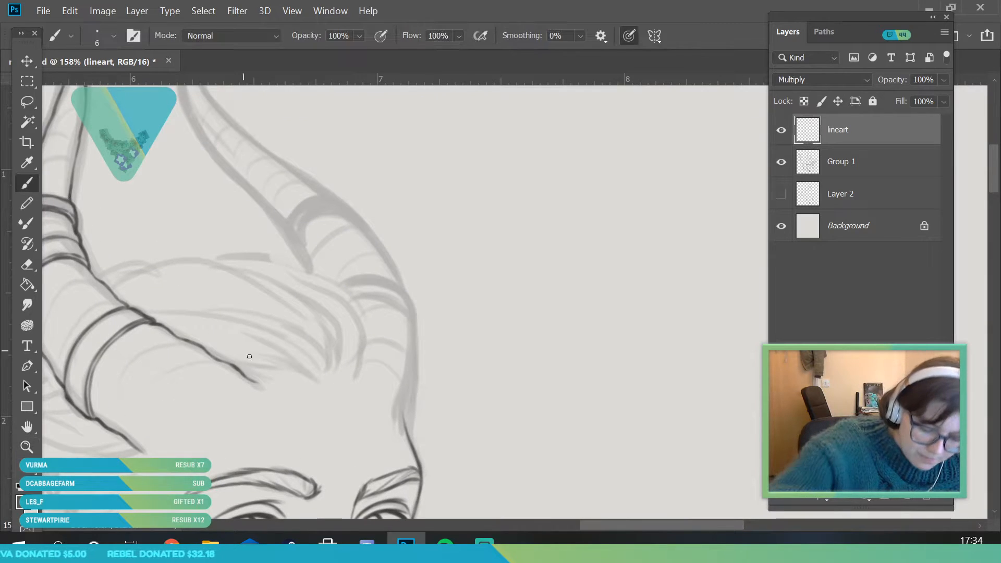
{"action": "left_click", "coordinate": [109, 41]}
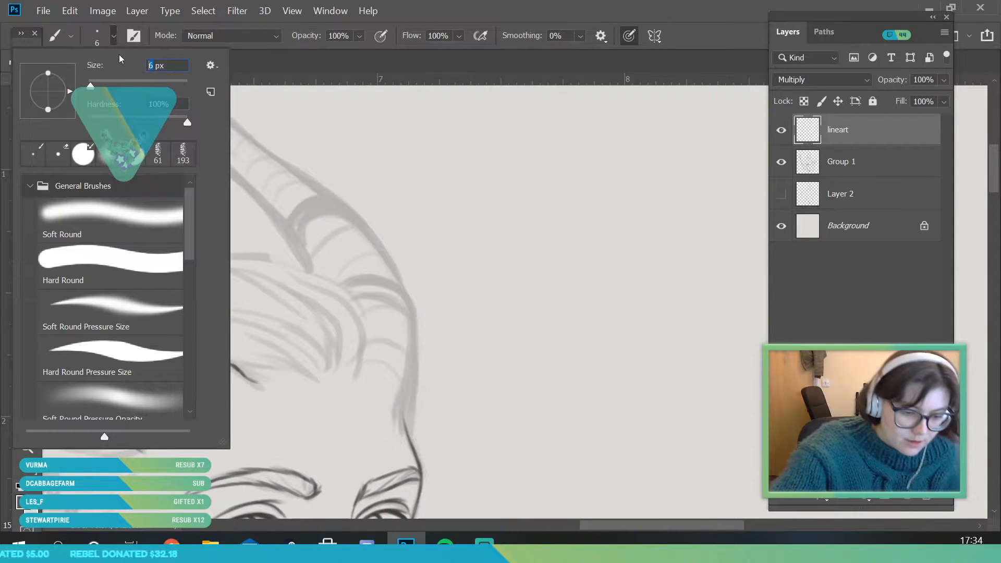
{"action": "type", "text": "9"}
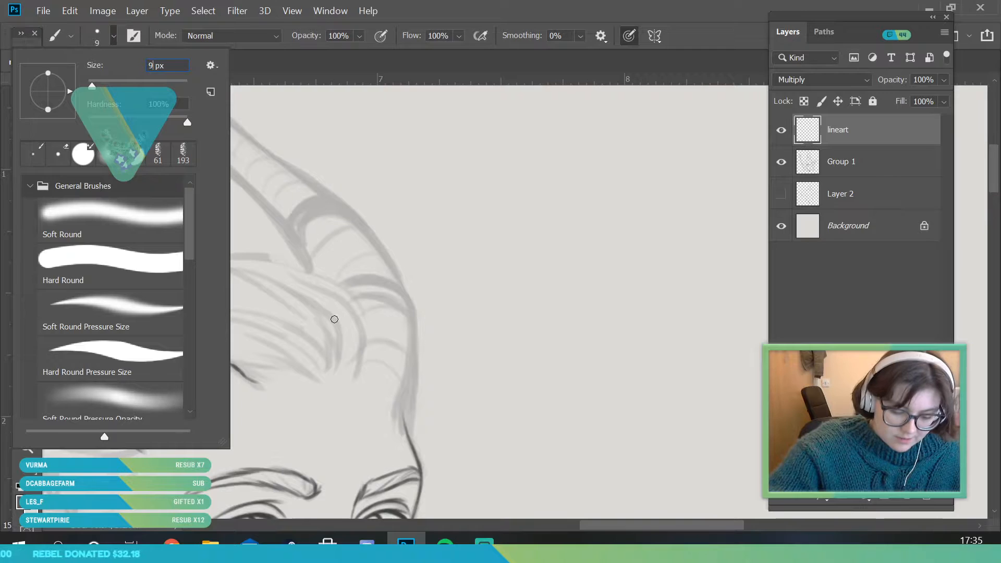
{"action": "type", "text": "8"}
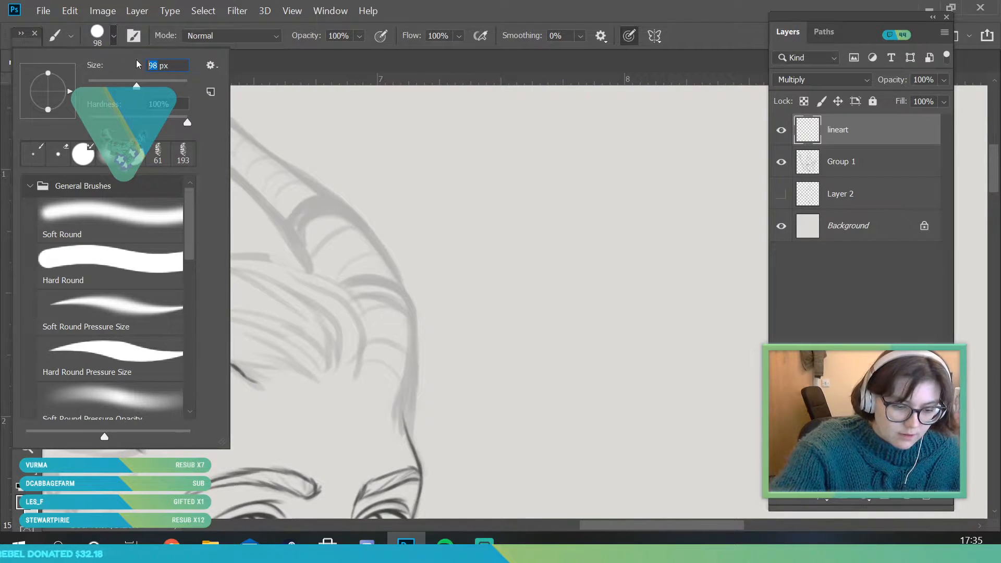
{"action": "type", "text": "8"}
{"action": "key", "text": "Return"}
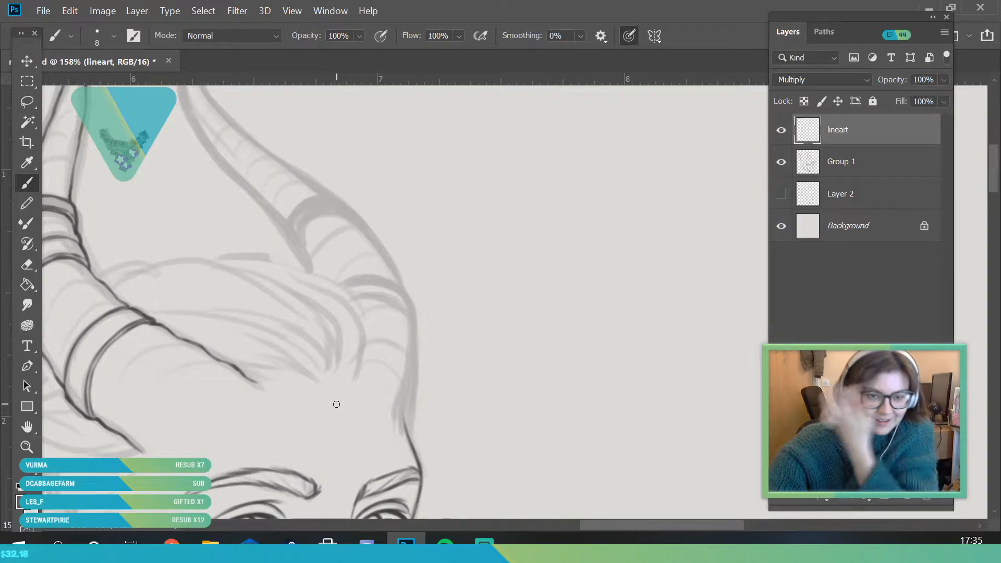
{"action": "mouse_move", "coordinate": [265, 375]}
{"action": "left_mouse_down"}
{"action": "mouse_move", "coordinate": [245, 373]}
{"action": "mouse_move", "coordinate": [331, 374]}
{"action": "left_mouse_up"}
{"action": "left_click_drag", "start_coordinate": [305, 329], "coordinate": [339, 374]}
{"action": "left_click_drag", "start_coordinate": [342, 339], "coordinate": [342, 377]}
{"action": "left_click_drag", "start_coordinate": [340, 318], "coordinate": [347, 379]}
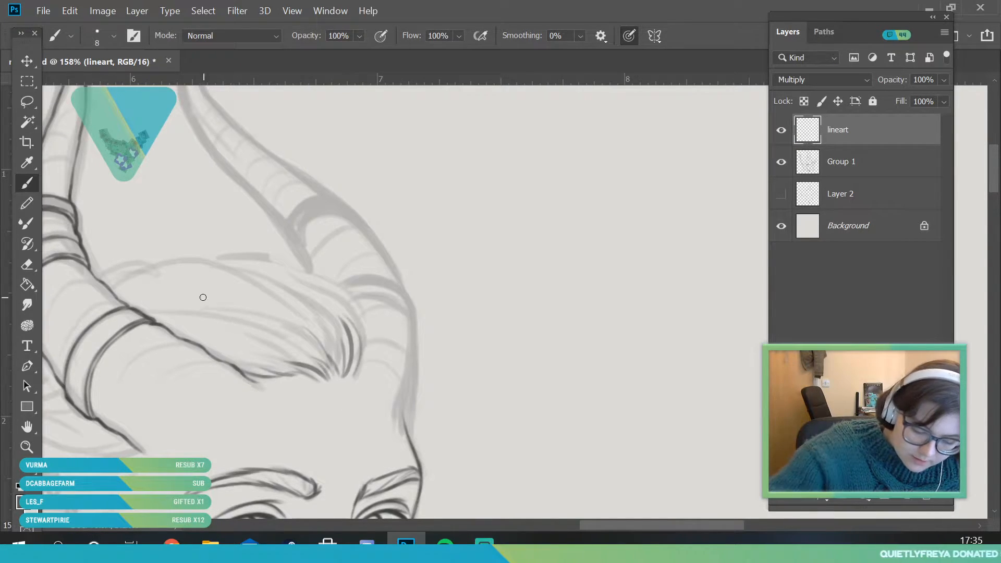
Ink the lower strands of the swept-back hair from the near horn's edge to the front hairline
{"action": "left_click_drag", "start_coordinate": [156, 321], "coordinate": [313, 361]}
{"action": "mouse_move", "coordinate": [201, 321]}
{"action": "left_mouse_down"}
{"action": "mouse_move", "coordinate": [291, 334]}
{"action": "mouse_move", "coordinate": [325, 365]}
{"action": "left_mouse_up"}
{"action": "left_click_drag", "start_coordinate": [206, 350], "coordinate": [295, 365]}
{"action": "left_click_drag", "start_coordinate": [254, 347], "coordinate": [307, 371]}
{"action": "left_click_drag", "start_coordinate": [196, 339], "coordinate": [254, 349]}
{"action": "left_click_drag", "start_coordinate": [144, 315], "coordinate": [238, 319]}
Ink the upper strands and top contour of the hair between the horns, redoing the stroke near the far horn
{"action": "mouse_move", "coordinate": [113, 292]}
{"action": "left_mouse_down"}
{"action": "mouse_move", "coordinate": [261, 289]}
{"action": "mouse_move", "coordinate": [316, 332]}
{"action": "left_mouse_up"}
{"action": "mouse_move", "coordinate": [194, 292]}
{"action": "left_mouse_down"}
{"action": "mouse_move", "coordinate": [312, 338]}
{"action": "mouse_move", "coordinate": [330, 358]}
{"action": "left_mouse_up"}
{"action": "left_click_drag", "start_coordinate": [227, 275], "coordinate": [291, 314]}
{"action": "left_click_drag", "start_coordinate": [128, 303], "coordinate": [250, 295]}
{"action": "left_click_drag", "start_coordinate": [193, 281], "coordinate": [286, 312]}
{"action": "mouse_move", "coordinate": [103, 285]}
{"action": "left_mouse_down"}
{"action": "mouse_move", "coordinate": [151, 267]}
{"action": "mouse_move", "coordinate": [221, 261]}
{"action": "mouse_move", "coordinate": [300, 288]}
{"action": "left_mouse_up"}
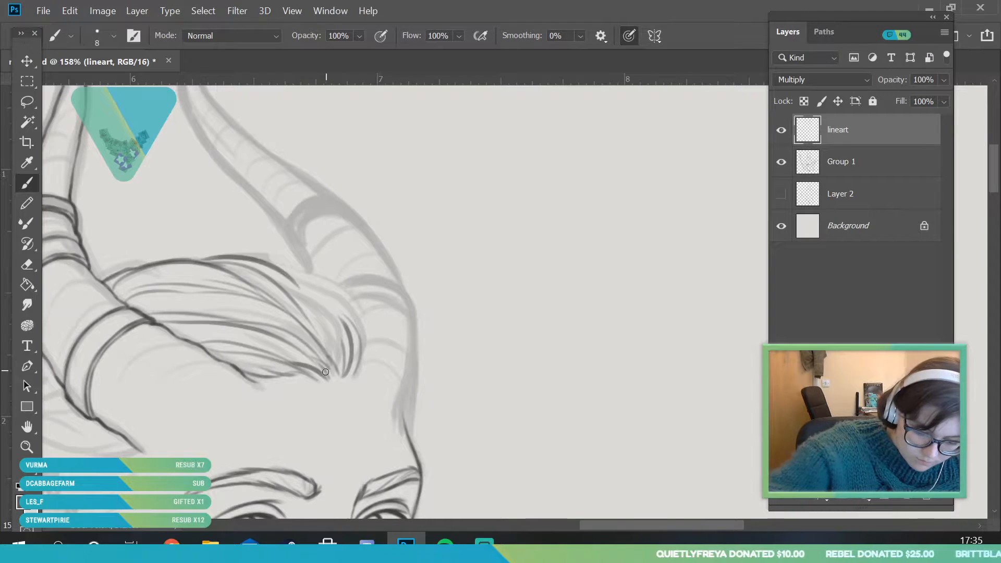
{"action": "left_click_drag", "start_coordinate": [268, 257], "coordinate": [316, 288]}
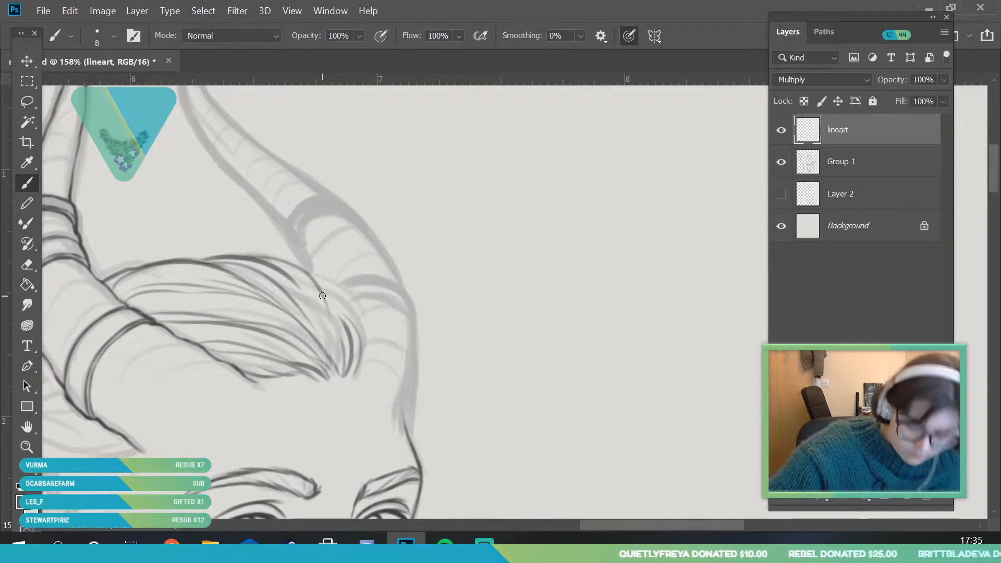
{"action": "key", "text": "ctrl+z"}
{"action": "mouse_move", "coordinate": [271, 264]}
{"action": "left_mouse_down"}
{"action": "mouse_move", "coordinate": [296, 269]}
{"action": "mouse_move", "coordinate": [344, 331]}
{"action": "mouse_move", "coordinate": [360, 334]}
{"action": "mouse_move", "coordinate": [358, 366]}
{"action": "mouse_move", "coordinate": [303, 299]}
{"action": "left_mouse_up"}
Check the inked hair with the Group 1 sketch layer hidden, and show the sketch again
{"action": "left_click", "coordinate": [27, 446]}
{"action": "left_click_drag", "start_coordinate": [314, 263], "coordinate": [256, 372]}
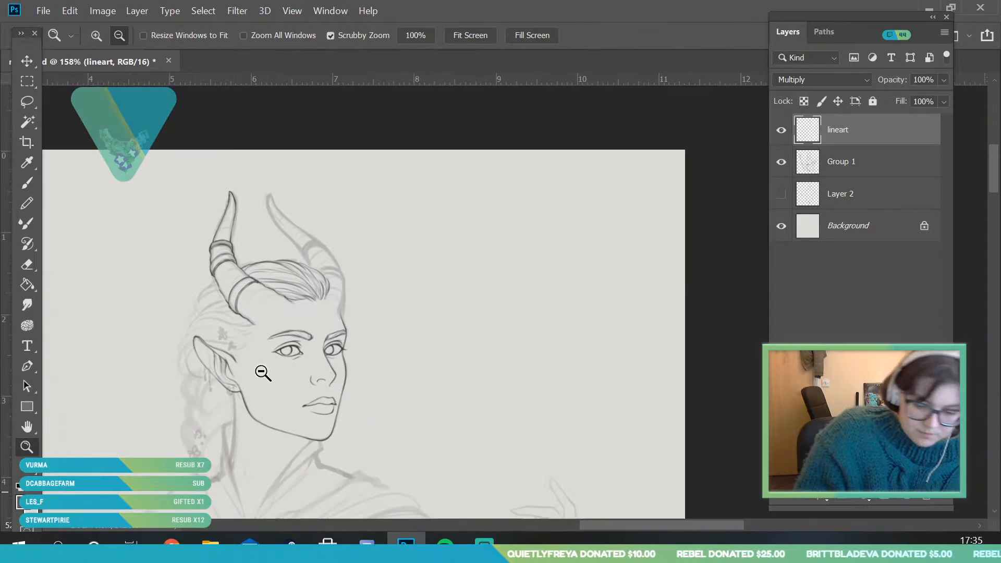
{"action": "left_click", "coordinate": [785, 166]}
{"action": "left_click", "coordinate": [785, 166]}
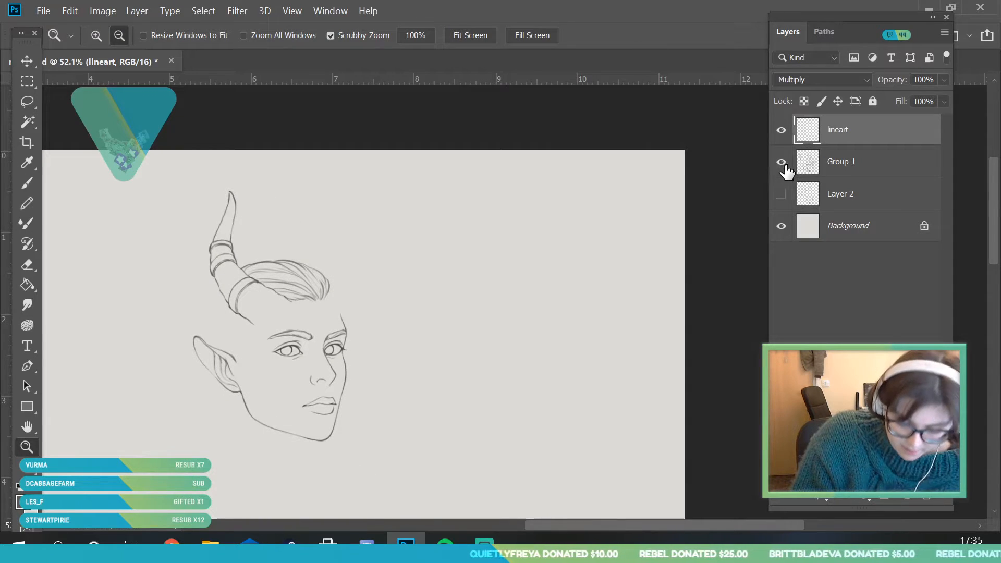
Ink the lower and upper edges of the far horn's lower ring with the brush at 6 px
{"action": "left_click_drag", "start_coordinate": [358, 280], "coordinate": [358, 326]}
{"action": "left_click", "coordinate": [27, 183]}
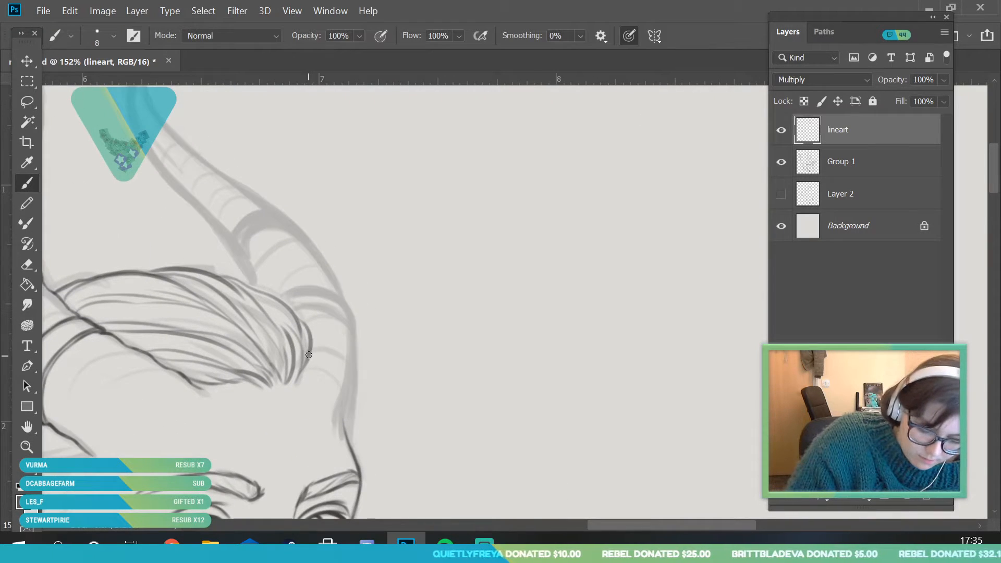
{"action": "left_click", "coordinate": [111, 36]}
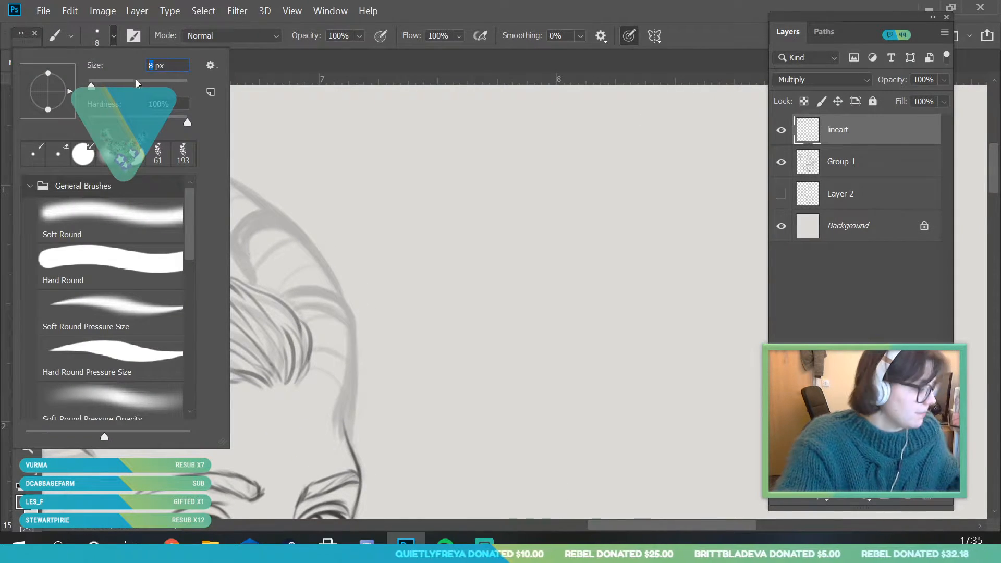
{"action": "type", "text": "6"}
{"action": "key", "text": "Return"}
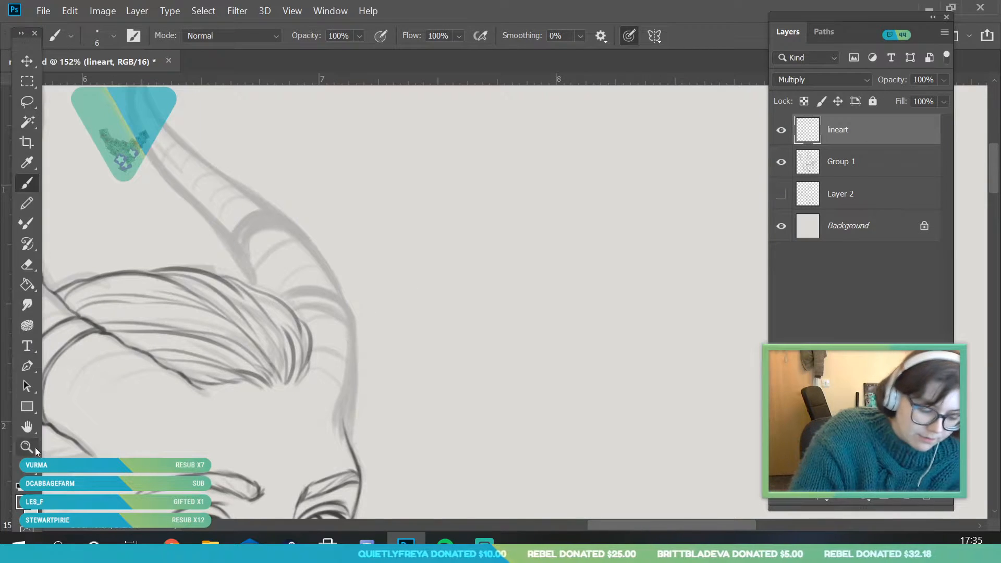
{"action": "left_click", "coordinate": [27, 447]}
{"action": "left_click_drag", "start_coordinate": [369, 345], "coordinate": [387, 402]}
{"action": "key", "text": "b"}
{"action": "mouse_move", "coordinate": [178, 265]}
{"action": "left_mouse_down"}
{"action": "mouse_move", "coordinate": [190, 266]}
{"action": "mouse_move", "coordinate": [170, 270]}
{"action": "mouse_move", "coordinate": [241, 266]}
{"action": "mouse_move", "coordinate": [297, 321]}
{"action": "left_mouse_up"}
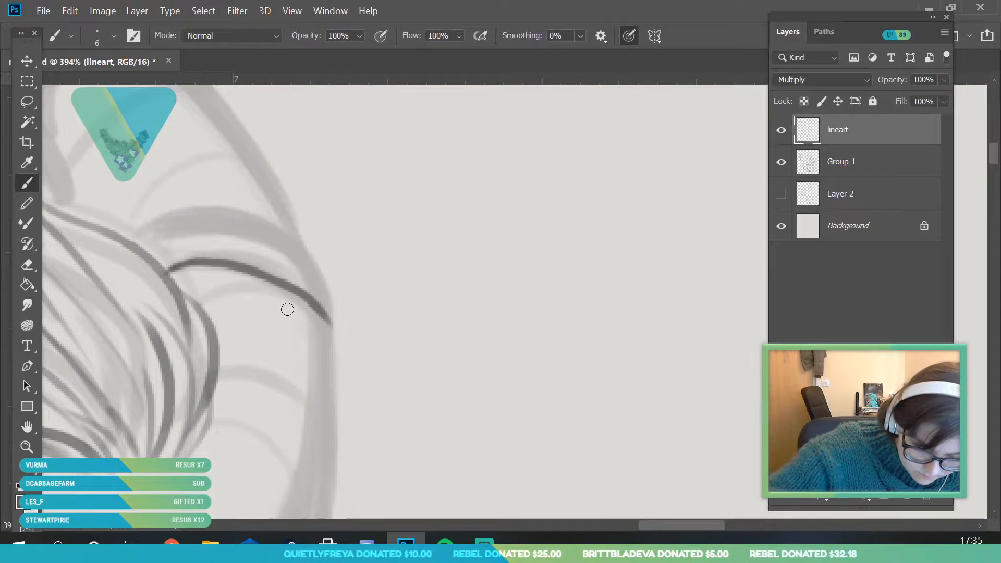
{"action": "mouse_move", "coordinate": [174, 278]}
{"action": "left_mouse_down"}
{"action": "mouse_move", "coordinate": [214, 276]}
{"action": "mouse_move", "coordinate": [336, 346]}
{"action": "left_mouse_up"}
{"action": "mouse_move", "coordinate": [168, 217]}
{"action": "left_mouse_down"}
{"action": "mouse_move", "coordinate": [127, 229]}
{"action": "mouse_move", "coordinate": [211, 211]}
{"action": "mouse_move", "coordinate": [287, 237]}
{"action": "mouse_move", "coordinate": [312, 268]}
{"action": "mouse_move", "coordinate": [335, 342]}
{"action": "left_mouse_up"}
{"action": "mouse_move", "coordinate": [171, 286]}
{"action": "left_mouse_down"}
{"action": "mouse_move", "coordinate": [230, 277]}
{"action": "mouse_move", "coordinate": [338, 356]}
{"action": "left_mouse_up"}
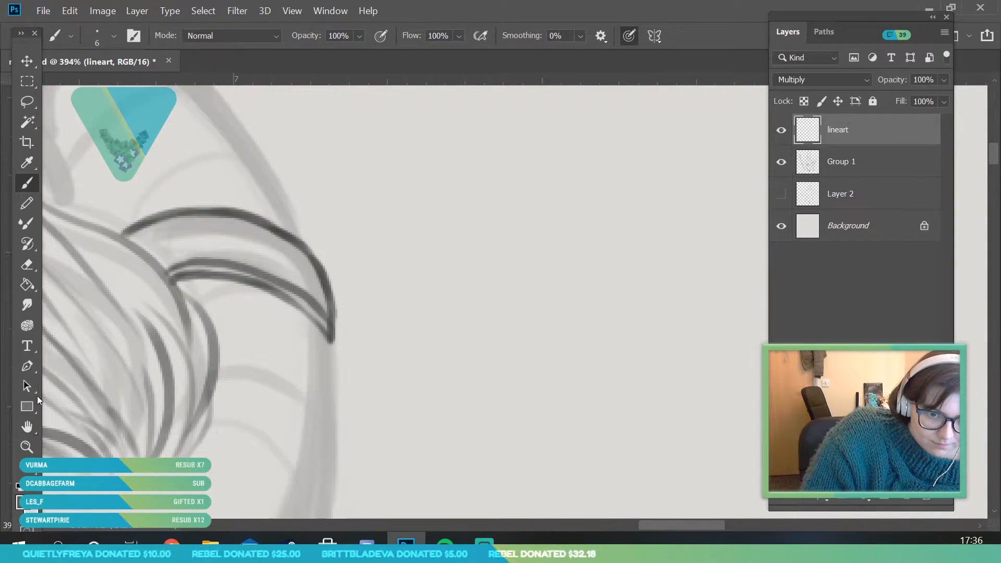
Ink the outer side of the far horn's base from the forehead line up to the lower ring
{"action": "left_click", "coordinate": [31, 446]}
{"action": "mouse_move", "coordinate": [234, 269]}
{"action": "left_mouse_down"}
{"action": "mouse_move", "coordinate": [187, 349]}
{"action": "mouse_move", "coordinate": [264, 409]}
{"action": "mouse_move", "coordinate": [267, 345]}
{"action": "left_mouse_up"}
{"action": "left_click", "coordinate": [34, 186]}
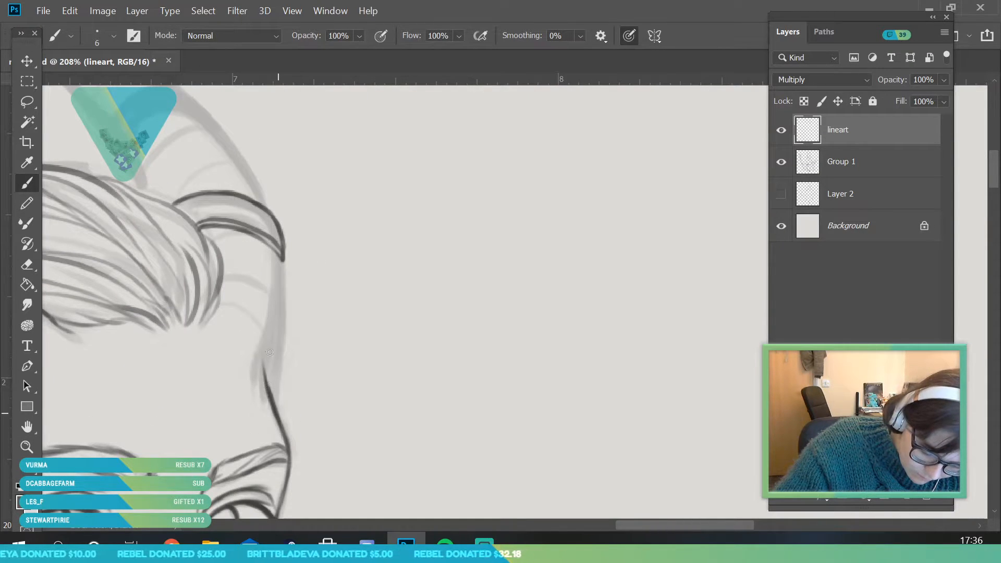
{"action": "mouse_move", "coordinate": [277, 414]}
{"action": "left_mouse_down"}
{"action": "mouse_move", "coordinate": [268, 342]}
{"action": "mouse_move", "coordinate": [279, 320]}
{"action": "mouse_move", "coordinate": [277, 250]}
{"action": "left_mouse_up"}
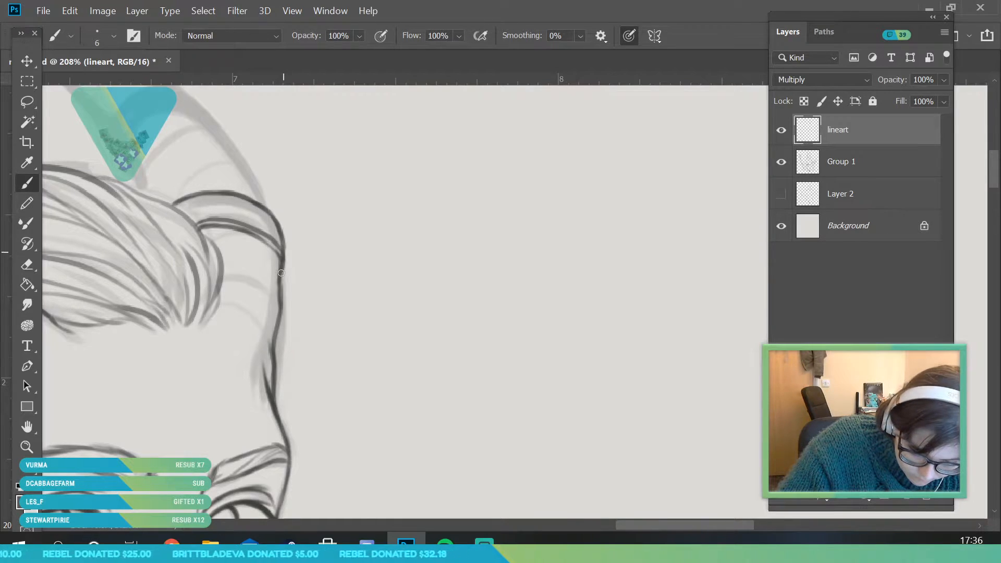
Ink the far horn's upper ring with its upper edge, doubled lower edge and both ends
{"action": "key", "text": "z"}
{"action": "left_click_drag", "start_coordinate": [269, 277], "coordinate": [328, 399]}
{"action": "mouse_move", "coordinate": [323, 339]}
{"action": "left_mouse_down"}
{"action": "mouse_move", "coordinate": [373, 386]}
{"action": "mouse_move", "coordinate": [353, 418]}
{"action": "left_mouse_up"}
{"action": "left_click", "coordinate": [32, 186]}
{"action": "mouse_move", "coordinate": [235, 404]}
{"action": "left_mouse_down"}
{"action": "mouse_move", "coordinate": [233, 393]}
{"action": "mouse_move", "coordinate": [347, 303]}
{"action": "mouse_move", "coordinate": [231, 379]}
{"action": "mouse_move", "coordinate": [229, 405]}
{"action": "mouse_move", "coordinate": [194, 358]}
{"action": "mouse_move", "coordinate": [217, 312]}
{"action": "mouse_move", "coordinate": [292, 251]}
{"action": "mouse_move", "coordinate": [330, 252]}
{"action": "mouse_move", "coordinate": [364, 277]}
{"action": "left_mouse_up"}
{"action": "left_click_drag", "start_coordinate": [291, 313], "coordinate": [379, 315]}
{"action": "left_click_drag", "start_coordinate": [330, 303], "coordinate": [392, 314]}
{"action": "left_click_drag", "start_coordinate": [348, 300], "coordinate": [394, 315]}
{"action": "left_click_drag", "start_coordinate": [357, 274], "coordinate": [397, 311]}
{"action": "left_click_drag", "start_coordinate": [243, 345], "coordinate": [244, 339]}
{"action": "mouse_move", "coordinate": [230, 385]}
{"action": "left_mouse_down"}
{"action": "mouse_move", "coordinate": [305, 299]}
{"action": "mouse_move", "coordinate": [251, 331]}
{"action": "mouse_move", "coordinate": [318, 311]}
{"action": "mouse_move", "coordinate": [332, 294]}
{"action": "mouse_move", "coordinate": [400, 315]}
{"action": "mouse_move", "coordinate": [341, 293]}
{"action": "mouse_move", "coordinate": [397, 314]}
{"action": "left_mouse_up"}
Ink both sides of the far horn between its rings and along the tapering section up to the pointed tip
{"action": "left_click_drag", "start_coordinate": [241, 391], "coordinate": [262, 472]}
{"action": "mouse_move", "coordinate": [376, 310]}
{"action": "left_mouse_down"}
{"action": "mouse_move", "coordinate": [408, 323]}
{"action": "mouse_move", "coordinate": [459, 376]}
{"action": "mouse_move", "coordinate": [517, 501]}
{"action": "left_mouse_up"}
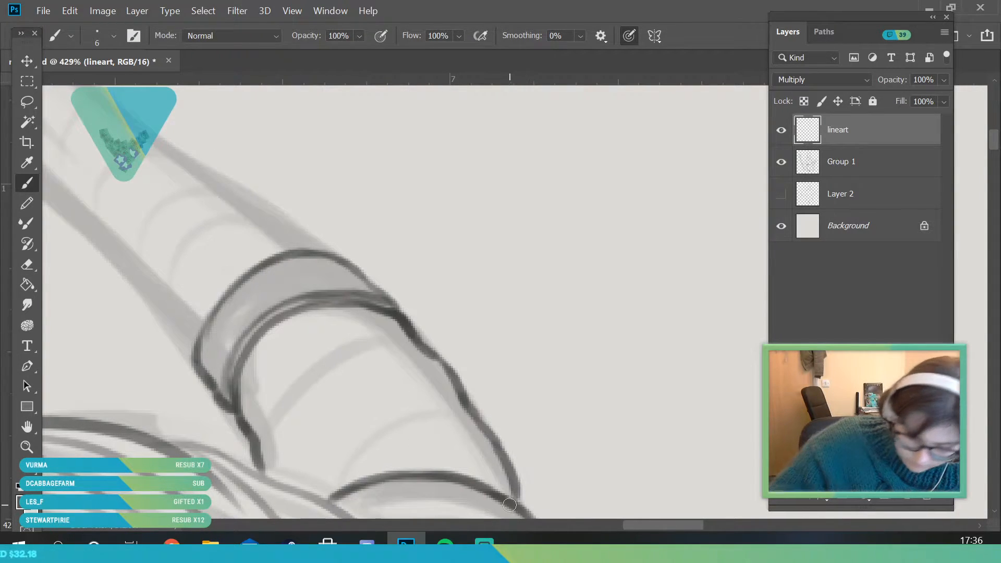
{"action": "left_click", "coordinate": [27, 447]}
{"action": "left_click_drag", "start_coordinate": [305, 273], "coordinate": [223, 460]}
{"action": "left_click_drag", "start_coordinate": [288, 252], "coordinate": [249, 215]}
{"action": "key", "text": "b"}
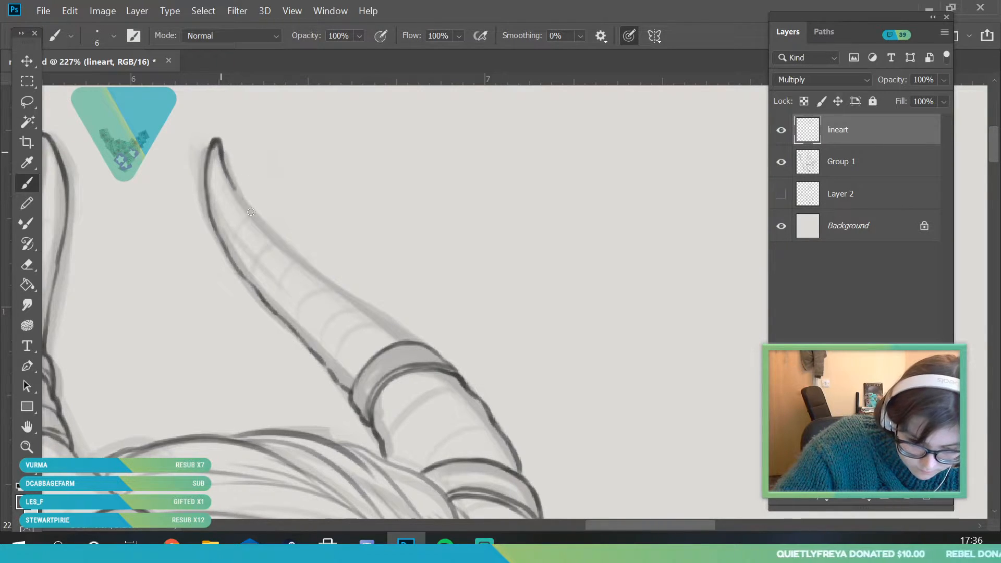
{"action": "left_click_drag", "start_coordinate": [286, 250], "coordinate": [325, 284]}
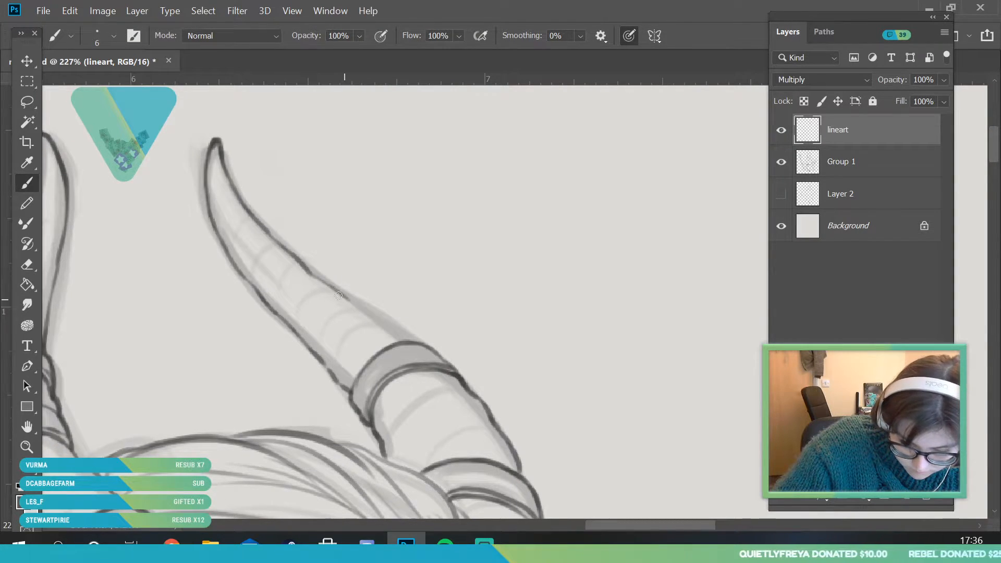
Examine the line art of both horns with the Group 1 sketch hidden, show it again, and inspect the head and ear area
{"action": "key", "text": "z"}
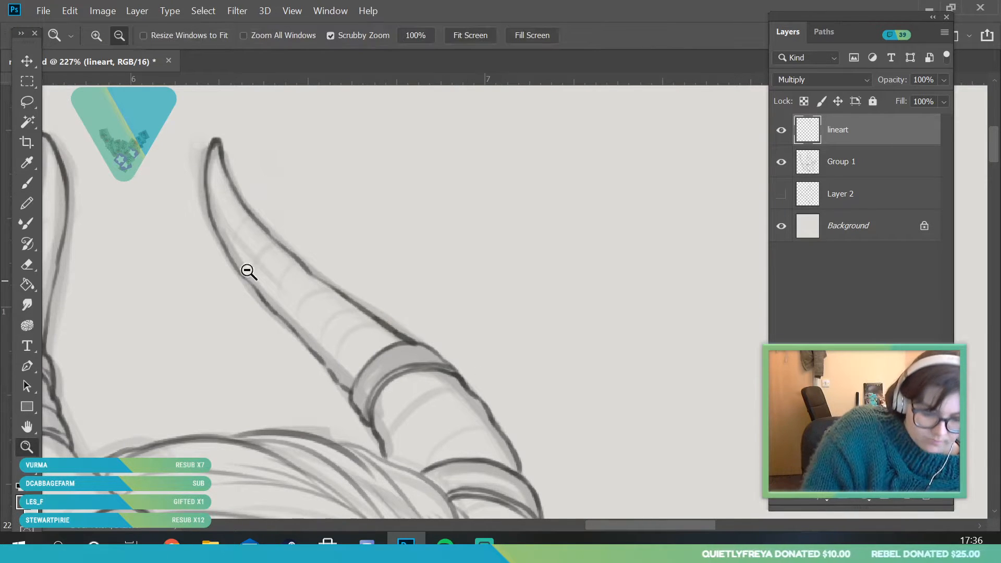
{"action": "left_click", "coordinate": [307, 456], "text": "alt"}
{"action": "left_click", "coordinate": [781, 162]}
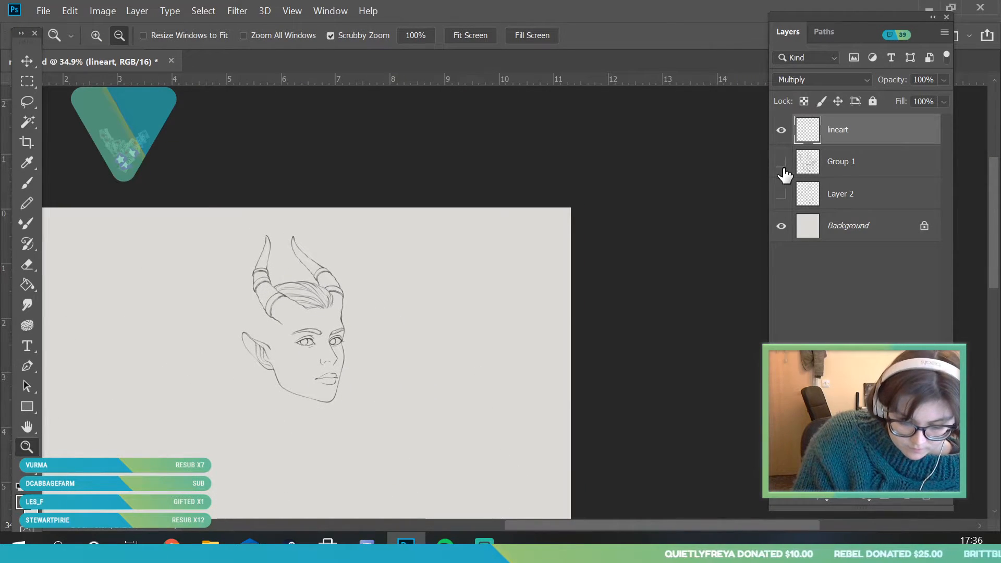
{"action": "left_click", "coordinate": [781, 162]}
{"action": "left_click_drag", "start_coordinate": [289, 333], "coordinate": [341, 406]}
{"action": "left_click_drag", "start_coordinate": [345, 328], "coordinate": [326, 467]}
{"action": "left_click_drag", "start_coordinate": [369, 388], "coordinate": [413, 493]}
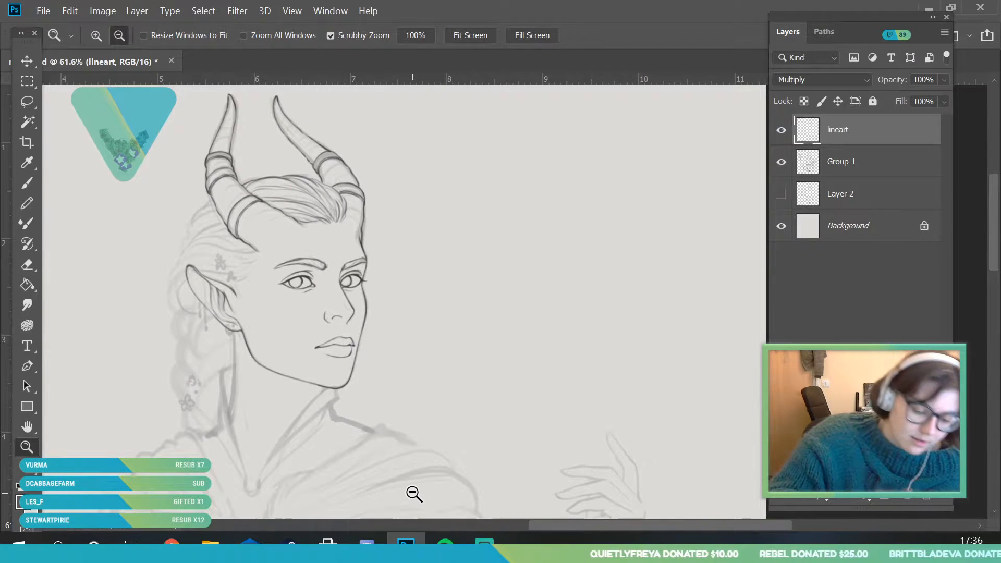
{"action": "left_click_drag", "start_coordinate": [246, 251], "coordinate": [306, 358]}
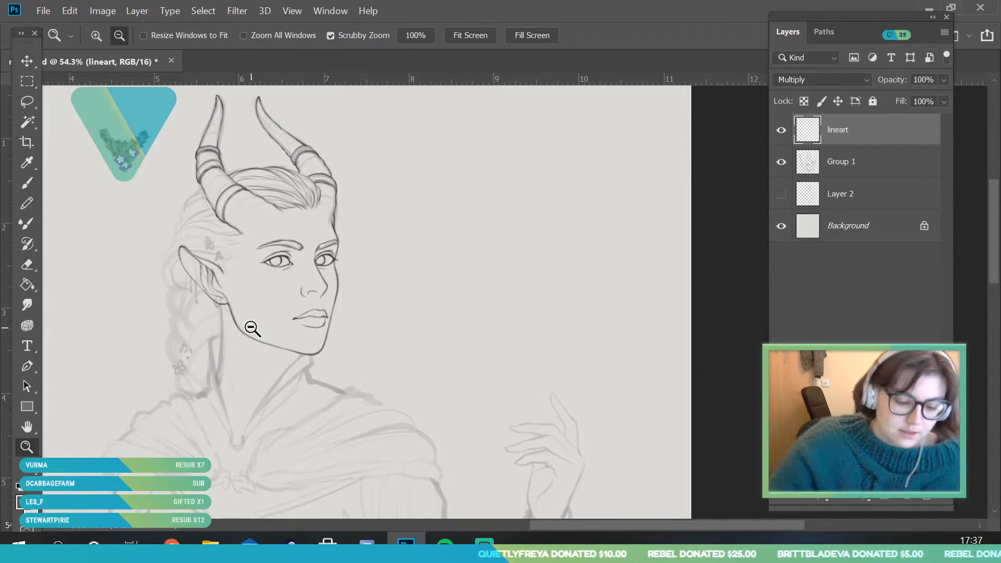
{"action": "left_click_drag", "start_coordinate": [217, 248], "coordinate": [219, 284]}
{"action": "left_click_drag", "start_coordinate": [309, 285], "coordinate": [296, 305]}
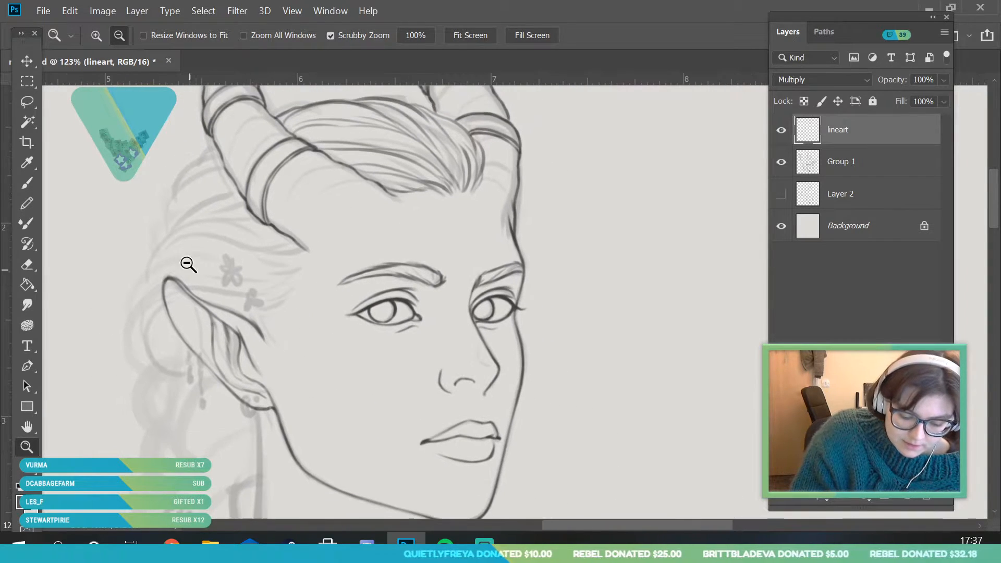
{"action": "left_click_drag", "start_coordinate": [467, 319], "coordinate": [463, 325]}
Add a new layer directly above Group 1 and set its blend mode to Multiply
{"action": "left_click", "coordinate": [844, 168]}
{"action": "left_click", "coordinate": [906, 501]}
{"action": "left_click", "coordinate": [821, 79]}
{"action": "left_click", "coordinate": [797, 132]}
Ink the side hair strands sweeping back over the pointed ear on the new layer with the brush at 8 px
{"action": "left_click_drag", "start_coordinate": [240, 309], "coordinate": [246, 291]}
{"action": "left_click_drag", "start_coordinate": [284, 332], "coordinate": [285, 349]}
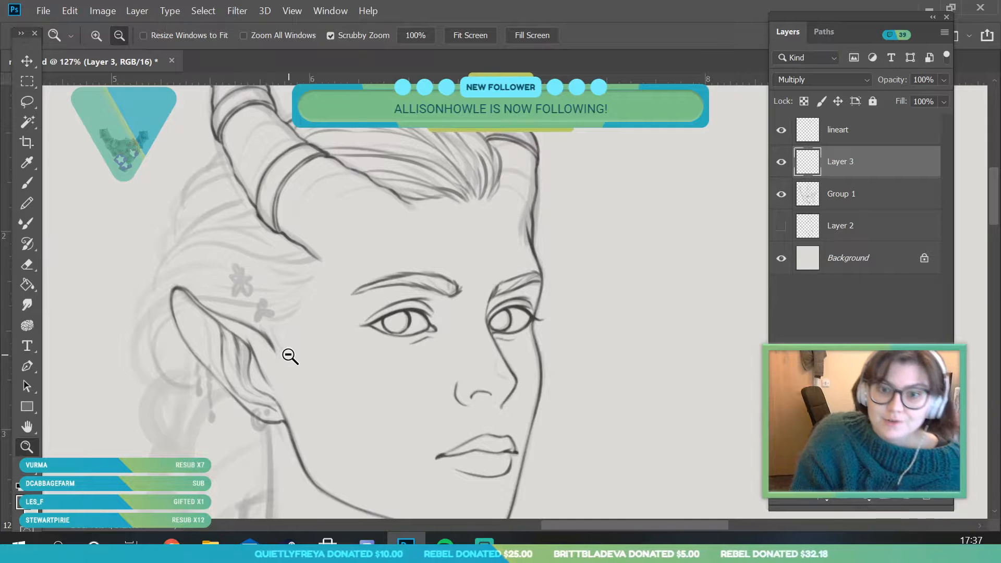
{"action": "left_click", "coordinate": [27, 182]}
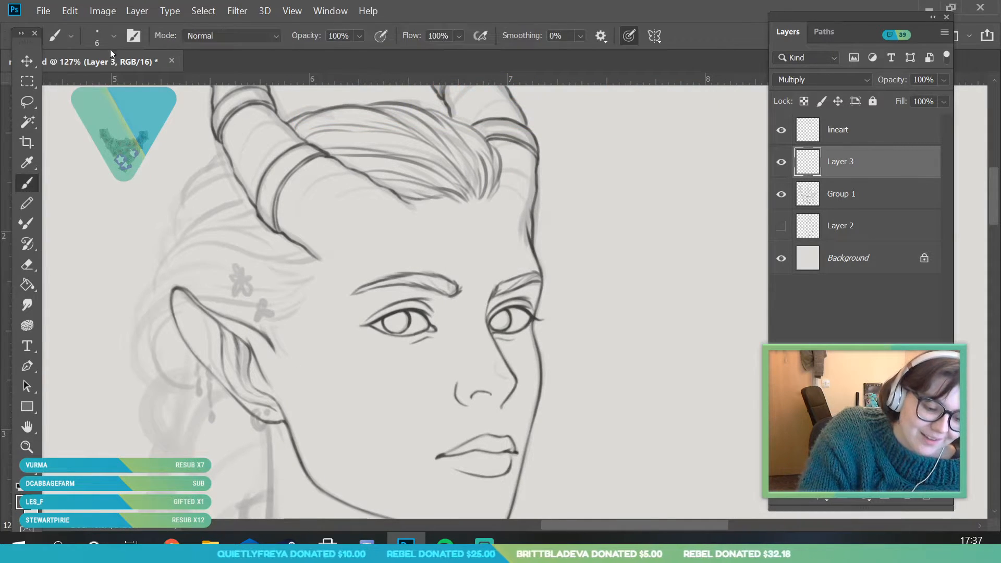
{"action": "left_click", "coordinate": [113, 35]}
{"action": "left_click", "coordinate": [270, 312]}
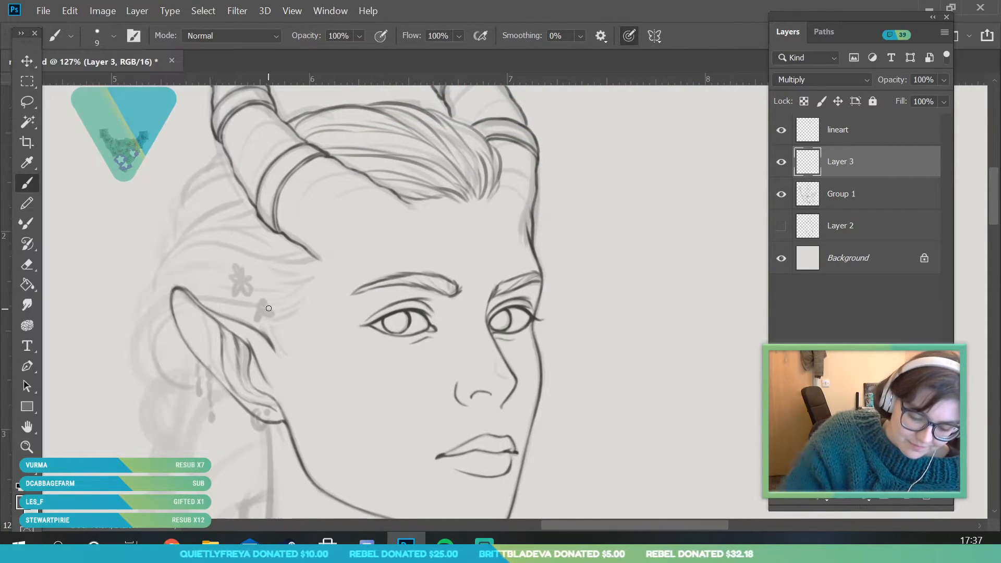
{"action": "left_click", "coordinate": [114, 37]}
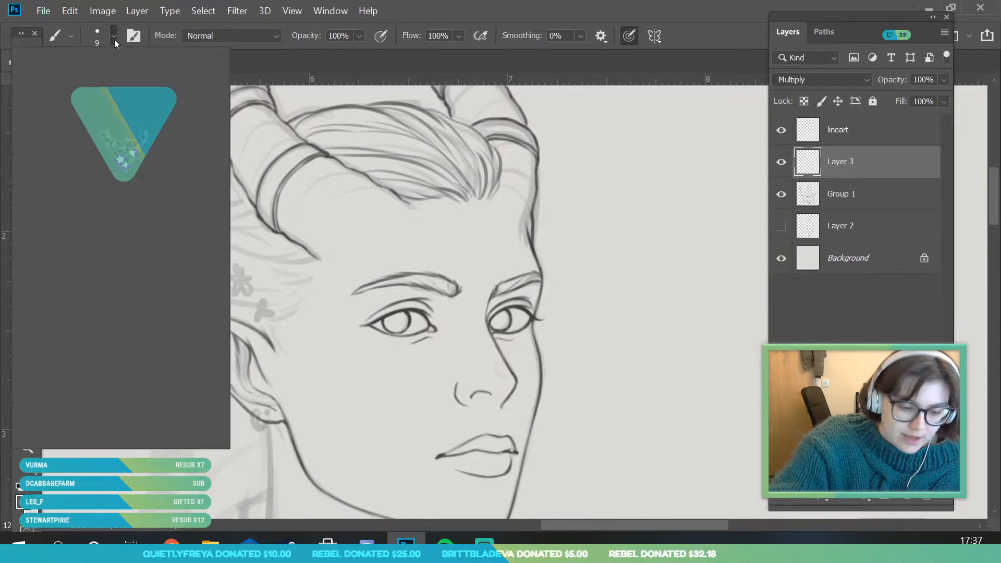
{"action": "type", "text": "8"}
{"action": "left_click", "coordinate": [268, 306]}
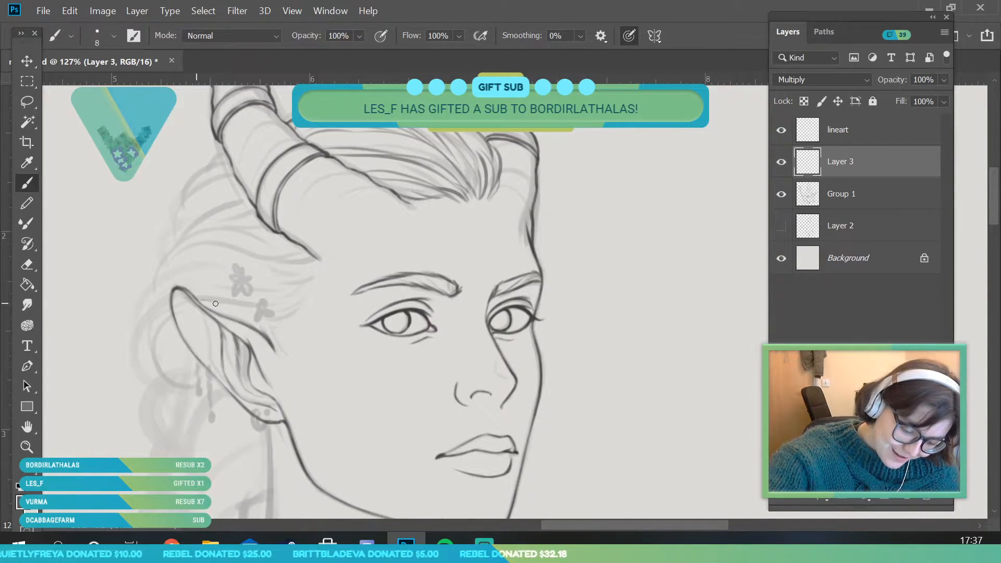
{"action": "mouse_move", "coordinate": [267, 302]}
{"action": "left_mouse_down"}
{"action": "mouse_move", "coordinate": [311, 282]}
{"action": "mouse_move", "coordinate": [288, 282]}
{"action": "mouse_move", "coordinate": [279, 256]}
{"action": "left_mouse_up"}
{"action": "left_click_drag", "start_coordinate": [139, 323], "coordinate": [196, 265]}
{"action": "left_click_drag", "start_coordinate": [143, 305], "coordinate": [244, 271]}
{"action": "left_click_drag", "start_coordinate": [183, 286], "coordinate": [290, 269]}
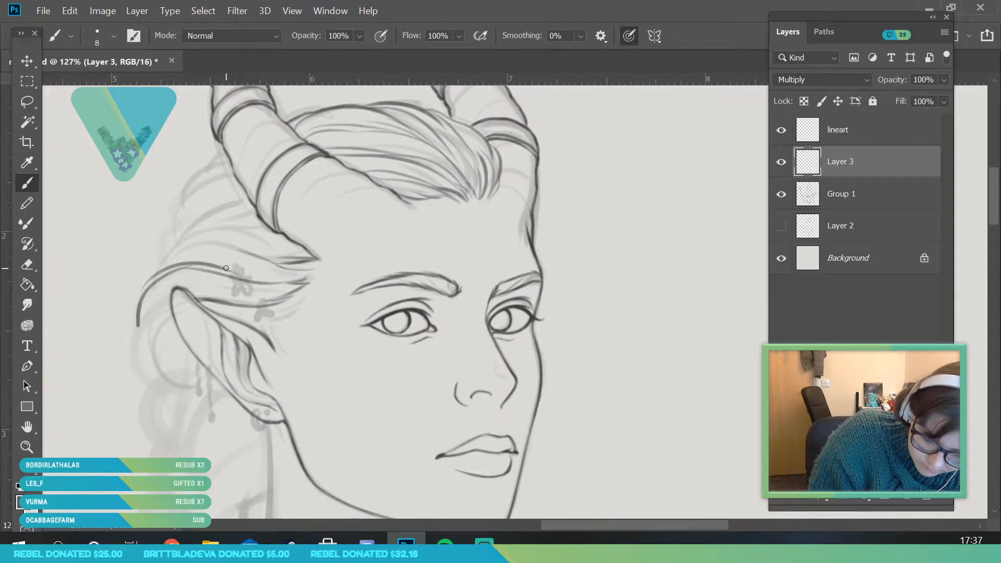
Ink the swept-back strands behind the near horn, from above the ear up to the back of the head
{"action": "left_click_drag", "start_coordinate": [159, 272], "coordinate": [252, 238]}
{"action": "left_click_drag", "start_coordinate": [173, 251], "coordinate": [309, 249]}
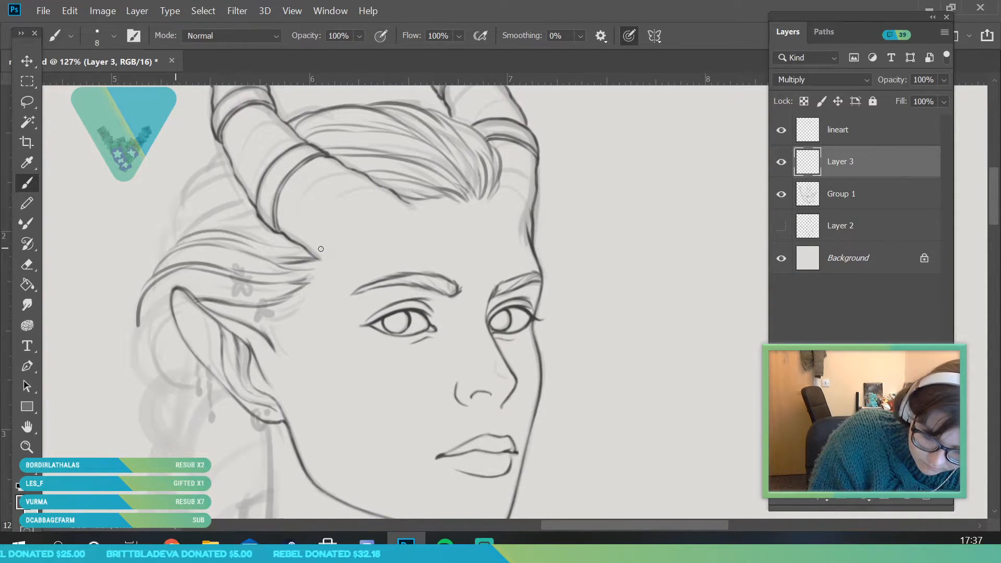
{"action": "left_click_drag", "start_coordinate": [179, 242], "coordinate": [246, 209]}
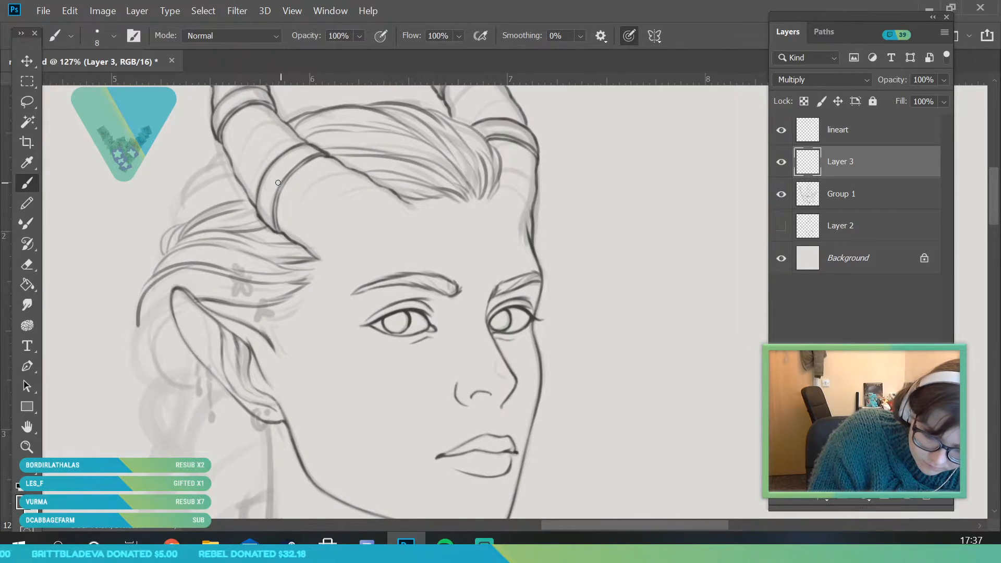
{"action": "left_click_drag", "start_coordinate": [177, 228], "coordinate": [237, 179]}
{"action": "left_click_drag", "start_coordinate": [183, 199], "coordinate": [232, 174]}
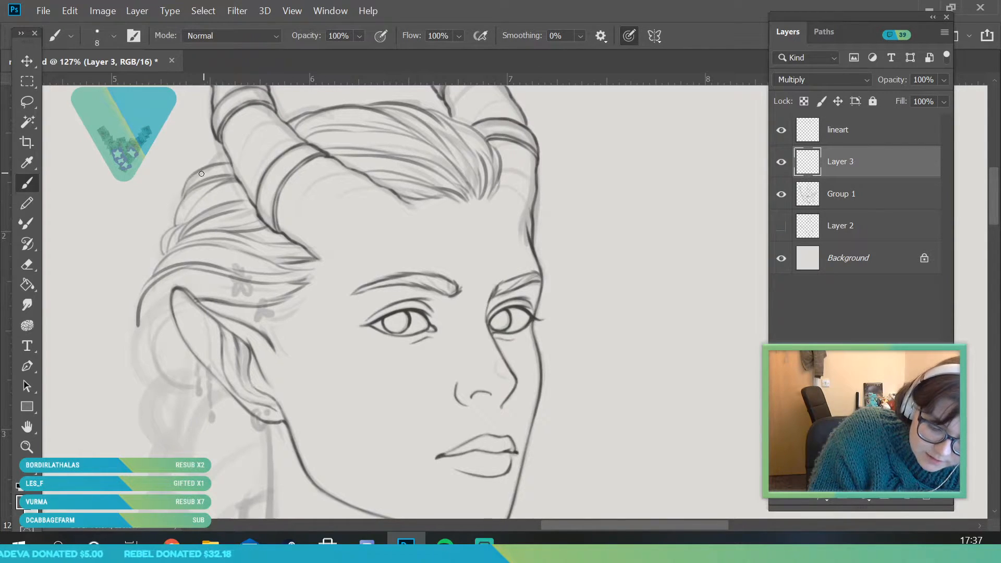
Ink the first braid strands below the pointed ear, curving from the ear's lower edge and earlobe down to one point
{"action": "left_click", "coordinate": [26, 447]}
{"action": "left_click_drag", "start_coordinate": [247, 250], "coordinate": [188, 339]}
{"action": "left_click_drag", "start_coordinate": [315, 355], "coordinate": [324, 360]}
{"action": "left_click", "coordinate": [782, 198]}
{"action": "left_click", "coordinate": [781, 199]}
{"action": "mouse_move", "coordinate": [225, 299]}
{"action": "left_mouse_down"}
{"action": "mouse_move", "coordinate": [212, 295]}
{"action": "mouse_move", "coordinate": [221, 286]}
{"action": "mouse_move", "coordinate": [261, 370]}
{"action": "mouse_move", "coordinate": [277, 365]}
{"action": "left_mouse_up"}
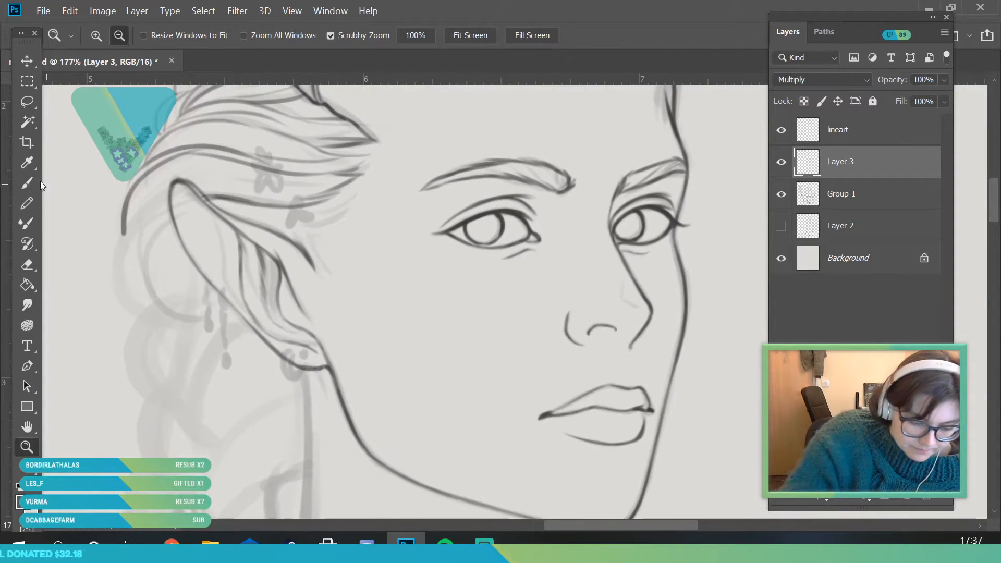
{"action": "key", "text": "b"}
{"action": "left_click_drag", "start_coordinate": [235, 326], "coordinate": [196, 445]}
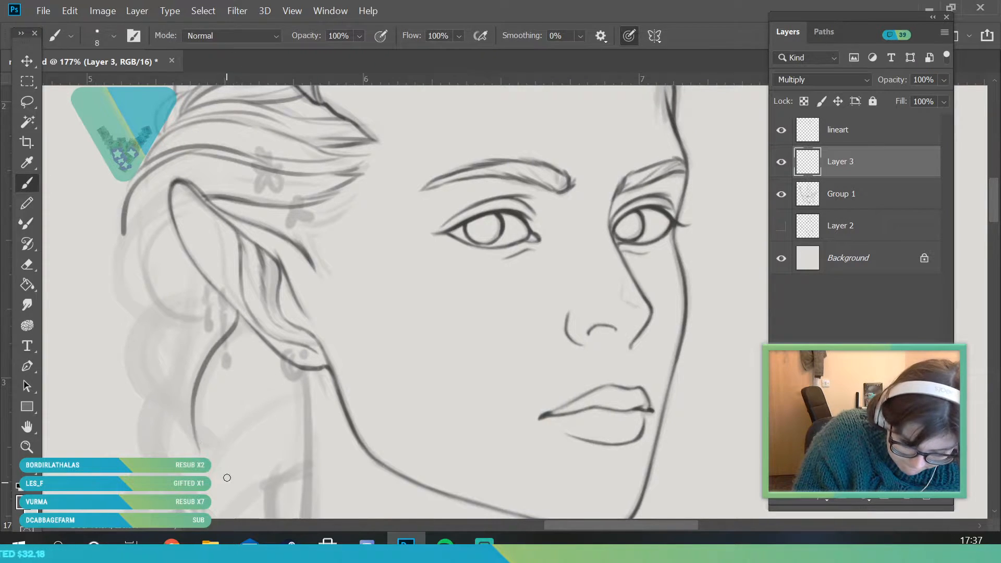
{"action": "left_click_drag", "start_coordinate": [204, 404], "coordinate": [206, 456]}
{"action": "mouse_move", "coordinate": [228, 415]}
{"action": "left_mouse_down"}
{"action": "mouse_move", "coordinate": [209, 459]}
{"action": "mouse_move", "coordinate": [305, 368]}
{"action": "left_mouse_up"}
{"action": "left_click_drag", "start_coordinate": [304, 369], "coordinate": [257, 412]}
Try to ink the outer strands of the braid's top section, curving from behind the ear down to the first crossing
{"action": "mouse_move", "coordinate": [271, 366]}
{"action": "left_mouse_down"}
{"action": "mouse_move", "coordinate": [211, 453]}
{"action": "mouse_move", "coordinate": [130, 354]}
{"action": "mouse_move", "coordinate": [131, 317]}
{"action": "left_mouse_up"}
{"action": "left_click_drag", "start_coordinate": [187, 428], "coordinate": [135, 325]}
{"action": "mouse_move", "coordinate": [192, 403]}
{"action": "left_mouse_down"}
{"action": "mouse_move", "coordinate": [126, 248]}
{"action": "mouse_move", "coordinate": [174, 298]}
{"action": "left_mouse_up"}
{"action": "left_click_drag", "start_coordinate": [196, 390], "coordinate": [178, 259]}
{"action": "left_click_drag", "start_coordinate": [219, 273], "coordinate": [192, 347]}
{"action": "left_click_drag", "start_coordinate": [170, 223], "coordinate": [123, 286]}
{"action": "left_click_drag", "start_coordinate": [175, 197], "coordinate": [117, 290]}
{"action": "left_click_drag", "start_coordinate": [169, 221], "coordinate": [149, 306]}
{"action": "mouse_move", "coordinate": [175, 260]}
{"action": "left_mouse_down"}
{"action": "mouse_move", "coordinate": [127, 337]}
{"action": "mouse_move", "coordinate": [187, 412]}
{"action": "left_mouse_up"}
{"action": "left_click_drag", "start_coordinate": [147, 315], "coordinate": [193, 407]}
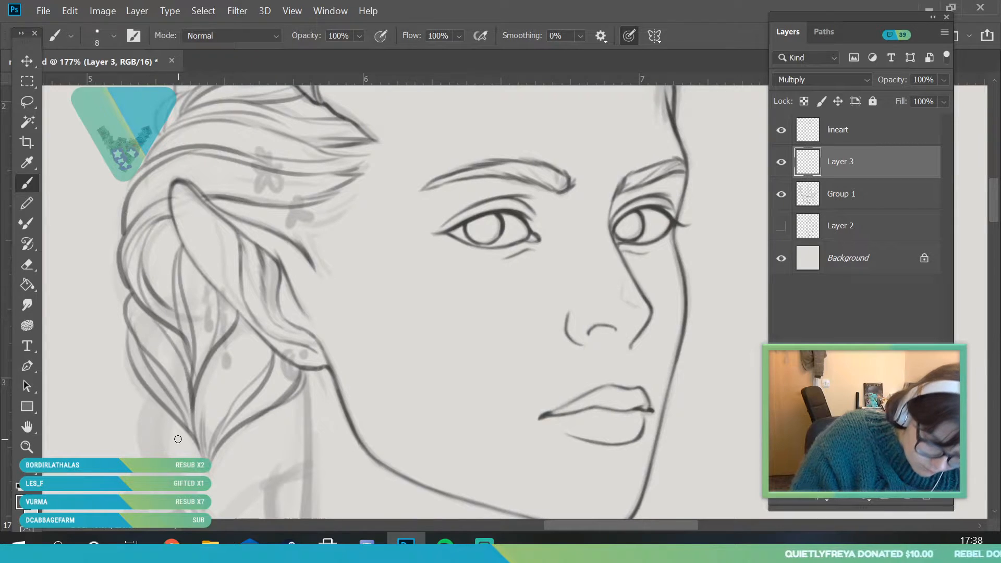
Undo the outer braid strands, keeping the ones that hang from the ear's lower edge and earlobe
{"action": "key", "text": "alt+space"}
{"action": "left_click_drag", "start_coordinate": [196, 272], "coordinate": [133, 284]}
{"action": "left_click_drag", "start_coordinate": [208, 295], "coordinate": [212, 399]}
{"action": "mouse_move", "coordinate": [197, 287]}
{"action": "left_mouse_down"}
{"action": "mouse_move", "coordinate": [201, 317]}
{"action": "mouse_move", "coordinate": [191, 292]}
{"action": "left_mouse_up"}
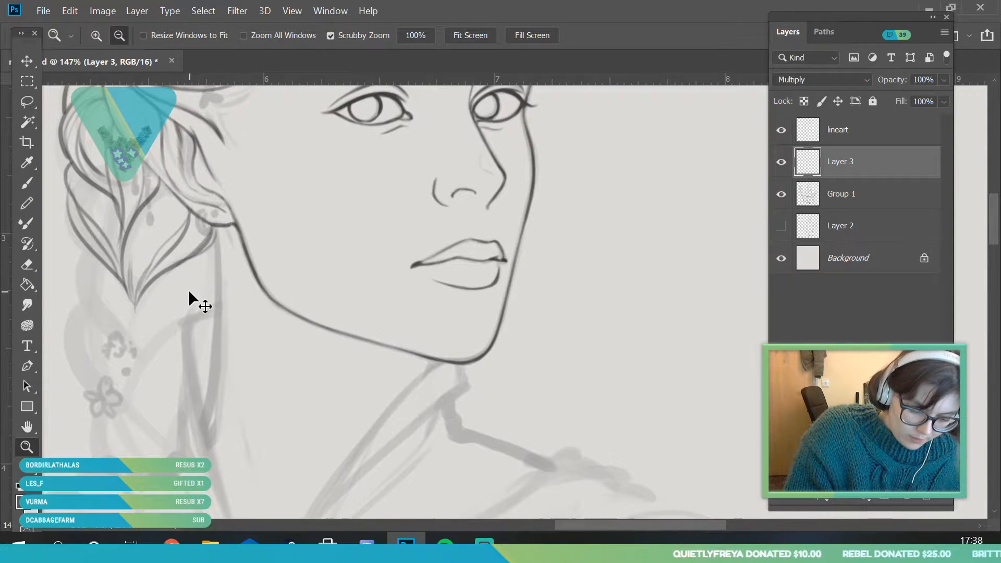
{"action": "key", "text": "ctrl+z"}
{"action": "mouse_move", "coordinate": [152, 254]}
{"action": "left_mouse_down"}
{"action": "mouse_move", "coordinate": [127, 274]}
{"action": "mouse_move", "coordinate": [156, 288]}
{"action": "mouse_move", "coordinate": [181, 271]}
{"action": "left_mouse_up"}
{"action": "key", "text": "ctrl+z"}
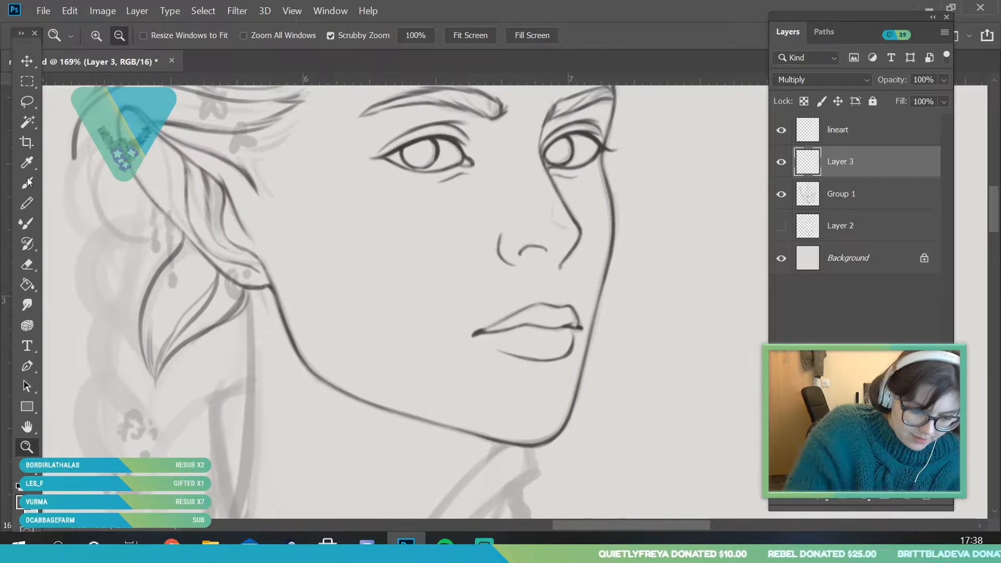
Ink the outer strands of the upper braid in rounded overlapping curves from behind the ear to the first crossing
{"action": "key", "text": "b"}
{"action": "mouse_move", "coordinate": [144, 356]}
{"action": "left_mouse_down"}
{"action": "mouse_move", "coordinate": [130, 252]}
{"action": "mouse_move", "coordinate": [147, 248]}
{"action": "left_mouse_up"}
{"action": "mouse_move", "coordinate": [111, 306]}
{"action": "left_mouse_down"}
{"action": "mouse_move", "coordinate": [106, 198]}
{"action": "mouse_move", "coordinate": [118, 194]}
{"action": "mouse_move", "coordinate": [124, 256]}
{"action": "left_mouse_up"}
{"action": "left_click_drag", "start_coordinate": [153, 199], "coordinate": [119, 269]}
{"action": "left_click_drag", "start_coordinate": [188, 232], "coordinate": [165, 252]}
{"action": "mouse_move", "coordinate": [149, 197]}
{"action": "left_mouse_down"}
{"action": "mouse_move", "coordinate": [92, 273]}
{"action": "mouse_move", "coordinate": [97, 222]}
{"action": "left_mouse_up"}
{"action": "mouse_move", "coordinate": [120, 166]}
{"action": "left_mouse_down"}
{"action": "mouse_move", "coordinate": [75, 240]}
{"action": "mouse_move", "coordinate": [76, 230]}
{"action": "left_mouse_up"}
{"action": "left_click_drag", "start_coordinate": [71, 163], "coordinate": [92, 144]}
{"action": "left_click_drag", "start_coordinate": [74, 208], "coordinate": [95, 145]}
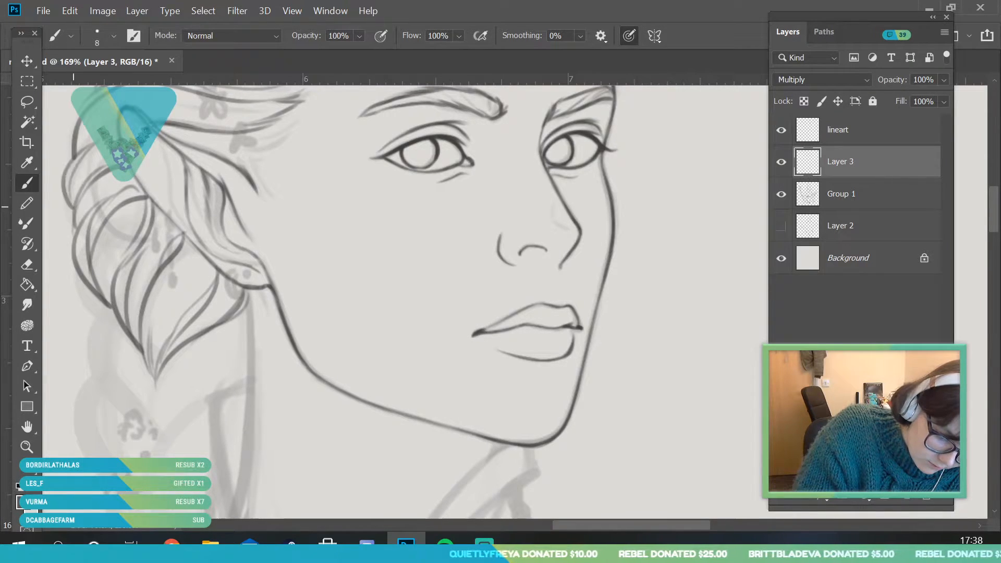
Check the braid with the Group 1 sketch hidden and shown, and ink the inner edge of the next section below the first crossing
{"action": "key", "text": "z"}
{"action": "mouse_move", "coordinate": [176, 265]}
{"action": "left_mouse_down"}
{"action": "mouse_move", "coordinate": [101, 406]}
{"action": "mouse_move", "coordinate": [52, 443]}
{"action": "mouse_move", "coordinate": [219, 381]}
{"action": "mouse_move", "coordinate": [260, 388]}
{"action": "left_mouse_up"}
{"action": "left_click", "coordinate": [29, 184]}
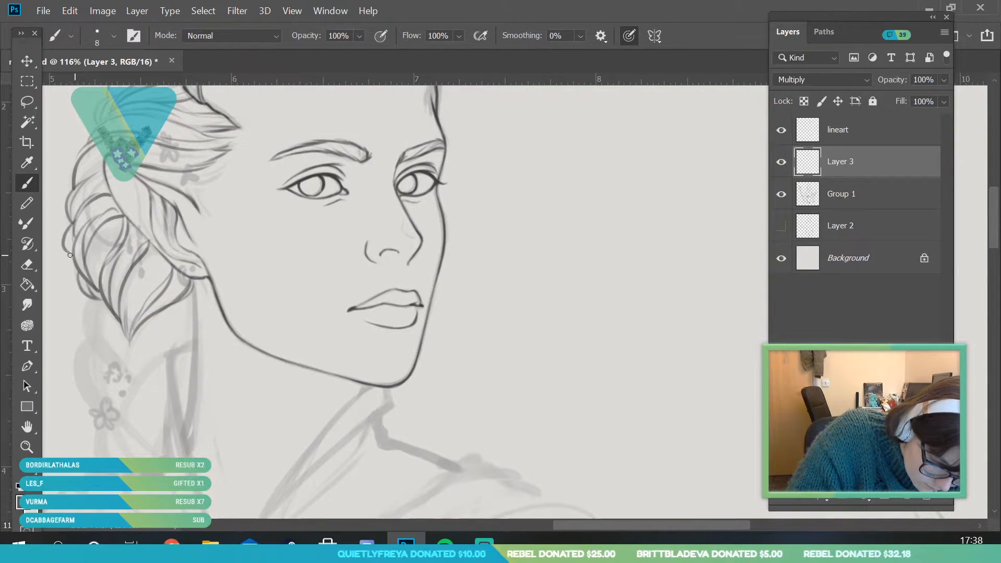
{"action": "key", "text": "z"}
{"action": "mouse_move", "coordinate": [127, 292]}
{"action": "left_mouse_down"}
{"action": "mouse_move", "coordinate": [177, 330]}
{"action": "mouse_move", "coordinate": [187, 398]}
{"action": "left_mouse_up"}
{"action": "left_click", "coordinate": [781, 194]}
{"action": "left_click", "coordinate": [780, 194]}
{"action": "left_click_drag", "start_coordinate": [172, 434], "coordinate": [211, 400]}
{"action": "mouse_move", "coordinate": [186, 316]}
{"action": "left_mouse_down"}
{"action": "mouse_move", "coordinate": [120, 342]}
{"action": "mouse_move", "coordinate": [198, 313]}
{"action": "left_mouse_up"}
{"action": "key", "text": "b"}
{"action": "left_click_drag", "start_coordinate": [156, 276], "coordinate": [166, 315]}
{"action": "left_click_drag", "start_coordinate": [179, 241], "coordinate": [154, 264]}
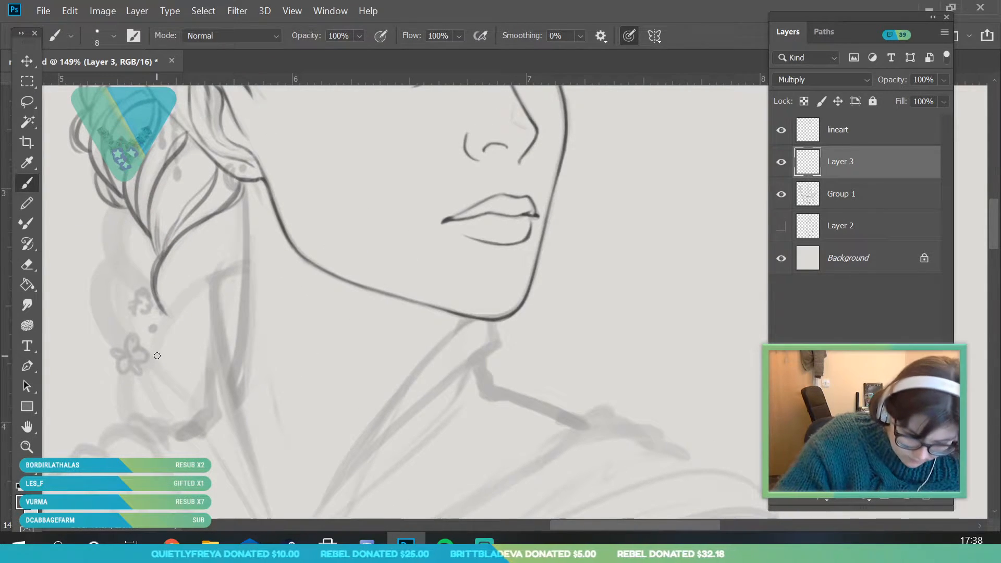
Try to ink the edges of the lower braid sections around the sketched flowers, and undo them
{"action": "left_click_drag", "start_coordinate": [191, 427], "coordinate": [125, 340]}
{"action": "mouse_move", "coordinate": [172, 409]}
{"action": "left_mouse_down"}
{"action": "mouse_move", "coordinate": [159, 359]}
{"action": "mouse_move", "coordinate": [184, 294]}
{"action": "left_mouse_up"}
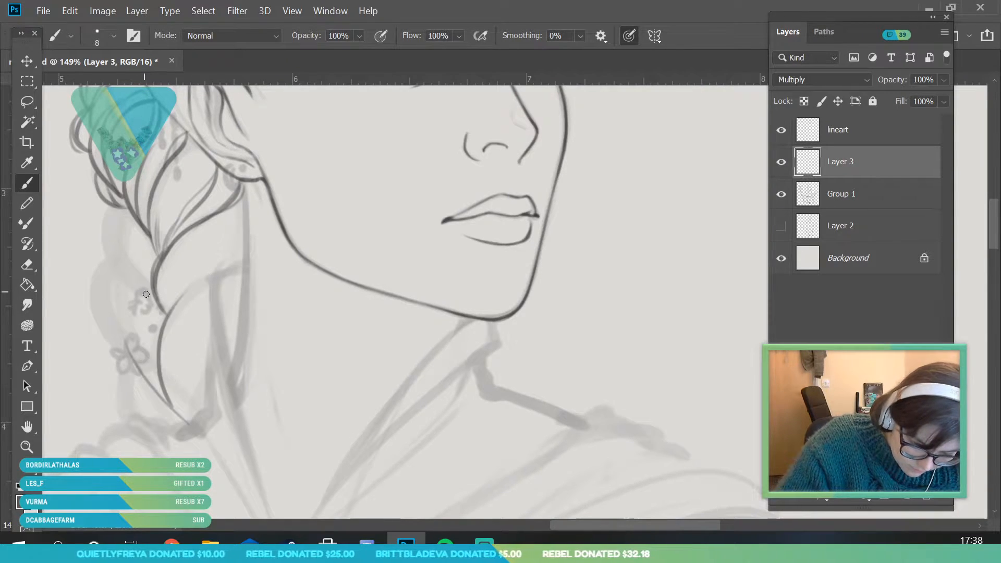
{"action": "key", "text": "ctrl+z"}
{"action": "key", "text": "ctrl+z"}
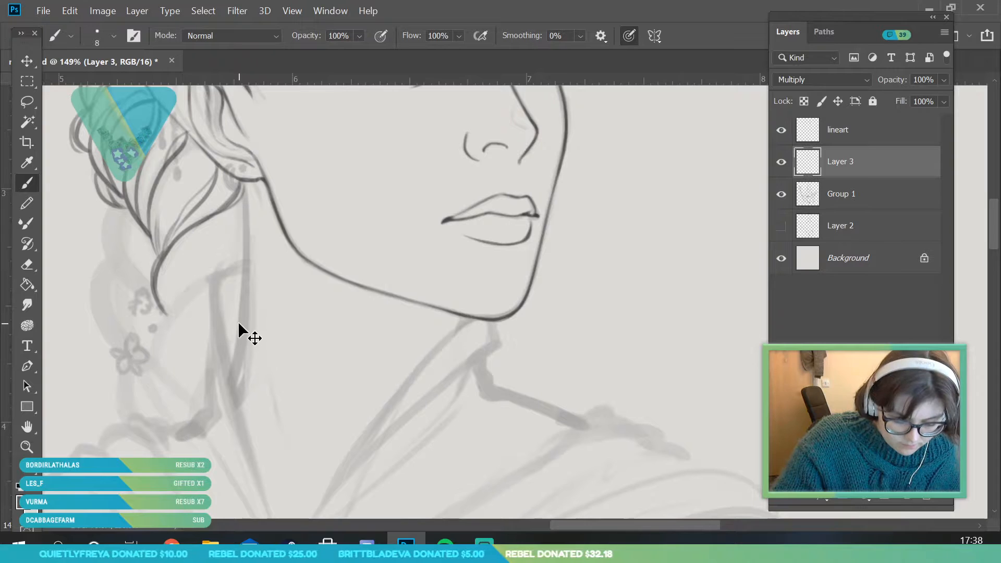
{"action": "left_click_drag", "start_coordinate": [197, 420], "coordinate": [135, 359]}
{"action": "left_click_drag", "start_coordinate": [167, 395], "coordinate": [196, 282]}
{"action": "key", "text": "ctrl+z"}
Ink the outlines and inner strands of the middle braid sections on the side away from the neck
{"action": "mouse_move", "coordinate": [161, 388]}
{"action": "left_mouse_down"}
{"action": "mouse_move", "coordinate": [192, 285]}
{"action": "mouse_move", "coordinate": [126, 265]}
{"action": "mouse_move", "coordinate": [108, 213]}
{"action": "left_mouse_up"}
{"action": "mouse_move", "coordinate": [151, 269]}
{"action": "left_mouse_down"}
{"action": "mouse_move", "coordinate": [113, 210]}
{"action": "mouse_move", "coordinate": [113, 255]}
{"action": "mouse_move", "coordinate": [93, 314]}
{"action": "mouse_move", "coordinate": [158, 383]}
{"action": "left_mouse_up"}
{"action": "mouse_move", "coordinate": [149, 367]}
{"action": "left_mouse_down"}
{"action": "mouse_move", "coordinate": [108, 267]}
{"action": "mouse_move", "coordinate": [103, 321]}
{"action": "left_mouse_up"}
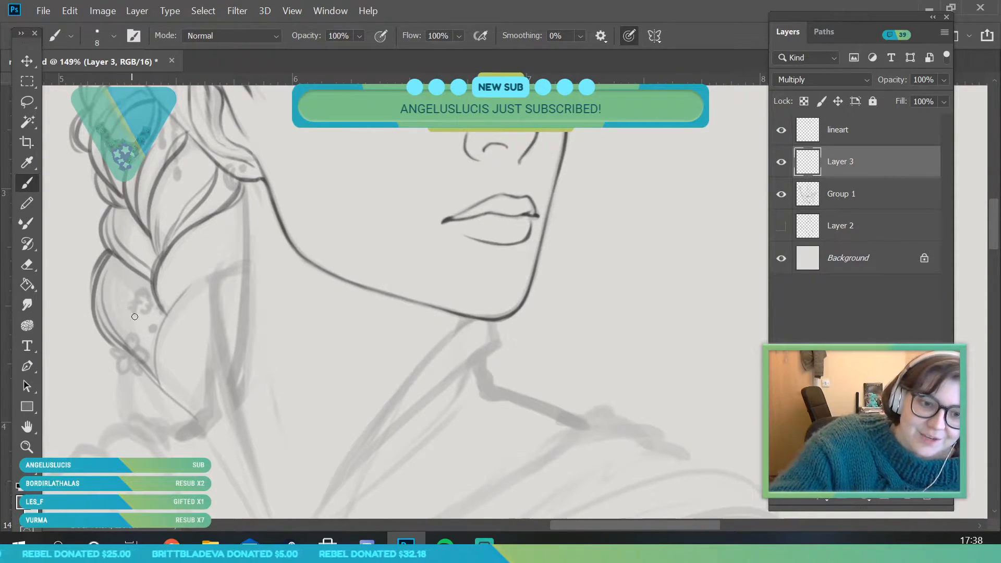
{"action": "mouse_move", "coordinate": [131, 280]}
{"action": "left_mouse_down"}
{"action": "mouse_move", "coordinate": [155, 359]}
{"action": "mouse_move", "coordinate": [155, 328]}
{"action": "left_mouse_up"}
{"action": "left_click_drag", "start_coordinate": [161, 386], "coordinate": [167, 319]}
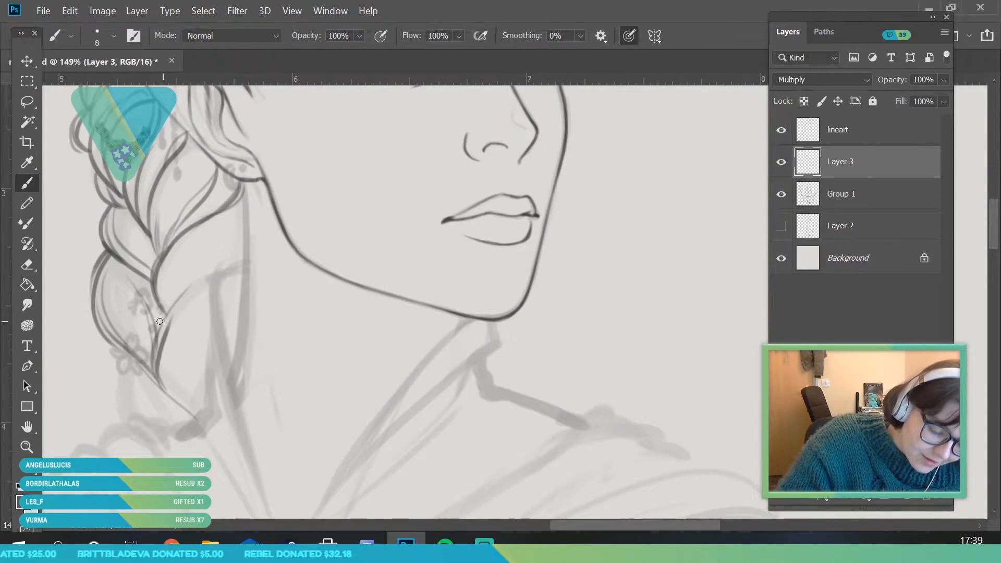
{"action": "left_click_drag", "start_coordinate": [158, 382], "coordinate": [156, 352]}
{"action": "left_click_drag", "start_coordinate": [125, 281], "coordinate": [162, 310]}
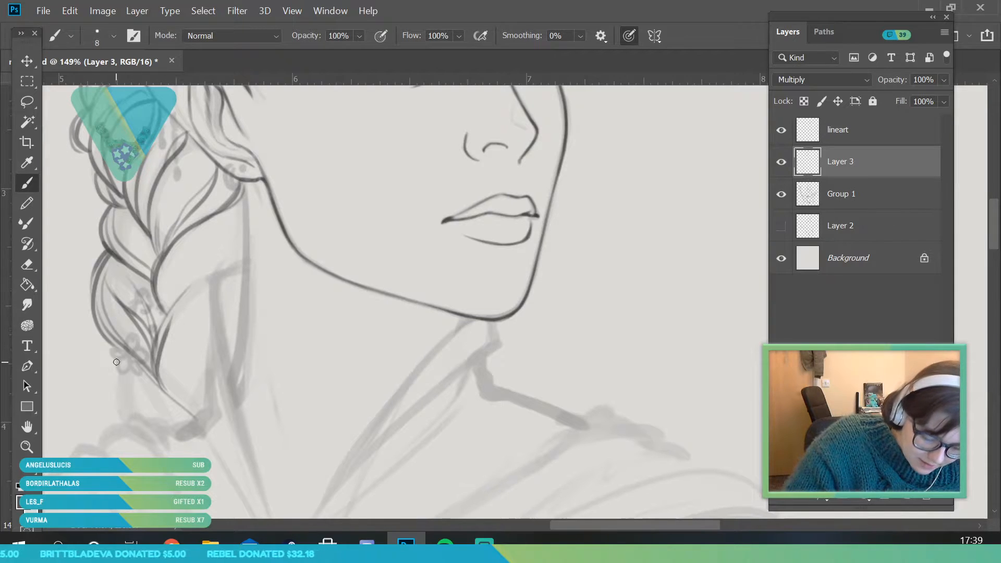
Ink the lowest braid section down to its tip and the strands of the sections facing the neck
{"action": "left_click_drag", "start_coordinate": [114, 346], "coordinate": [157, 401]}
{"action": "mouse_move", "coordinate": [115, 368]}
{"action": "left_mouse_down"}
{"action": "mouse_move", "coordinate": [167, 425]}
{"action": "mouse_move", "coordinate": [190, 426]}
{"action": "left_mouse_up"}
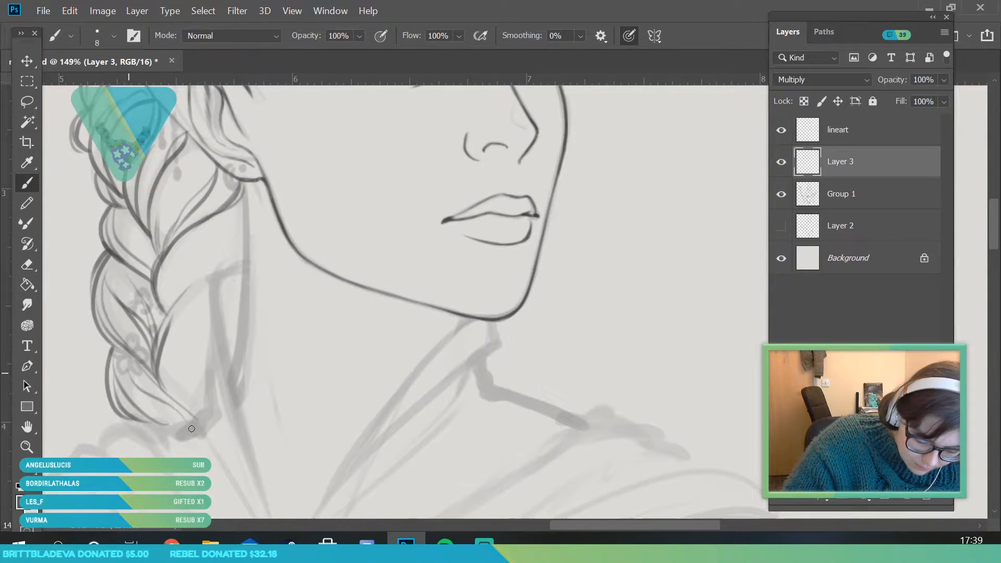
{"action": "left_click_drag", "start_coordinate": [161, 385], "coordinate": [195, 417]}
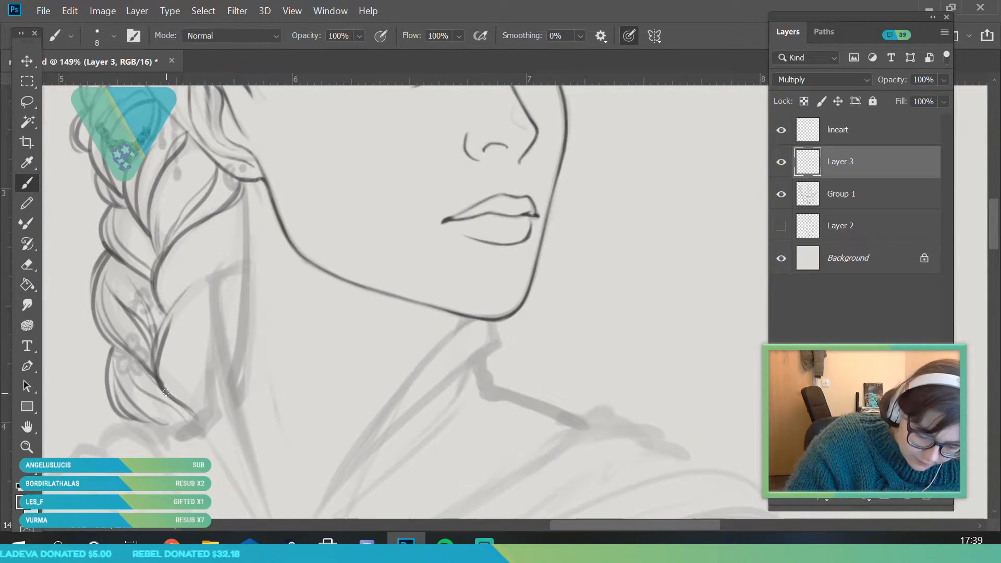
{"action": "mouse_move", "coordinate": [168, 343]}
{"action": "left_mouse_down"}
{"action": "mouse_move", "coordinate": [193, 415]}
{"action": "mouse_move", "coordinate": [188, 246]}
{"action": "left_mouse_up"}
{"action": "mouse_move", "coordinate": [168, 288]}
{"action": "left_mouse_down"}
{"action": "mouse_move", "coordinate": [236, 230]}
{"action": "mouse_move", "coordinate": [214, 247]}
{"action": "left_mouse_up"}
{"action": "left_click_drag", "start_coordinate": [249, 214], "coordinate": [192, 265]}
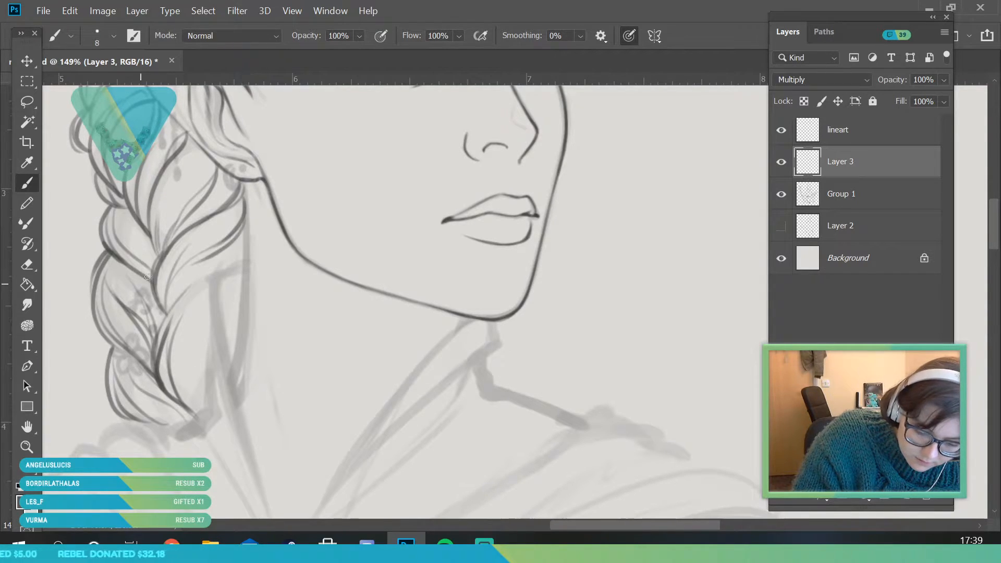
Try to ink the back line of the neck downward from the earlobe, and undo the strokes
{"action": "left_click_drag", "start_coordinate": [242, 187], "coordinate": [247, 253]}
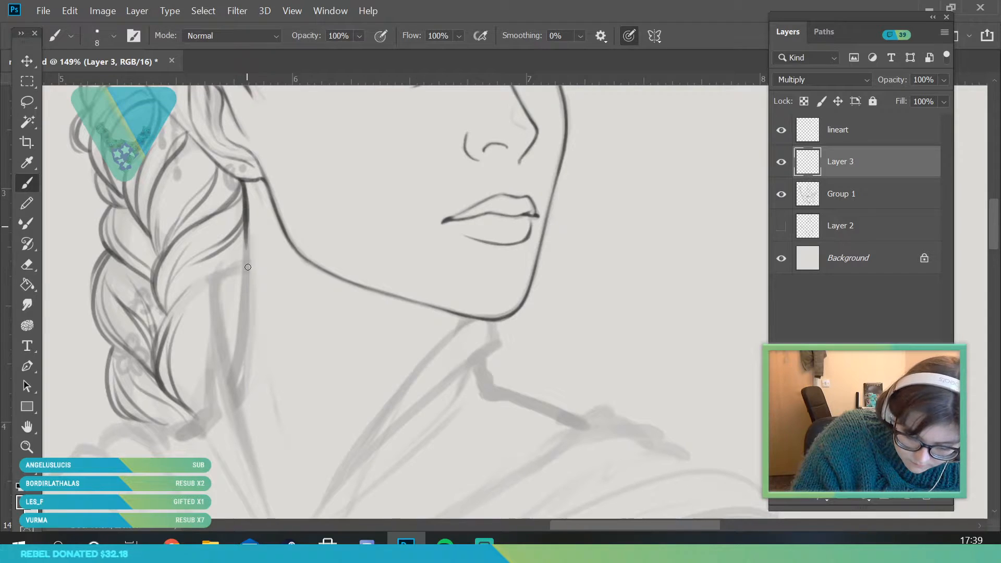
{"action": "left_click_drag", "start_coordinate": [250, 203], "coordinate": [244, 296]}
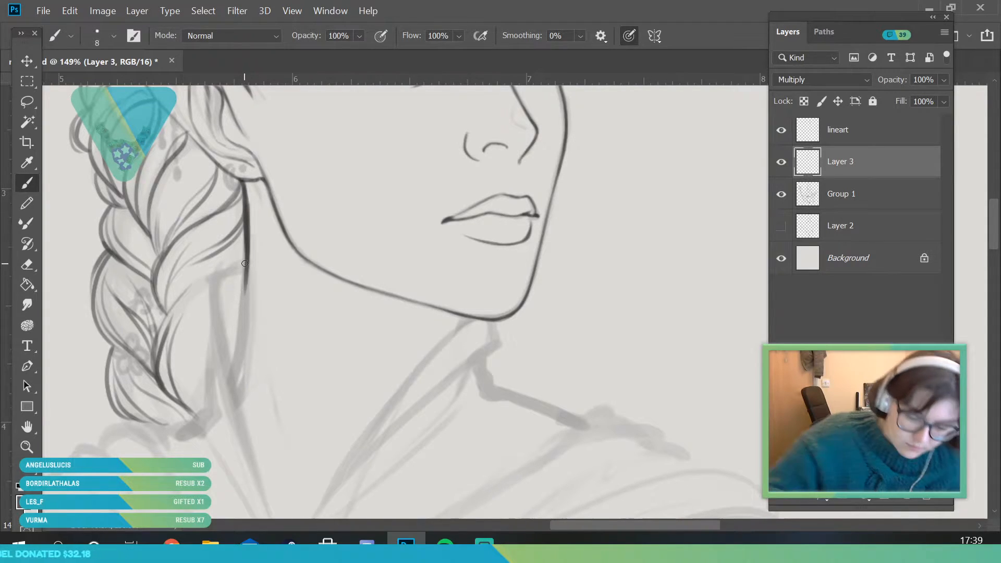
{"action": "key", "text": "ctrl+z"}
{"action": "key", "text": "ctrl+z"}
{"action": "key", "text": "ctrl+z"}
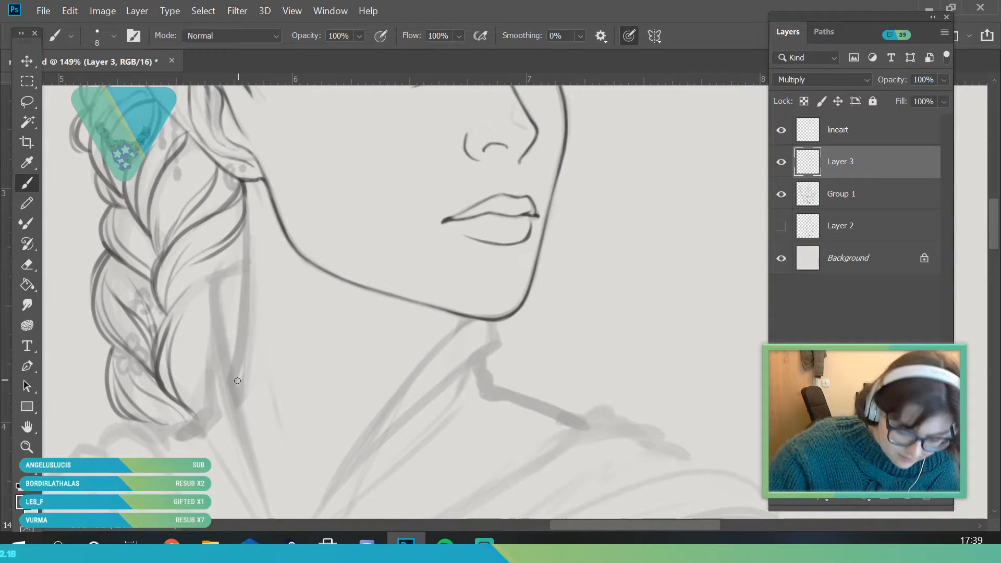
Ink the back line of the neck between the collar and the earlobe, and check it with the Group 1 sketch hidden and shown
{"action": "left_click_drag", "start_coordinate": [235, 366], "coordinate": [245, 264]}
{"action": "left_click_drag", "start_coordinate": [241, 332], "coordinate": [244, 198]}
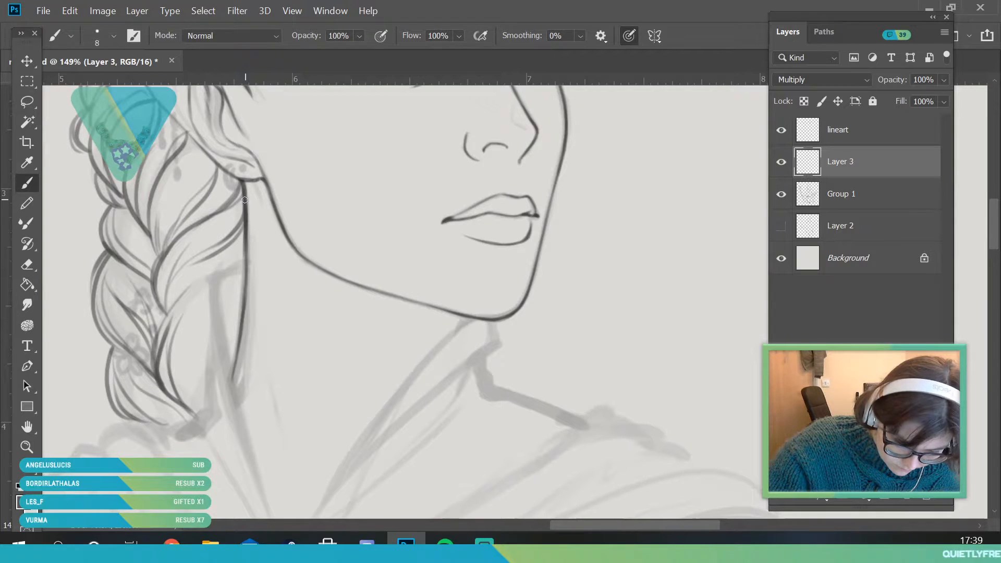
{"action": "key", "text": "z"}
{"action": "left_click_drag", "start_coordinate": [221, 282], "coordinate": [150, 443]}
{"action": "left_click", "coordinate": [776, 201]}
{"action": "left_click", "coordinate": [780, 197]}
Ink the braid-side collar edge as a narrow double line from beside the neck down to the rounded notch at the throat
{"action": "left_click_drag", "start_coordinate": [239, 278], "coordinate": [282, 421]}
{"action": "mouse_move", "coordinate": [183, 343]}
{"action": "left_mouse_down"}
{"action": "mouse_move", "coordinate": [234, 239]}
{"action": "mouse_move", "coordinate": [261, 261]}
{"action": "mouse_move", "coordinate": [302, 352]}
{"action": "mouse_move", "coordinate": [314, 349]}
{"action": "left_mouse_up"}
{"action": "left_click_drag", "start_coordinate": [343, 391], "coordinate": [362, 404]}
{"action": "left_click", "coordinate": [27, 183]}
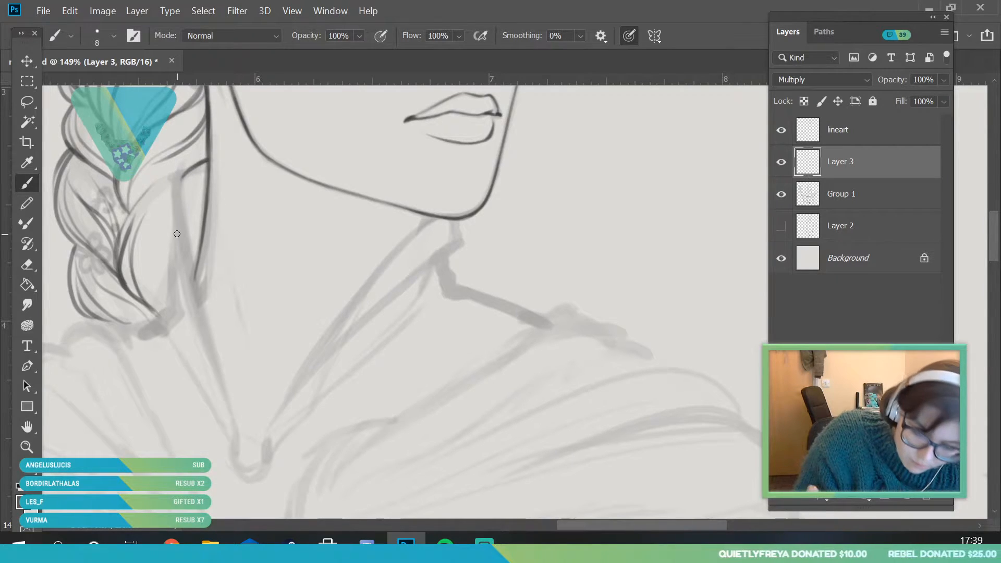
{"action": "mouse_move", "coordinate": [187, 175]}
{"action": "left_mouse_down"}
{"action": "mouse_move", "coordinate": [182, 195]}
{"action": "mouse_move", "coordinate": [215, 362]}
{"action": "left_mouse_up"}
{"action": "left_click_drag", "start_coordinate": [236, 426], "coordinate": [235, 458]}
{"action": "mouse_move", "coordinate": [177, 182]}
{"action": "left_mouse_down"}
{"action": "mouse_move", "coordinate": [231, 461]}
{"action": "mouse_move", "coordinate": [236, 446]}
{"action": "mouse_move", "coordinate": [258, 464]}
{"action": "mouse_move", "coordinate": [248, 473]}
{"action": "mouse_move", "coordinate": [241, 439]}
{"action": "mouse_move", "coordinate": [251, 465]}
{"action": "mouse_move", "coordinate": [260, 463]}
{"action": "mouse_move", "coordinate": [264, 439]}
{"action": "left_mouse_up"}
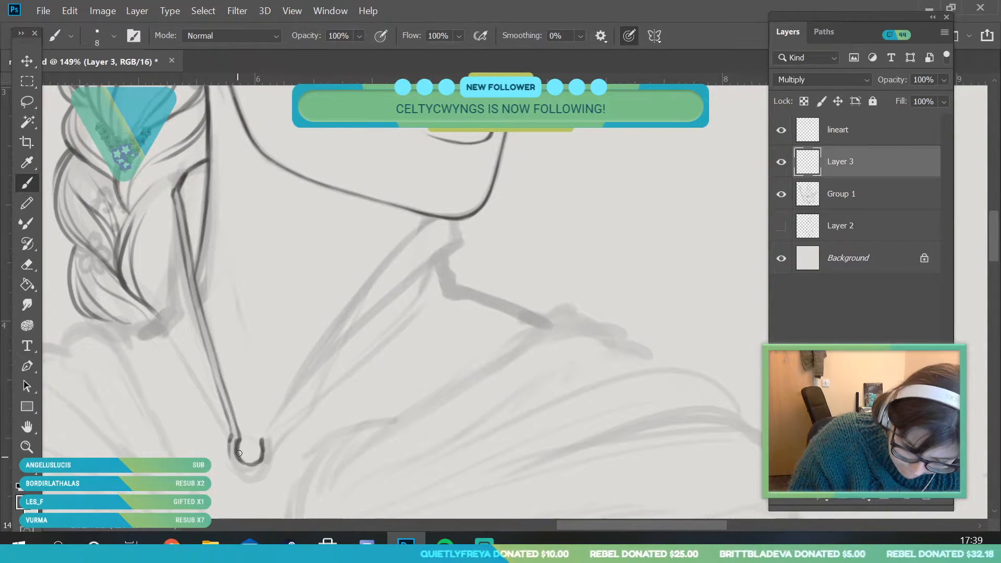
Set the brush size to 7 px and ink the collar's outer edge beside the braid tip and down toward the throat notch
{"action": "left_click", "coordinate": [113, 35]}
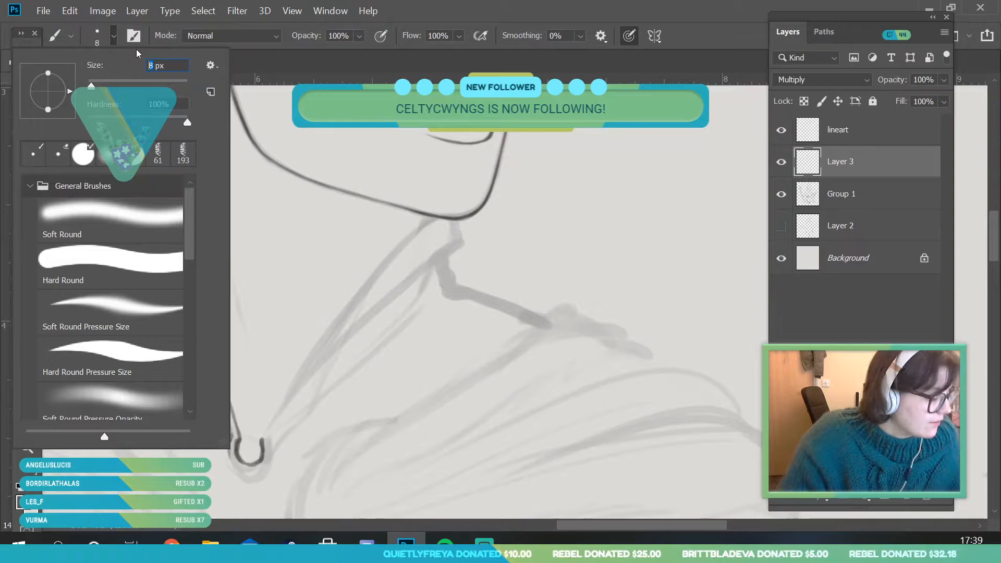
{"action": "type", "text": "7"}
{"action": "key", "text": "Return"}
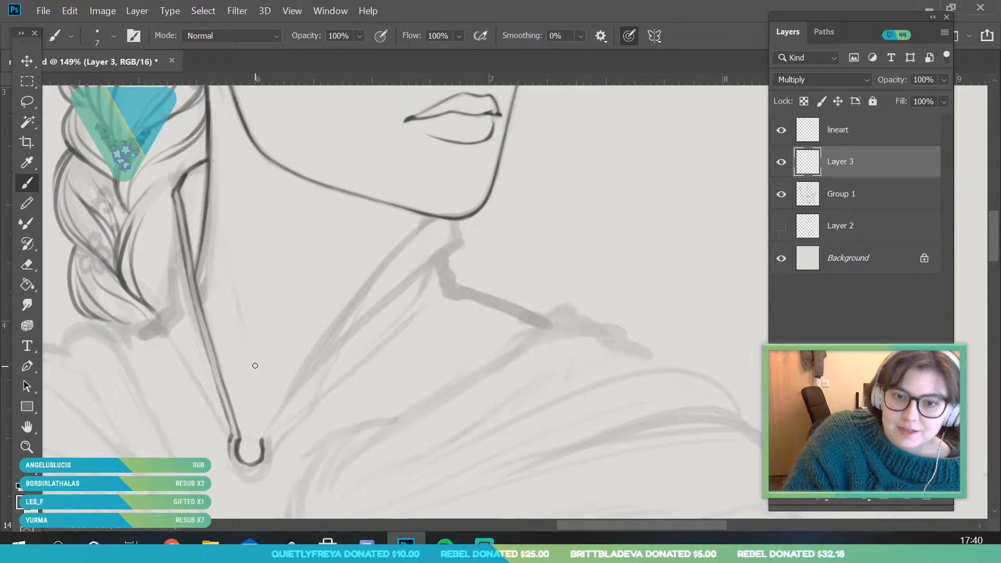
{"action": "key", "text": "ctrl+space"}
{"action": "mouse_move", "coordinate": [158, 314]}
{"action": "left_mouse_down"}
{"action": "mouse_move", "coordinate": [125, 388]}
{"action": "mouse_move", "coordinate": [107, 399]}
{"action": "left_mouse_up"}
{"action": "mouse_move", "coordinate": [186, 340]}
{"action": "left_mouse_down"}
{"action": "mouse_move", "coordinate": [214, 387]}
{"action": "mouse_move", "coordinate": [237, 399]}
{"action": "left_mouse_up"}
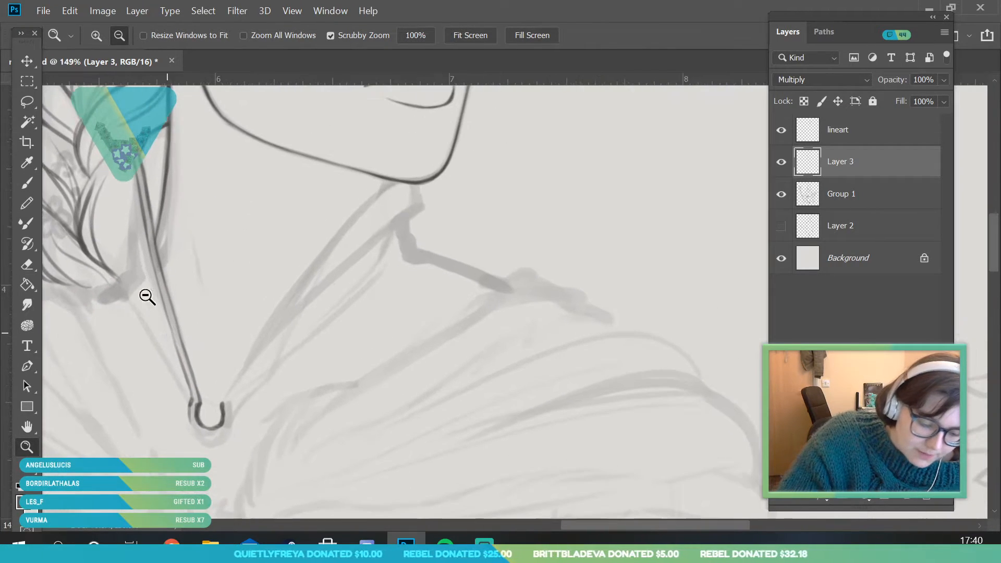
{"action": "left_click_drag", "start_coordinate": [137, 171], "coordinate": [149, 292]}
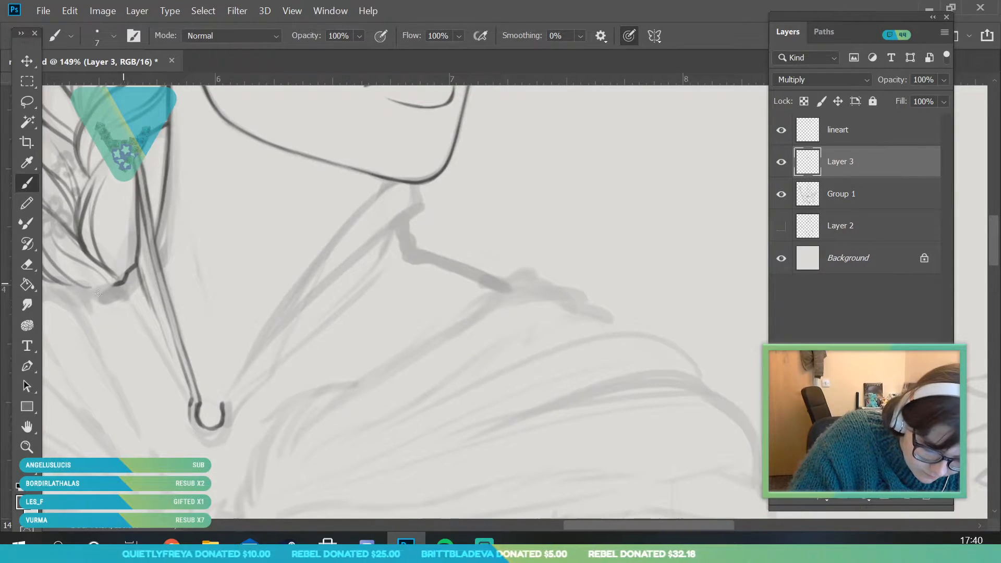
{"action": "key", "text": "alt+space"}
{"action": "left_click_drag", "start_coordinate": [197, 327], "coordinate": [214, 433]}
{"action": "mouse_move", "coordinate": [157, 358]}
{"action": "left_mouse_down"}
{"action": "mouse_move", "coordinate": [191, 270]}
{"action": "mouse_move", "coordinate": [184, 253]}
{"action": "left_mouse_up"}
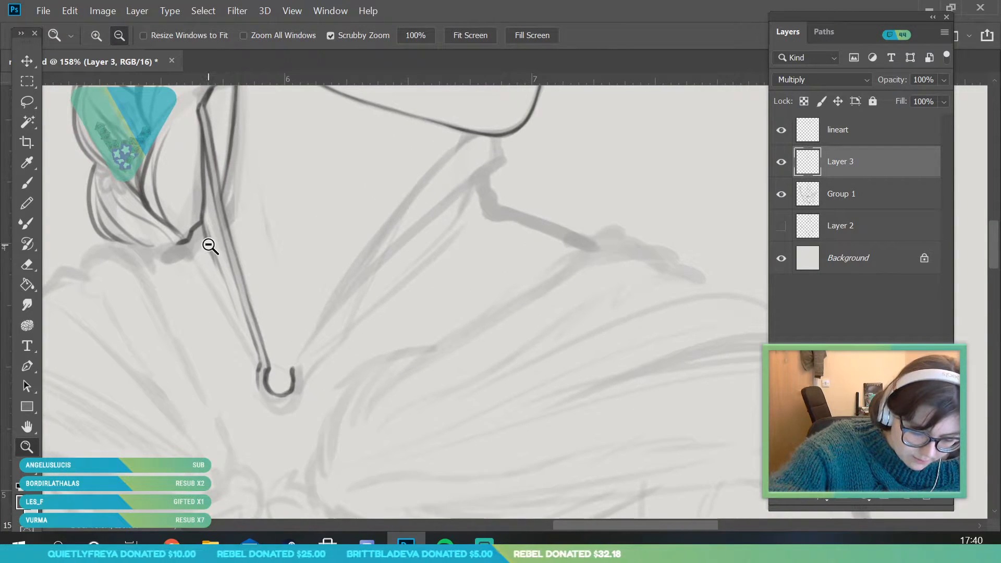
{"action": "left_click", "coordinate": [208, 246]}
{"action": "left_click", "coordinate": [33, 184]}
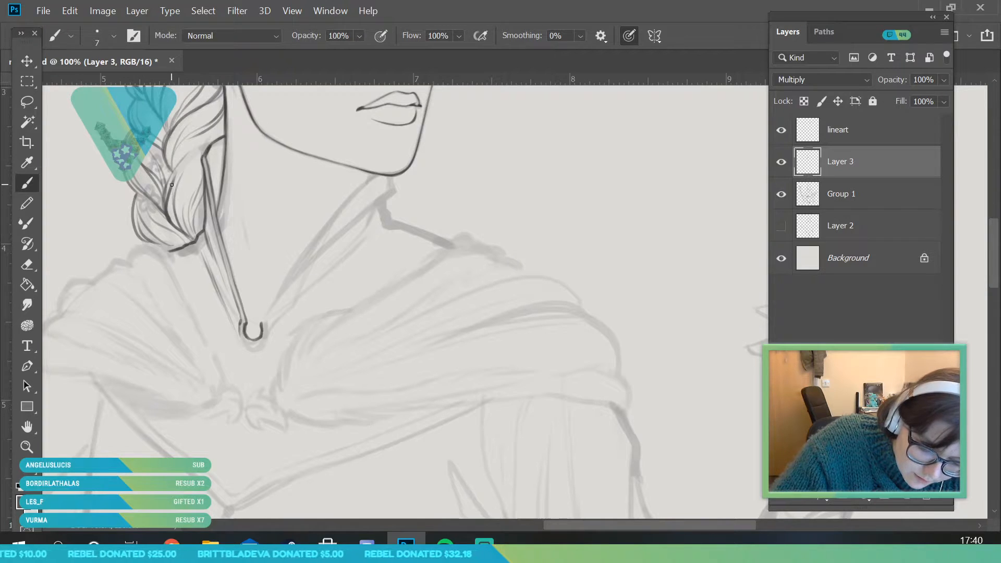
Check the line art with the Group 1 sketch hidden and shown, and ink the far collar's inner edge from the throat notch to the jaw
{"action": "key", "text": "z"}
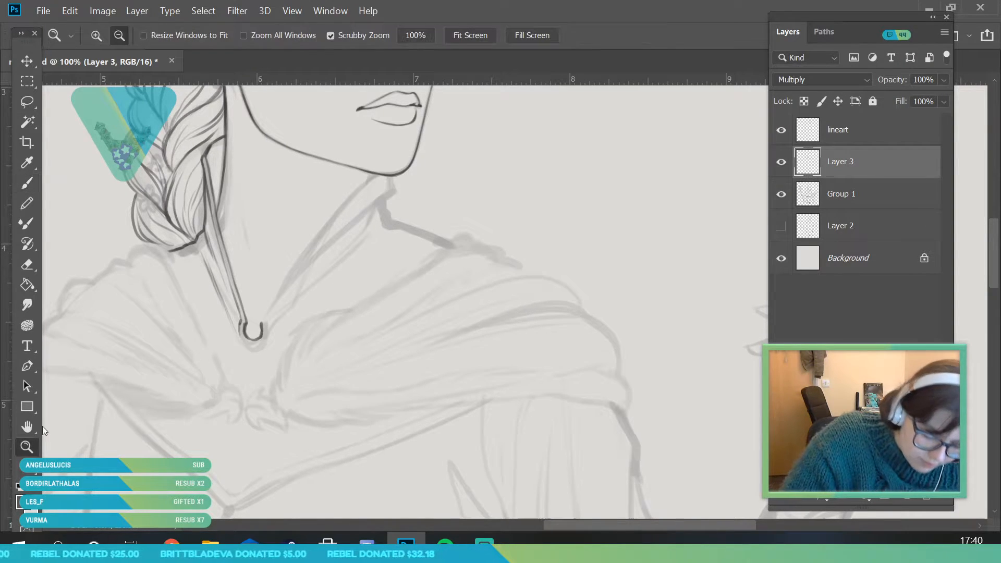
{"action": "left_click_drag", "start_coordinate": [169, 292], "coordinate": [127, 449]}
{"action": "left_click", "coordinate": [782, 195]}
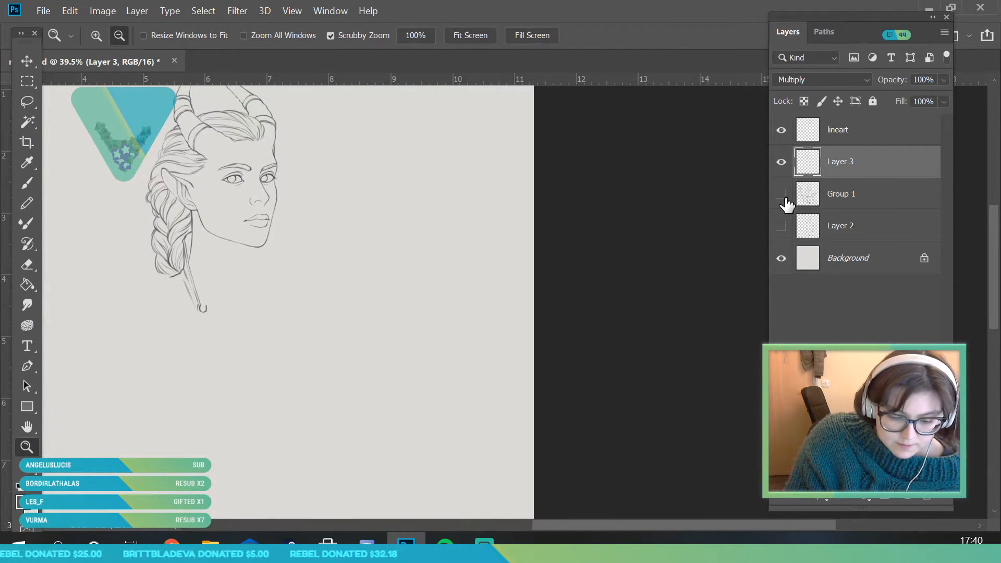
{"action": "left_click", "coordinate": [781, 194]}
{"action": "mouse_move", "coordinate": [257, 208]}
{"action": "left_mouse_down"}
{"action": "mouse_move", "coordinate": [257, 319]}
{"action": "mouse_move", "coordinate": [228, 280]}
{"action": "mouse_move", "coordinate": [245, 280]}
{"action": "left_mouse_up"}
{"action": "key", "text": "b"}
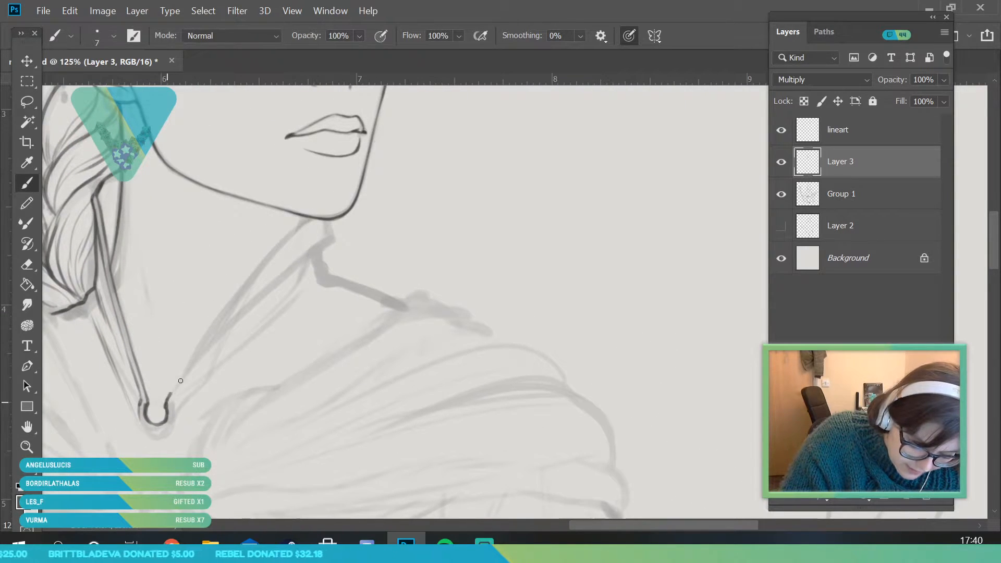
{"action": "left_click_drag", "start_coordinate": [205, 344], "coordinate": [245, 284]}
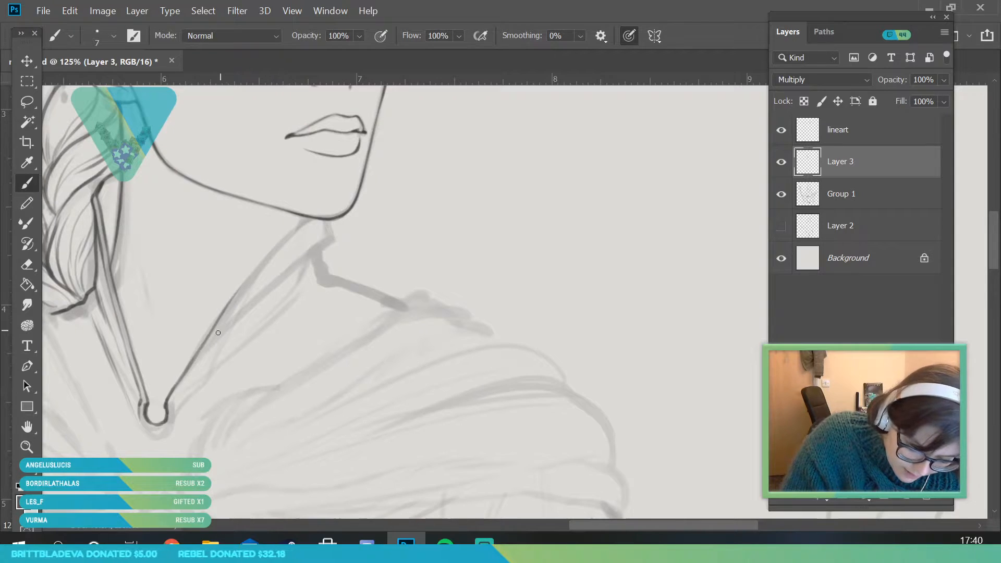
{"action": "left_click_drag", "start_coordinate": [201, 346], "coordinate": [252, 276]}
{"action": "left_click_drag", "start_coordinate": [228, 311], "coordinate": [282, 244]}
{"action": "left_click_drag", "start_coordinate": [246, 288], "coordinate": [315, 218]}
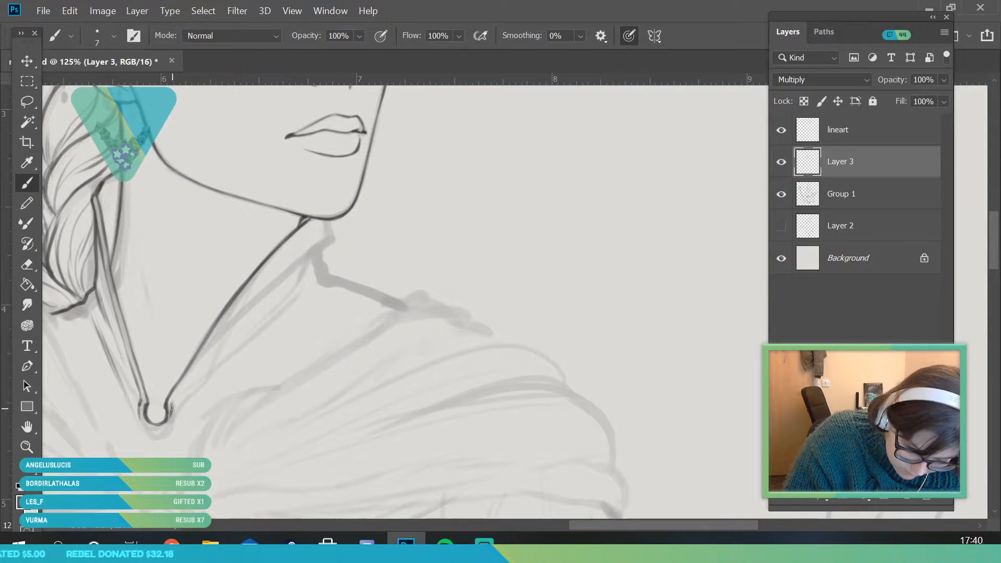
Ink the far collar's second edge parallel to the first and close its corner under the chin
{"action": "left_click_drag", "start_coordinate": [177, 395], "coordinate": [235, 323]}
{"action": "mouse_move", "coordinate": [324, 248]}
{"action": "left_mouse_down"}
{"action": "mouse_move", "coordinate": [174, 392]}
{"action": "mouse_move", "coordinate": [271, 286]}
{"action": "mouse_move", "coordinate": [262, 291]}
{"action": "mouse_move", "coordinate": [328, 238]}
{"action": "left_mouse_up"}
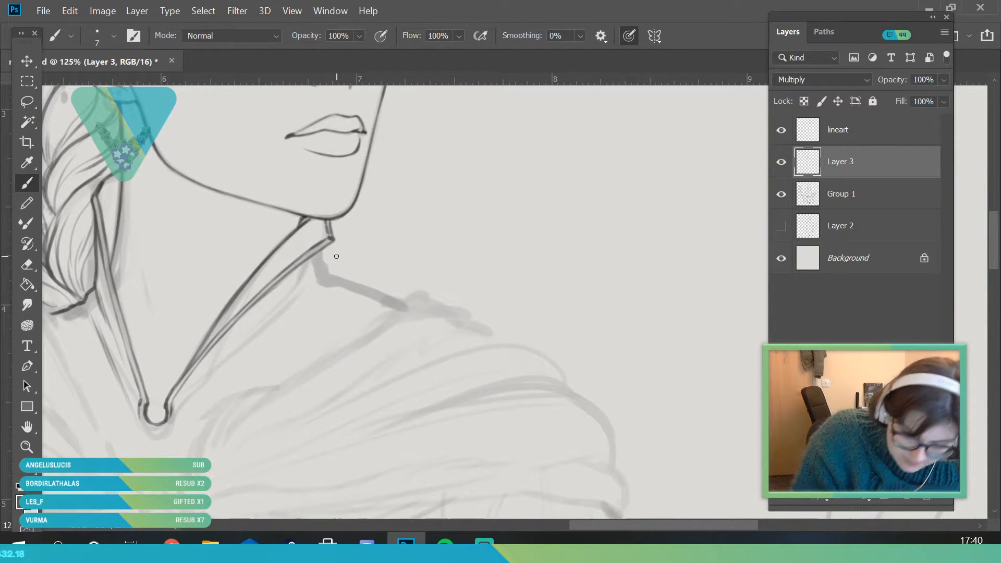
{"action": "key", "text": "z"}
{"action": "mouse_move", "coordinate": [197, 320]}
{"action": "left_mouse_down"}
{"action": "mouse_move", "coordinate": [157, 431]}
{"action": "mouse_move", "coordinate": [231, 454]}
{"action": "left_mouse_up"}
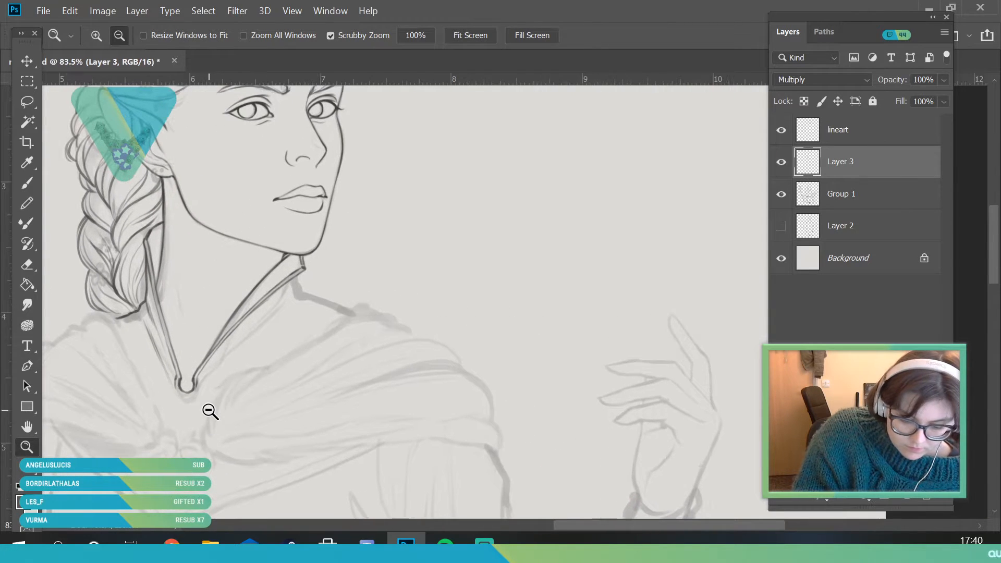
Ink the thin fold lines below the far collar's edge and the small corner where it meets the shoulder
{"action": "left_click_drag", "start_coordinate": [207, 369], "coordinate": [244, 365]}
{"action": "left_click", "coordinate": [28, 183]}
{"action": "left_click_drag", "start_coordinate": [163, 276], "coordinate": [159, 228]}
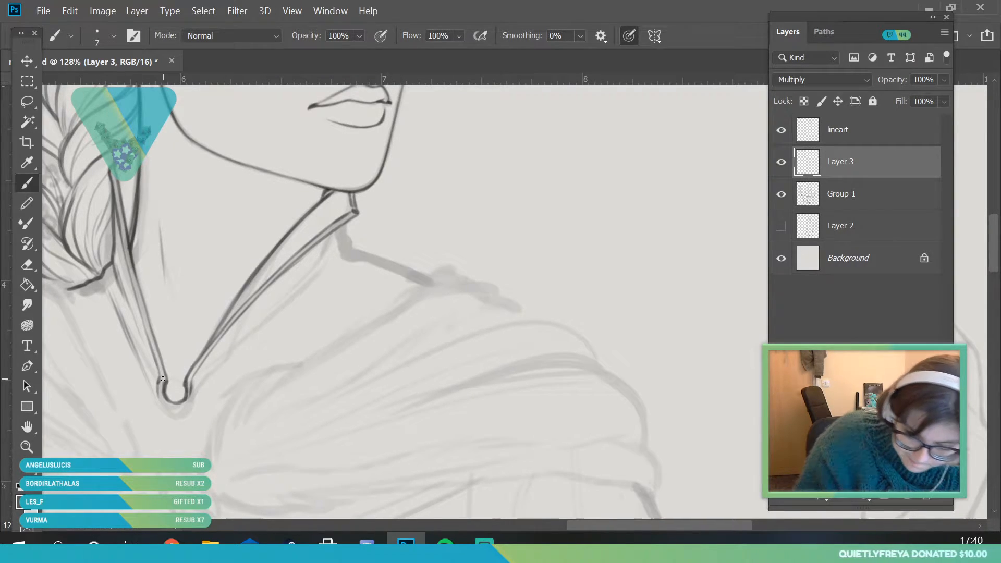
{"action": "mouse_move", "coordinate": [340, 225]}
{"action": "left_mouse_down"}
{"action": "mouse_move", "coordinate": [205, 383]}
{"action": "mouse_move", "coordinate": [194, 381]}
{"action": "mouse_move", "coordinate": [296, 274]}
{"action": "left_mouse_up"}
{"action": "left_click_drag", "start_coordinate": [241, 330], "coordinate": [334, 245]}
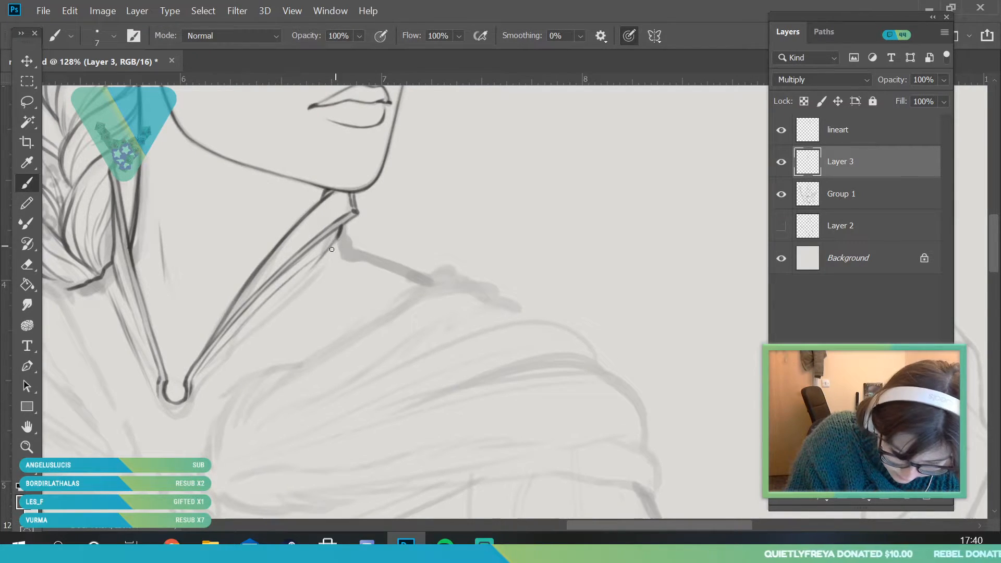
{"action": "key", "text": "ctrl+z"}
{"action": "key", "text": "ctrl+z"}
{"action": "left_click_drag", "start_coordinate": [228, 342], "coordinate": [299, 280]}
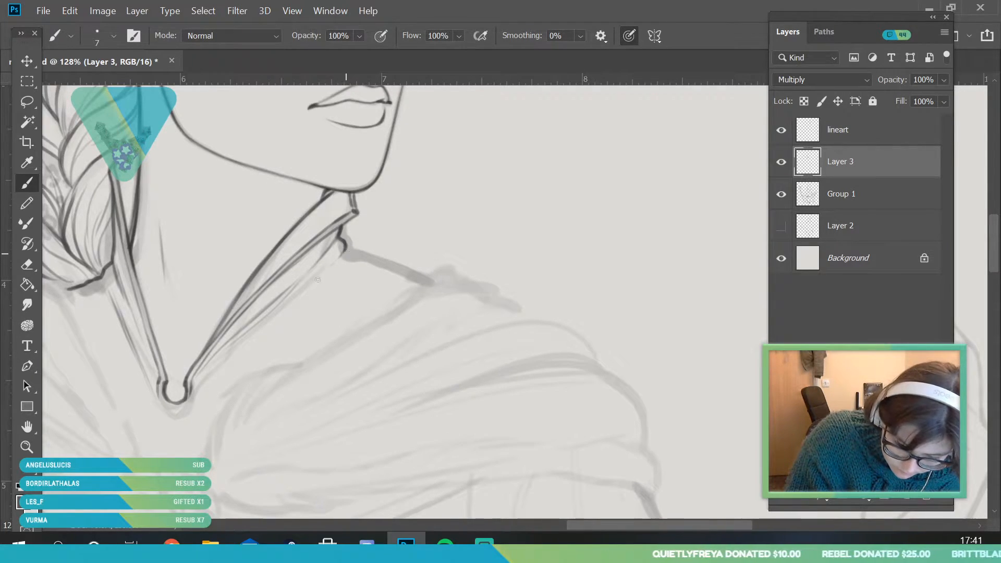
{"action": "mouse_move", "coordinate": [195, 380]}
{"action": "left_mouse_down"}
{"action": "mouse_move", "coordinate": [358, 262]}
{"action": "mouse_move", "coordinate": [353, 215]}
{"action": "left_mouse_up"}
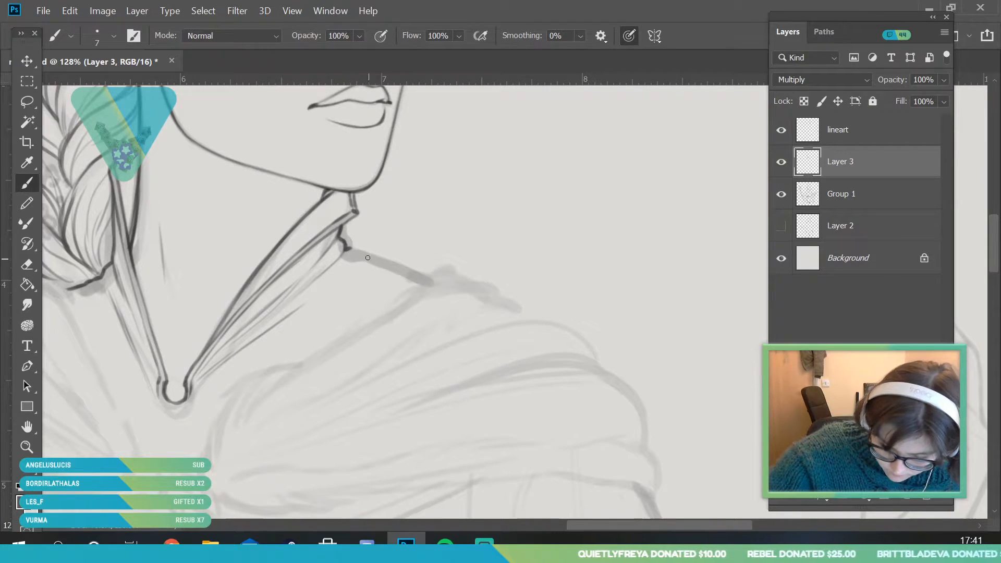
Ink the shoulder line outward from the far collar corner and check the figure with the Group 1 sketch hidden and shown
{"action": "left_click_drag", "start_coordinate": [360, 254], "coordinate": [384, 262]}
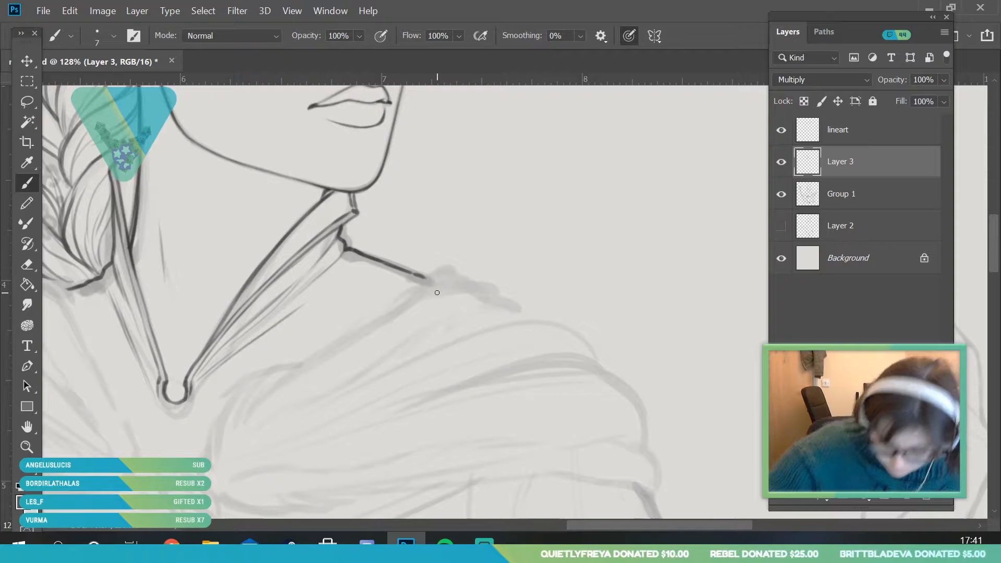
{"action": "left_click", "coordinate": [27, 447]}
{"action": "mouse_move", "coordinate": [231, 295]}
{"action": "left_mouse_down"}
{"action": "mouse_move", "coordinate": [163, 396]}
{"action": "mouse_move", "coordinate": [122, 410]}
{"action": "left_mouse_up"}
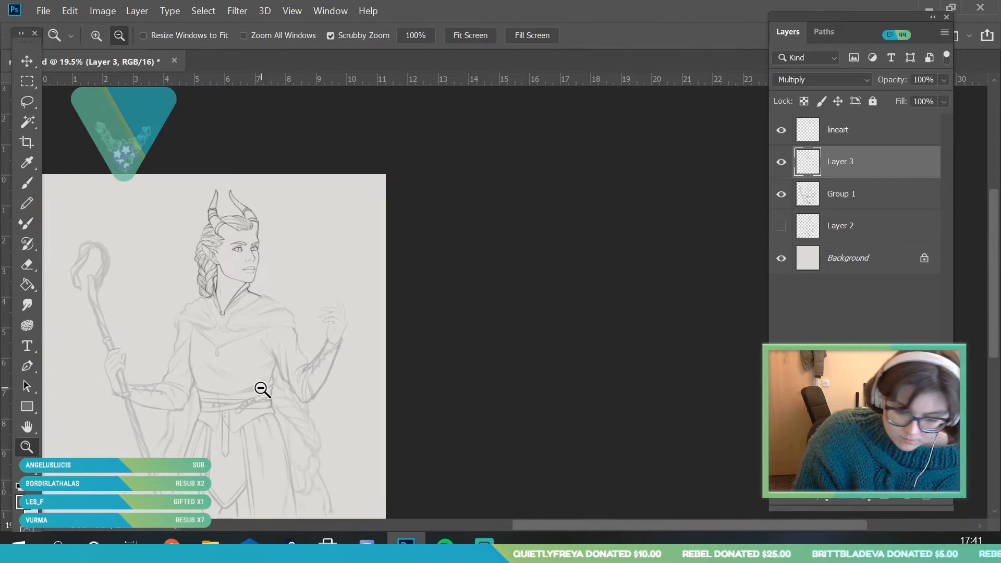
{"action": "left_click", "coordinate": [782, 197]}
{"action": "left_click", "coordinate": [781, 193]}
{"action": "left_click_drag", "start_coordinate": [220, 277], "coordinate": [246, 320]}
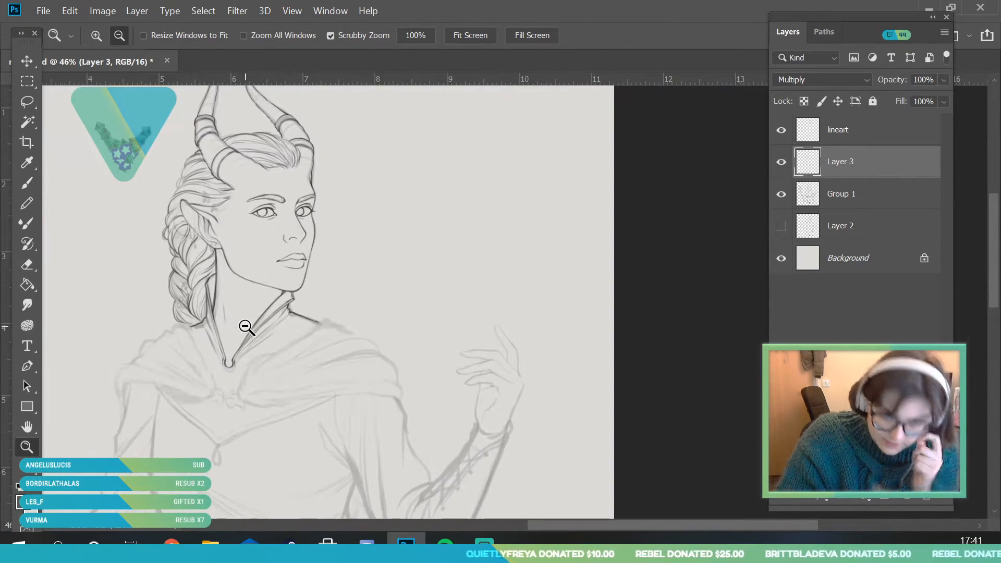
{"action": "left_click_drag", "start_coordinate": [291, 224], "coordinate": [286, 243]}
{"action": "left_click_drag", "start_coordinate": [306, 292], "coordinate": [303, 292]}
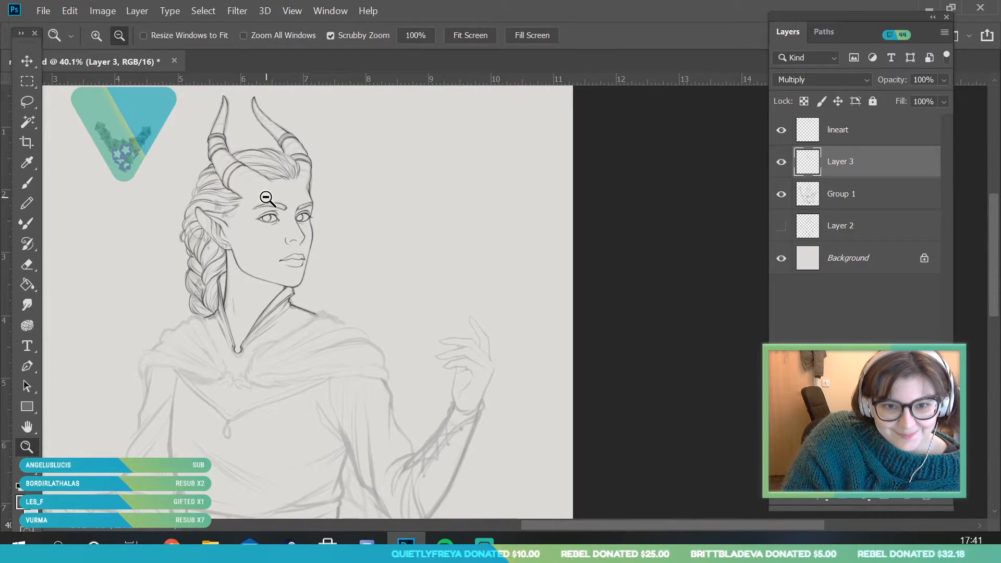
{"action": "left_click_drag", "start_coordinate": [288, 255], "coordinate": [301, 347]}
Add a new layer above lineart with Multiply blending and set the brush size to 4 px
{"action": "left_click", "coordinate": [860, 141]}
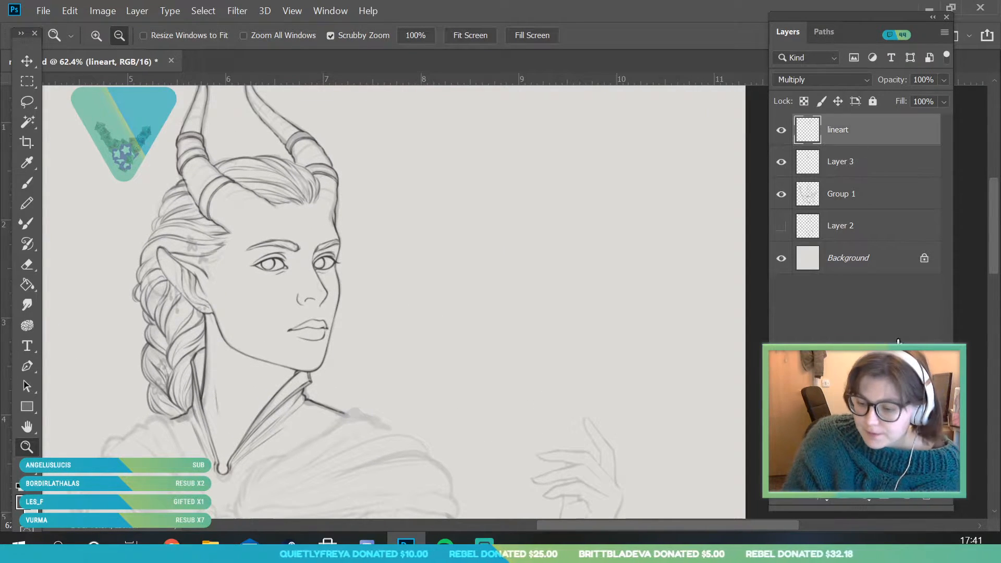
{"action": "left_click", "coordinate": [906, 497]}
{"action": "left_click", "coordinate": [805, 82]}
{"action": "left_click", "coordinate": [782, 145]}
{"action": "left_click_drag", "start_coordinate": [159, 395], "coordinate": [199, 461]}
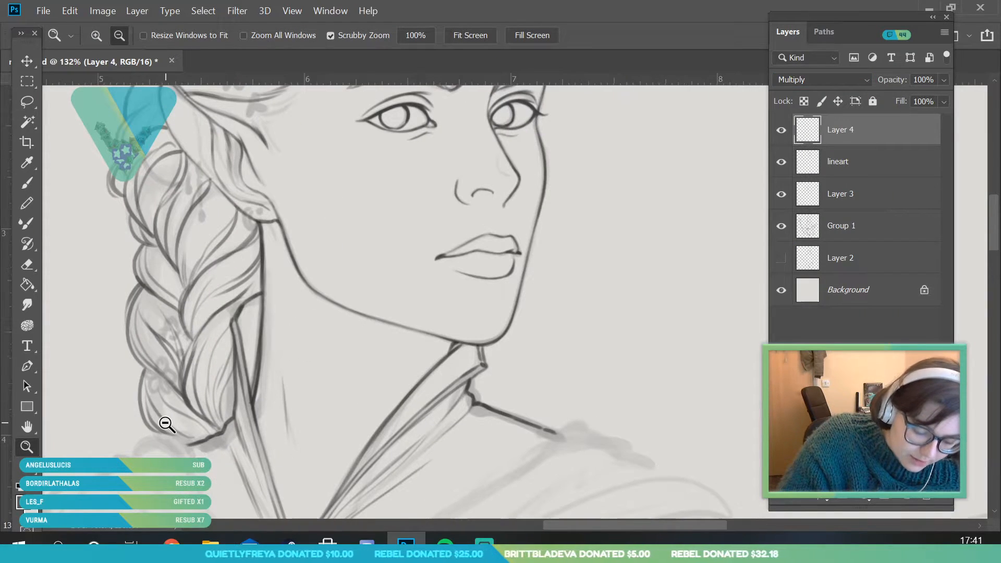
{"action": "mouse_move", "coordinate": [166, 408]}
{"action": "left_mouse_down"}
{"action": "mouse_move", "coordinate": [170, 448]}
{"action": "mouse_move", "coordinate": [188, 449]}
{"action": "left_mouse_up"}
{"action": "left_click", "coordinate": [30, 186]}
{"action": "left_click", "coordinate": [107, 46]}
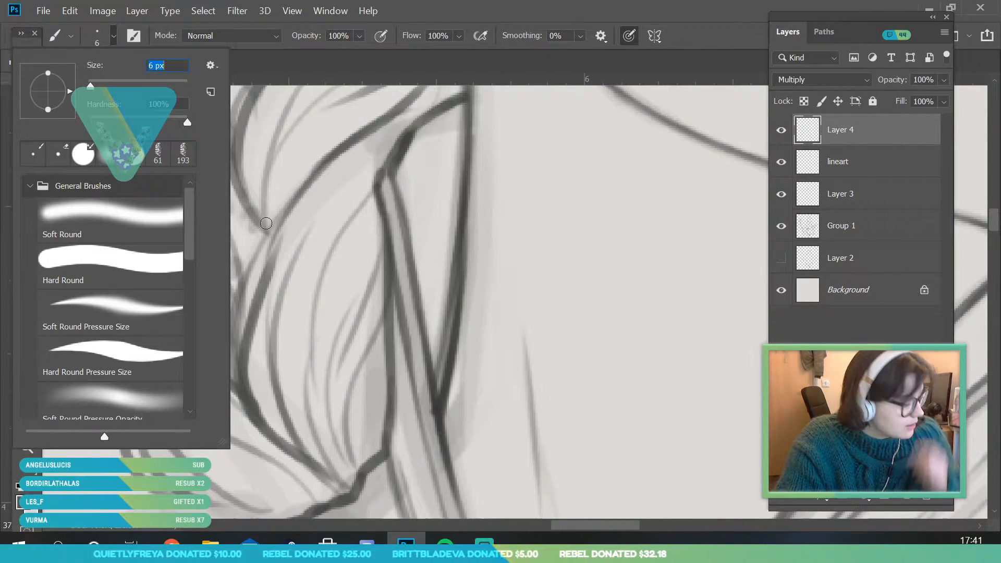
{"action": "type", "text": "4"}
{"action": "key", "text": "Return"}
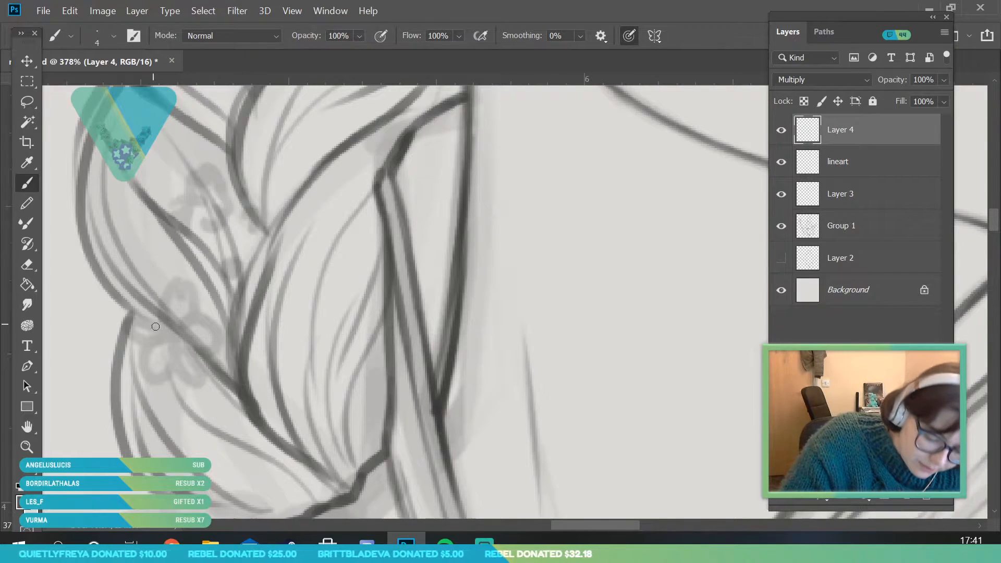
Ink the small five-petal flowers tucked into the lower part of the braid over the faded sketch
{"action": "mouse_move", "coordinate": [167, 334]}
{"action": "left_mouse_down"}
{"action": "mouse_move", "coordinate": [177, 280]}
{"action": "mouse_move", "coordinate": [186, 322]}
{"action": "mouse_move", "coordinate": [139, 341]}
{"action": "mouse_move", "coordinate": [129, 317]}
{"action": "mouse_move", "coordinate": [143, 313]}
{"action": "mouse_move", "coordinate": [139, 373]}
{"action": "mouse_move", "coordinate": [189, 350]}
{"action": "mouse_move", "coordinate": [202, 367]}
{"action": "mouse_move", "coordinate": [189, 334]}
{"action": "mouse_move", "coordinate": [218, 321]}
{"action": "mouse_move", "coordinate": [183, 332]}
{"action": "mouse_move", "coordinate": [216, 332]}
{"action": "mouse_move", "coordinate": [130, 451]}
{"action": "left_mouse_up"}
{"action": "key", "text": "ctrl+space"}
{"action": "mouse_move", "coordinate": [191, 305]}
{"action": "left_mouse_down"}
{"action": "mouse_move", "coordinate": [250, 396]}
{"action": "mouse_move", "coordinate": [268, 388]}
{"action": "left_mouse_up"}
{"action": "mouse_move", "coordinate": [155, 279]}
{"action": "left_mouse_down"}
{"action": "mouse_move", "coordinate": [155, 312]}
{"action": "mouse_move", "coordinate": [159, 294]}
{"action": "mouse_move", "coordinate": [171, 315]}
{"action": "mouse_move", "coordinate": [155, 291]}
{"action": "mouse_move", "coordinate": [131, 284]}
{"action": "mouse_move", "coordinate": [128, 293]}
{"action": "mouse_move", "coordinate": [159, 285]}
{"action": "mouse_move", "coordinate": [147, 250]}
{"action": "mouse_move", "coordinate": [162, 285]}
{"action": "mouse_move", "coordinate": [182, 280]}
{"action": "mouse_move", "coordinate": [174, 268]}
{"action": "mouse_move", "coordinate": [180, 295]}
{"action": "mouse_move", "coordinate": [164, 298]}
{"action": "mouse_move", "coordinate": [173, 290]}
{"action": "mouse_move", "coordinate": [196, 301]}
{"action": "left_mouse_up"}
{"action": "left_click_drag", "start_coordinate": [185, 362], "coordinate": [186, 357]}
{"action": "left_click_drag", "start_coordinate": [186, 357], "coordinate": [191, 362]}
{"action": "mouse_move", "coordinate": [191, 361]}
{"action": "left_mouse_down"}
{"action": "mouse_move", "coordinate": [83, 475]}
{"action": "mouse_move", "coordinate": [60, 477]}
{"action": "left_mouse_up"}
Ink a pointed five-petal flower in the hair above the ear and a smaller blossom just below it
{"action": "key", "text": "ctrl+space"}
{"action": "left_click_drag", "start_coordinate": [241, 296], "coordinate": [266, 353]}
{"action": "left_click_drag", "start_coordinate": [179, 148], "coordinate": [256, 180]}
{"action": "mouse_move", "coordinate": [163, 198]}
{"action": "left_mouse_down"}
{"action": "mouse_move", "coordinate": [167, 206]}
{"action": "mouse_move", "coordinate": [136, 237]}
{"action": "mouse_move", "coordinate": [162, 221]}
{"action": "mouse_move", "coordinate": [116, 175]}
{"action": "mouse_move", "coordinate": [146, 225]}
{"action": "mouse_move", "coordinate": [107, 225]}
{"action": "mouse_move", "coordinate": [151, 230]}
{"action": "left_mouse_up"}
{"action": "left_click", "coordinate": [31, 182]}
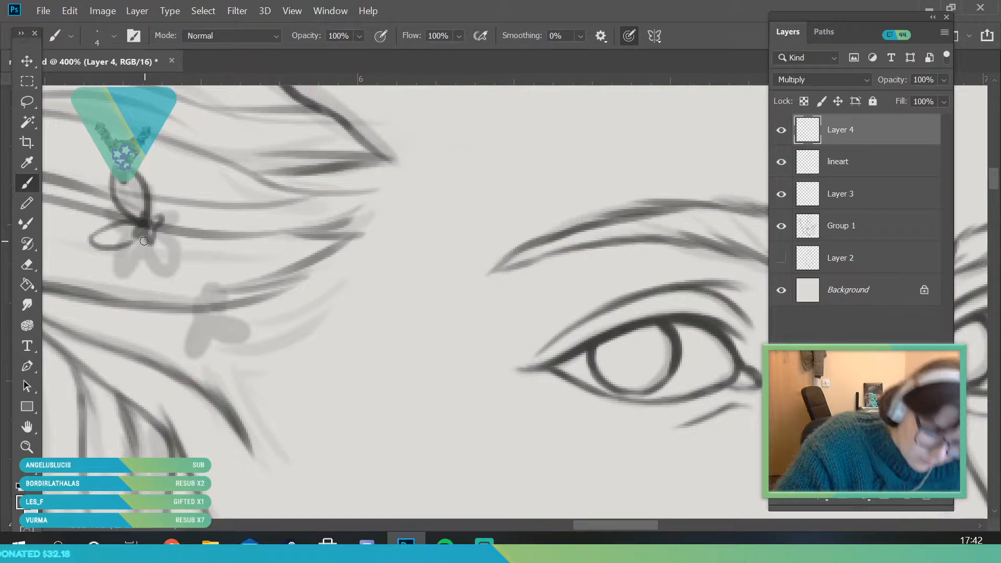
{"action": "key", "text": "ctrl+z"}
{"action": "mouse_move", "coordinate": [141, 222]}
{"action": "left_mouse_down"}
{"action": "mouse_move", "coordinate": [101, 236]}
{"action": "mouse_move", "coordinate": [122, 257]}
{"action": "mouse_move", "coordinate": [144, 239]}
{"action": "mouse_move", "coordinate": [157, 255]}
{"action": "mouse_move", "coordinate": [182, 224]}
{"action": "mouse_move", "coordinate": [175, 253]}
{"action": "left_mouse_up"}
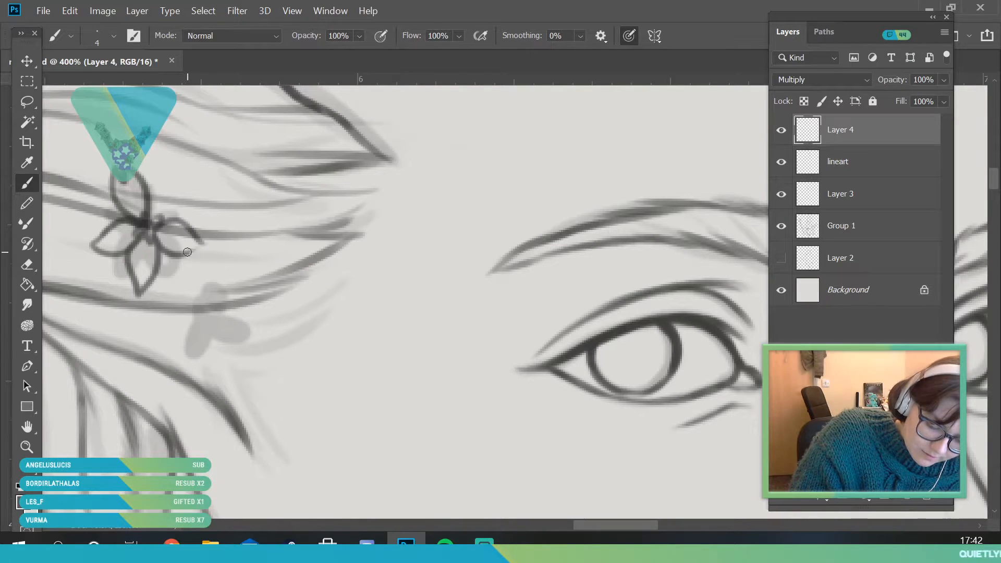
{"action": "left_click_drag", "start_coordinate": [151, 216], "coordinate": [175, 222]}
{"action": "mouse_move", "coordinate": [211, 316]}
{"action": "left_mouse_down"}
{"action": "mouse_move", "coordinate": [199, 289]}
{"action": "mouse_move", "coordinate": [209, 322]}
{"action": "mouse_move", "coordinate": [190, 339]}
{"action": "mouse_move", "coordinate": [239, 325]}
{"action": "mouse_move", "coordinate": [195, 315]}
{"action": "mouse_move", "coordinate": [217, 309]}
{"action": "mouse_move", "coordinate": [221, 319]}
{"action": "left_mouse_up"}
Add larger pointed petals behind the upper part of the flower above the ear
{"action": "left_click", "coordinate": [27, 446]}
{"action": "left_click_drag", "start_coordinate": [216, 283], "coordinate": [133, 450]}
{"action": "left_click_drag", "start_coordinate": [229, 262], "coordinate": [297, 430]}
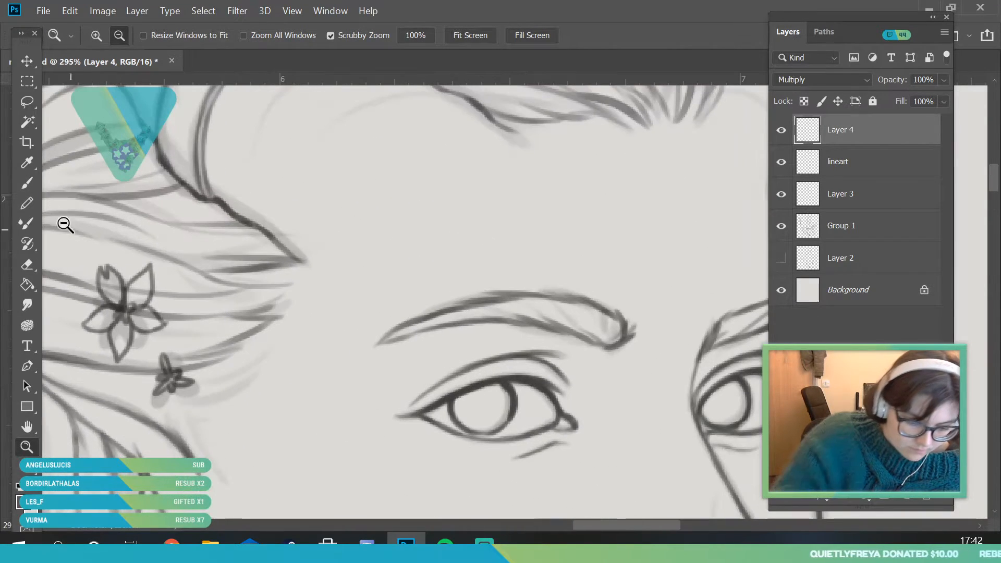
{"action": "left_click", "coordinate": [27, 183]}
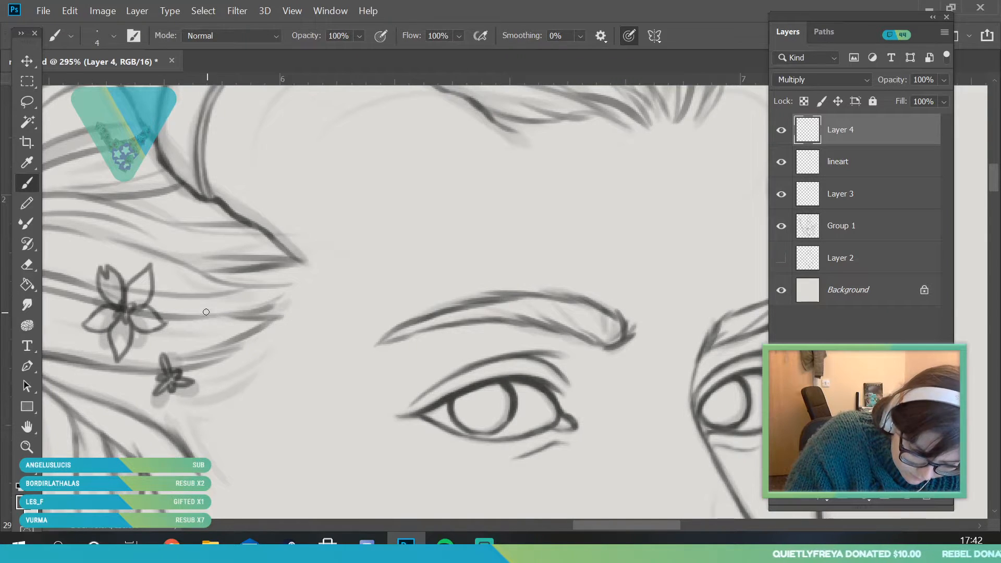
{"action": "mouse_move", "coordinate": [129, 282]}
{"action": "left_mouse_down"}
{"action": "mouse_move", "coordinate": [128, 239]}
{"action": "mouse_move", "coordinate": [166, 282]}
{"action": "mouse_move", "coordinate": [151, 312]}
{"action": "mouse_move", "coordinate": [176, 310]}
{"action": "left_mouse_up"}
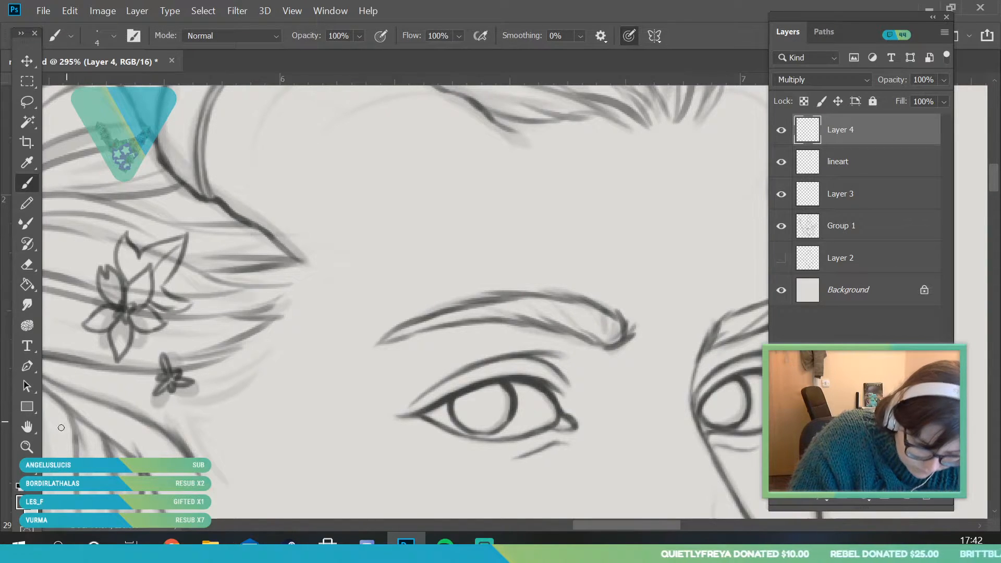
{"action": "key", "text": "ctrl+z"}
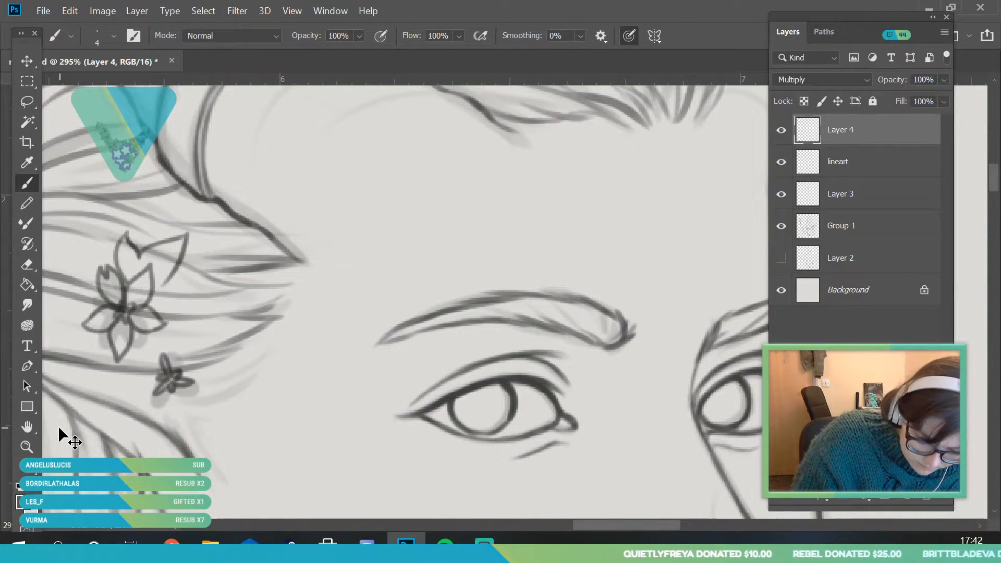
{"action": "left_click_drag", "start_coordinate": [162, 289], "coordinate": [192, 288]}
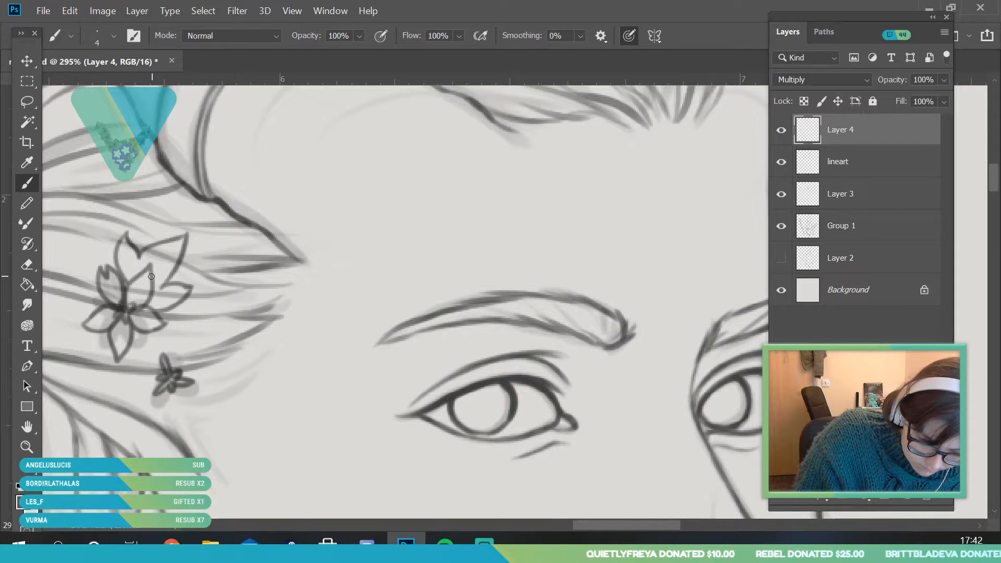
Ink a thick hoop earring around the edge of the earlobe and a small round stud beside it
{"action": "key", "text": "z"}
{"action": "scroll", "coordinate": [214, 241], "scroll_direction": "down", "scroll_amount": 5}
{"action": "left_click_drag", "start_coordinate": [189, 369], "coordinate": [307, 427]}
{"action": "mouse_move", "coordinate": [287, 373]}
{"action": "left_mouse_down"}
{"action": "mouse_move", "coordinate": [249, 401]}
{"action": "mouse_move", "coordinate": [349, 403]}
{"action": "left_mouse_up"}
{"action": "left_click", "coordinate": [26, 183]}
{"action": "mouse_move", "coordinate": [148, 308]}
{"action": "left_mouse_down"}
{"action": "mouse_move", "coordinate": [156, 288]}
{"action": "mouse_move", "coordinate": [175, 297]}
{"action": "mouse_move", "coordinate": [167, 318]}
{"action": "mouse_move", "coordinate": [192, 360]}
{"action": "left_mouse_up"}
{"action": "mouse_move", "coordinate": [153, 289]}
{"action": "left_mouse_down"}
{"action": "mouse_move", "coordinate": [137, 319]}
{"action": "mouse_move", "coordinate": [138, 360]}
{"action": "mouse_move", "coordinate": [174, 359]}
{"action": "mouse_move", "coordinate": [156, 371]}
{"action": "mouse_move", "coordinate": [182, 378]}
{"action": "mouse_move", "coordinate": [201, 352]}
{"action": "mouse_move", "coordinate": [175, 371]}
{"action": "left_mouse_up"}
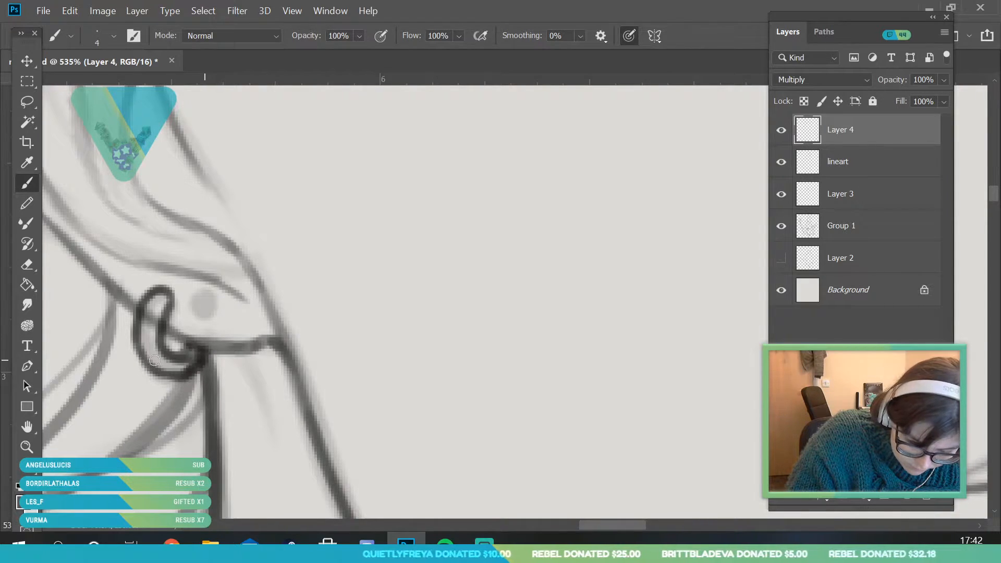
{"action": "mouse_move", "coordinate": [206, 302]}
{"action": "left_mouse_down"}
{"action": "mouse_move", "coordinate": [213, 320]}
{"action": "mouse_move", "coordinate": [152, 447]}
{"action": "left_mouse_up"}
Ink two small cuff rings along the outer edge of the ear above the hoop earring
{"action": "key", "text": "z"}
{"action": "left_click_drag", "start_coordinate": [159, 246], "coordinate": [208, 348]}
{"action": "left_click_drag", "start_coordinate": [183, 292], "coordinate": [200, 292]}
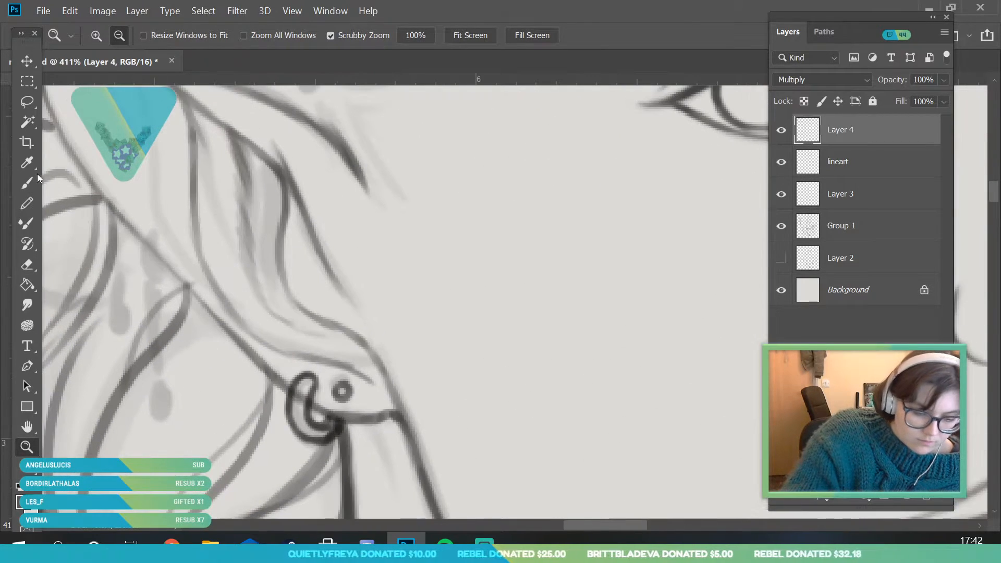
{"action": "key", "text": "b"}
{"action": "left_click_drag", "start_coordinate": [155, 235], "coordinate": [166, 265]}
{"action": "mouse_move", "coordinate": [123, 211]}
{"action": "left_mouse_down"}
{"action": "mouse_move", "coordinate": [127, 234]}
{"action": "mouse_move", "coordinate": [109, 201]}
{"action": "mouse_move", "coordinate": [125, 219]}
{"action": "mouse_move", "coordinate": [111, 226]}
{"action": "left_mouse_up"}
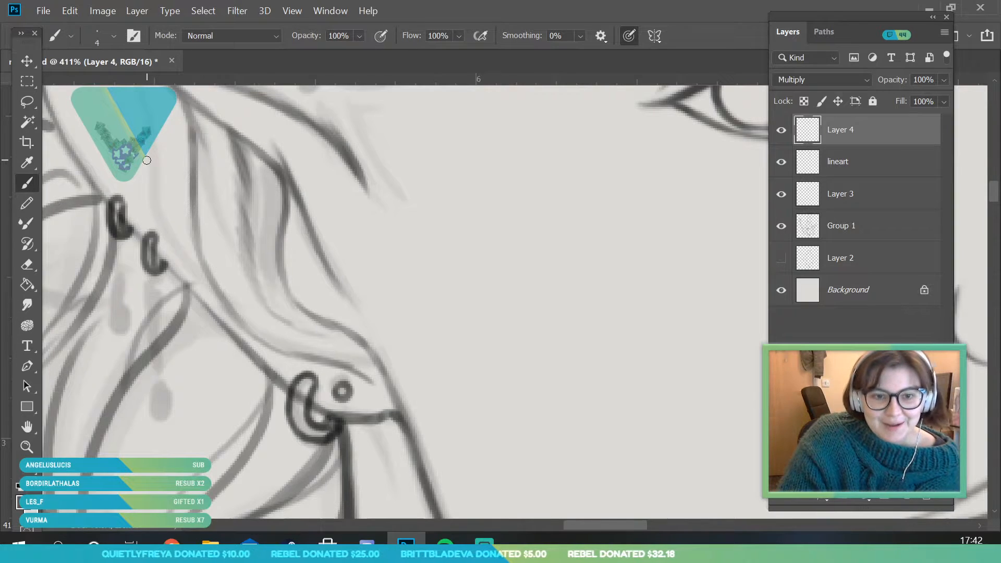
Ink link chains hanging from both ear cuffs, ending one in a teardrop pendant and the other in a small ring
{"action": "left_click", "coordinate": [27, 447]}
{"action": "left_click_drag", "start_coordinate": [165, 286], "coordinate": [189, 373]}
{"action": "mouse_move", "coordinate": [160, 320]}
{"action": "left_mouse_down"}
{"action": "mouse_move", "coordinate": [150, 335]}
{"action": "mouse_move", "coordinate": [158, 352]}
{"action": "mouse_move", "coordinate": [169, 341]}
{"action": "left_mouse_up"}
{"action": "key", "text": "b"}
{"action": "mouse_move", "coordinate": [155, 240]}
{"action": "left_mouse_down"}
{"action": "mouse_move", "coordinate": [153, 320]}
{"action": "mouse_move", "coordinate": [162, 323]}
{"action": "mouse_move", "coordinate": [157, 359]}
{"action": "mouse_move", "coordinate": [167, 371]}
{"action": "mouse_move", "coordinate": [154, 352]}
{"action": "mouse_move", "coordinate": [150, 385]}
{"action": "mouse_move", "coordinate": [165, 360]}
{"action": "mouse_move", "coordinate": [153, 329]}
{"action": "mouse_move", "coordinate": [172, 326]}
{"action": "mouse_move", "coordinate": [155, 274]}
{"action": "mouse_move", "coordinate": [166, 254]}
{"action": "mouse_move", "coordinate": [159, 281]}
{"action": "left_mouse_up"}
{"action": "mouse_move", "coordinate": [103, 222]}
{"action": "left_mouse_down"}
{"action": "mouse_move", "coordinate": [115, 306]}
{"action": "mouse_move", "coordinate": [108, 293]}
{"action": "mouse_move", "coordinate": [105, 307]}
{"action": "mouse_move", "coordinate": [107, 248]}
{"action": "left_mouse_up"}
{"action": "left_click_drag", "start_coordinate": [114, 194], "coordinate": [109, 255]}
{"action": "left_click_drag", "start_coordinate": [157, 400], "coordinate": [159, 408]}
{"action": "left_click_drag", "start_coordinate": [109, 328], "coordinate": [122, 345]}
{"action": "mouse_move", "coordinate": [158, 411]}
{"action": "left_mouse_down"}
{"action": "mouse_move", "coordinate": [151, 454]}
{"action": "mouse_move", "coordinate": [167, 456]}
{"action": "left_mouse_up"}
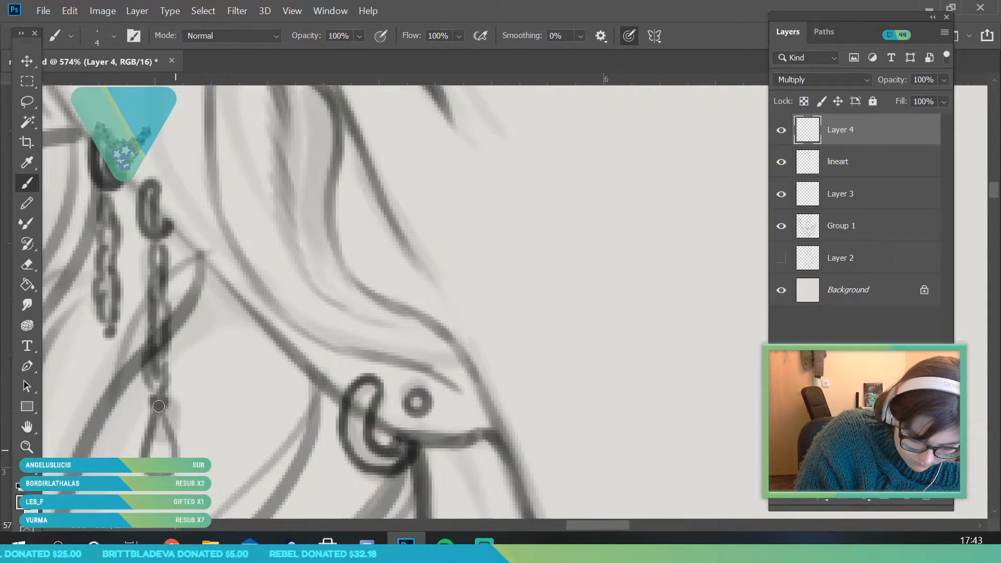
{"action": "mouse_move", "coordinate": [107, 335]}
{"action": "left_mouse_down"}
{"action": "mouse_move", "coordinate": [123, 355]}
{"action": "mouse_move", "coordinate": [108, 366]}
{"action": "mouse_move", "coordinate": [112, 342]}
{"action": "left_mouse_up"}
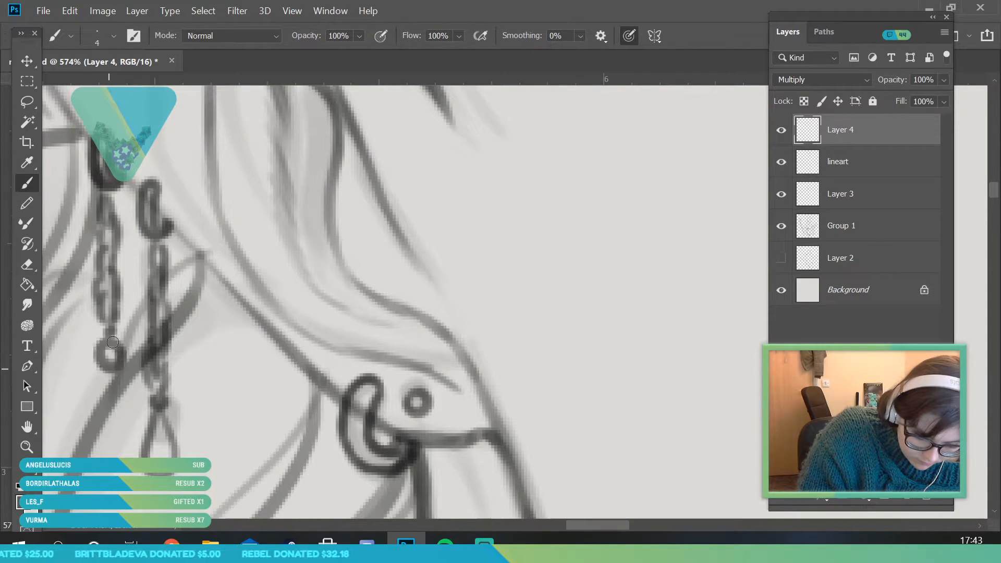
Compare the drawing with the lineart layer and Layer 3 each hidden and shown
{"action": "left_click", "coordinate": [28, 448]}
{"action": "left_click_drag", "start_coordinate": [188, 297], "coordinate": [104, 307]}
{"action": "left_click_drag", "start_coordinate": [180, 325], "coordinate": [151, 331]}
{"action": "left_click_drag", "start_coordinate": [315, 344], "coordinate": [296, 351]}
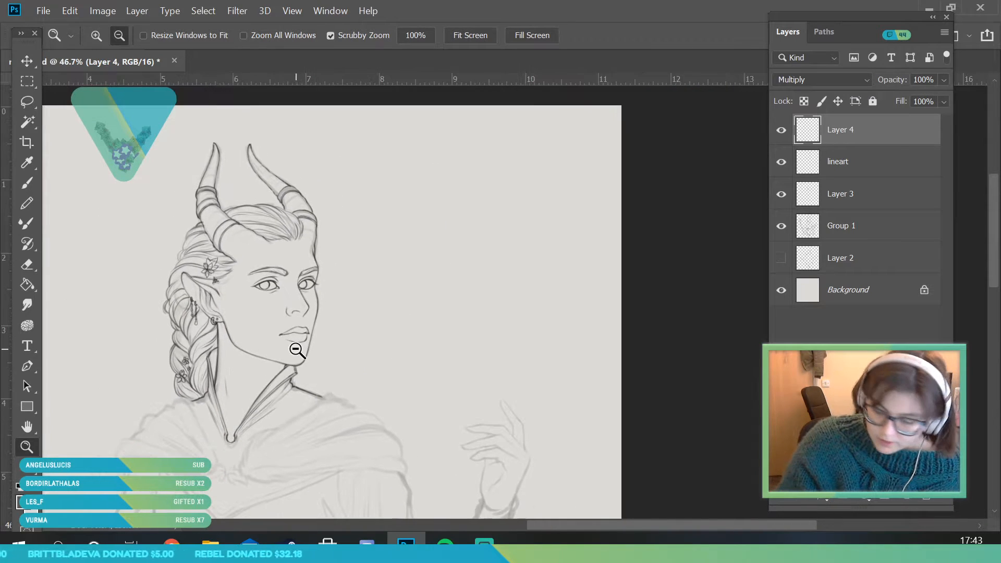
{"action": "left_click", "coordinate": [781, 166]}
{"action": "left_click", "coordinate": [781, 166]}
{"action": "left_click", "coordinate": [782, 199]}
{"action": "left_click", "coordinate": [781, 198]}
On Layer 3, erase the hair lines running through the two flowers above the ear
{"action": "left_click", "coordinate": [840, 195]}
{"action": "mouse_move", "coordinate": [224, 269]}
{"action": "left_mouse_down"}
{"action": "mouse_move", "coordinate": [216, 345]}
{"action": "mouse_move", "coordinate": [227, 345]}
{"action": "left_mouse_up"}
{"action": "left_click", "coordinate": [29, 283]}
{"action": "left_click", "coordinate": [28, 265]}
{"action": "mouse_move", "coordinate": [147, 297]}
{"action": "left_mouse_down"}
{"action": "mouse_move", "coordinate": [168, 292]}
{"action": "mouse_move", "coordinate": [164, 327]}
{"action": "mouse_move", "coordinate": [152, 267]}
{"action": "mouse_move", "coordinate": [181, 295]}
{"action": "mouse_move", "coordinate": [184, 263]}
{"action": "mouse_move", "coordinate": [189, 279]}
{"action": "mouse_move", "coordinate": [171, 274]}
{"action": "mouse_move", "coordinate": [256, 219]}
{"action": "mouse_move", "coordinate": [175, 230]}
{"action": "mouse_move", "coordinate": [172, 208]}
{"action": "mouse_move", "coordinate": [192, 239]}
{"action": "mouse_move", "coordinate": [195, 227]}
{"action": "mouse_move", "coordinate": [220, 237]}
{"action": "mouse_move", "coordinate": [172, 265]}
{"action": "mouse_move", "coordinate": [179, 258]}
{"action": "mouse_move", "coordinate": [191, 286]}
{"action": "mouse_move", "coordinate": [227, 273]}
{"action": "left_mouse_up"}
{"action": "key", "text": "z"}
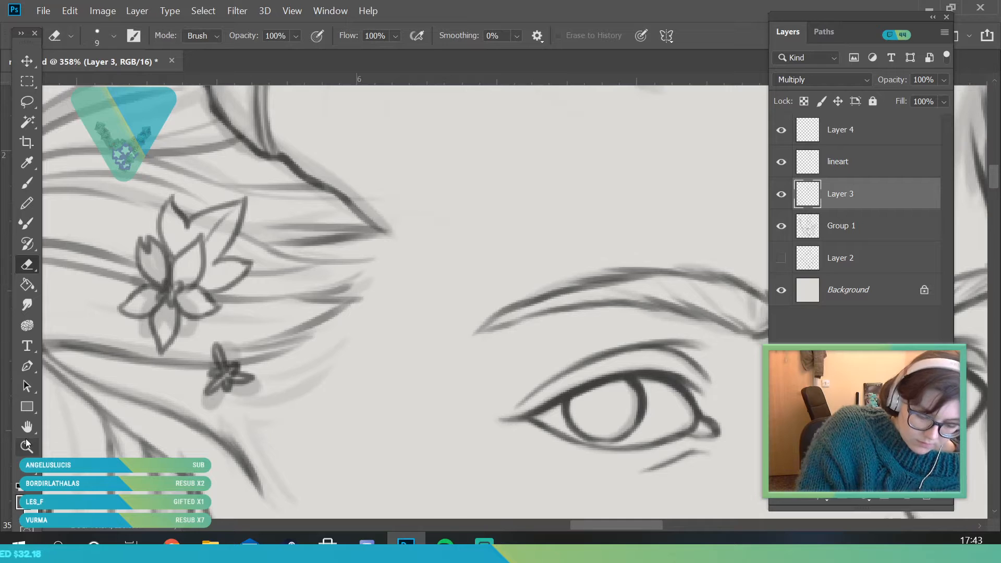
{"action": "left_click", "coordinate": [28, 261]}
{"action": "left_click_drag", "start_coordinate": [225, 377], "coordinate": [225, 384]}
Erase the Layer 3 braid lines that cross the flowers in the lower braid
{"action": "left_click", "coordinate": [27, 447]}
{"action": "left_click_drag", "start_coordinate": [281, 265], "coordinate": [219, 370]}
{"action": "left_click_drag", "start_coordinate": [267, 342], "coordinate": [308, 432]}
{"action": "left_click_drag", "start_coordinate": [237, 415], "coordinate": [263, 496]}
{"action": "left_click_drag", "start_coordinate": [193, 448], "coordinate": [214, 490]}
{"action": "left_click", "coordinate": [27, 265]}
{"action": "mouse_move", "coordinate": [158, 411]}
{"action": "left_mouse_down"}
{"action": "mouse_move", "coordinate": [149, 410]}
{"action": "mouse_move", "coordinate": [156, 435]}
{"action": "mouse_move", "coordinate": [169, 393]}
{"action": "mouse_move", "coordinate": [184, 410]}
{"action": "left_mouse_up"}
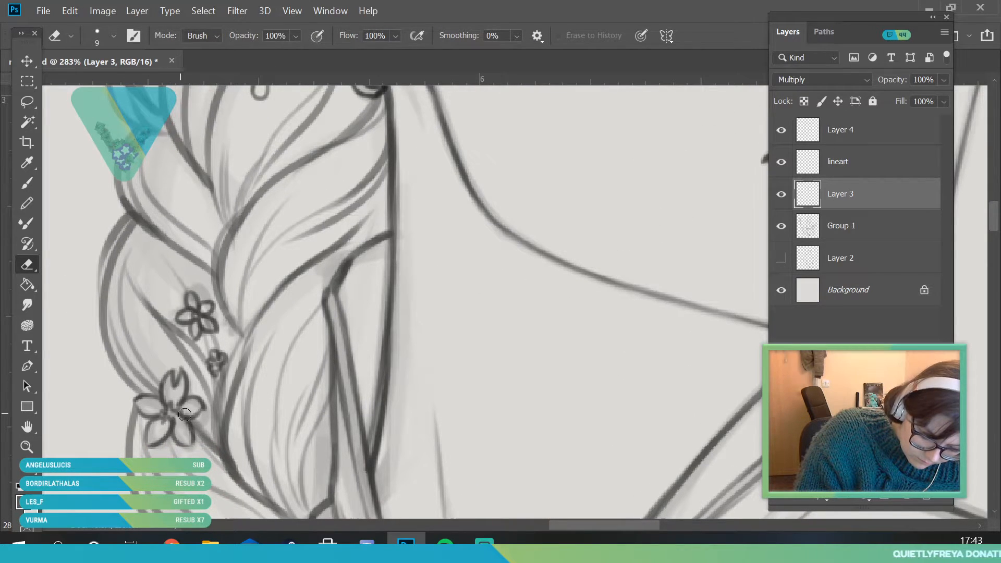
{"action": "left_click_drag", "start_coordinate": [197, 320], "coordinate": [209, 324]}
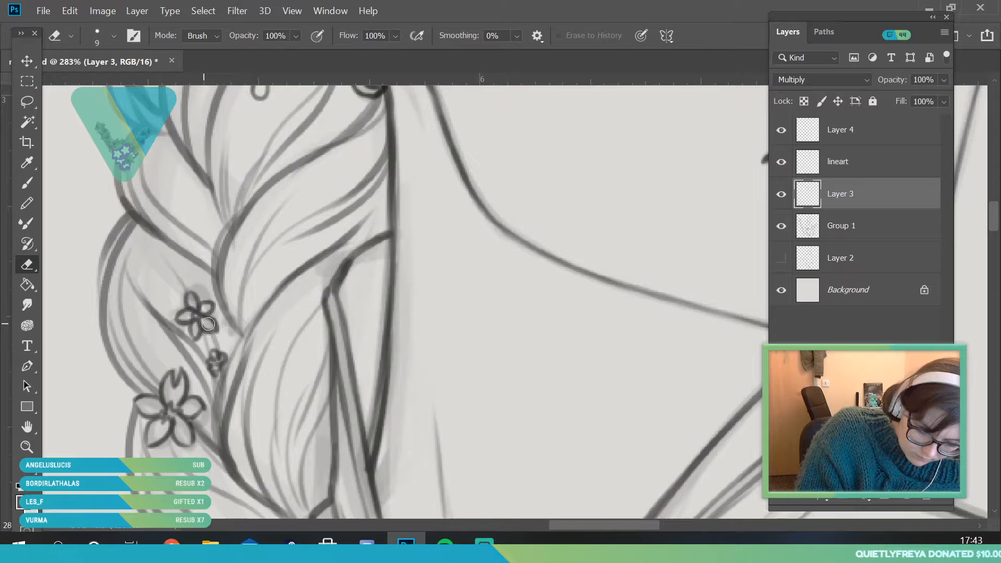
Inspect the line art of the face, ear jewelry and collar with the Group 1 sketch hidden, and show the sketch again
{"action": "left_click", "coordinate": [27, 446]}
{"action": "left_click_drag", "start_coordinate": [209, 272], "coordinate": [115, 447]}
{"action": "left_click", "coordinate": [780, 226]}
{"action": "mouse_move", "coordinate": [268, 160]}
{"action": "left_mouse_down"}
{"action": "mouse_move", "coordinate": [324, 280]}
{"action": "mouse_move", "coordinate": [320, 320]}
{"action": "mouse_move", "coordinate": [375, 318]}
{"action": "left_mouse_up"}
{"action": "left_click", "coordinate": [27, 264]}
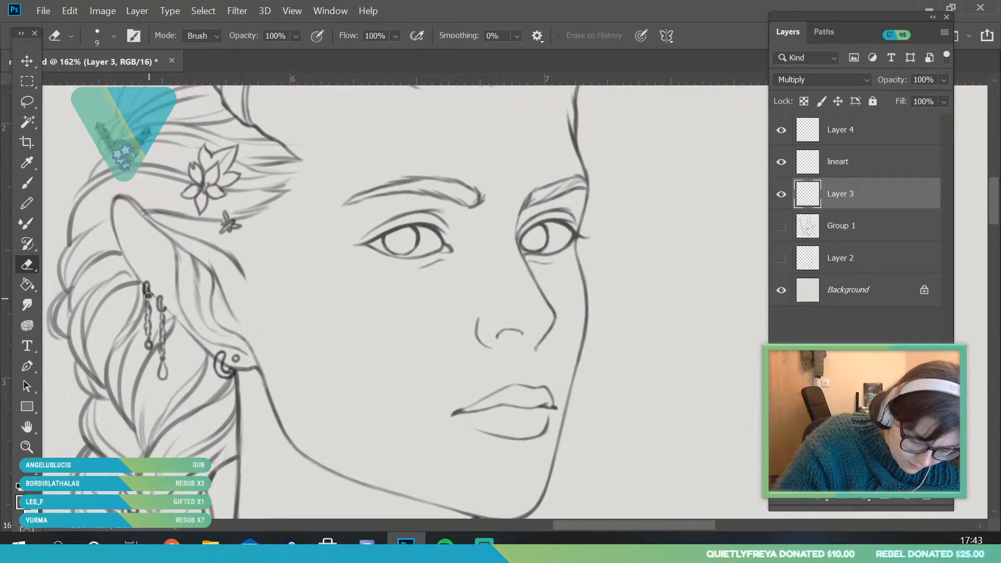
{"action": "left_click", "coordinate": [891, 167]}
{"action": "left_click", "coordinate": [862, 134]}
{"action": "left_click", "coordinate": [854, 166]}
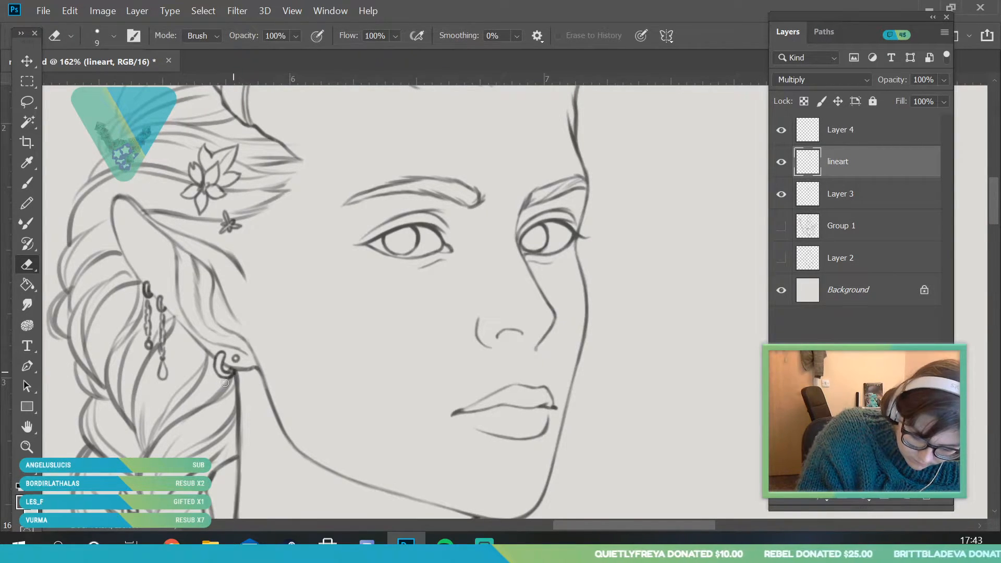
{"action": "left_click", "coordinate": [27, 448]}
{"action": "left_click_drag", "start_coordinate": [238, 301], "coordinate": [304, 440]}
{"action": "left_click_drag", "start_coordinate": [313, 398], "coordinate": [304, 454]}
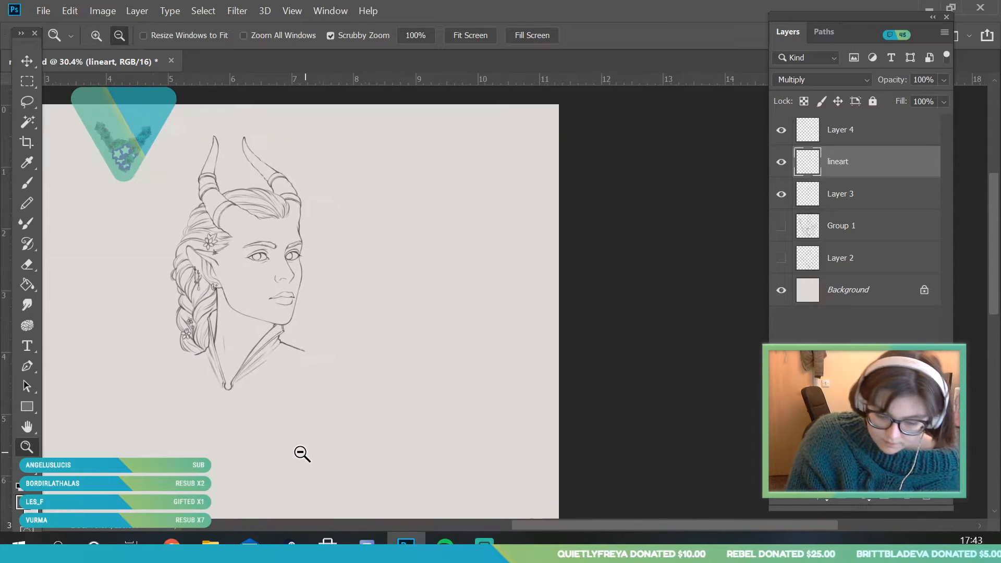
{"action": "left_click", "coordinate": [780, 225]}
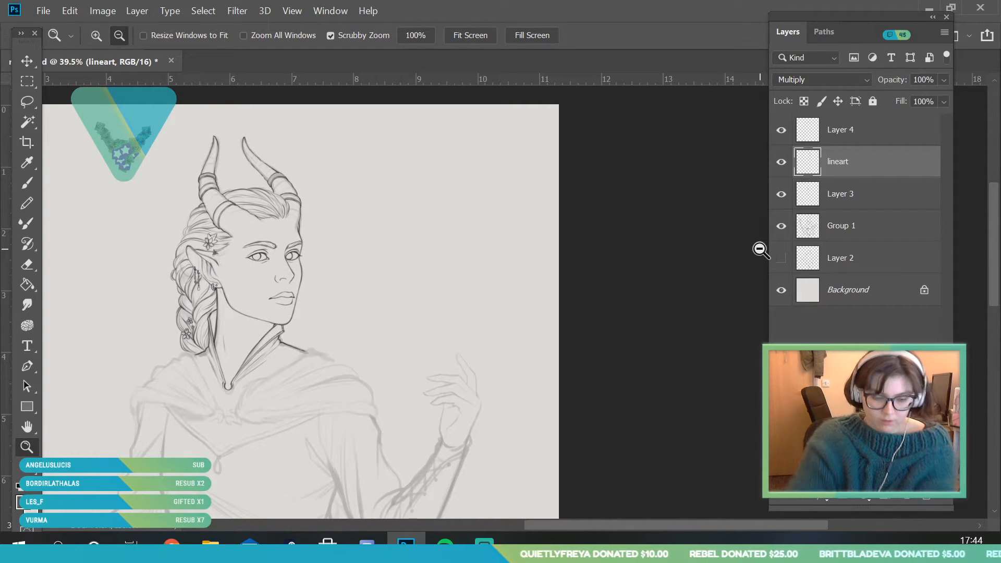
Merge Layer 4 down into the lineart layer and check the lineart and Layer 3 contents by toggling their visibility
{"action": "left_click", "coordinate": [874, 138]}
{"action": "right_click", "coordinate": [873, 139]}
{"action": "left_click", "coordinate": [693, 516]}
{"action": "left_click", "coordinate": [782, 131]}
{"action": "left_click", "coordinate": [781, 130]}
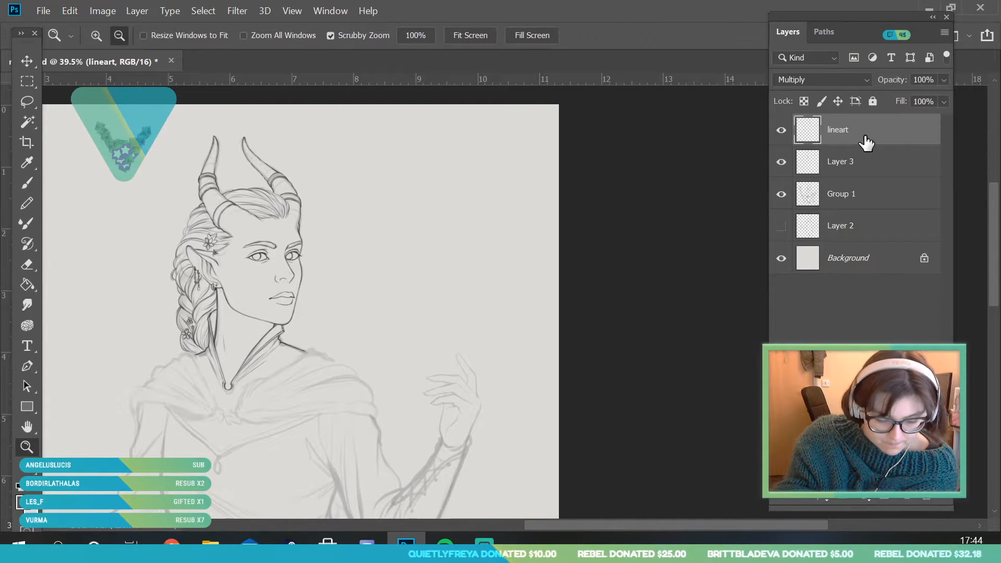
{"action": "left_click", "coordinate": [782, 162]}
{"action": "left_click", "coordinate": [781, 162]}
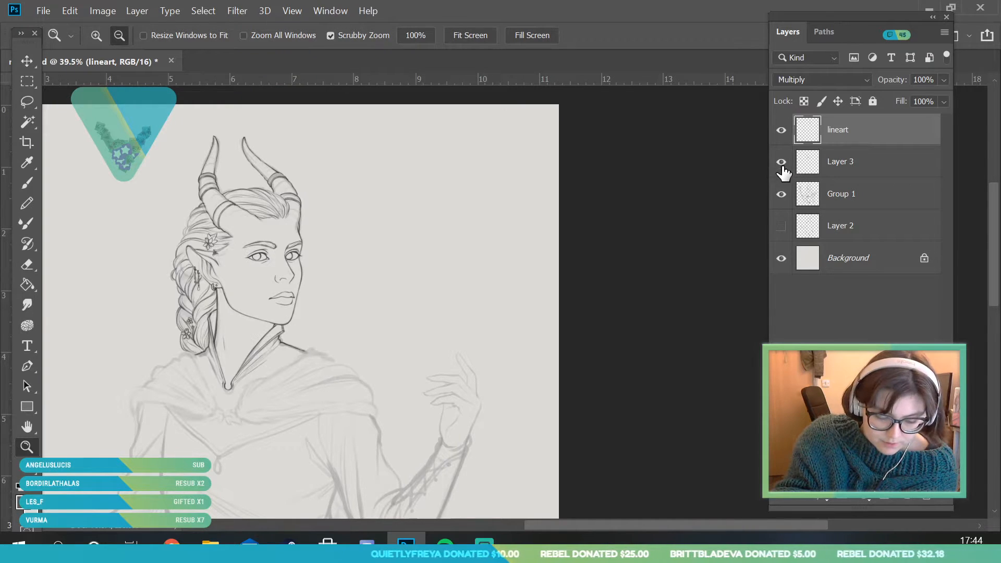
Set the brush to 6 px and ink the collar-side edge and top end of the cloak's fur trim below the braid with short jagged strokes
{"action": "left_click", "coordinate": [187, 388], "text": "alt"}
{"action": "mouse_move", "coordinate": [152, 411]}
{"action": "left_mouse_down"}
{"action": "mouse_move", "coordinate": [214, 478]}
{"action": "mouse_move", "coordinate": [245, 366]}
{"action": "left_mouse_up"}
{"action": "left_click", "coordinate": [27, 184]}
{"action": "left_click", "coordinate": [114, 35]}
{"action": "left_click", "coordinate": [156, 65]}
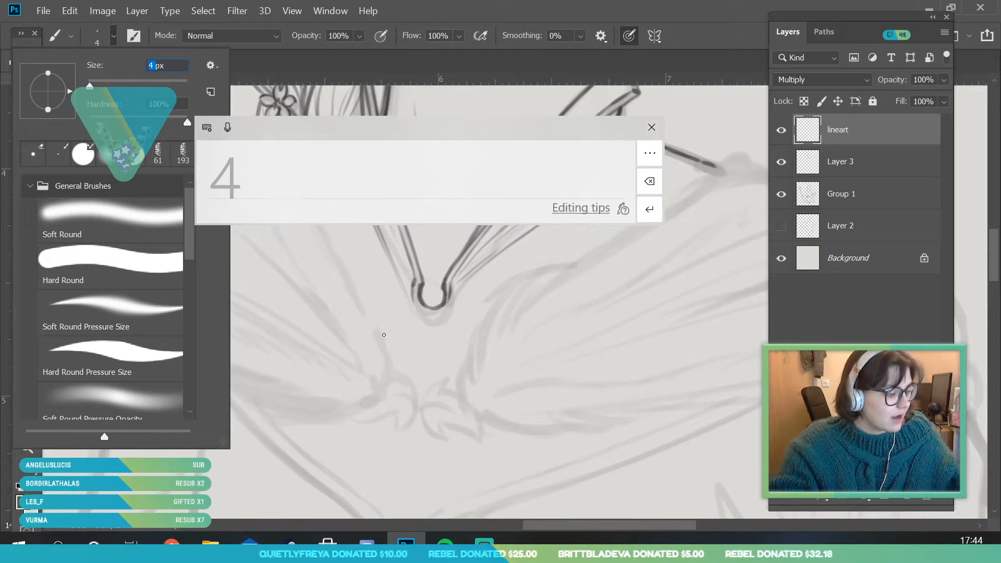
{"action": "type", "text": "6"}
{"action": "key", "text": "Return"}
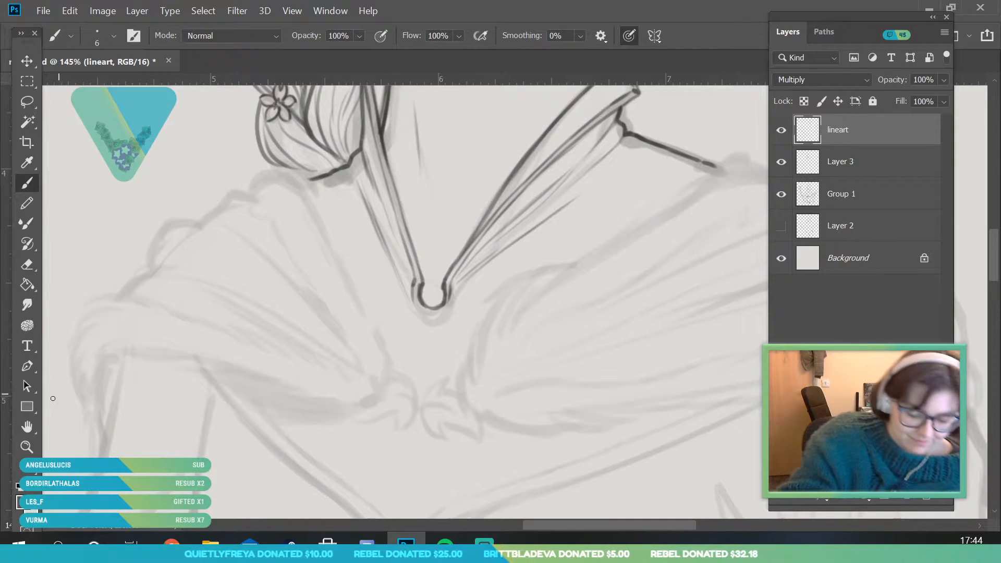
{"action": "key", "text": "z"}
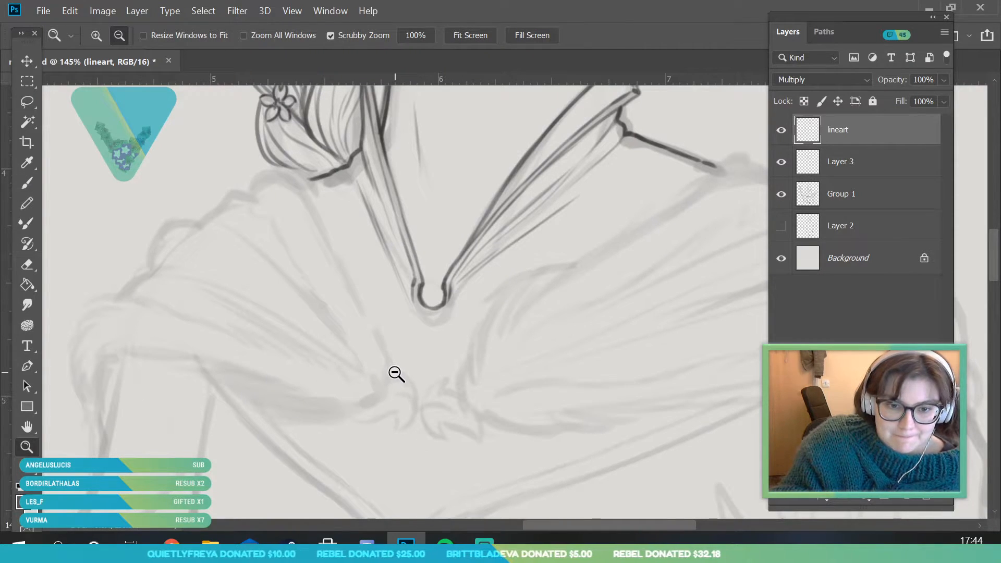
{"action": "scroll", "coordinate": [396, 355], "scroll_direction": "up", "scroll_amount": 1}
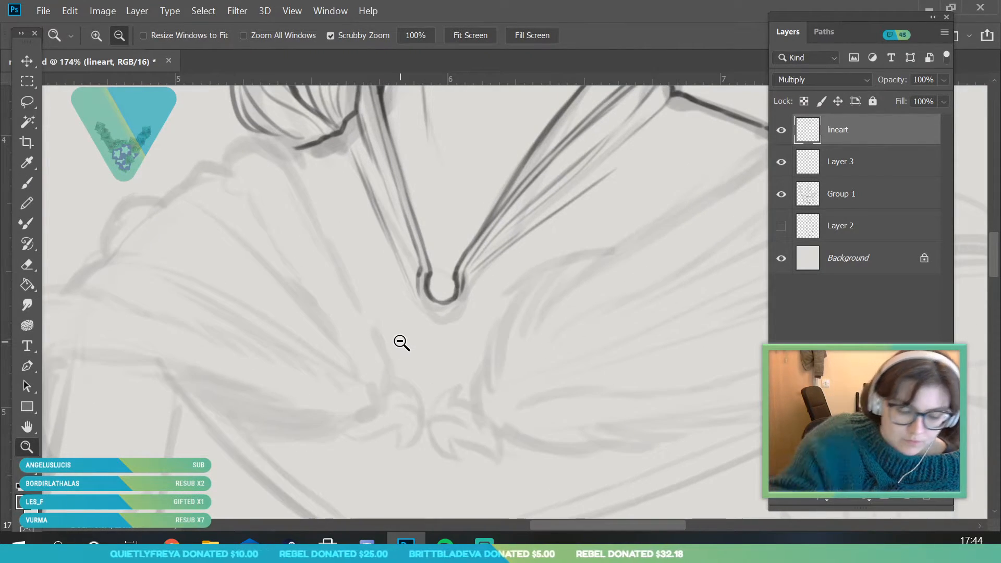
{"action": "key", "text": "b"}
{"action": "mouse_move", "coordinate": [215, 165]}
{"action": "left_mouse_down"}
{"action": "mouse_move", "coordinate": [264, 140]}
{"action": "mouse_move", "coordinate": [255, 136]}
{"action": "mouse_move", "coordinate": [285, 148]}
{"action": "mouse_move", "coordinate": [305, 183]}
{"action": "left_mouse_up"}
{"action": "left_click_drag", "start_coordinate": [236, 186], "coordinate": [259, 211]}
{"action": "left_click_drag", "start_coordinate": [302, 173], "coordinate": [383, 339]}
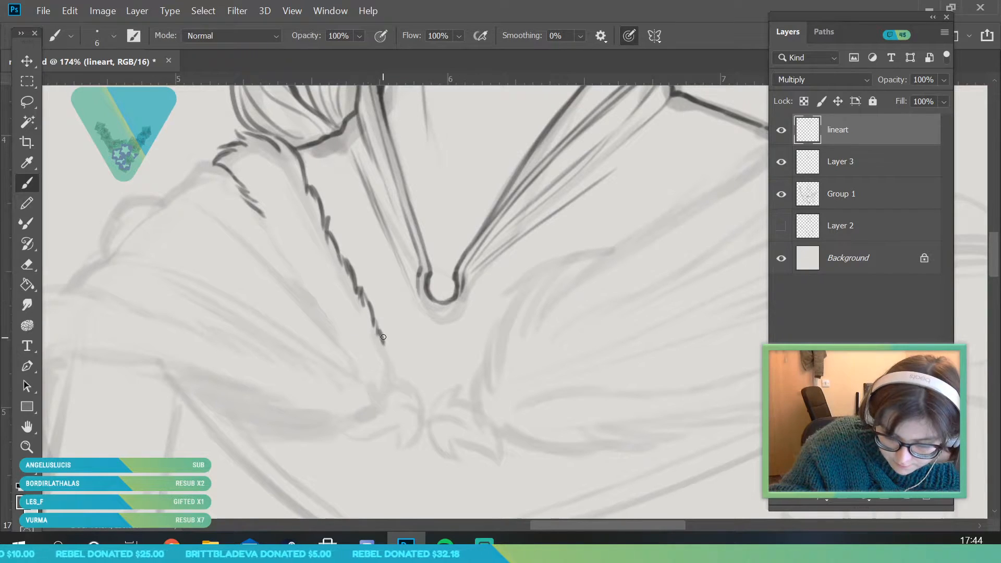
Ink the outer edge of the fur strip below the braid and close its front tip near the collar clasp
{"action": "mouse_move", "coordinate": [262, 215]}
{"action": "left_mouse_down"}
{"action": "mouse_move", "coordinate": [285, 268]}
{"action": "mouse_move", "coordinate": [315, 300]}
{"action": "left_mouse_up"}
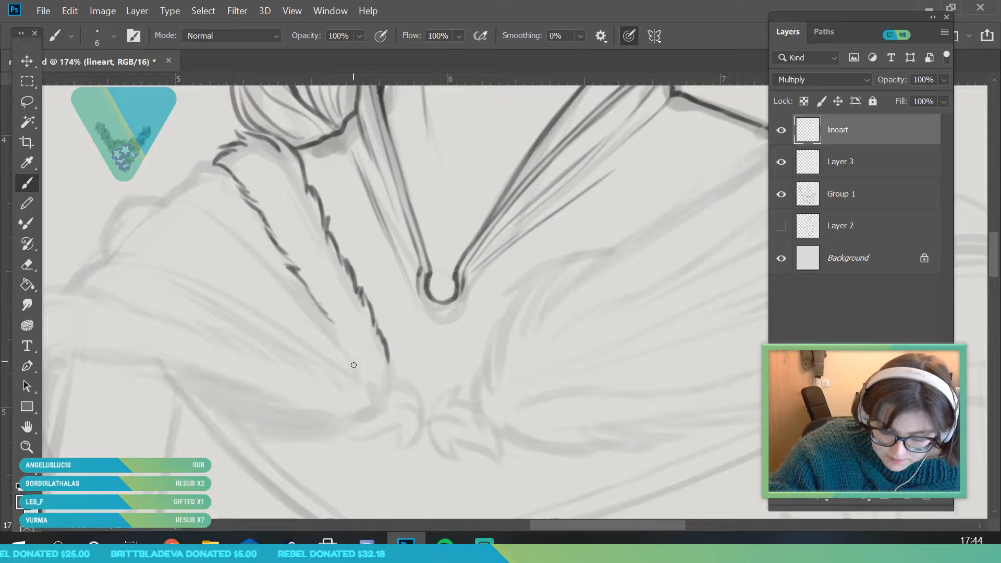
{"action": "left_click_drag", "start_coordinate": [361, 374], "coordinate": [358, 348]}
{"action": "left_click_drag", "start_coordinate": [326, 317], "coordinate": [331, 321]}
{"action": "left_click_drag", "start_coordinate": [390, 372], "coordinate": [388, 358]}
{"action": "left_click_drag", "start_coordinate": [392, 404], "coordinate": [372, 417]}
Ink the jagged upper edge of the lower fur band on the braid side, from the shoulder to the front tip
{"action": "left_click", "coordinate": [23, 449]}
{"action": "left_click_drag", "start_coordinate": [244, 316], "coordinate": [191, 472]}
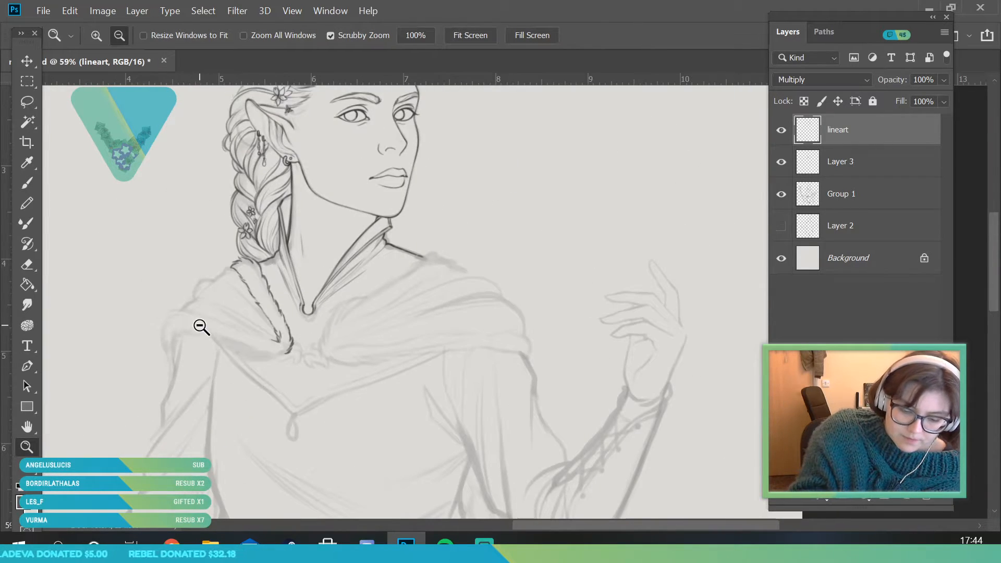
{"action": "left_click_drag", "start_coordinate": [200, 326], "coordinate": [270, 256]}
{"action": "mouse_move", "coordinate": [125, 326]}
{"action": "left_mouse_down"}
{"action": "mouse_move", "coordinate": [138, 291]}
{"action": "mouse_move", "coordinate": [151, 281]}
{"action": "mouse_move", "coordinate": [180, 289]}
{"action": "mouse_move", "coordinate": [157, 279]}
{"action": "mouse_move", "coordinate": [191, 277]}
{"action": "left_mouse_up"}
{"action": "key", "text": "b"}
{"action": "mouse_move", "coordinate": [238, 299]}
{"action": "left_mouse_down"}
{"action": "mouse_move", "coordinate": [259, 296]}
{"action": "mouse_move", "coordinate": [289, 314]}
{"action": "left_mouse_up"}
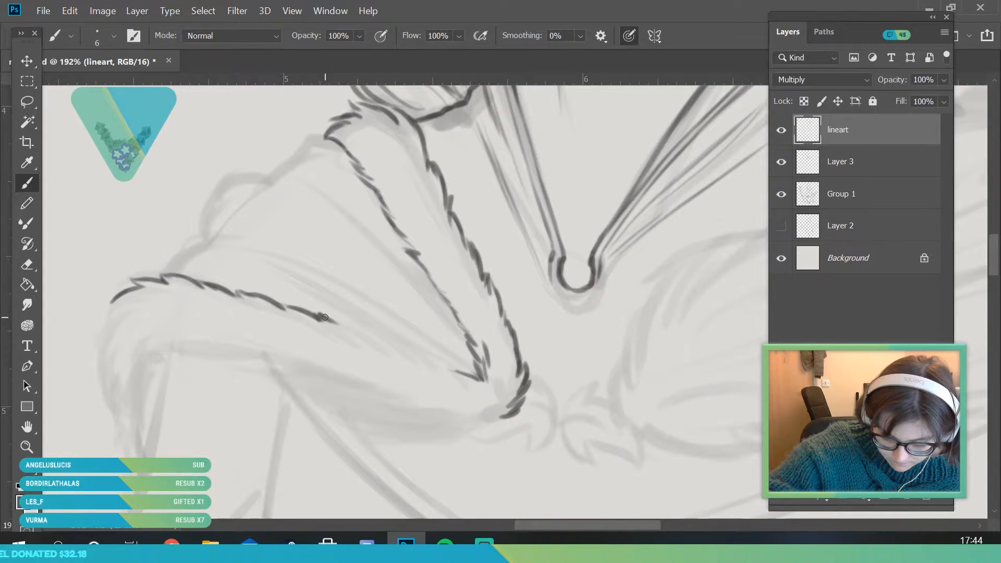
{"action": "left_click_drag", "start_coordinate": [408, 352], "coordinate": [444, 362]}
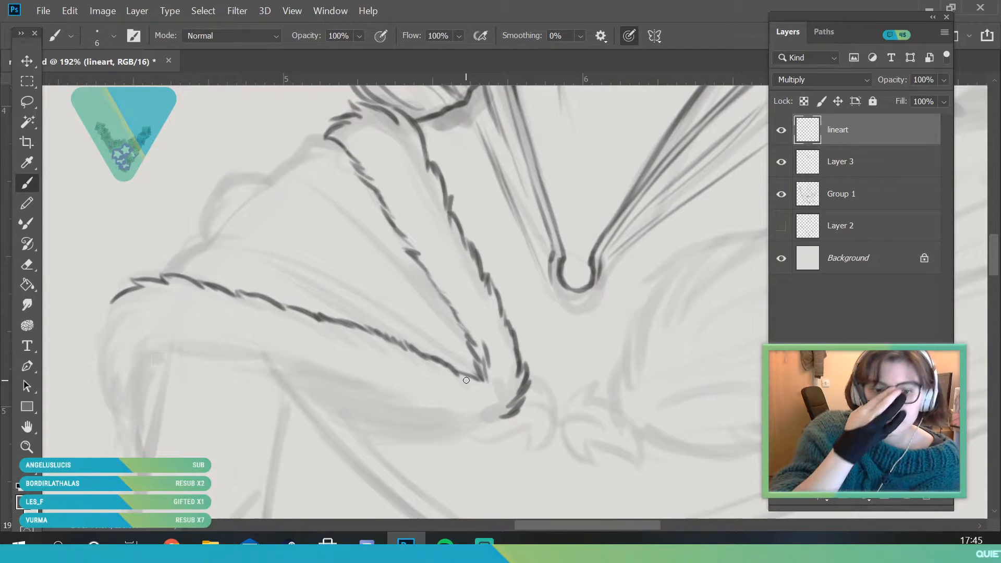
Ink the hanging shoulder end and the lower edge of the braid-side fur band, joining it to the front tip
{"action": "key", "text": "space"}
{"action": "left_click_drag", "start_coordinate": [324, 424], "coordinate": [305, 322]}
{"action": "left_click_drag", "start_coordinate": [94, 197], "coordinate": [108, 193]}
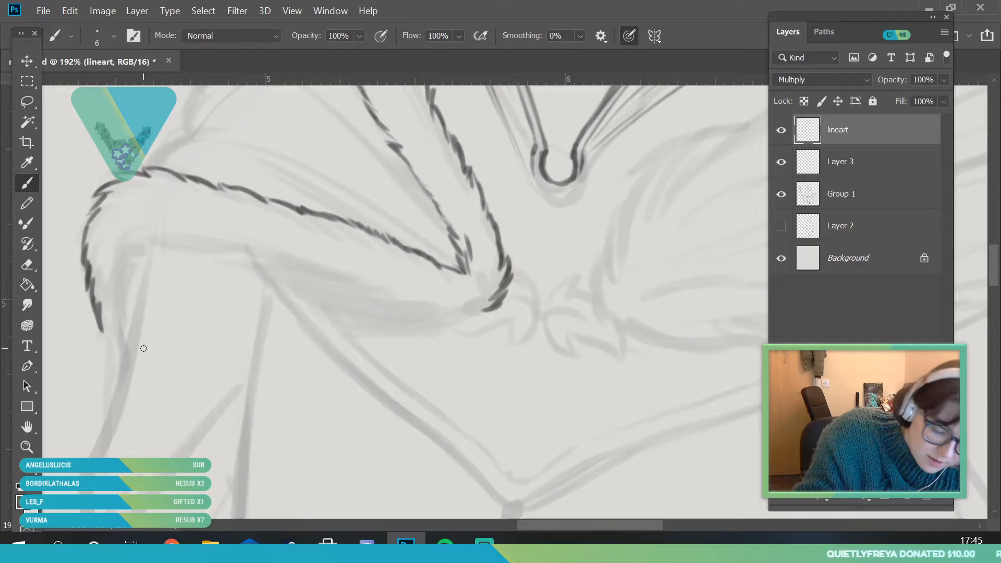
{"action": "mouse_move", "coordinate": [116, 295]}
{"action": "left_mouse_down"}
{"action": "mouse_move", "coordinate": [128, 267]}
{"action": "mouse_move", "coordinate": [168, 243]}
{"action": "mouse_move", "coordinate": [268, 264]}
{"action": "left_mouse_up"}
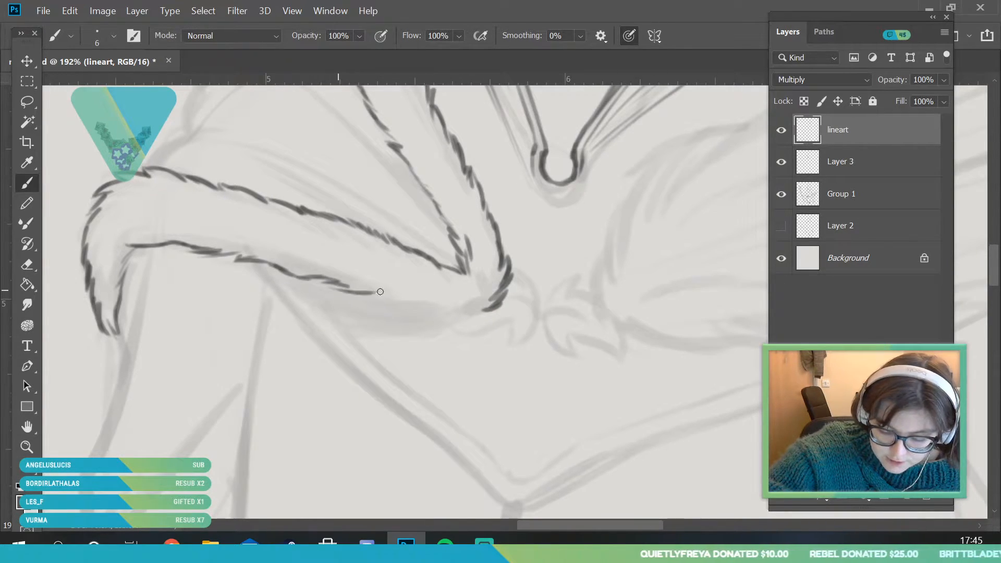
{"action": "left_click_drag", "start_coordinate": [411, 303], "coordinate": [435, 313]}
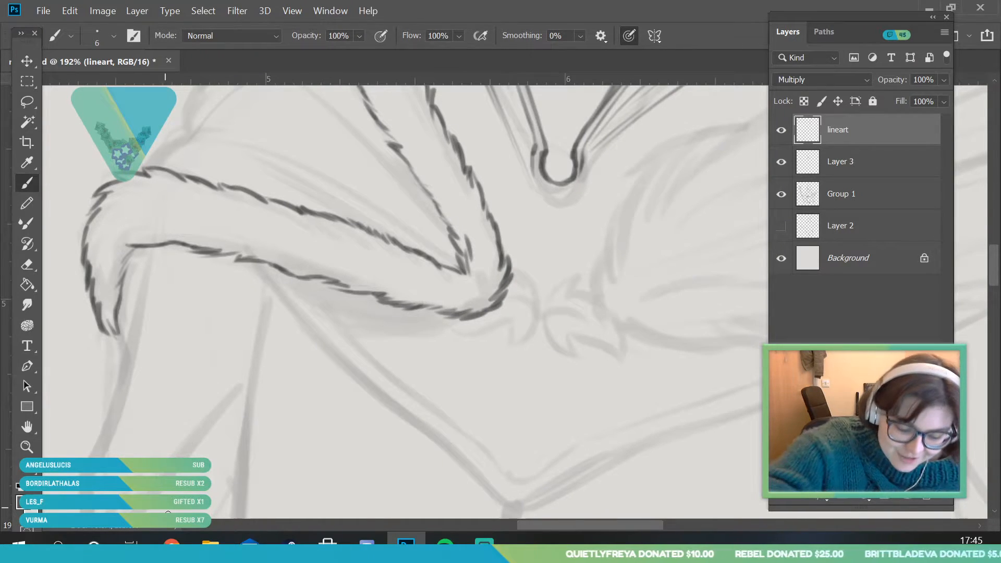
Add short fur strokes inside the lower band and the upper strip of the braid-side trim
{"action": "mouse_move", "coordinate": [101, 253]}
{"action": "left_mouse_down"}
{"action": "mouse_move", "coordinate": [125, 237]}
{"action": "mouse_move", "coordinate": [192, 233]}
{"action": "left_mouse_up"}
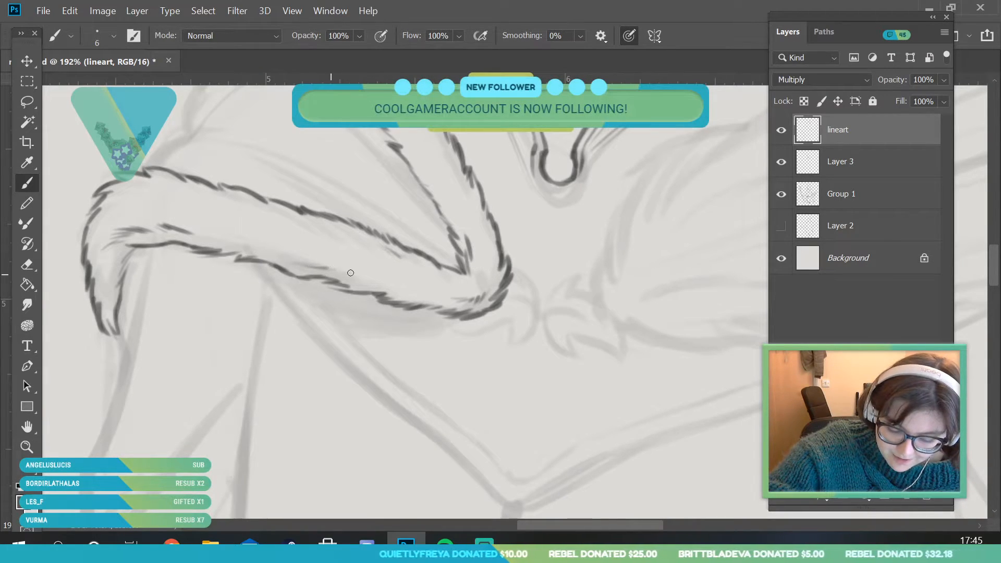
{"action": "left_click", "coordinate": [28, 427]}
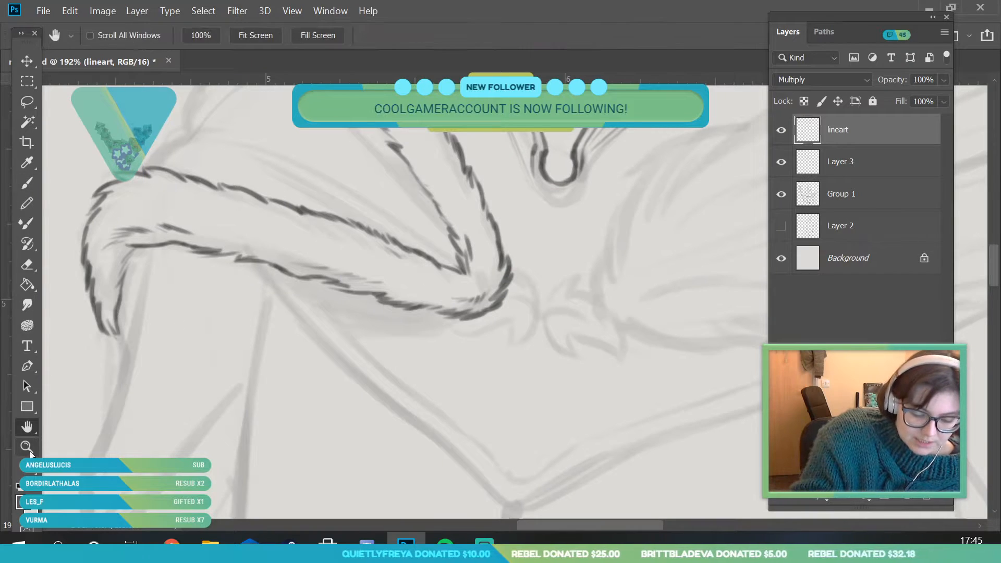
{"action": "left_click", "coordinate": [28, 448]}
{"action": "left_click_drag", "start_coordinate": [266, 313], "coordinate": [224, 382]}
{"action": "left_click_drag", "start_coordinate": [388, 244], "coordinate": [415, 346]}
{"action": "left_click", "coordinate": [28, 183]}
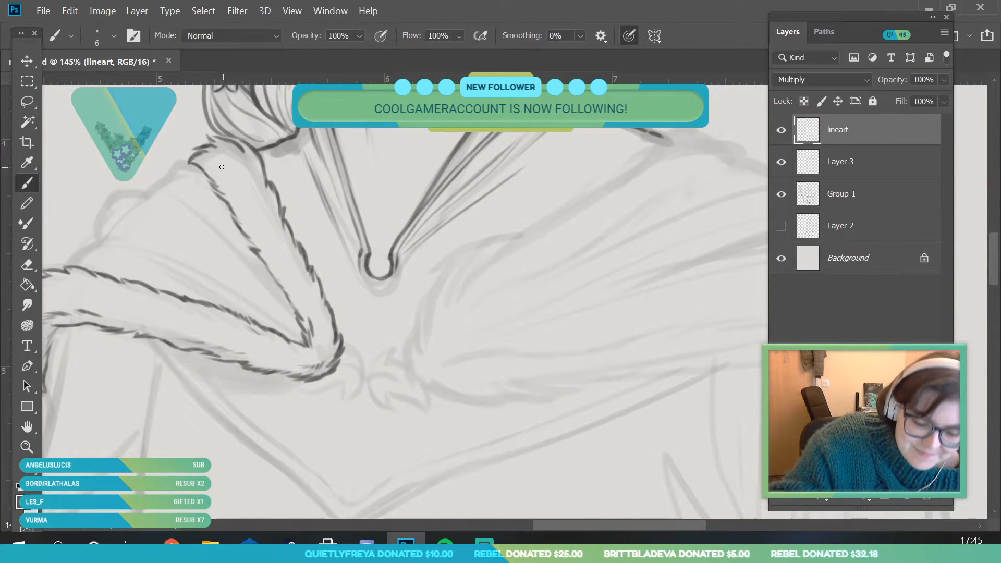
{"action": "left_click_drag", "start_coordinate": [213, 171], "coordinate": [239, 206]}
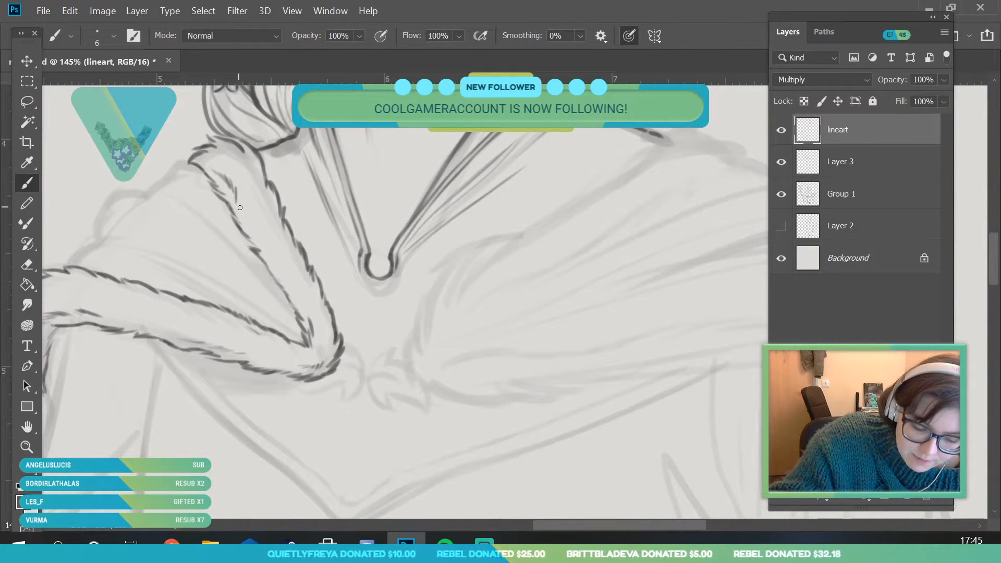
Check the braid-side fur trim against the whole figure and save the drawing
{"action": "key", "text": "z"}
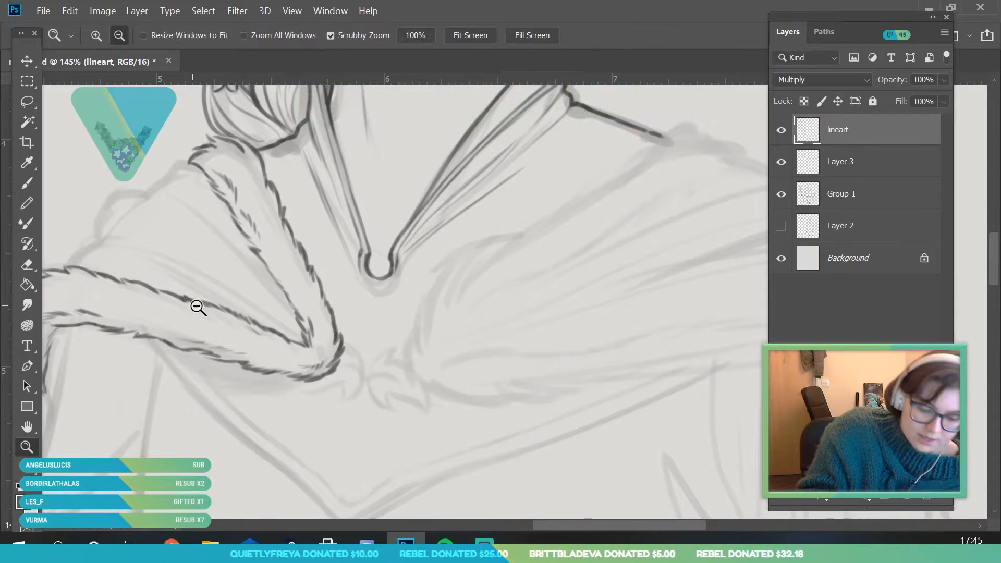
{"action": "left_click_drag", "start_coordinate": [186, 301], "coordinate": [162, 425]}
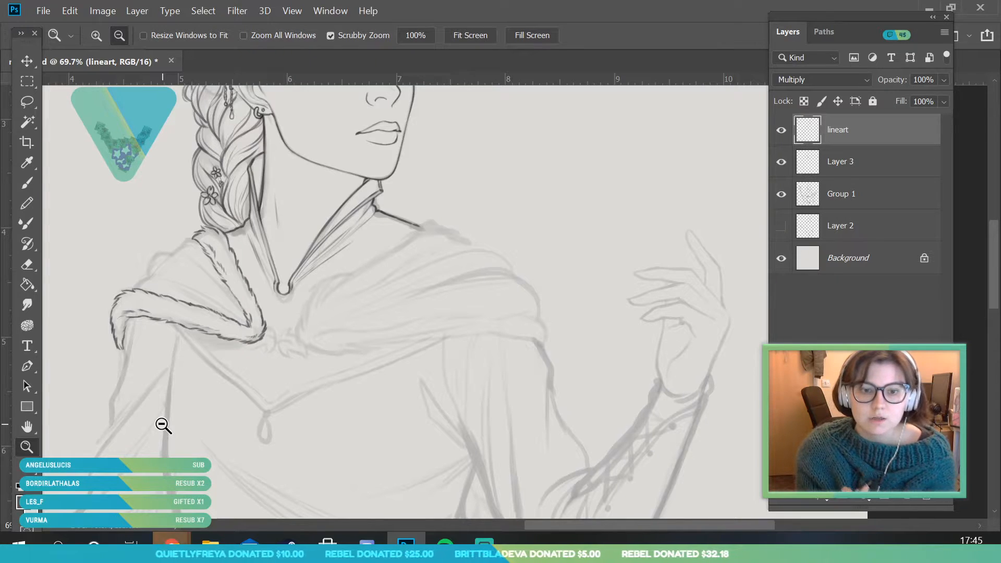
{"action": "left_click", "coordinate": [299, 275]}
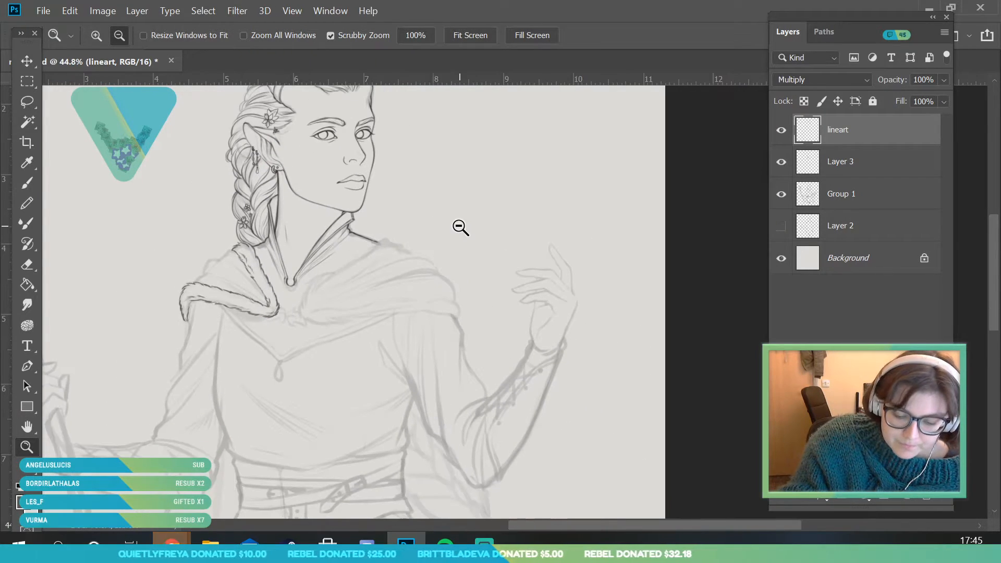
{"action": "left_click_drag", "start_coordinate": [344, 288], "coordinate": [334, 329]}
{"action": "left_click", "coordinate": [37, 9]}
{"action": "left_click", "coordinate": [66, 173]}
Ink the collar-side edge of the fur trim on the raised-hand side, from the front tip up over the shoulder
{"action": "mouse_move", "coordinate": [257, 345]}
{"action": "left_mouse_down"}
{"action": "mouse_move", "coordinate": [271, 372]}
{"action": "mouse_move", "coordinate": [216, 360]}
{"action": "mouse_move", "coordinate": [229, 320]}
{"action": "mouse_move", "coordinate": [284, 254]}
{"action": "mouse_move", "coordinate": [366, 211]}
{"action": "left_mouse_up"}
{"action": "left_click", "coordinate": [30, 182]}
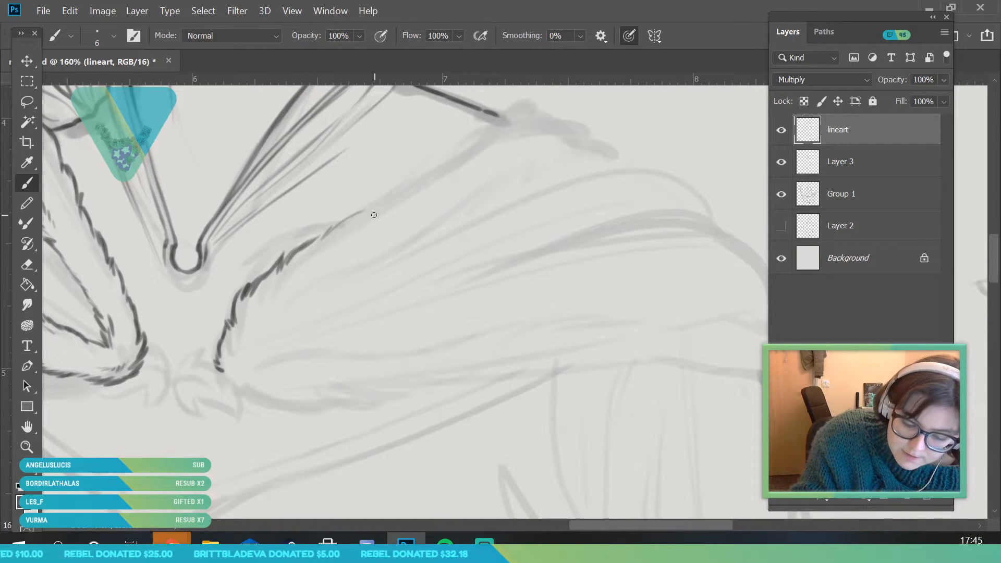
{"action": "left_click_drag", "start_coordinate": [408, 177], "coordinate": [427, 168]}
{"action": "mouse_move", "coordinate": [493, 123]}
{"action": "left_mouse_down"}
{"action": "mouse_move", "coordinate": [528, 109]}
{"action": "mouse_move", "coordinate": [573, 124]}
{"action": "left_mouse_up"}
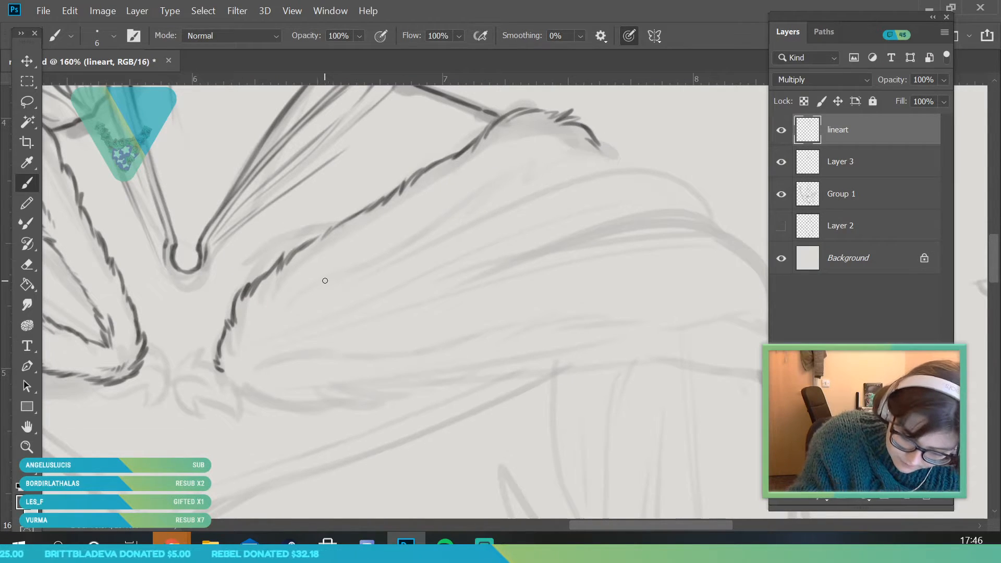
Ink the inner edge of that upper fur strip up to its shoulder end and add short fur strokes inside
{"action": "left_click_drag", "start_coordinate": [307, 294], "coordinate": [410, 240]}
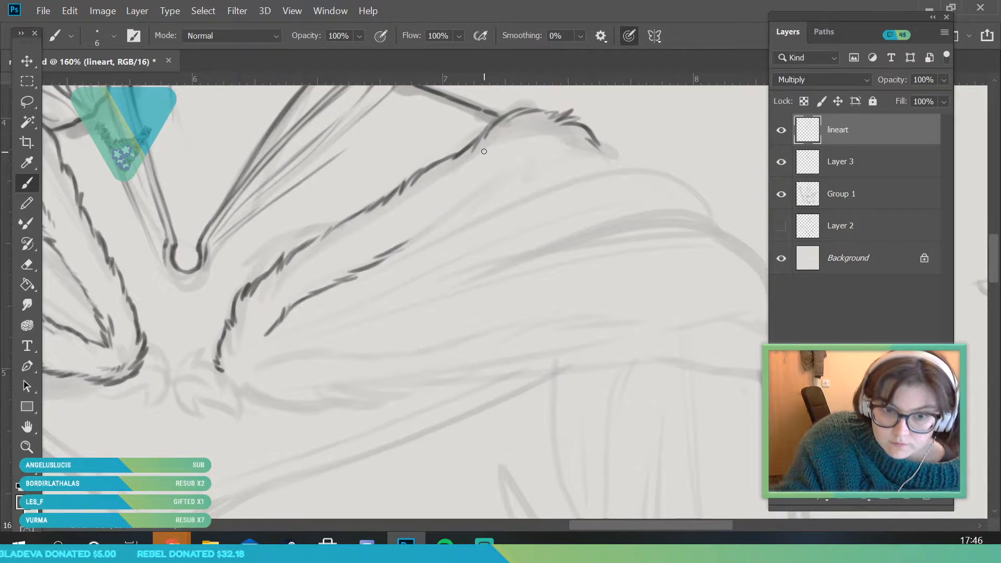
{"action": "key", "text": "ctrl+z"}
{"action": "mouse_move", "coordinate": [404, 243]}
{"action": "left_mouse_down"}
{"action": "mouse_move", "coordinate": [524, 159]}
{"action": "mouse_move", "coordinate": [577, 147]}
{"action": "mouse_move", "coordinate": [608, 159]}
{"action": "left_mouse_up"}
{"action": "left_click_drag", "start_coordinate": [503, 162], "coordinate": [550, 130]}
{"action": "left_click_drag", "start_coordinate": [531, 144], "coordinate": [564, 132]}
{"action": "left_click_drag", "start_coordinate": [301, 289], "coordinate": [323, 266]}
Ink the rounded front tip of the raised-hand-side trim and the first part of its lower edge
{"action": "key", "text": "alt+space"}
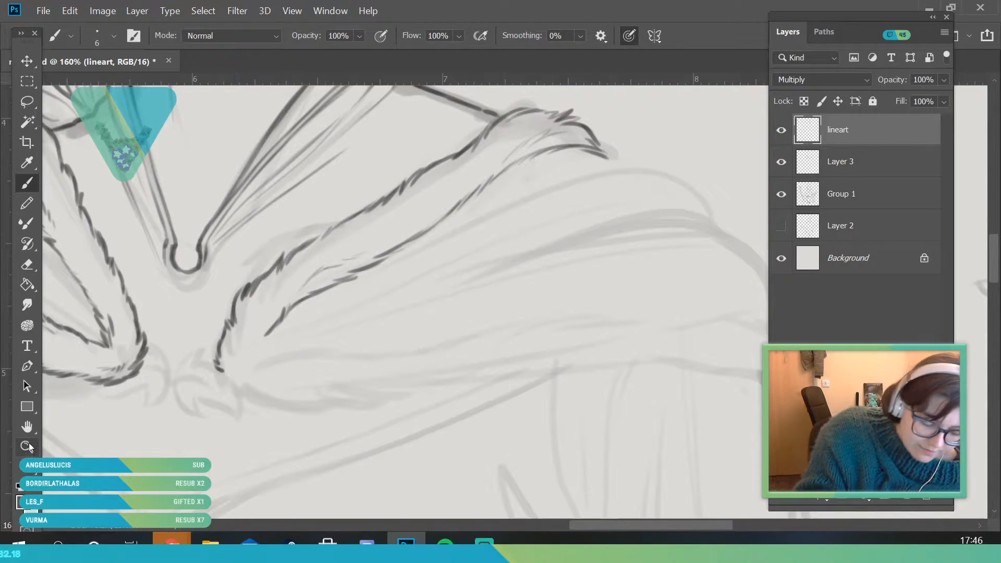
{"action": "left_click_drag", "start_coordinate": [196, 339], "coordinate": [154, 402]}
{"action": "left_click_drag", "start_coordinate": [231, 370], "coordinate": [262, 444]}
{"action": "left_click_drag", "start_coordinate": [229, 320], "coordinate": [241, 370]}
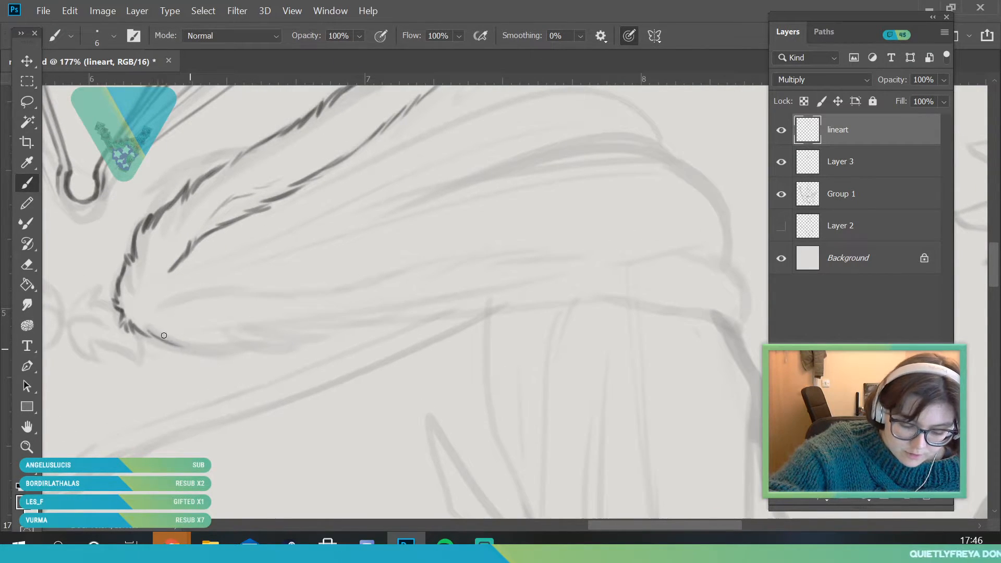
{"action": "left_click_drag", "start_coordinate": [265, 346], "coordinate": [346, 329]}
Continue the jagged lower edge of the fur band out to the shoulder and ink its rounded outer end
{"action": "left_click_drag", "start_coordinate": [636, 525], "coordinate": [656, 527]}
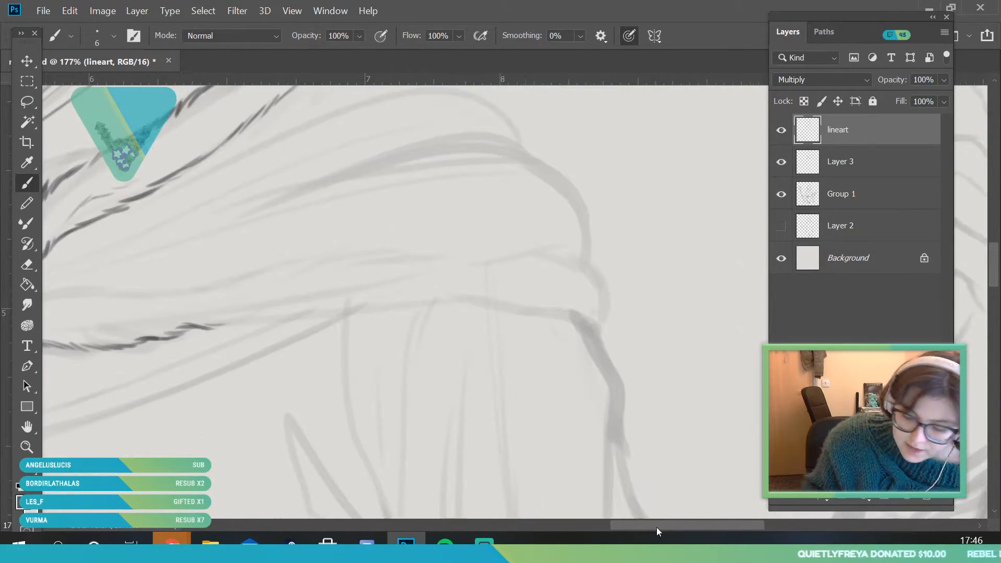
{"action": "mouse_move", "coordinate": [216, 324]}
{"action": "left_mouse_down"}
{"action": "mouse_move", "coordinate": [287, 323]}
{"action": "mouse_move", "coordinate": [270, 319]}
{"action": "mouse_move", "coordinate": [279, 325]}
{"action": "mouse_move", "coordinate": [263, 322]}
{"action": "mouse_move", "coordinate": [387, 304]}
{"action": "mouse_move", "coordinate": [404, 313]}
{"action": "mouse_move", "coordinate": [409, 302]}
{"action": "mouse_move", "coordinate": [454, 310]}
{"action": "mouse_move", "coordinate": [467, 304]}
{"action": "mouse_move", "coordinate": [448, 304]}
{"action": "mouse_move", "coordinate": [474, 298]}
{"action": "mouse_move", "coordinate": [599, 329]}
{"action": "left_mouse_up"}
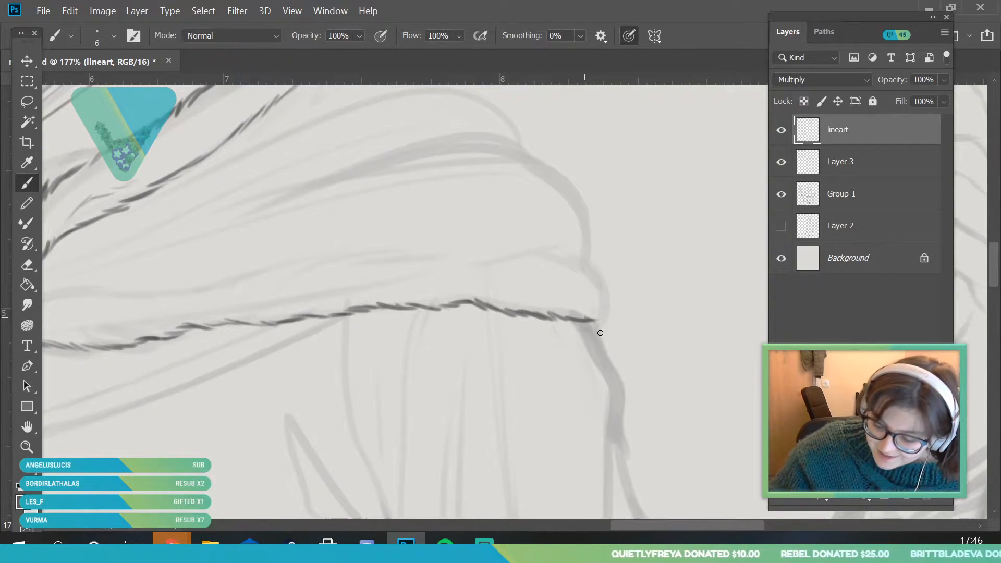
{"action": "mouse_move", "coordinate": [531, 253]}
{"action": "left_mouse_down"}
{"action": "mouse_move", "coordinate": [565, 247]}
{"action": "mouse_move", "coordinate": [578, 256]}
{"action": "mouse_move", "coordinate": [558, 255]}
{"action": "mouse_move", "coordinate": [614, 311]}
{"action": "left_mouse_up"}
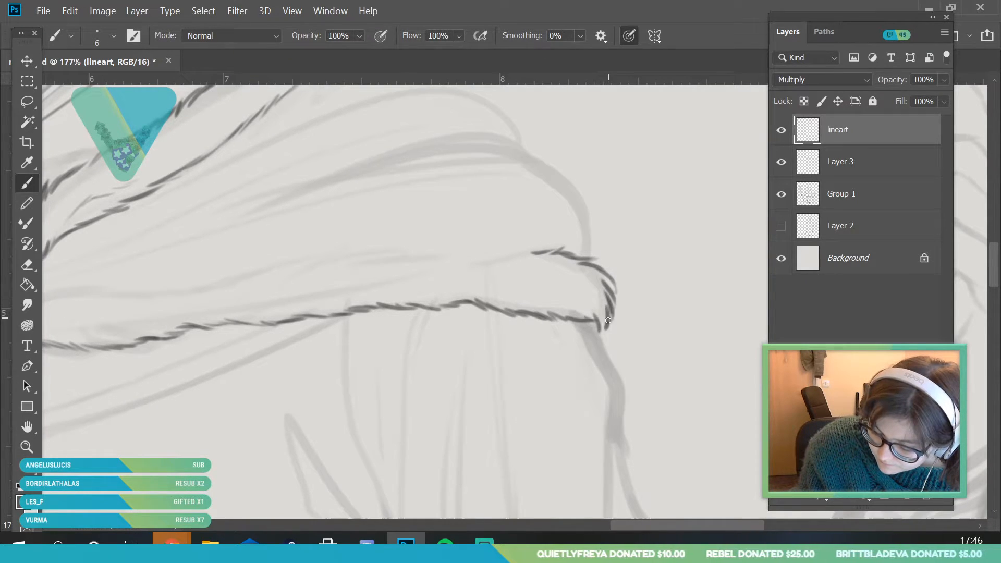
Ink the upper edge of the raised-hand-side fur band from the inner corner to its outer end, with fur strokes at the front tip
{"action": "left_click_drag", "start_coordinate": [687, 524], "coordinate": [663, 522]}
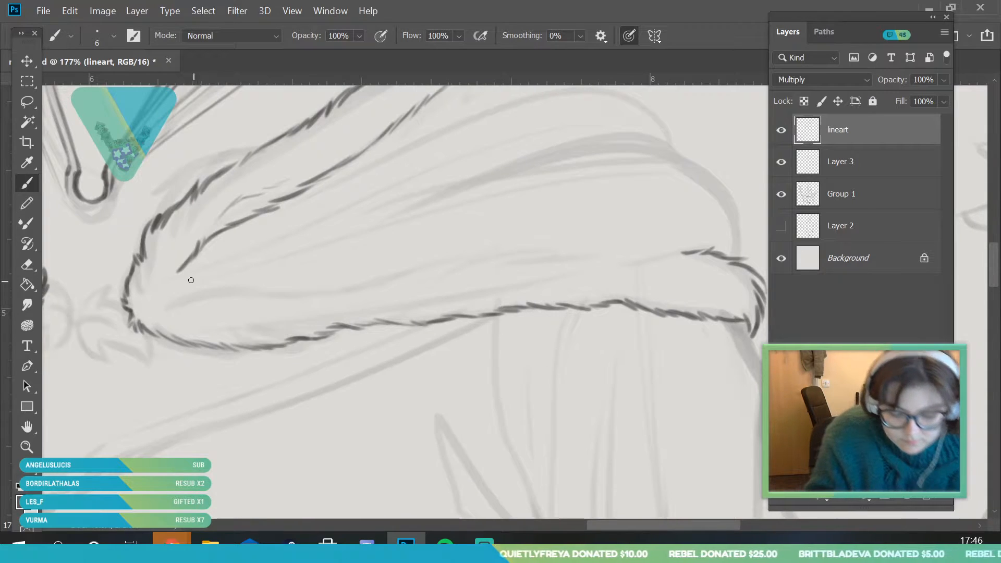
{"action": "mouse_move", "coordinate": [179, 270]}
{"action": "left_mouse_down"}
{"action": "mouse_move", "coordinate": [167, 287]}
{"action": "mouse_move", "coordinate": [178, 297]}
{"action": "mouse_move", "coordinate": [208, 282]}
{"action": "mouse_move", "coordinate": [225, 290]}
{"action": "left_mouse_up"}
{"action": "left_click_drag", "start_coordinate": [142, 297], "coordinate": [136, 302]}
{"action": "mouse_move", "coordinate": [142, 302]}
{"action": "left_mouse_down"}
{"action": "mouse_move", "coordinate": [136, 309]}
{"action": "mouse_move", "coordinate": [159, 319]}
{"action": "left_mouse_up"}
{"action": "mouse_move", "coordinate": [228, 290]}
{"action": "left_mouse_down"}
{"action": "mouse_move", "coordinate": [387, 290]}
{"action": "mouse_move", "coordinate": [416, 268]}
{"action": "mouse_move", "coordinate": [518, 249]}
{"action": "mouse_move", "coordinate": [565, 261]}
{"action": "mouse_move", "coordinate": [533, 258]}
{"action": "mouse_move", "coordinate": [702, 252]}
{"action": "left_mouse_up"}
Ink the shoulder outline above the braid-side fur band and the long fold lines running toward the front tip
{"action": "left_click", "coordinate": [27, 446]}
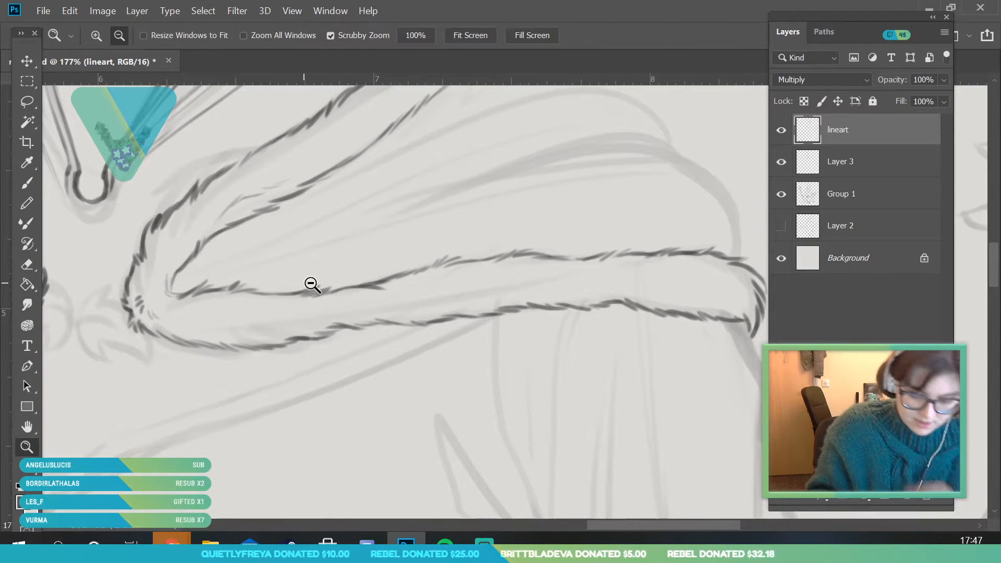
{"action": "left_click_drag", "start_coordinate": [320, 299], "coordinate": [308, 362]}
{"action": "left_click_drag", "start_coordinate": [391, 395], "coordinate": [377, 349]}
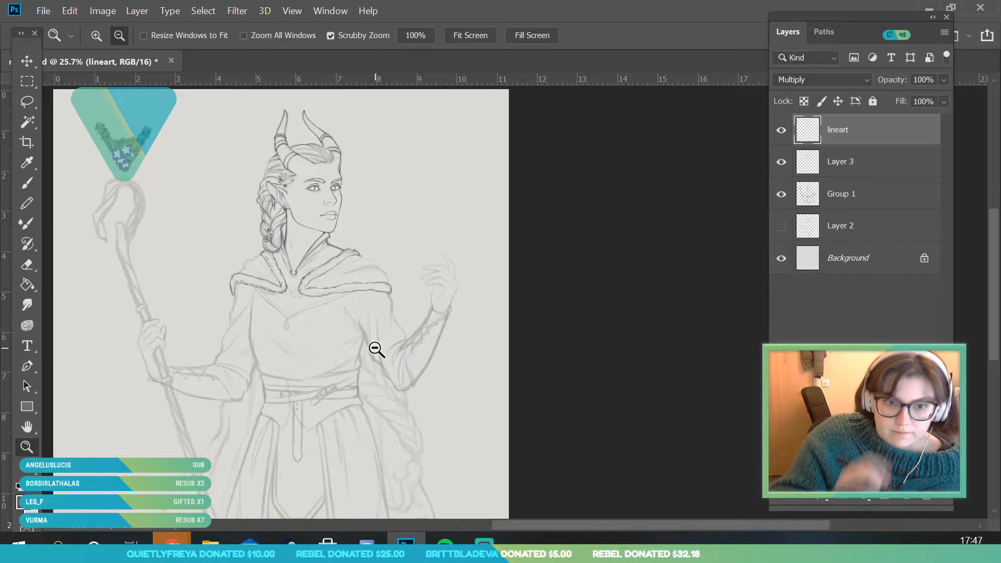
{"action": "left_click_drag", "start_coordinate": [311, 270], "coordinate": [327, 327]}
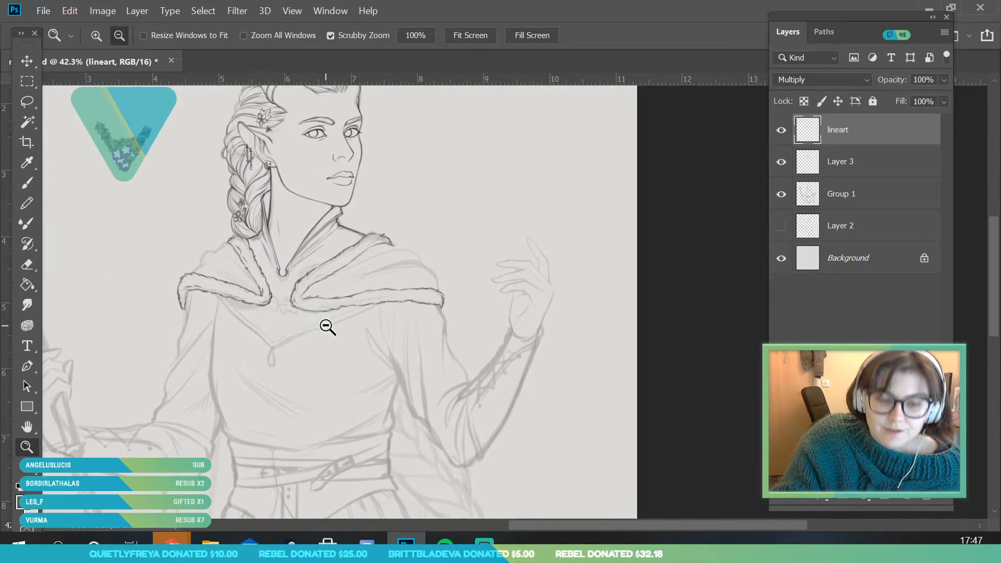
{"action": "left_click_drag", "start_coordinate": [231, 261], "coordinate": [243, 371]}
{"action": "key", "text": "b"}
{"action": "mouse_move", "coordinate": [135, 295]}
{"action": "left_mouse_down"}
{"action": "mouse_move", "coordinate": [110, 300]}
{"action": "mouse_move", "coordinate": [144, 264]}
{"action": "left_mouse_up"}
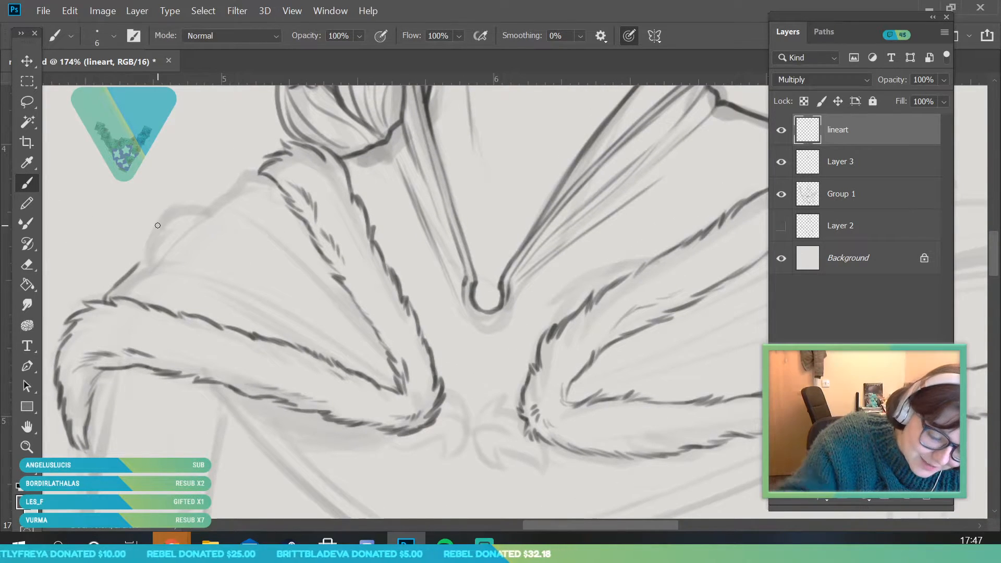
{"action": "left_click_drag", "start_coordinate": [202, 277], "coordinate": [399, 386]}
{"action": "mouse_move", "coordinate": [155, 265]}
{"action": "left_mouse_down"}
{"action": "mouse_move", "coordinate": [302, 328]}
{"action": "mouse_move", "coordinate": [423, 419]}
{"action": "left_mouse_up"}
{"action": "left_click_drag", "start_coordinate": [147, 262], "coordinate": [152, 239]}
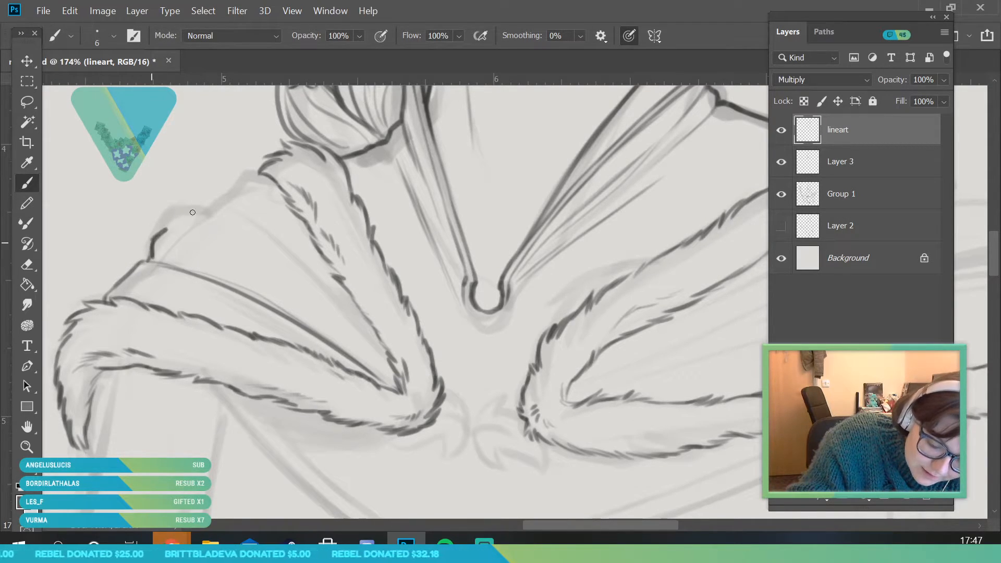
Ink the upper shoulder outline of the braid-side cloak up to the fur band and the inner fold line running toward the front tip
{"action": "mouse_move", "coordinate": [208, 201]}
{"action": "left_mouse_down"}
{"action": "mouse_move", "coordinate": [296, 260]}
{"action": "mouse_move", "coordinate": [351, 335]}
{"action": "left_mouse_up"}
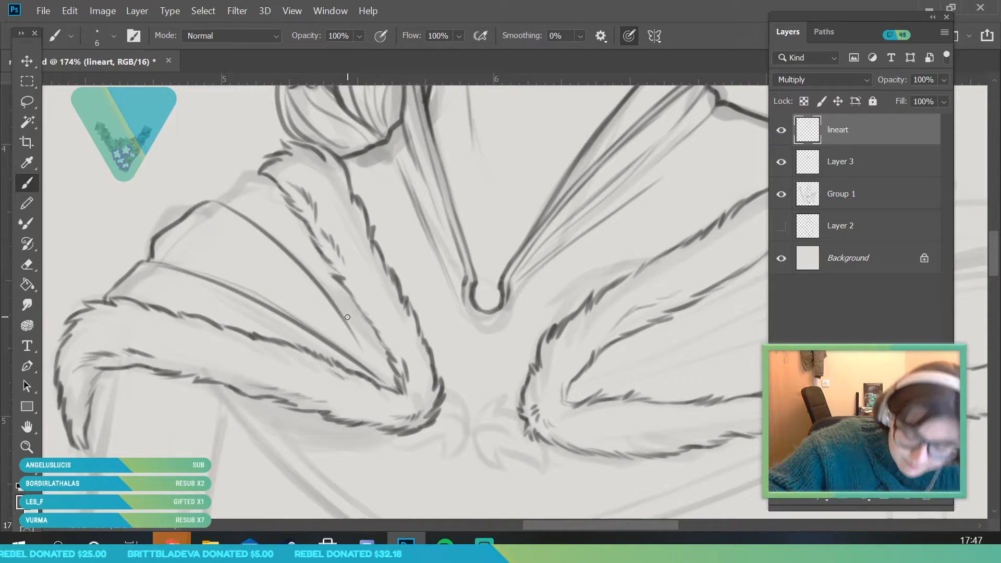
{"action": "key", "text": "ctrl+z"}
{"action": "mouse_move", "coordinate": [209, 204]}
{"action": "left_mouse_down"}
{"action": "mouse_move", "coordinate": [308, 276]}
{"action": "mouse_move", "coordinate": [349, 322]}
{"action": "left_mouse_up"}
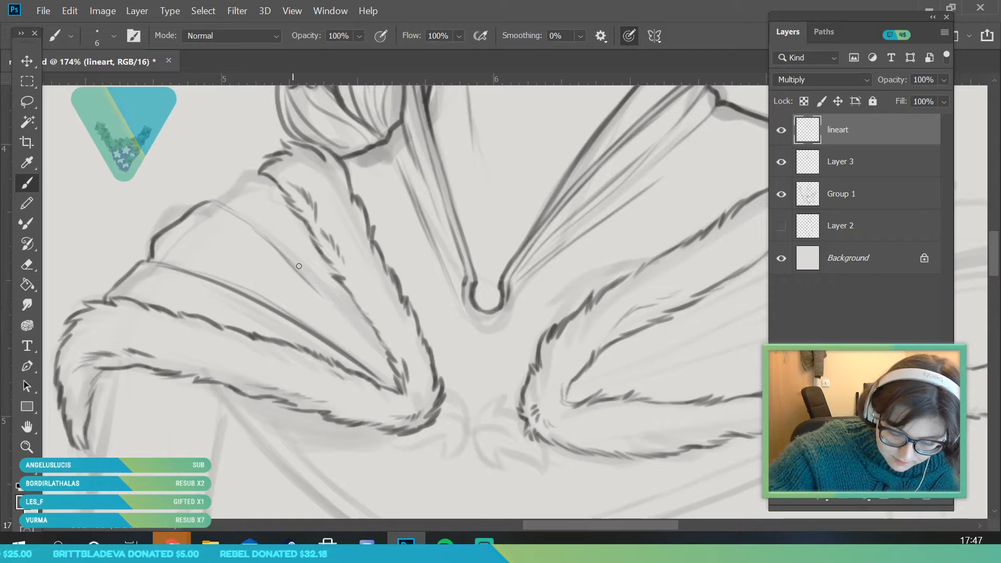
{"action": "left_click_drag", "start_coordinate": [335, 307], "coordinate": [388, 380]}
{"action": "left_click_drag", "start_coordinate": [221, 201], "coordinate": [302, 161]}
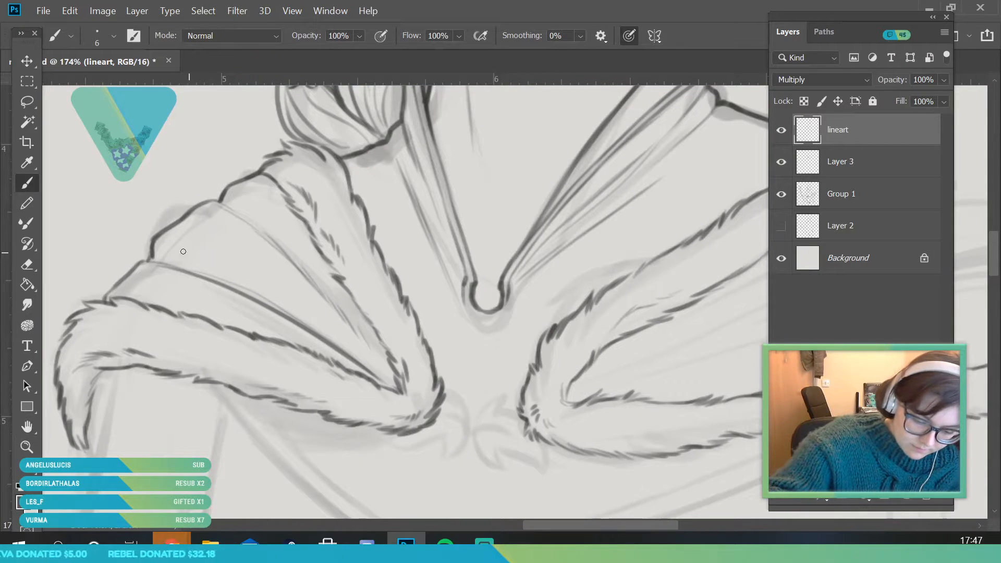
{"action": "mouse_move", "coordinate": [221, 272]}
{"action": "left_mouse_down"}
{"action": "mouse_move", "coordinate": [270, 303]}
{"action": "mouse_move", "coordinate": [191, 407]}
{"action": "left_mouse_up"}
Ink the long fold lines and the outer shoulder outline of the raised-hand-side cloak between the upper and lower fur bands
{"action": "left_click", "coordinate": [33, 446]}
{"action": "scroll", "coordinate": [505, 290], "scroll_direction": "up", "scroll_amount": 1}
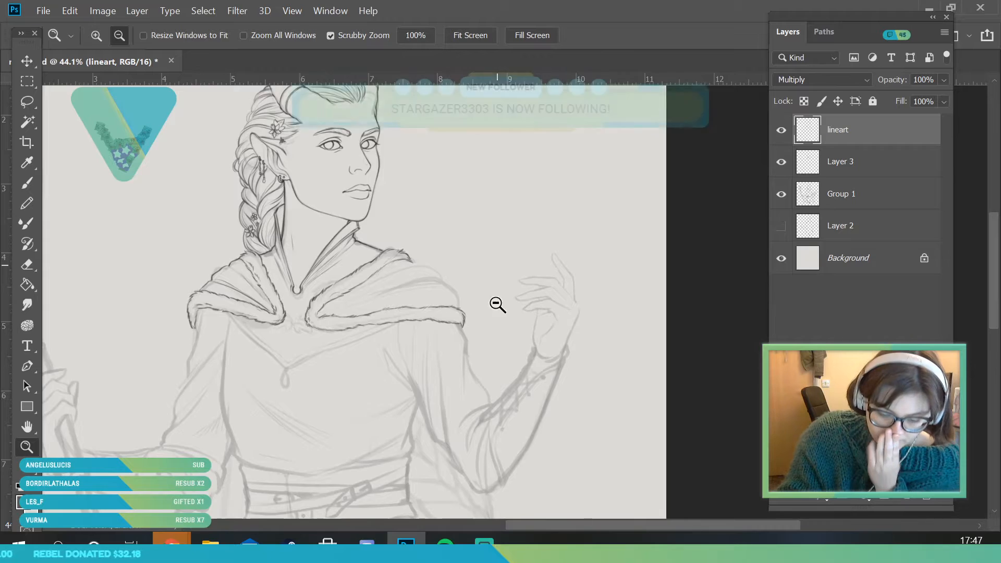
{"action": "scroll", "coordinate": [497, 293], "scroll_direction": "up", "scroll_amount": 5}
{"action": "scroll", "coordinate": [227, 255], "scroll_direction": "up", "scroll_amount": 1}
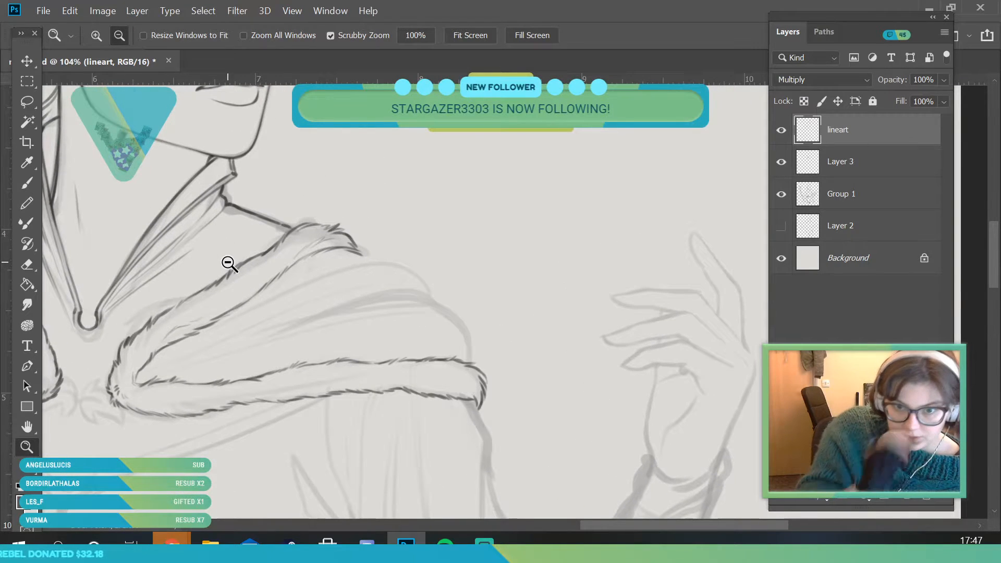
{"action": "scroll", "coordinate": [127, 307], "scroll_direction": "up", "scroll_amount": 1}
{"action": "left_click", "coordinate": [27, 183]}
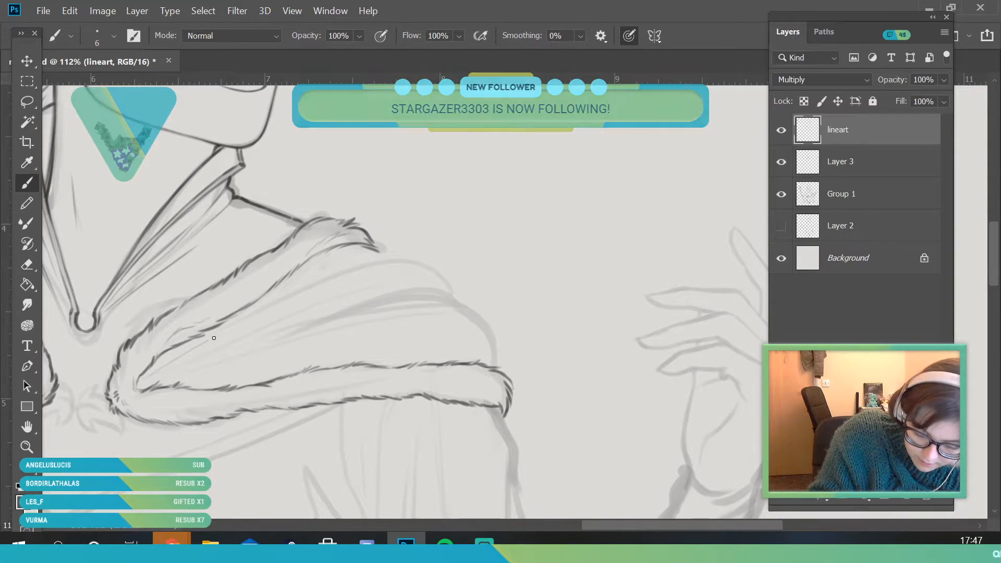
{"action": "left_click_drag", "start_coordinate": [132, 393], "coordinate": [344, 319]}
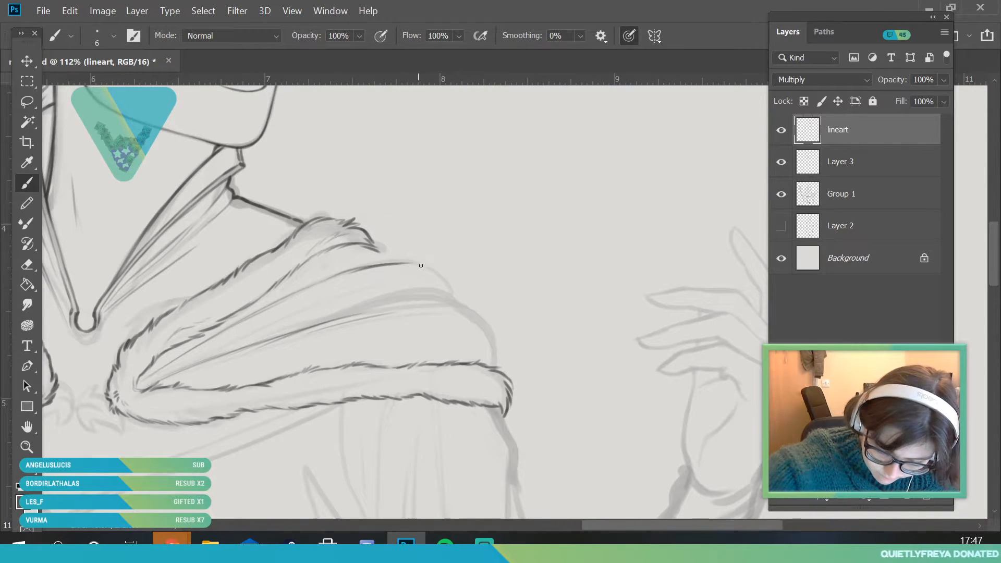
{"action": "mouse_move", "coordinate": [402, 266]}
{"action": "left_mouse_down"}
{"action": "mouse_move", "coordinate": [450, 288]}
{"action": "mouse_move", "coordinate": [470, 312]}
{"action": "mouse_move", "coordinate": [437, 302]}
{"action": "mouse_move", "coordinate": [477, 315]}
{"action": "left_mouse_up"}
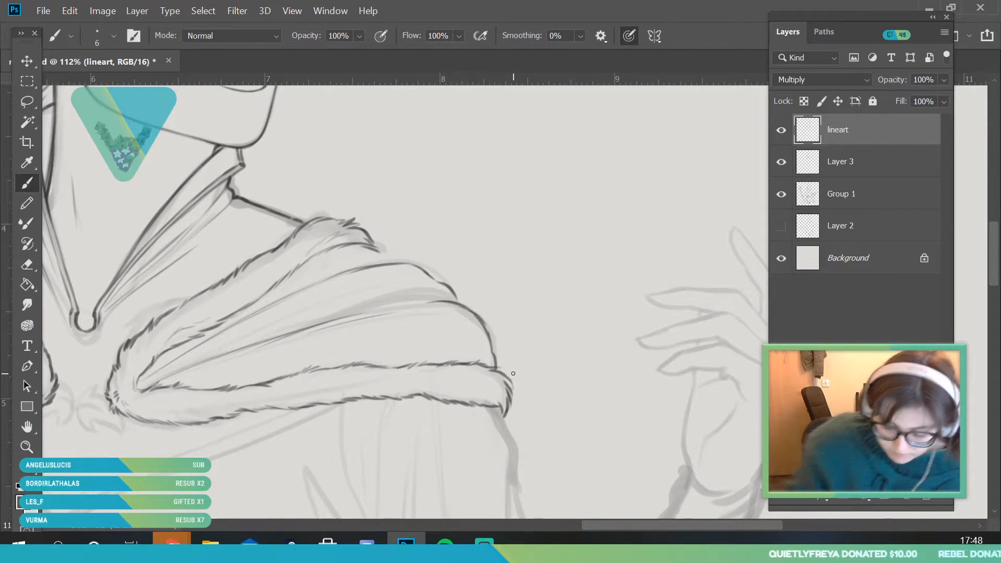
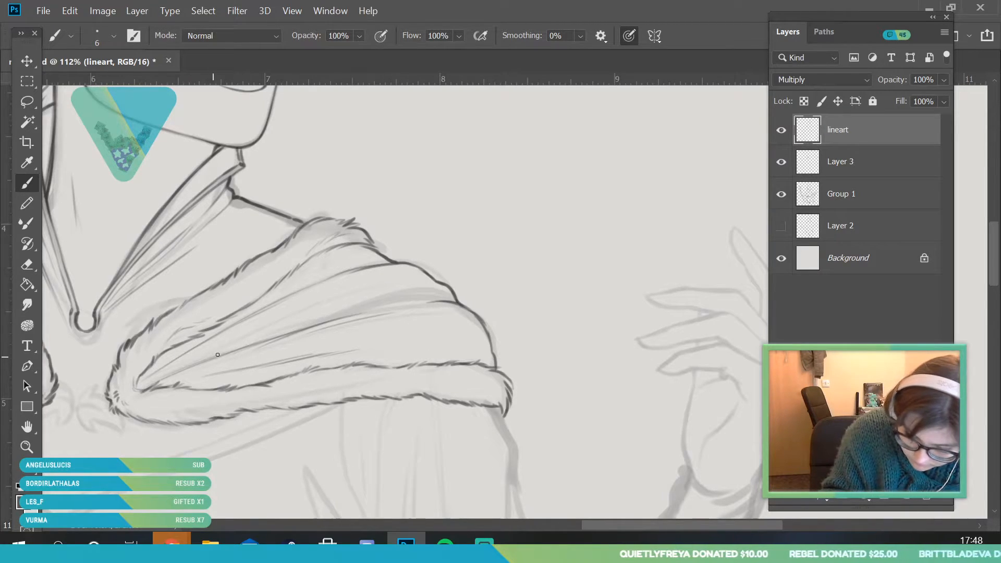
Ink the long middle fold lines of the raised-hand-side cloak out to its outer edge and check them by toggling Group 1's visibility
{"action": "left_click_drag", "start_coordinate": [316, 320], "coordinate": [454, 302]}
{"action": "left_click_drag", "start_coordinate": [274, 338], "coordinate": [437, 303]}
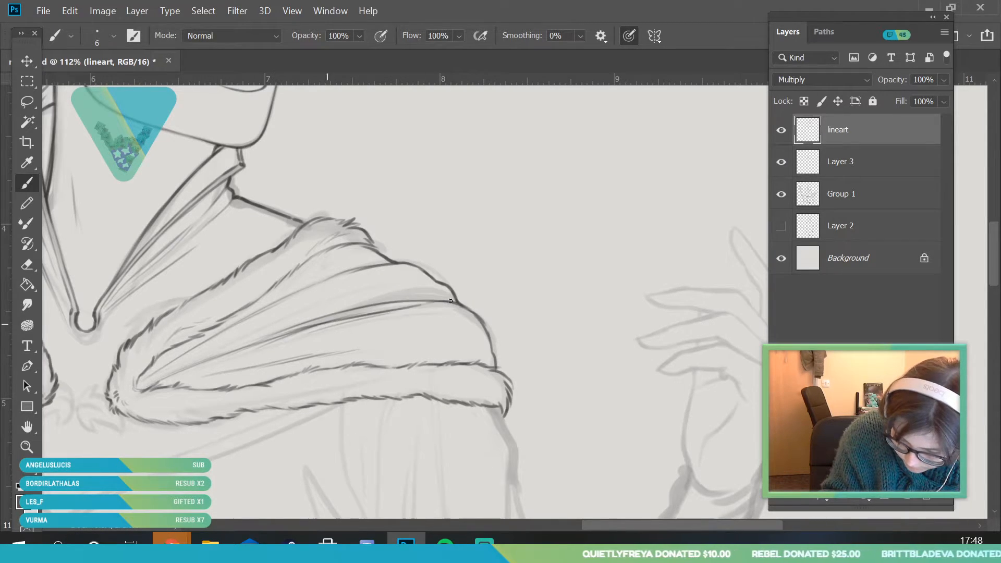
{"action": "left_click", "coordinate": [30, 450]}
{"action": "left_click_drag", "start_coordinate": [313, 299], "coordinate": [246, 450]}
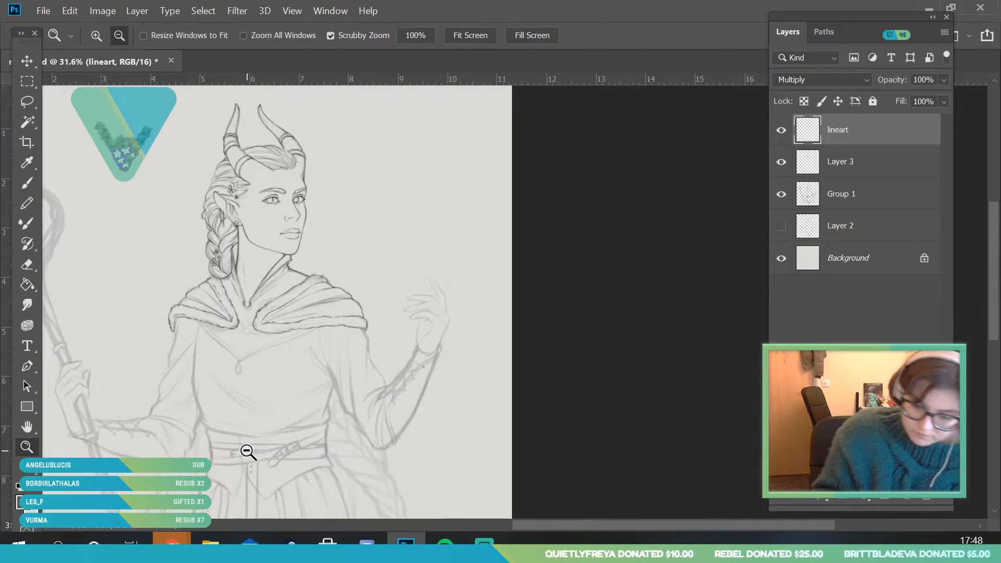
{"action": "left_click", "coordinate": [781, 201]}
{"action": "left_click", "coordinate": [781, 194]}
Set the brush size to 4 px and ink the two small center ovals of the leaf clasp between the fur bands
{"action": "scroll", "coordinate": [292, 386], "scroll_direction": "up", "scroll_amount": 4}
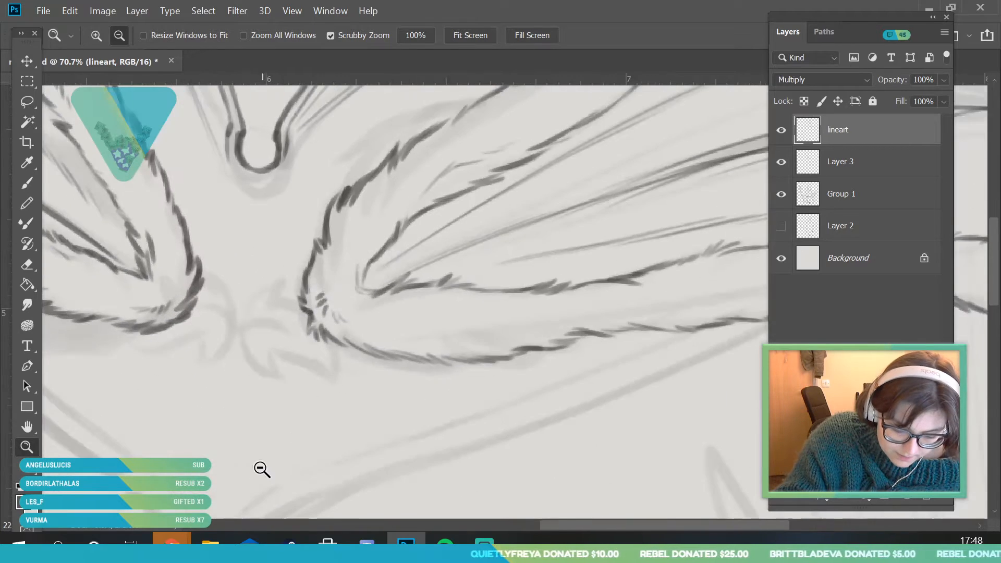
{"action": "scroll", "coordinate": [152, 339], "scroll_direction": "up", "scroll_amount": 2}
{"action": "key", "text": "b"}
{"action": "left_click", "coordinate": [113, 35]}
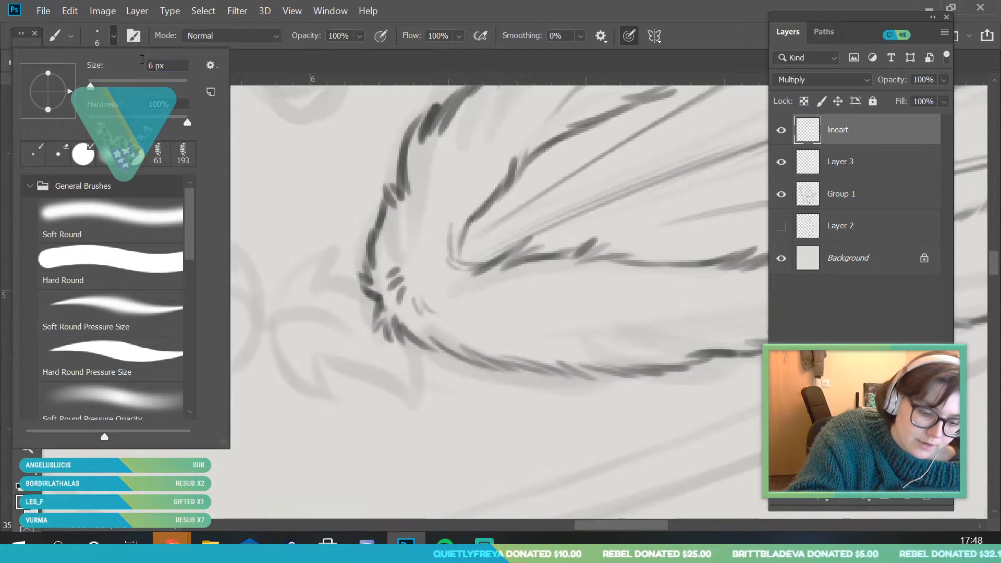
{"action": "type", "text": "4"}
{"action": "key", "text": "Return"}
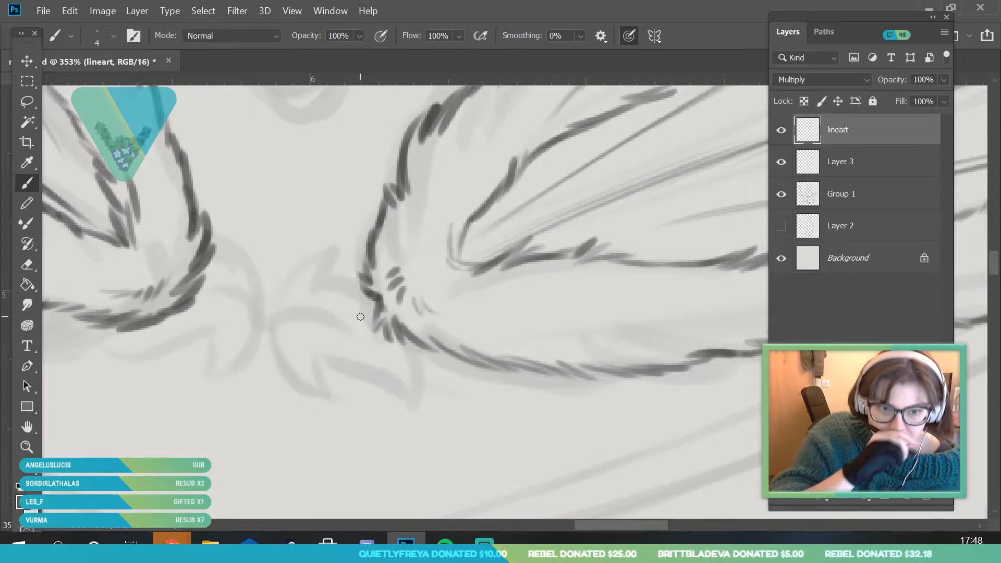
{"action": "left_click", "coordinate": [27, 446]}
{"action": "left_click_drag", "start_coordinate": [276, 345], "coordinate": [183, 348]}
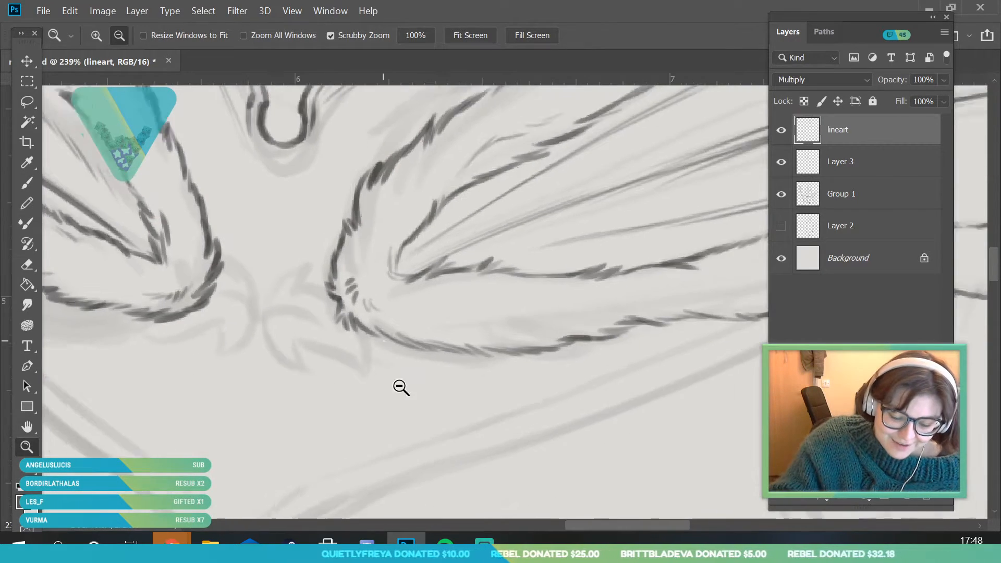
{"action": "left_click_drag", "start_coordinate": [395, 373], "coordinate": [508, 376]}
{"action": "key", "text": "b"}
{"action": "mouse_move", "coordinate": [160, 283]}
{"action": "left_mouse_down"}
{"action": "mouse_move", "coordinate": [177, 300]}
{"action": "mouse_move", "coordinate": [188, 293]}
{"action": "mouse_move", "coordinate": [217, 308]}
{"action": "left_mouse_up"}
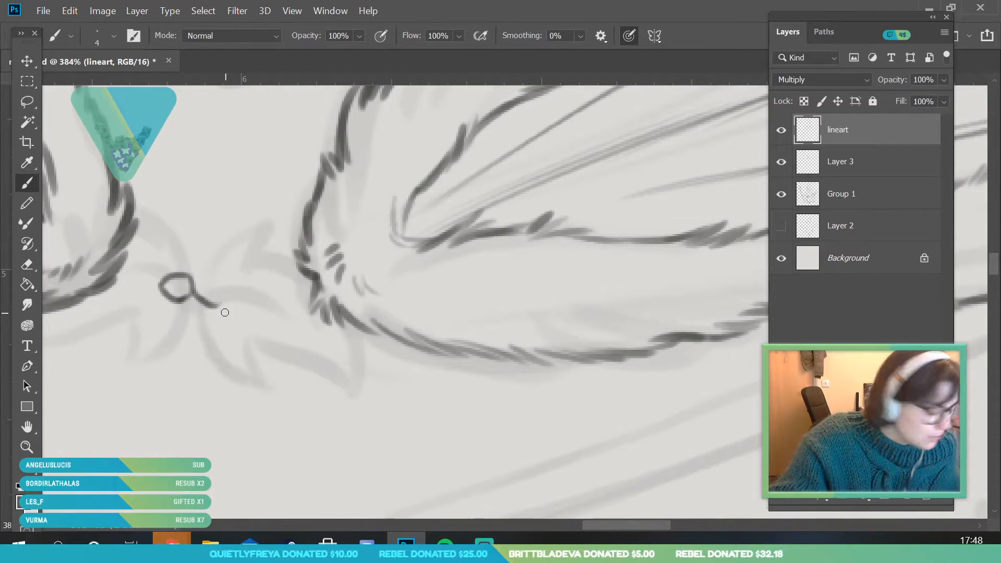
{"action": "left_click_drag", "start_coordinate": [195, 289], "coordinate": [224, 287]}
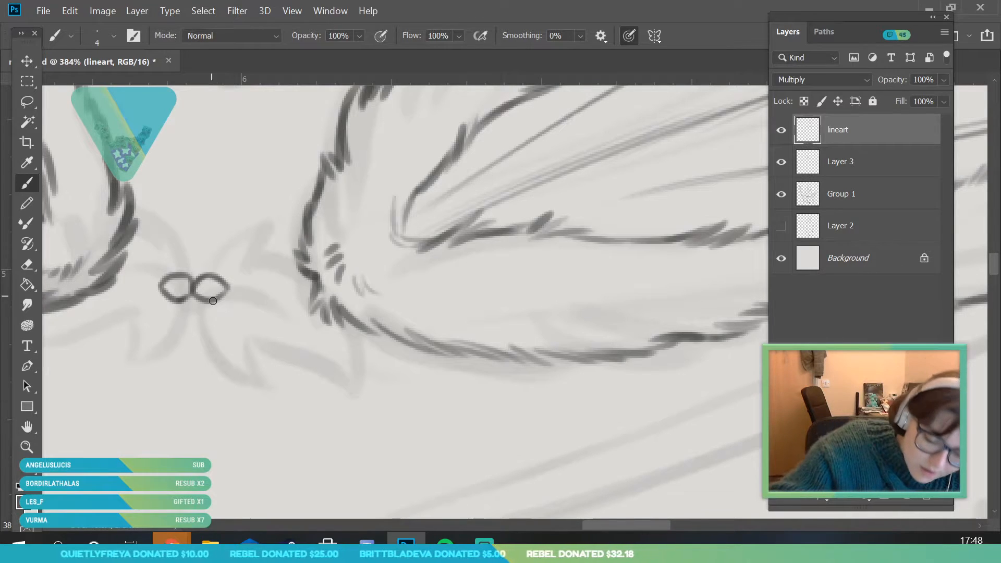
Ink the pointed leaf outlines on the raised-hand side of the clasp, with a dividing line running from the center to the fur
{"action": "mouse_move", "coordinate": [195, 301]}
{"action": "left_mouse_down"}
{"action": "mouse_move", "coordinate": [244, 378]}
{"action": "mouse_move", "coordinate": [255, 339]}
{"action": "left_mouse_up"}
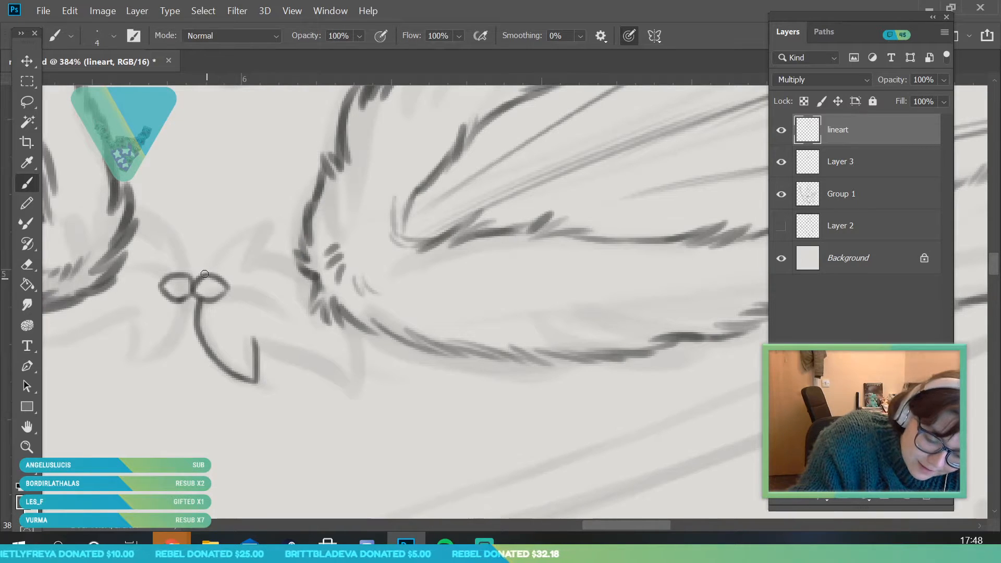
{"action": "mouse_move", "coordinate": [201, 272]}
{"action": "left_mouse_down"}
{"action": "mouse_move", "coordinate": [247, 235]}
{"action": "mouse_move", "coordinate": [233, 236]}
{"action": "mouse_move", "coordinate": [279, 216]}
{"action": "mouse_move", "coordinate": [275, 241]}
{"action": "left_mouse_up"}
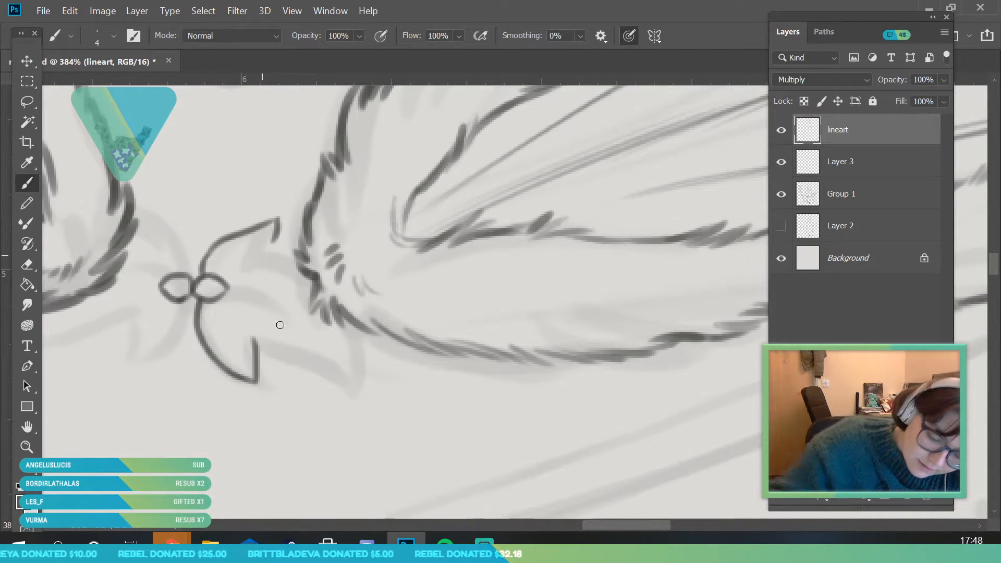
{"action": "left_click_drag", "start_coordinate": [254, 337], "coordinate": [365, 366]}
{"action": "mouse_move", "coordinate": [278, 230]}
{"action": "left_mouse_down"}
{"action": "mouse_move", "coordinate": [264, 256]}
{"action": "mouse_move", "coordinate": [308, 269]}
{"action": "left_mouse_up"}
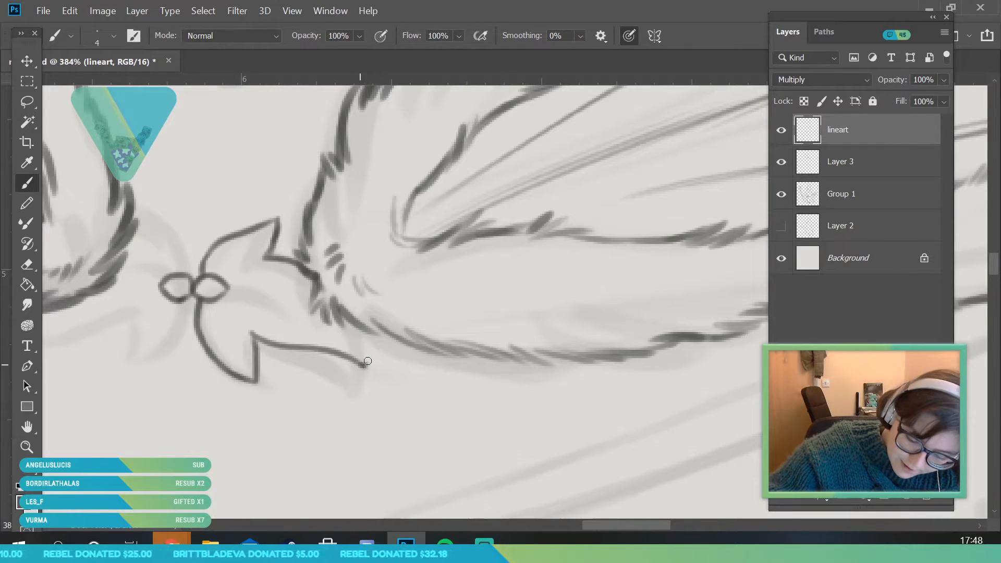
{"action": "left_click_drag", "start_coordinate": [330, 313], "coordinate": [368, 360]}
{"action": "mouse_move", "coordinate": [225, 290]}
{"action": "left_mouse_down"}
{"action": "mouse_move", "coordinate": [300, 301]}
{"action": "mouse_move", "coordinate": [328, 319]}
{"action": "left_mouse_up"}
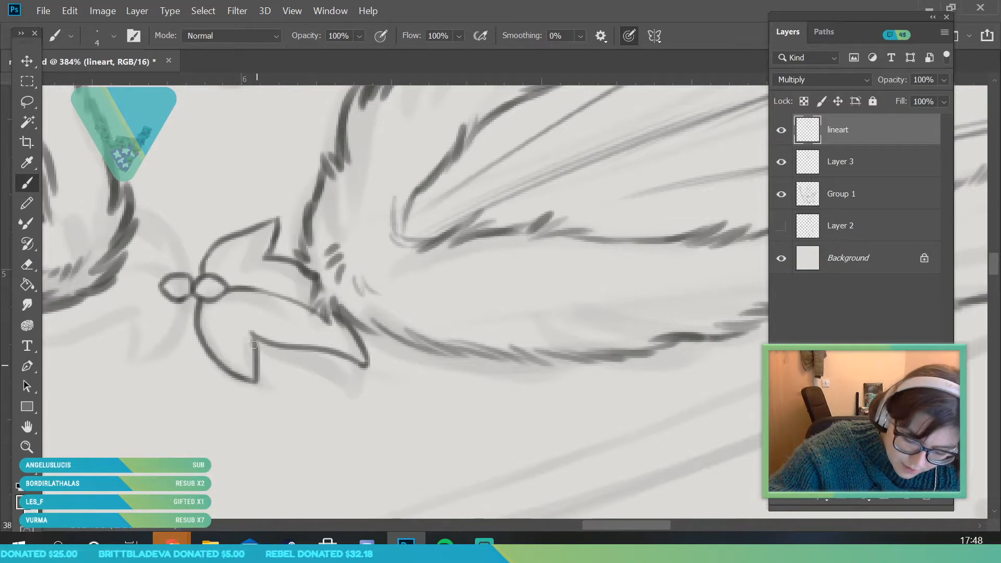
Add small inner ovals to the clasp leaves and ink the matching leaf outlines on the braid side up to the fur band
{"action": "scroll", "coordinate": [672, 527], "scroll_direction": "left", "scroll_amount": 3}
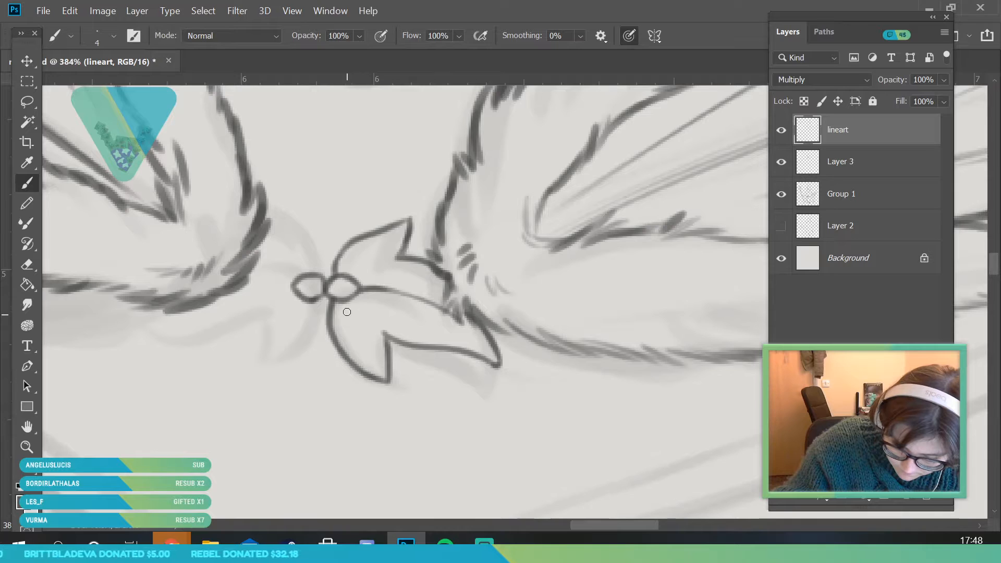
{"action": "left_click_drag", "start_coordinate": [344, 307], "coordinate": [368, 339]}
{"action": "left_click_drag", "start_coordinate": [351, 271], "coordinate": [378, 254]}
{"action": "mouse_move", "coordinate": [320, 308]}
{"action": "left_mouse_down"}
{"action": "mouse_move", "coordinate": [284, 358]}
{"action": "mouse_move", "coordinate": [263, 317]}
{"action": "mouse_move", "coordinate": [212, 335]}
{"action": "mouse_move", "coordinate": [152, 311]}
{"action": "left_mouse_up"}
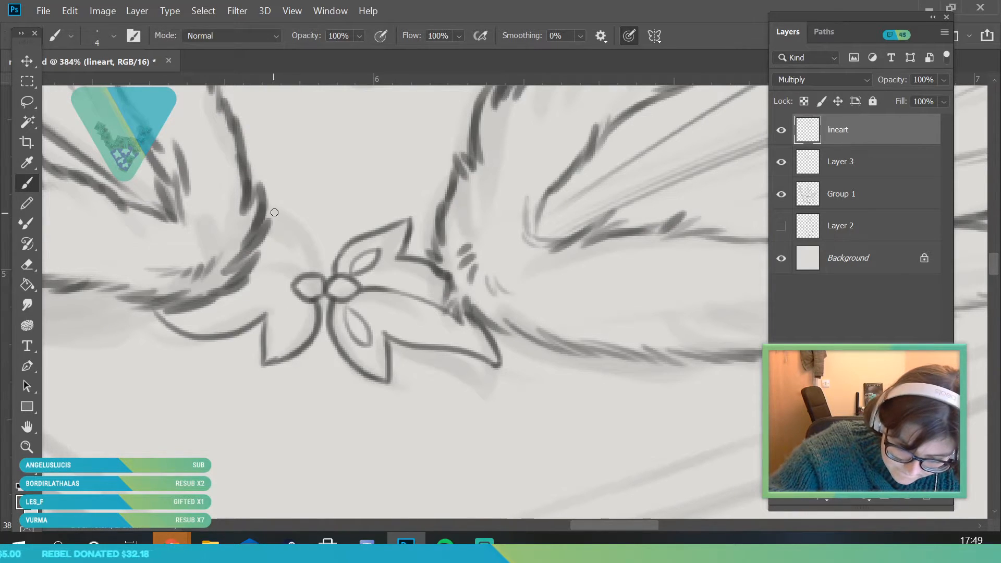
{"action": "left_click_drag", "start_coordinate": [267, 210], "coordinate": [321, 261]}
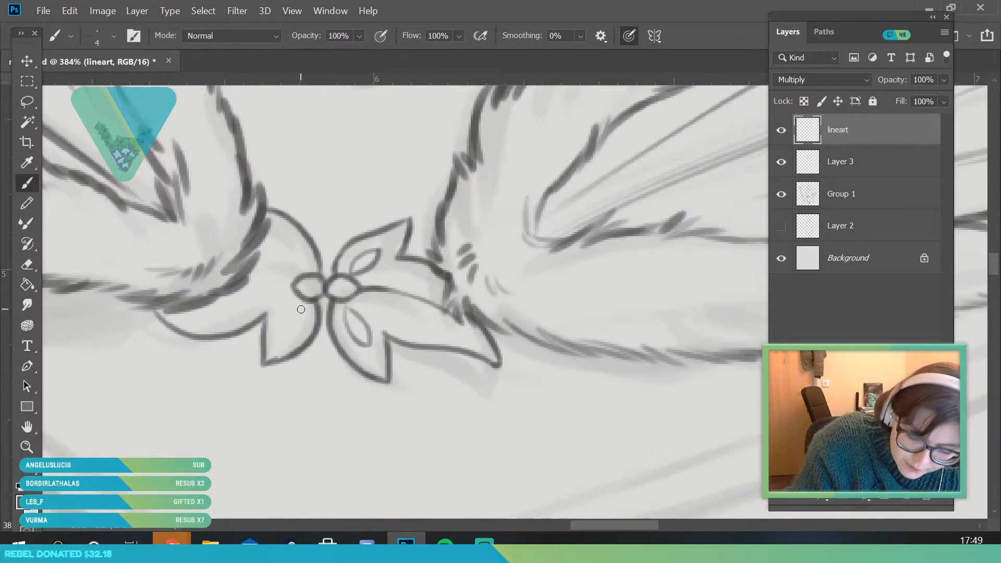
{"action": "mouse_move", "coordinate": [303, 307]}
{"action": "left_mouse_down"}
{"action": "mouse_move", "coordinate": [244, 276]}
{"action": "mouse_move", "coordinate": [276, 240]}
{"action": "mouse_move", "coordinate": [305, 272]}
{"action": "left_mouse_up"}
{"action": "key", "text": "z"}
{"action": "left_click_drag", "start_coordinate": [246, 289], "coordinate": [360, 413]}
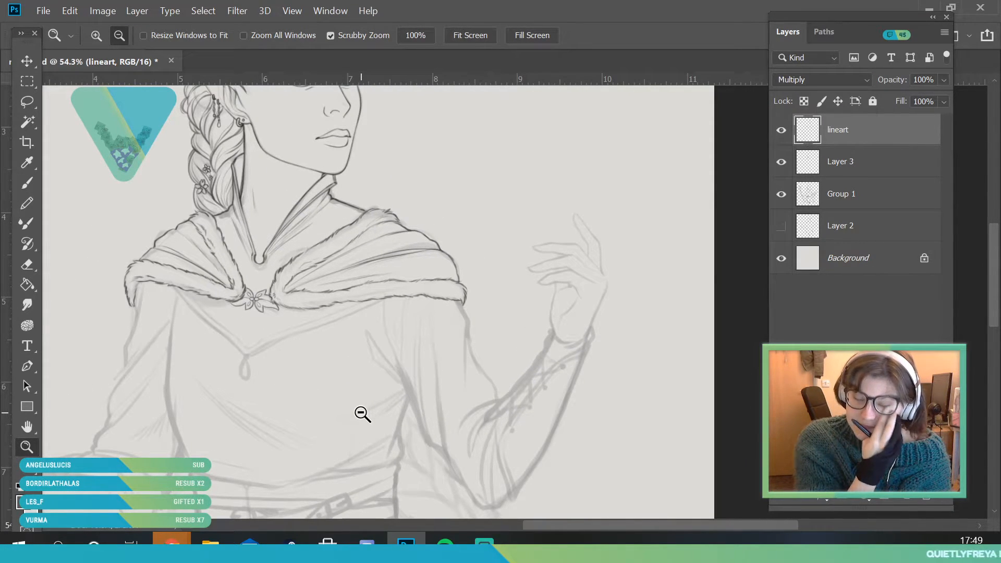
Set the brush size to 8 px and ink the lower edge of the V-shaped neckline between the two fur bands
{"action": "left_click_drag", "start_coordinate": [247, 331], "coordinate": [274, 427]}
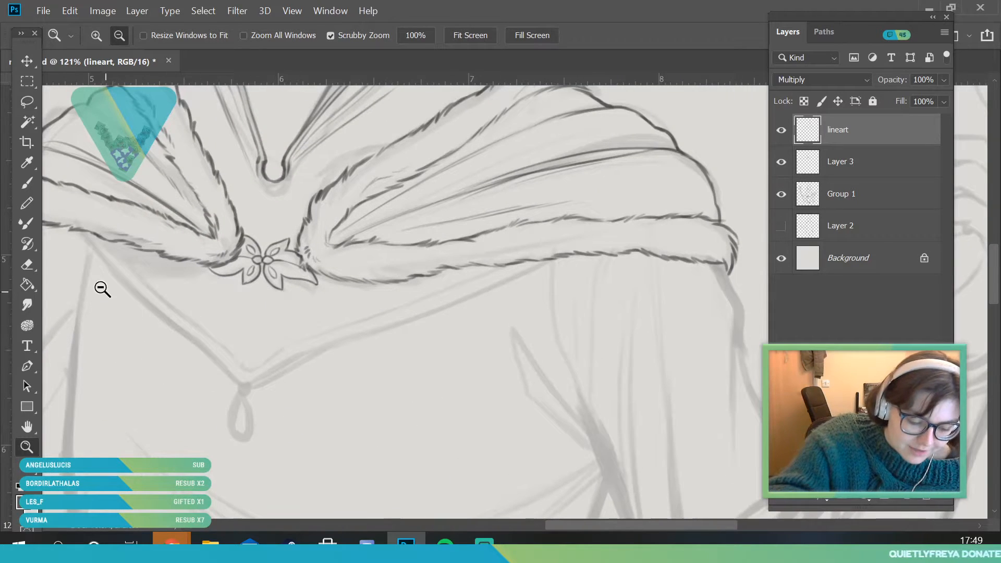
{"action": "left_click_drag", "start_coordinate": [107, 293], "coordinate": [120, 296]}
{"action": "left_click", "coordinate": [29, 184]}
{"action": "left_click", "coordinate": [112, 37]}
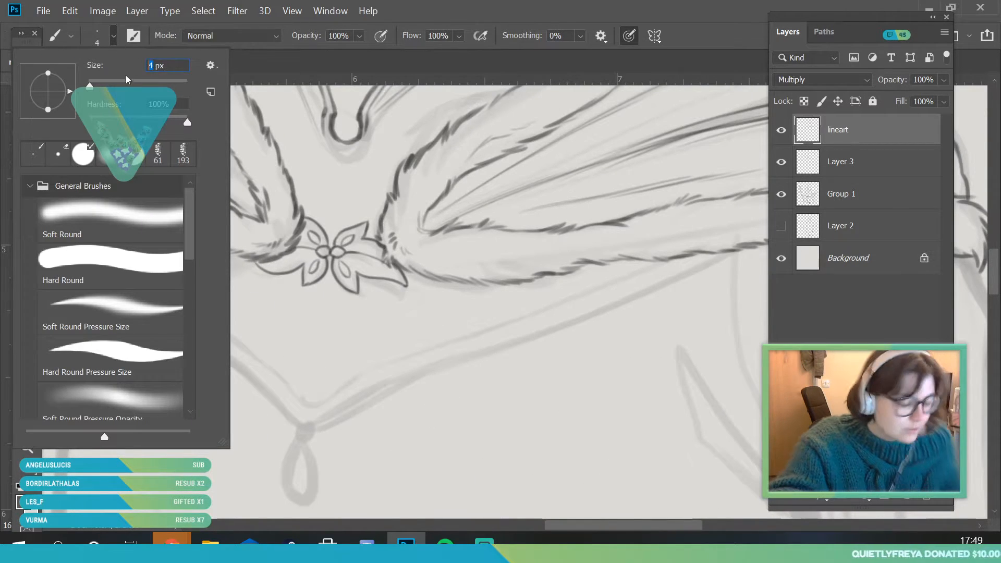
{"action": "type", "text": "8"}
{"action": "key", "text": "Return"}
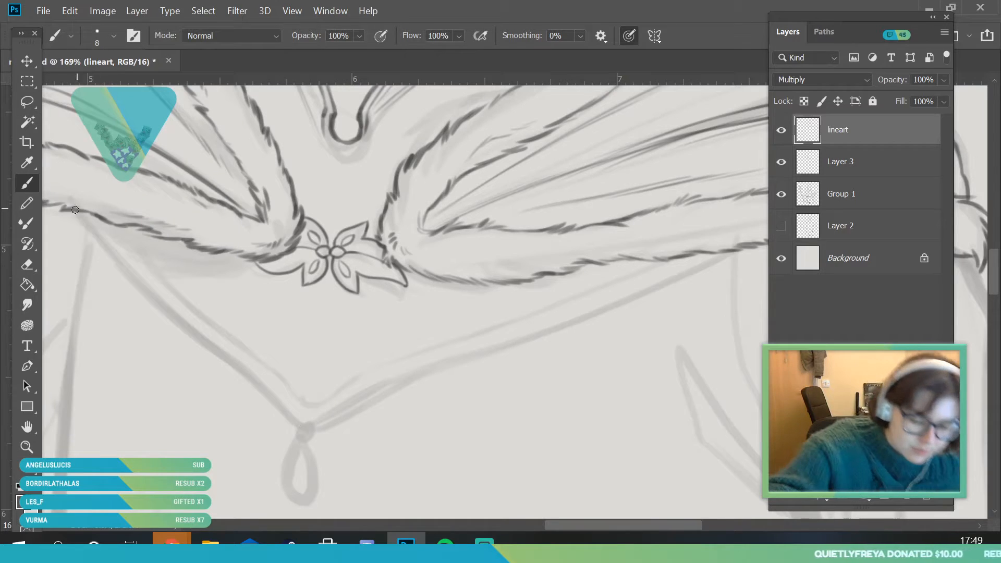
{"action": "mouse_move", "coordinate": [76, 211]}
{"action": "left_mouse_down"}
{"action": "mouse_move", "coordinate": [198, 333]}
{"action": "mouse_move", "coordinate": [170, 316]}
{"action": "mouse_move", "coordinate": [253, 384]}
{"action": "left_mouse_up"}
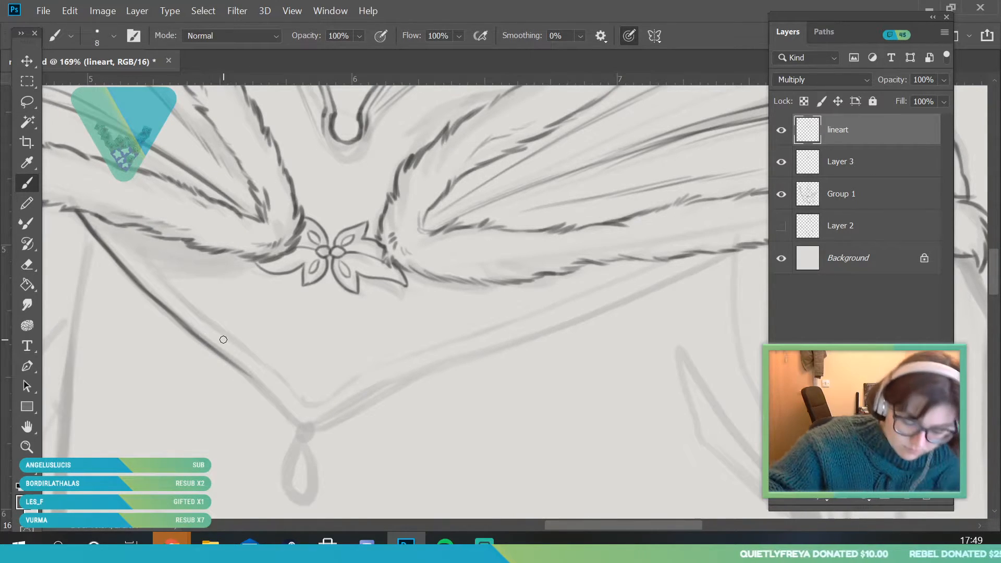
{"action": "key", "text": "ctrl+z"}
{"action": "left_click_drag", "start_coordinate": [128, 274], "coordinate": [216, 353]}
{"action": "mouse_move", "coordinate": [278, 406]}
{"action": "left_mouse_down"}
{"action": "mouse_move", "coordinate": [307, 429]}
{"action": "mouse_move", "coordinate": [328, 421]}
{"action": "mouse_move", "coordinate": [316, 431]}
{"action": "mouse_move", "coordinate": [440, 366]}
{"action": "left_mouse_up"}
{"action": "left_click_drag", "start_coordinate": [570, 524], "coordinate": [609, 524]}
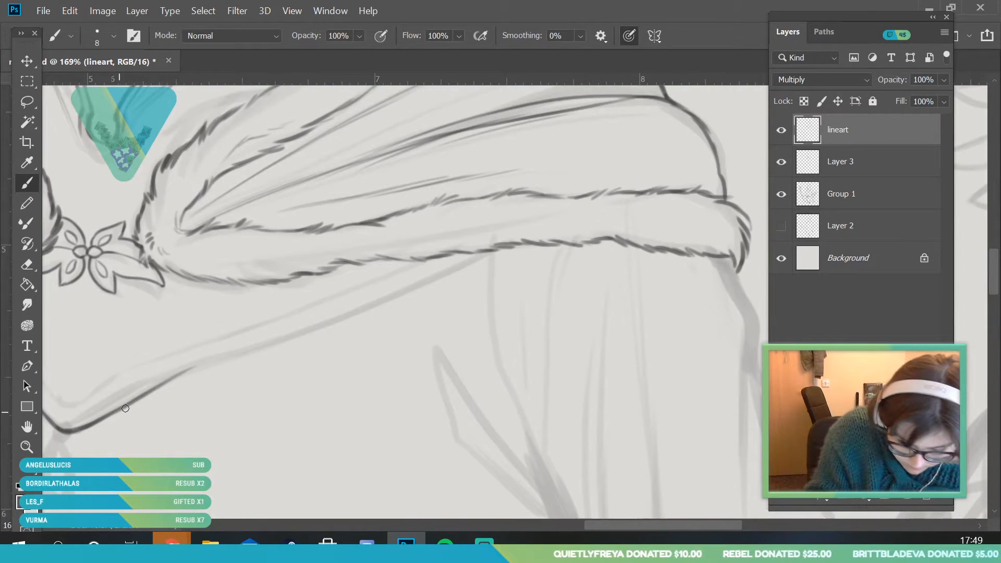
{"action": "mouse_move", "coordinate": [153, 394]}
{"action": "left_mouse_down"}
{"action": "mouse_move", "coordinate": [422, 287]}
{"action": "mouse_move", "coordinate": [485, 252]}
{"action": "left_mouse_up"}
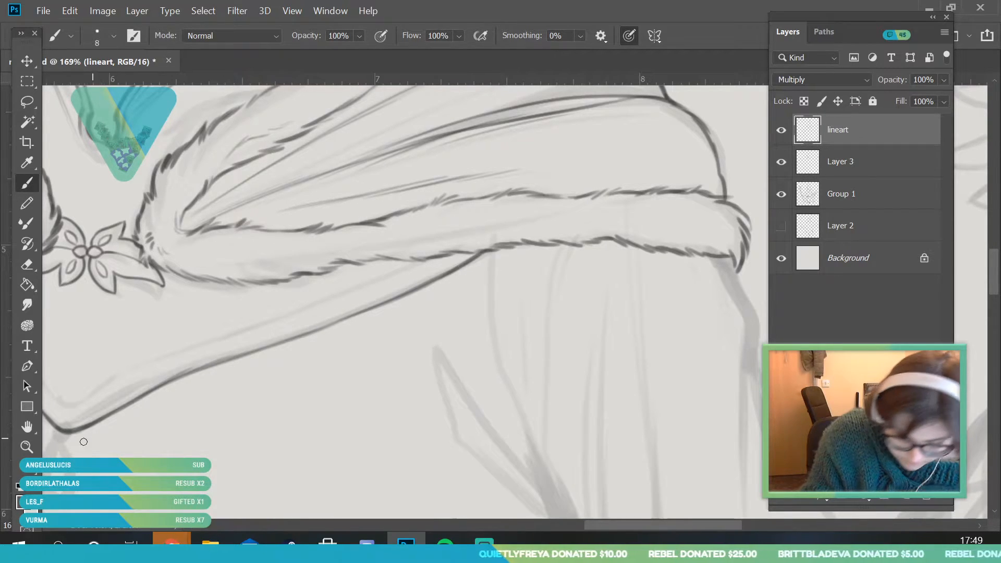
Ink the upper edge of the neckline trim parallel to its lower edge, through the V point to the raised-hand-side fur band
{"action": "key", "text": "z"}
{"action": "mouse_move", "coordinate": [250, 335]}
{"action": "left_mouse_down"}
{"action": "mouse_move", "coordinate": [163, 340]}
{"action": "mouse_move", "coordinate": [198, 385]}
{"action": "mouse_move", "coordinate": [212, 385]}
{"action": "left_mouse_up"}
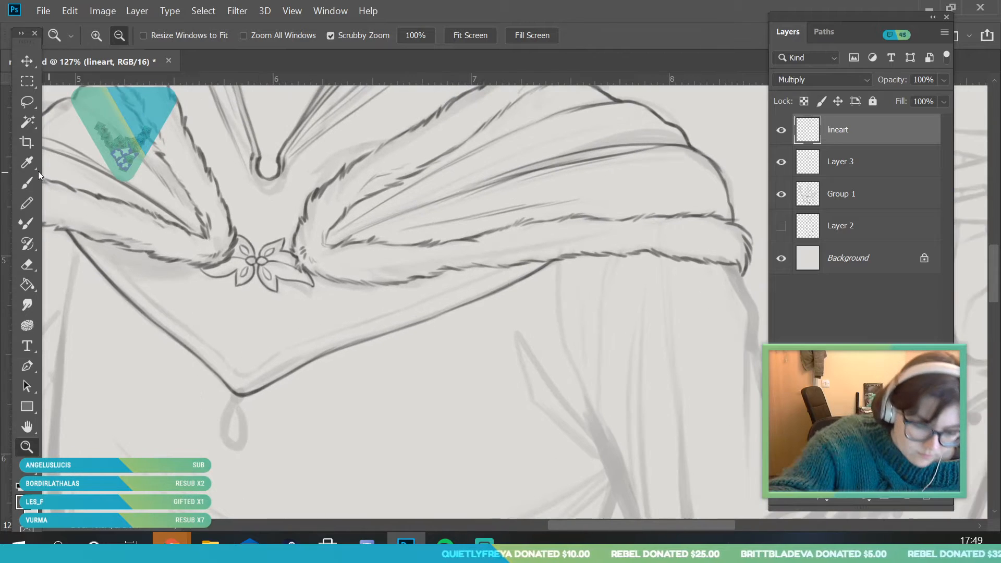
{"action": "left_click", "coordinate": [28, 184]}
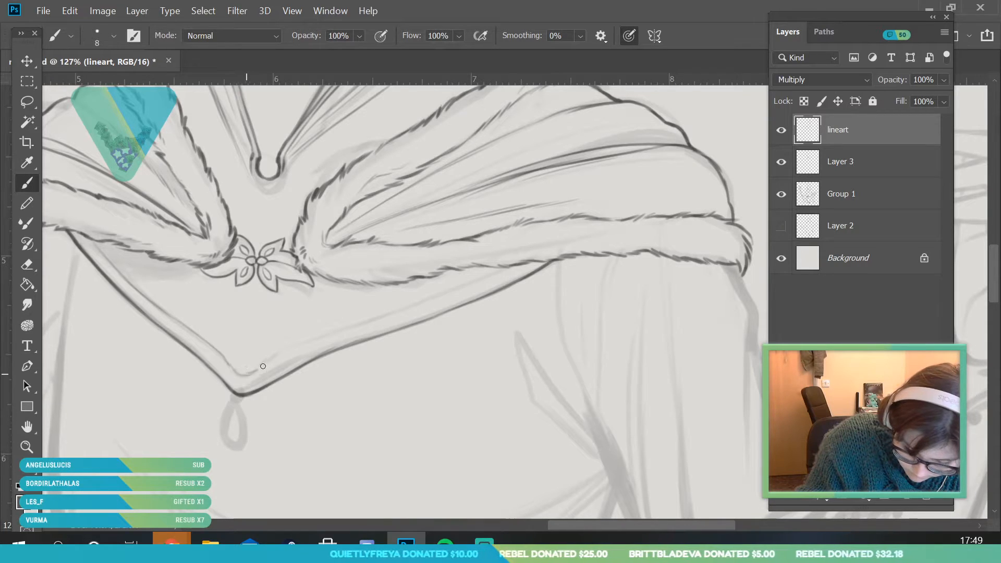
{"action": "key", "text": "ctrl"}
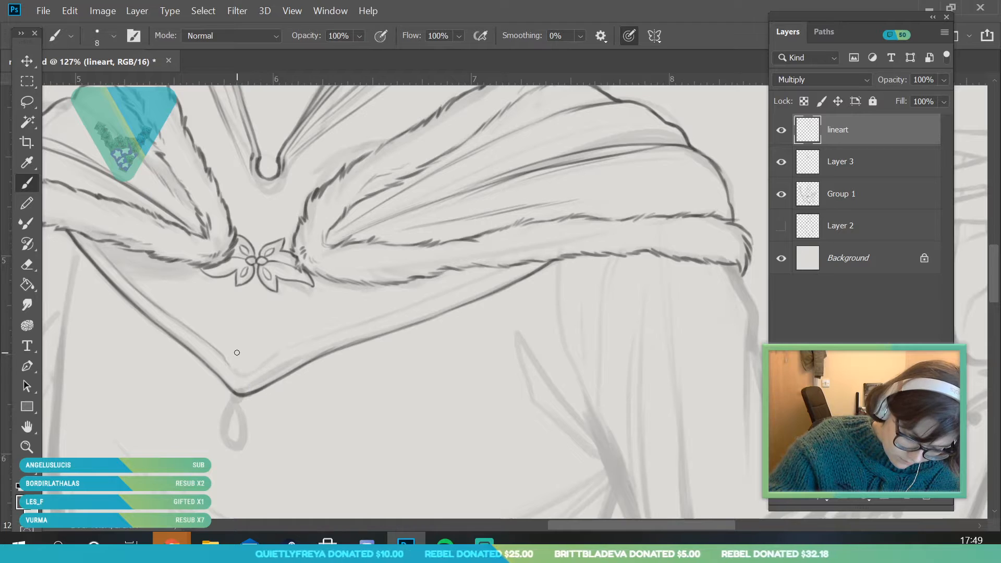
{"action": "mouse_move", "coordinate": [227, 359]}
{"action": "left_mouse_down"}
{"action": "mouse_move", "coordinate": [237, 375]}
{"action": "mouse_move", "coordinate": [504, 268]}
{"action": "left_mouse_up"}
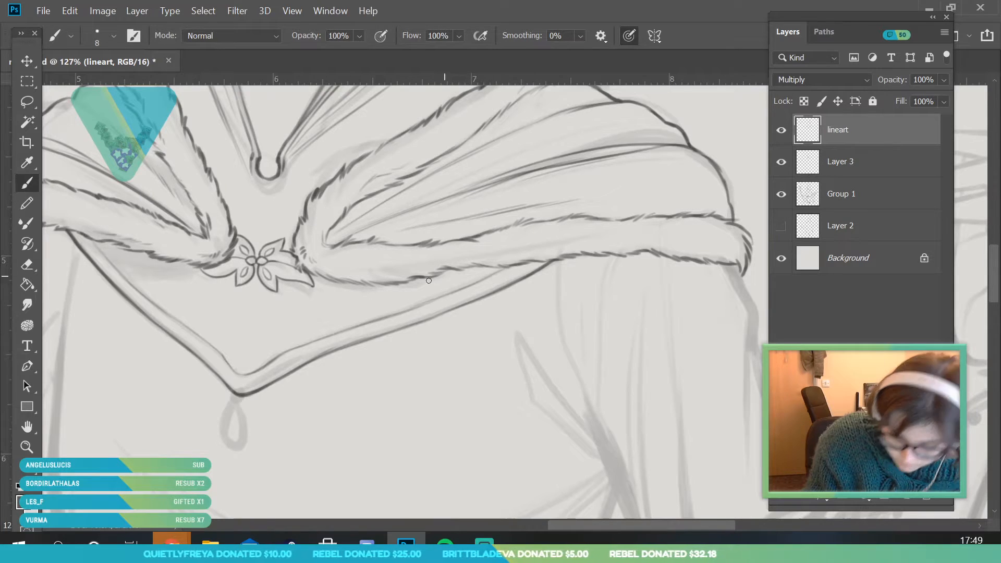
Set the brush size to 6 px and ink the small ring and teardrop pendant hanging from the neckline's point
{"action": "key", "text": "z"}
{"action": "left_click_drag", "start_coordinate": [270, 351], "coordinate": [222, 438]}
{"action": "left_click_drag", "start_coordinate": [272, 382], "coordinate": [334, 385]}
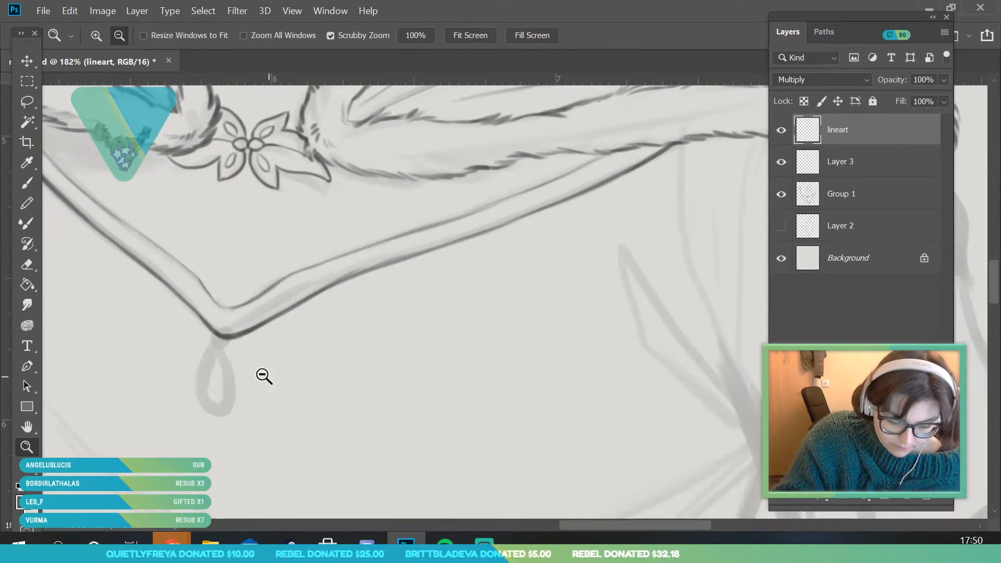
{"action": "left_click_drag", "start_coordinate": [204, 387], "coordinate": [250, 387]}
{"action": "key", "text": "b"}
{"action": "left_click", "coordinate": [114, 35]}
{"action": "left_click_drag", "start_coordinate": [94, 89], "coordinate": [89, 88]}
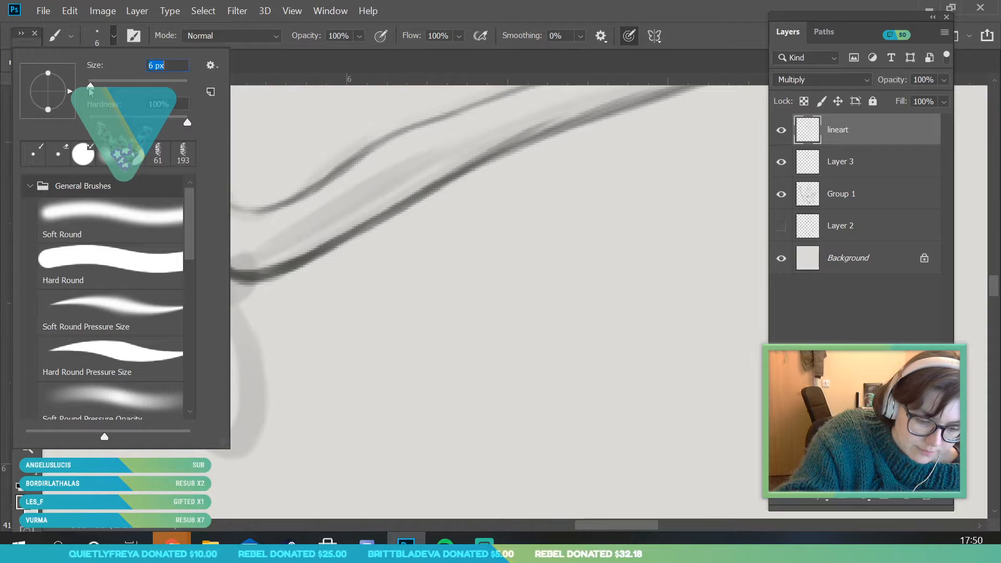
{"action": "left_click", "coordinate": [250, 284]}
{"action": "mouse_move", "coordinate": [243, 283]}
{"action": "left_mouse_down"}
{"action": "mouse_move", "coordinate": [238, 313]}
{"action": "mouse_move", "coordinate": [221, 292]}
{"action": "mouse_move", "coordinate": [249, 303]}
{"action": "mouse_move", "coordinate": [252, 328]}
{"action": "mouse_move", "coordinate": [205, 396]}
{"action": "mouse_move", "coordinate": [213, 448]}
{"action": "mouse_move", "coordinate": [243, 462]}
{"action": "left_mouse_up"}
{"action": "mouse_move", "coordinate": [243, 312]}
{"action": "left_mouse_down"}
{"action": "mouse_move", "coordinate": [269, 442]}
{"action": "mouse_move", "coordinate": [246, 458]}
{"action": "left_mouse_up"}
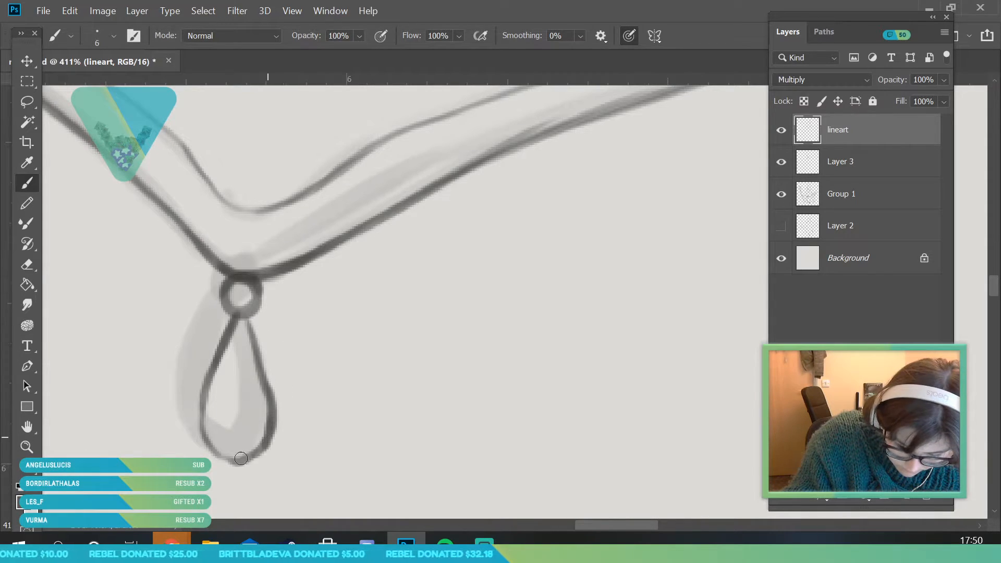
{"action": "mouse_move", "coordinate": [243, 319]}
{"action": "left_mouse_down"}
{"action": "mouse_move", "coordinate": [272, 412]}
{"action": "mouse_move", "coordinate": [237, 461]}
{"action": "left_mouse_up"}
Clean up the inside of the teardrop pendant with the Eraser and check the whole figure by toggling Group 1's visibility
{"action": "key", "text": "e"}
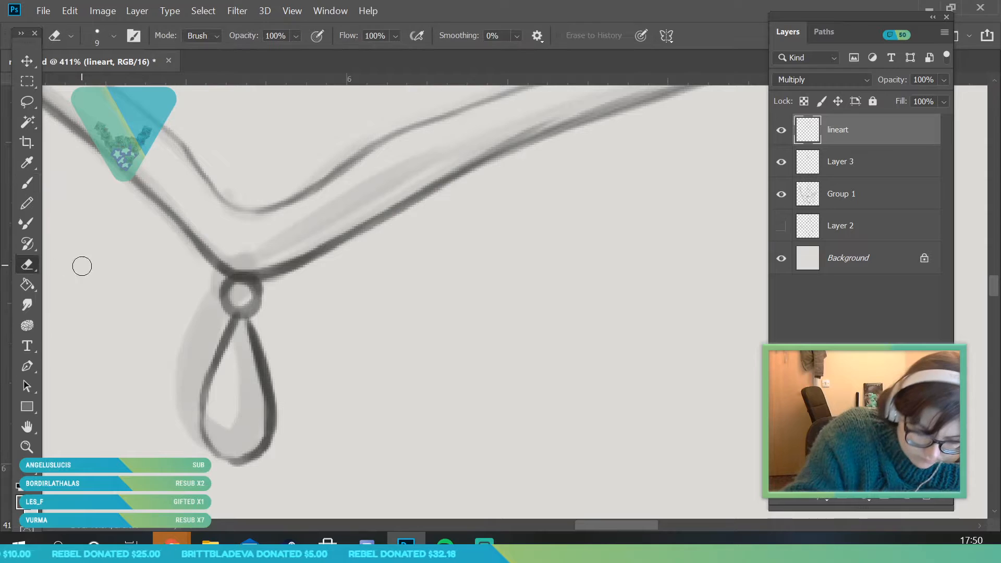
{"action": "mouse_move", "coordinate": [242, 334]}
{"action": "left_mouse_down"}
{"action": "mouse_move", "coordinate": [259, 404]}
{"action": "mouse_move", "coordinate": [253, 440]}
{"action": "left_mouse_up"}
{"action": "left_click", "coordinate": [33, 448]}
{"action": "left_click_drag", "start_coordinate": [223, 348], "coordinate": [204, 438]}
{"action": "left_click", "coordinate": [783, 198]}
{"action": "left_click", "coordinate": [781, 195]}
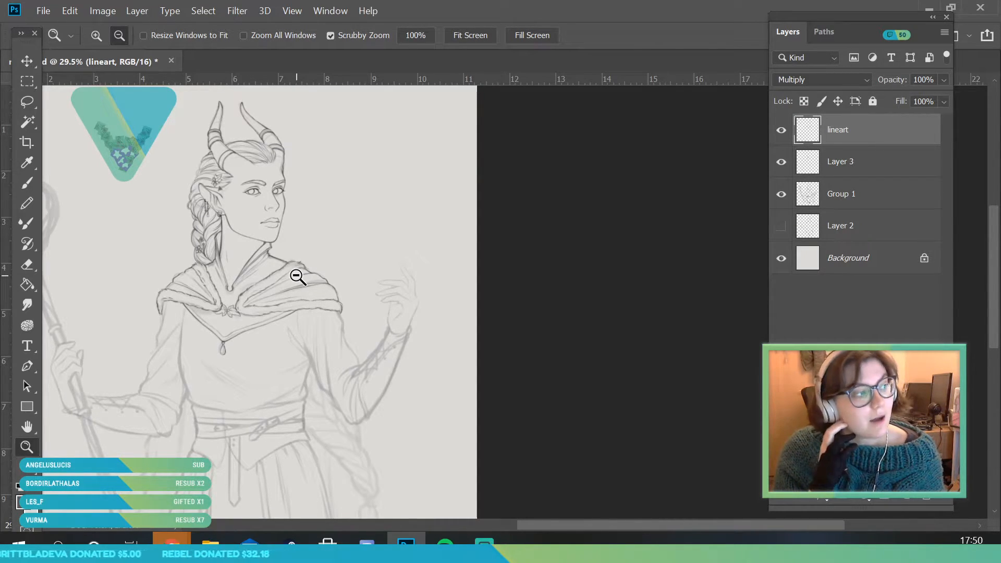
Set the brush size to 8 px and ink the bodice's braid-side outline between the waist and the fur band
{"action": "left_click_drag", "start_coordinate": [223, 359], "coordinate": [310, 443]}
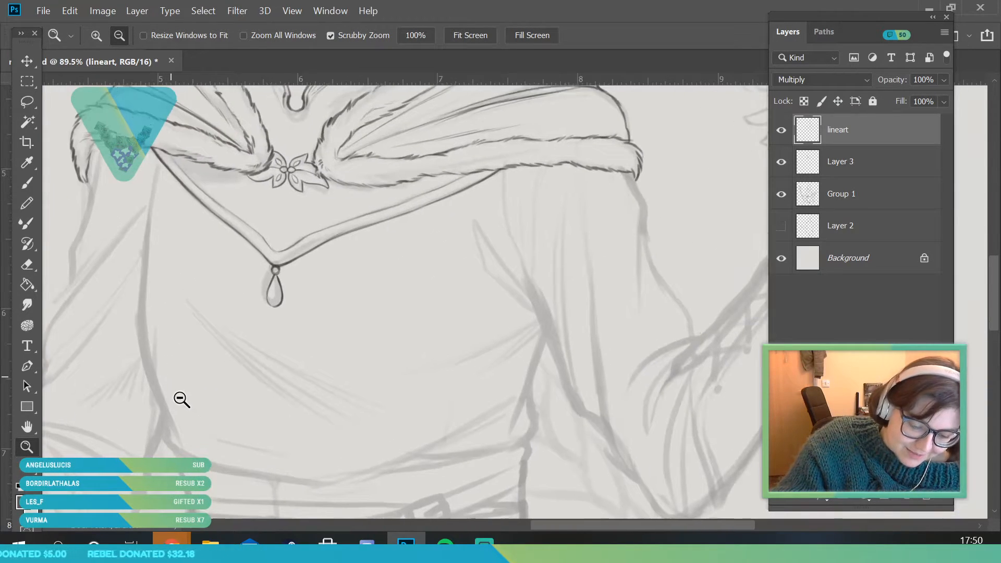
{"action": "key", "text": "b"}
{"action": "left_click", "coordinate": [114, 36]}
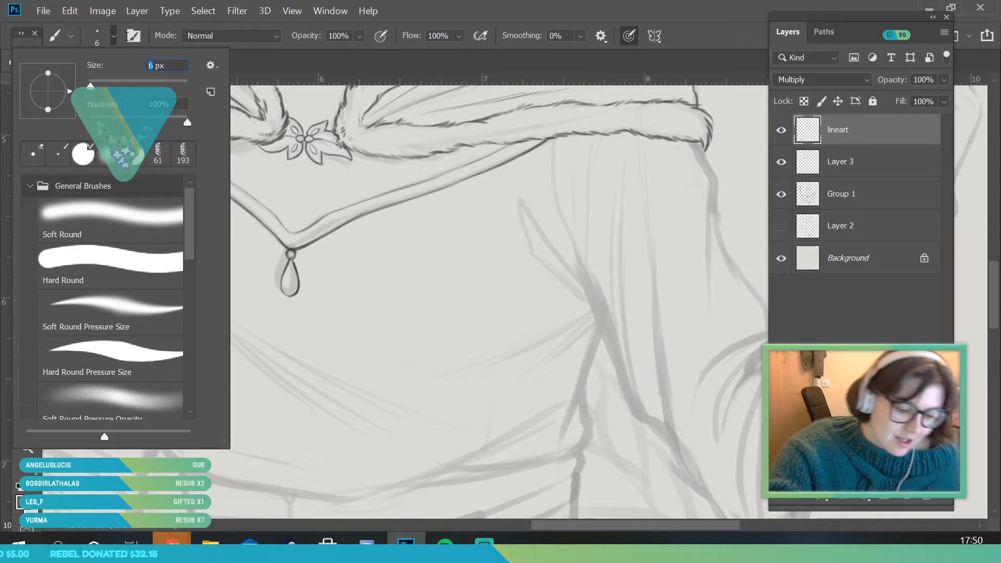
{"action": "type", "text": "8"}
{"action": "key", "text": "Return"}
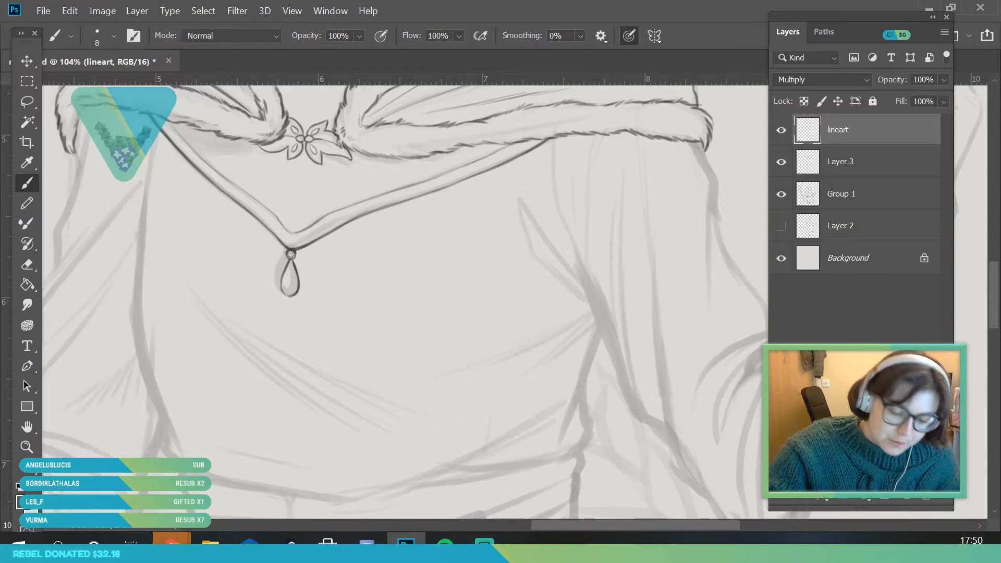
{"action": "mouse_move", "coordinate": [168, 416]}
{"action": "left_mouse_down"}
{"action": "mouse_move", "coordinate": [177, 447]}
{"action": "mouse_move", "coordinate": [148, 358]}
{"action": "left_mouse_up"}
{"action": "mouse_move", "coordinate": [156, 396]}
{"action": "left_mouse_down"}
{"action": "mouse_move", "coordinate": [140, 339]}
{"action": "mouse_move", "coordinate": [143, 275]}
{"action": "left_mouse_up"}
{"action": "left_click_drag", "start_coordinate": [137, 348], "coordinate": [157, 120]}
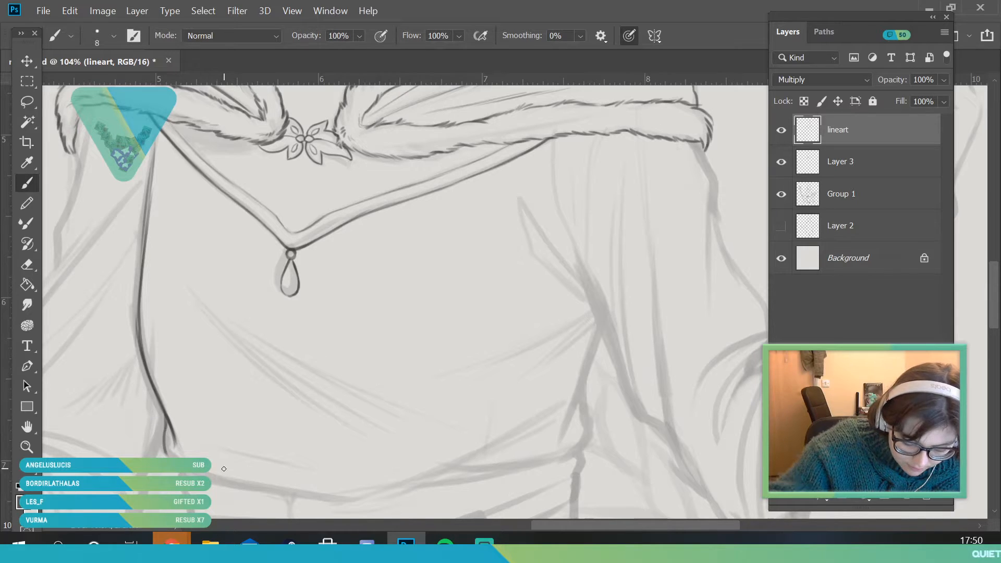
Ink the bodice's gathered lower edge with its crease and the raised-hand-side outline from the waist to the underarm
{"action": "mouse_move", "coordinate": [191, 474]}
{"action": "left_mouse_down"}
{"action": "mouse_move", "coordinate": [368, 500]}
{"action": "mouse_move", "coordinate": [524, 433]}
{"action": "mouse_move", "coordinate": [385, 486]}
{"action": "mouse_move", "coordinate": [560, 461]}
{"action": "left_mouse_up"}
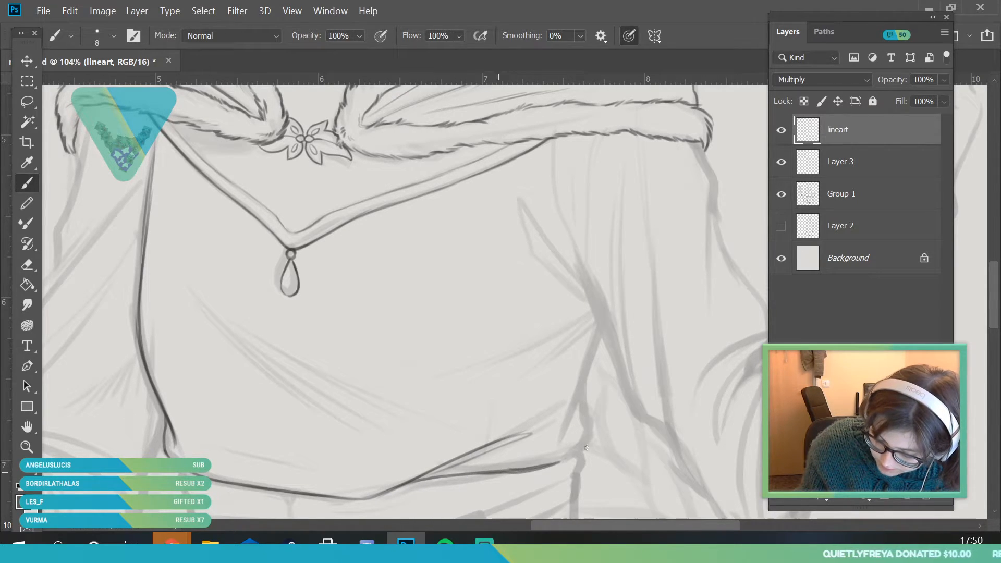
{"action": "left_click_drag", "start_coordinate": [599, 329], "coordinate": [571, 429]}
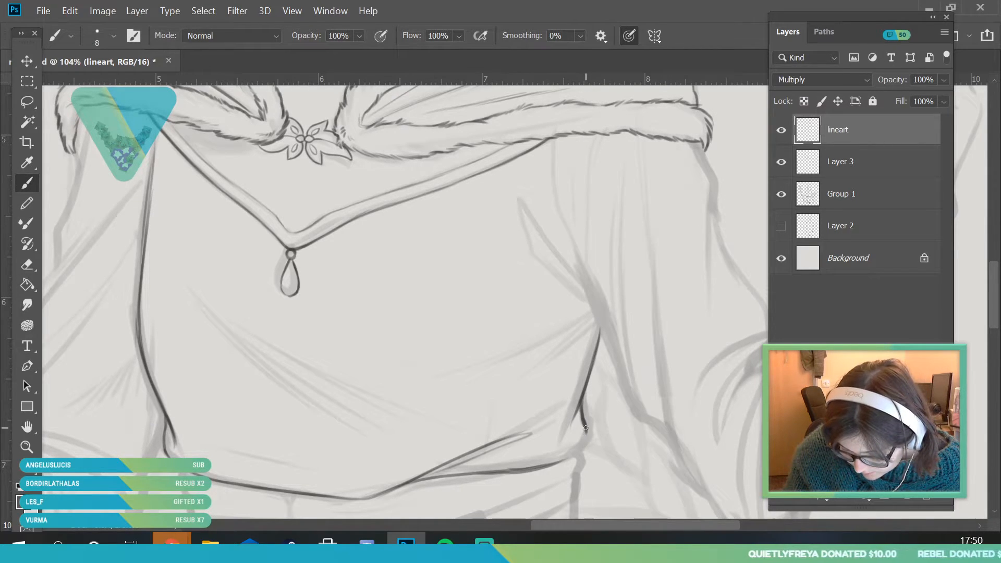
{"action": "mouse_move", "coordinate": [214, 453]}
{"action": "left_mouse_down"}
{"action": "mouse_move", "coordinate": [293, 471]}
{"action": "mouse_move", "coordinate": [365, 471]}
{"action": "left_mouse_up"}
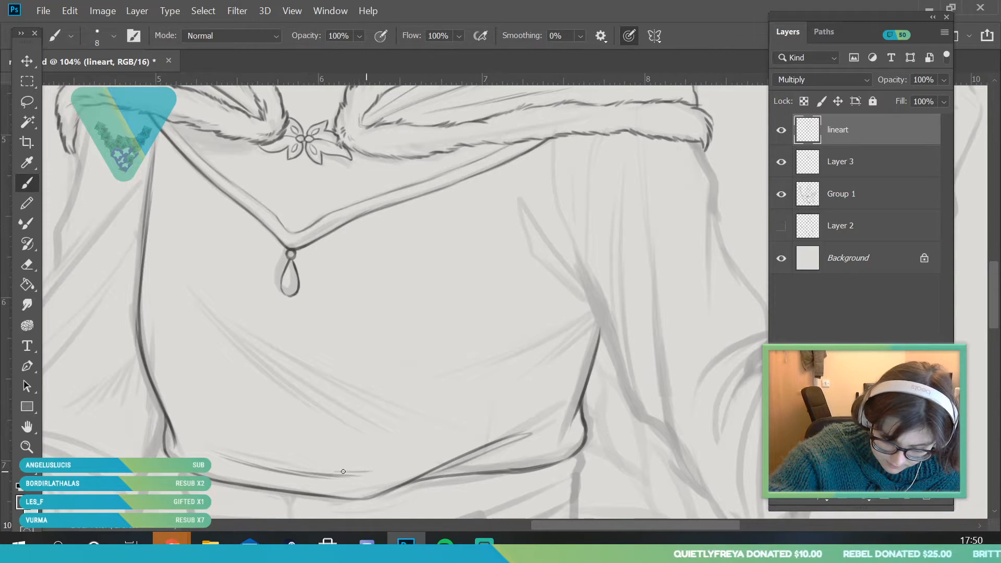
Ink the fabric folds across the bodice and at the raised-hand-side underarm, checking the line art with Group 1 hidden
{"action": "mouse_move", "coordinate": [209, 308]}
{"action": "left_mouse_down"}
{"action": "mouse_move", "coordinate": [321, 398]}
{"action": "mouse_move", "coordinate": [369, 422]}
{"action": "left_mouse_up"}
{"action": "left_click_drag", "start_coordinate": [254, 330], "coordinate": [432, 420]}
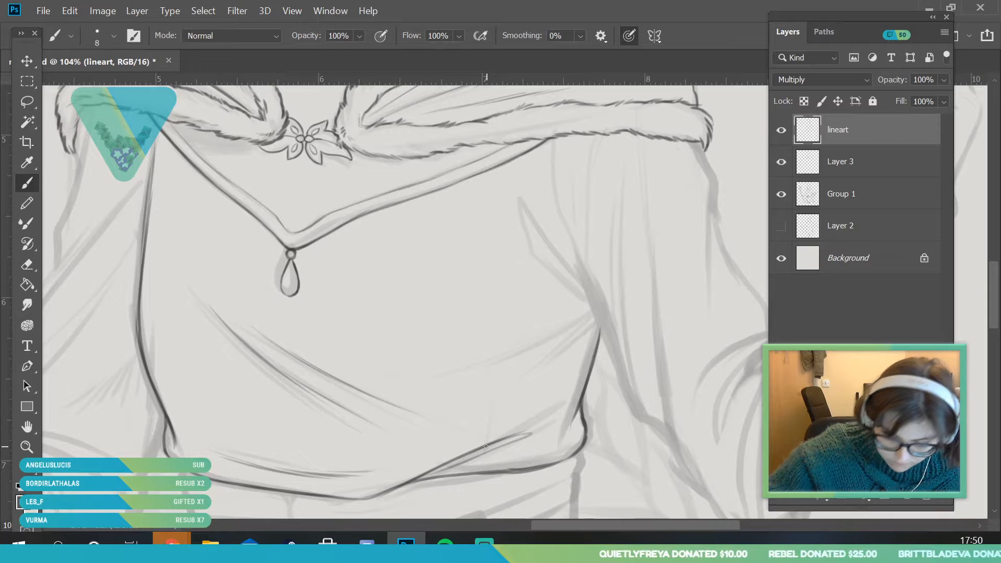
{"action": "left_click_drag", "start_coordinate": [598, 323], "coordinate": [534, 376]}
{"action": "left_click_drag", "start_coordinate": [596, 313], "coordinate": [511, 356]}
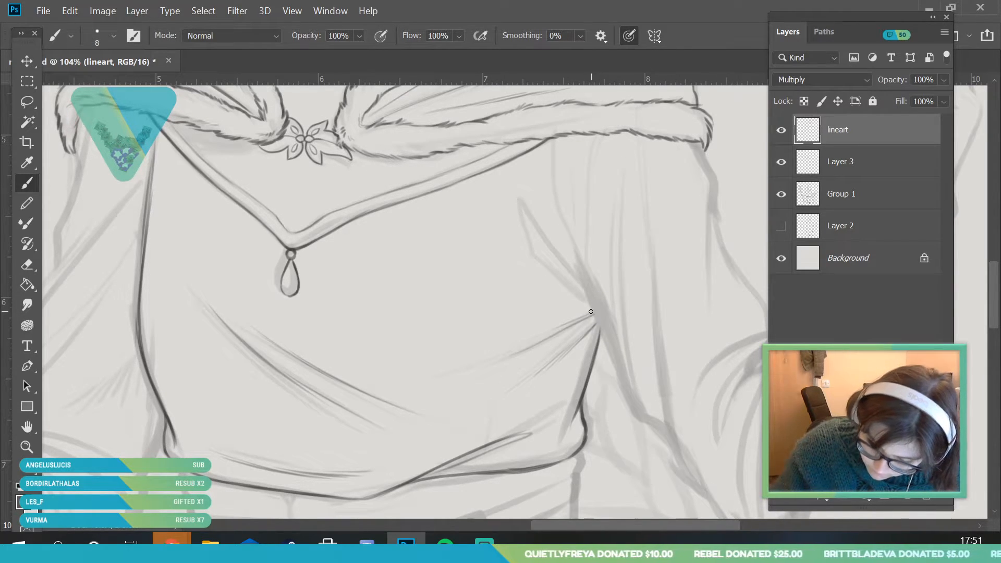
{"action": "left_click_drag", "start_coordinate": [587, 300], "coordinate": [516, 239]}
{"action": "mouse_move", "coordinate": [521, 243]}
{"action": "left_mouse_down"}
{"action": "mouse_move", "coordinate": [577, 294]}
{"action": "mouse_move", "coordinate": [529, 209]}
{"action": "left_mouse_up"}
{"action": "left_click_drag", "start_coordinate": [596, 308], "coordinate": [536, 225]}
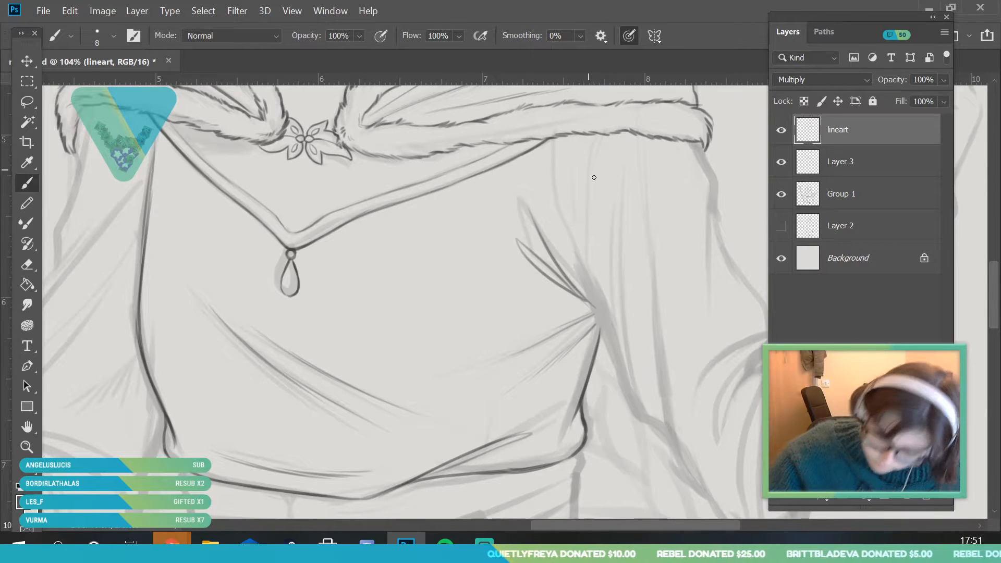
{"action": "key", "text": "z"}
{"action": "key", "text": "ctrl+0"}
{"action": "left_click", "coordinate": [781, 194]}
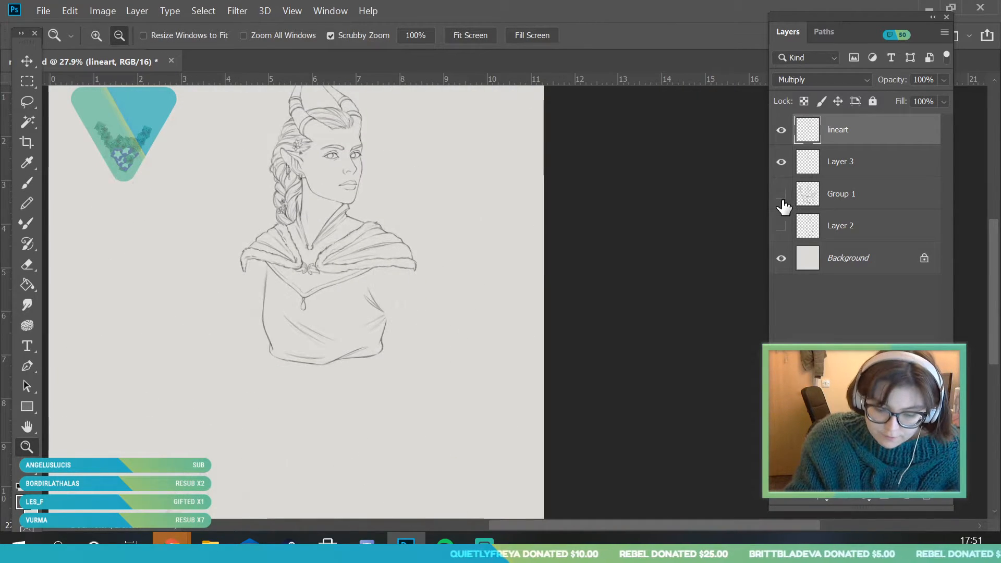
{"action": "left_click", "coordinate": [781, 193]}
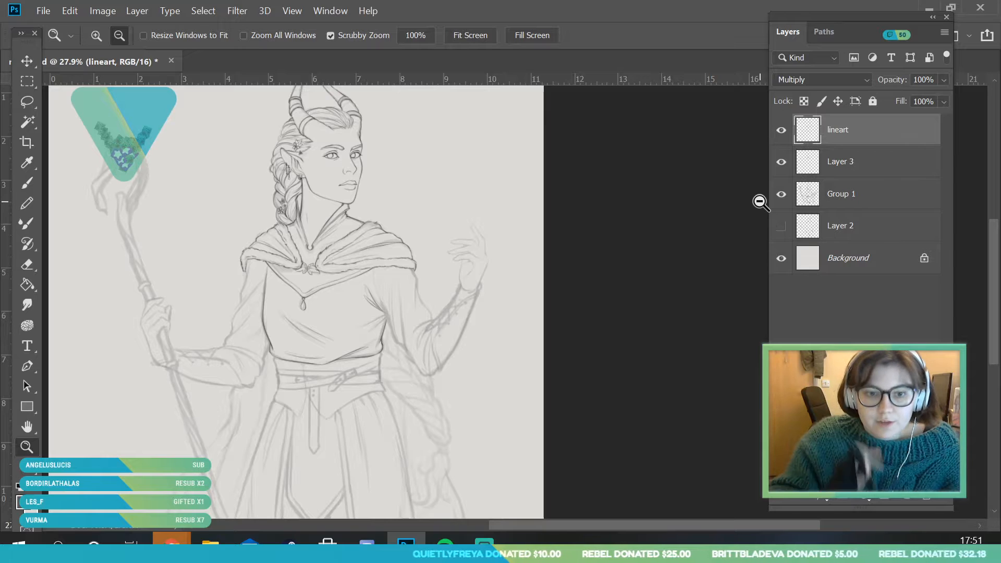
Ink the staff-arm sleeve's upper outer outline below the fur band and the first diagonal fold running inward
{"action": "left_click", "coordinate": [399, 250]}
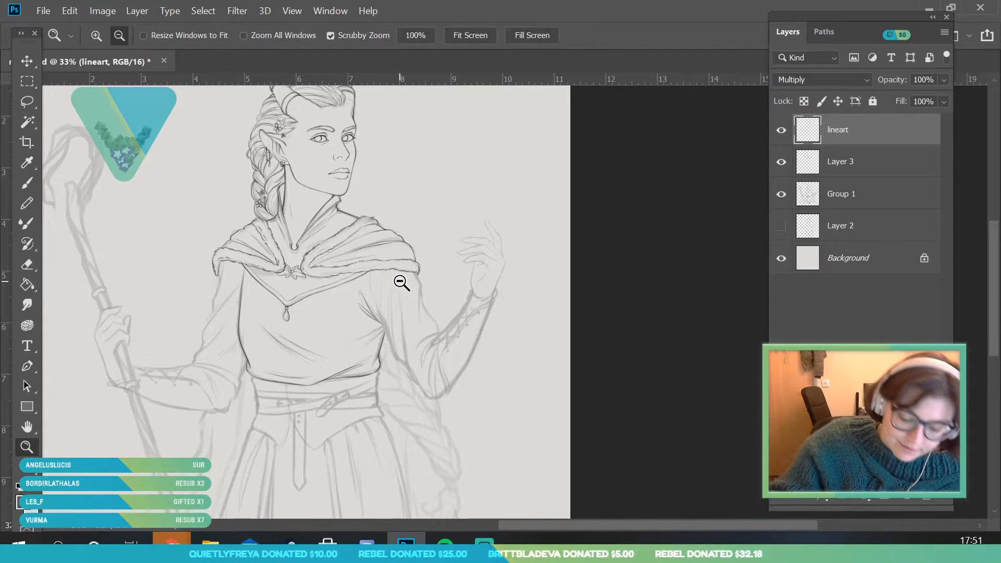
{"action": "scroll", "coordinate": [401, 281], "scroll_direction": "down", "scroll_amount": 2}
{"action": "scroll", "coordinate": [257, 342], "scroll_direction": "up", "scroll_amount": 10}
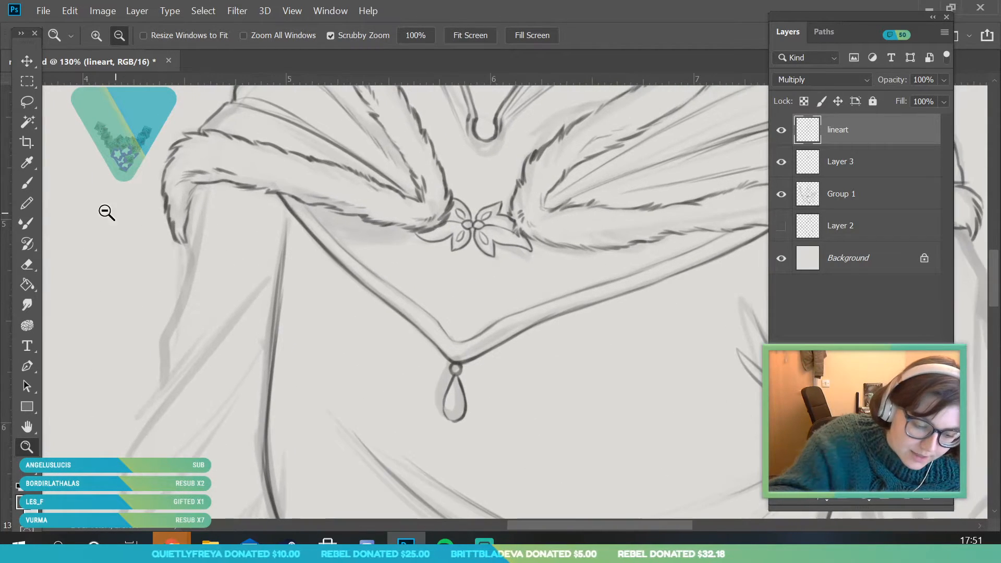
{"action": "key", "text": "b"}
{"action": "mouse_move", "coordinate": [144, 429]}
{"action": "left_mouse_down"}
{"action": "mouse_move", "coordinate": [157, 394]}
{"action": "mouse_move", "coordinate": [144, 415]}
{"action": "mouse_move", "coordinate": [232, 302]}
{"action": "left_mouse_up"}
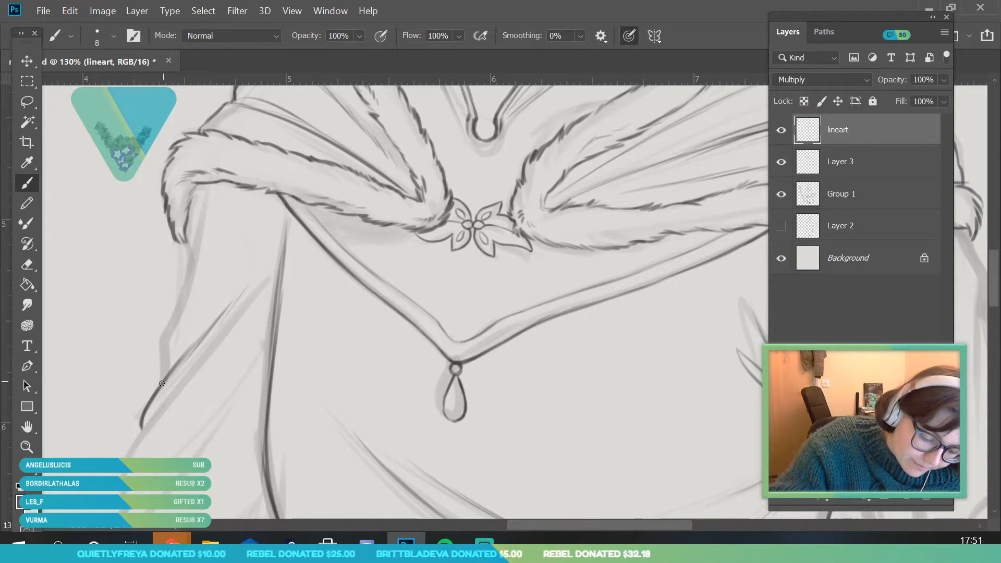
{"action": "mouse_move", "coordinate": [165, 377]}
{"action": "left_mouse_down"}
{"action": "mouse_move", "coordinate": [178, 316]}
{"action": "mouse_move", "coordinate": [161, 346]}
{"action": "mouse_move", "coordinate": [188, 280]}
{"action": "mouse_move", "coordinate": [207, 189]}
{"action": "mouse_move", "coordinate": [193, 246]}
{"action": "mouse_move", "coordinate": [201, 205]}
{"action": "left_mouse_up"}
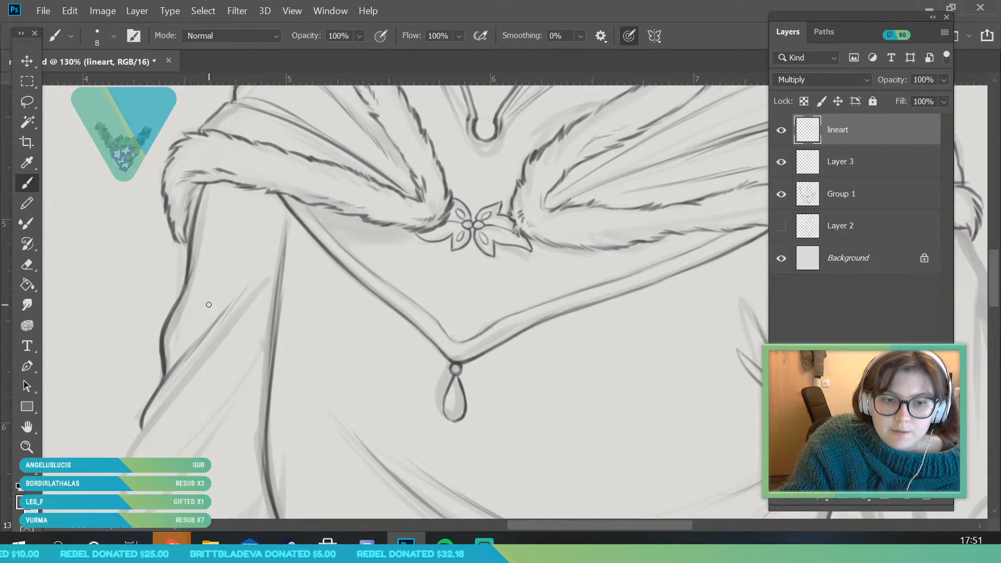
Ink the fan of short folds on the staff-arm sleeve where it meets the side of the bodice
{"action": "key", "text": "z"}
{"action": "left_click_drag", "start_coordinate": [264, 240], "coordinate": [207, 316]}
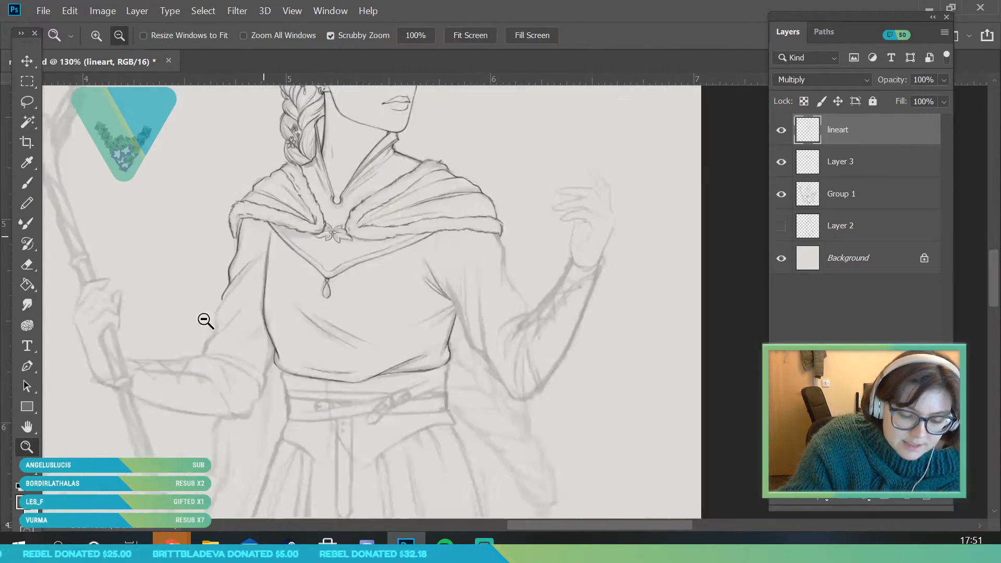
{"action": "left_click_drag", "start_coordinate": [261, 369], "coordinate": [282, 409]}
{"action": "mouse_move", "coordinate": [157, 319]}
{"action": "left_mouse_down"}
{"action": "mouse_move", "coordinate": [182, 386]}
{"action": "mouse_move", "coordinate": [331, 258]}
{"action": "left_mouse_up"}
{"action": "left_click", "coordinate": [27, 202]}
{"action": "left_click", "coordinate": [27, 184]}
{"action": "left_click", "coordinate": [27, 447]}
{"action": "left_click_drag", "start_coordinate": [155, 368], "coordinate": [104, 360]}
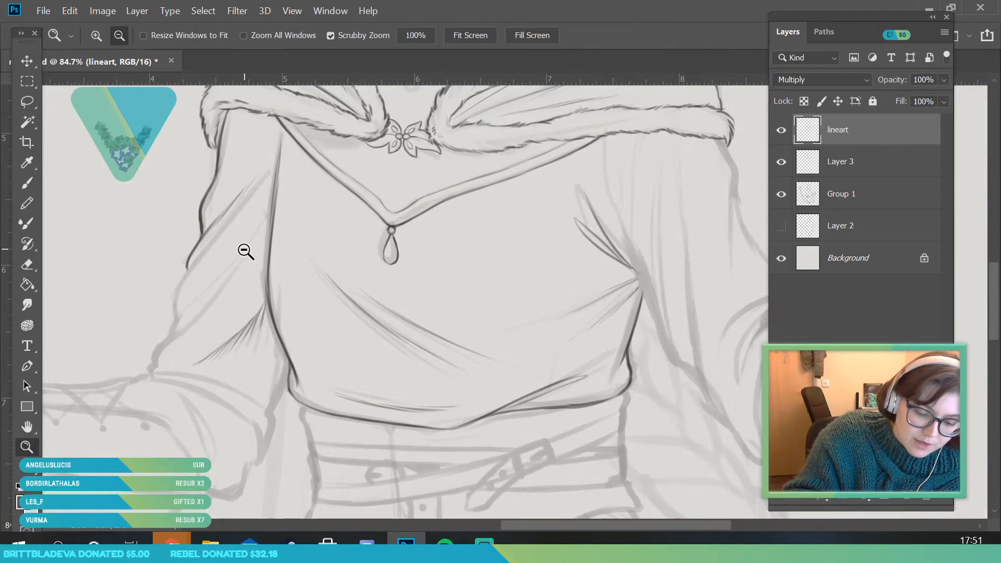
{"action": "left_click_drag", "start_coordinate": [244, 240], "coordinate": [282, 232]}
Ink the staff-arm sleeve's outer edge just above the elbow, with its crease and long diagonal folds
{"action": "left_click", "coordinate": [27, 183]}
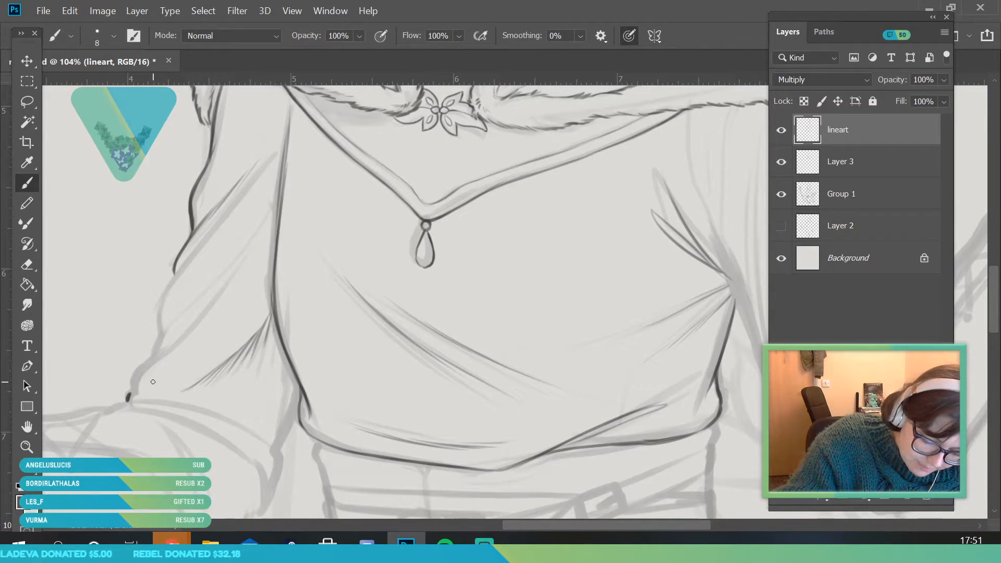
{"action": "left_click_drag", "start_coordinate": [130, 395], "coordinate": [204, 392]}
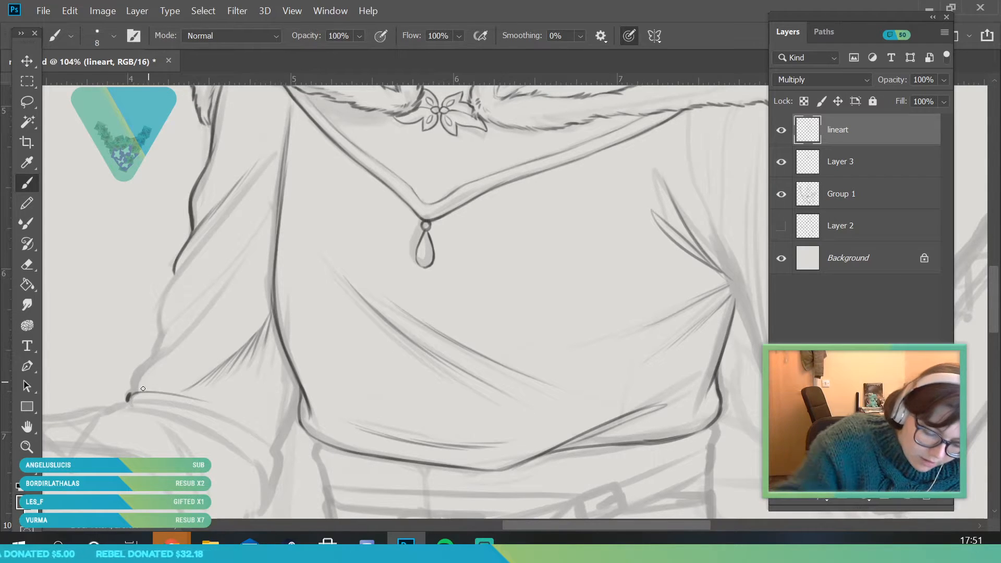
{"action": "mouse_move", "coordinate": [136, 377]}
{"action": "left_mouse_down"}
{"action": "mouse_move", "coordinate": [186, 343]}
{"action": "mouse_move", "coordinate": [227, 287]}
{"action": "left_mouse_up"}
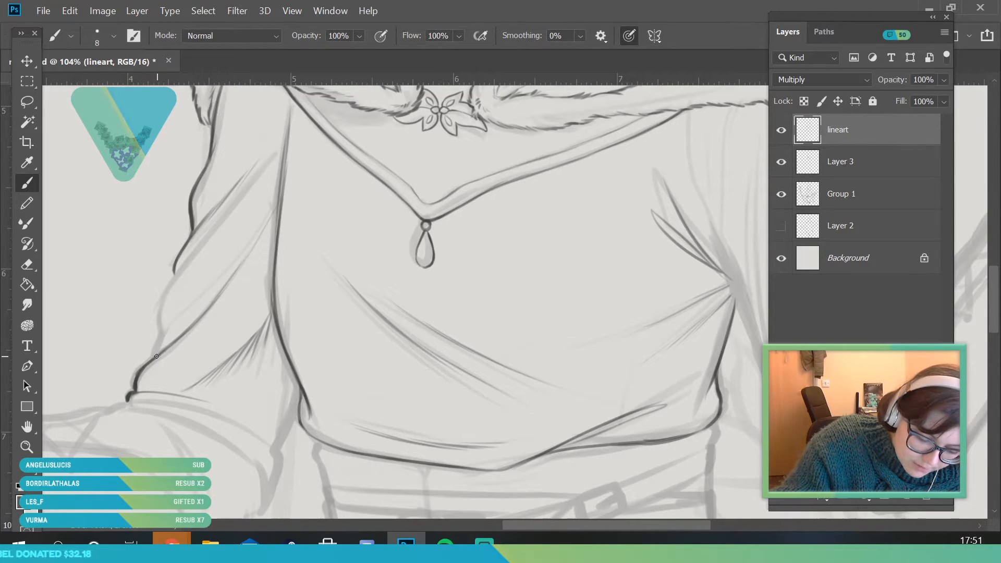
{"action": "left_click_drag", "start_coordinate": [172, 322], "coordinate": [275, 221]}
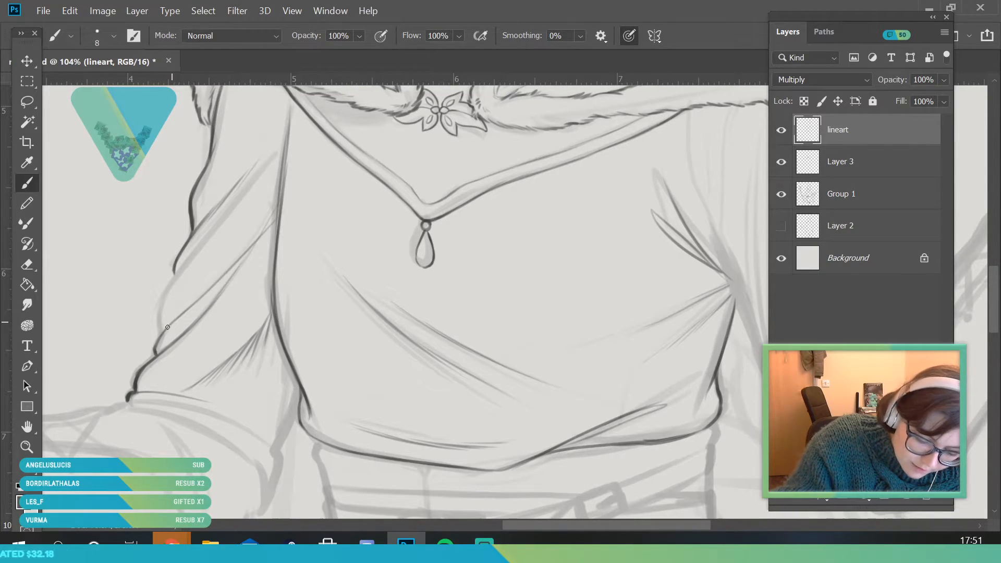
Ink further diagonal folds in the middle of the staff-arm sleeve and join its outer outline to the upper part
{"action": "left_click_drag", "start_coordinate": [161, 334], "coordinate": [253, 247]}
{"action": "key", "text": "ctrl+z"}
{"action": "left_click_drag", "start_coordinate": [172, 316], "coordinate": [258, 237]}
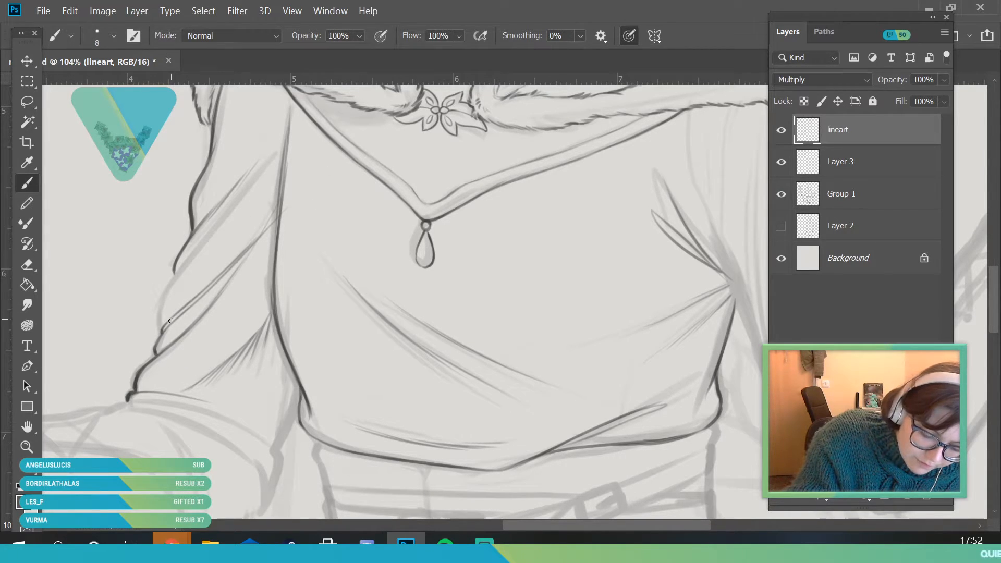
{"action": "mouse_move", "coordinate": [162, 334]}
{"action": "left_mouse_down"}
{"action": "mouse_move", "coordinate": [159, 301]}
{"action": "mouse_move", "coordinate": [224, 220]}
{"action": "left_mouse_up"}
{"action": "left_click_drag", "start_coordinate": [172, 286], "coordinate": [309, 120]}
{"action": "key", "text": "ctrl+z"}
{"action": "left_click_drag", "start_coordinate": [178, 271], "coordinate": [266, 168]}
Examine the inked staff-arm sleeve up close and in the whole figure by toggling Group 1's visibility
{"action": "key", "text": "z"}
{"action": "left_click_drag", "start_coordinate": [200, 316], "coordinate": [156, 321]}
{"action": "left_click_drag", "start_coordinate": [235, 257], "coordinate": [245, 361]}
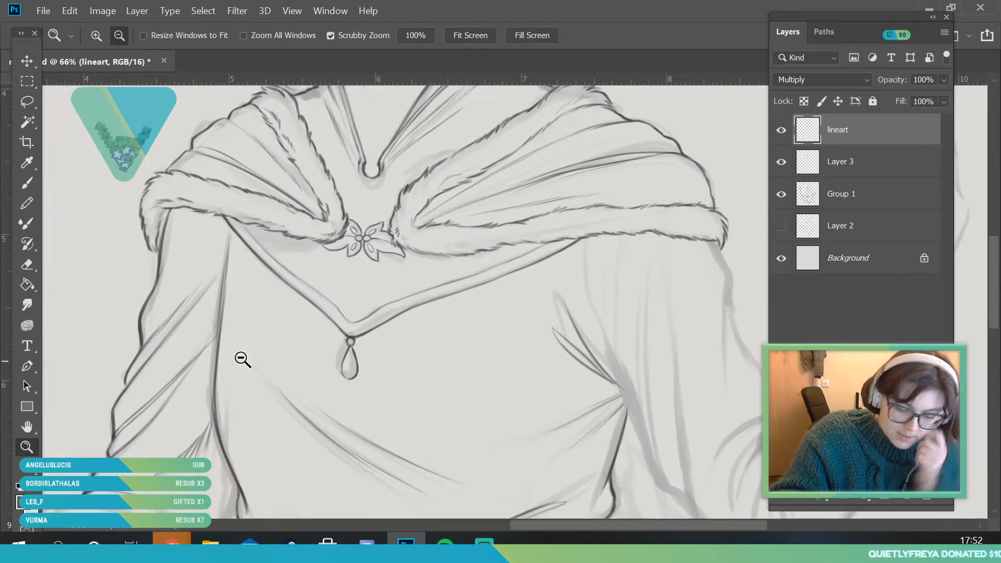
{"action": "key", "text": "b"}
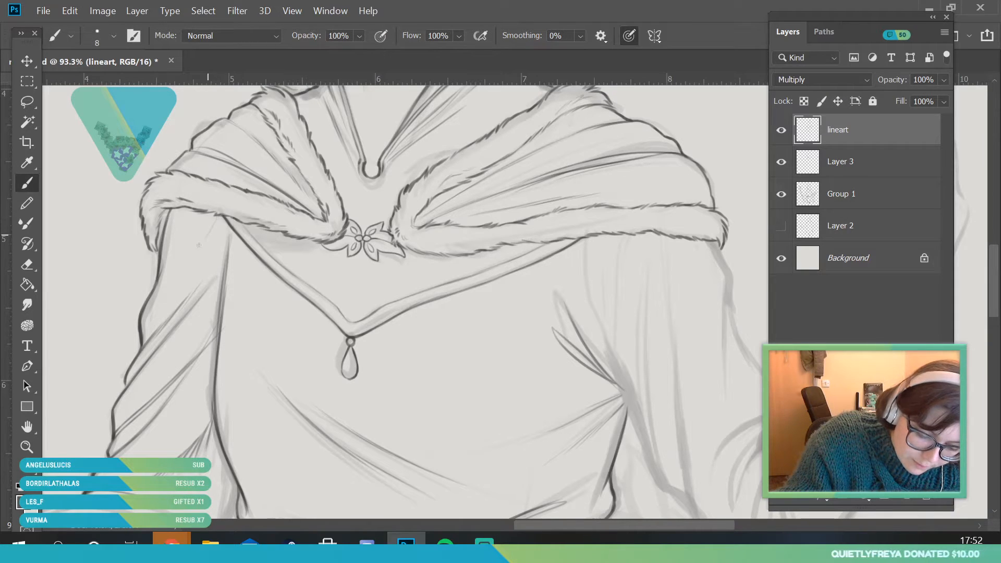
{"action": "left_click", "coordinate": [28, 447]}
{"action": "left_click_drag", "start_coordinate": [235, 230], "coordinate": [180, 355]}
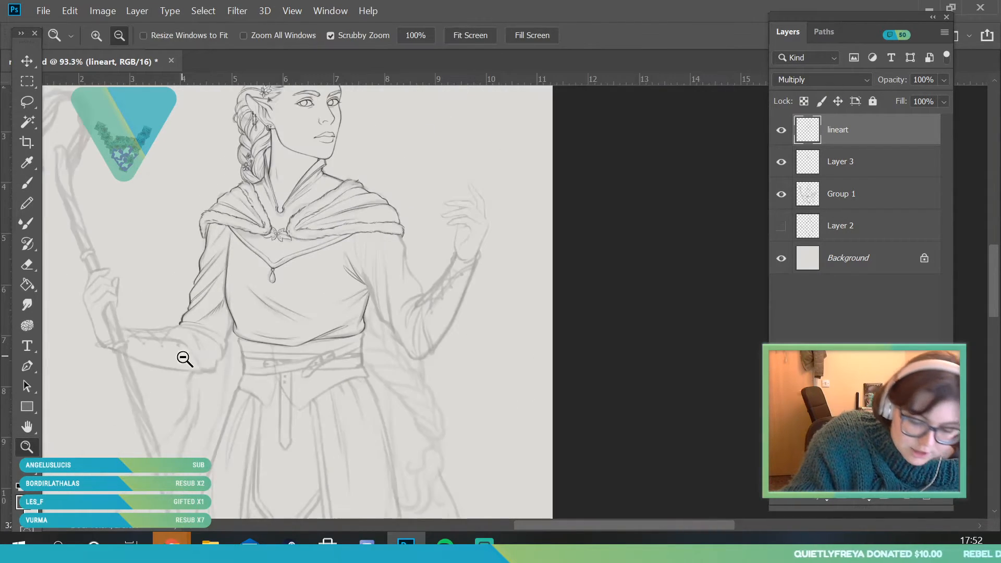
{"action": "left_click_drag", "start_coordinate": [228, 316], "coordinate": [243, 354]}
{"action": "left_click", "coordinate": [781, 194]}
{"action": "left_click", "coordinate": [780, 194]}
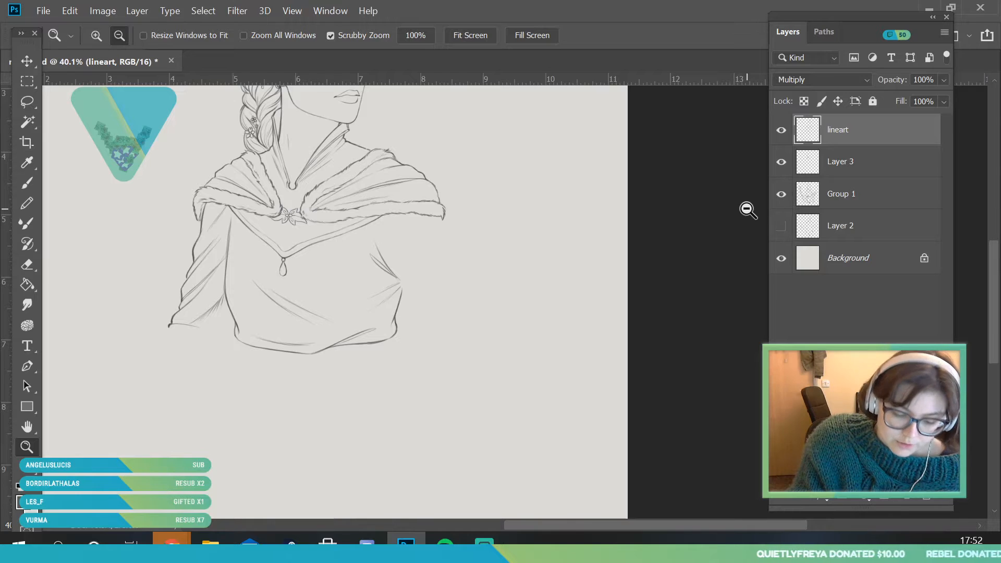
Ink the curved folds radiating across the staff-arm elbow and the small bump at the inner bend
{"action": "left_click_drag", "start_coordinate": [219, 407], "coordinate": [225, 444]}
{"action": "key", "text": "b"}
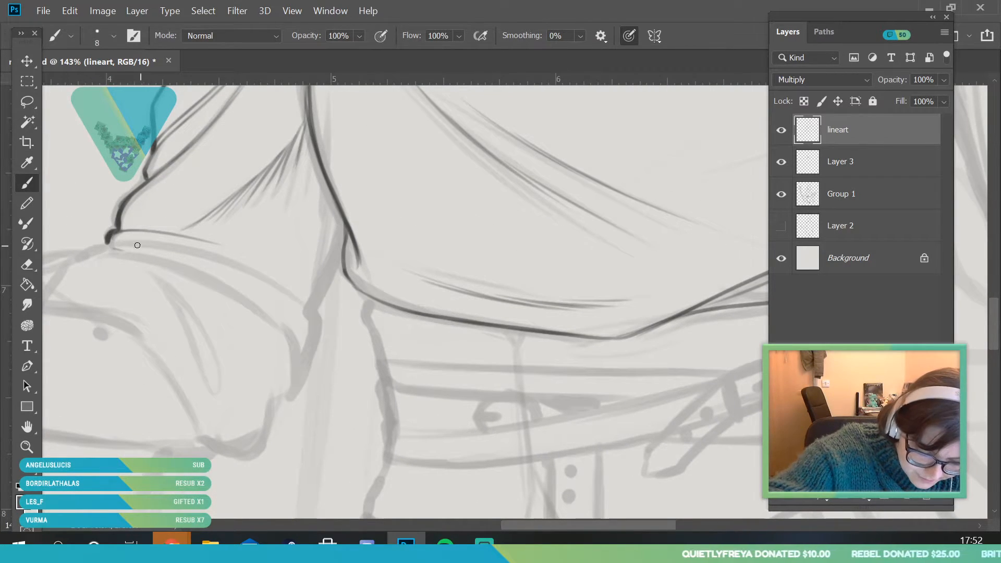
{"action": "mouse_move", "coordinate": [111, 247]}
{"action": "left_mouse_down"}
{"action": "mouse_move", "coordinate": [198, 255]}
{"action": "mouse_move", "coordinate": [297, 308]}
{"action": "left_mouse_up"}
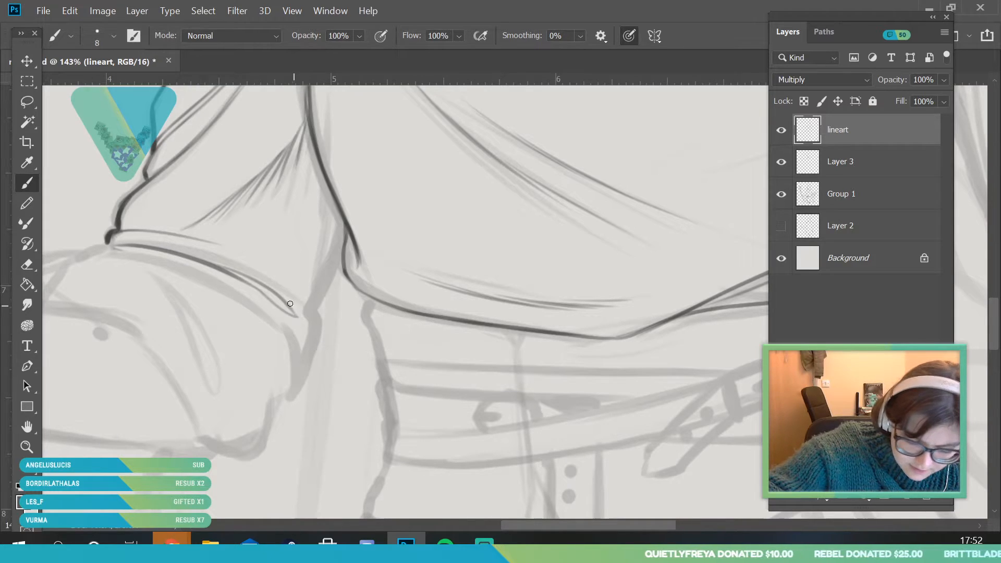
{"action": "left_click_drag", "start_coordinate": [118, 249], "coordinate": [272, 357]}
{"action": "left_click_drag", "start_coordinate": [237, 307], "coordinate": [275, 355]}
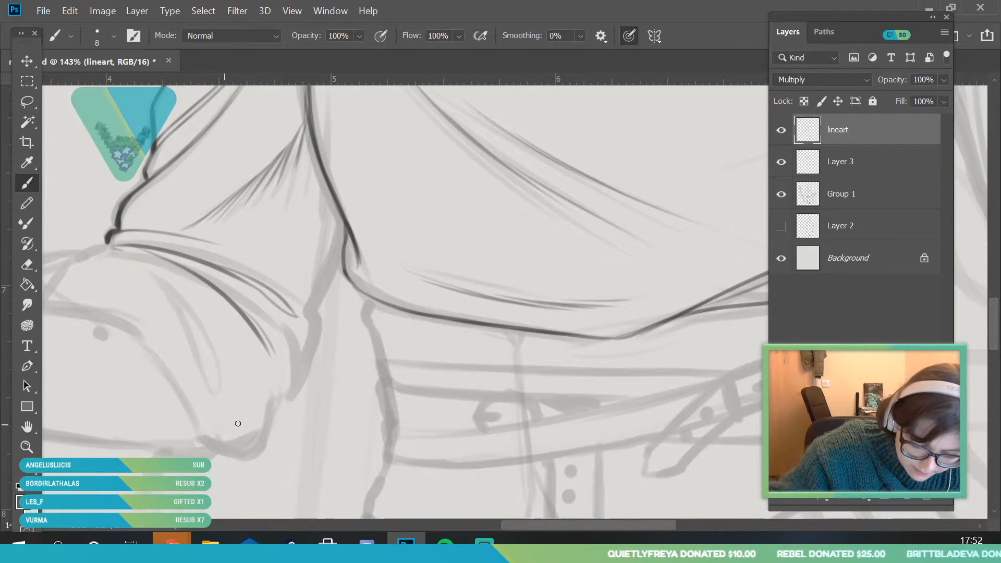
{"action": "mouse_move", "coordinate": [101, 243]}
{"action": "left_mouse_down"}
{"action": "mouse_move", "coordinate": [91, 248]}
{"action": "mouse_move", "coordinate": [128, 256]}
{"action": "left_mouse_up"}
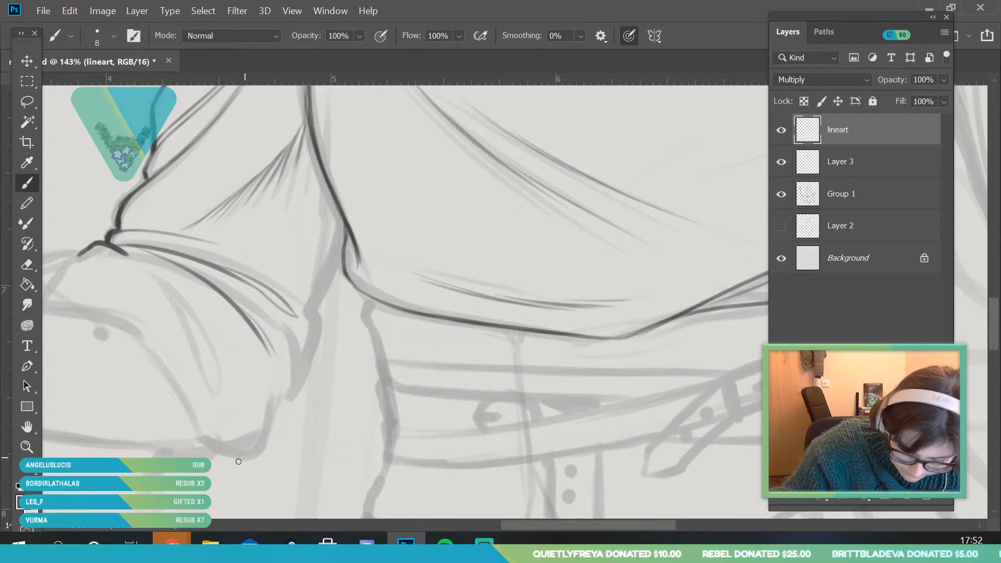
Ink the staff-arm elbow's outer contour up to the bodice with its short creases, and check it by toggling Group 1's visibility
{"action": "mouse_move", "coordinate": [238, 453]}
{"action": "left_mouse_down"}
{"action": "mouse_move", "coordinate": [269, 423]}
{"action": "mouse_move", "coordinate": [291, 344]}
{"action": "left_mouse_up"}
{"action": "mouse_move", "coordinate": [271, 435]}
{"action": "left_mouse_down"}
{"action": "mouse_move", "coordinate": [314, 332]}
{"action": "mouse_move", "coordinate": [318, 297]}
{"action": "mouse_move", "coordinate": [300, 264]}
{"action": "left_mouse_up"}
{"action": "left_click_drag", "start_coordinate": [319, 301], "coordinate": [298, 240]}
{"action": "left_click_drag", "start_coordinate": [322, 304], "coordinate": [343, 250]}
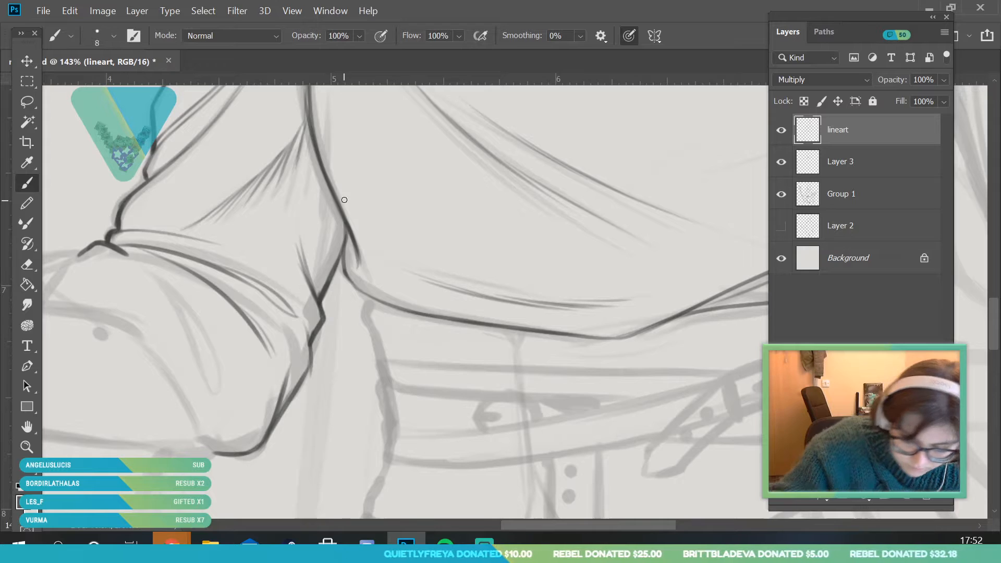
{"action": "key", "text": "z"}
{"action": "left_click_drag", "start_coordinate": [234, 363], "coordinate": [190, 363]}
{"action": "left_click", "coordinate": [781, 194]}
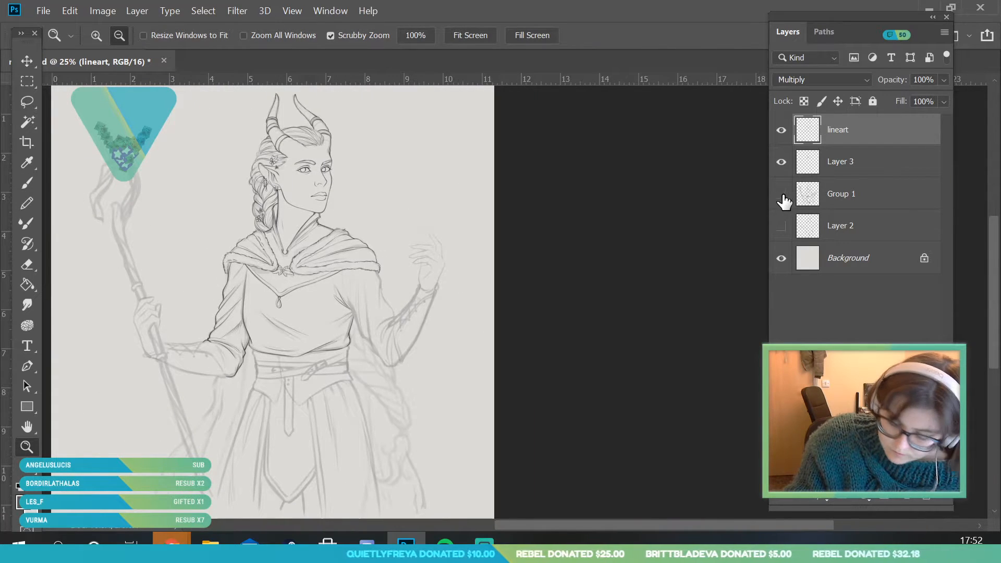
{"action": "left_click", "coordinate": [781, 194]}
Ink the underside outline of the staff-arm forearm from the wrist towards the elbow
{"action": "left_click_drag", "start_coordinate": [194, 374], "coordinate": [248, 413]}
{"action": "left_click_drag", "start_coordinate": [115, 284], "coordinate": [131, 304]}
{"action": "left_click_drag", "start_coordinate": [99, 359], "coordinate": [171, 386]}
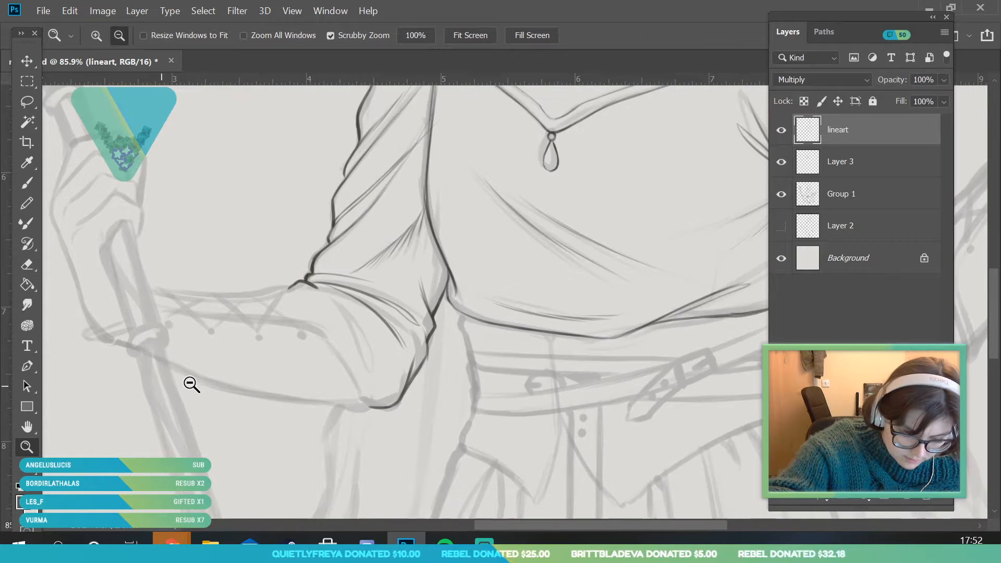
{"action": "mouse_move", "coordinate": [112, 355]}
{"action": "left_mouse_down"}
{"action": "mouse_move", "coordinate": [192, 371]}
{"action": "mouse_move", "coordinate": [166, 280]}
{"action": "mouse_move", "coordinate": [224, 332]}
{"action": "mouse_move", "coordinate": [143, 270]}
{"action": "left_mouse_up"}
{"action": "key", "text": "b"}
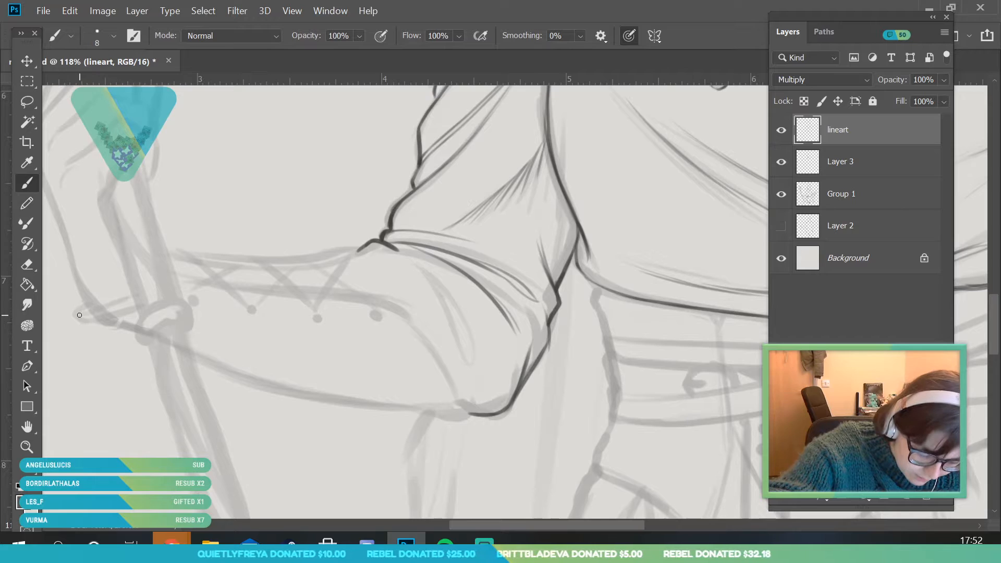
{"action": "mouse_move", "coordinate": [80, 315]}
{"action": "left_mouse_down"}
{"action": "mouse_move", "coordinate": [245, 377]}
{"action": "mouse_move", "coordinate": [429, 413]}
{"action": "left_mouse_up"}
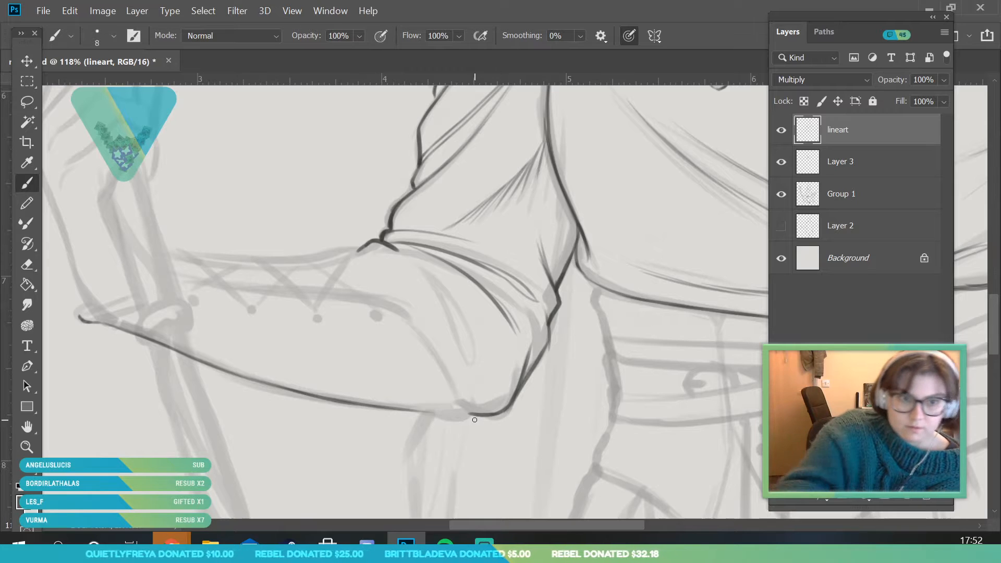
Extend the forearm's underside line to the elbow and ink the bracer's curved elbow-side edge down to it
{"action": "key", "text": "z"}
{"action": "left_click_drag", "start_coordinate": [516, 448], "coordinate": [339, 302]}
{"action": "key", "text": "b"}
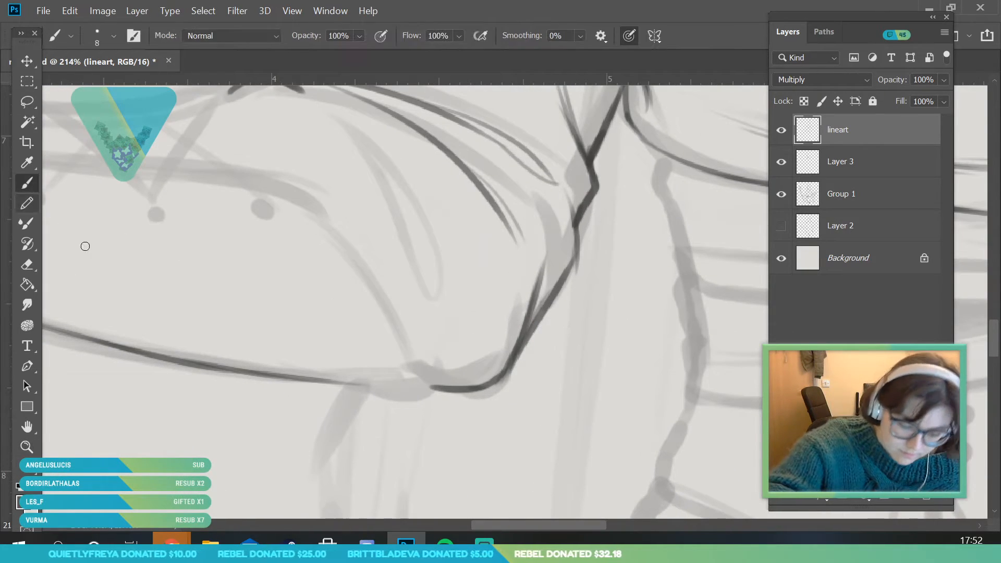
{"action": "mouse_move", "coordinate": [341, 384]}
{"action": "left_mouse_down"}
{"action": "mouse_move", "coordinate": [427, 385]}
{"action": "mouse_move", "coordinate": [421, 395]}
{"action": "left_mouse_up"}
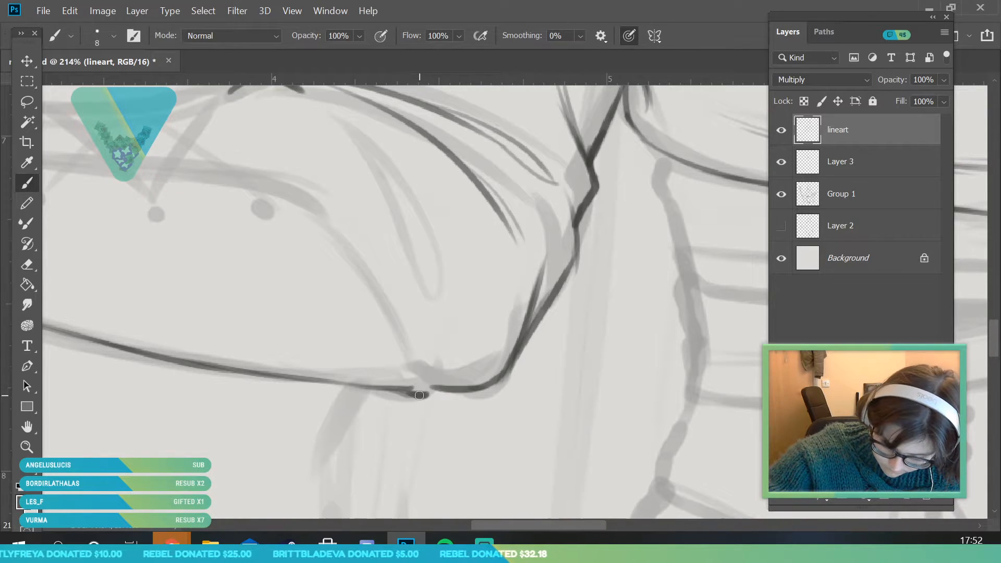
{"action": "mouse_move", "coordinate": [286, 178]}
{"action": "left_mouse_down"}
{"action": "mouse_move", "coordinate": [360, 237]}
{"action": "mouse_move", "coordinate": [429, 395]}
{"action": "left_mouse_up"}
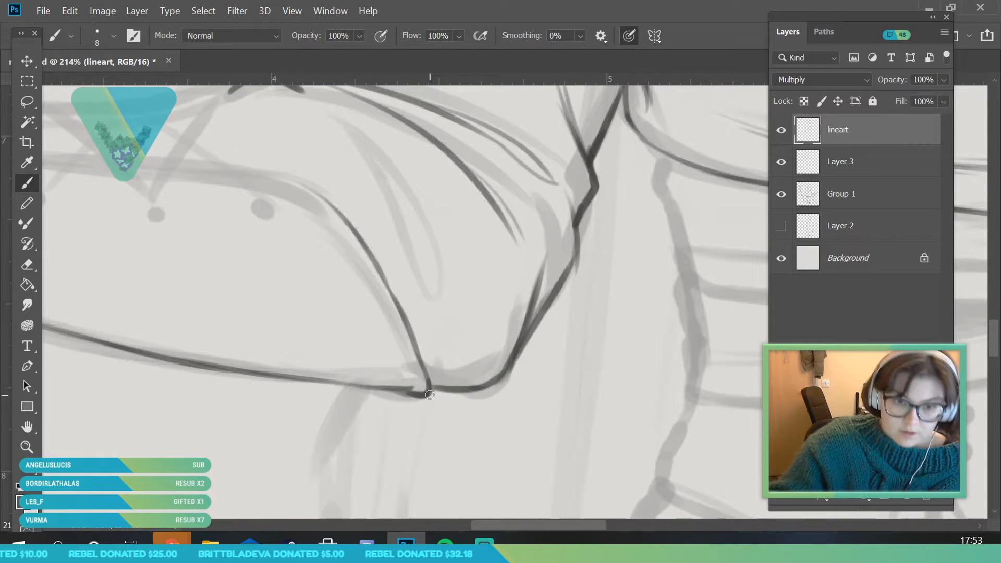
Ink the small curled tip at the wrist end of the staff-arm bracer
{"action": "left_click", "coordinate": [25, 448]}
{"action": "mouse_move", "coordinate": [214, 292]}
{"action": "left_mouse_down"}
{"action": "mouse_move", "coordinate": [163, 346]}
{"action": "mouse_move", "coordinate": [201, 363]}
{"action": "left_mouse_up"}
{"action": "mouse_move", "coordinate": [129, 233]}
{"action": "left_mouse_down"}
{"action": "mouse_move", "coordinate": [111, 283]}
{"action": "mouse_move", "coordinate": [118, 242]}
{"action": "mouse_move", "coordinate": [169, 258]}
{"action": "left_mouse_up"}
{"action": "left_click", "coordinate": [28, 183]}
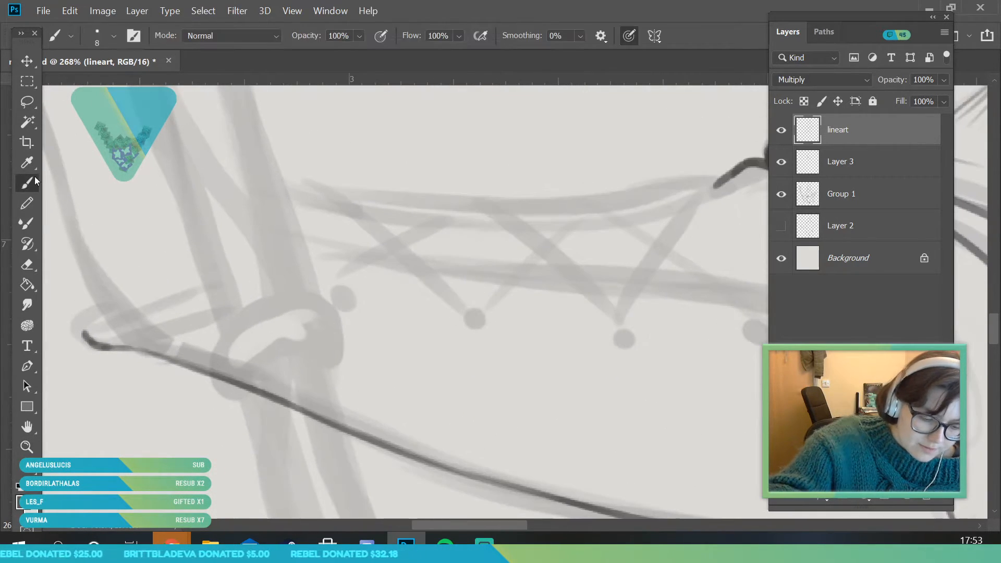
{"action": "mouse_move", "coordinate": [87, 340]}
{"action": "left_mouse_down"}
{"action": "mouse_move", "coordinate": [98, 313]}
{"action": "mouse_move", "coordinate": [100, 331]}
{"action": "left_mouse_up"}
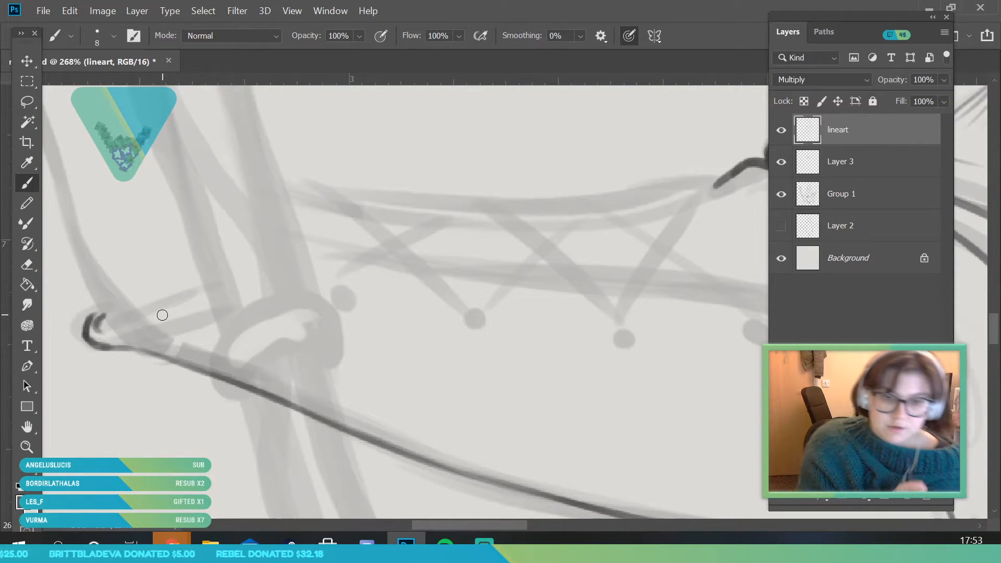
Ink the bracer's upper edge from the curled wrist tip along the forearm to its curved elbow-side edge
{"action": "left_click", "coordinate": [34, 448]}
{"action": "left_click_drag", "start_coordinate": [184, 380], "coordinate": [170, 403]}
{"action": "left_click_drag", "start_coordinate": [383, 371], "coordinate": [349, 391]}
{"action": "left_click_drag", "start_coordinate": [712, 457], "coordinate": [716, 481]}
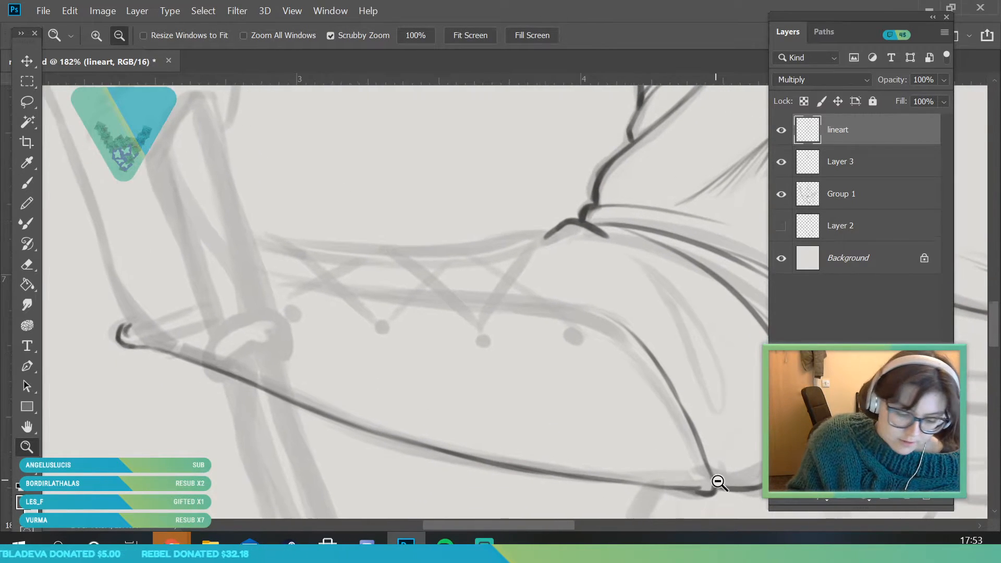
{"action": "left_click", "coordinate": [28, 182]}
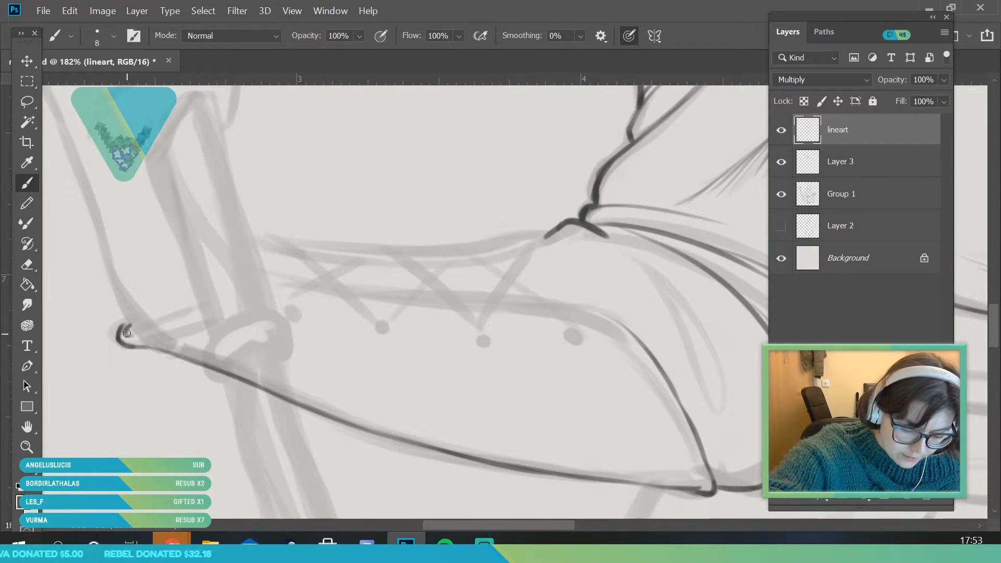
{"action": "mouse_move", "coordinate": [124, 336]}
{"action": "left_mouse_down"}
{"action": "mouse_move", "coordinate": [205, 322]}
{"action": "mouse_move", "coordinate": [296, 284]}
{"action": "mouse_move", "coordinate": [256, 301]}
{"action": "mouse_move", "coordinate": [325, 289]}
{"action": "mouse_move", "coordinate": [283, 293]}
{"action": "mouse_move", "coordinate": [615, 313]}
{"action": "left_mouse_up"}
{"action": "key", "text": "ctrl+z"}
{"action": "key", "text": "ctrl+z"}
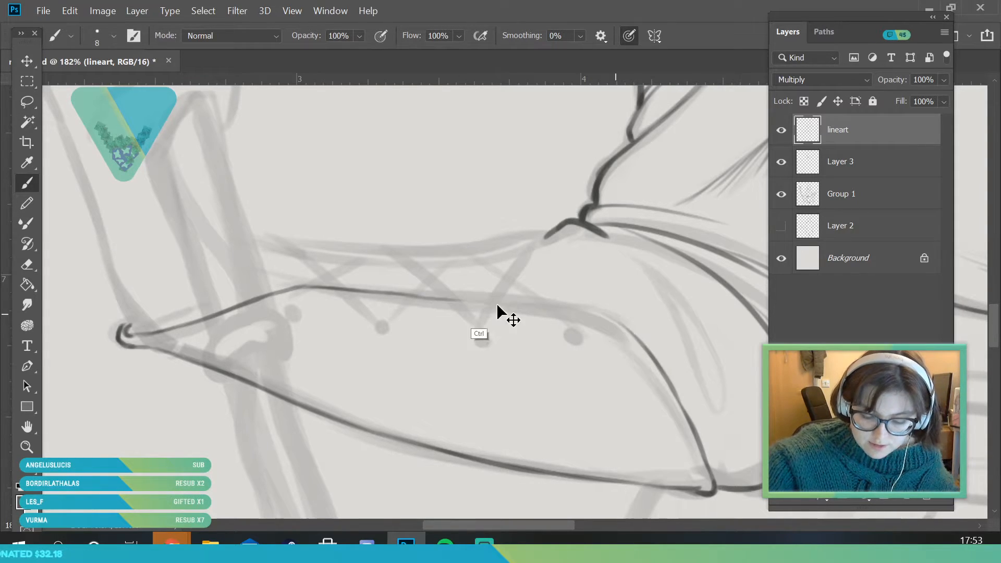
{"action": "mouse_move", "coordinate": [405, 295]}
{"action": "left_mouse_down"}
{"action": "mouse_move", "coordinate": [569, 312]}
{"action": "mouse_move", "coordinate": [621, 330]}
{"action": "mouse_move", "coordinate": [668, 372]}
{"action": "left_mouse_up"}
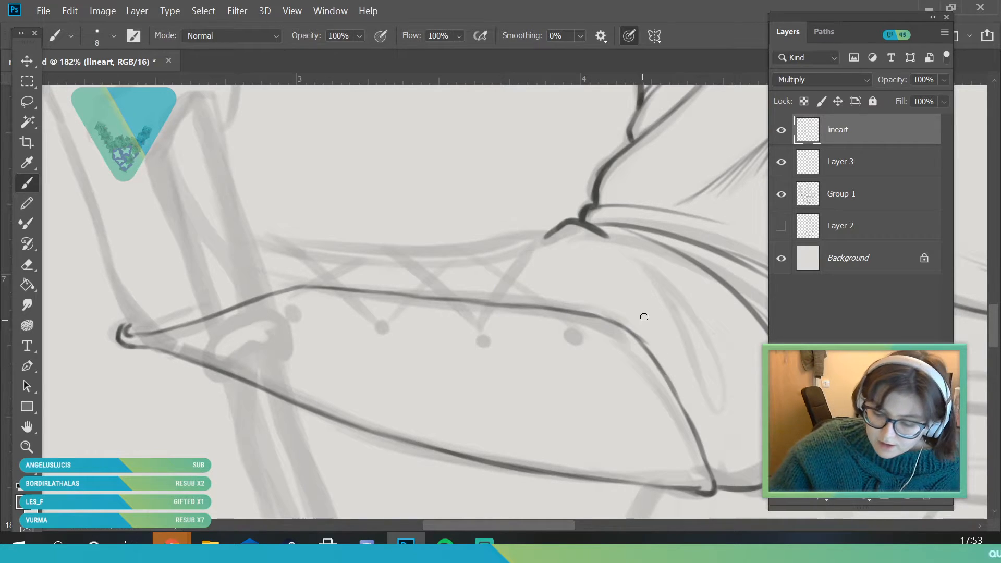
{"action": "left_click_drag", "start_coordinate": [604, 327], "coordinate": [683, 403]}
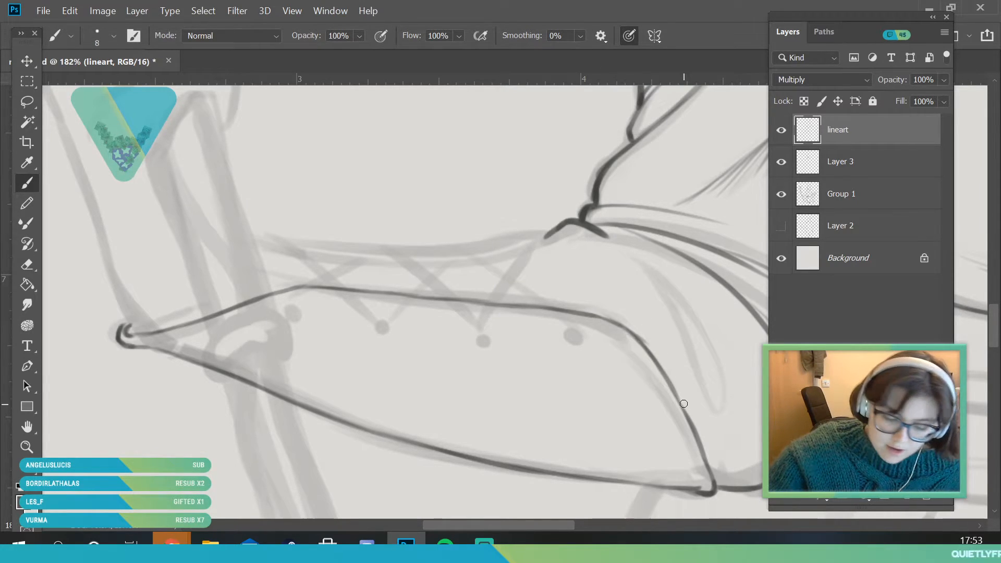
Ink the forearm's top outline and the bracer's far edge beneath it, from the wrist to the inner elbow
{"action": "mouse_move", "coordinate": [261, 251]}
{"action": "left_mouse_down"}
{"action": "mouse_move", "coordinate": [396, 262]}
{"action": "mouse_move", "coordinate": [340, 265]}
{"action": "mouse_move", "coordinate": [375, 267]}
{"action": "mouse_move", "coordinate": [495, 263]}
{"action": "mouse_move", "coordinate": [477, 262]}
{"action": "mouse_move", "coordinate": [533, 252]}
{"action": "mouse_move", "coordinate": [545, 239]}
{"action": "left_mouse_up"}
{"action": "mouse_move", "coordinate": [258, 240]}
{"action": "left_mouse_down"}
{"action": "mouse_move", "coordinate": [296, 247]}
{"action": "mouse_move", "coordinate": [259, 243]}
{"action": "mouse_move", "coordinate": [322, 256]}
{"action": "mouse_move", "coordinate": [344, 254]}
{"action": "mouse_move", "coordinate": [307, 254]}
{"action": "mouse_move", "coordinate": [475, 254]}
{"action": "mouse_move", "coordinate": [418, 253]}
{"action": "mouse_move", "coordinate": [539, 243]}
{"action": "mouse_move", "coordinate": [522, 235]}
{"action": "mouse_move", "coordinate": [522, 246]}
{"action": "mouse_move", "coordinate": [501, 253]}
{"action": "mouse_move", "coordinate": [569, 232]}
{"action": "left_mouse_up"}
{"action": "mouse_move", "coordinate": [260, 241]}
{"action": "left_mouse_down"}
{"action": "mouse_move", "coordinate": [504, 240]}
{"action": "mouse_move", "coordinate": [478, 236]}
{"action": "mouse_move", "coordinate": [554, 230]}
{"action": "left_mouse_up"}
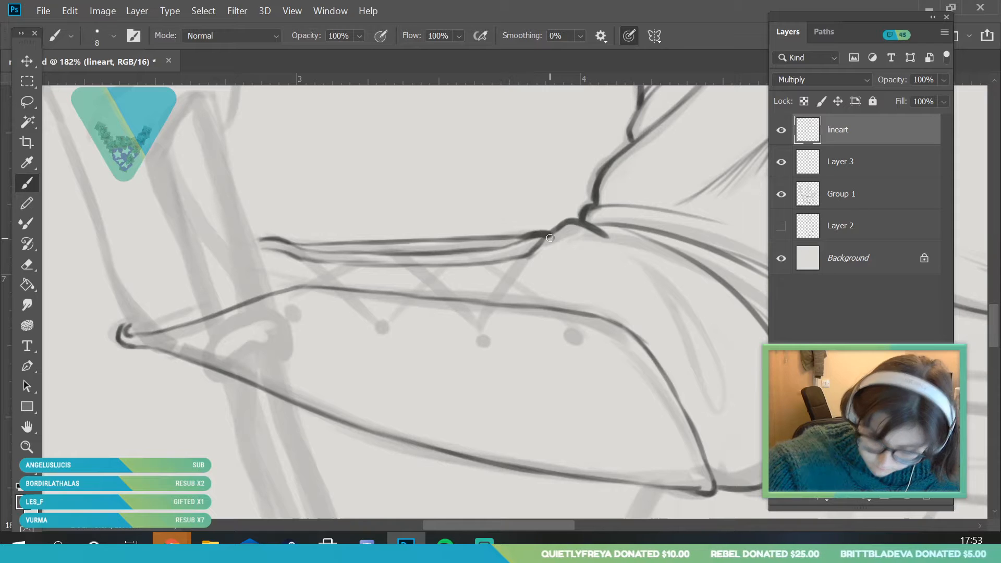
Ink a parallel trim line inside the bracer's upper and elbow-side edges, from the wrist tip to the elbow corner
{"action": "key", "text": "z"}
{"action": "mouse_move", "coordinate": [205, 295]}
{"action": "left_mouse_down"}
{"action": "mouse_move", "coordinate": [132, 427]}
{"action": "mouse_move", "coordinate": [266, 319]}
{"action": "mouse_move", "coordinate": [161, 326]}
{"action": "mouse_move", "coordinate": [124, 290]}
{"action": "mouse_move", "coordinate": [143, 290]}
{"action": "left_mouse_up"}
{"action": "left_click", "coordinate": [25, 186]}
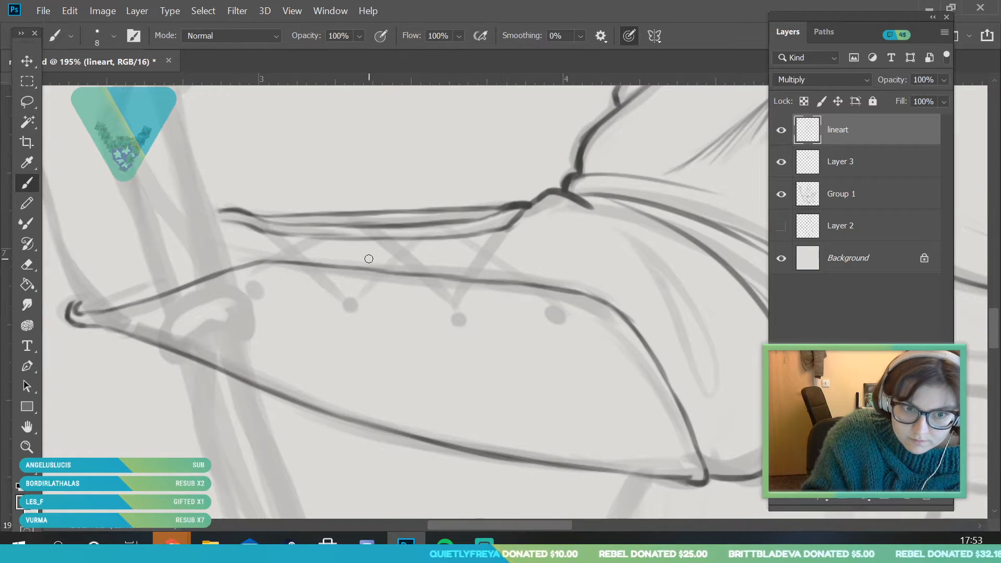
{"action": "mouse_move", "coordinate": [82, 323]}
{"action": "left_mouse_down"}
{"action": "mouse_move", "coordinate": [179, 295]}
{"action": "mouse_move", "coordinate": [171, 305]}
{"action": "mouse_move", "coordinate": [253, 271]}
{"action": "mouse_move", "coordinate": [334, 288]}
{"action": "mouse_move", "coordinate": [254, 276]}
{"action": "mouse_move", "coordinate": [579, 307]}
{"action": "mouse_move", "coordinate": [586, 315]}
{"action": "mouse_move", "coordinate": [567, 306]}
{"action": "mouse_move", "coordinate": [632, 341]}
{"action": "mouse_move", "coordinate": [604, 320]}
{"action": "mouse_move", "coordinate": [688, 460]}
{"action": "left_mouse_up"}
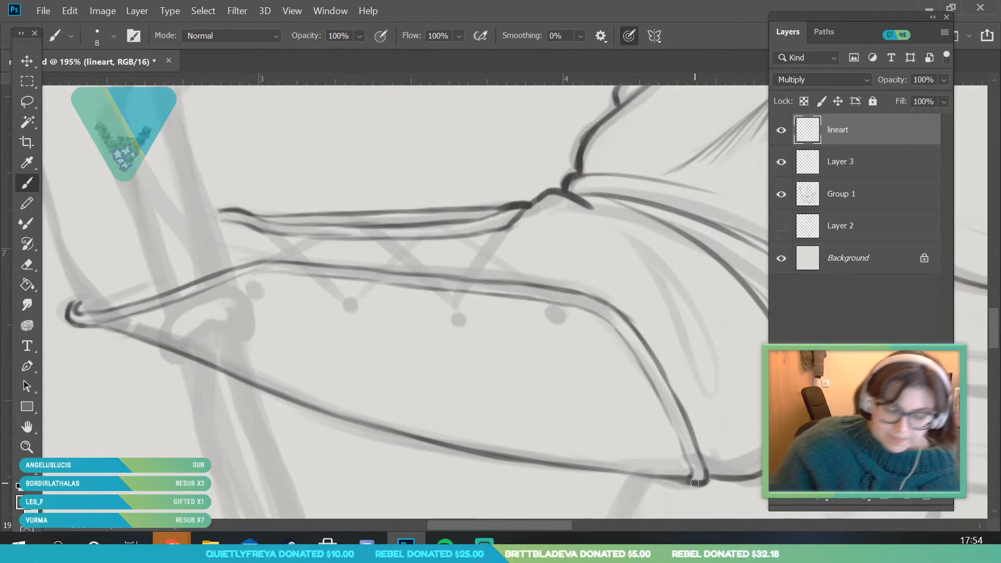
Set the brush size to 6 px and ink the four round lacing studs with rims along the bracer's near edge
{"action": "left_click", "coordinate": [113, 36]}
{"action": "left_click_drag", "start_coordinate": [92, 87], "coordinate": [90, 86]}
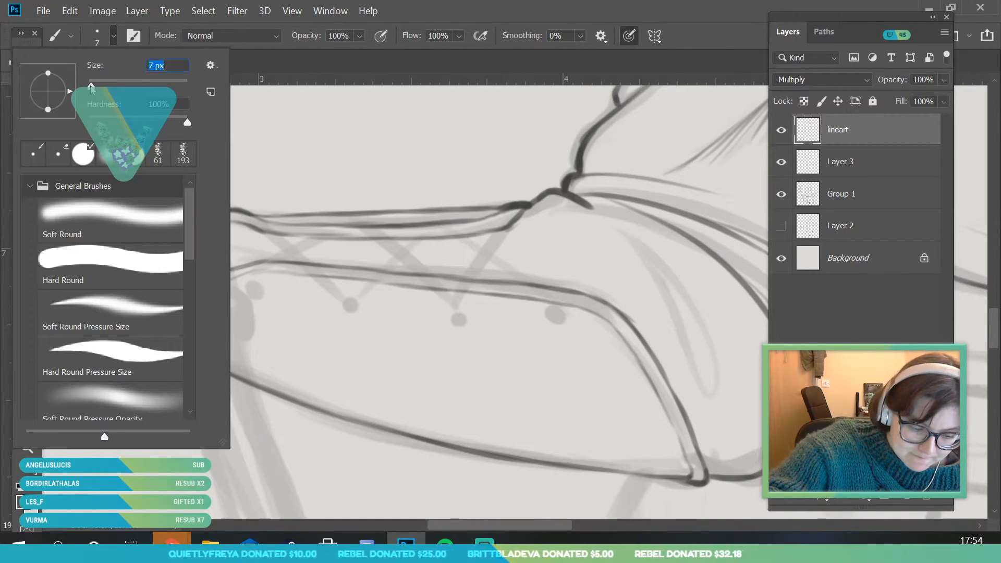
{"action": "left_click", "coordinate": [349, 302]}
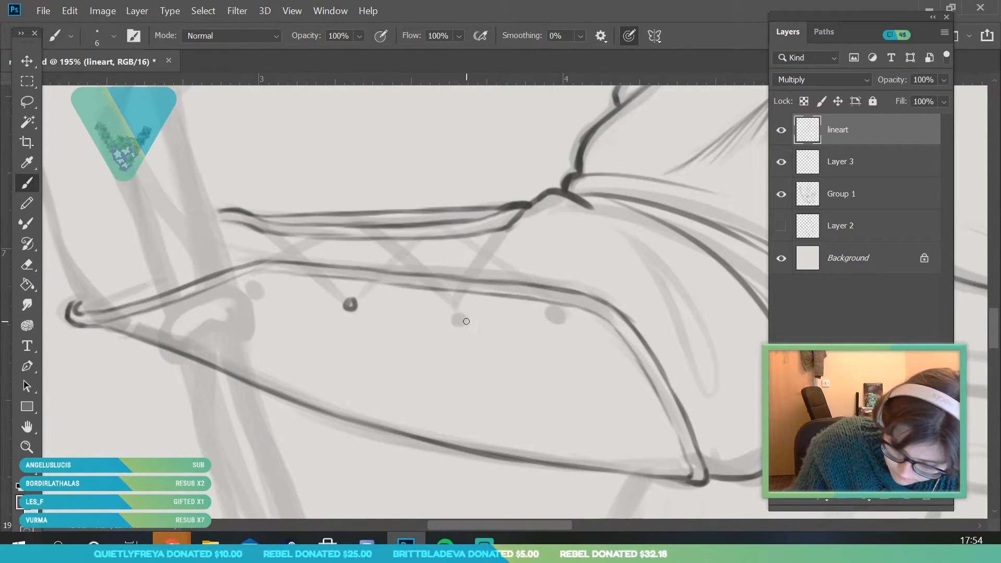
{"action": "left_click_drag", "start_coordinate": [461, 317], "coordinate": [465, 323]}
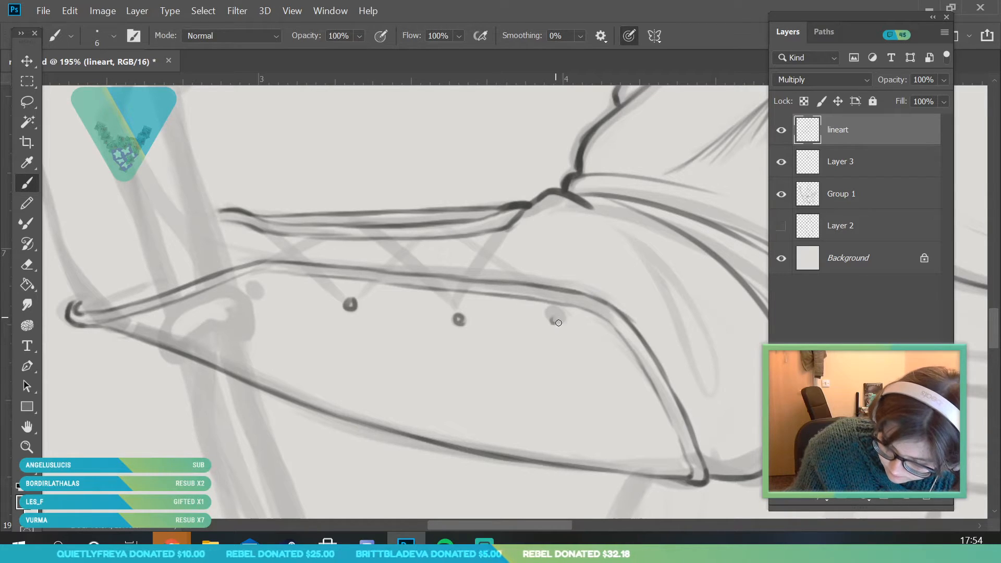
{"action": "left_click_drag", "start_coordinate": [260, 295], "coordinate": [171, 448]}
{"action": "key", "text": "alt+space"}
{"action": "left_click_drag", "start_coordinate": [257, 316], "coordinate": [306, 393]}
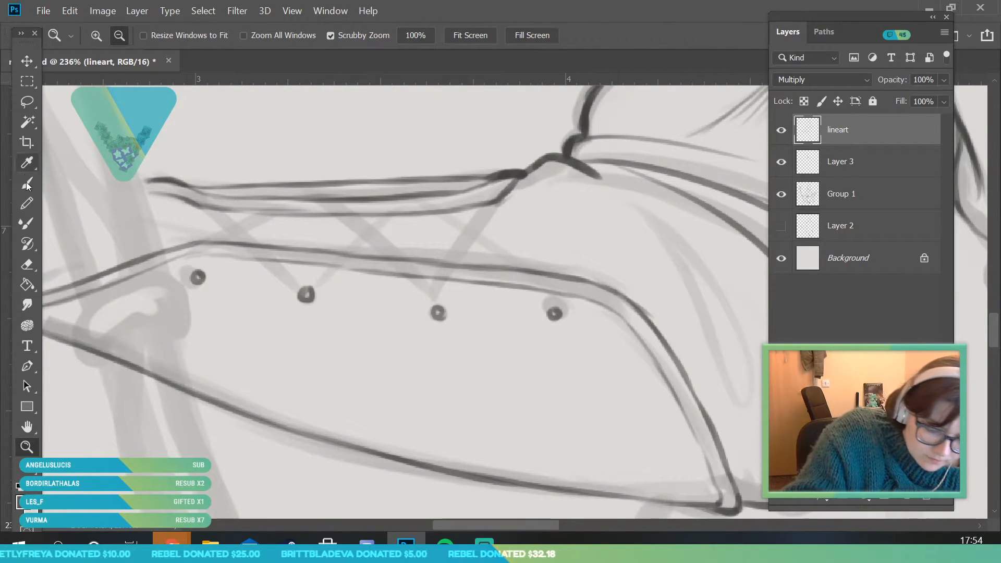
{"action": "left_click_drag", "start_coordinate": [196, 278], "coordinate": [205, 280]}
{"action": "left_click_drag", "start_coordinate": [306, 293], "coordinate": [309, 298]}
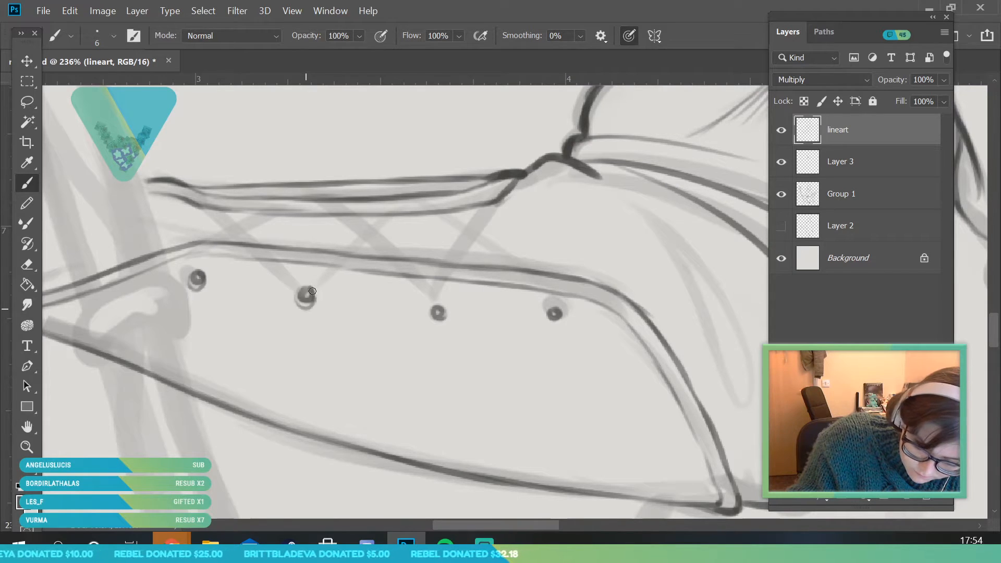
{"action": "left_click_drag", "start_coordinate": [438, 313], "coordinate": [439, 315]}
{"action": "left_click_drag", "start_coordinate": [551, 315], "coordinate": [561, 320]}
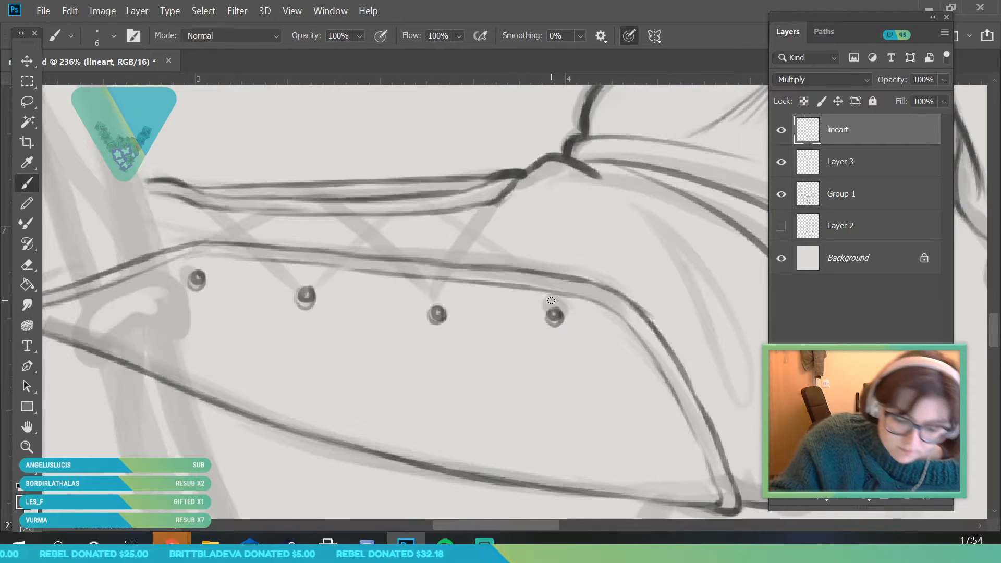
Mark the lace holes along the bracer's far edge and ink the first crossed pair of laces nearest the wrist
{"action": "left_click_drag", "start_coordinate": [196, 187], "coordinate": [205, 197]}
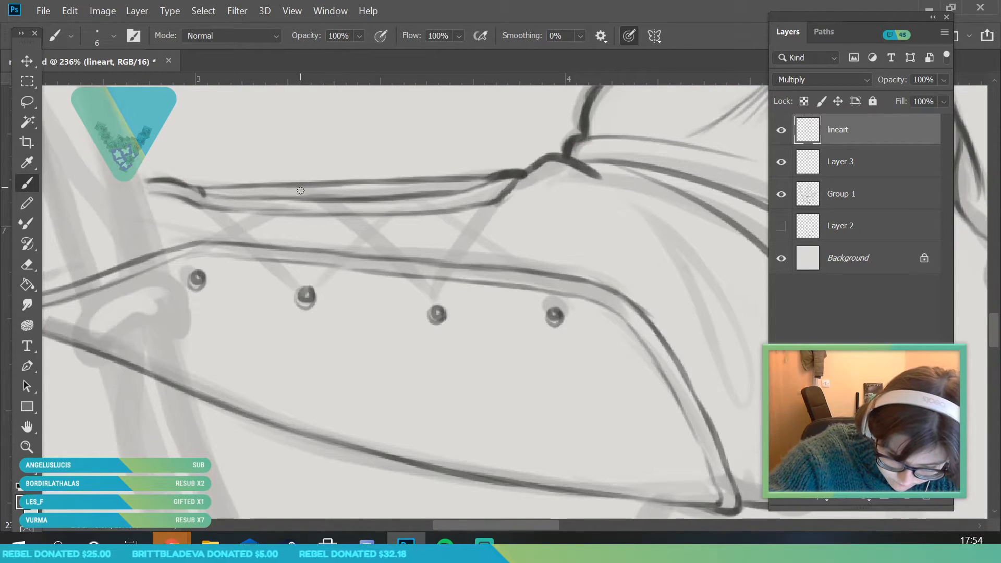
{"action": "left_click_drag", "start_coordinate": [394, 185], "coordinate": [409, 185]}
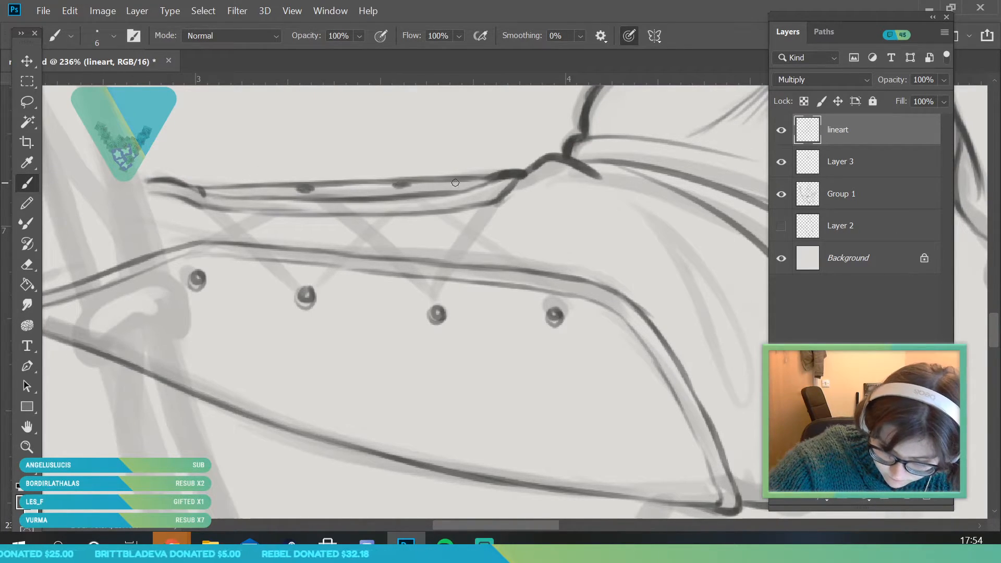
{"action": "left_click_drag", "start_coordinate": [208, 274], "coordinate": [199, 281]}
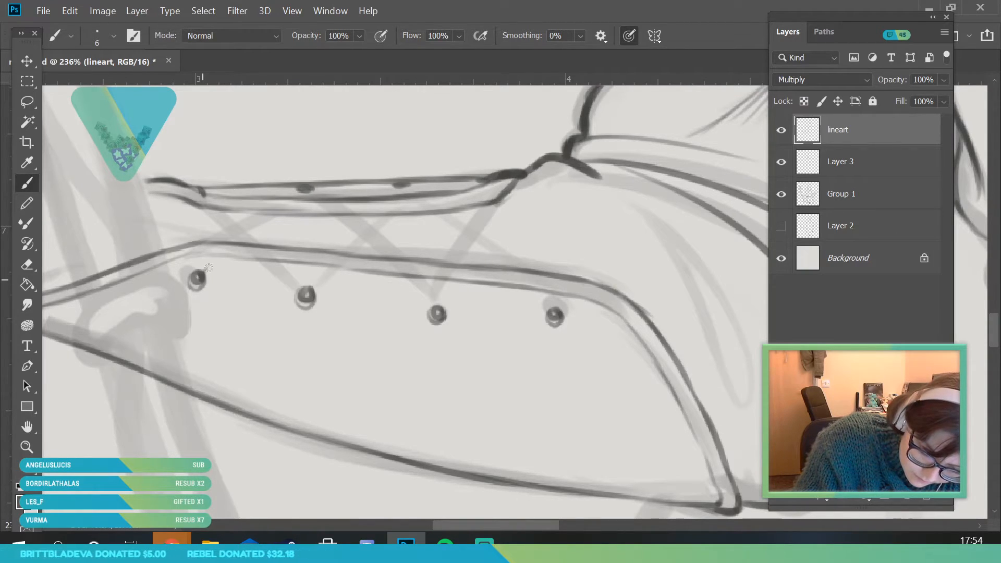
{"action": "mouse_move", "coordinate": [197, 278]}
{"action": "left_mouse_down"}
{"action": "mouse_move", "coordinate": [312, 186]}
{"action": "mouse_move", "coordinate": [197, 271]}
{"action": "mouse_move", "coordinate": [279, 204]}
{"action": "left_mouse_up"}
{"action": "mouse_move", "coordinate": [208, 261]}
{"action": "left_mouse_down"}
{"action": "mouse_move", "coordinate": [271, 208]}
{"action": "mouse_move", "coordinate": [319, 192]}
{"action": "left_mouse_up"}
{"action": "left_click_drag", "start_coordinate": [226, 211], "coordinate": [306, 296]}
{"action": "mouse_move", "coordinate": [205, 192]}
{"action": "left_mouse_down"}
{"action": "mouse_move", "coordinate": [292, 267]}
{"action": "mouse_move", "coordinate": [308, 299]}
{"action": "left_mouse_up"}
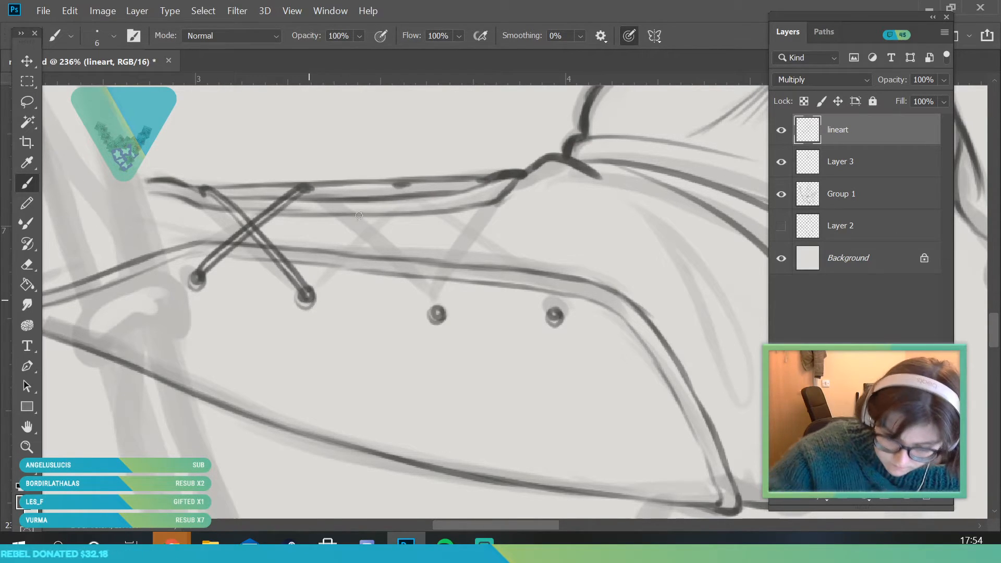
Ink the short crossed laces in the gap at the middle of the bracer
{"action": "left_click_drag", "start_coordinate": [330, 214], "coordinate": [365, 239]}
{"action": "left_click_drag", "start_coordinate": [365, 239], "coordinate": [396, 259]}
{"action": "mouse_move", "coordinate": [343, 216]}
{"action": "left_mouse_down"}
{"action": "mouse_move", "coordinate": [381, 243]}
{"action": "mouse_move", "coordinate": [389, 216]}
{"action": "left_mouse_up"}
{"action": "left_click_drag", "start_coordinate": [343, 255], "coordinate": [379, 220]}
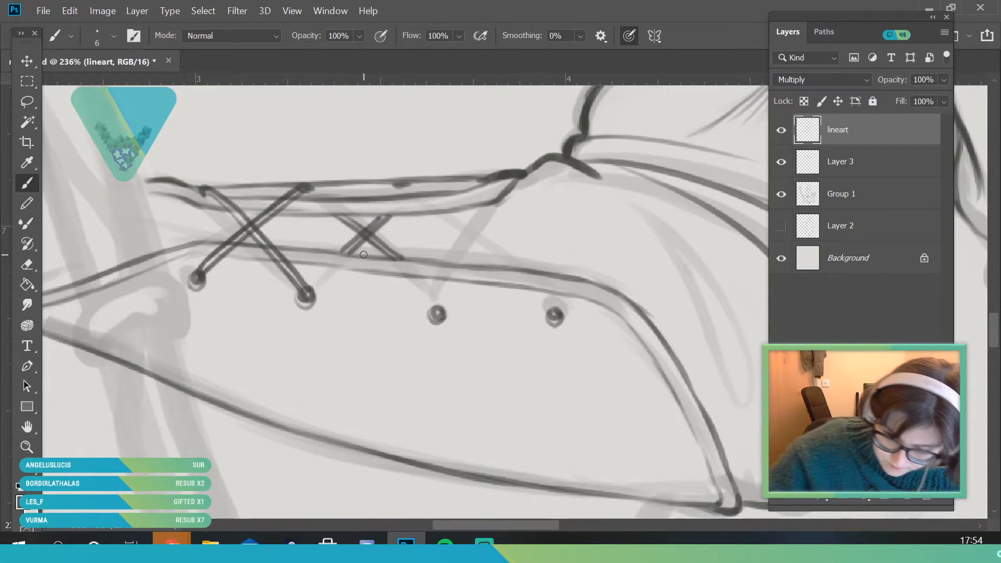
Ink the crossed laces nearest the elbow, redoing the steeper one, and the short closing line beside them
{"action": "mouse_move", "coordinate": [400, 187]}
{"action": "left_mouse_down"}
{"action": "mouse_move", "coordinate": [494, 256]}
{"action": "mouse_move", "coordinate": [473, 239]}
{"action": "mouse_move", "coordinate": [530, 303]}
{"action": "mouse_move", "coordinate": [493, 249]}
{"action": "mouse_move", "coordinate": [555, 313]}
{"action": "left_mouse_up"}
{"action": "left_click_drag", "start_coordinate": [438, 314], "coordinate": [494, 183]}
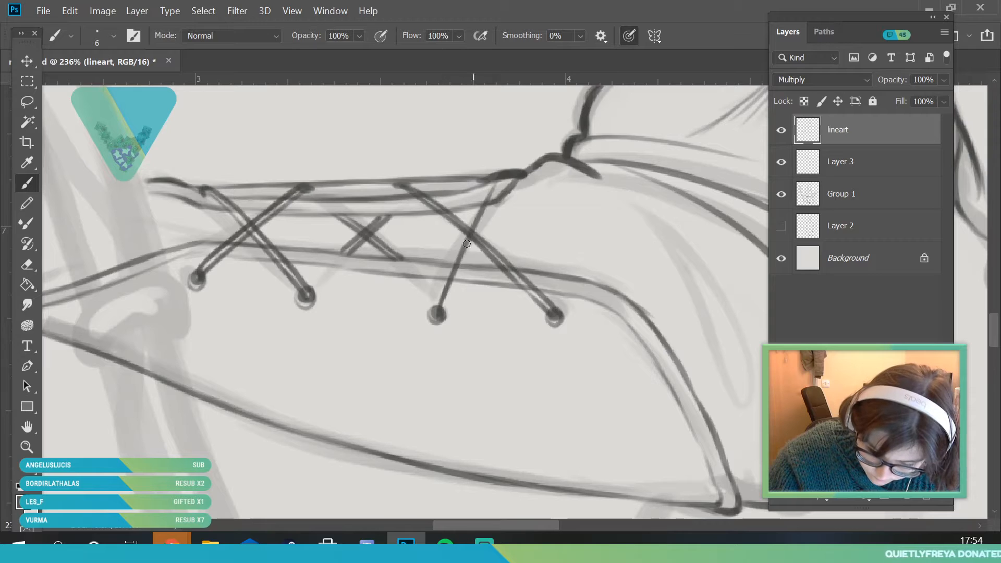
{"action": "left_click_drag", "start_coordinate": [435, 316], "coordinate": [459, 231]}
{"action": "left_click_drag", "start_coordinate": [447, 268], "coordinate": [492, 175]}
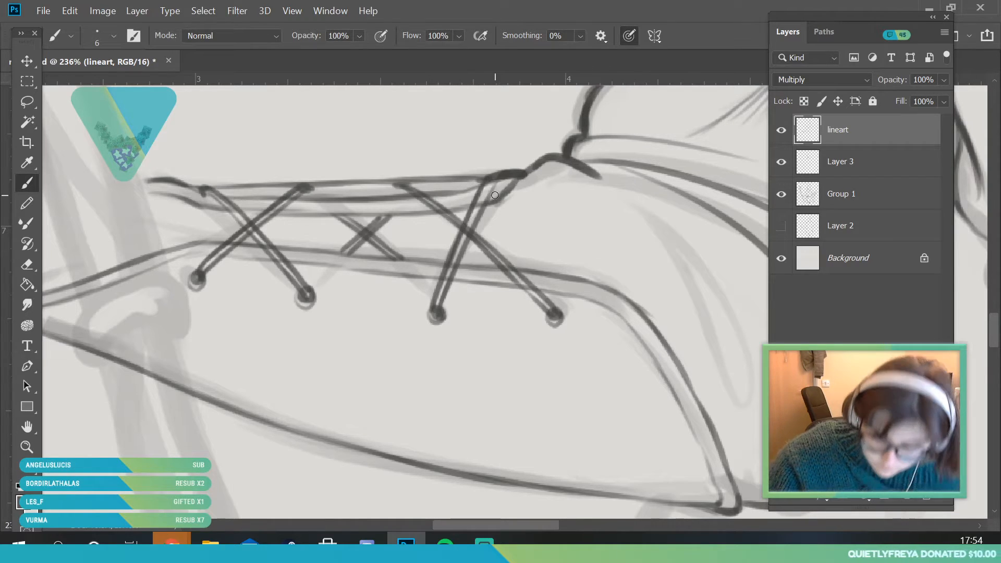
{"action": "key", "text": "ctrl+z"}
{"action": "key", "text": "ctrl+z"}
{"action": "key", "text": "ctrl+z"}
{"action": "key", "text": "ctrl+z"}
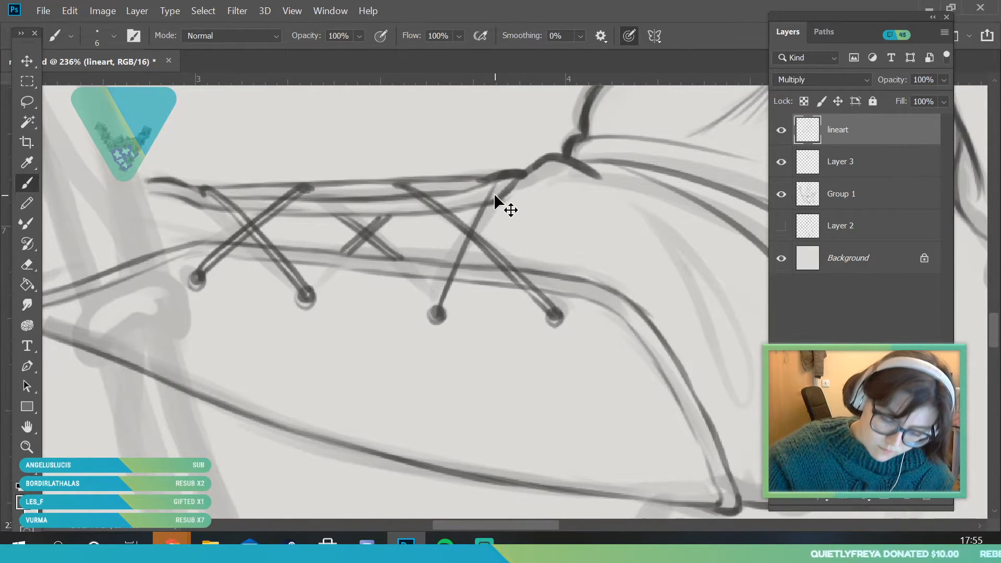
{"action": "mouse_move", "coordinate": [440, 311]}
{"action": "left_mouse_down"}
{"action": "mouse_move", "coordinate": [484, 185]}
{"action": "mouse_move", "coordinate": [447, 266]}
{"action": "mouse_move", "coordinate": [483, 181]}
{"action": "mouse_move", "coordinate": [523, 270]}
{"action": "left_mouse_up"}
{"action": "left_click_drag", "start_coordinate": [497, 200], "coordinate": [528, 271]}
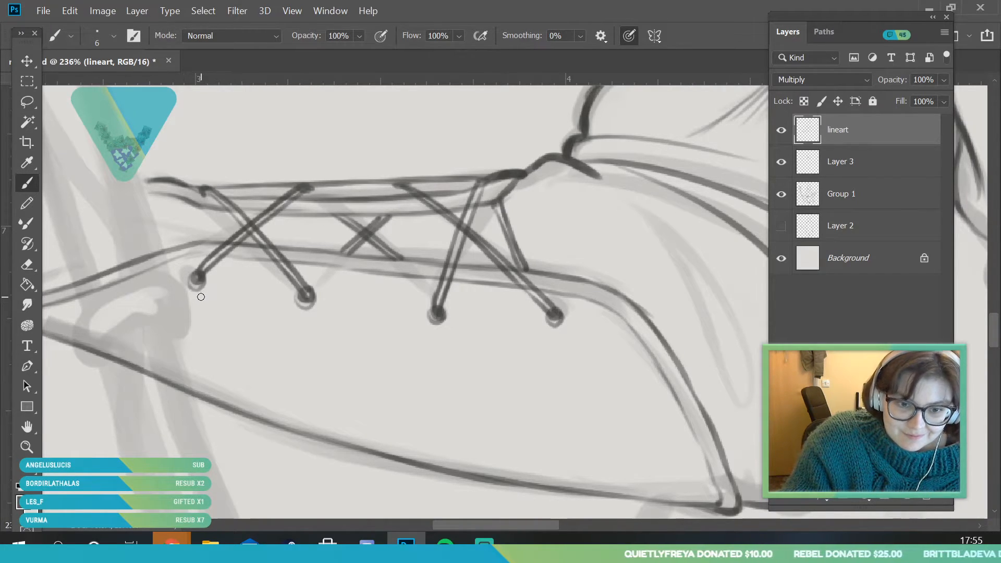
Ink a fold crease on the staff-arm sleeve between the bracer's edge and the elbow
{"action": "left_click", "coordinate": [27, 447]}
{"action": "left_click_drag", "start_coordinate": [203, 365], "coordinate": [113, 376]}
{"action": "mouse_move", "coordinate": [333, 333]}
{"action": "left_mouse_down"}
{"action": "mouse_move", "coordinate": [286, 339]}
{"action": "mouse_move", "coordinate": [315, 330]}
{"action": "left_mouse_up"}
{"action": "left_click_drag", "start_coordinate": [189, 340], "coordinate": [237, 452]}
{"action": "left_click_drag", "start_coordinate": [175, 393], "coordinate": [267, 434]}
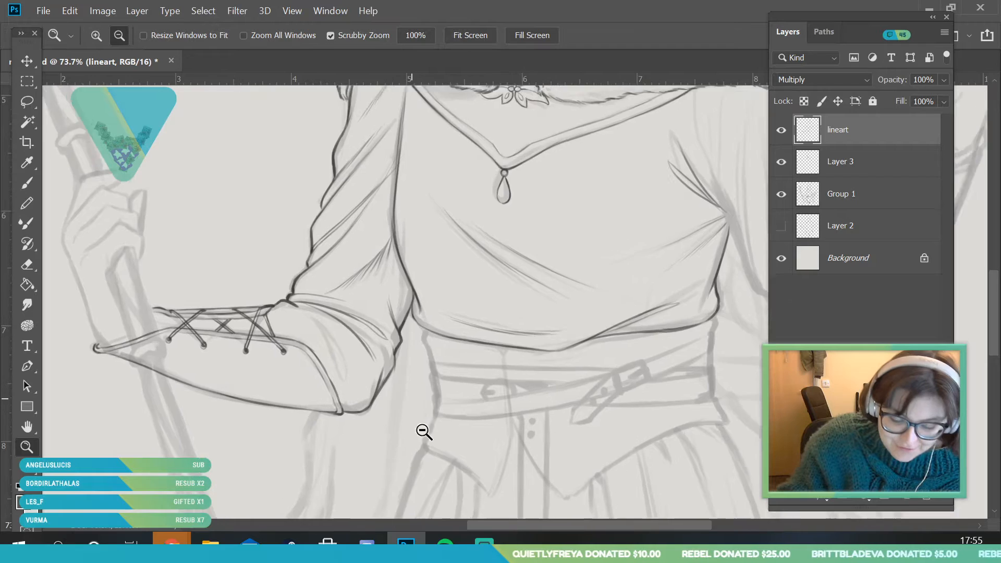
{"action": "left_click_drag", "start_coordinate": [417, 416], "coordinate": [367, 376]}
{"action": "key", "text": "b"}
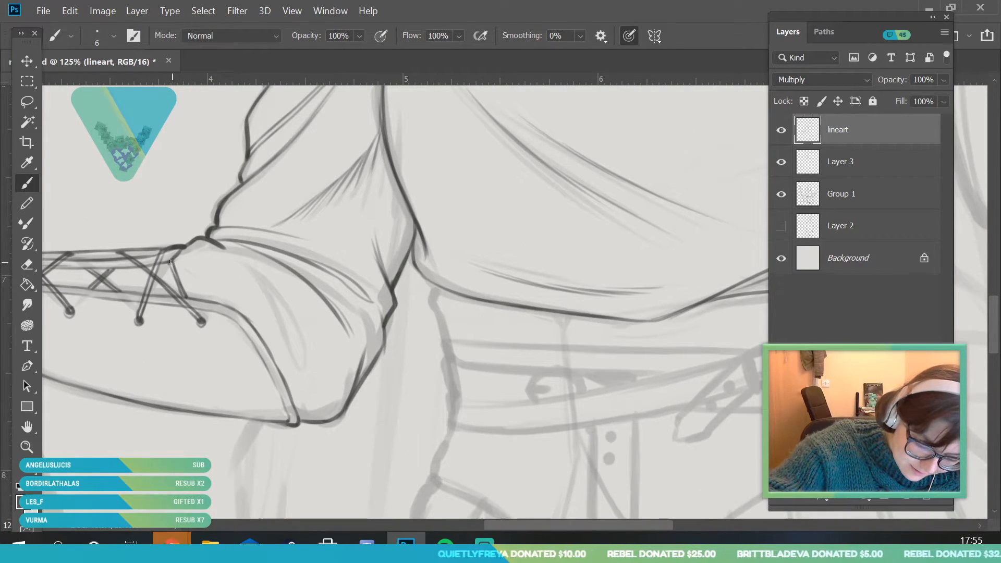
{"action": "mouse_move", "coordinate": [249, 268]}
{"action": "left_mouse_down"}
{"action": "mouse_move", "coordinate": [284, 311]}
{"action": "mouse_move", "coordinate": [264, 384]}
{"action": "left_mouse_up"}
Check the whole line art without the sketch by toggling Group 1's visibility off and on
{"action": "left_click", "coordinate": [33, 446]}
{"action": "left_click", "coordinate": [777, 203]}
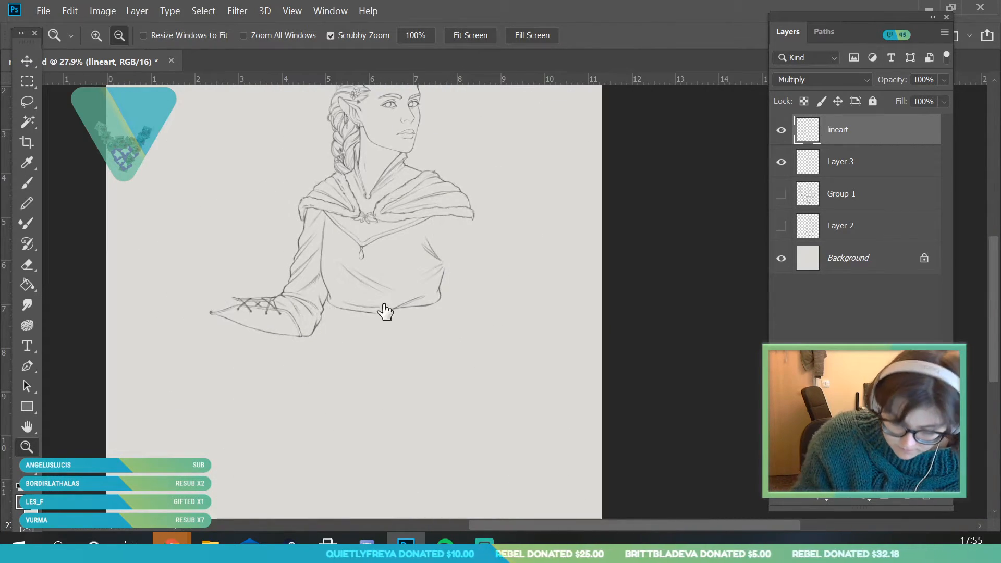
{"action": "left_click_drag", "start_coordinate": [384, 330], "coordinate": [402, 335]}
{"action": "left_click", "coordinate": [780, 194]}
{"action": "mouse_move", "coordinate": [366, 272]}
{"action": "left_mouse_down"}
{"action": "mouse_move", "coordinate": [320, 354]}
{"action": "mouse_move", "coordinate": [341, 465]}
{"action": "left_mouse_up"}
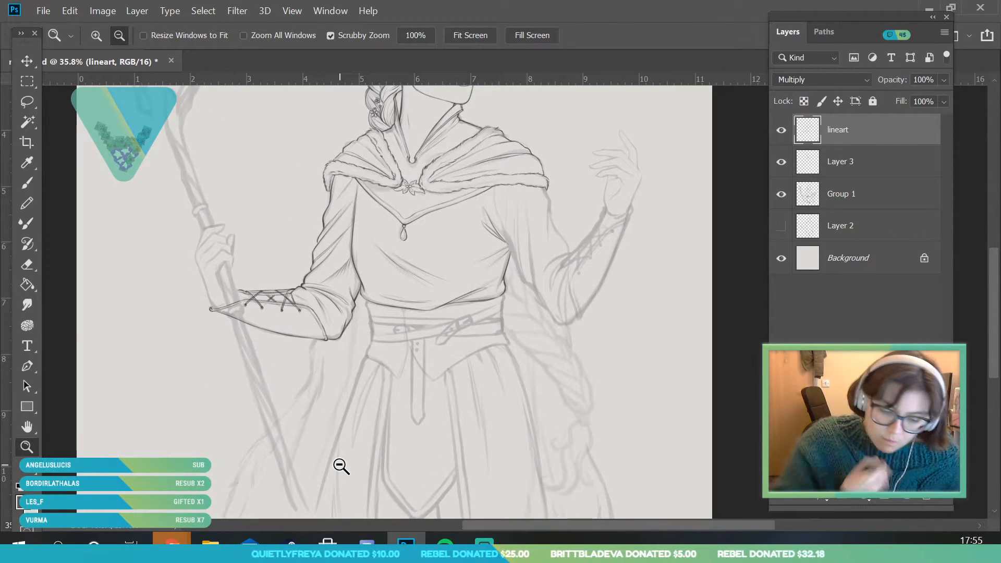
Erase the bracer lines where the staff crosses the forearm, using an 18 px eraser
{"action": "scroll", "coordinate": [266, 342], "scroll_direction": "up", "scroll_amount": 8}
{"action": "key", "text": "e"}
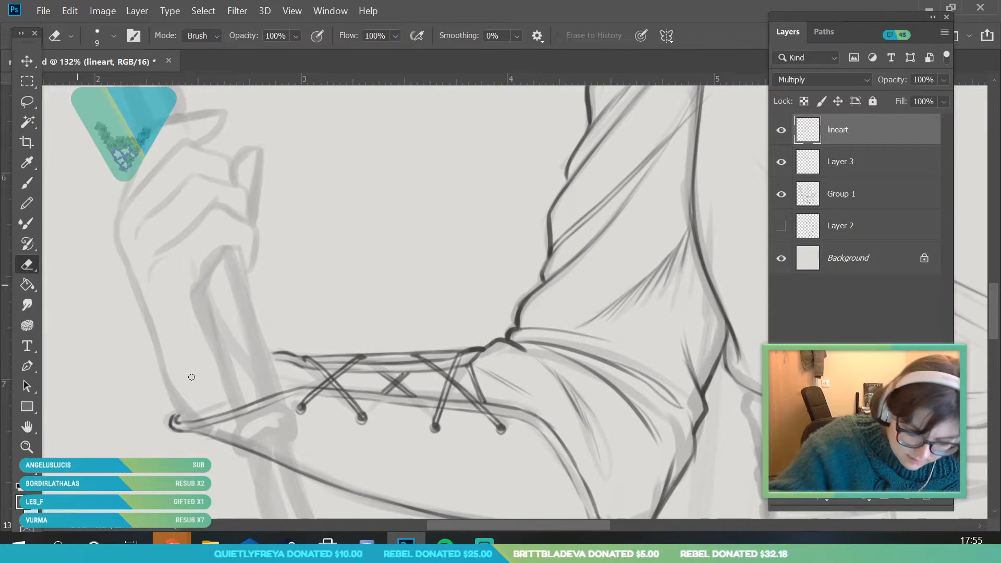
{"action": "left_click", "coordinate": [113, 36]}
{"action": "left_click_drag", "start_coordinate": [93, 87], "coordinate": [102, 87]}
{"action": "left_click", "coordinate": [290, 310]}
{"action": "left_click", "coordinate": [273, 400]}
{"action": "left_click_drag", "start_coordinate": [273, 396], "coordinate": [245, 394]}
{"action": "mouse_move", "coordinate": [239, 441]}
{"action": "left_mouse_down"}
{"action": "mouse_move", "coordinate": [262, 476]}
{"action": "mouse_move", "coordinate": [293, 469]}
{"action": "mouse_move", "coordinate": [295, 485]}
{"action": "left_mouse_up"}
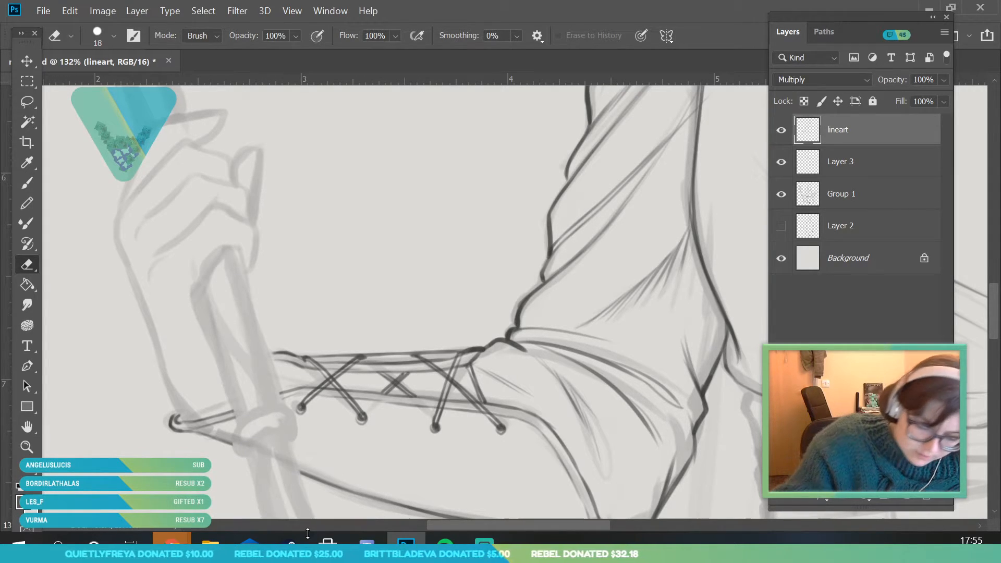
Ink the staff hand's outer contour from the wrist up over the knuckle and along the topmost finger
{"action": "key", "text": "z"}
{"action": "left_click_drag", "start_coordinate": [190, 230], "coordinate": [187, 248]}
{"action": "key", "text": "b"}
{"action": "mouse_move", "coordinate": [180, 450]}
{"action": "left_mouse_down"}
{"action": "mouse_move", "coordinate": [191, 452]}
{"action": "mouse_move", "coordinate": [161, 409]}
{"action": "mouse_move", "coordinate": [103, 232]}
{"action": "left_mouse_up"}
{"action": "key", "text": "z"}
{"action": "mouse_move", "coordinate": [149, 319]}
{"action": "left_mouse_down"}
{"action": "mouse_move", "coordinate": [137, 209]}
{"action": "mouse_move", "coordinate": [172, 208]}
{"action": "left_mouse_up"}
{"action": "left_click", "coordinate": [27, 182]}
{"action": "mouse_move", "coordinate": [114, 353]}
{"action": "left_mouse_down"}
{"action": "mouse_move", "coordinate": [112, 324]}
{"action": "mouse_move", "coordinate": [190, 233]}
{"action": "mouse_move", "coordinate": [245, 250]}
{"action": "left_mouse_up"}
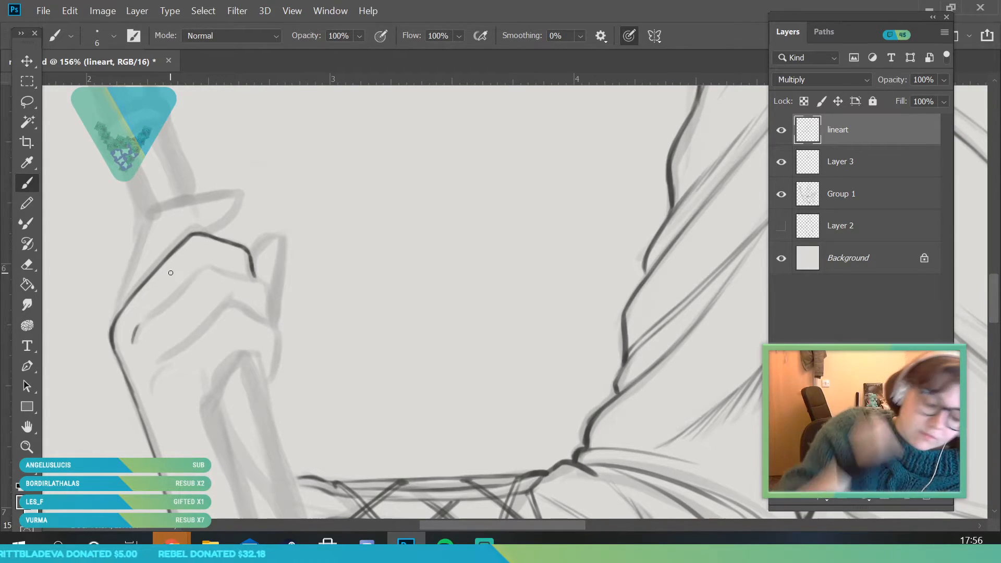
Ink the staff hand's remaining curled fingers and the palm-side edge around the staff
{"action": "mouse_move", "coordinate": [135, 331]}
{"action": "left_mouse_down"}
{"action": "mouse_move", "coordinate": [206, 268]}
{"action": "mouse_move", "coordinate": [257, 279]}
{"action": "left_mouse_up"}
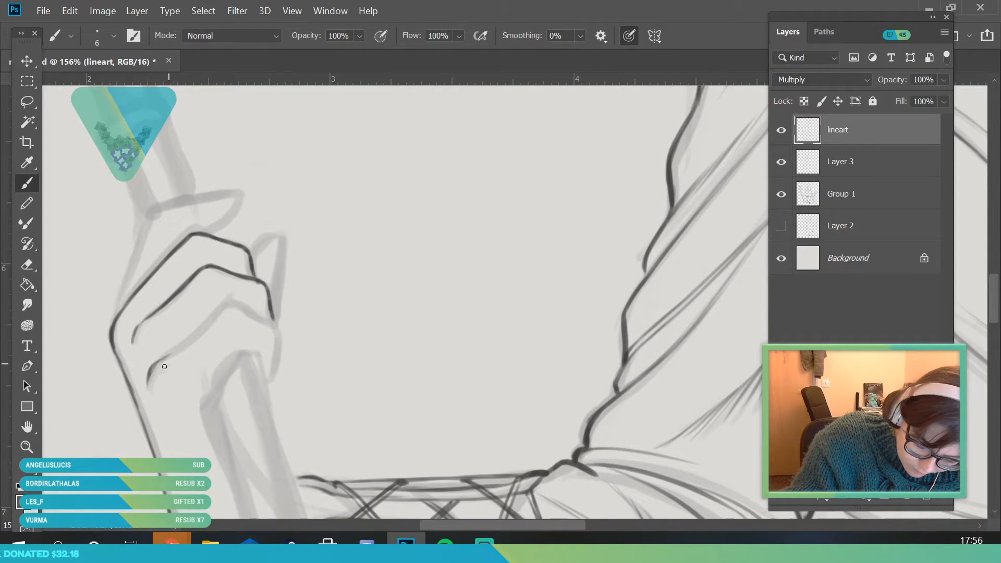
{"action": "mouse_move", "coordinate": [171, 354]}
{"action": "left_mouse_down"}
{"action": "mouse_move", "coordinate": [229, 304]}
{"action": "mouse_move", "coordinate": [275, 325]}
{"action": "left_mouse_up"}
{"action": "mouse_move", "coordinate": [213, 400]}
{"action": "left_mouse_down"}
{"action": "mouse_move", "coordinate": [198, 418]}
{"action": "mouse_move", "coordinate": [232, 370]}
{"action": "left_mouse_up"}
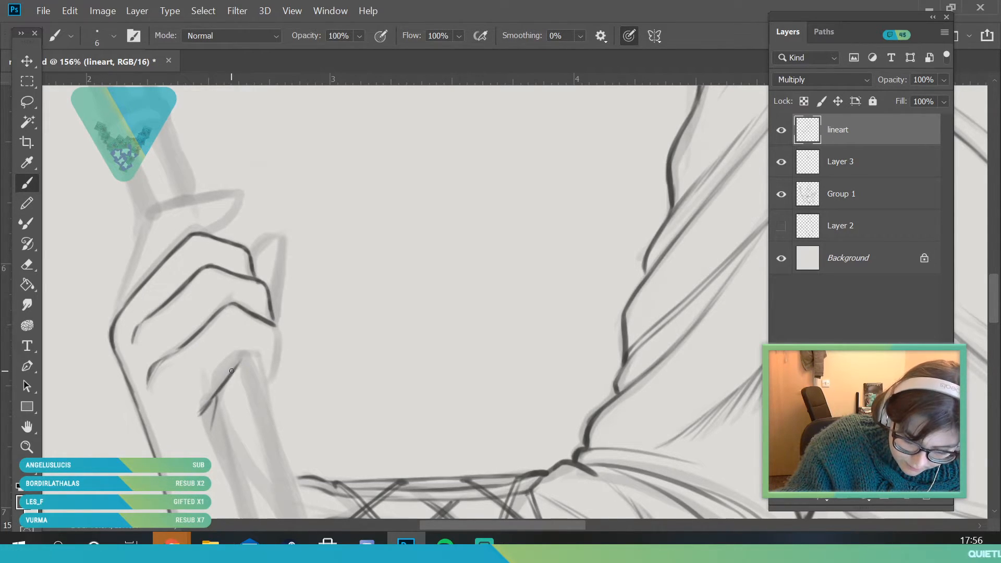
{"action": "left_click_drag", "start_coordinate": [279, 334], "coordinate": [272, 368]}
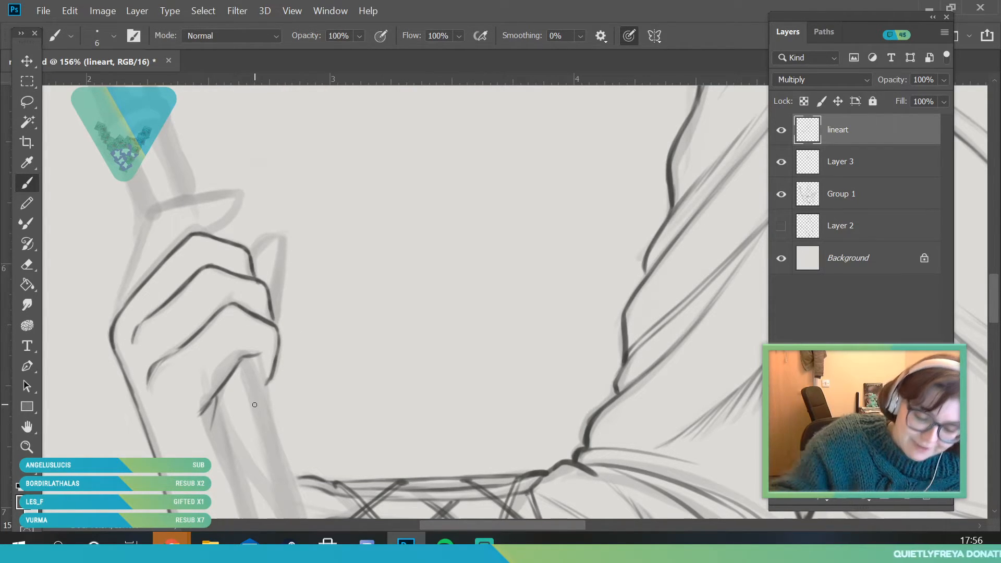
Ink the staff hand's remaining fingertip beyond the knuckles and the index finger's edge running up beside the staff
{"action": "left_click_drag", "start_coordinate": [275, 322], "coordinate": [275, 226]}
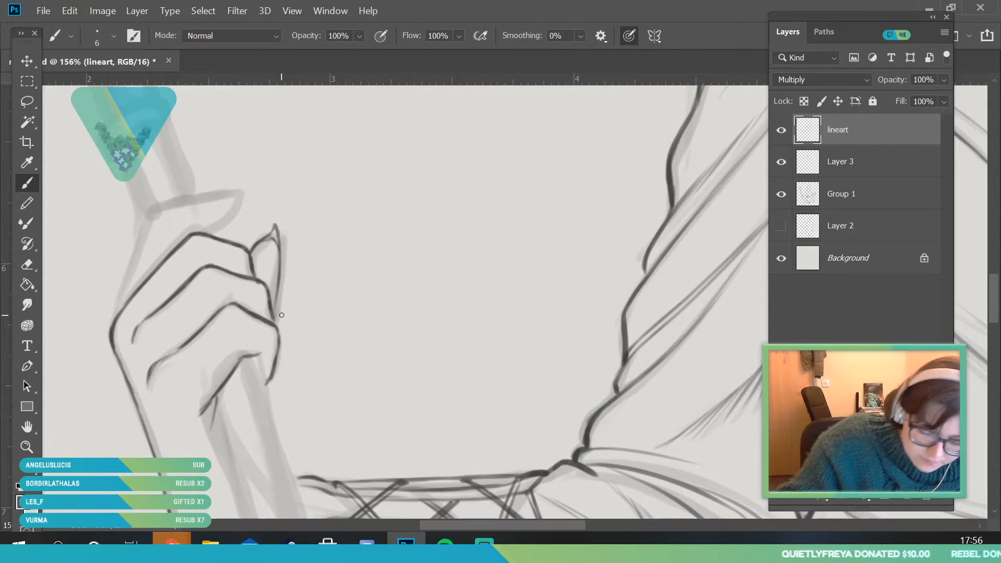
{"action": "left_click_drag", "start_coordinate": [111, 327], "coordinate": [143, 228]}
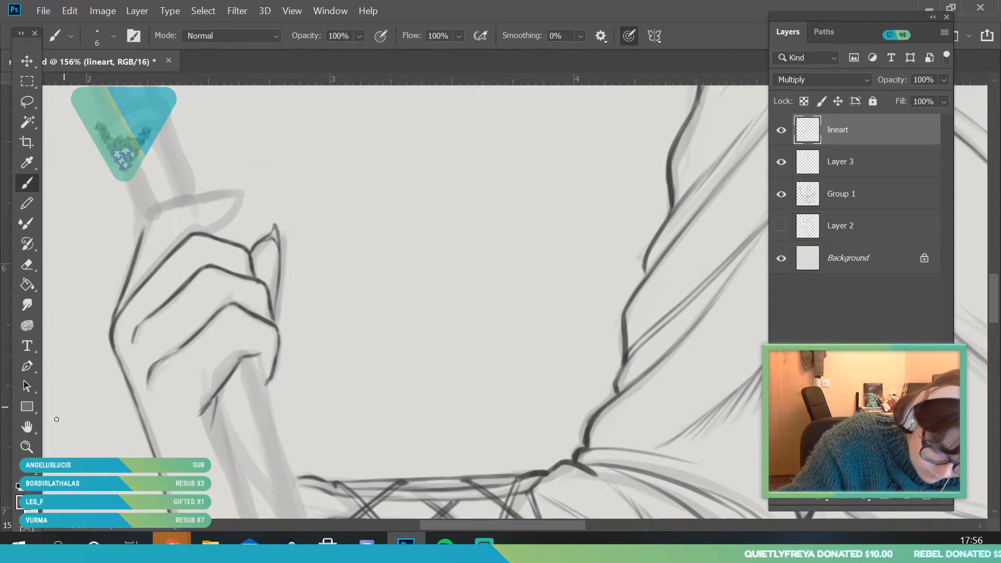
{"action": "left_click", "coordinate": [26, 446]}
{"action": "left_click_drag", "start_coordinate": [146, 168], "coordinate": [165, 226]}
{"action": "key", "text": "b"}
{"action": "mouse_move", "coordinate": [135, 288]}
{"action": "left_mouse_down"}
{"action": "mouse_move", "coordinate": [150, 253]}
{"action": "mouse_move", "coordinate": [190, 232]}
{"action": "mouse_move", "coordinate": [343, 209]}
{"action": "mouse_move", "coordinate": [287, 214]}
{"action": "mouse_move", "coordinate": [345, 216]}
{"action": "mouse_move", "coordinate": [250, 253]}
{"action": "left_mouse_up"}
{"action": "left_click_drag", "start_coordinate": [300, 235], "coordinate": [69, 402]}
Check the whole line art without the sketch by hiding and showing Group 1 again
{"action": "key", "text": "z"}
{"action": "left_click_drag", "start_coordinate": [348, 358], "coordinate": [313, 362]}
{"action": "left_click_drag", "start_coordinate": [530, 362], "coordinate": [549, 375]}
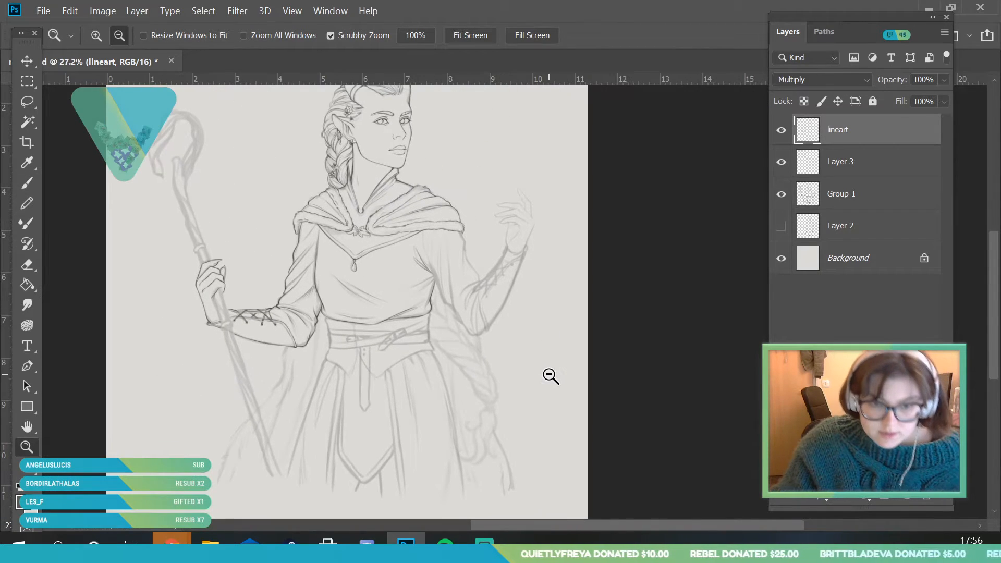
{"action": "left_click_drag", "start_coordinate": [467, 264], "coordinate": [487, 262]}
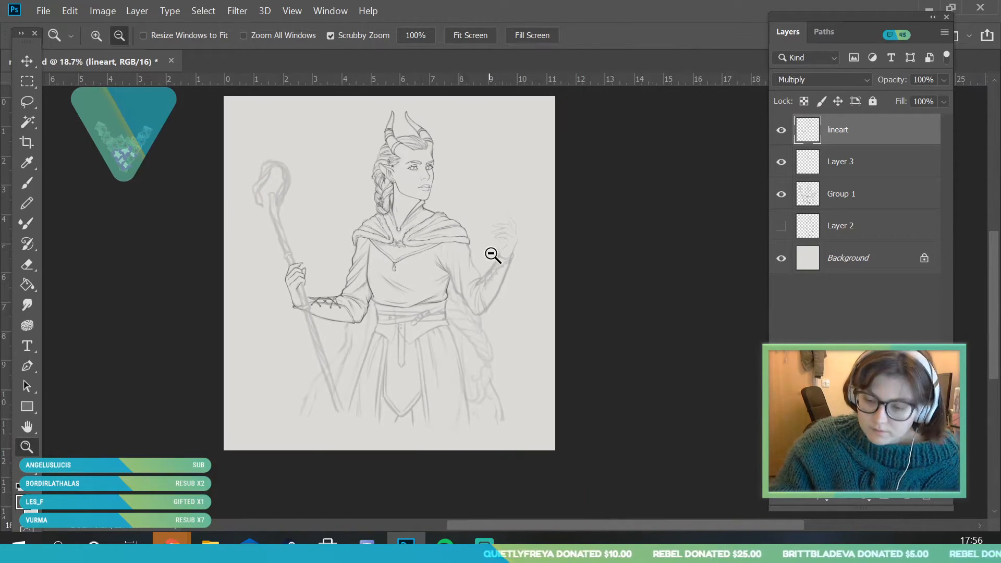
{"action": "left_click_drag", "start_coordinate": [469, 221], "coordinate": [440, 306]}
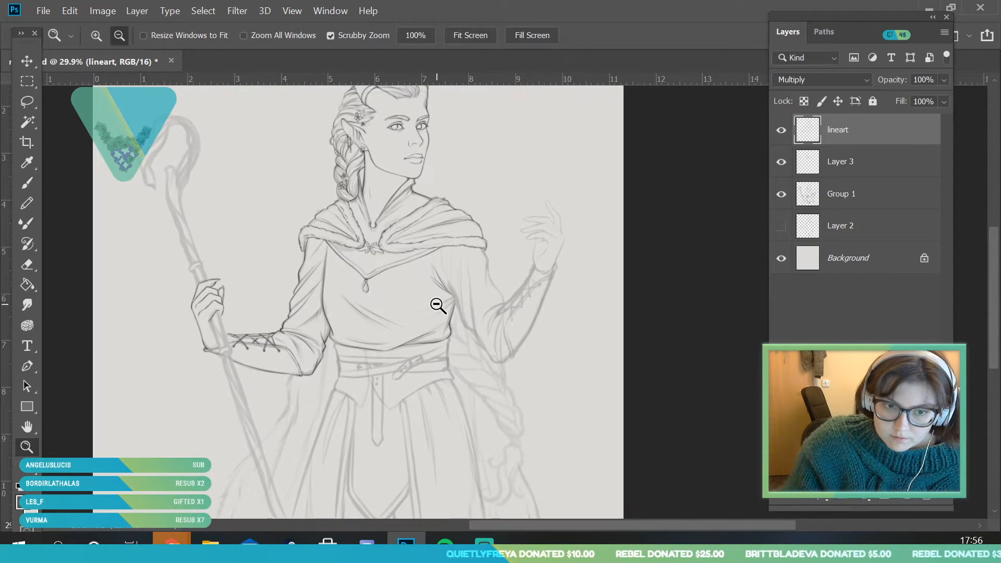
{"action": "left_click", "coordinate": [780, 197]}
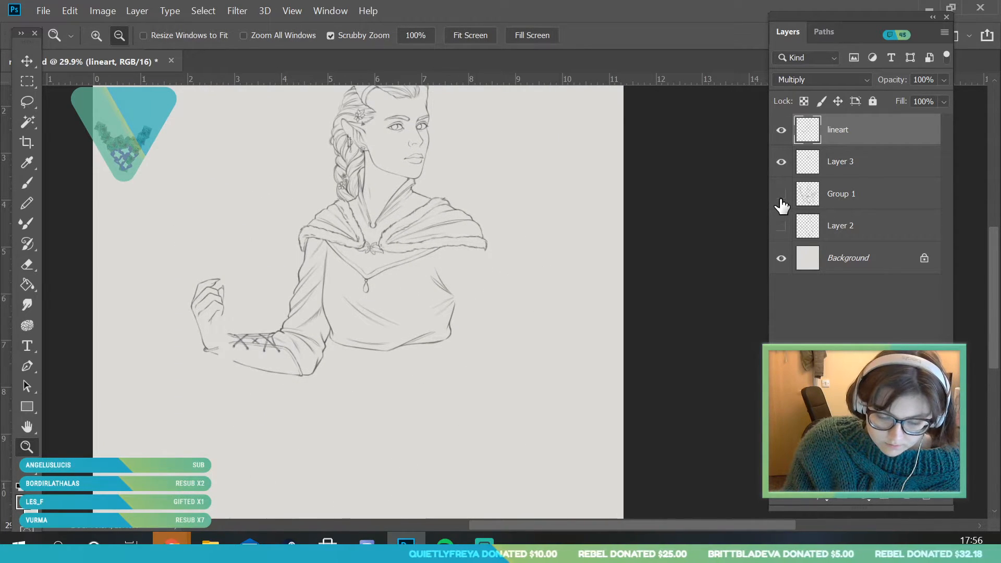
{"action": "left_click", "coordinate": [781, 197]}
Ink the raised arm's sleeve contour from the armpit down toward the elbow, using a 7 px brush
{"action": "left_click_drag", "start_coordinate": [272, 366], "coordinate": [249, 410]}
{"action": "left_click_drag", "start_coordinate": [480, 331], "coordinate": [477, 407]}
{"action": "left_click_drag", "start_coordinate": [487, 324], "coordinate": [496, 413]}
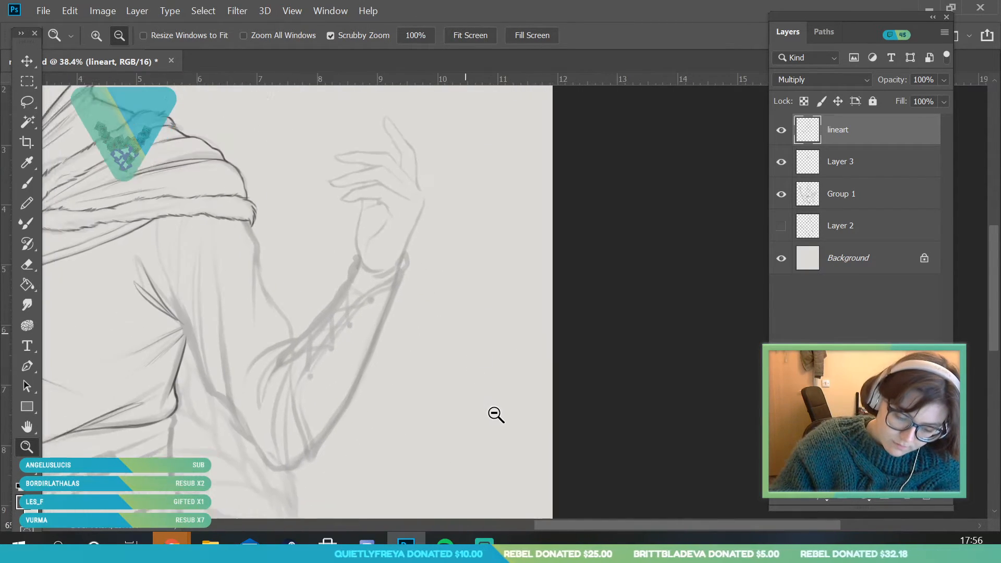
{"action": "left_click_drag", "start_coordinate": [167, 272], "coordinate": [163, 310]}
{"action": "key", "text": "b"}
{"action": "left_click", "coordinate": [113, 35]}
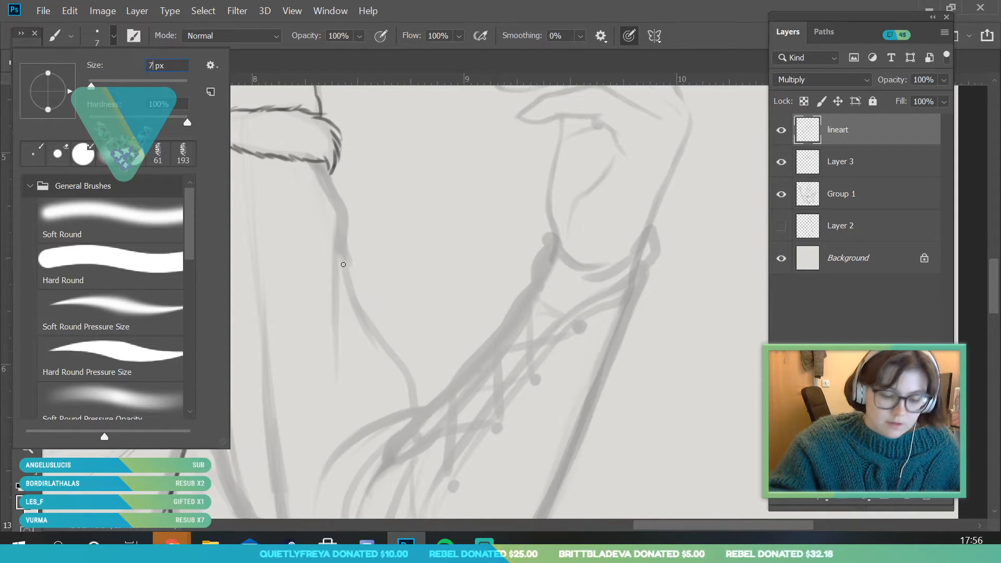
{"action": "key", "text": "Return"}
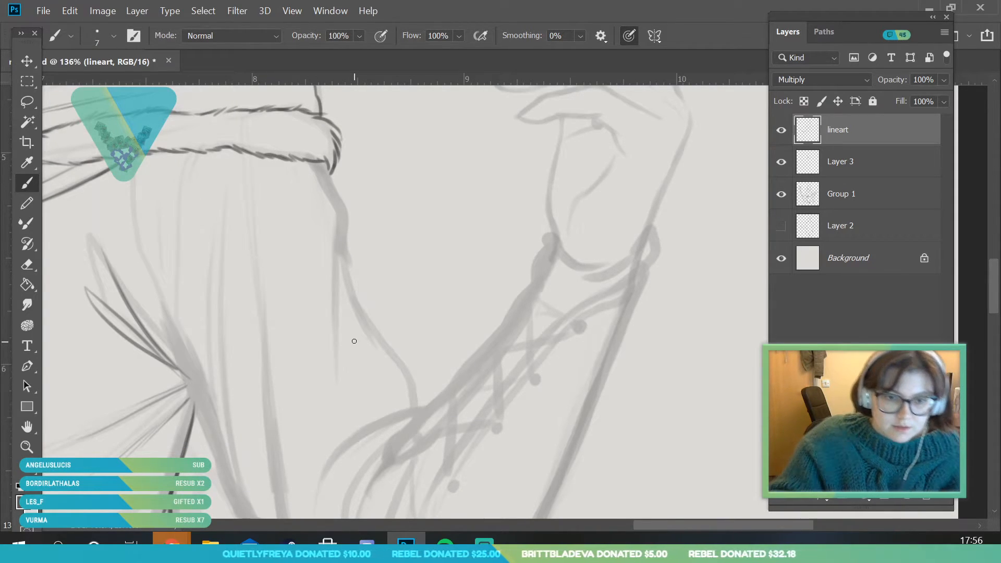
{"action": "left_click", "coordinate": [26, 447]}
{"action": "left_click_drag", "start_coordinate": [223, 318], "coordinate": [201, 344]}
{"action": "left_click_drag", "start_coordinate": [279, 424], "coordinate": [295, 423]}
{"action": "key", "text": "b"}
{"action": "left_click_drag", "start_coordinate": [137, 167], "coordinate": [157, 283]}
{"action": "left_click_drag", "start_coordinate": [130, 185], "coordinate": [199, 400]}
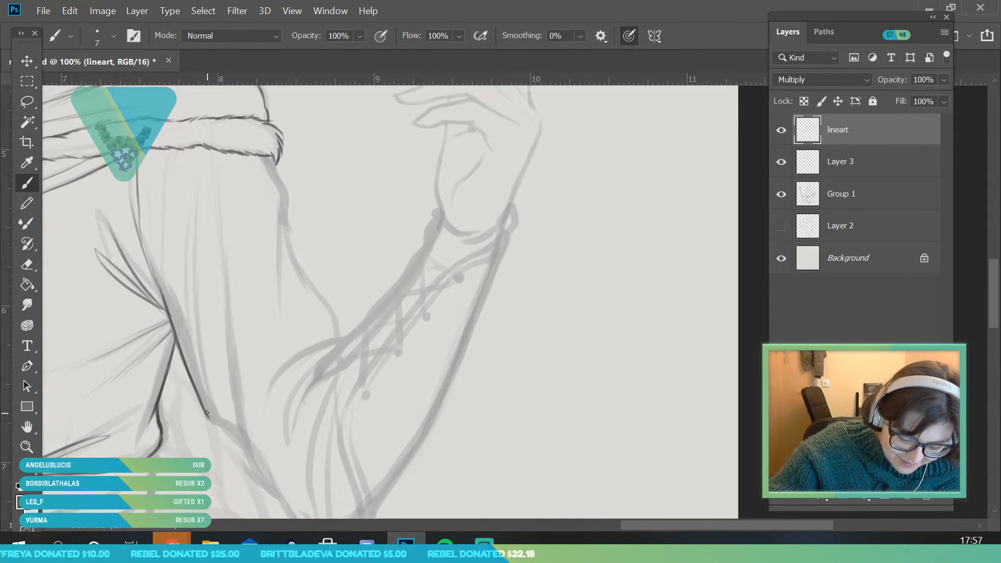
{"action": "left_click_drag", "start_coordinate": [207, 412], "coordinate": [211, 418]}
{"action": "mouse_move", "coordinate": [245, 458]}
{"action": "left_mouse_down"}
{"action": "mouse_move", "coordinate": [273, 493]}
{"action": "mouse_move", "coordinate": [239, 436]}
{"action": "left_mouse_up"}
{"action": "left_click_drag", "start_coordinate": [252, 478], "coordinate": [232, 402]}
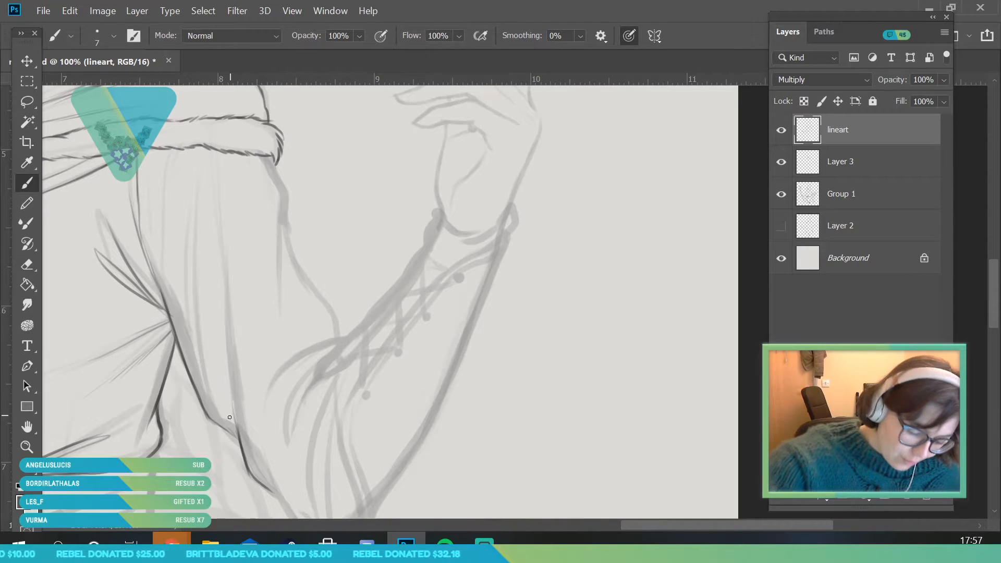
Ink the long vertical fabric folds hanging from the fur trim down the raised arm's upper sleeve
{"action": "mouse_move", "coordinate": [238, 437]}
{"action": "left_mouse_down"}
{"action": "mouse_move", "coordinate": [228, 334]}
{"action": "mouse_move", "coordinate": [241, 446]}
{"action": "mouse_move", "coordinate": [221, 272]}
{"action": "left_mouse_up"}
{"action": "left_click_drag", "start_coordinate": [207, 394], "coordinate": [193, 243]}
{"action": "mouse_move", "coordinate": [208, 413]}
{"action": "left_mouse_down"}
{"action": "mouse_move", "coordinate": [183, 259]}
{"action": "mouse_move", "coordinate": [198, 273]}
{"action": "mouse_move", "coordinate": [182, 189]}
{"action": "left_mouse_up"}
{"action": "left_click_drag", "start_coordinate": [197, 272], "coordinate": [191, 195]}
{"action": "left_click_drag", "start_coordinate": [166, 151], "coordinate": [159, 315]}
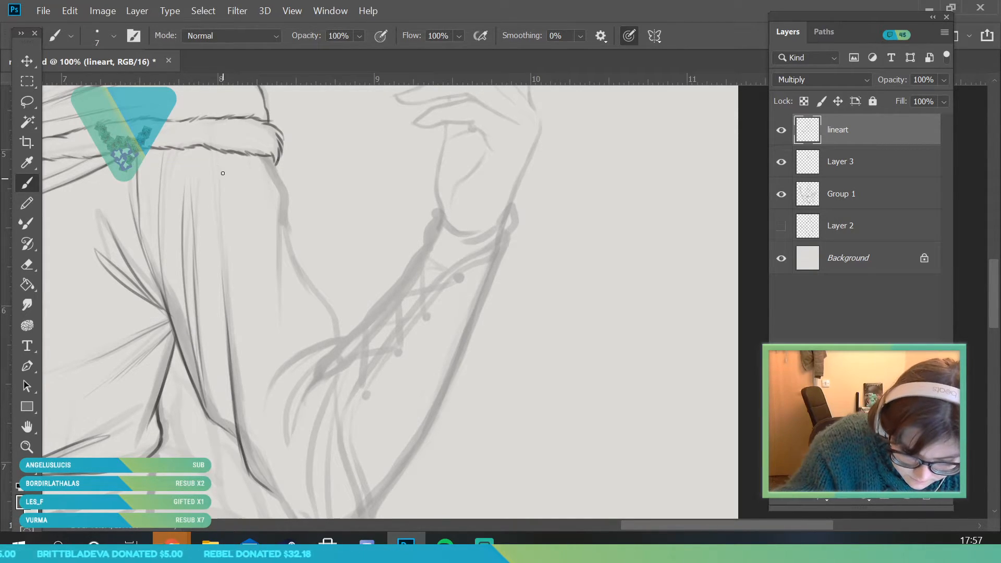
{"action": "left_click_drag", "start_coordinate": [224, 151], "coordinate": [233, 245]}
Ink the upper sleeve's outer contour from the fur trim to the elbow crease, plus the curved fold at the crease
{"action": "mouse_move", "coordinate": [267, 159]}
{"action": "left_mouse_down"}
{"action": "mouse_move", "coordinate": [284, 194]}
{"action": "mouse_move", "coordinate": [305, 321]}
{"action": "mouse_move", "coordinate": [303, 310]}
{"action": "left_mouse_up"}
{"action": "mouse_move", "coordinate": [287, 237]}
{"action": "left_mouse_down"}
{"action": "mouse_move", "coordinate": [300, 277]}
{"action": "mouse_move", "coordinate": [335, 316]}
{"action": "left_mouse_up"}
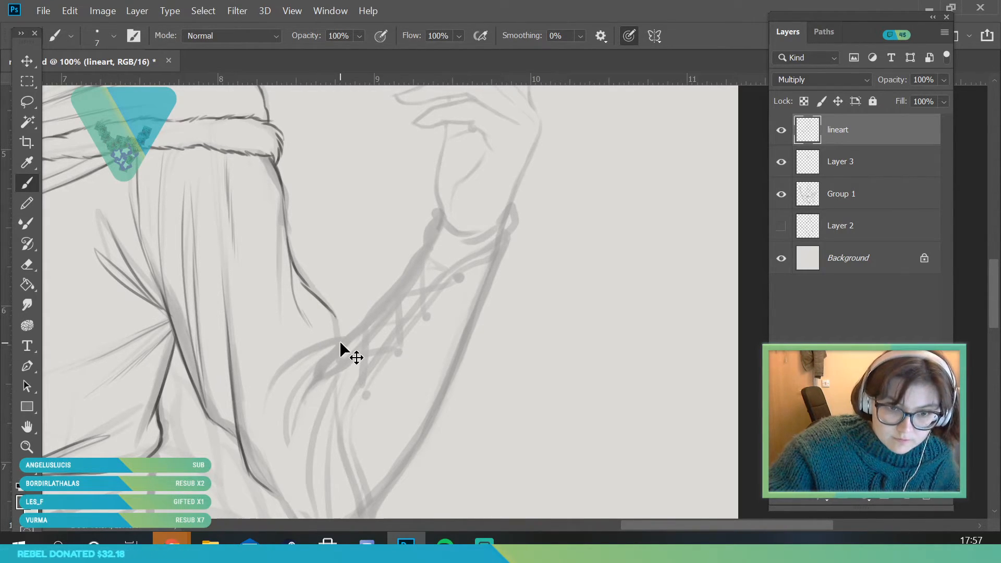
{"action": "key", "text": "ctrl+z"}
{"action": "mouse_move", "coordinate": [293, 268]}
{"action": "left_mouse_down"}
{"action": "mouse_move", "coordinate": [341, 338]}
{"action": "mouse_move", "coordinate": [330, 339]}
{"action": "mouse_move", "coordinate": [257, 444]}
{"action": "mouse_move", "coordinate": [300, 354]}
{"action": "left_mouse_up"}
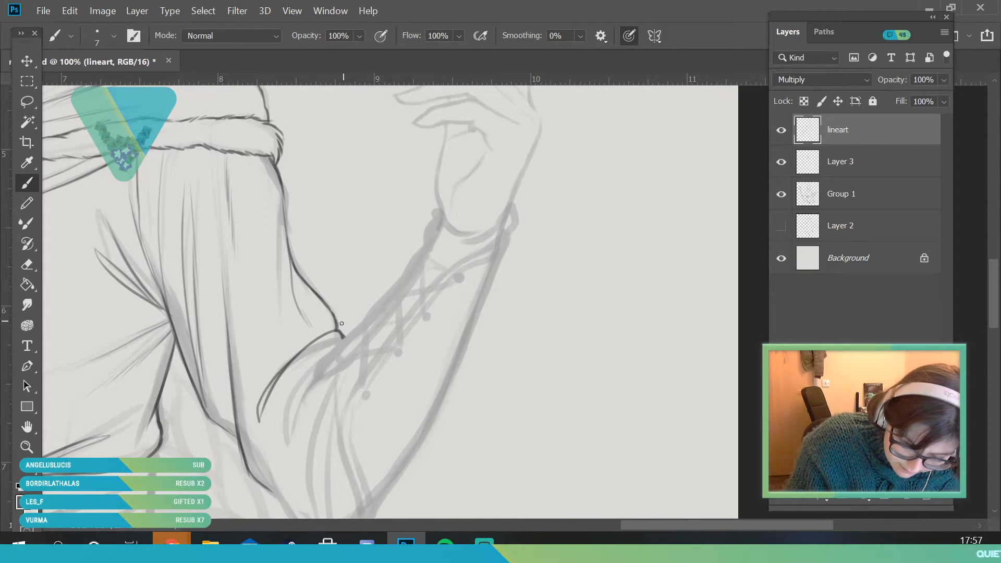
Ink the narrow strip along the raised forearm's inner side from the elbow crease to the wrist with the 7 px brush
{"action": "key", "text": "z"}
{"action": "left_click_drag", "start_coordinate": [315, 304], "coordinate": [264, 431]}
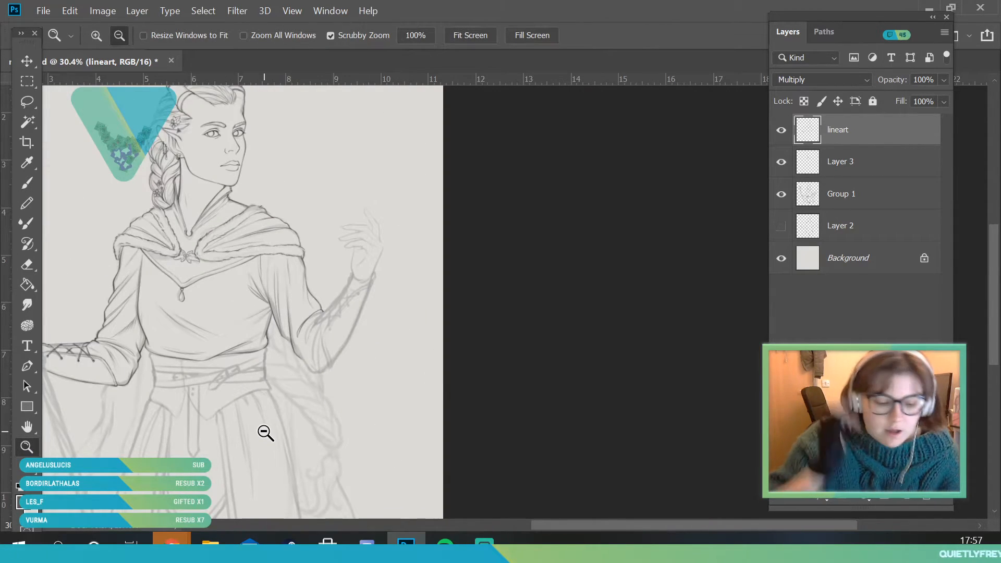
{"action": "left_click", "coordinate": [285, 234]}
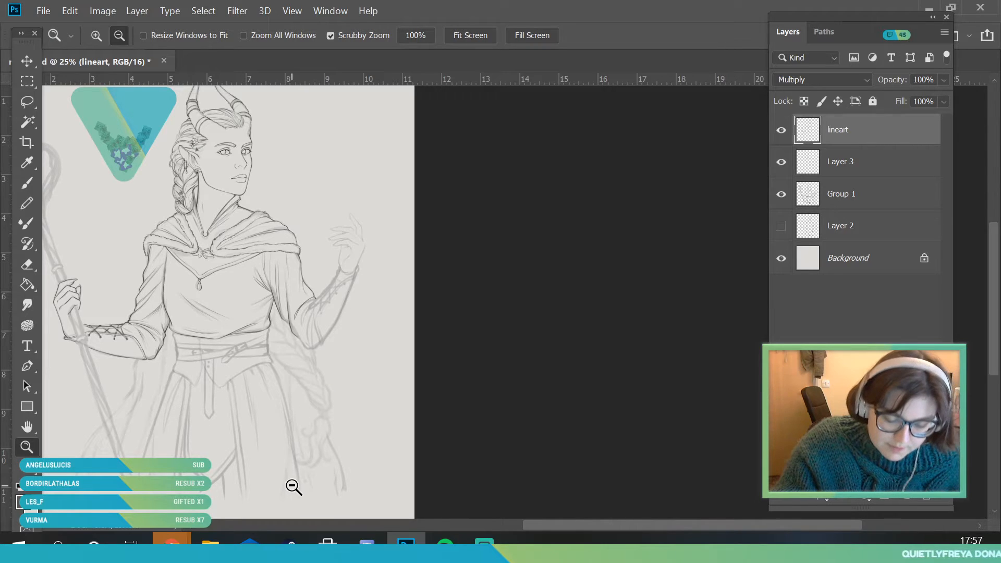
{"action": "left_click", "coordinate": [336, 370]}
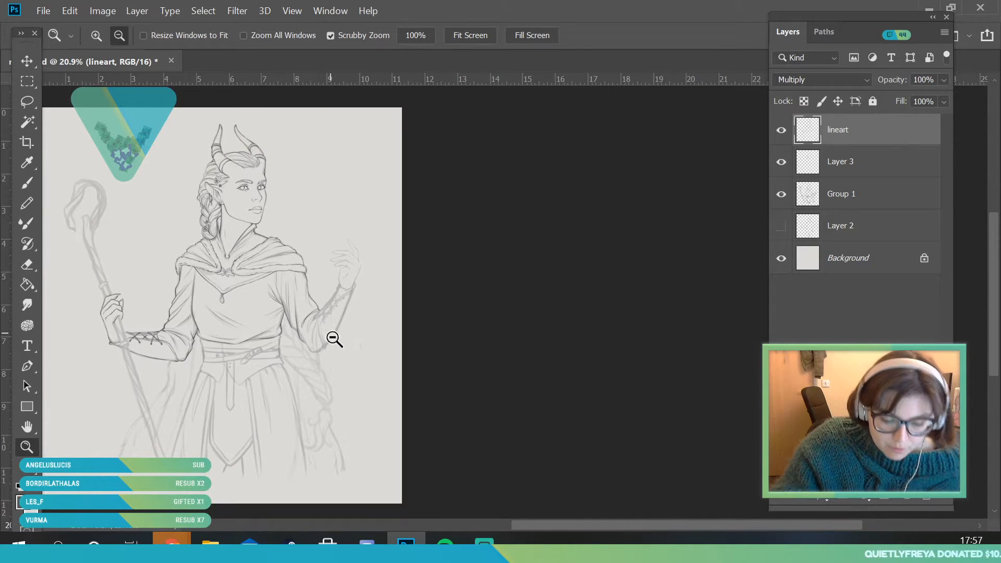
{"action": "left_click_drag", "start_coordinate": [330, 311], "coordinate": [376, 440]}
{"action": "left_click_drag", "start_coordinate": [313, 469], "coordinate": [369, 433]}
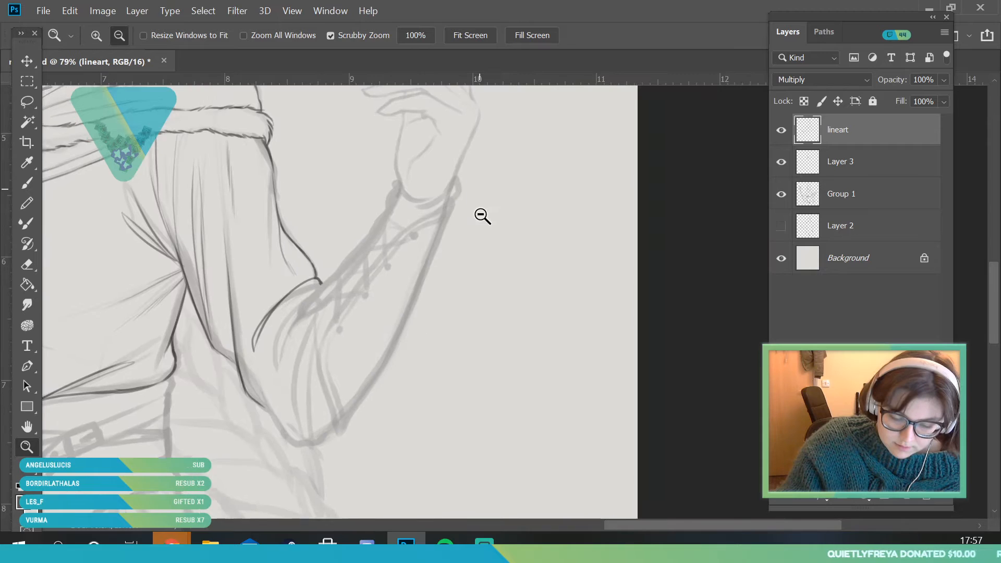
{"action": "left_click_drag", "start_coordinate": [429, 269], "coordinate": [453, 340]}
{"action": "left_click_drag", "start_coordinate": [437, 190], "coordinate": [445, 237]}
{"action": "left_click", "coordinate": [32, 180]}
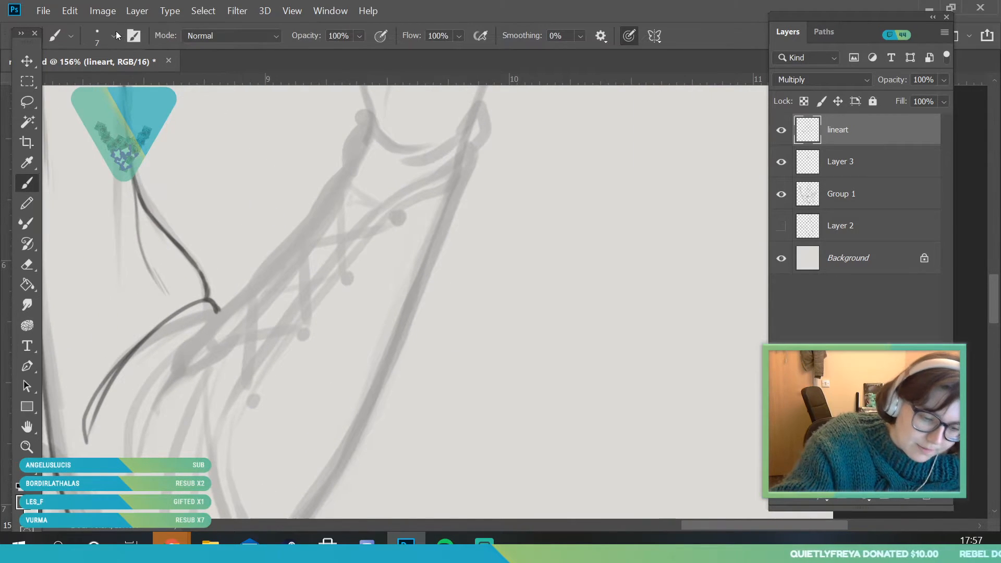
{"action": "left_click", "coordinate": [115, 36]}
{"action": "left_click", "coordinate": [322, 208]}
{"action": "mouse_move", "coordinate": [178, 372]}
{"action": "left_mouse_down"}
{"action": "mouse_move", "coordinate": [317, 205]}
{"action": "mouse_move", "coordinate": [286, 238]}
{"action": "mouse_move", "coordinate": [365, 130]}
{"action": "mouse_move", "coordinate": [351, 167]}
{"action": "mouse_move", "coordinate": [320, 192]}
{"action": "mouse_move", "coordinate": [349, 140]}
{"action": "mouse_move", "coordinate": [360, 136]}
{"action": "mouse_move", "coordinate": [358, 149]}
{"action": "mouse_move", "coordinate": [367, 132]}
{"action": "mouse_move", "coordinate": [346, 183]}
{"action": "left_mouse_up"}
{"action": "mouse_move", "coordinate": [176, 374]}
{"action": "left_mouse_down"}
{"action": "mouse_move", "coordinate": [236, 341]}
{"action": "mouse_move", "coordinate": [201, 363]}
{"action": "mouse_move", "coordinate": [288, 285]}
{"action": "mouse_move", "coordinate": [211, 360]}
{"action": "mouse_move", "coordinate": [231, 344]}
{"action": "mouse_move", "coordinate": [211, 361]}
{"action": "mouse_move", "coordinate": [219, 357]}
{"action": "mouse_move", "coordinate": [297, 264]}
{"action": "mouse_move", "coordinate": [262, 314]}
{"action": "mouse_move", "coordinate": [349, 175]}
{"action": "left_mouse_up"}
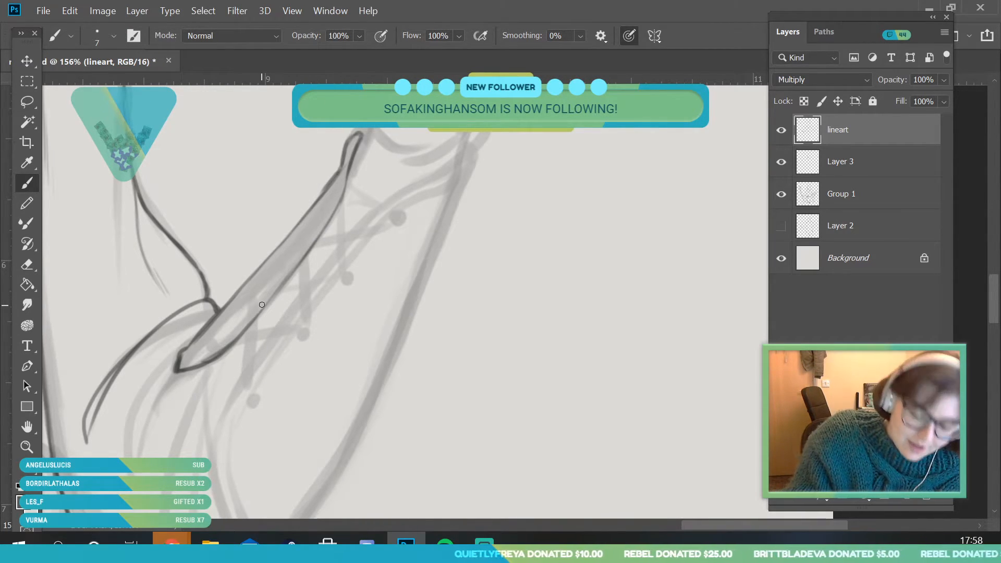
{"action": "mouse_move", "coordinate": [198, 358]}
{"action": "left_mouse_down"}
{"action": "mouse_move", "coordinate": [268, 282]}
{"action": "mouse_move", "coordinate": [221, 348]}
{"action": "mouse_move", "coordinate": [286, 265]}
{"action": "mouse_move", "coordinate": [268, 293]}
{"action": "mouse_move", "coordinate": [335, 191]}
{"action": "mouse_move", "coordinate": [212, 292]}
{"action": "left_mouse_up"}
Ink the raised arm bracer's curved elbow-side edge as a double line
{"action": "left_click", "coordinate": [26, 447]}
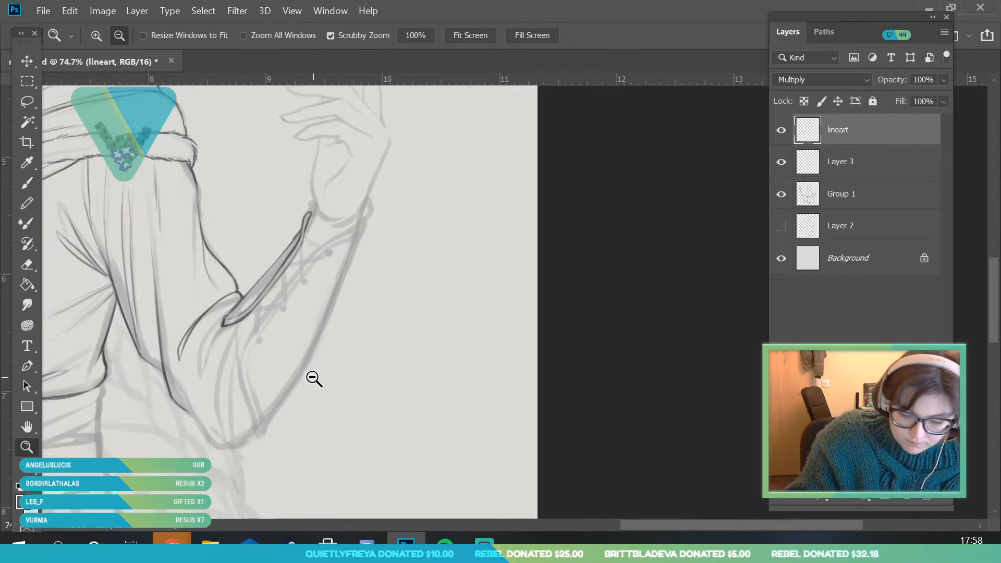
{"action": "left_click_drag", "start_coordinate": [316, 394], "coordinate": [326, 472]}
{"action": "left_click", "coordinate": [27, 183]}
{"action": "mouse_move", "coordinate": [222, 296]}
{"action": "left_mouse_down"}
{"action": "mouse_move", "coordinate": [205, 355]}
{"action": "mouse_move", "coordinate": [233, 420]}
{"action": "mouse_move", "coordinate": [233, 450]}
{"action": "left_mouse_up"}
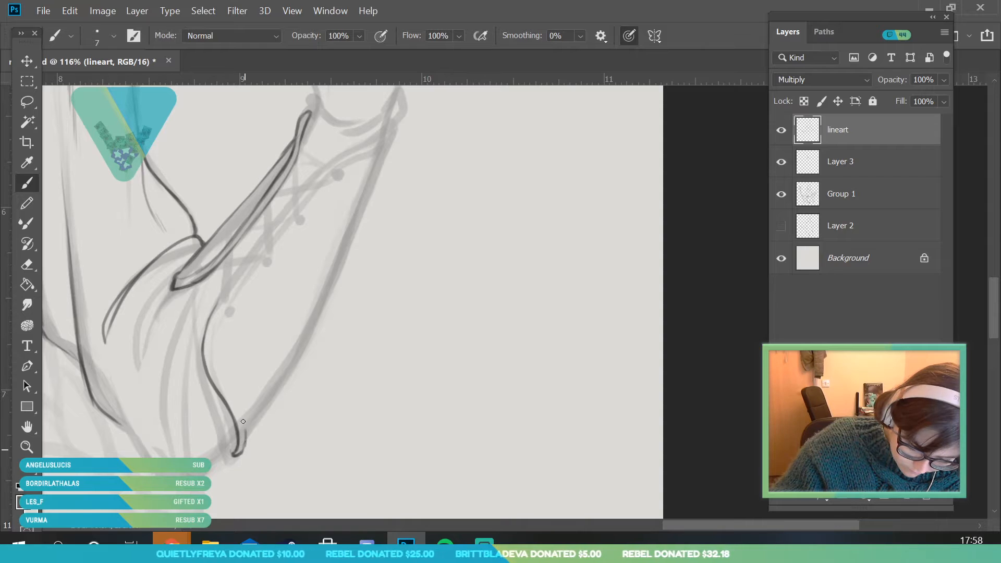
{"action": "mouse_move", "coordinate": [238, 412]}
{"action": "left_mouse_down"}
{"action": "mouse_move", "coordinate": [218, 375]}
{"action": "mouse_move", "coordinate": [223, 312]}
{"action": "left_mouse_up"}
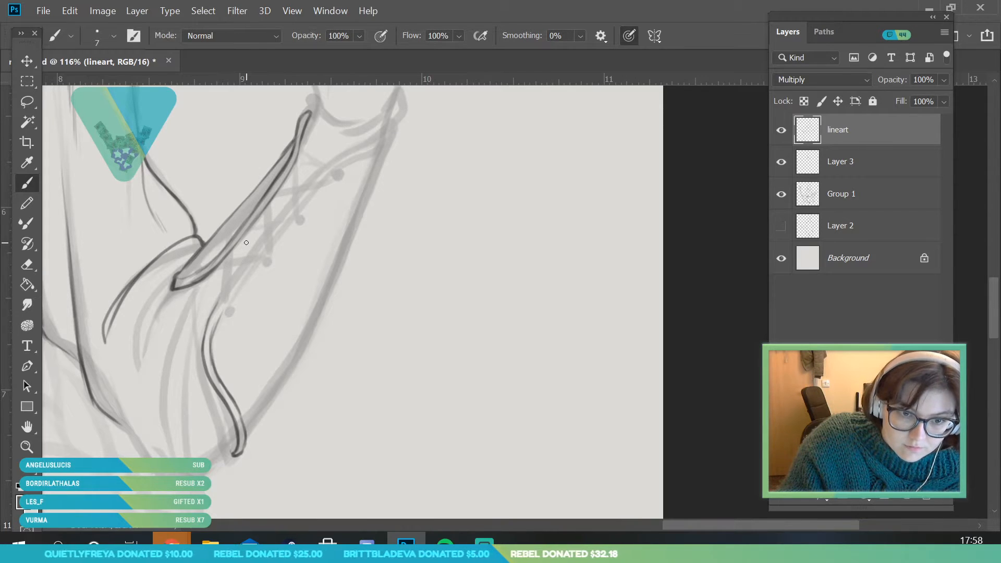
Extend the bracer's double-line border along the lacing opening up to the wrist
{"action": "left_click", "coordinate": [27, 427]}
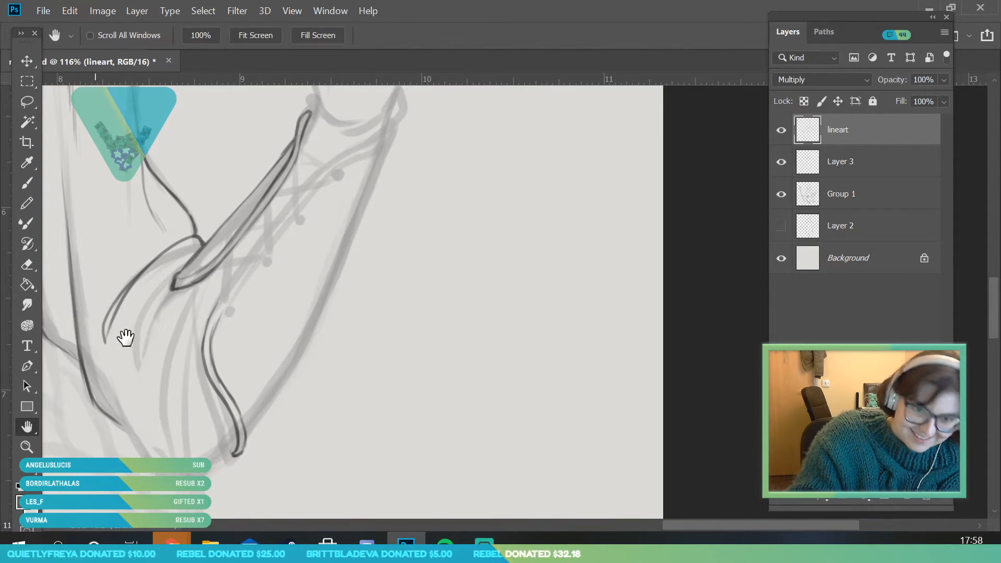
{"action": "mouse_move", "coordinate": [336, 251]}
{"action": "left_mouse_down"}
{"action": "mouse_move", "coordinate": [310, 271]}
{"action": "mouse_move", "coordinate": [283, 266]}
{"action": "left_mouse_up"}
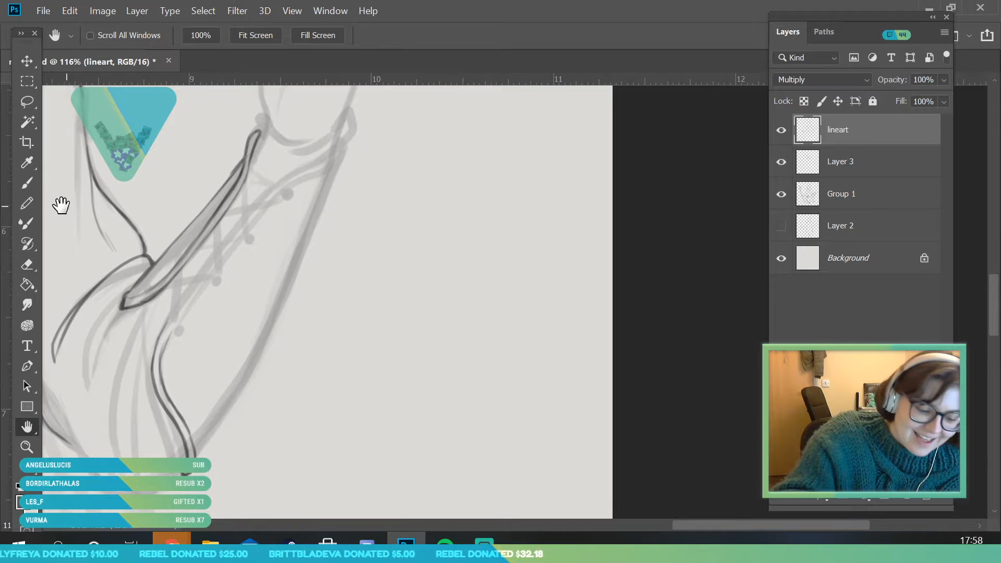
{"action": "key", "text": "b"}
{"action": "left_click_drag", "start_coordinate": [159, 346], "coordinate": [245, 213]}
{"action": "mouse_move", "coordinate": [212, 257]}
{"action": "left_mouse_down"}
{"action": "mouse_move", "coordinate": [278, 179]}
{"action": "mouse_move", "coordinate": [340, 144]}
{"action": "mouse_move", "coordinate": [342, 131]}
{"action": "mouse_move", "coordinate": [348, 144]}
{"action": "left_mouse_up"}
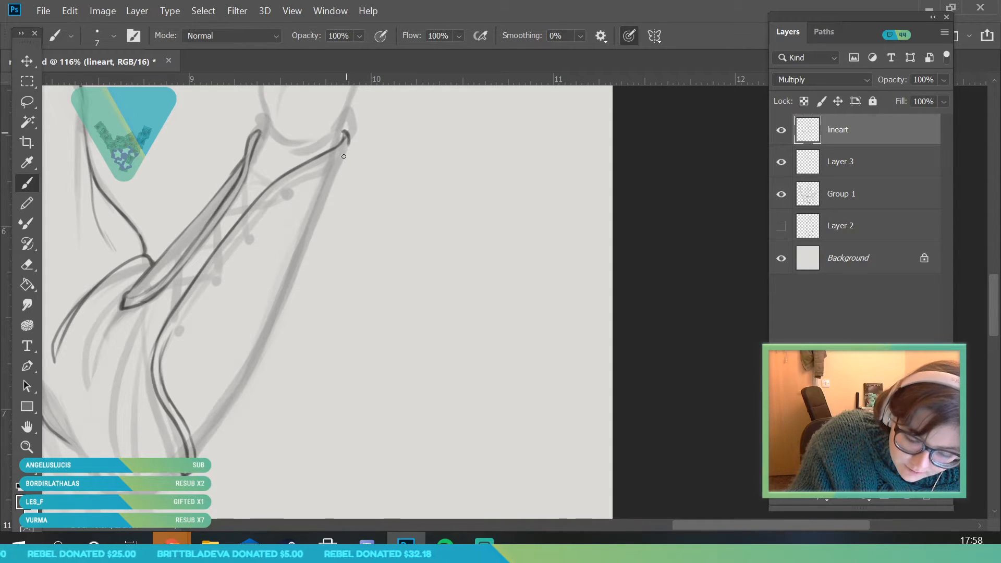
{"action": "mouse_move", "coordinate": [179, 320]}
{"action": "left_mouse_down"}
{"action": "mouse_move", "coordinate": [267, 203]}
{"action": "mouse_move", "coordinate": [260, 209]}
{"action": "mouse_move", "coordinate": [328, 162]}
{"action": "left_mouse_up"}
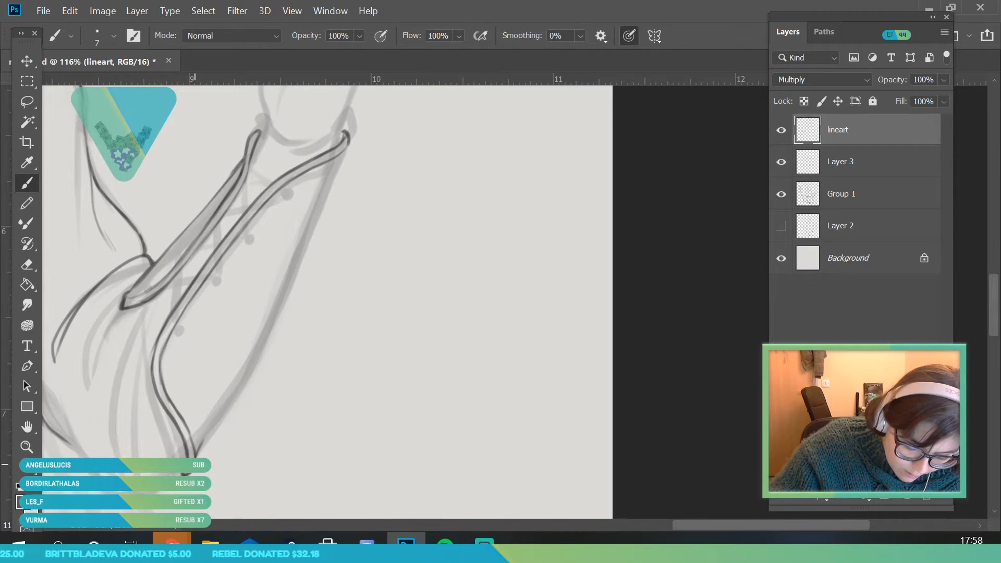
Ink the bracer's outer contour along the underside of the forearm from the elbow to the wrist
{"action": "left_click_drag", "start_coordinate": [217, 423], "coordinate": [263, 353]}
{"action": "left_click_drag", "start_coordinate": [240, 388], "coordinate": [340, 158]}
{"action": "left_click_drag", "start_coordinate": [323, 210], "coordinate": [339, 157]}
{"action": "mouse_move", "coordinate": [335, 178]}
{"action": "left_mouse_down"}
{"action": "mouse_move", "coordinate": [339, 158]}
{"action": "mouse_move", "coordinate": [313, 238]}
{"action": "left_mouse_up"}
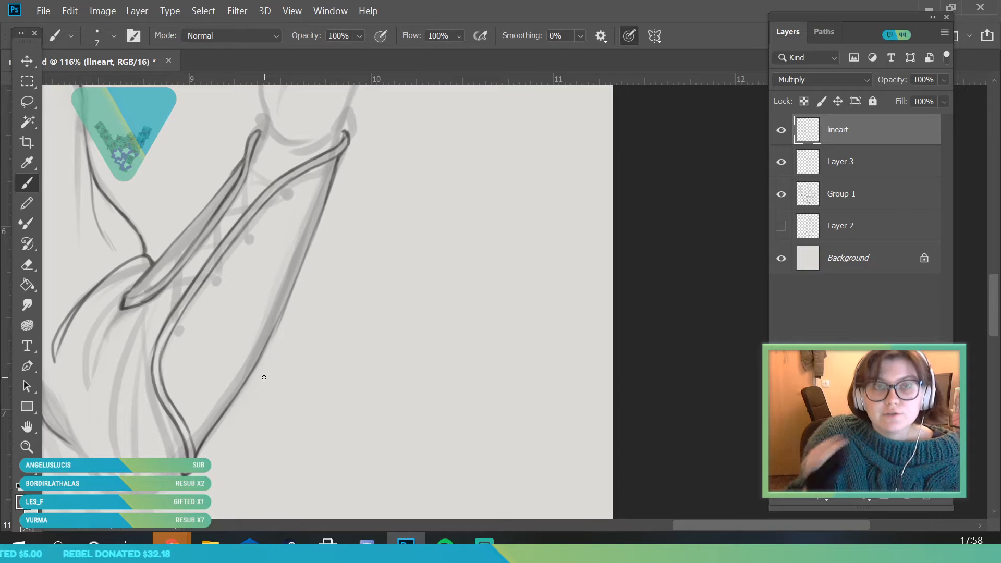
Ink four round eyelets beside the bracer's lacing border, using a 6 px brush
{"action": "key", "text": "alt+space"}
{"action": "left_click_drag", "start_coordinate": [217, 278], "coordinate": [234, 386]}
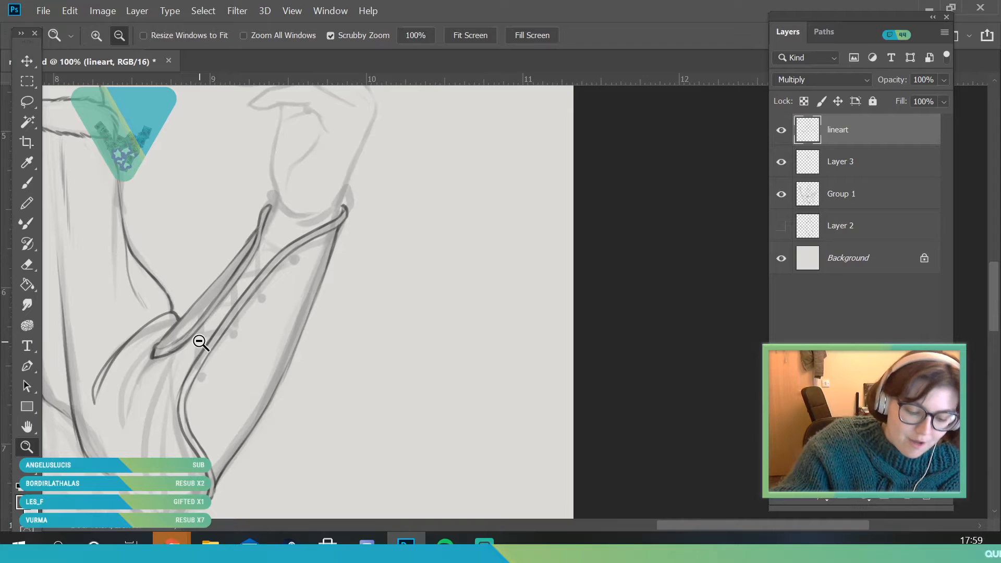
{"action": "left_click_drag", "start_coordinate": [197, 340], "coordinate": [206, 380]}
{"action": "left_click", "coordinate": [113, 36]}
{"action": "left_click_drag", "start_coordinate": [92, 88], "coordinate": [91, 89]}
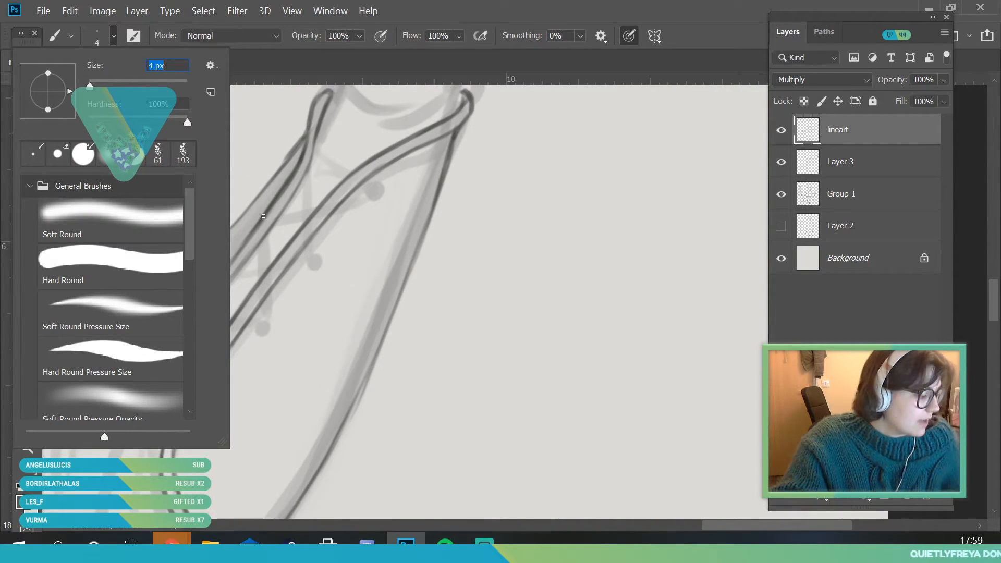
{"action": "type", "text": "6"}
{"action": "key", "text": "Return"}
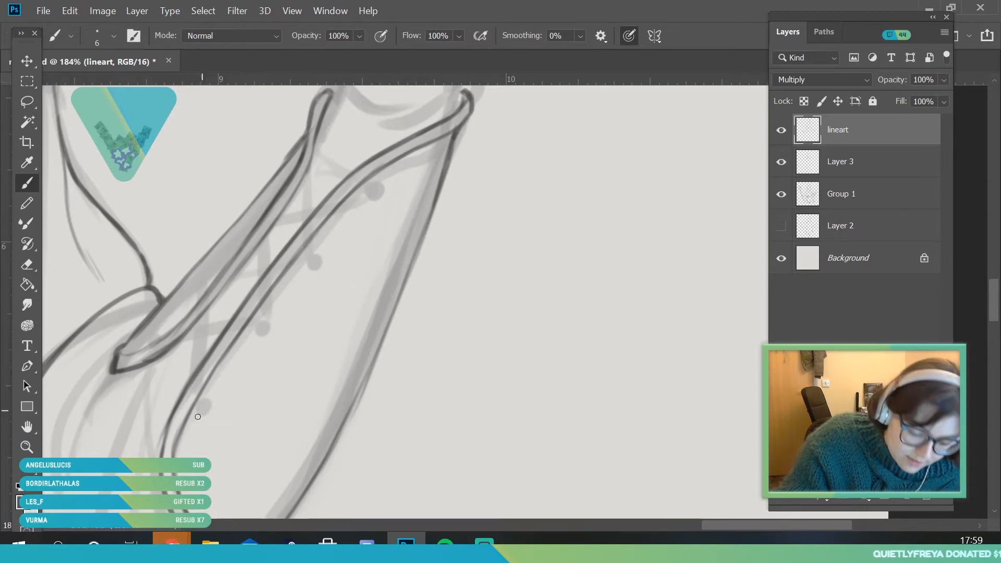
{"action": "left_click", "coordinate": [28, 448]}
{"action": "left_click_drag", "start_coordinate": [203, 283], "coordinate": [218, 313]}
{"action": "left_click", "coordinate": [29, 188]}
{"action": "left_click_drag", "start_coordinate": [210, 437], "coordinate": [215, 435]}
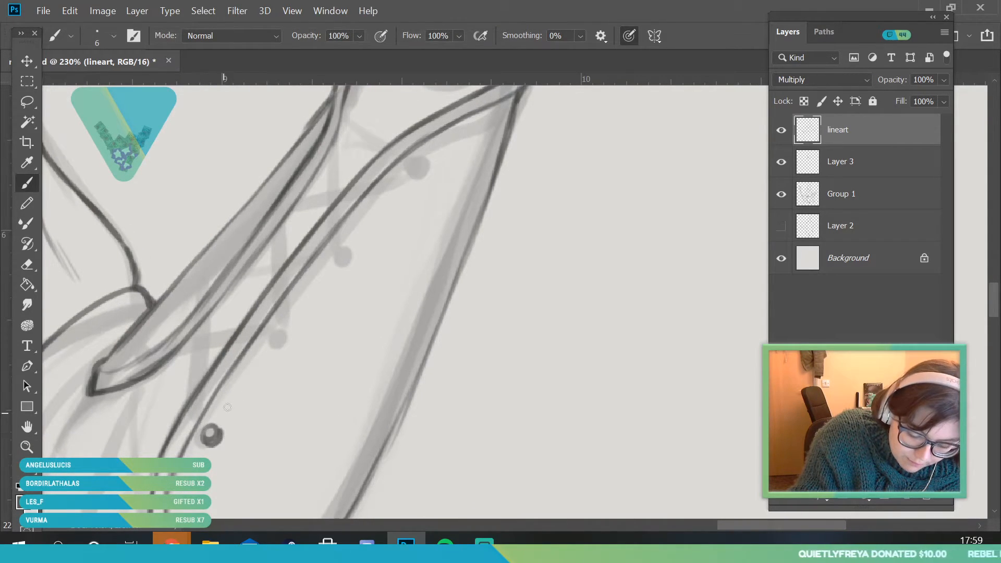
{"action": "left_click_drag", "start_coordinate": [272, 339], "coordinate": [284, 342]}
{"action": "left_click_drag", "start_coordinate": [344, 253], "coordinate": [343, 240]}
{"action": "left_click_drag", "start_coordinate": [403, 170], "coordinate": [403, 174]}
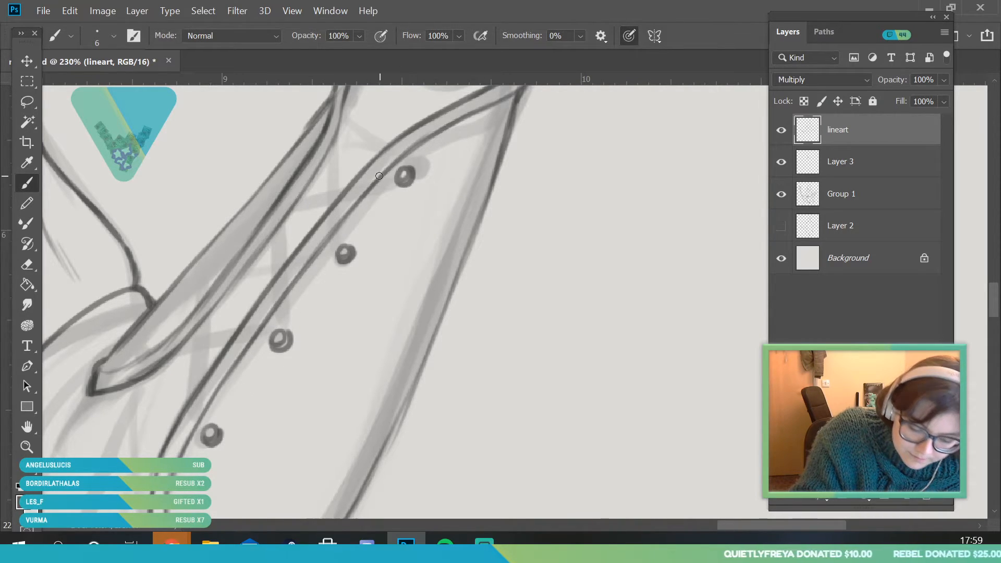
Ink four matching eyelets on the narrow strip across the bracer's lacing gap
{"action": "left_click_drag", "start_coordinate": [139, 347], "coordinate": [135, 340]}
{"action": "left_click_drag", "start_coordinate": [186, 292], "coordinate": [187, 287]}
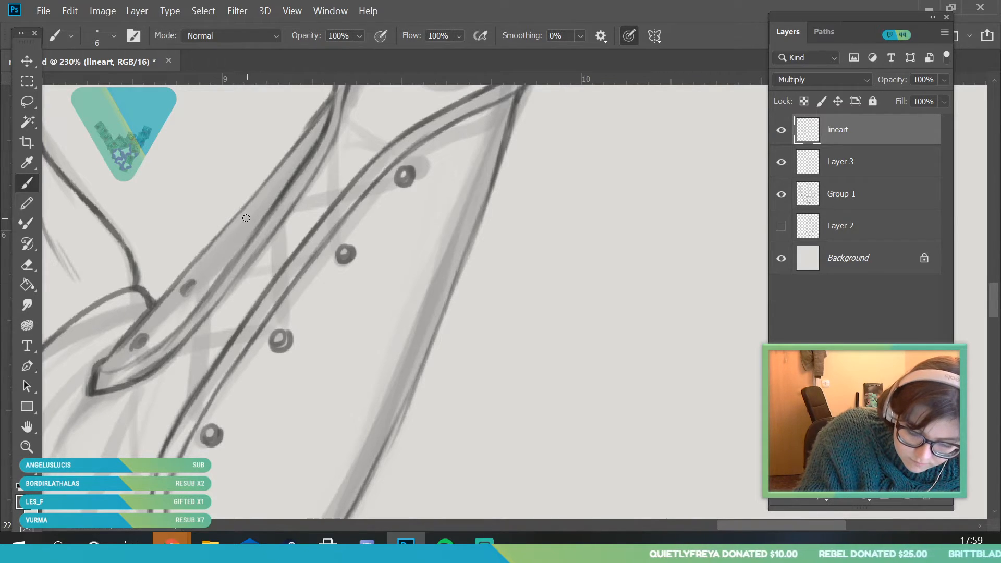
{"action": "left_click_drag", "start_coordinate": [243, 223], "coordinate": [245, 217]}
{"action": "left_click_drag", "start_coordinate": [300, 155], "coordinate": [298, 150]}
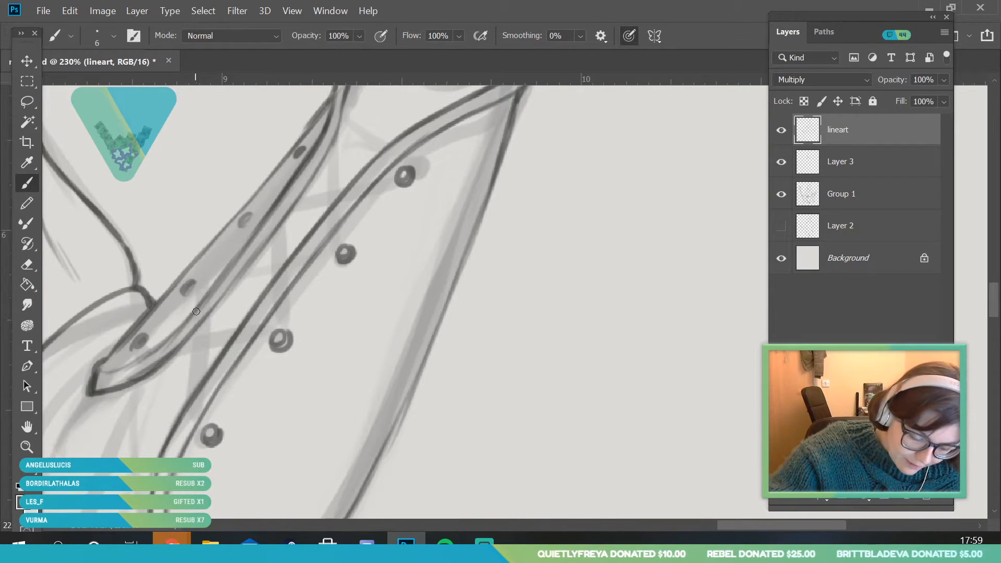
Ink the double-line laces crossing between the lower eyelets of the raised arm's bracer, plus the small inner crossing above them
{"action": "left_click_drag", "start_coordinate": [187, 291], "coordinate": [190, 325]}
{"action": "left_click_drag", "start_coordinate": [189, 321], "coordinate": [204, 435]}
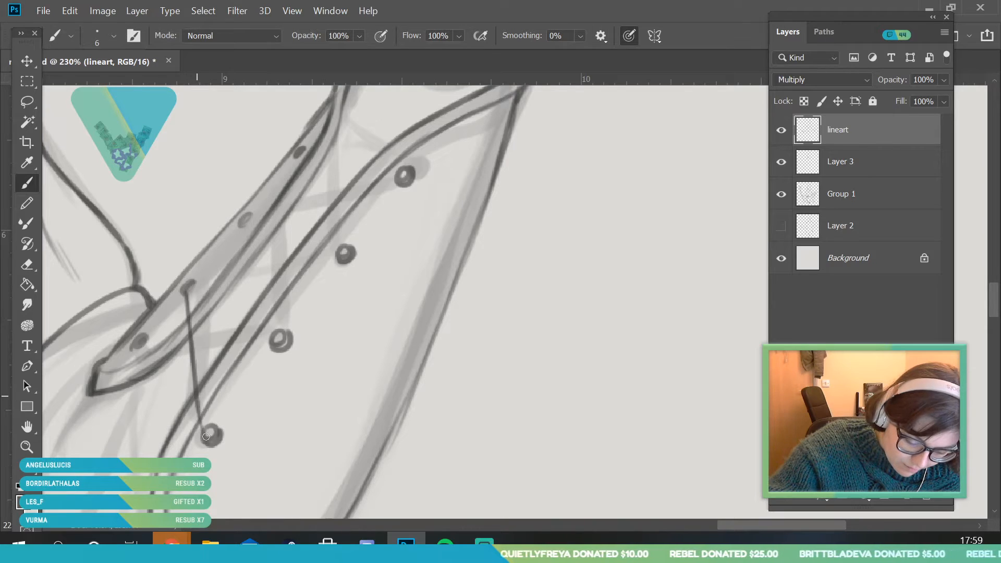
{"action": "left_click_drag", "start_coordinate": [189, 287], "coordinate": [211, 438]}
{"action": "mouse_move", "coordinate": [160, 342]}
{"action": "left_mouse_down"}
{"action": "mouse_move", "coordinate": [230, 343]}
{"action": "mouse_move", "coordinate": [149, 342]}
{"action": "mouse_move", "coordinate": [281, 341]}
{"action": "left_mouse_up"}
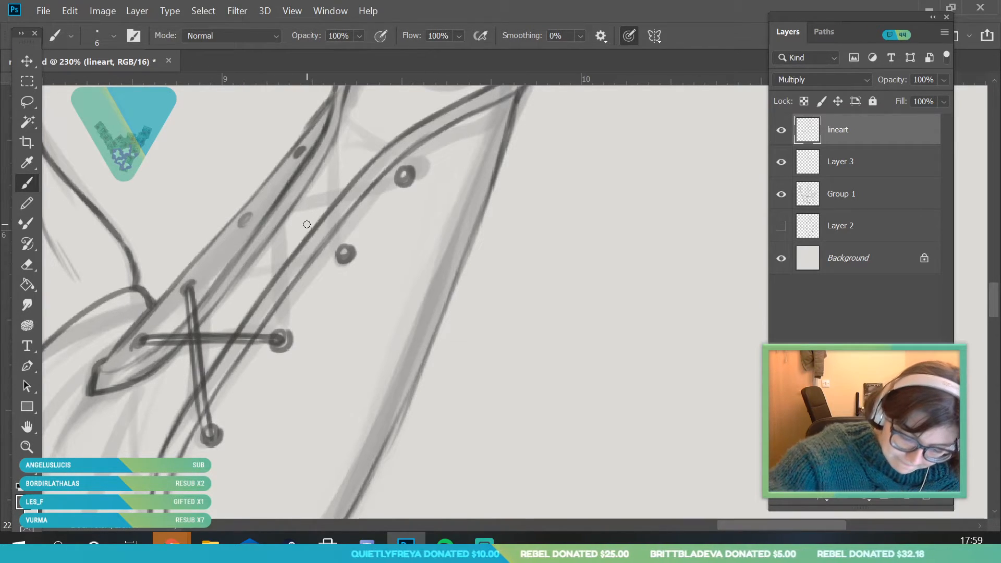
{"action": "mouse_move", "coordinate": [256, 255]}
{"action": "left_mouse_down"}
{"action": "mouse_move", "coordinate": [261, 300]}
{"action": "mouse_move", "coordinate": [260, 252]}
{"action": "mouse_move", "coordinate": [222, 295]}
{"action": "mouse_move", "coordinate": [285, 264]}
{"action": "left_mouse_up"}
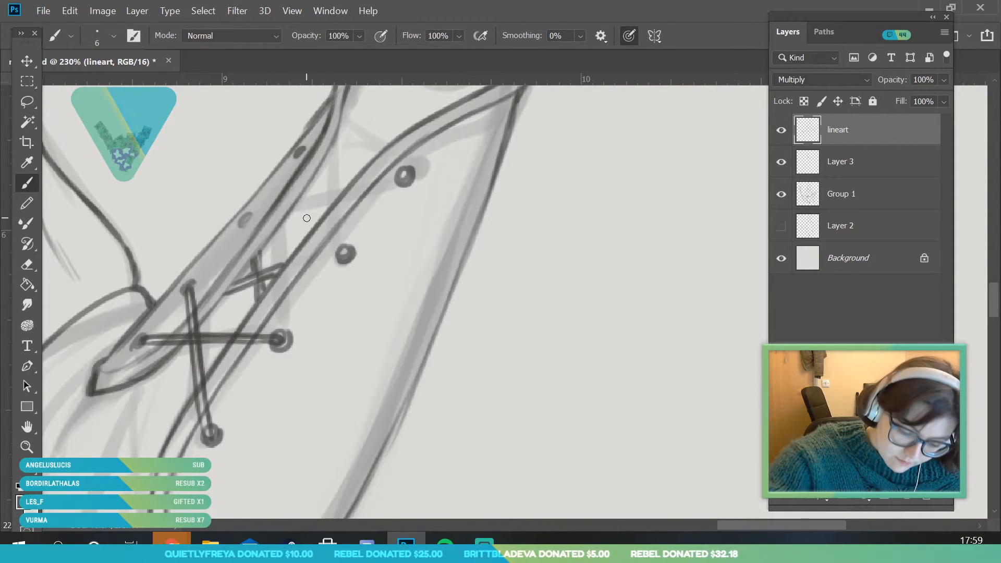
Ink the crossed double-line laces between the four upper eyelets near the wrist
{"action": "left_click_drag", "start_coordinate": [301, 155], "coordinate": [344, 253]}
{"action": "left_click_drag", "start_coordinate": [309, 154], "coordinate": [345, 255]}
{"action": "mouse_move", "coordinate": [245, 220]}
{"action": "left_mouse_down"}
{"action": "mouse_move", "coordinate": [328, 189]}
{"action": "mouse_move", "coordinate": [404, 176]}
{"action": "left_mouse_up"}
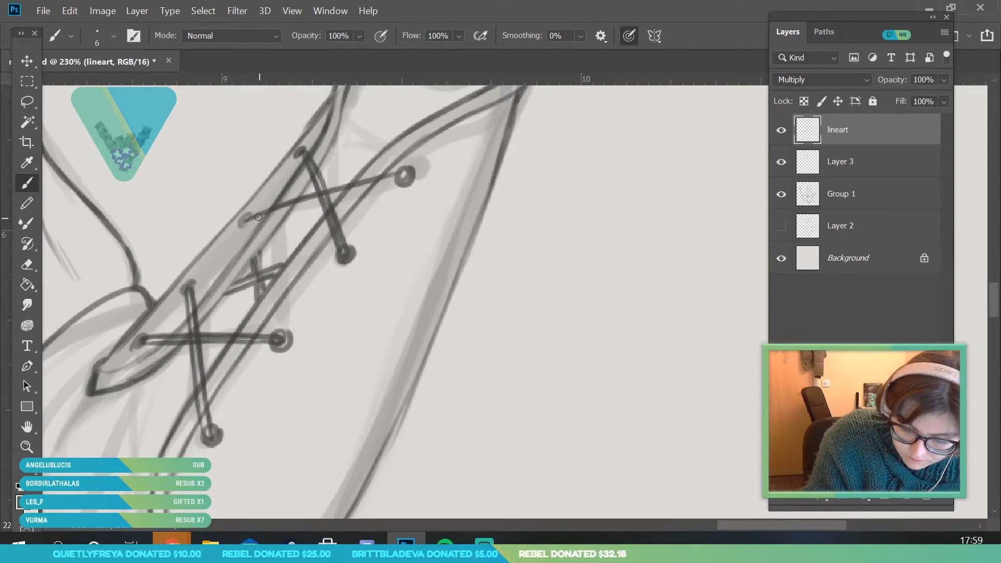
{"action": "mouse_move", "coordinate": [245, 222]}
{"action": "left_mouse_down"}
{"action": "mouse_move", "coordinate": [406, 172]}
{"action": "mouse_move", "coordinate": [399, 177]}
{"action": "left_mouse_up"}
Erase the dark overlap inside the raised arm's bracer laces with a 4 px eraser
{"action": "key", "text": "e"}
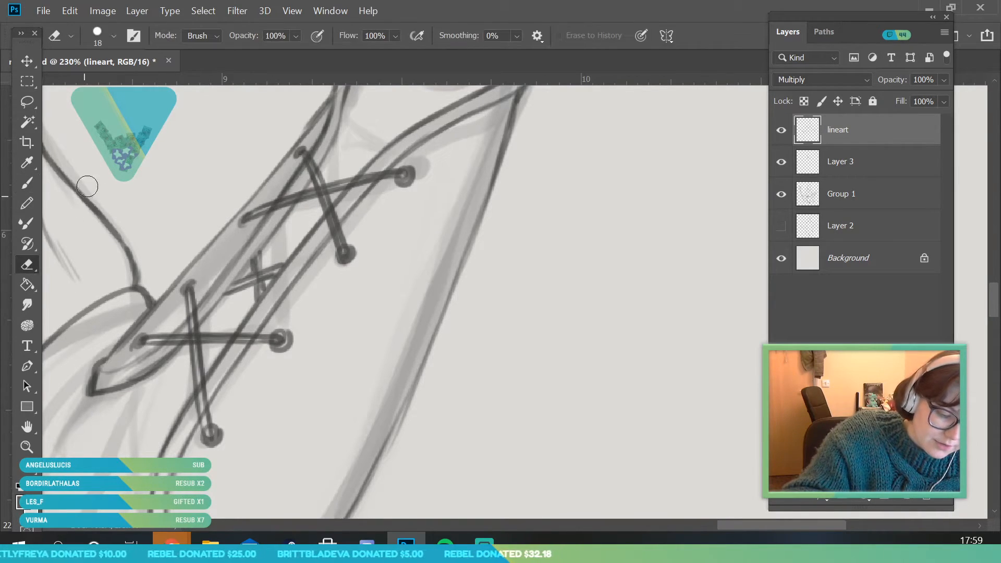
{"action": "left_click", "coordinate": [106, 41]}
{"action": "left_click", "coordinate": [92, 84]}
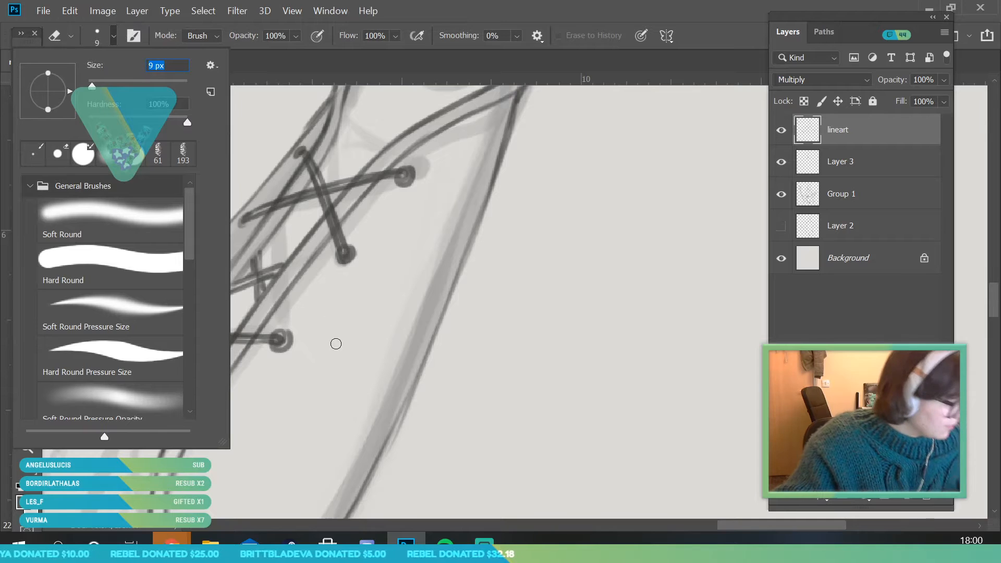
{"action": "type", "text": "4"}
{"action": "key", "text": "Return"}
{"action": "left_click_drag", "start_coordinate": [305, 155], "coordinate": [344, 254]}
{"action": "left_click_drag", "start_coordinate": [269, 207], "coordinate": [399, 176]}
{"action": "left_click_drag", "start_coordinate": [237, 288], "coordinate": [279, 268]}
{"action": "mouse_move", "coordinate": [189, 291]}
{"action": "left_mouse_down"}
{"action": "mouse_move", "coordinate": [192, 341]}
{"action": "mouse_move", "coordinate": [193, 329]}
{"action": "mouse_move", "coordinate": [278, 339]}
{"action": "mouse_move", "coordinate": [261, 319]}
{"action": "left_mouse_up"}
Lighten the insides of the crossed laces on the staff arm's bracer with the eraser
{"action": "left_click", "coordinate": [28, 446]}
{"action": "mouse_move", "coordinate": [348, 317]}
{"action": "left_mouse_down"}
{"action": "mouse_move", "coordinate": [177, 362]}
{"action": "mouse_move", "coordinate": [237, 330]}
{"action": "left_mouse_up"}
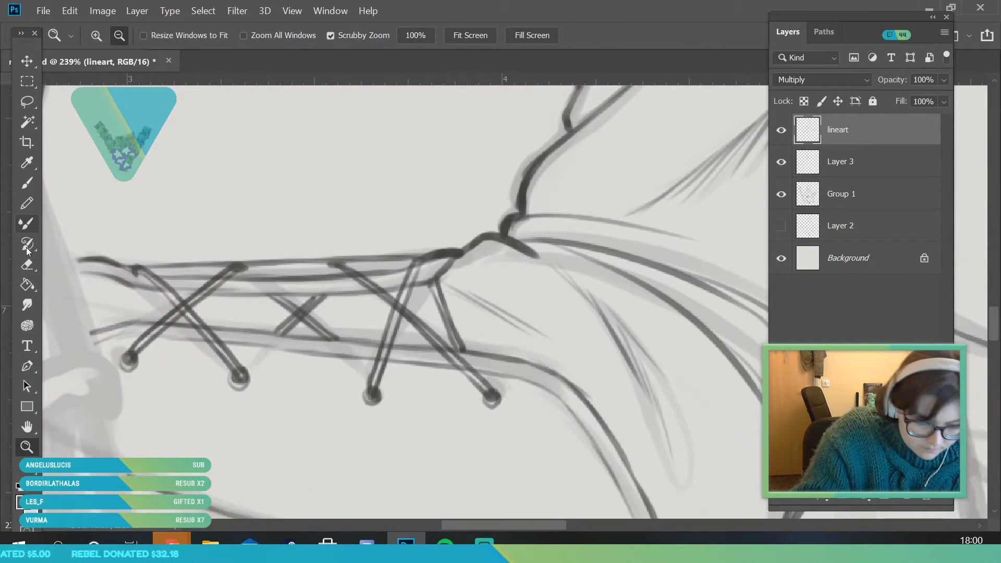
{"action": "key", "text": "e"}
{"action": "left_click_drag", "start_coordinate": [133, 354], "coordinate": [239, 264]}
{"action": "left_click_drag", "start_coordinate": [186, 313], "coordinate": [230, 365]}
{"action": "left_click_drag", "start_coordinate": [280, 331], "coordinate": [318, 299]}
{"action": "left_click_drag", "start_coordinate": [344, 267], "coordinate": [467, 370]}
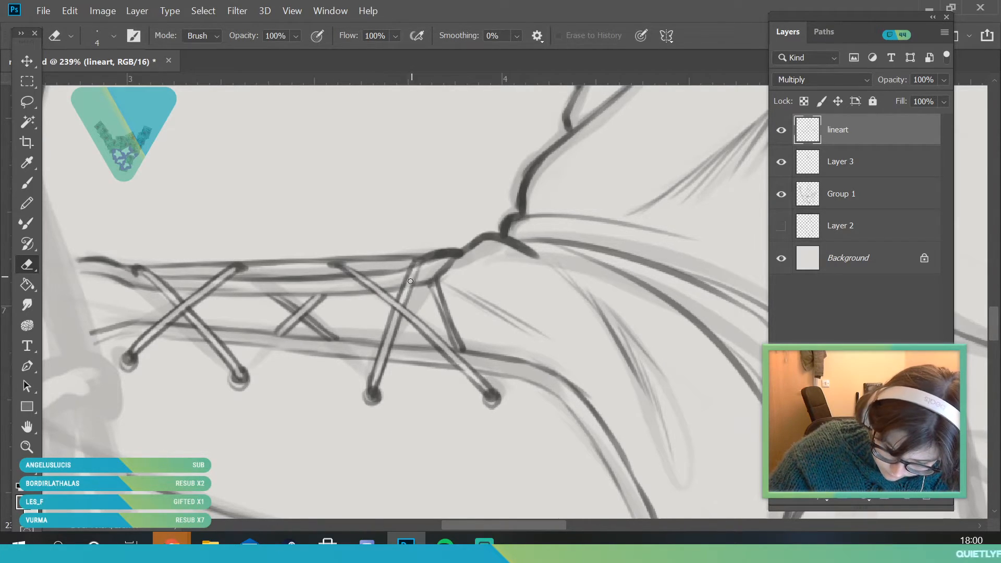
Ink the raised arm's sleeve contour around the elbow and the fold beside the bracer's tip, using a 7 px brush
{"action": "left_click", "coordinate": [27, 447]}
{"action": "left_click_drag", "start_coordinate": [218, 360], "coordinate": [159, 461]}
{"action": "left_click_drag", "start_coordinate": [362, 351], "coordinate": [386, 482]}
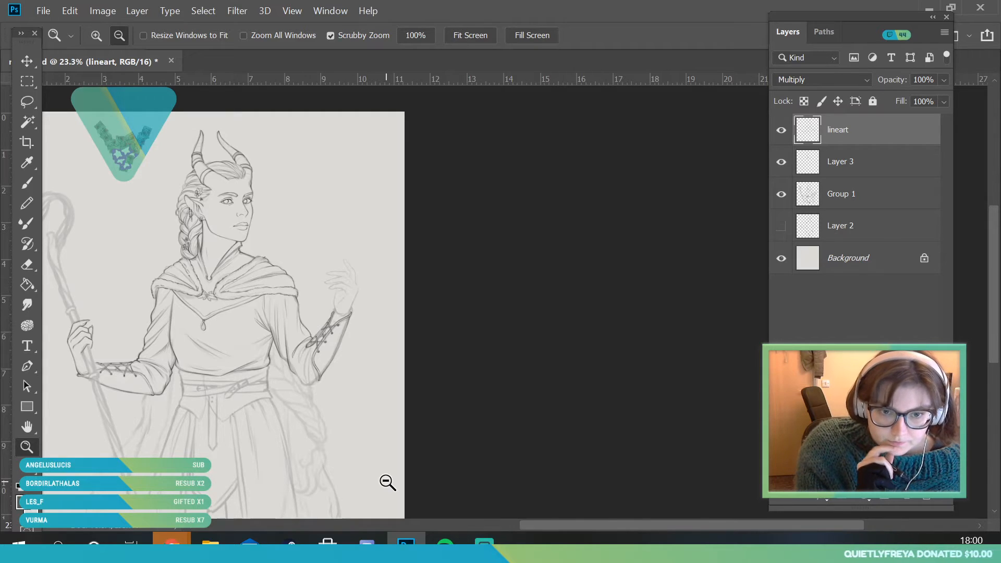
{"action": "left_click_drag", "start_coordinate": [217, 324], "coordinate": [230, 361]}
{"action": "left_click_drag", "start_coordinate": [331, 351], "coordinate": [307, 437]}
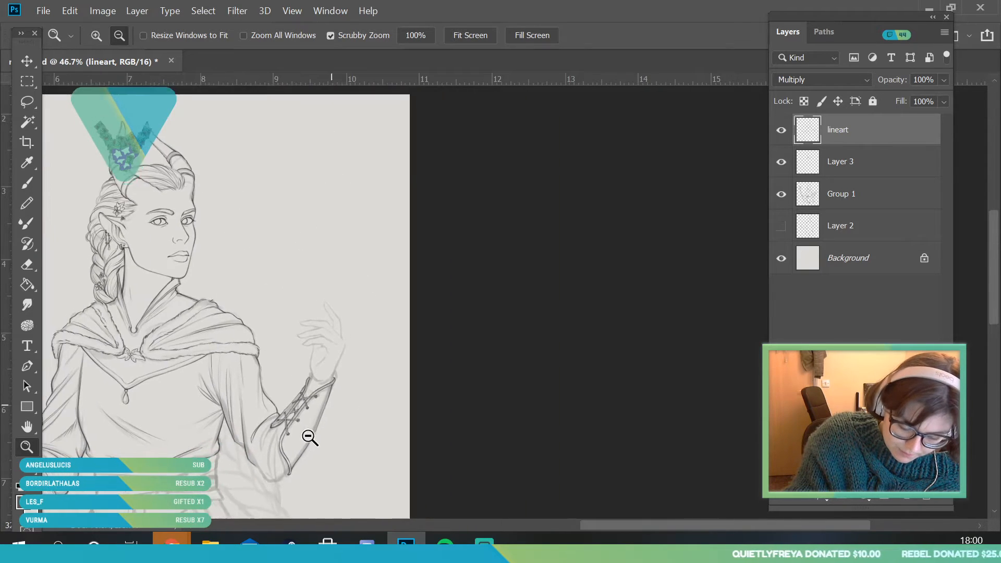
{"action": "left_click_drag", "start_coordinate": [304, 475], "coordinate": [353, 510]}
{"action": "left_click", "coordinate": [29, 184]}
{"action": "left_click", "coordinate": [113, 37]}
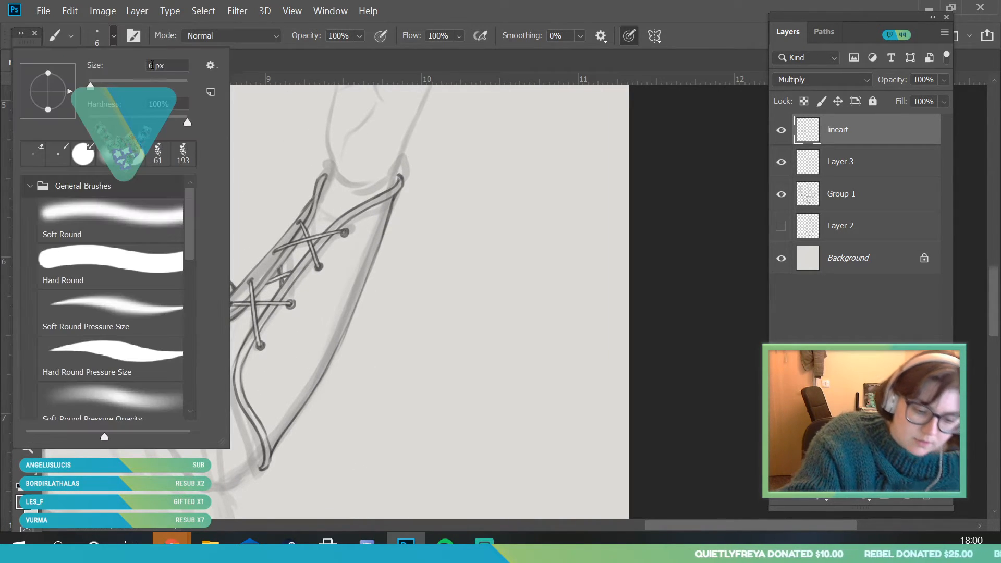
{"action": "left_click", "coordinate": [150, 65]}
{"action": "type", "text": "7"}
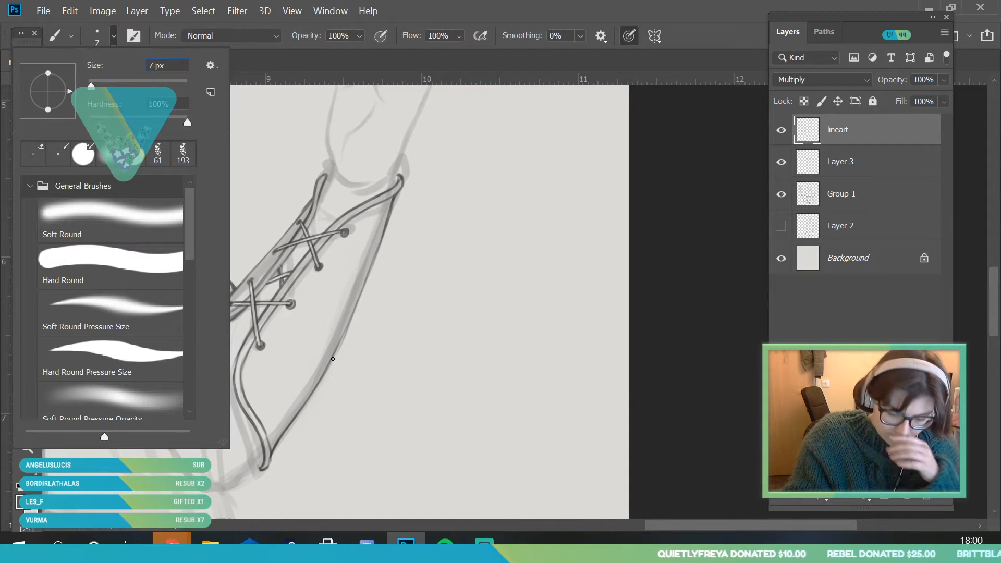
{"action": "left_click", "coordinate": [27, 451]}
{"action": "mouse_move", "coordinate": [247, 374]}
{"action": "left_mouse_down"}
{"action": "mouse_move", "coordinate": [226, 471]}
{"action": "mouse_move", "coordinate": [252, 483]}
{"action": "left_mouse_up"}
{"action": "key", "text": "b"}
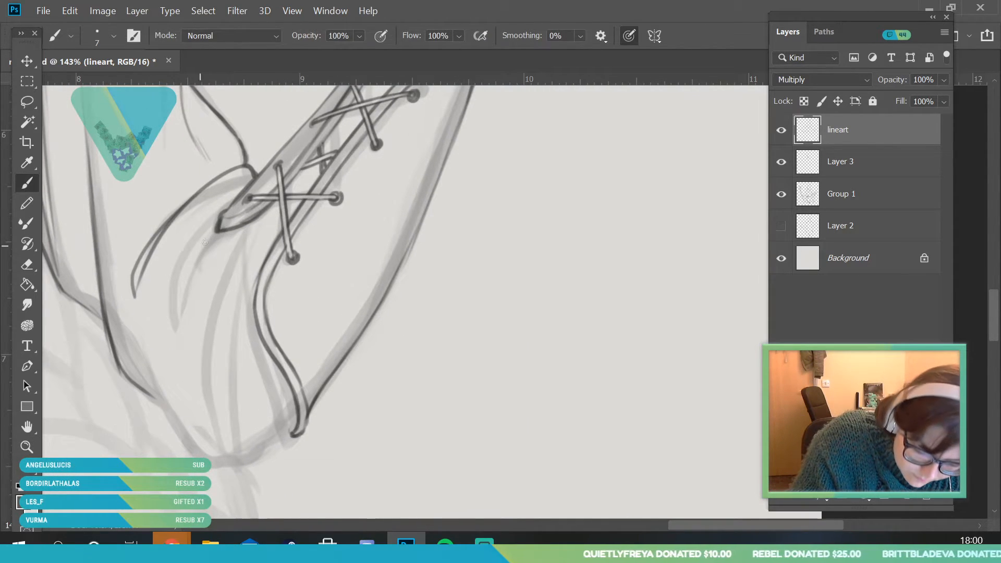
{"action": "mouse_move", "coordinate": [217, 231]}
{"action": "left_mouse_down"}
{"action": "mouse_move", "coordinate": [161, 369]}
{"action": "mouse_move", "coordinate": [217, 227]}
{"action": "mouse_move", "coordinate": [135, 305]}
{"action": "left_mouse_up"}
{"action": "mouse_move", "coordinate": [153, 395]}
{"action": "left_mouse_down"}
{"action": "mouse_move", "coordinate": [230, 480]}
{"action": "mouse_move", "coordinate": [217, 464]}
{"action": "mouse_move", "coordinate": [248, 434]}
{"action": "mouse_move", "coordinate": [218, 467]}
{"action": "mouse_move", "coordinate": [278, 444]}
{"action": "mouse_move", "coordinate": [302, 396]}
{"action": "left_mouse_up"}
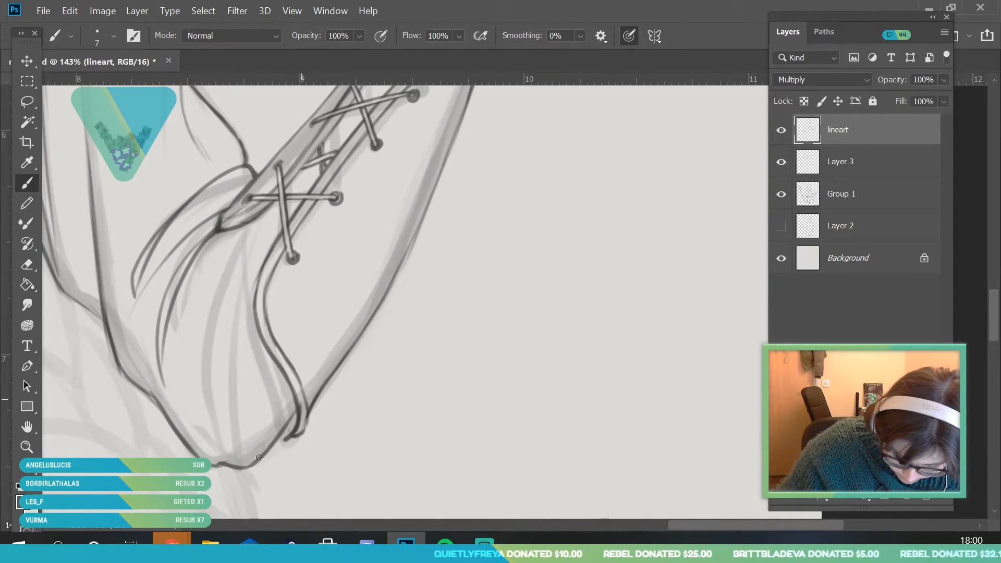
Add long tapering fabric folds to the sleeve, running from the lacing gap down toward the elbow
{"action": "left_click_drag", "start_coordinate": [280, 205], "coordinate": [191, 368]}
{"action": "left_click_drag", "start_coordinate": [267, 239], "coordinate": [230, 370]}
{"action": "left_click_drag", "start_coordinate": [259, 276], "coordinate": [222, 419]}
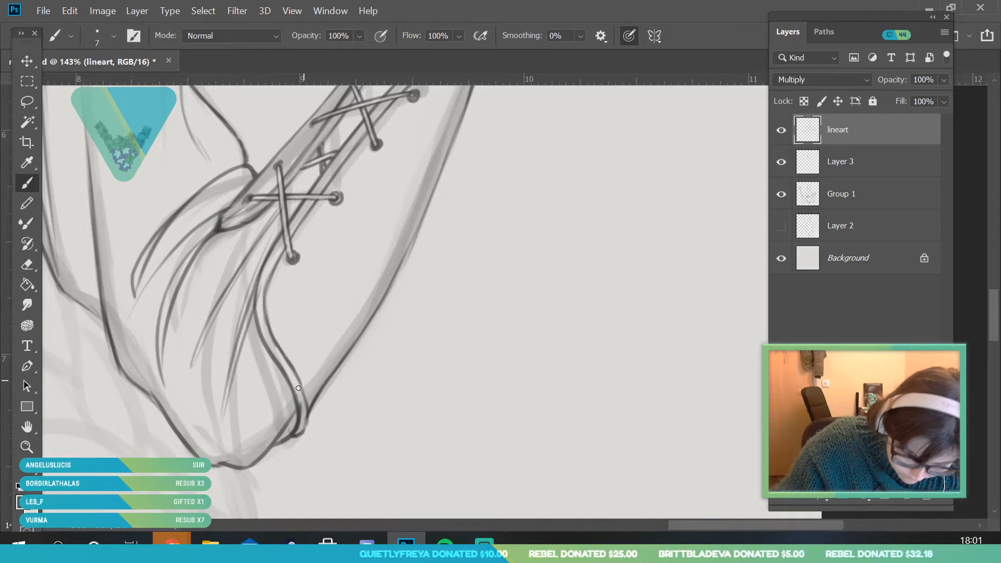
Check the line art with the sketch group hidden and shown again, and ink the curved double rim of the cuff around the raised wrist
{"action": "key", "text": "z"}
{"action": "left_click_drag", "start_coordinate": [296, 290], "coordinate": [200, 447]}
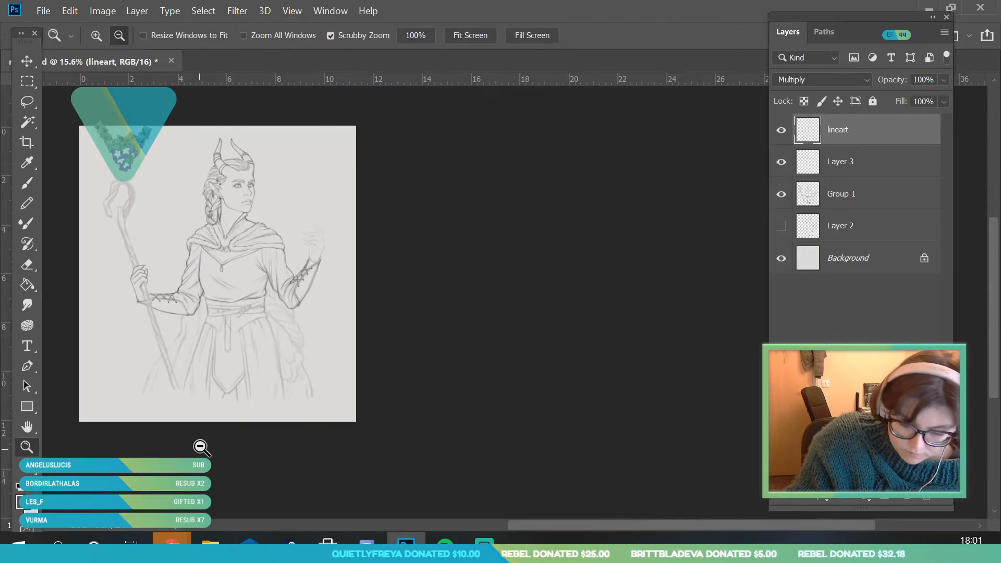
{"action": "left_click", "coordinate": [781, 194]}
{"action": "left_click", "coordinate": [786, 196]}
{"action": "left_click_drag", "start_coordinate": [334, 223], "coordinate": [416, 417]}
{"action": "mouse_move", "coordinate": [279, 420]}
{"action": "left_mouse_down"}
{"action": "mouse_move", "coordinate": [317, 473]}
{"action": "mouse_move", "coordinate": [341, 487]}
{"action": "left_mouse_up"}
{"action": "left_click_drag", "start_coordinate": [116, 473], "coordinate": [132, 475]}
{"action": "key", "text": "b"}
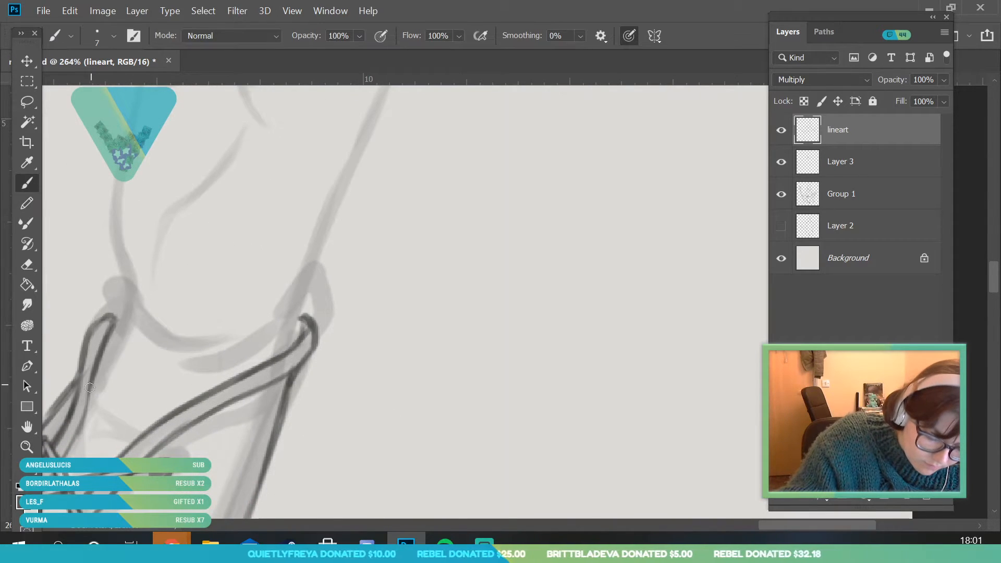
{"action": "mouse_move", "coordinate": [116, 317]}
{"action": "left_mouse_down"}
{"action": "mouse_move", "coordinate": [130, 283]}
{"action": "mouse_move", "coordinate": [124, 290]}
{"action": "mouse_move", "coordinate": [144, 319]}
{"action": "mouse_move", "coordinate": [261, 332]}
{"action": "left_mouse_up"}
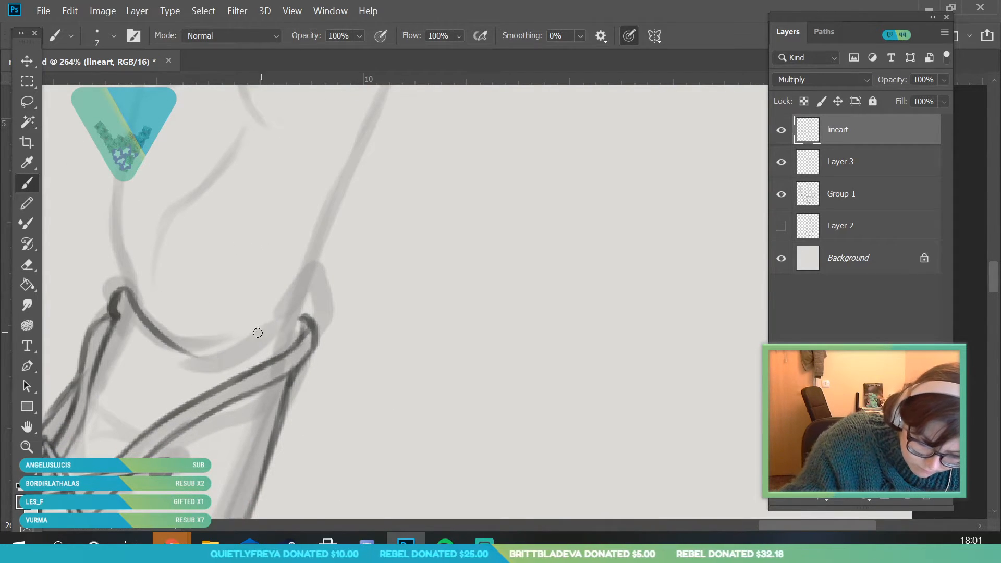
{"action": "mouse_move", "coordinate": [181, 338]}
{"action": "left_mouse_down"}
{"action": "mouse_move", "coordinate": [203, 349]}
{"action": "mouse_move", "coordinate": [261, 333]}
{"action": "mouse_move", "coordinate": [307, 297]}
{"action": "mouse_move", "coordinate": [323, 301]}
{"action": "mouse_move", "coordinate": [283, 324]}
{"action": "left_mouse_up"}
{"action": "mouse_move", "coordinate": [128, 326]}
{"action": "left_mouse_down"}
{"action": "mouse_move", "coordinate": [263, 342]}
{"action": "mouse_move", "coordinate": [308, 313]}
{"action": "left_mouse_up"}
Ink fabric folds below the cuff's rim inside the bracer's lacing opening
{"action": "left_click_drag", "start_coordinate": [121, 341], "coordinate": [218, 401]}
{"action": "left_click_drag", "start_coordinate": [132, 355], "coordinate": [218, 398]}
{"action": "left_click_drag", "start_coordinate": [100, 358], "coordinate": [125, 441]}
Ink the raised hand's palm edges, wrist contour and thumb-base crease up to the underside of the fingers
{"action": "key", "text": "z"}
{"action": "mouse_move", "coordinate": [204, 318]}
{"action": "left_mouse_down"}
{"action": "mouse_move", "coordinate": [214, 273]}
{"action": "mouse_move", "coordinate": [196, 297]}
{"action": "mouse_move", "coordinate": [213, 341]}
{"action": "left_mouse_up"}
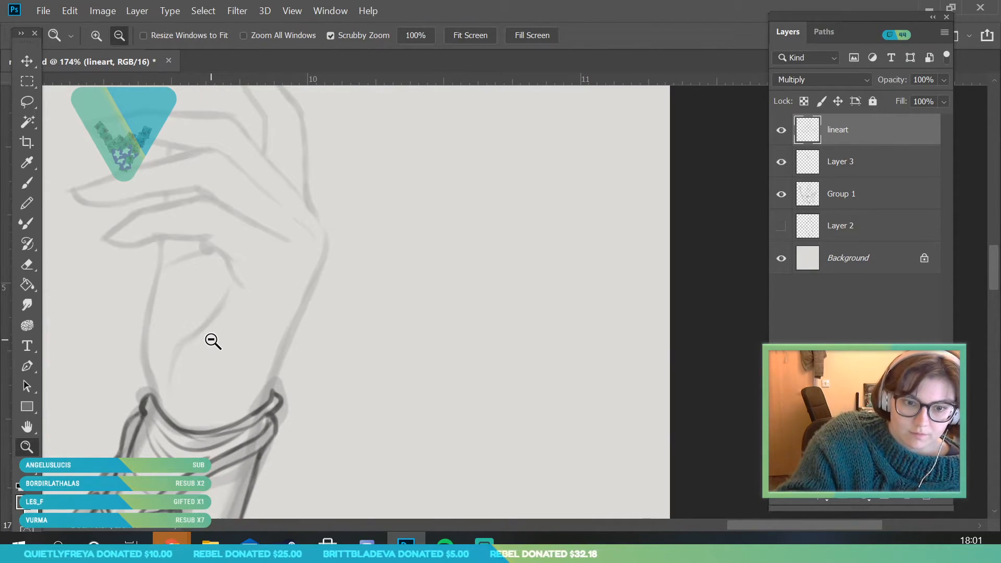
{"action": "left_click", "coordinate": [161, 270]}
{"action": "left_click", "coordinate": [27, 182]}
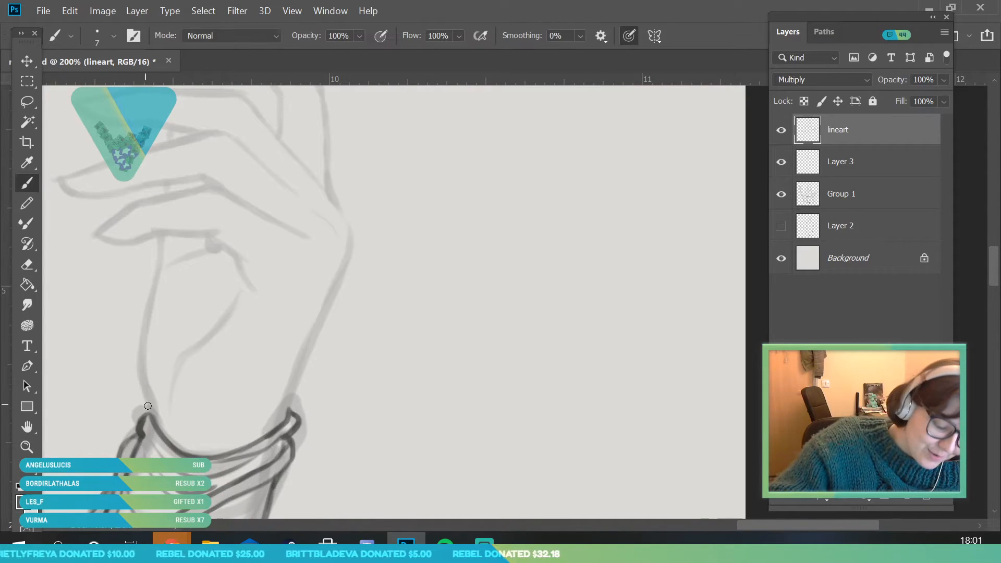
{"action": "mouse_move", "coordinate": [152, 410]}
{"action": "left_mouse_down"}
{"action": "mouse_move", "coordinate": [139, 378]}
{"action": "mouse_move", "coordinate": [141, 359]}
{"action": "mouse_move", "coordinate": [147, 397]}
{"action": "mouse_move", "coordinate": [152, 296]}
{"action": "left_mouse_up"}
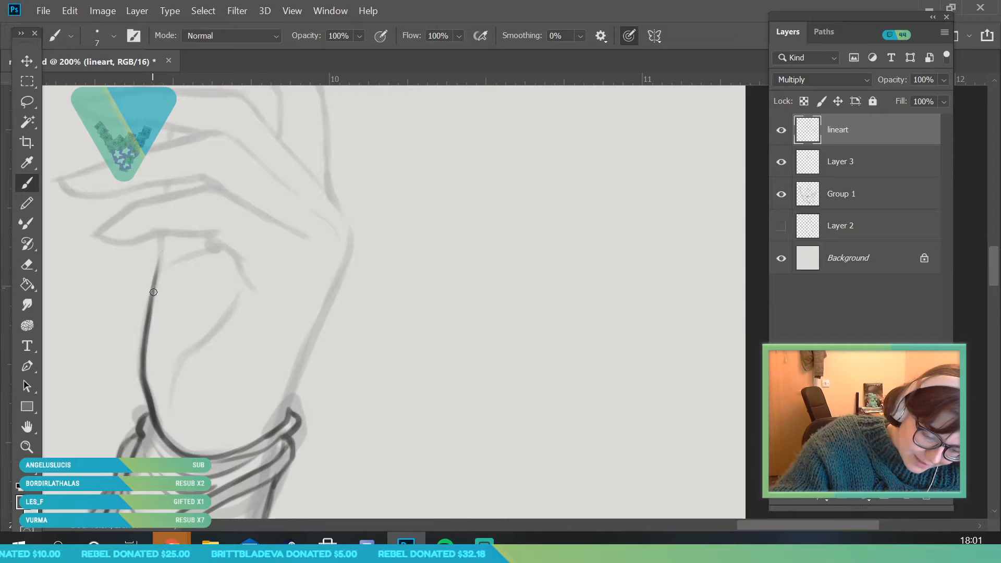
{"action": "left_click_drag", "start_coordinate": [173, 406], "coordinate": [243, 288]}
{"action": "left_click_drag", "start_coordinate": [285, 429], "coordinate": [338, 284]}
{"action": "mouse_move", "coordinate": [166, 233]}
{"action": "left_mouse_down"}
{"action": "mouse_move", "coordinate": [155, 232]}
{"action": "mouse_move", "coordinate": [229, 233]}
{"action": "mouse_move", "coordinate": [256, 265]}
{"action": "mouse_move", "coordinate": [240, 270]}
{"action": "mouse_move", "coordinate": [249, 288]}
{"action": "left_mouse_up"}
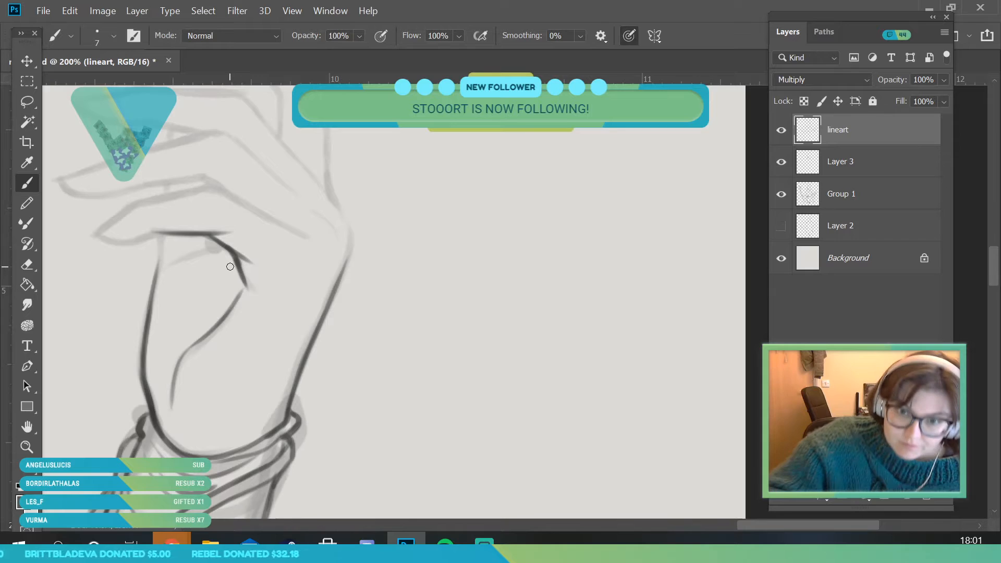
Ink the raised hand's lowest finger with its pointed nail and knuckle line, using a 6 px brush
{"action": "left_click", "coordinate": [27, 430]}
{"action": "mouse_move", "coordinate": [168, 215]}
{"action": "left_mouse_down"}
{"action": "mouse_move", "coordinate": [181, 245]}
{"action": "mouse_move", "coordinate": [231, 264]}
{"action": "left_mouse_up"}
{"action": "left_click", "coordinate": [27, 183]}
{"action": "left_click", "coordinate": [114, 37]}
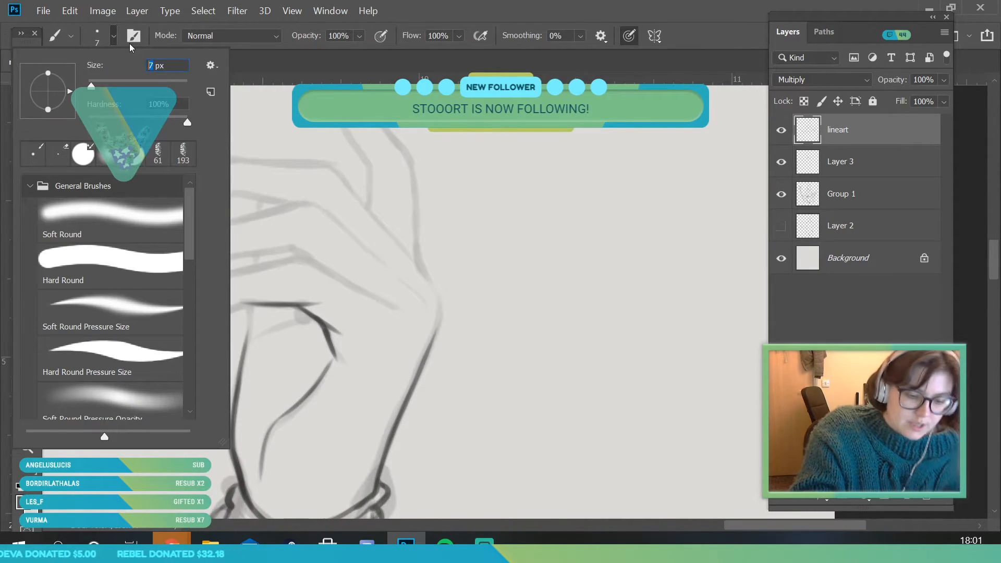
{"action": "type", "text": "6"}
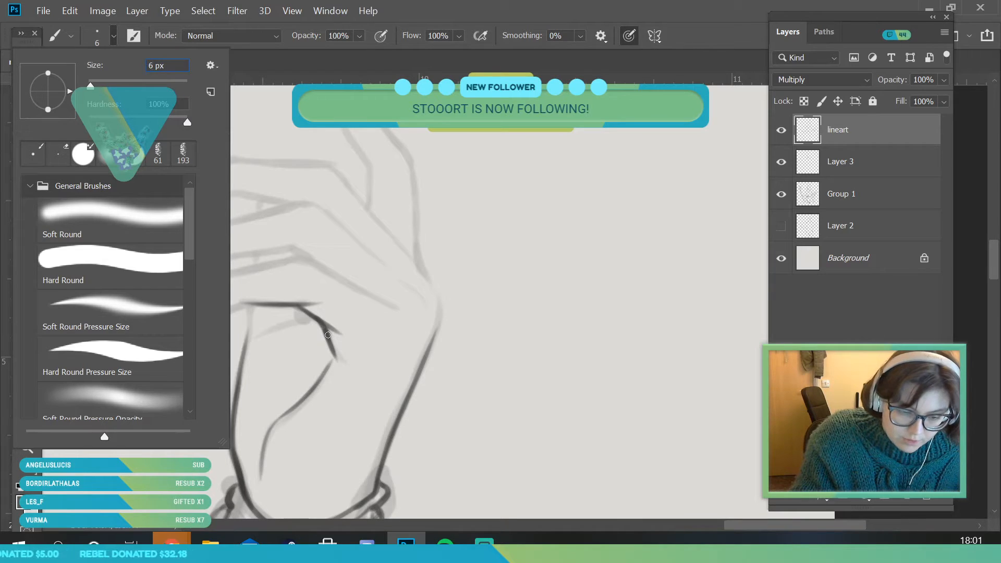
{"action": "left_click", "coordinate": [276, 345]}
{"action": "left_click", "coordinate": [27, 446]}
{"action": "left_click_drag", "start_coordinate": [229, 267], "coordinate": [242, 326]}
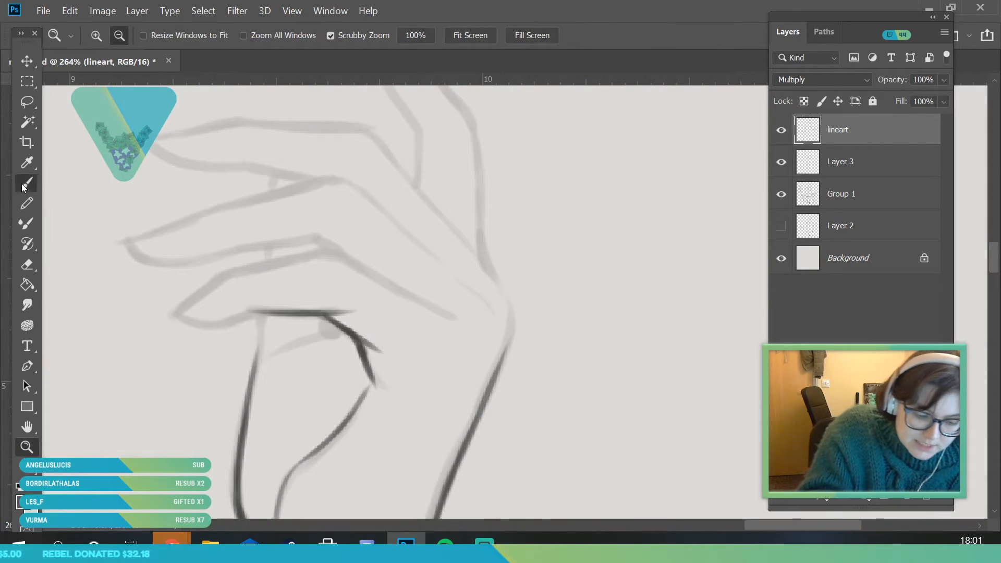
{"action": "left_click", "coordinate": [26, 184]}
{"action": "mouse_move", "coordinate": [219, 277]}
{"action": "left_mouse_down"}
{"action": "mouse_move", "coordinate": [187, 290]}
{"action": "mouse_move", "coordinate": [163, 339]}
{"action": "mouse_move", "coordinate": [206, 323]}
{"action": "mouse_move", "coordinate": [194, 321]}
{"action": "mouse_move", "coordinate": [258, 311]}
{"action": "left_mouse_up"}
{"action": "mouse_move", "coordinate": [161, 334]}
{"action": "left_mouse_down"}
{"action": "mouse_move", "coordinate": [225, 277]}
{"action": "mouse_move", "coordinate": [321, 253]}
{"action": "left_mouse_up"}
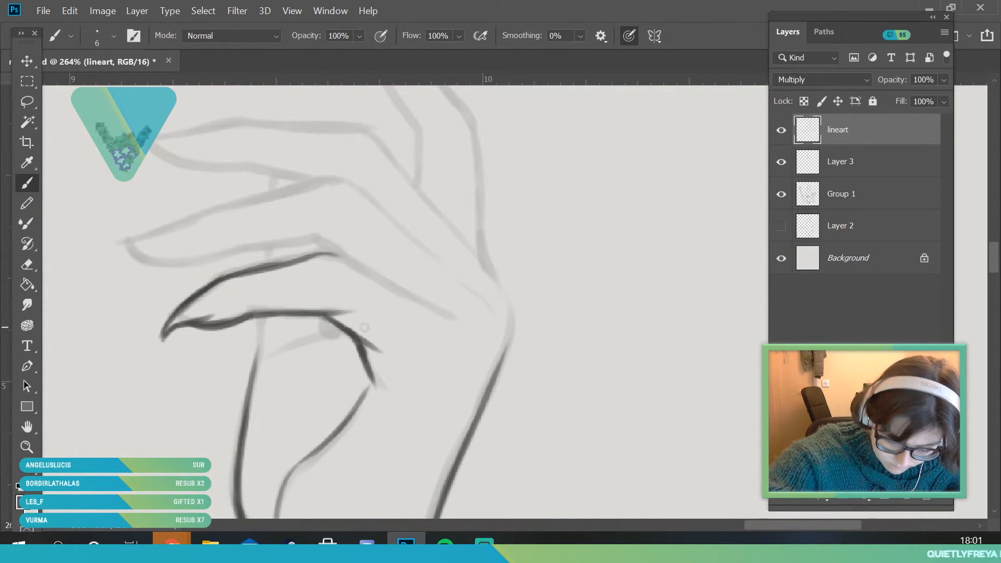
{"action": "left_click_drag", "start_coordinate": [324, 254], "coordinate": [457, 316]}
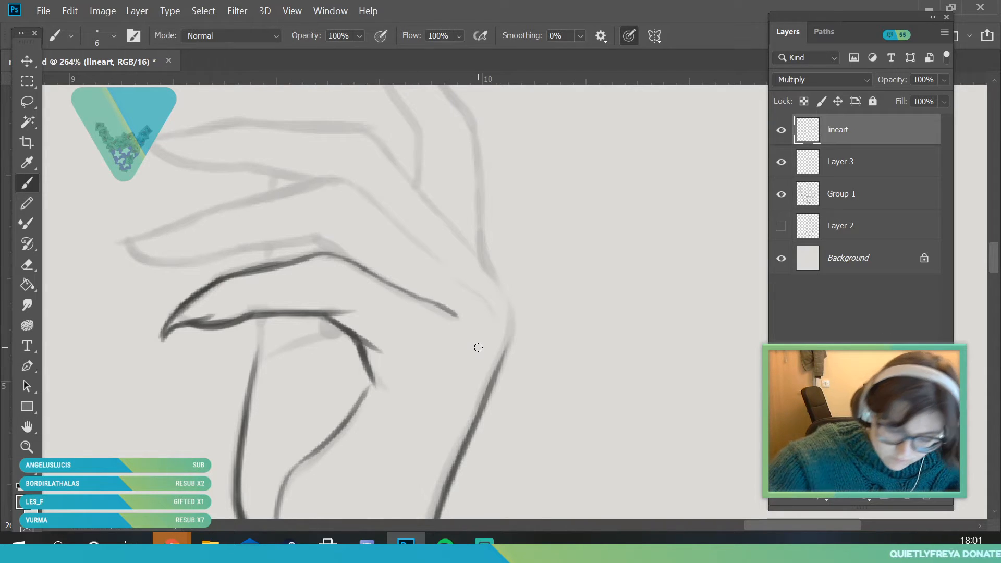
Ink the finger above the lowest one and erase the stray line end at its nail
{"action": "mouse_move", "coordinate": [112, 245]}
{"action": "left_mouse_down"}
{"action": "mouse_move", "coordinate": [348, 181]}
{"action": "mouse_move", "coordinate": [339, 182]}
{"action": "mouse_move", "coordinate": [451, 271]}
{"action": "left_mouse_up"}
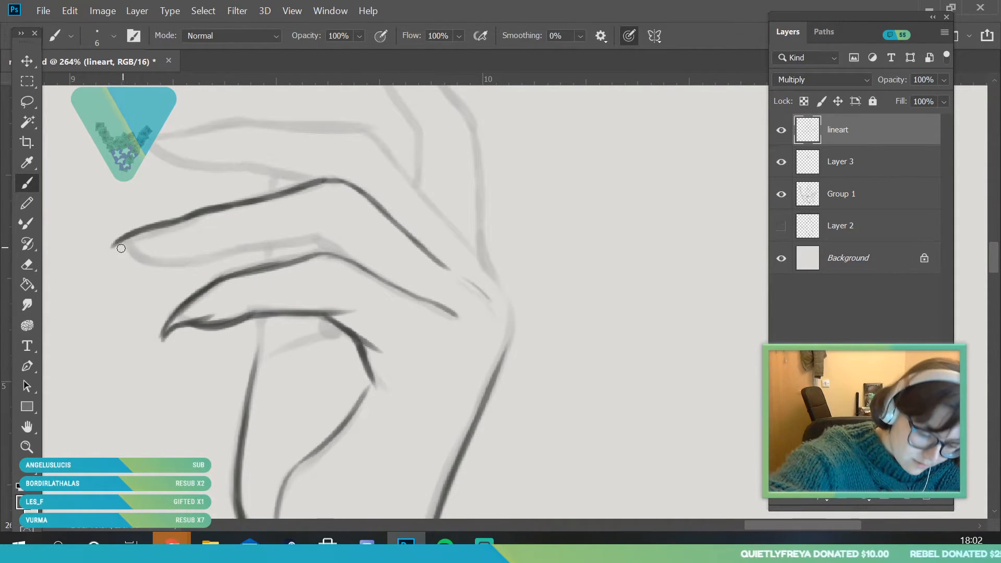
{"action": "mouse_move", "coordinate": [113, 247]}
{"action": "left_mouse_down"}
{"action": "mouse_move", "coordinate": [165, 246]}
{"action": "mouse_move", "coordinate": [148, 257]}
{"action": "mouse_move", "coordinate": [162, 261]}
{"action": "mouse_move", "coordinate": [286, 241]}
{"action": "mouse_move", "coordinate": [341, 253]}
{"action": "left_mouse_up"}
{"action": "left_click", "coordinate": [27, 447]}
{"action": "mouse_move", "coordinate": [263, 349]}
{"action": "left_mouse_down"}
{"action": "mouse_move", "coordinate": [208, 384]}
{"action": "mouse_move", "coordinate": [168, 485]}
{"action": "left_mouse_up"}
{"action": "left_click_drag", "start_coordinate": [279, 310], "coordinate": [306, 391]}
{"action": "left_click_drag", "start_coordinate": [206, 338], "coordinate": [224, 410]}
{"action": "key", "text": "e"}
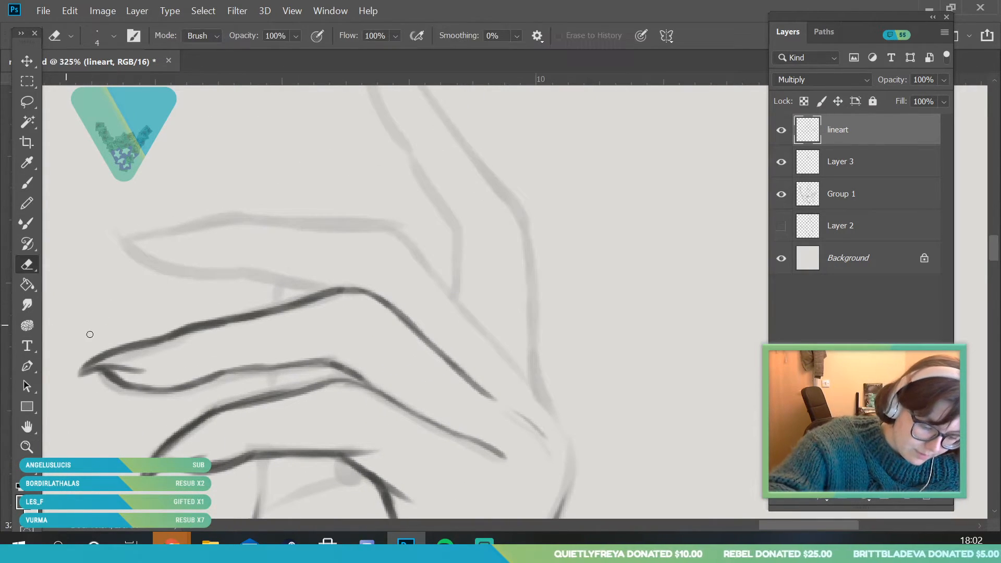
{"action": "left_click_drag", "start_coordinate": [146, 371], "coordinate": [120, 369]}
Ink the uppermost horizontal finger and continue its line along the back of the hand to the wrist
{"action": "key", "text": "b"}
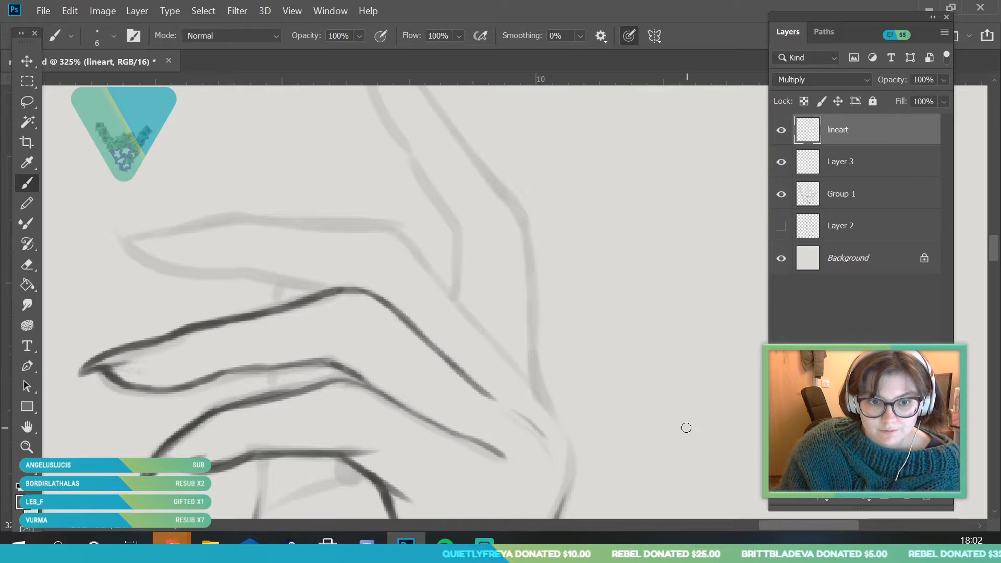
{"action": "scroll", "coordinate": [983, 260], "scroll_direction": "down", "scroll_amount": 3}
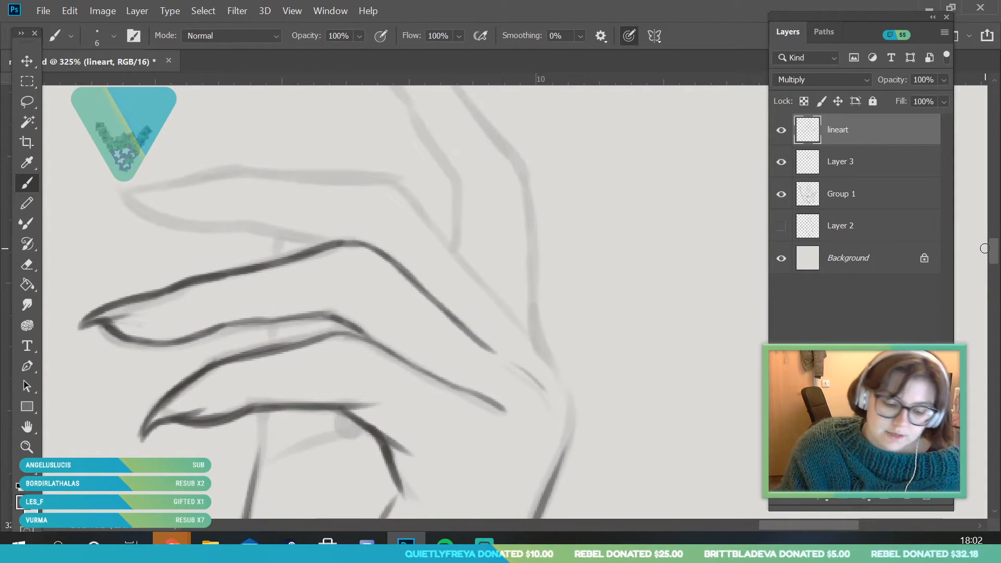
{"action": "mouse_move", "coordinate": [96, 196]}
{"action": "left_mouse_down"}
{"action": "mouse_move", "coordinate": [221, 169]}
{"action": "mouse_move", "coordinate": [407, 185]}
{"action": "mouse_move", "coordinate": [395, 183]}
{"action": "mouse_move", "coordinate": [536, 346]}
{"action": "mouse_move", "coordinate": [574, 427]}
{"action": "mouse_move", "coordinate": [573, 395]}
{"action": "mouse_move", "coordinate": [573, 431]}
{"action": "mouse_move", "coordinate": [544, 498]}
{"action": "left_mouse_up"}
{"action": "mouse_move", "coordinate": [97, 197]}
{"action": "left_mouse_down"}
{"action": "mouse_move", "coordinate": [157, 197]}
{"action": "mouse_move", "coordinate": [139, 201]}
{"action": "mouse_move", "coordinate": [179, 225]}
{"action": "mouse_move", "coordinate": [252, 221]}
{"action": "mouse_move", "coordinate": [325, 245]}
{"action": "left_mouse_up"}
Ink the short connecting lines between the fingers, the top of the palm's edge and the crease beneath the lowest finger
{"action": "left_click_drag", "start_coordinate": [256, 474], "coordinate": [262, 410]}
{"action": "left_click_drag", "start_coordinate": [268, 351], "coordinate": [270, 325]}
{"action": "left_click_drag", "start_coordinate": [277, 259], "coordinate": [287, 237]}
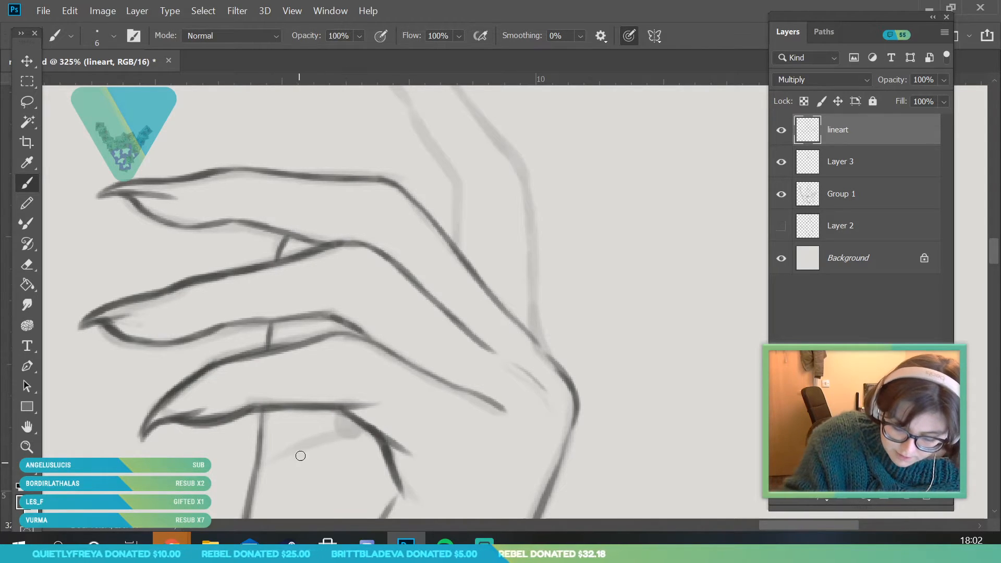
{"action": "mouse_move", "coordinate": [270, 465]}
{"action": "left_mouse_down"}
{"action": "mouse_move", "coordinate": [360, 427]}
{"action": "mouse_move", "coordinate": [351, 423]}
{"action": "mouse_move", "coordinate": [360, 428]}
{"action": "left_mouse_up"}
Ink the upright finger's inner and outer contours, including its pointed nail, down to the back of the hand
{"action": "left_click", "coordinate": [27, 446]}
{"action": "left_click_drag", "start_coordinate": [223, 322], "coordinate": [130, 406]}
{"action": "left_click_drag", "start_coordinate": [275, 290], "coordinate": [301, 360]}
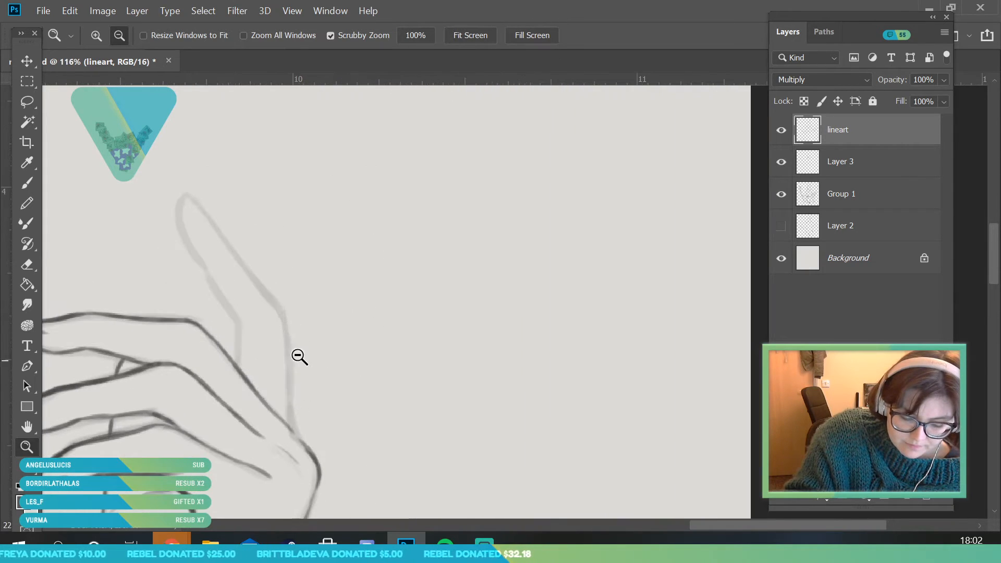
{"action": "left_click_drag", "start_coordinate": [232, 297], "coordinate": [246, 302]}
{"action": "key", "text": "b"}
{"action": "left_click_drag", "start_coordinate": [242, 408], "coordinate": [234, 337]}
{"action": "left_click_drag", "start_coordinate": [196, 269], "coordinate": [239, 361]}
{"action": "mouse_move", "coordinate": [208, 294]}
{"action": "left_mouse_down"}
{"action": "mouse_move", "coordinate": [161, 205]}
{"action": "mouse_move", "coordinate": [154, 162]}
{"action": "mouse_move", "coordinate": [233, 250]}
{"action": "left_mouse_up"}
{"action": "mouse_move", "coordinate": [270, 299]}
{"action": "left_mouse_down"}
{"action": "mouse_move", "coordinate": [291, 335]}
{"action": "mouse_move", "coordinate": [319, 501]}
{"action": "left_mouse_up"}
{"action": "left_click_drag", "start_coordinate": [164, 185], "coordinate": [189, 222]}
{"action": "left_click", "coordinate": [29, 448]}
{"action": "left_click_drag", "start_coordinate": [310, 269], "coordinate": [196, 440]}
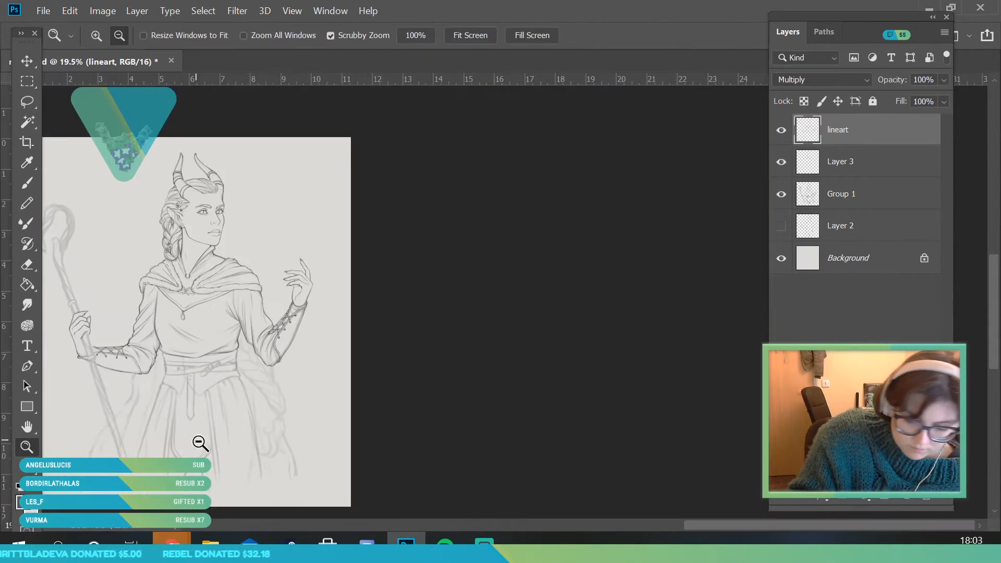
{"action": "left_click_drag", "start_coordinate": [294, 339], "coordinate": [283, 344]}
{"action": "left_click_drag", "start_coordinate": [197, 316], "coordinate": [225, 433]}
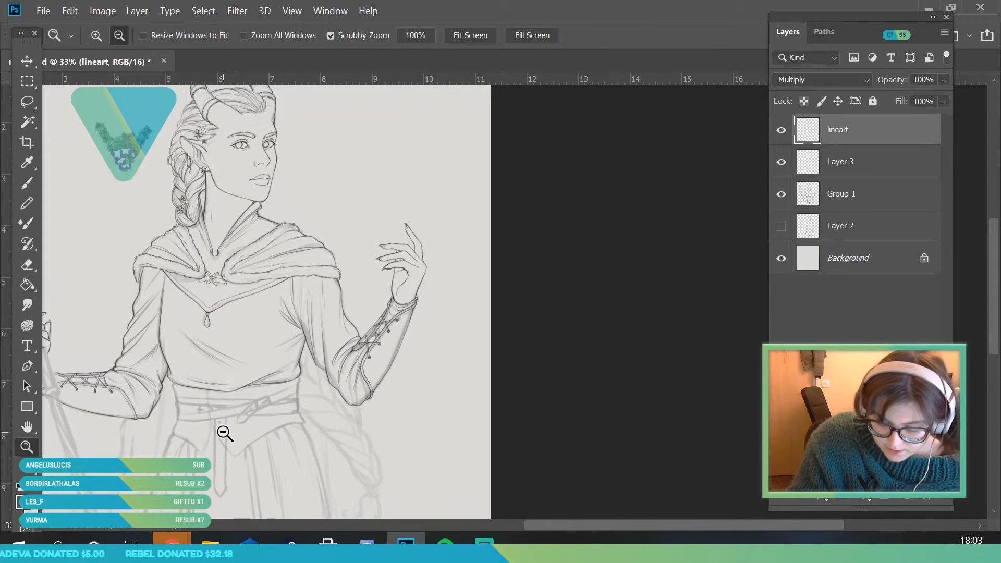
Check the inked lines with the Group 1 sketch hidden, show the group again and save the document
{"action": "left_click_drag", "start_coordinate": [472, 297], "coordinate": [460, 297]}
{"action": "left_click", "coordinate": [782, 194]}
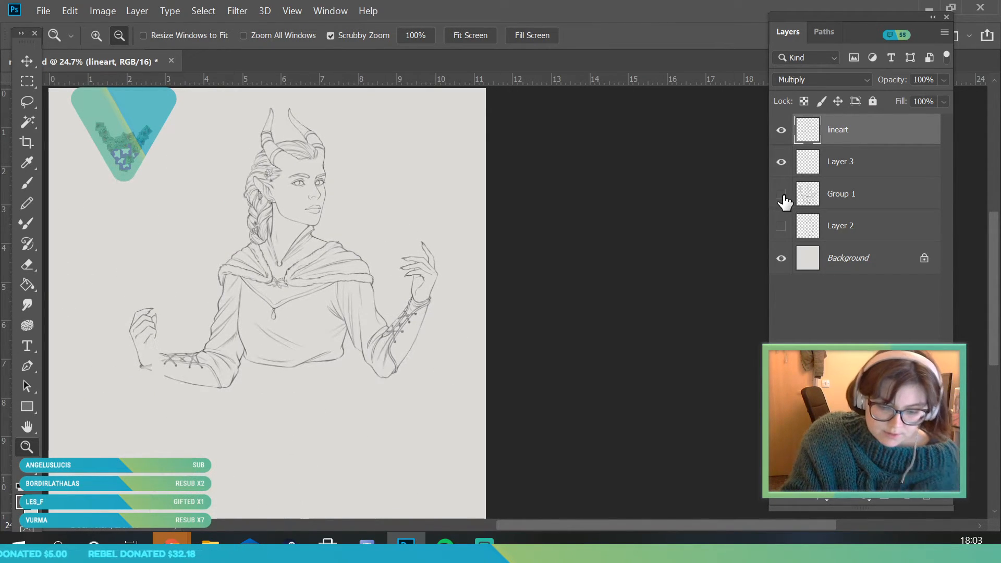
{"action": "left_click", "coordinate": [781, 194]}
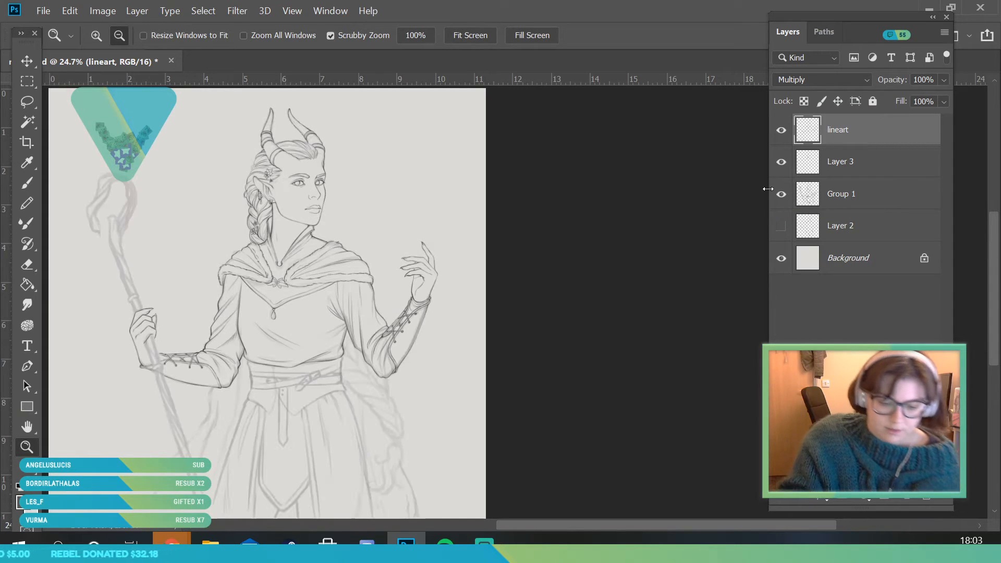
{"action": "left_click", "coordinate": [43, 11]}
{"action": "left_click", "coordinate": [62, 166]}
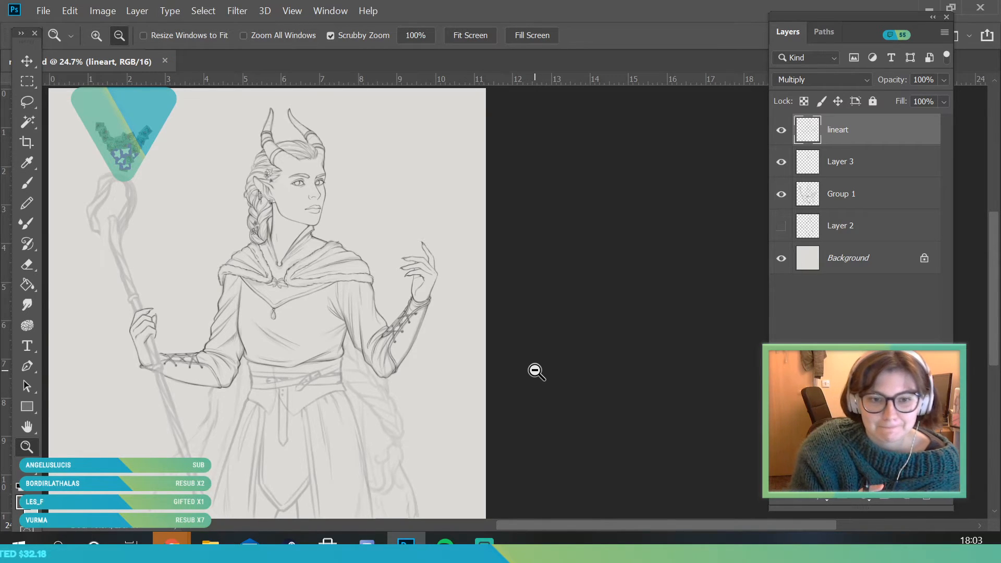
Make Layer 3 the active layer for the waist area and set the brush size to 7 px
{"action": "left_click_drag", "start_coordinate": [343, 247], "coordinate": [338, 277]}
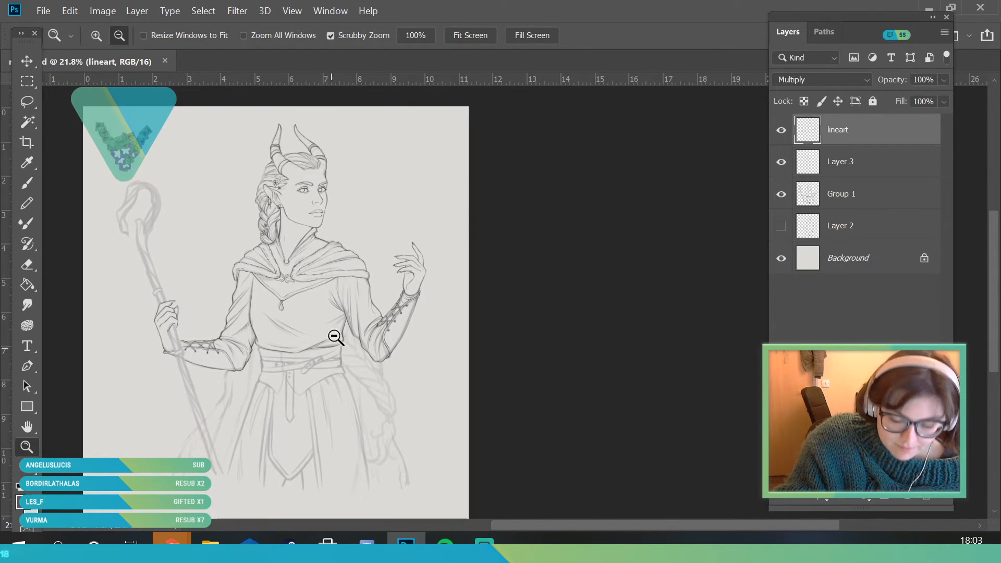
{"action": "left_click_drag", "start_coordinate": [343, 311], "coordinate": [339, 365]}
{"action": "left_click_drag", "start_coordinate": [338, 426], "coordinate": [300, 313]}
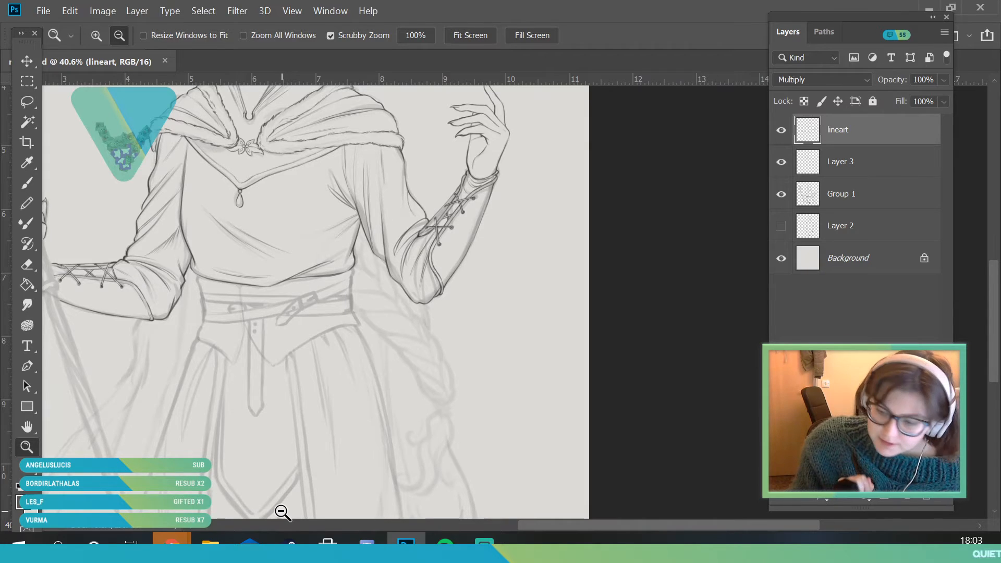
{"action": "left_click_drag", "start_coordinate": [241, 296], "coordinate": [300, 383]}
{"action": "left_click", "coordinate": [781, 132]}
{"action": "left_click", "coordinate": [780, 131]}
{"action": "left_click", "coordinate": [847, 162]}
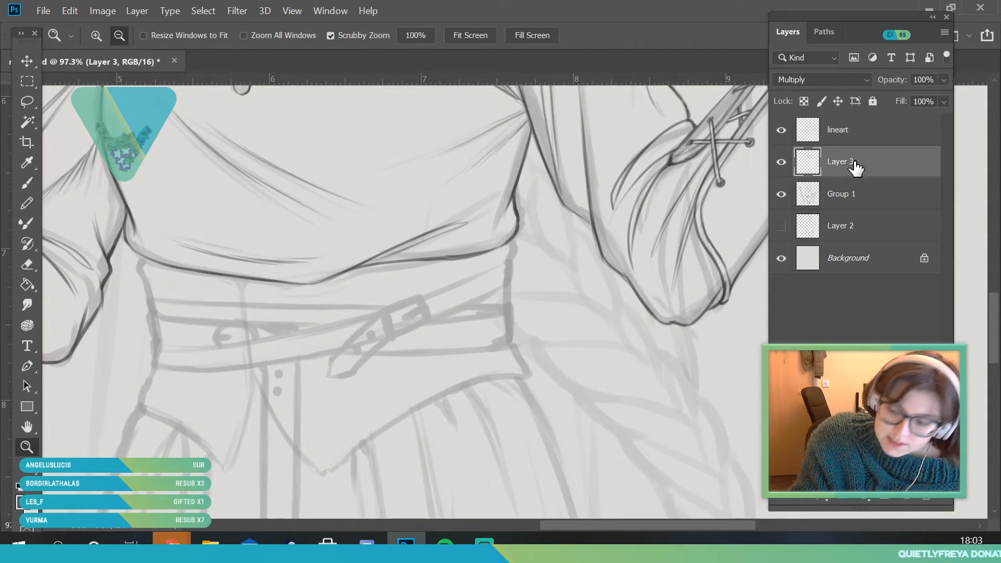
{"action": "left_click_drag", "start_coordinate": [193, 371], "coordinate": [139, 429]}
{"action": "left_click_drag", "start_coordinate": [114, 275], "coordinate": [114, 269]}
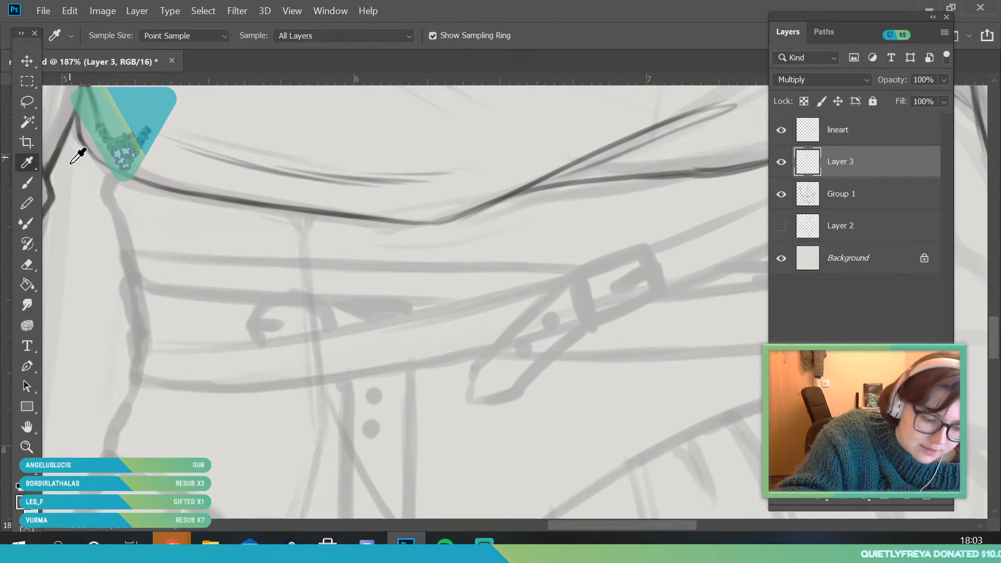
{"action": "left_click", "coordinate": [114, 36]}
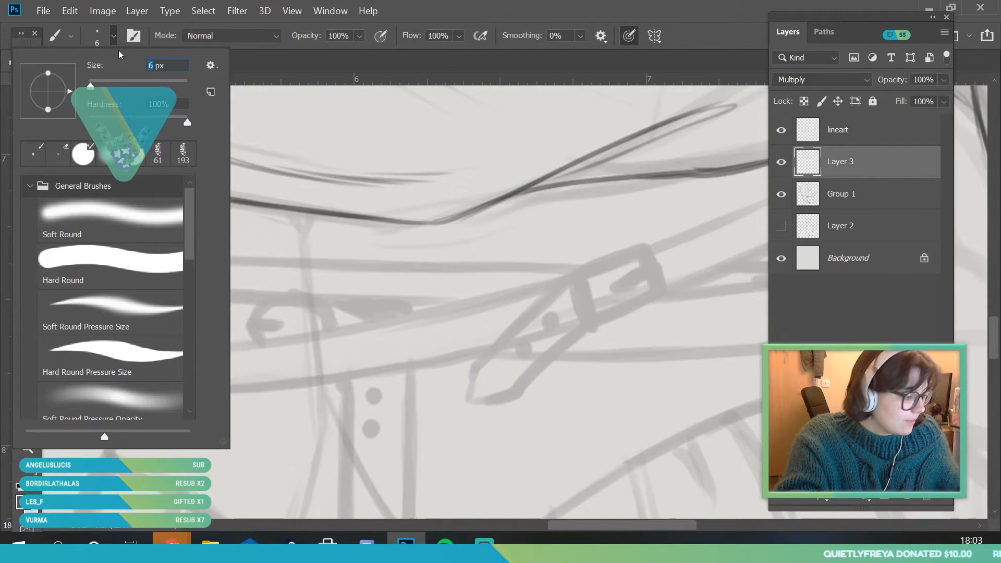
{"action": "type", "text": "7"}
{"action": "key", "text": "Return"}
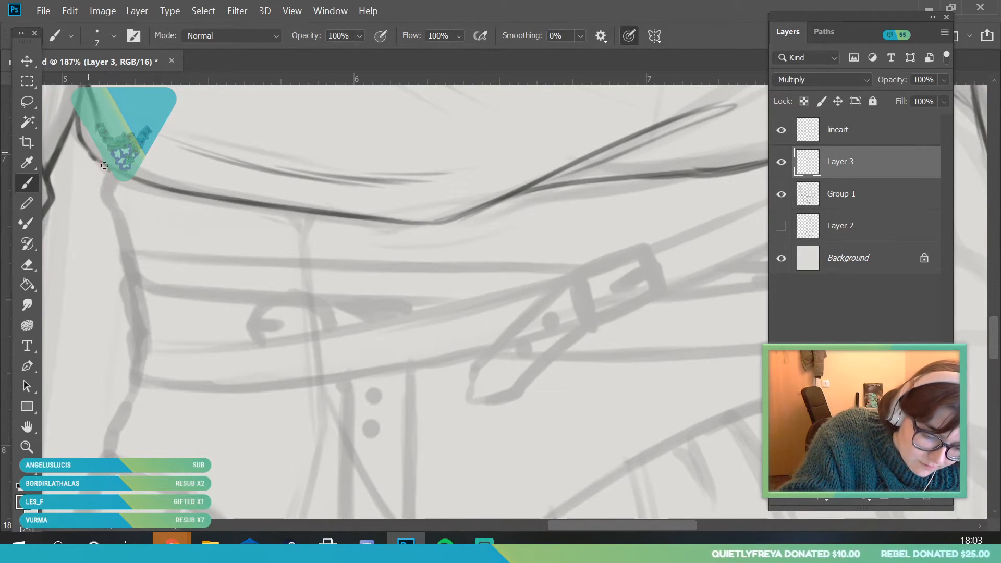
Ink the waist's side contour below the tunic hem and the pointed flap beneath the belts with its doubled edge
{"action": "left_click_drag", "start_coordinate": [119, 213], "coordinate": [139, 272]}
{"action": "left_click_drag", "start_coordinate": [125, 423], "coordinate": [103, 457]}
{"action": "key", "text": "alt+space"}
{"action": "mouse_move", "coordinate": [165, 290]}
{"action": "left_mouse_down"}
{"action": "mouse_move", "coordinate": [198, 364]}
{"action": "mouse_move", "coordinate": [178, 375]}
{"action": "mouse_move", "coordinate": [208, 412]}
{"action": "mouse_move", "coordinate": [79, 264]}
{"action": "left_mouse_up"}
{"action": "mouse_move", "coordinate": [85, 321]}
{"action": "left_mouse_down"}
{"action": "mouse_move", "coordinate": [204, 387]}
{"action": "mouse_move", "coordinate": [167, 366]}
{"action": "mouse_move", "coordinate": [279, 457]}
{"action": "mouse_move", "coordinate": [288, 491]}
{"action": "mouse_move", "coordinate": [327, 399]}
{"action": "mouse_move", "coordinate": [302, 452]}
{"action": "mouse_move", "coordinate": [356, 273]}
{"action": "left_mouse_up"}
{"action": "mouse_move", "coordinate": [114, 326]}
{"action": "left_mouse_down"}
{"action": "mouse_move", "coordinate": [234, 398]}
{"action": "mouse_move", "coordinate": [216, 384]}
{"action": "mouse_move", "coordinate": [287, 459]}
{"action": "left_mouse_up"}
{"action": "mouse_move", "coordinate": [261, 426]}
{"action": "left_mouse_down"}
{"action": "mouse_move", "coordinate": [289, 444]}
{"action": "mouse_move", "coordinate": [286, 456]}
{"action": "mouse_move", "coordinate": [326, 327]}
{"action": "mouse_move", "coordinate": [344, 236]}
{"action": "left_mouse_up"}
Ink the diagonal belt's rounded end at the waist's side and its upper and lower edges toward the large buckle
{"action": "key", "text": "z"}
{"action": "scroll", "coordinate": [224, 316], "scroll_direction": "down", "scroll_amount": 4}
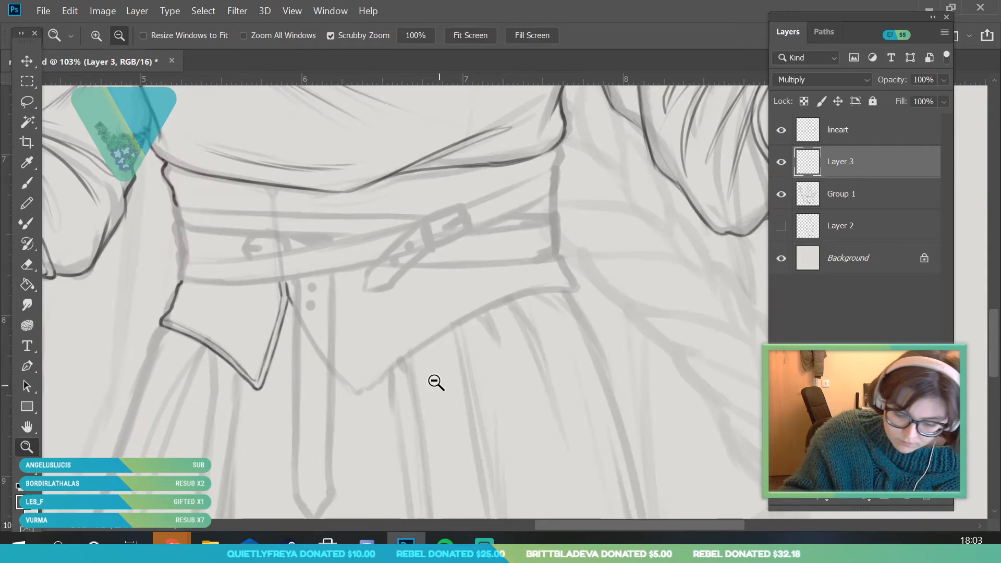
{"action": "left_click_drag", "start_coordinate": [440, 377], "coordinate": [417, 364]}
{"action": "left_click_drag", "start_coordinate": [295, 307], "coordinate": [374, 290]}
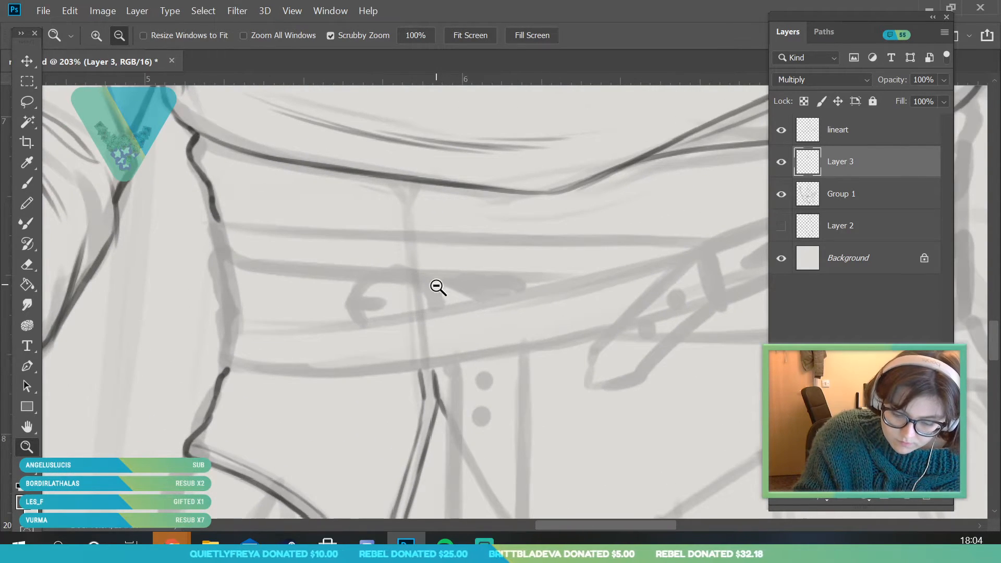
{"action": "scroll", "coordinate": [547, 327], "scroll_direction": "up", "scroll_amount": 2}
{"action": "key", "text": "b"}
{"action": "left_click_drag", "start_coordinate": [154, 299], "coordinate": [159, 377]}
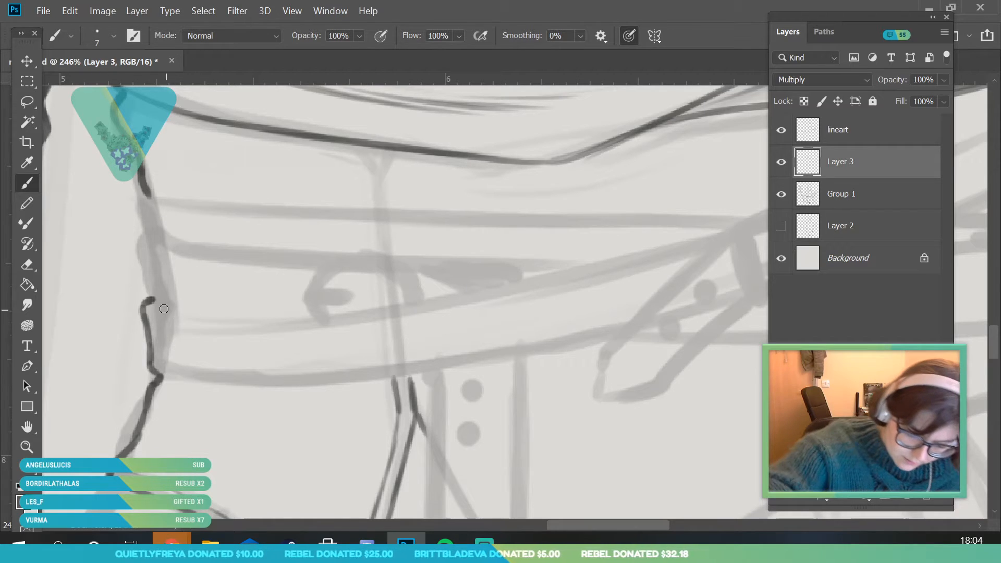
{"action": "mouse_move", "coordinate": [151, 308]}
{"action": "left_mouse_down"}
{"action": "mouse_move", "coordinate": [208, 320]}
{"action": "mouse_move", "coordinate": [354, 313]}
{"action": "left_mouse_up"}
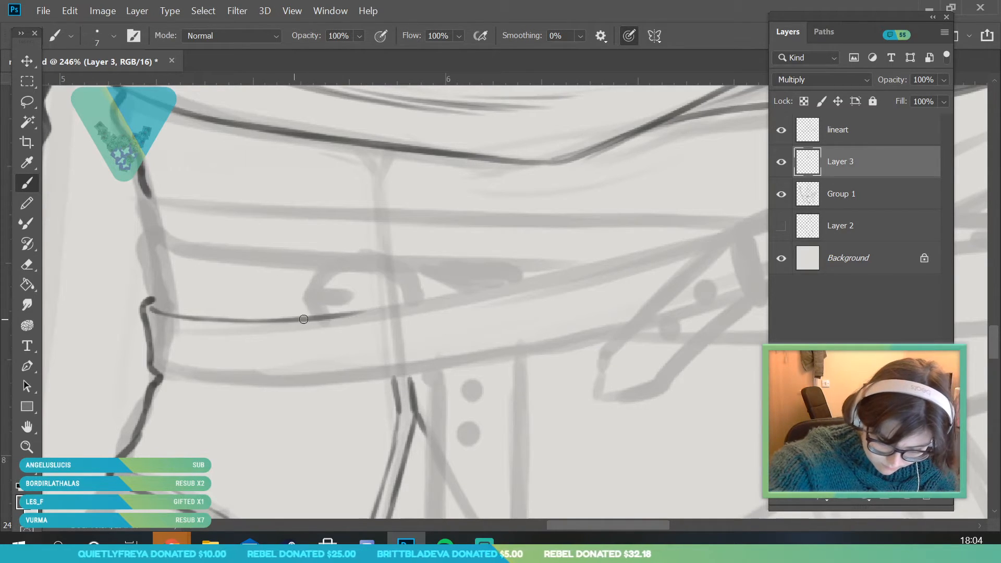
{"action": "mouse_move", "coordinate": [162, 373]}
{"action": "left_mouse_down"}
{"action": "mouse_move", "coordinate": [271, 385]}
{"action": "mouse_move", "coordinate": [462, 366]}
{"action": "left_mouse_up"}
{"action": "left_click_drag", "start_coordinate": [623, 524], "coordinate": [656, 524]}
{"action": "mouse_move", "coordinate": [136, 308]}
{"action": "left_mouse_down"}
{"action": "mouse_move", "coordinate": [197, 296]}
{"action": "mouse_move", "coordinate": [111, 314]}
{"action": "mouse_move", "coordinate": [467, 240]}
{"action": "left_mouse_up"}
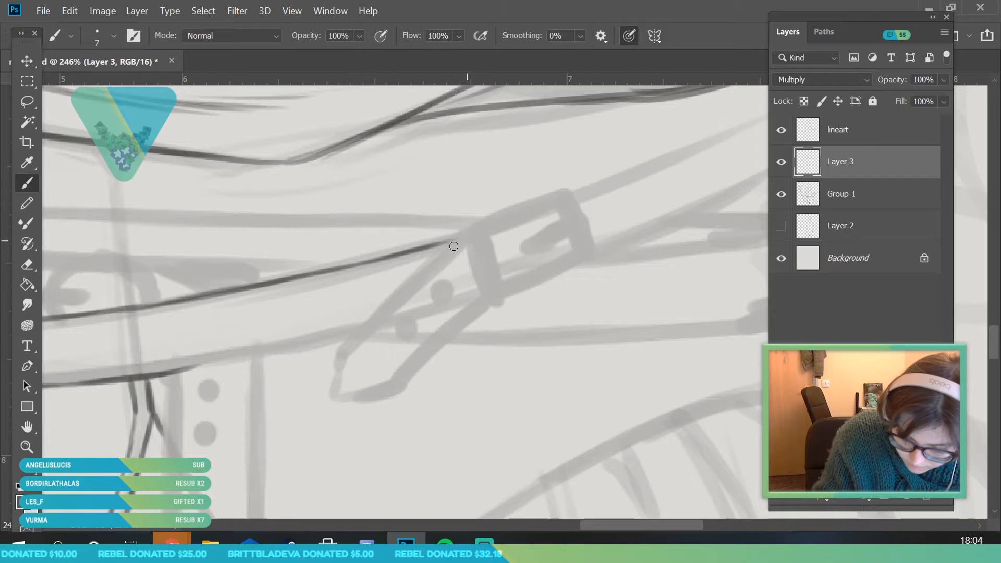
{"action": "left_click_drag", "start_coordinate": [127, 378], "coordinate": [361, 334]}
Add a thin parallel line just inside the diagonal belt's upper edge, running up to the large buckle
{"action": "left_click", "coordinate": [30, 448]}
{"action": "left_click_drag", "start_coordinate": [269, 367], "coordinate": [288, 379]}
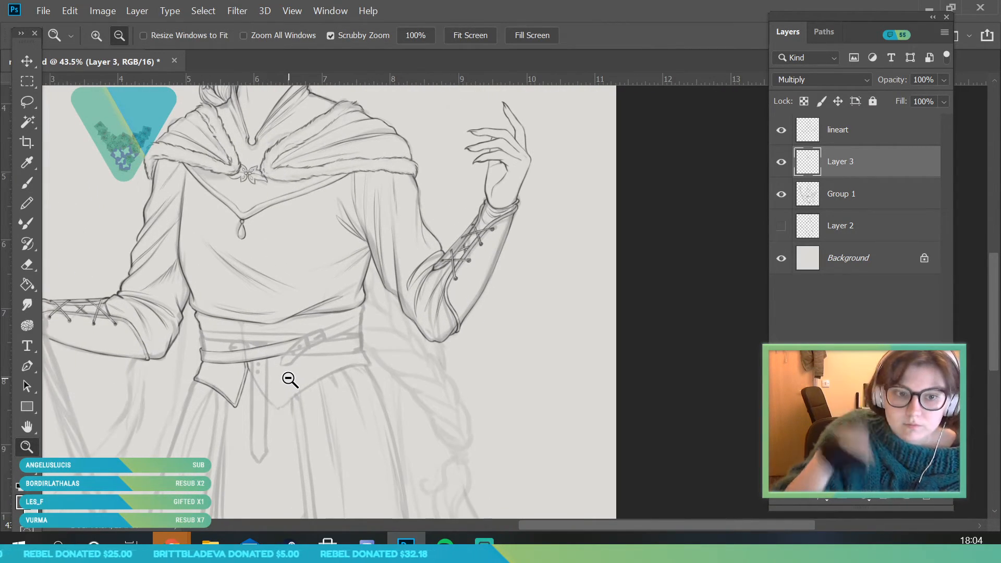
{"action": "left_click_drag", "start_coordinate": [281, 299], "coordinate": [297, 335]}
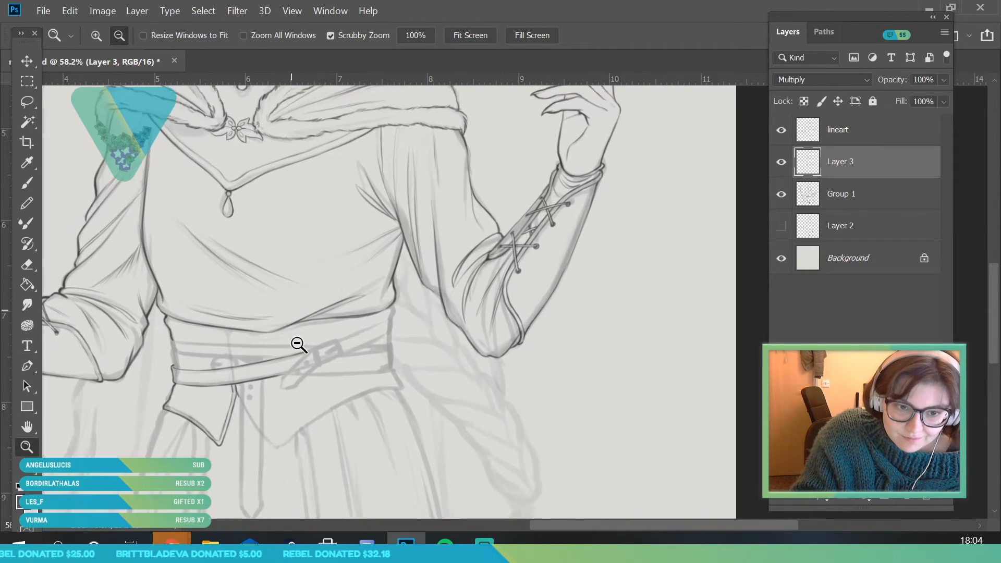
{"action": "mouse_move", "coordinate": [181, 400]}
{"action": "left_mouse_down"}
{"action": "mouse_move", "coordinate": [170, 429]}
{"action": "mouse_move", "coordinate": [197, 449]}
{"action": "left_mouse_up"}
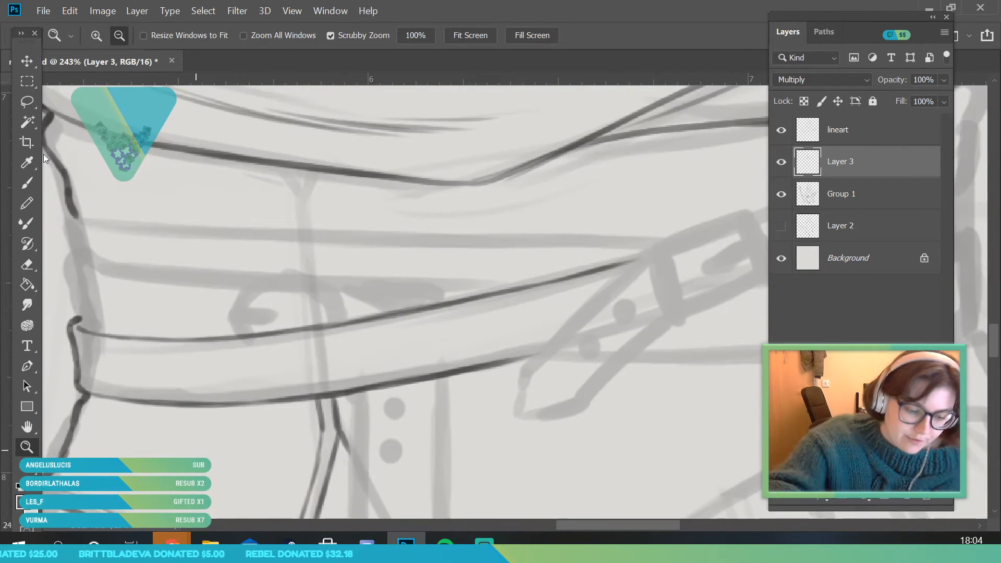
{"action": "key", "text": "b"}
{"action": "mouse_move", "coordinate": [144, 346]}
{"action": "left_mouse_down"}
{"action": "mouse_move", "coordinate": [278, 342]}
{"action": "mouse_move", "coordinate": [266, 344]}
{"action": "mouse_move", "coordinate": [536, 288]}
{"action": "left_mouse_up"}
{"action": "left_click_drag", "start_coordinate": [466, 307], "coordinate": [639, 259]}
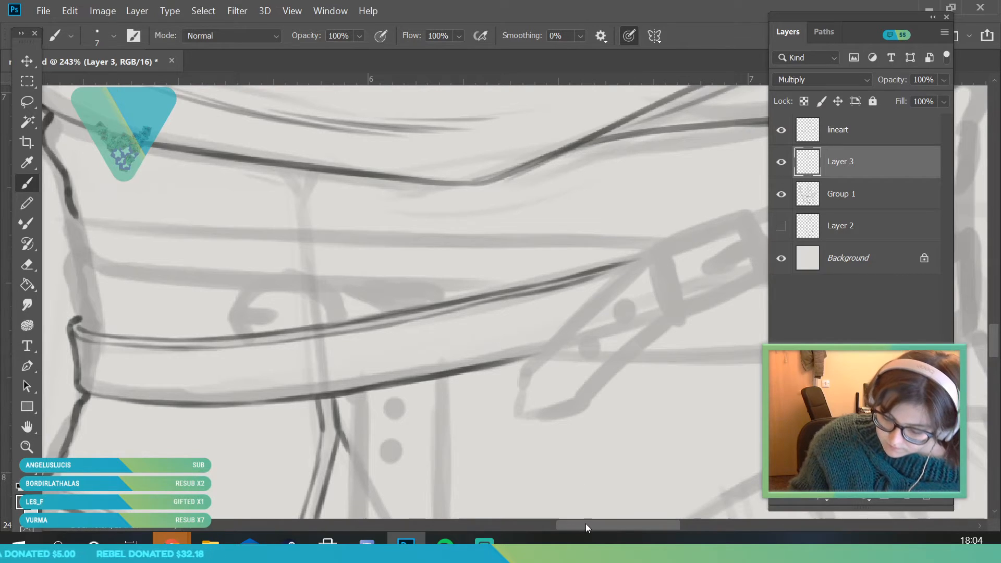
Ink the large buckle's outer and inner frame and its prong, setting the brush size to 6 px
{"action": "left_click_drag", "start_coordinate": [586, 527], "coordinate": [629, 526]}
{"action": "left_click_drag", "start_coordinate": [315, 252], "coordinate": [342, 324]}
{"action": "right_click", "coordinate": [152, 84]}
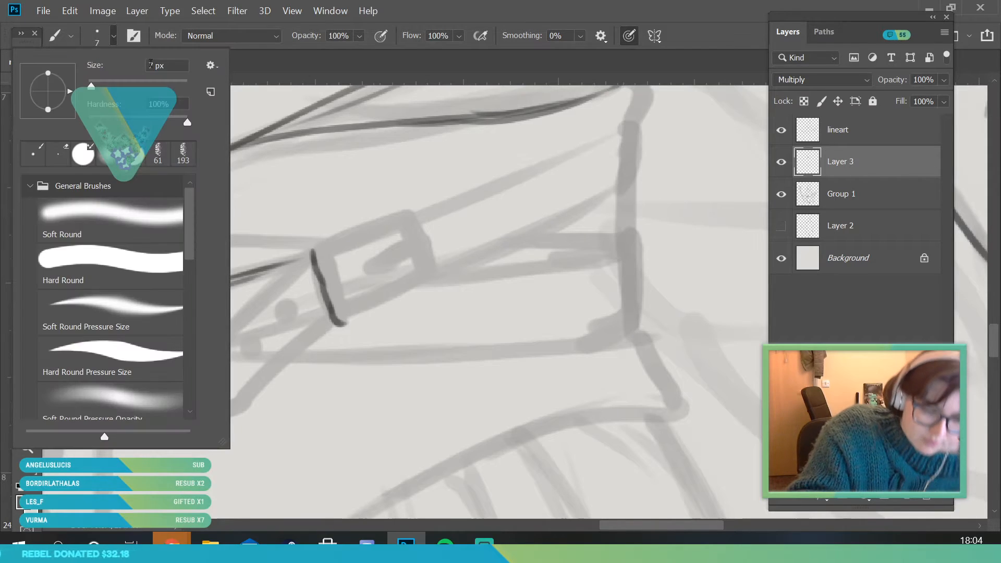
{"action": "type", "text": "6"}
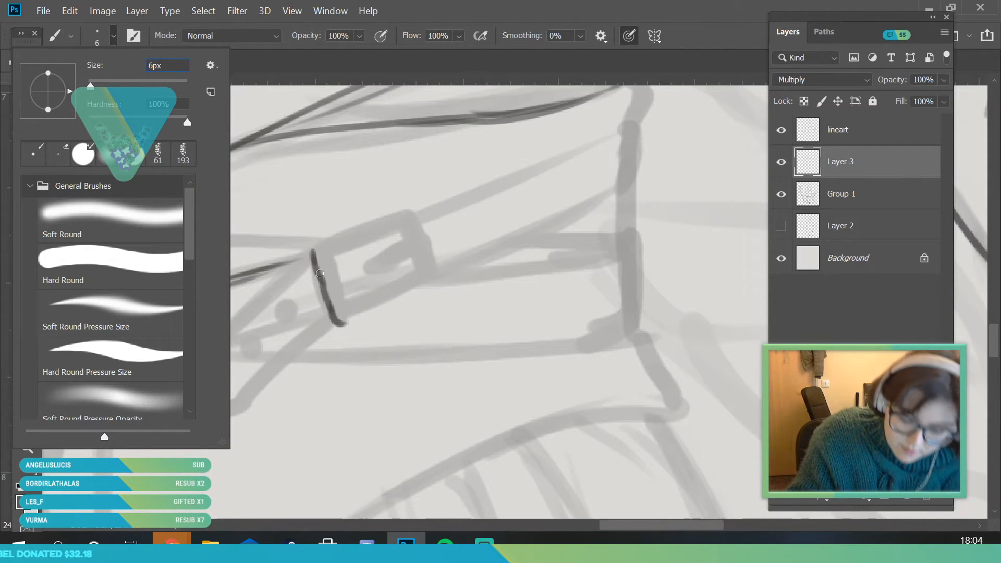
{"action": "key", "text": "Return"}
{"action": "left_click_drag", "start_coordinate": [316, 251], "coordinate": [425, 209]}
{"action": "left_click_drag", "start_coordinate": [385, 304], "coordinate": [445, 282]}
{"action": "mouse_move", "coordinate": [419, 208]}
{"action": "left_mouse_down"}
{"action": "mouse_move", "coordinate": [445, 283]}
{"action": "mouse_move", "coordinate": [371, 272]}
{"action": "mouse_move", "coordinate": [420, 246]}
{"action": "left_mouse_up"}
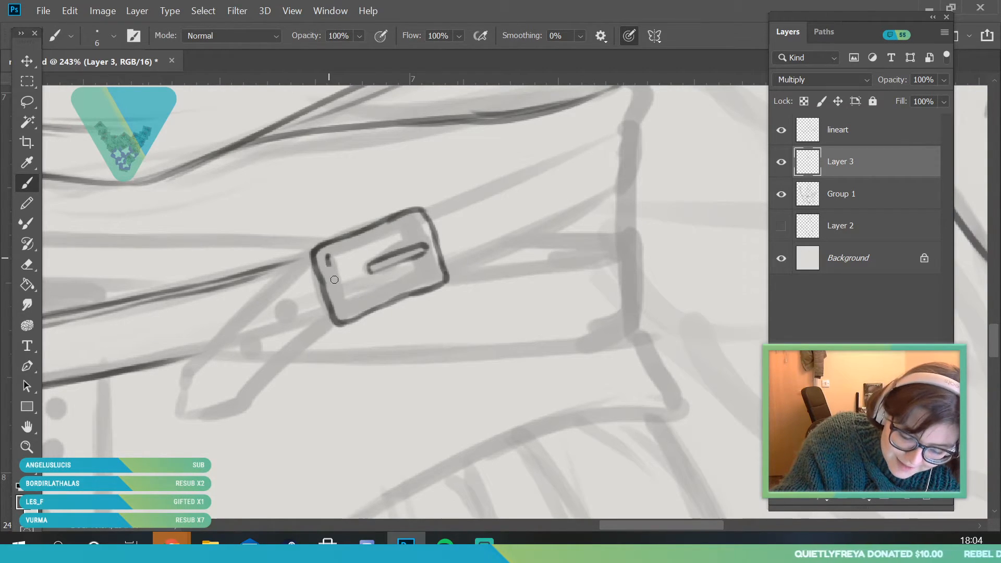
{"action": "mouse_move", "coordinate": [330, 273]}
{"action": "left_mouse_down"}
{"action": "mouse_move", "coordinate": [360, 282]}
{"action": "mouse_move", "coordinate": [348, 308]}
{"action": "mouse_move", "coordinate": [429, 275]}
{"action": "left_mouse_up"}
{"action": "left_click_drag", "start_coordinate": [330, 252], "coordinate": [411, 223]}
Ink the diagonal belt's pointed tip with its holes, and the strap from the buckle to the waist's far side
{"action": "mouse_move", "coordinate": [285, 275]}
{"action": "left_mouse_down"}
{"action": "mouse_move", "coordinate": [176, 388]}
{"action": "mouse_move", "coordinate": [225, 341]}
{"action": "mouse_move", "coordinate": [193, 370]}
{"action": "mouse_move", "coordinate": [207, 357]}
{"action": "mouse_move", "coordinate": [194, 372]}
{"action": "mouse_move", "coordinate": [202, 425]}
{"action": "mouse_move", "coordinate": [191, 418]}
{"action": "mouse_move", "coordinate": [238, 405]}
{"action": "mouse_move", "coordinate": [313, 339]}
{"action": "left_mouse_up"}
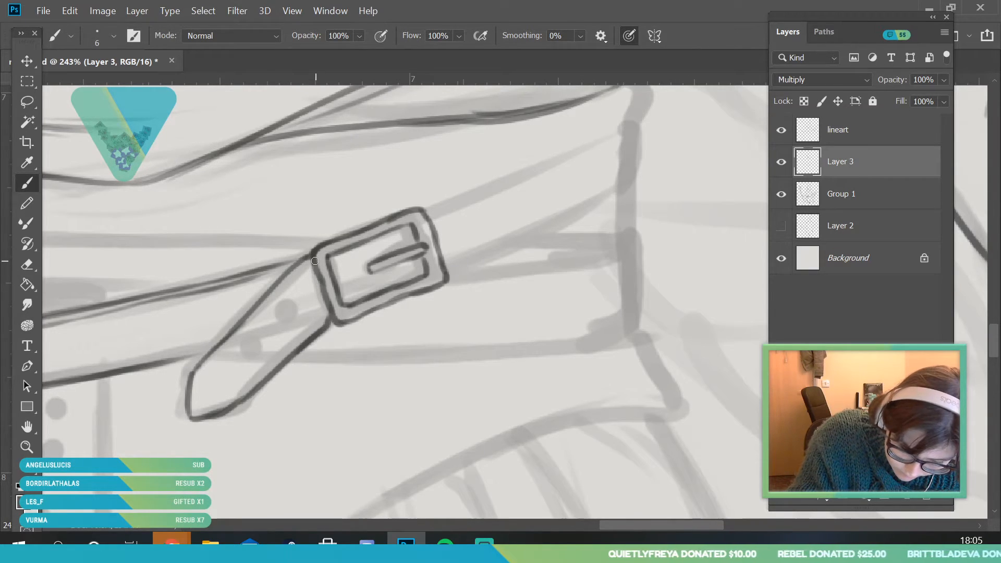
{"action": "left_click_drag", "start_coordinate": [236, 337], "coordinate": [196, 404]}
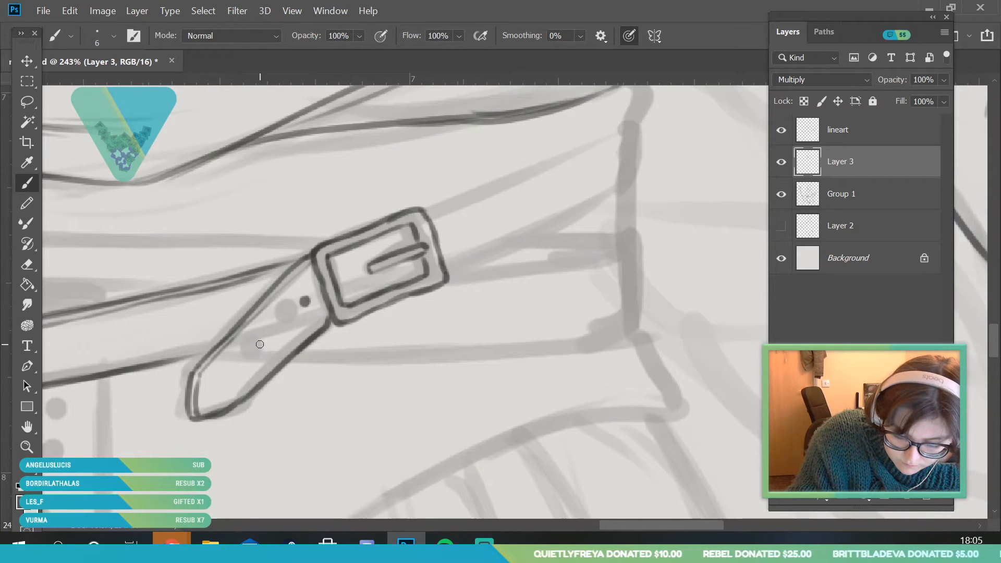
{"action": "left_click_drag", "start_coordinate": [440, 207], "coordinate": [634, 125]}
{"action": "mouse_move", "coordinate": [445, 217]}
{"action": "left_mouse_down"}
{"action": "mouse_move", "coordinate": [600, 150]}
{"action": "mouse_move", "coordinate": [645, 174]}
{"action": "left_mouse_up"}
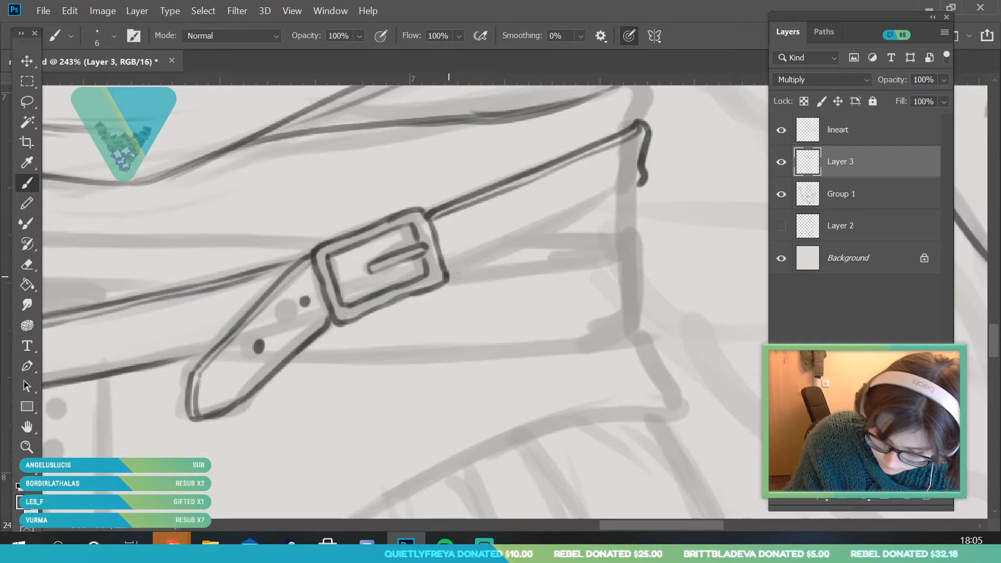
{"action": "left_click_drag", "start_coordinate": [457, 275], "coordinate": [583, 221]}
{"action": "mouse_move", "coordinate": [523, 245]}
{"action": "left_mouse_down"}
{"action": "mouse_move", "coordinate": [632, 189]}
{"action": "mouse_move", "coordinate": [599, 210]}
{"action": "left_mouse_up"}
Ink the second belt's rounded side end and its upper edge up to the small half-hidden buckle
{"action": "key", "text": "z"}
{"action": "mouse_move", "coordinate": [306, 275]}
{"action": "left_mouse_down"}
{"action": "mouse_move", "coordinate": [219, 453]}
{"action": "mouse_move", "coordinate": [330, 425]}
{"action": "left_mouse_up"}
{"action": "left_click_drag", "start_coordinate": [211, 289], "coordinate": [300, 347]}
{"action": "key", "text": "b"}
{"action": "mouse_move", "coordinate": [142, 332]}
{"action": "left_mouse_down"}
{"action": "mouse_move", "coordinate": [125, 260]}
{"action": "mouse_move", "coordinate": [338, 280]}
{"action": "left_mouse_up"}
Ink the small buckle's double frame and prong, plus the tapering strap tail and belt edge beyond it
{"action": "mouse_move", "coordinate": [304, 326]}
{"action": "left_mouse_down"}
{"action": "mouse_move", "coordinate": [343, 272]}
{"action": "mouse_move", "coordinate": [411, 273]}
{"action": "mouse_move", "coordinate": [448, 327]}
{"action": "left_mouse_up"}
{"action": "left_click_drag", "start_coordinate": [323, 315], "coordinate": [382, 315]}
{"action": "mouse_move", "coordinate": [322, 325]}
{"action": "left_mouse_down"}
{"action": "mouse_move", "coordinate": [369, 327]}
{"action": "mouse_move", "coordinate": [358, 283]}
{"action": "mouse_move", "coordinate": [411, 288]}
{"action": "mouse_move", "coordinate": [430, 317]}
{"action": "left_mouse_up"}
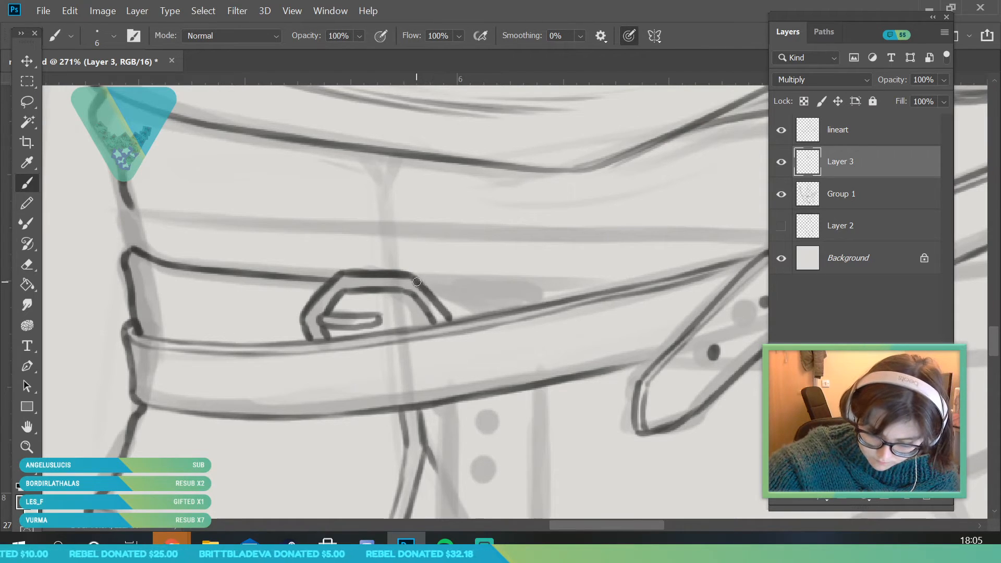
{"action": "left_click_drag", "start_coordinate": [411, 282], "coordinate": [542, 304]}
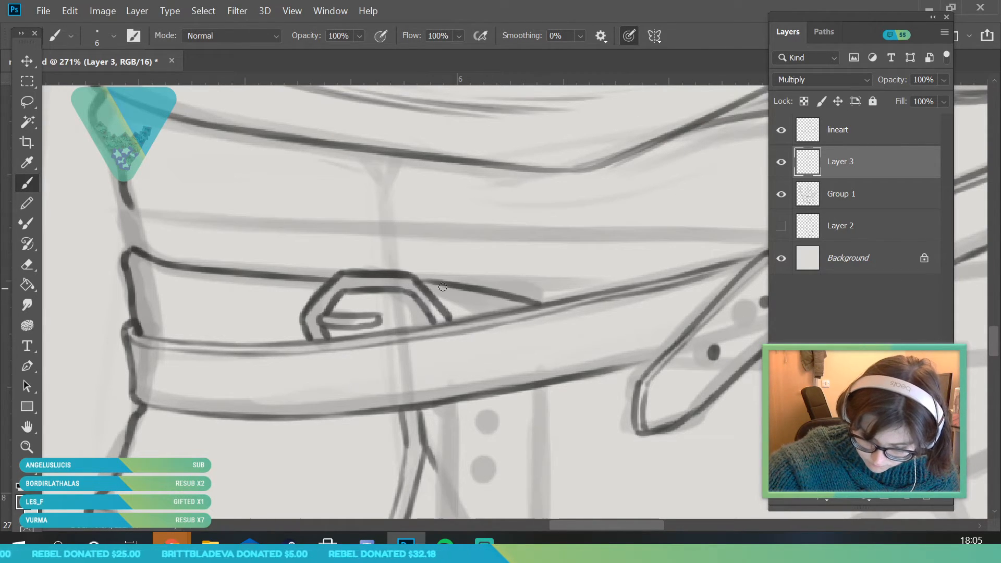
{"action": "left_click_drag", "start_coordinate": [417, 281], "coordinate": [681, 289]}
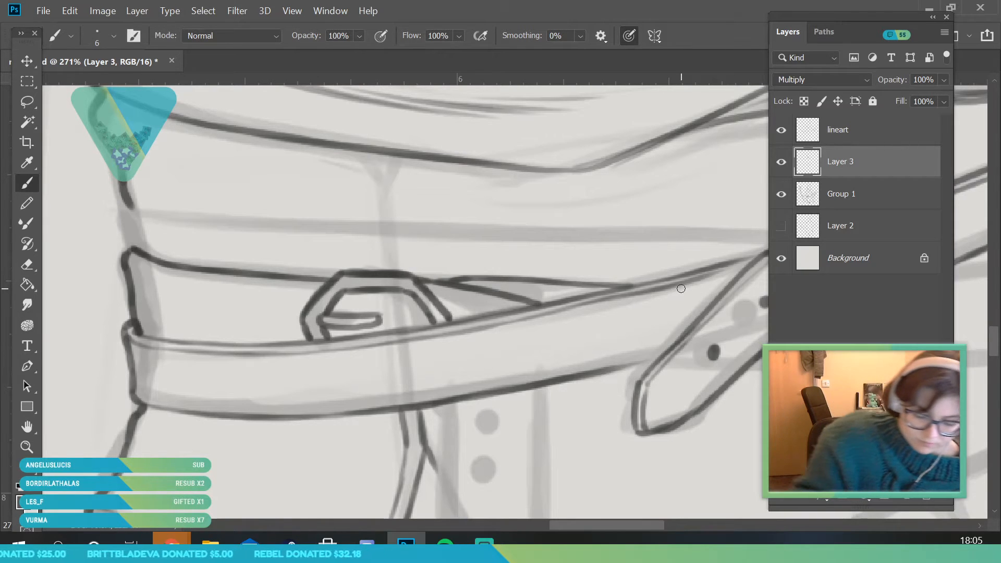
Ink the second belt's lower edge from beneath the diagonal belt's pointed tip to the waist's far side
{"action": "key", "text": "alt+space"}
{"action": "left_click_drag", "start_coordinate": [239, 280], "coordinate": [174, 284]}
{"action": "left_click_drag", "start_coordinate": [371, 342], "coordinate": [391, 381]}
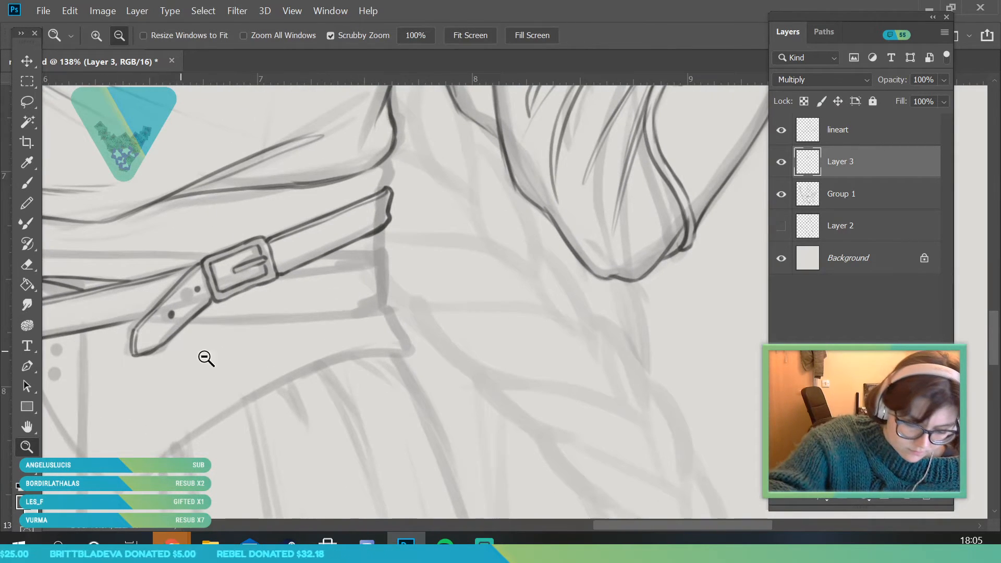
{"action": "left_click_drag", "start_coordinate": [115, 318], "coordinate": [156, 320]}
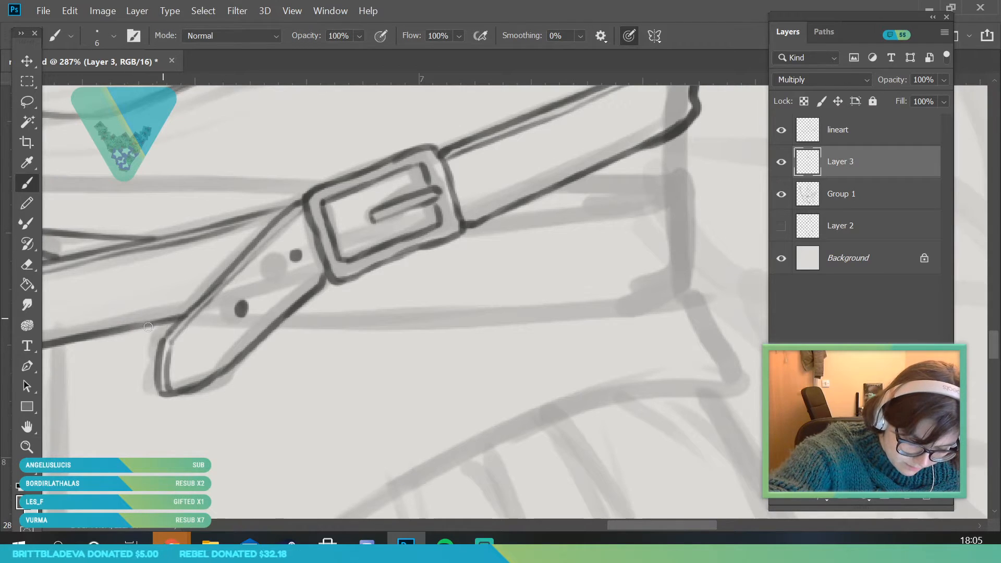
{"action": "left_click_drag", "start_coordinate": [297, 330], "coordinate": [437, 321]}
{"action": "left_click_drag", "start_coordinate": [353, 330], "coordinate": [516, 317]}
{"action": "left_click_drag", "start_coordinate": [396, 325], "coordinate": [626, 293]}
{"action": "left_click_drag", "start_coordinate": [542, 318], "coordinate": [676, 286]}
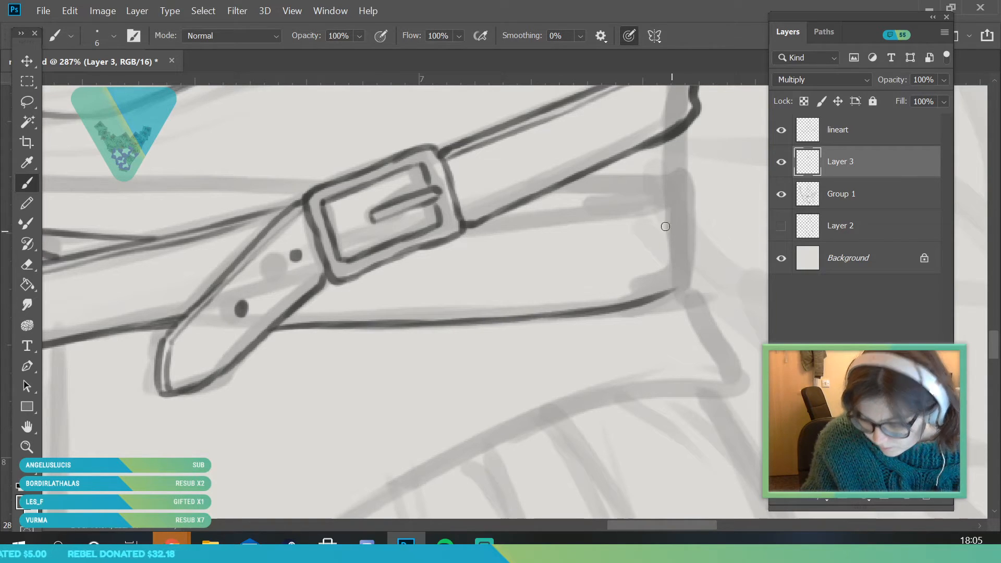
Ink the second belt's doubled upper edge beyond the large buckle, its curved side end and the narrow strip above
{"action": "left_click_drag", "start_coordinate": [464, 228], "coordinate": [594, 214]}
{"action": "left_click_drag", "start_coordinate": [508, 227], "coordinate": [691, 192]}
{"action": "mouse_move", "coordinate": [459, 229]}
{"action": "left_mouse_down"}
{"action": "mouse_move", "coordinate": [698, 199]}
{"action": "mouse_move", "coordinate": [692, 272]}
{"action": "mouse_move", "coordinate": [649, 301]}
{"action": "left_mouse_up"}
{"action": "mouse_move", "coordinate": [555, 186]}
{"action": "left_mouse_down"}
{"action": "mouse_move", "coordinate": [682, 183]}
{"action": "mouse_move", "coordinate": [686, 197]}
{"action": "mouse_move", "coordinate": [660, 187]}
{"action": "left_mouse_up"}
Close the gap in the waist's side contour and ink the horizontal line above the second belt across to the large buckle
{"action": "left_click", "coordinate": [29, 446]}
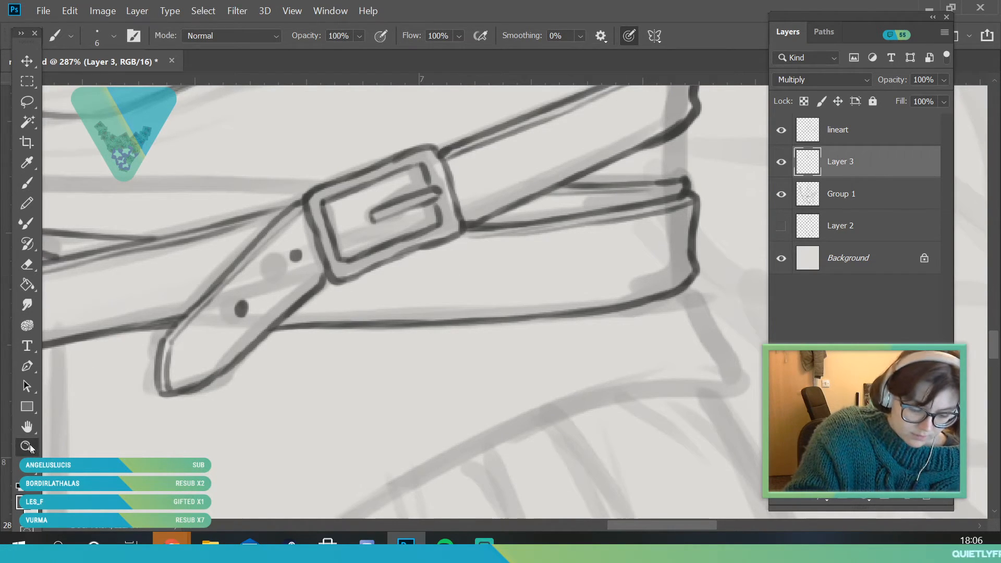
{"action": "left_click_drag", "start_coordinate": [262, 316], "coordinate": [224, 358]}
{"action": "left_click_drag", "start_coordinate": [238, 270], "coordinate": [176, 262]}
{"action": "left_click_drag", "start_coordinate": [134, 266], "coordinate": [152, 276]}
{"action": "left_click_drag", "start_coordinate": [214, 283], "coordinate": [268, 299]}
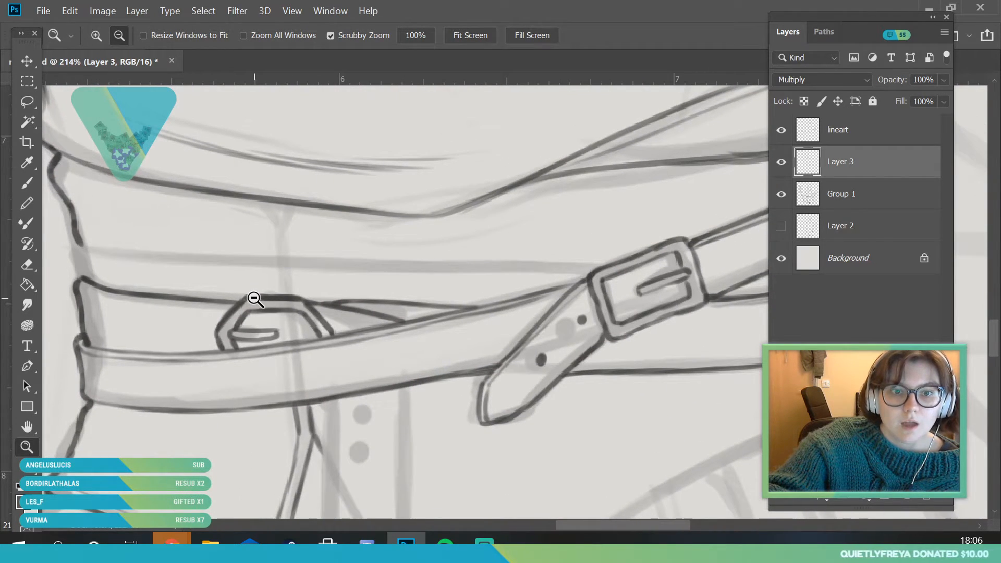
{"action": "left_click", "coordinate": [27, 182]}
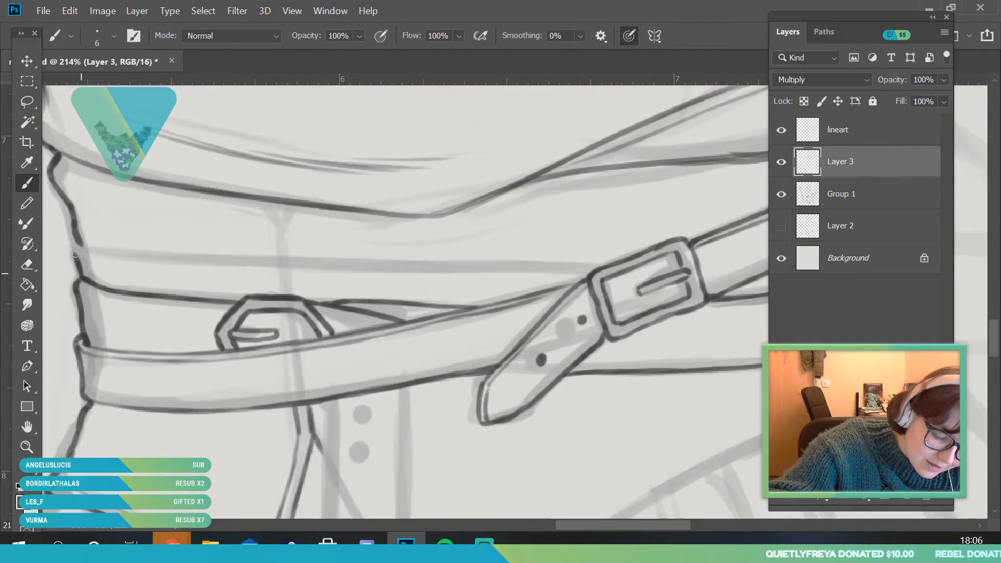
{"action": "key", "text": "space"}
{"action": "left_click_drag", "start_coordinate": [270, 250], "coordinate": [268, 264]}
{"action": "mouse_move", "coordinate": [78, 259]}
{"action": "left_mouse_down"}
{"action": "mouse_move", "coordinate": [242, 274]}
{"action": "mouse_move", "coordinate": [179, 271]}
{"action": "mouse_move", "coordinate": [228, 273]}
{"action": "left_mouse_up"}
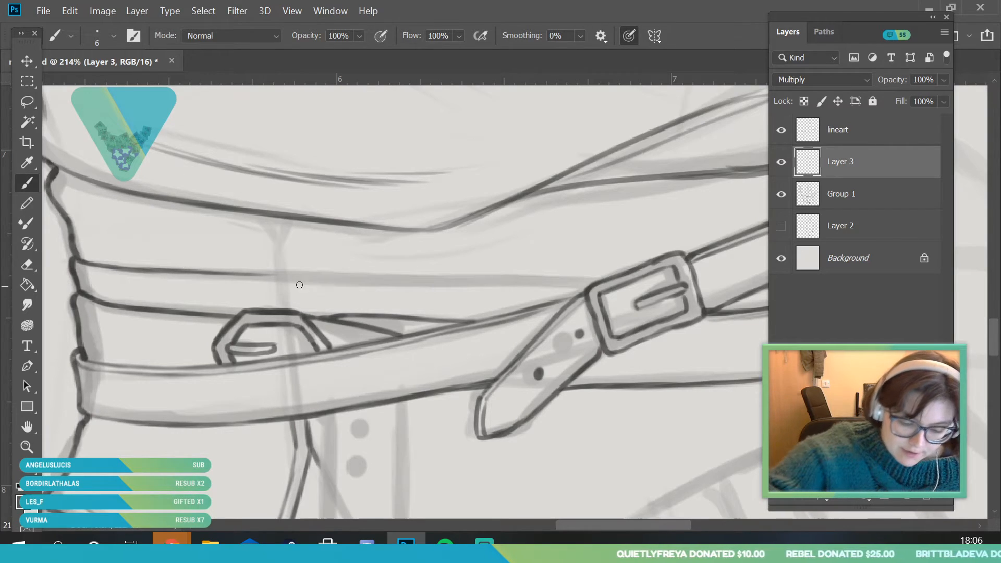
{"action": "mouse_move", "coordinate": [306, 278]}
{"action": "left_mouse_down"}
{"action": "mouse_move", "coordinate": [344, 279]}
{"action": "mouse_move", "coordinate": [266, 278]}
{"action": "mouse_move", "coordinate": [617, 287]}
{"action": "left_mouse_up"}
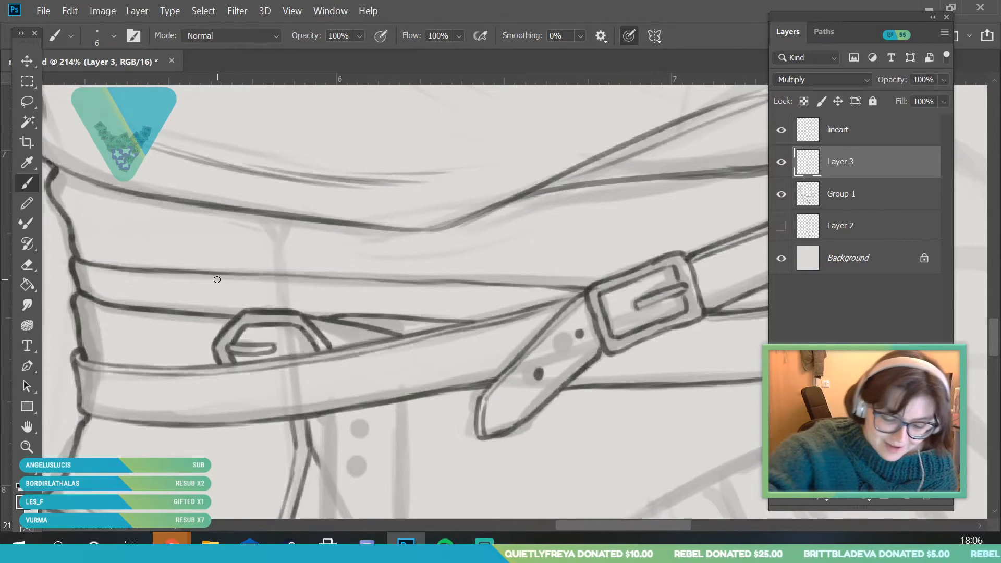
Redo the horizontal line above the second belt up to the large buckle and reinforce the belt edge lines around it
{"action": "key", "text": "ctrl+z"}
{"action": "key", "text": "ctrl+z"}
{"action": "key", "text": "ctrl+z"}
{"action": "key", "text": "ctrl+z"}
{"action": "key", "text": "ctrl+z"}
{"action": "key", "text": "ctrl+z"}
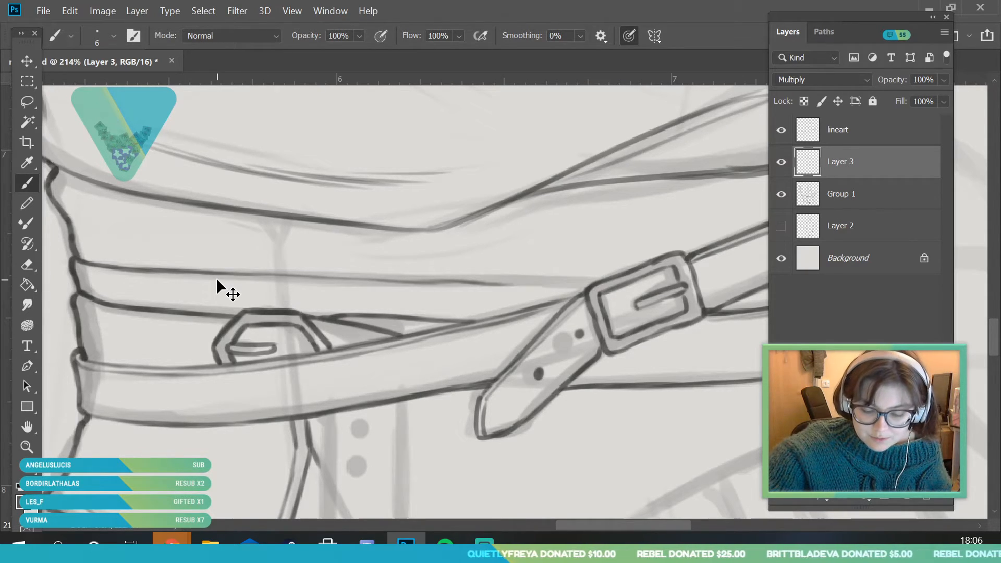
{"action": "left_click_drag", "start_coordinate": [361, 281], "coordinate": [591, 286]}
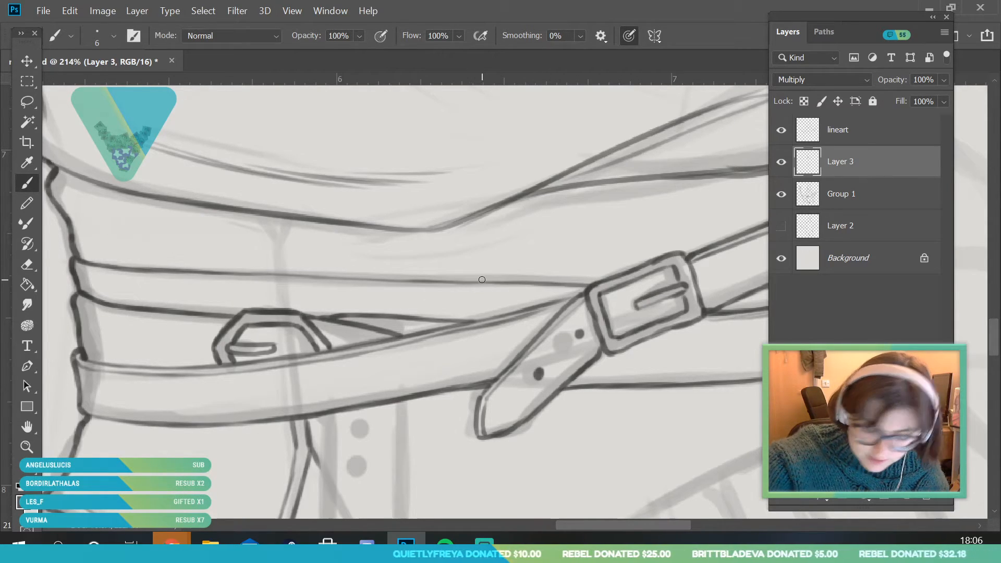
{"action": "left_click_drag", "start_coordinate": [105, 273], "coordinate": [537, 291]}
{"action": "mouse_move", "coordinate": [78, 300]}
{"action": "left_mouse_down"}
{"action": "mouse_move", "coordinate": [252, 326]}
{"action": "mouse_move", "coordinate": [383, 320]}
{"action": "mouse_move", "coordinate": [347, 323]}
{"action": "mouse_move", "coordinate": [430, 328]}
{"action": "left_mouse_up"}
{"action": "left_click_drag", "start_coordinate": [324, 327], "coordinate": [390, 338]}
Ink the short double vertical seam with a flared top between the bodice's lower edge and the line above the belts
{"action": "key", "text": "z"}
{"action": "left_click_drag", "start_coordinate": [190, 349], "coordinate": [112, 354]}
{"action": "mouse_move", "coordinate": [449, 344]}
{"action": "left_mouse_down"}
{"action": "mouse_move", "coordinate": [482, 344]}
{"action": "mouse_move", "coordinate": [437, 382]}
{"action": "left_mouse_up"}
{"action": "mouse_move", "coordinate": [465, 286]}
{"action": "left_mouse_down"}
{"action": "mouse_move", "coordinate": [355, 268]}
{"action": "mouse_move", "coordinate": [420, 273]}
{"action": "mouse_move", "coordinate": [413, 308]}
{"action": "left_mouse_up"}
{"action": "key", "text": "b"}
{"action": "left_click", "coordinate": [30, 450]}
{"action": "mouse_move", "coordinate": [282, 360]}
{"action": "left_mouse_down"}
{"action": "mouse_move", "coordinate": [228, 391]}
{"action": "mouse_move", "coordinate": [291, 494]}
{"action": "left_mouse_up"}
{"action": "left_click", "coordinate": [32, 188]}
{"action": "left_click_drag", "start_coordinate": [129, 266], "coordinate": [150, 329]}
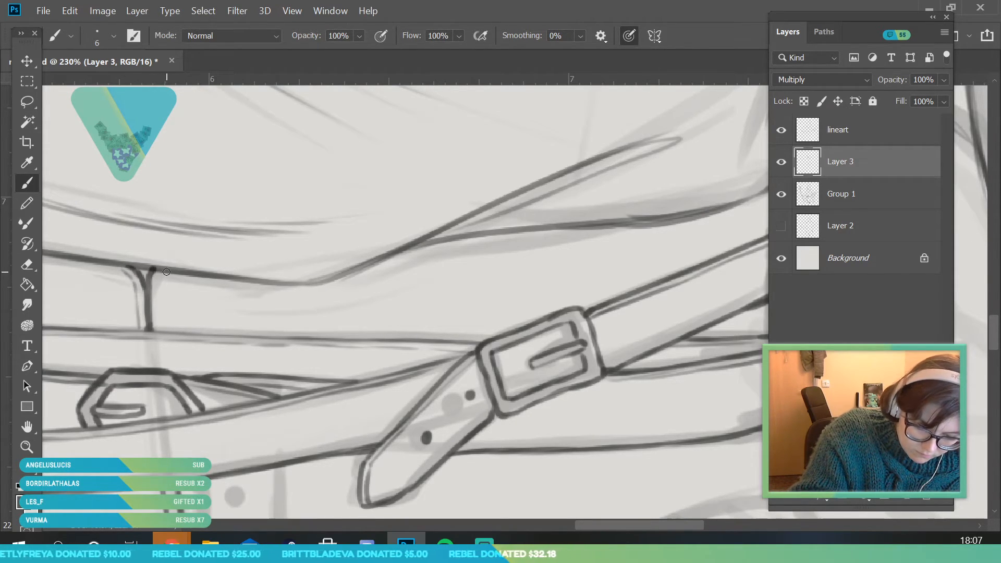
{"action": "left_click_drag", "start_coordinate": [162, 273], "coordinate": [159, 331]}
Ink the two long edges and pointed tip of the strap hanging below the belts
{"action": "key", "text": "z"}
{"action": "mouse_move", "coordinate": [205, 272]}
{"action": "left_mouse_down"}
{"action": "mouse_move", "coordinate": [183, 312]}
{"action": "mouse_move", "coordinate": [109, 313]}
{"action": "left_mouse_up"}
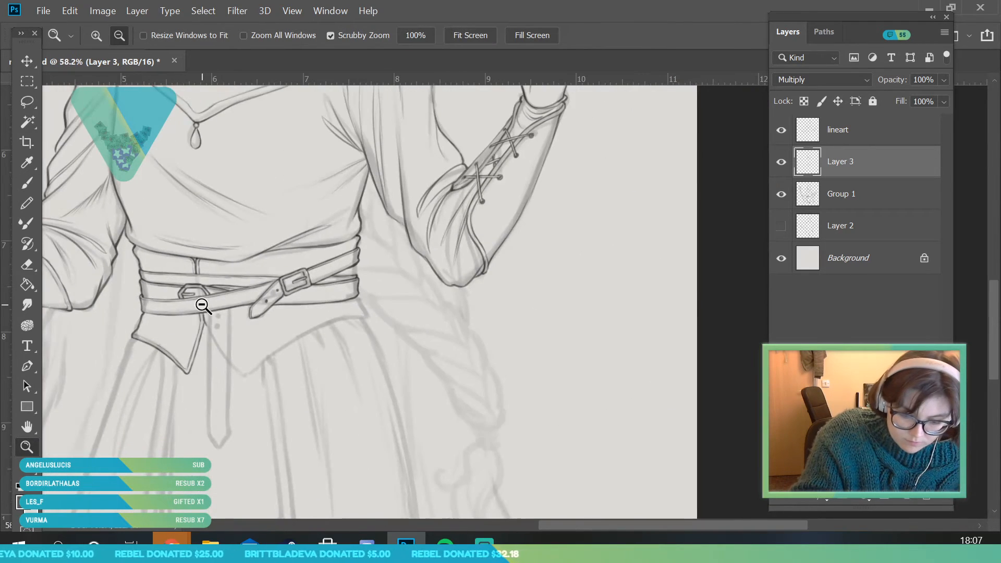
{"action": "left_click_drag", "start_coordinate": [202, 307], "coordinate": [292, 306]}
{"action": "key", "text": "b"}
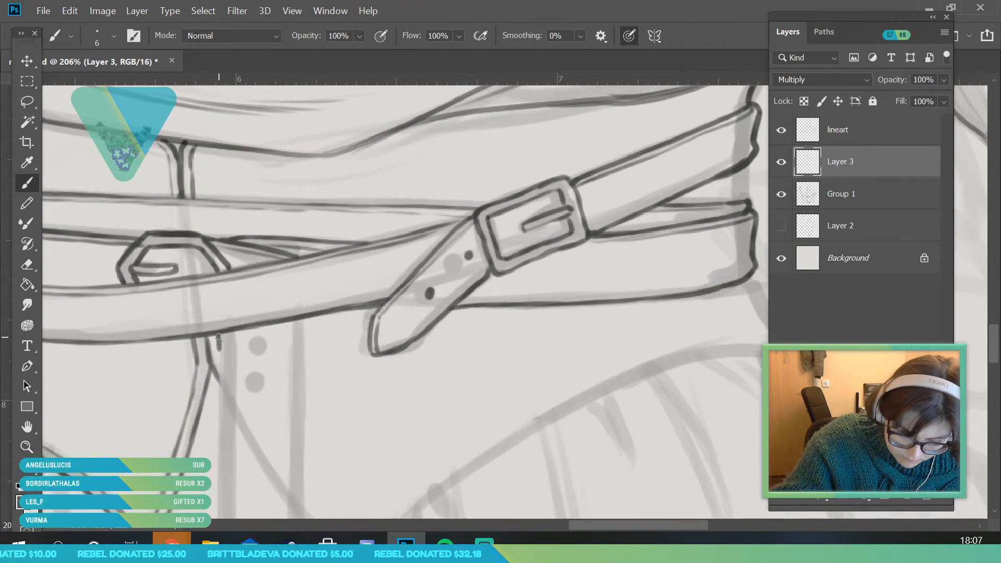
{"action": "key", "text": "z"}
{"action": "mouse_move", "coordinate": [188, 262]}
{"action": "left_mouse_down"}
{"action": "mouse_move", "coordinate": [136, 354]}
{"action": "mouse_move", "coordinate": [102, 365]}
{"action": "left_mouse_up"}
{"action": "left_click_drag", "start_coordinate": [207, 399], "coordinate": [265, 437]}
{"action": "key", "text": "b"}
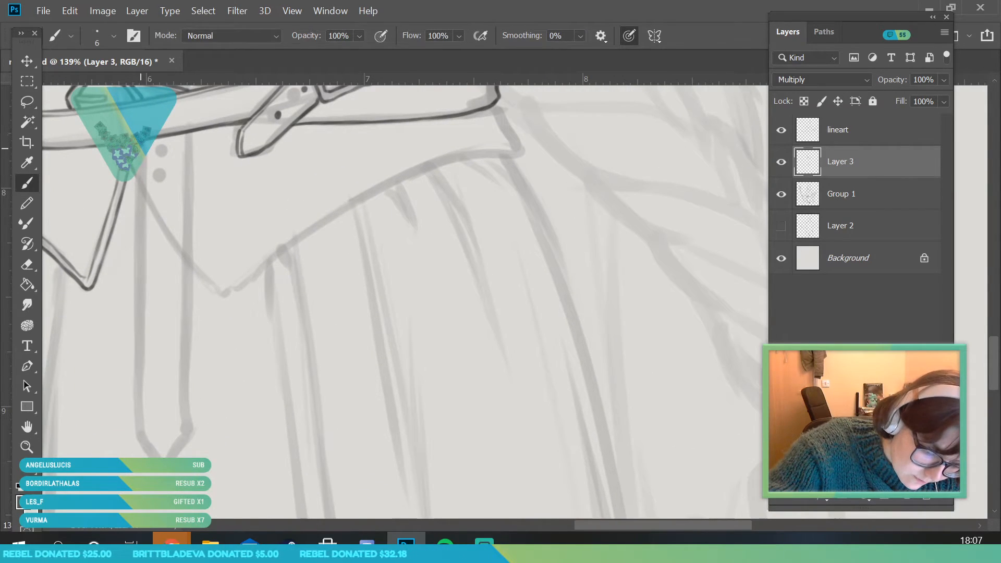
{"action": "left_click_drag", "start_coordinate": [141, 176], "coordinate": [137, 435]}
{"action": "left_click_drag", "start_coordinate": [196, 152], "coordinate": [187, 414]}
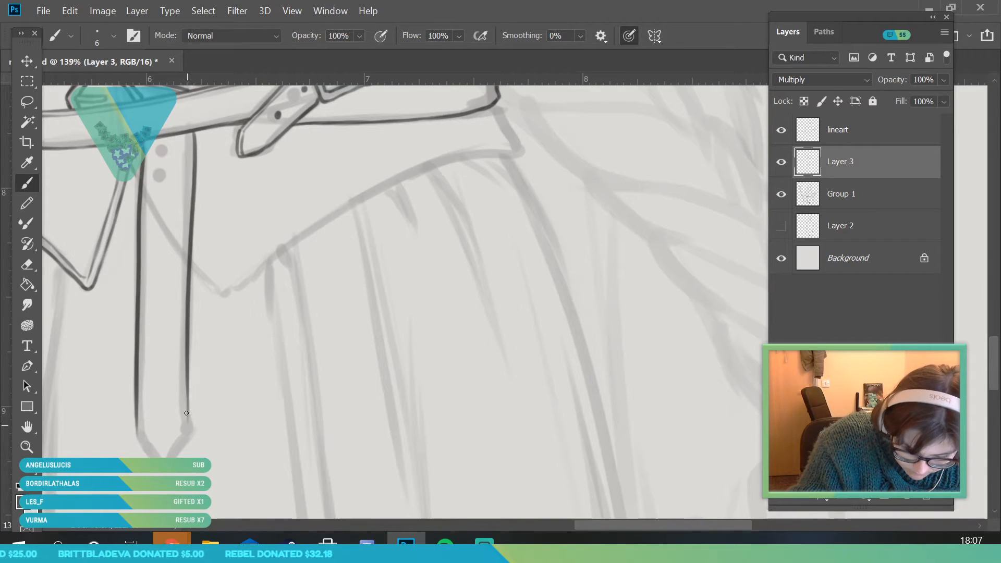
{"action": "left_click_drag", "start_coordinate": [137, 433], "coordinate": [170, 457]}
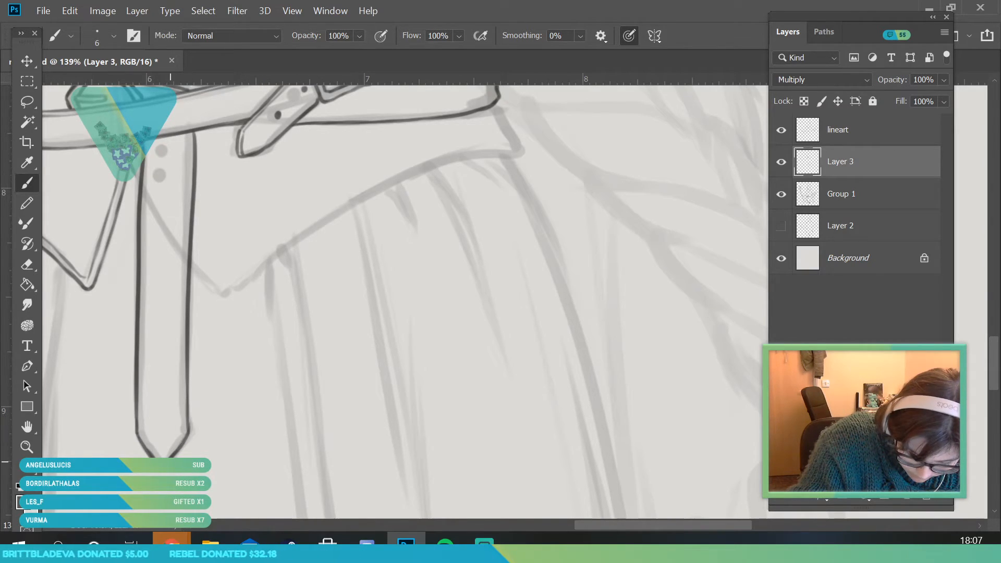
Dot three evenly spaced holes down the upper part of the hanging strap
{"action": "left_click", "coordinate": [168, 149]}
{"action": "left_click", "coordinate": [168, 190]}
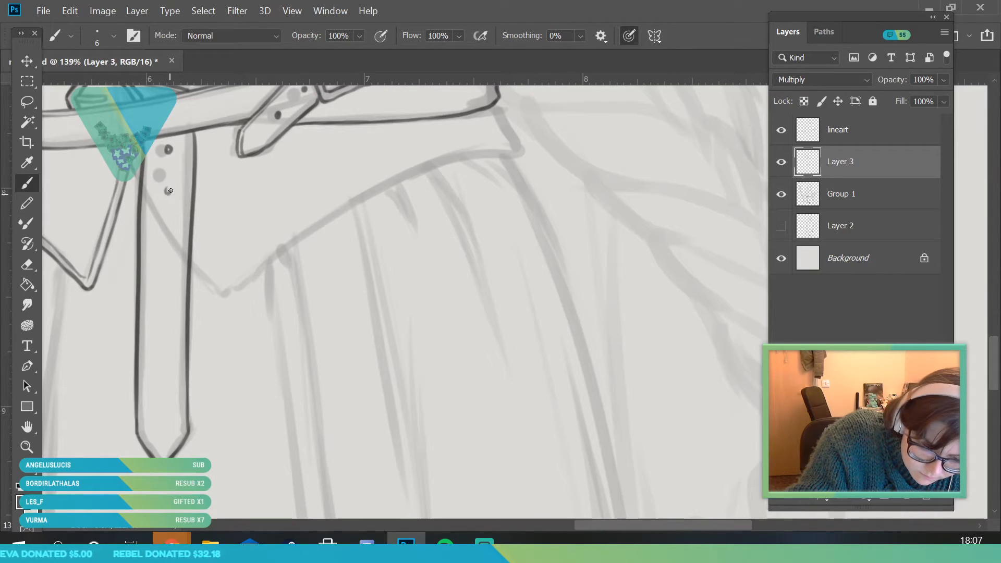
{"action": "left_click_drag", "start_coordinate": [166, 224], "coordinate": [167, 226]}
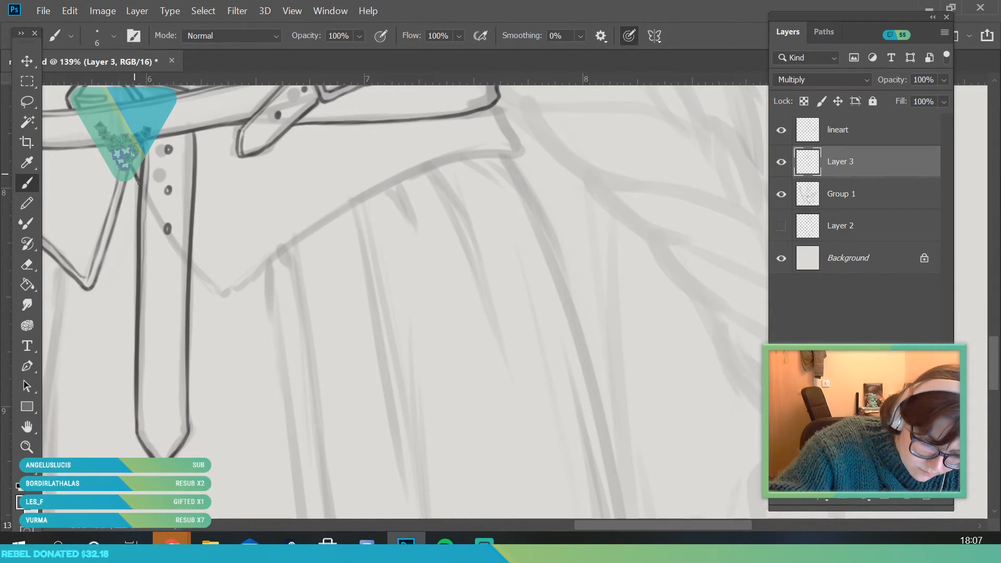
Ink the waist piece's pointed lower edge from the hanging strap to the far side corner, with a parallel inner trim line
{"action": "mouse_move", "coordinate": [200, 274]}
{"action": "left_mouse_down"}
{"action": "mouse_move", "coordinate": [231, 292]}
{"action": "mouse_move", "coordinate": [381, 189]}
{"action": "mouse_move", "coordinate": [332, 219]}
{"action": "mouse_move", "coordinate": [452, 156]}
{"action": "left_mouse_up"}
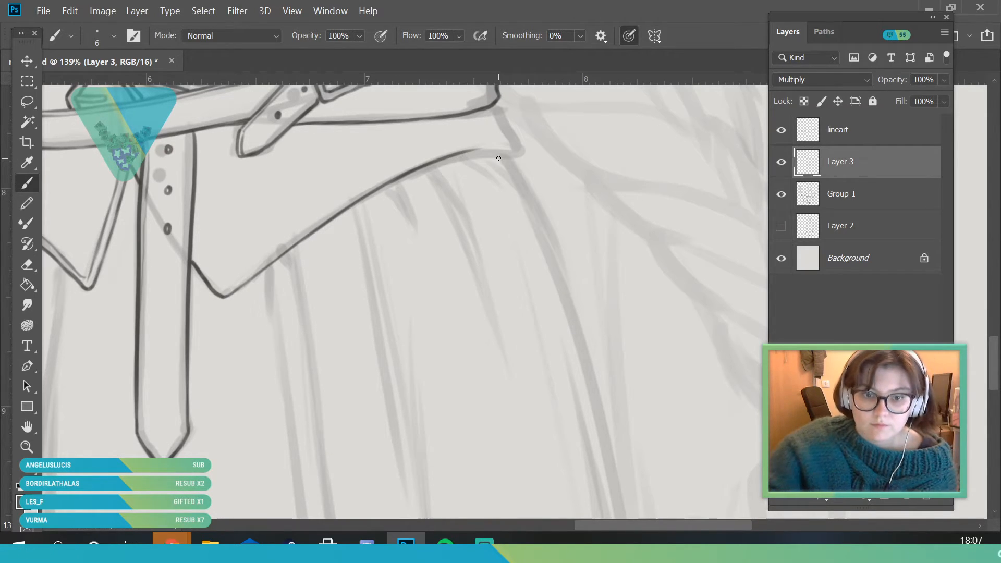
{"action": "left_click_drag", "start_coordinate": [459, 156], "coordinate": [504, 153]}
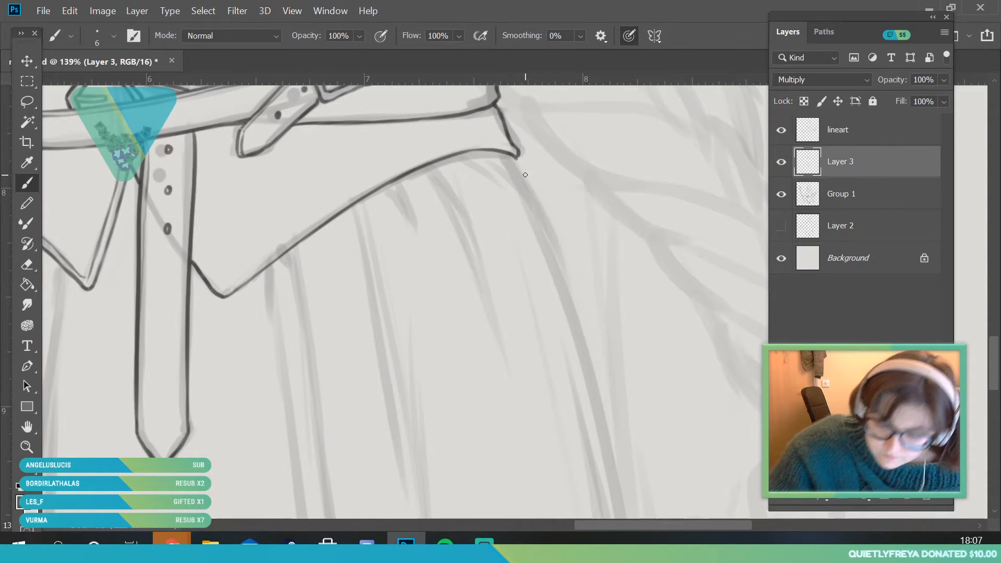
{"action": "left_click_drag", "start_coordinate": [207, 269], "coordinate": [192, 249]}
{"action": "left_click_drag", "start_coordinate": [228, 286], "coordinate": [453, 149]}
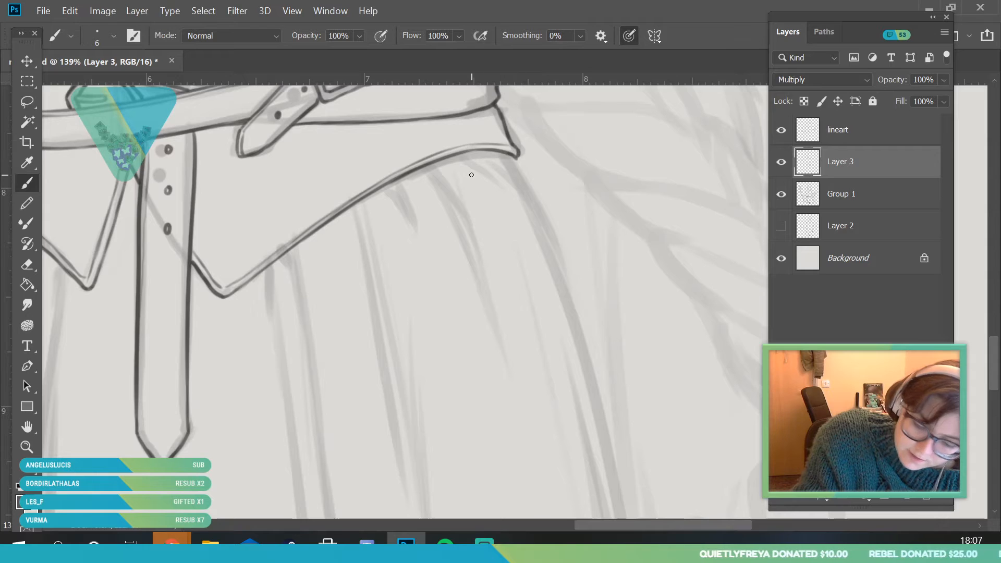
Check the whole figure's line art by toggling the visibility of the Group 1 sketch and Layer 3
{"action": "left_click", "coordinate": [27, 447]}
{"action": "left_click_drag", "start_coordinate": [313, 330], "coordinate": [250, 328]}
{"action": "left_click_drag", "start_coordinate": [268, 219], "coordinate": [286, 239]}
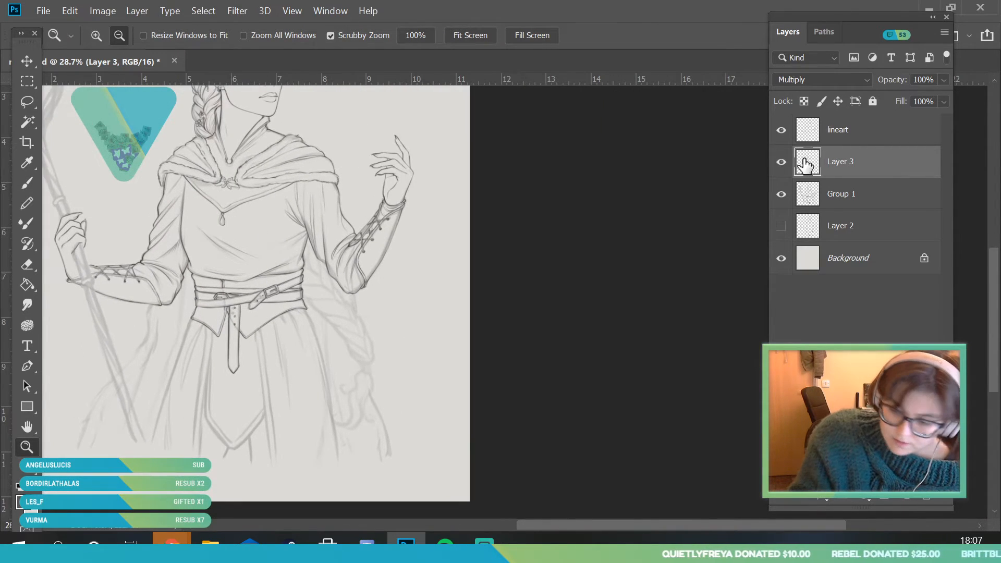
{"action": "left_click", "coordinate": [782, 195]}
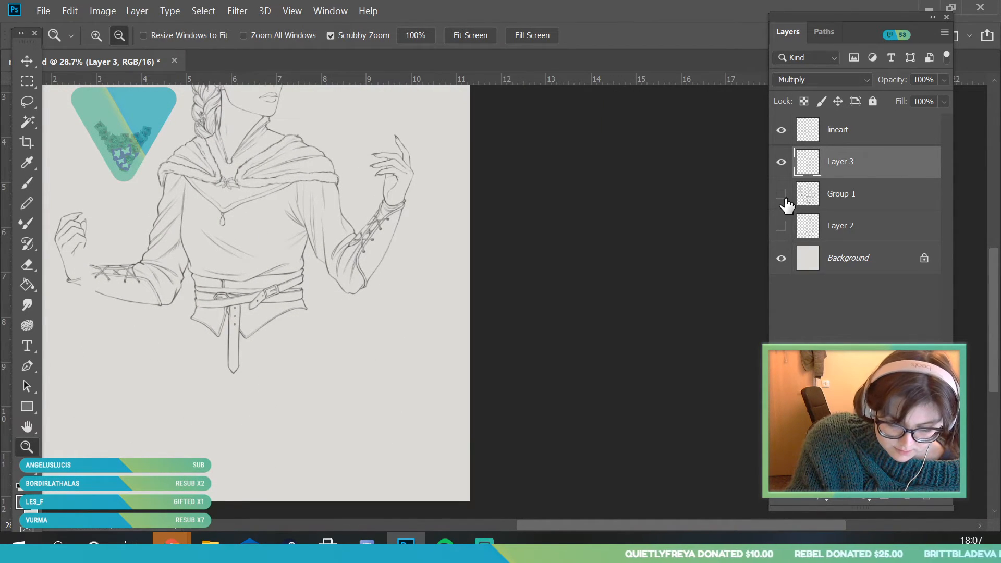
{"action": "left_click", "coordinate": [781, 195]}
{"action": "left_click_drag", "start_coordinate": [297, 383], "coordinate": [271, 457]}
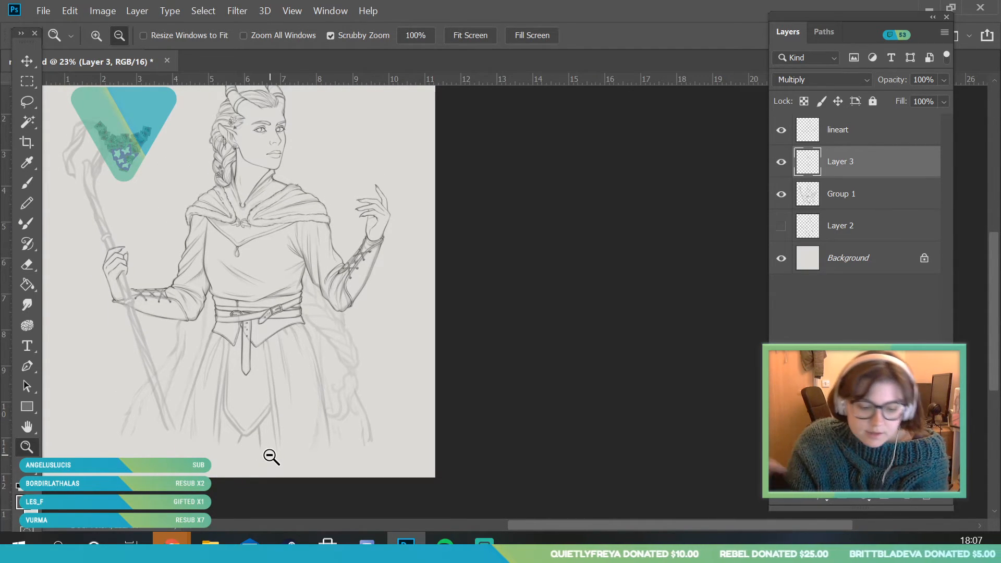
{"action": "left_click_drag", "start_coordinate": [339, 364], "coordinate": [335, 411]}
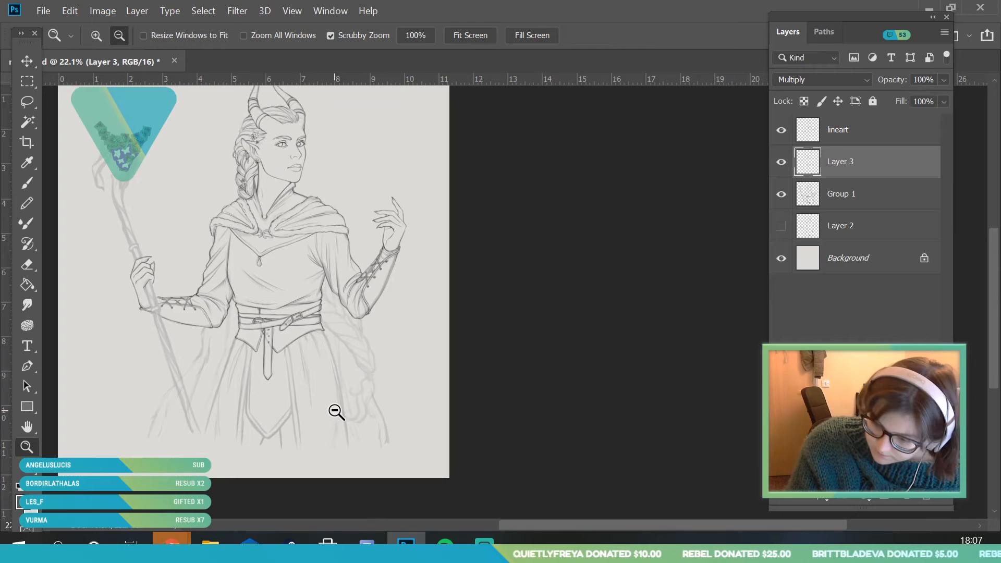
{"action": "left_click", "coordinate": [781, 162]}
{"action": "left_click", "coordinate": [781, 163]}
On the lineart layer, ink the skirt's long outer contour from the waist corner downward with an 8 px brush
{"action": "left_click", "coordinate": [847, 141]}
{"action": "left_click_drag", "start_coordinate": [252, 430], "coordinate": [262, 370]}
{"action": "left_click_drag", "start_coordinate": [178, 295], "coordinate": [181, 317]}
{"action": "left_click", "coordinate": [28, 183]}
{"action": "left_click", "coordinate": [114, 36]}
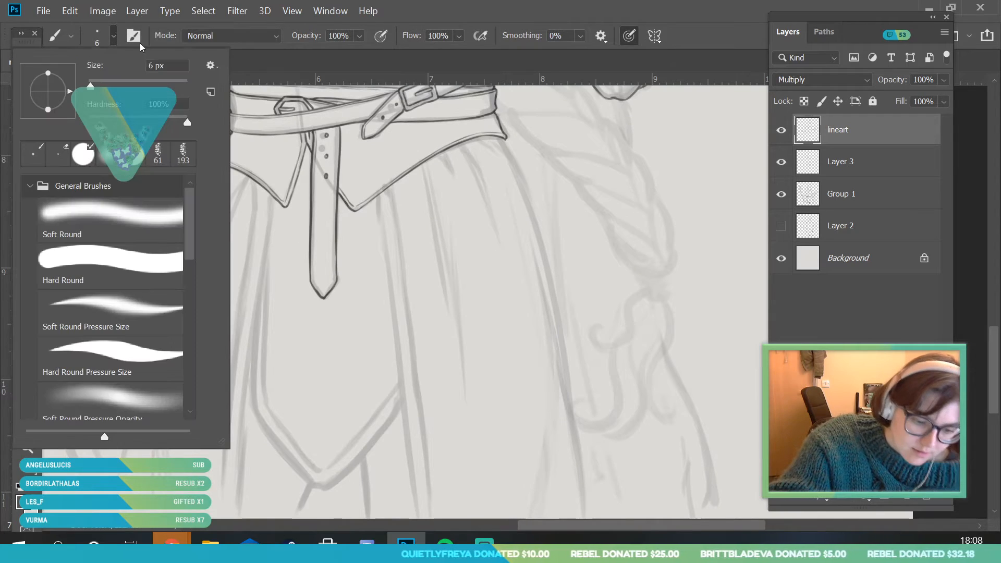
{"action": "type", "text": "8"}
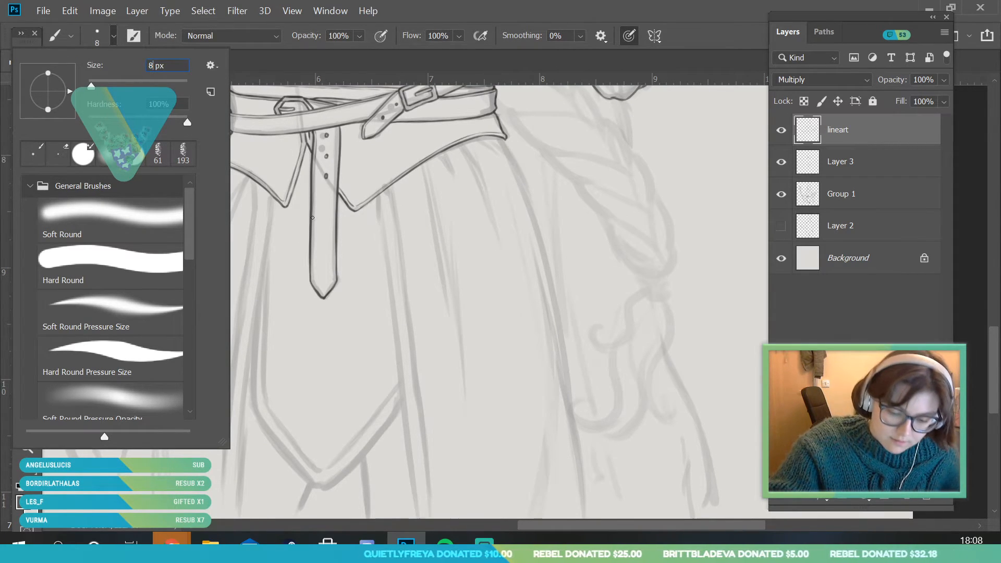
{"action": "key", "text": "Return"}
{"action": "left_click_drag", "start_coordinate": [123, 454], "coordinate": [213, 175]}
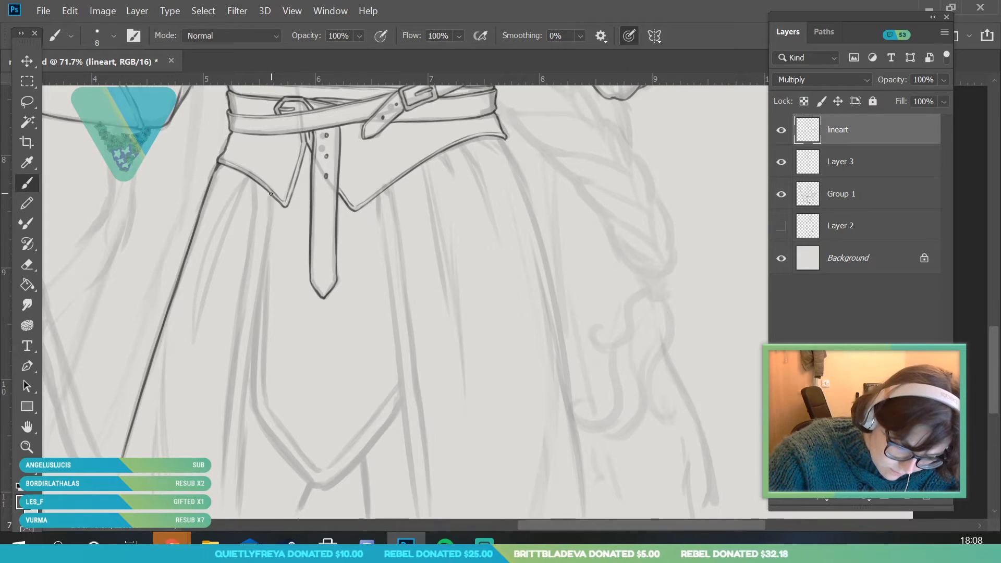
Ink the paired long edge lines of the skirt opening from below the waist piece's first point down to the hem
{"action": "scroll", "coordinate": [993, 347], "scroll_direction": "down", "scroll_amount": 2}
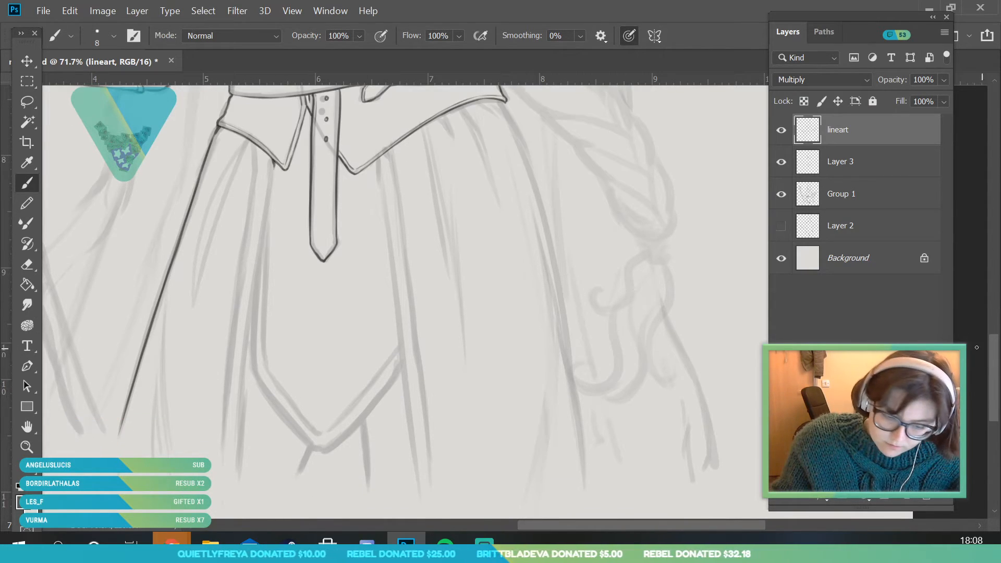
{"action": "left_click_drag", "start_coordinate": [239, 461], "coordinate": [261, 209]}
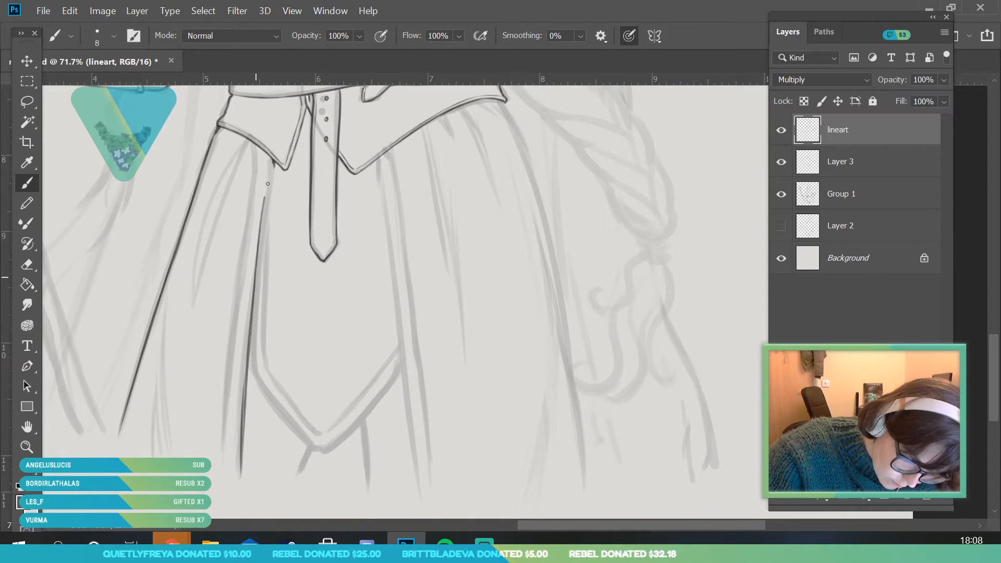
{"action": "key", "text": "ctrl+z"}
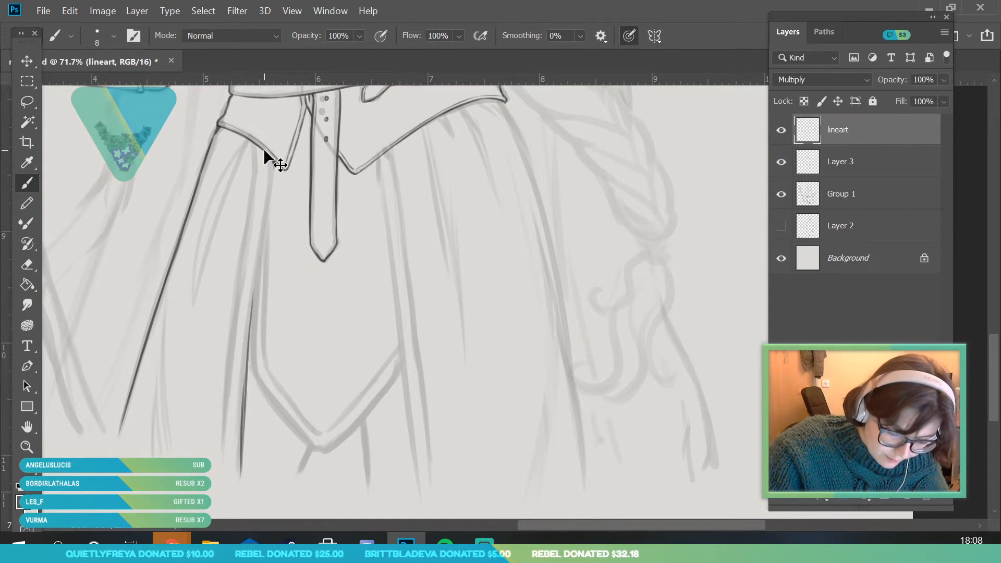
{"action": "mouse_move", "coordinate": [249, 366]}
{"action": "left_mouse_down"}
{"action": "mouse_move", "coordinate": [246, 387]}
{"action": "mouse_move", "coordinate": [268, 202]}
{"action": "left_mouse_up"}
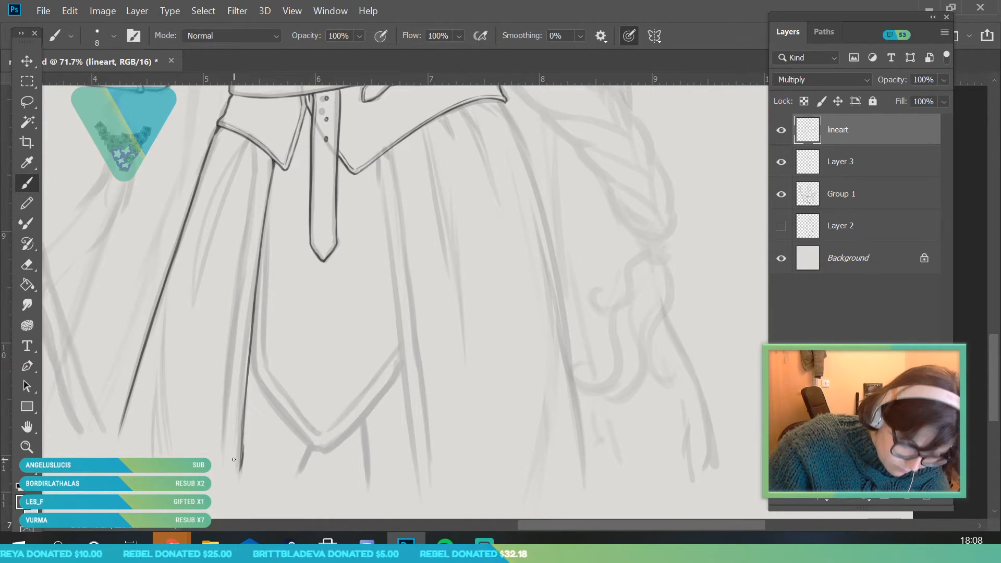
{"action": "left_click_drag", "start_coordinate": [229, 447], "coordinate": [237, 349]}
{"action": "left_click_drag", "start_coordinate": [244, 284], "coordinate": [251, 232]}
{"action": "left_click_drag", "start_coordinate": [258, 173], "coordinate": [259, 166]}
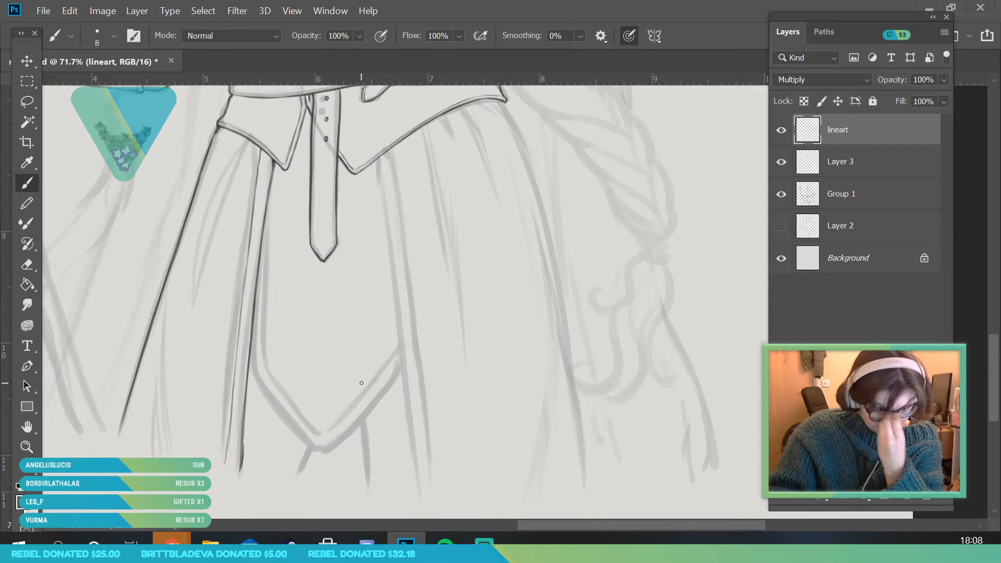
Ink thin fold lines in the skirt section between the outer contour and the paired opening lines
{"action": "left_click_drag", "start_coordinate": [146, 452], "coordinate": [180, 238]}
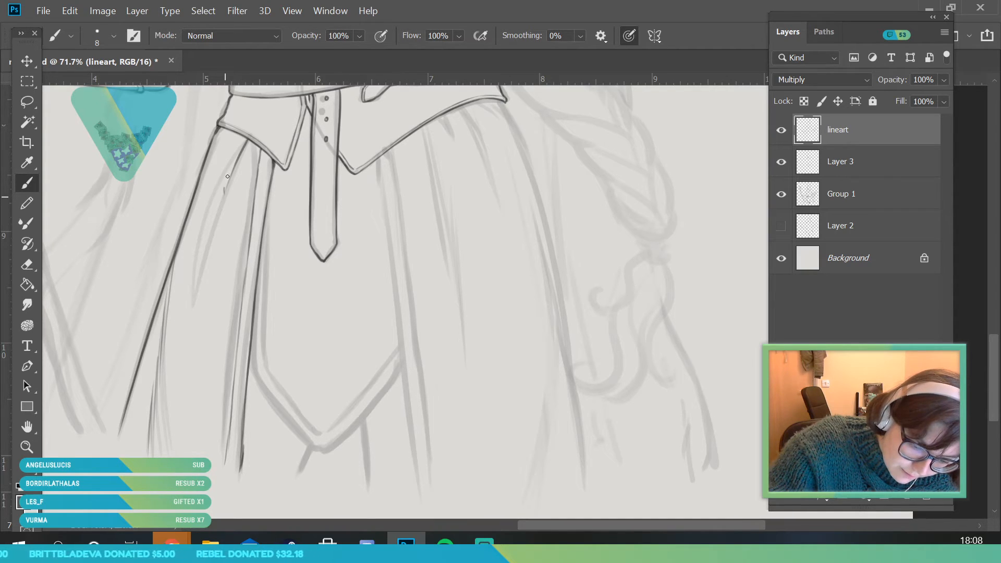
{"action": "left_click_drag", "start_coordinate": [232, 136], "coordinate": [195, 221]}
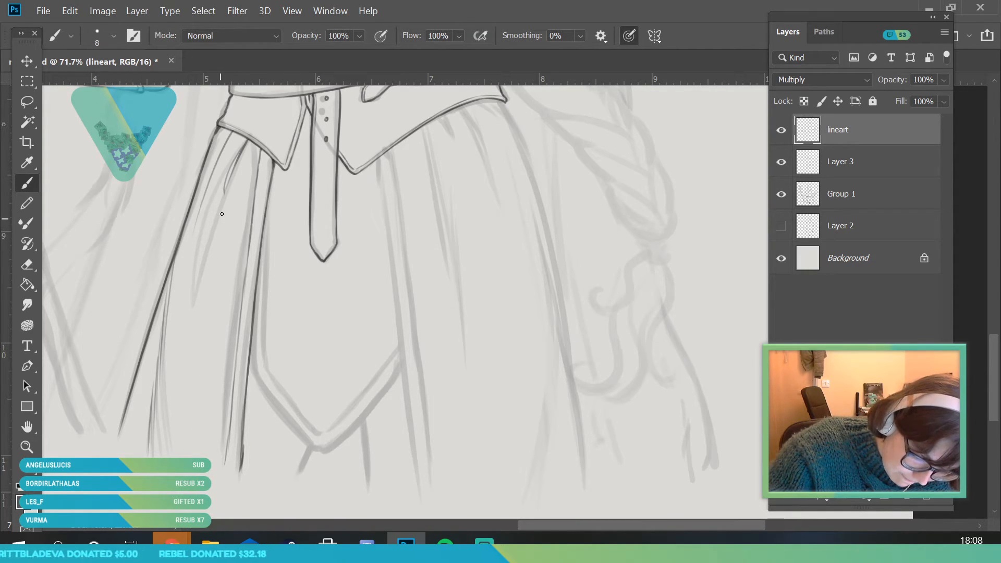
{"action": "mouse_move", "coordinate": [204, 394]}
{"action": "left_mouse_down"}
{"action": "mouse_move", "coordinate": [212, 482]}
{"action": "mouse_move", "coordinate": [204, 331]}
{"action": "left_mouse_up"}
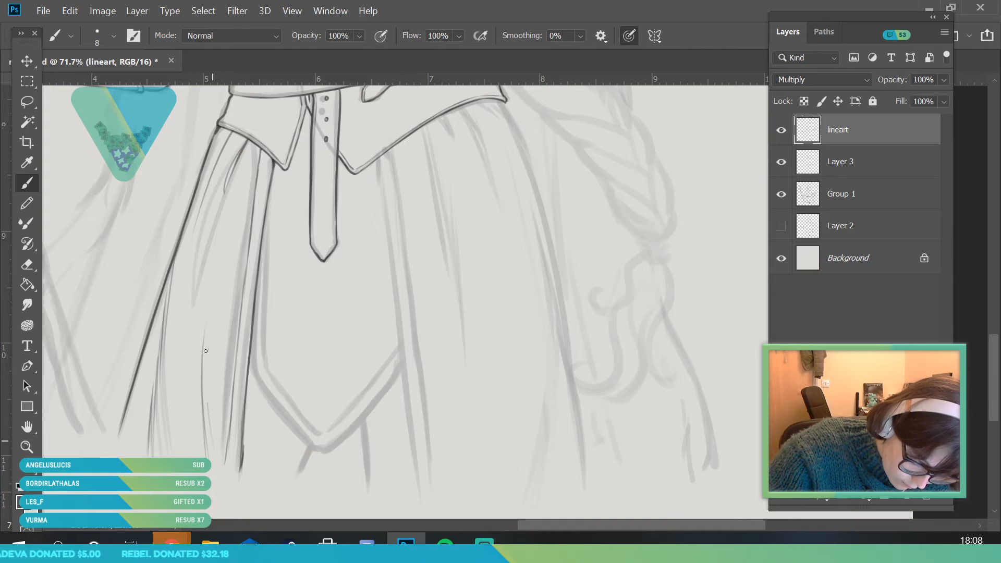
{"action": "left_click_drag", "start_coordinate": [210, 430], "coordinate": [205, 295]}
Review the line art without the Group 1 sketch, toggle Layer 2, and restore the sketch's visibility
{"action": "left_click", "coordinate": [781, 201]}
{"action": "key", "text": "alt+space"}
{"action": "left_click_drag", "start_coordinate": [156, 368], "coordinate": [226, 336]}
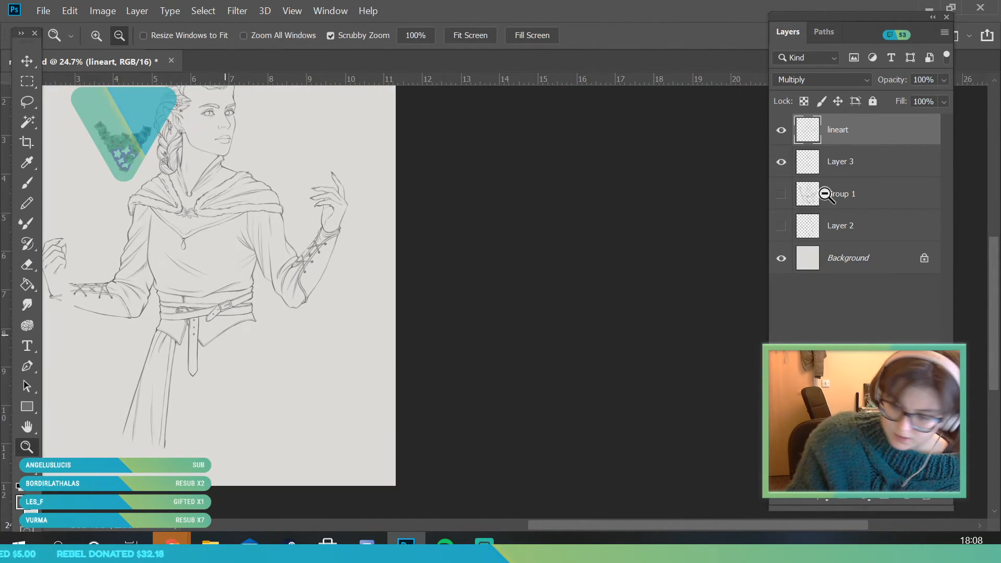
{"action": "left_click", "coordinate": [781, 226]}
{"action": "left_click", "coordinate": [781, 225]}
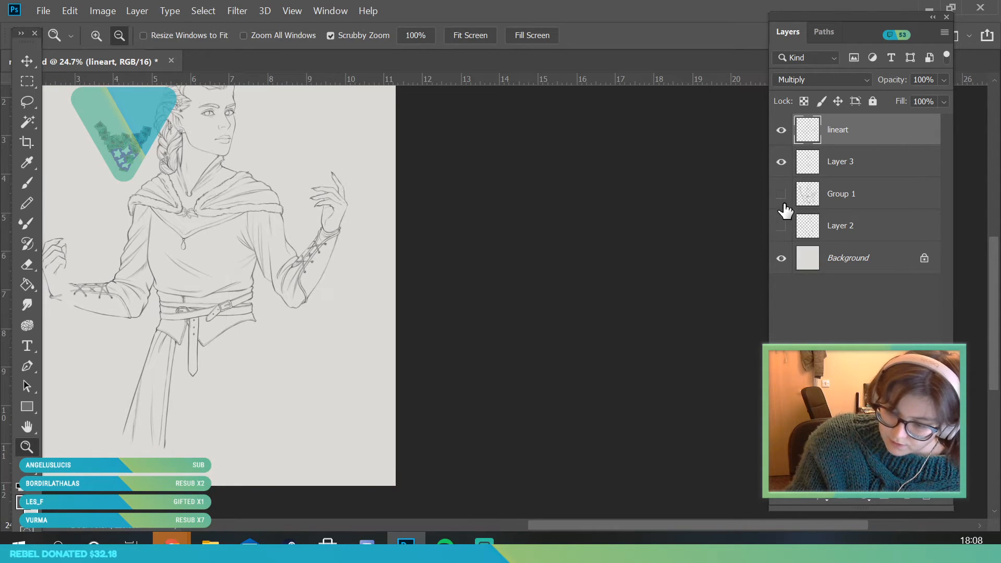
{"action": "left_click", "coordinate": [781, 194]}
Ink the skirt opening's opposite inner edge from beside the waist piece's second point down to the hem
{"action": "left_click_drag", "start_coordinate": [241, 428], "coordinate": [286, 423]}
{"action": "left_click_drag", "start_coordinate": [197, 465], "coordinate": [219, 456]}
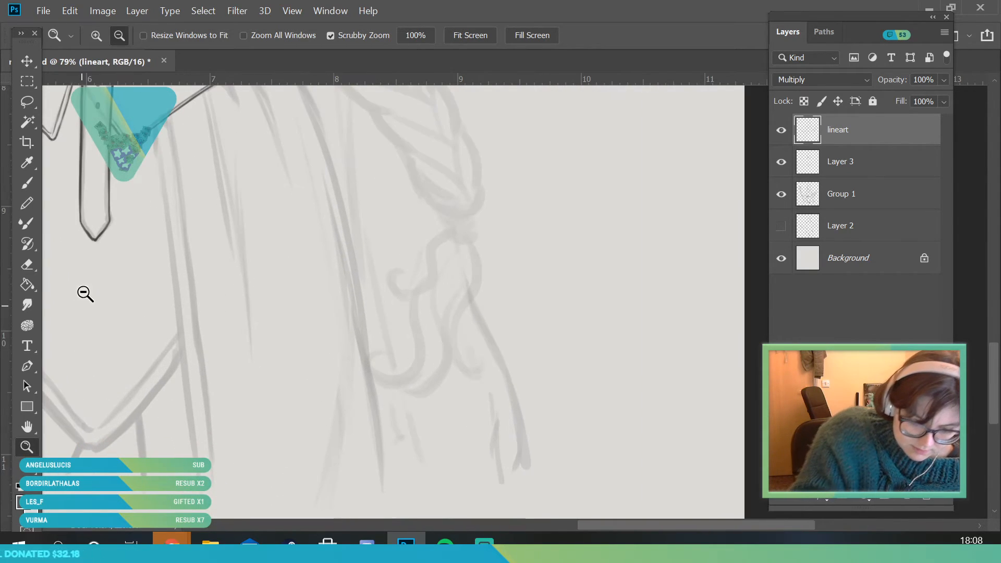
{"action": "left_click_drag", "start_coordinate": [264, 229], "coordinate": [243, 252]}
{"action": "left_click_drag", "start_coordinate": [152, 241], "coordinate": [123, 179]}
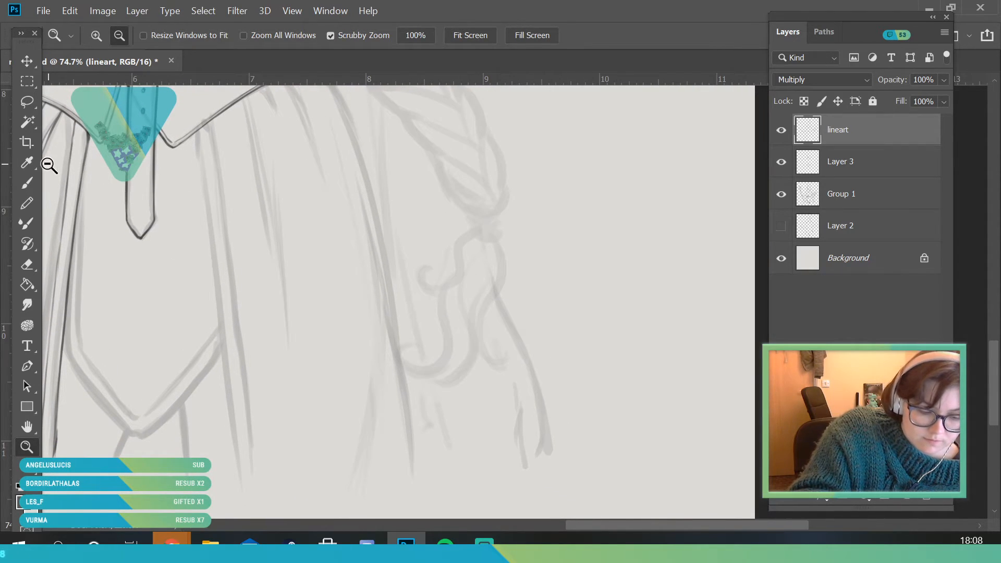
{"action": "left_click", "coordinate": [27, 182]}
{"action": "left_click_drag", "start_coordinate": [198, 134], "coordinate": [200, 152]}
{"action": "left_click_drag", "start_coordinate": [240, 480], "coordinate": [223, 334]}
{"action": "left_click_drag", "start_coordinate": [229, 402], "coordinate": [216, 285]}
{"action": "left_click_drag", "start_coordinate": [223, 342], "coordinate": [213, 233]}
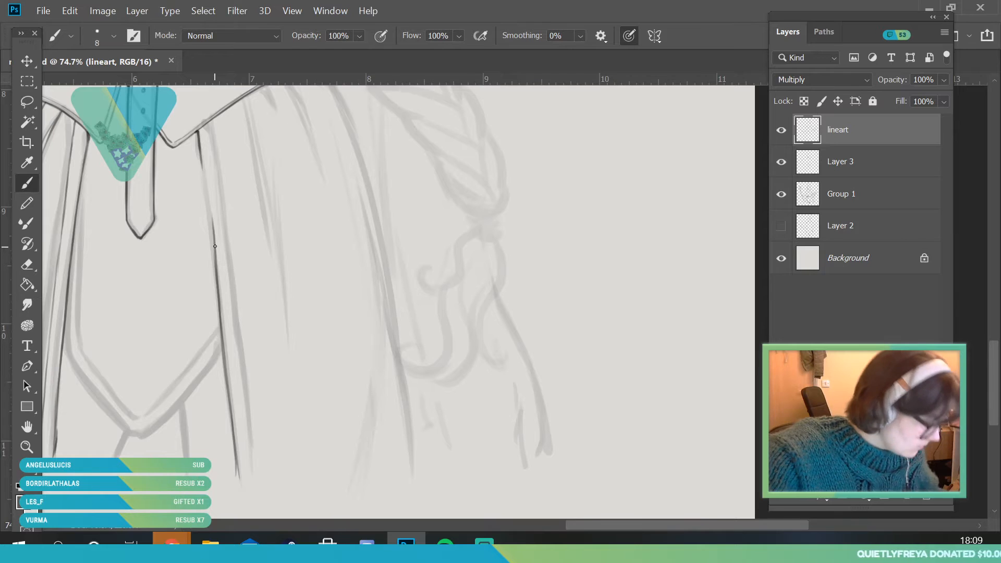
{"action": "key", "text": "ctrl+z"}
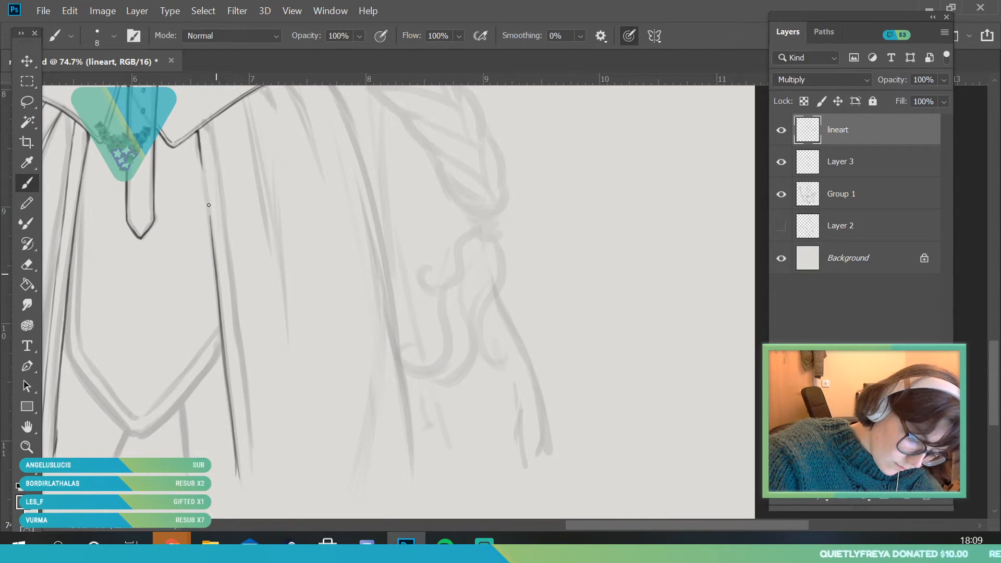
{"action": "left_click_drag", "start_coordinate": [210, 223], "coordinate": [203, 168]}
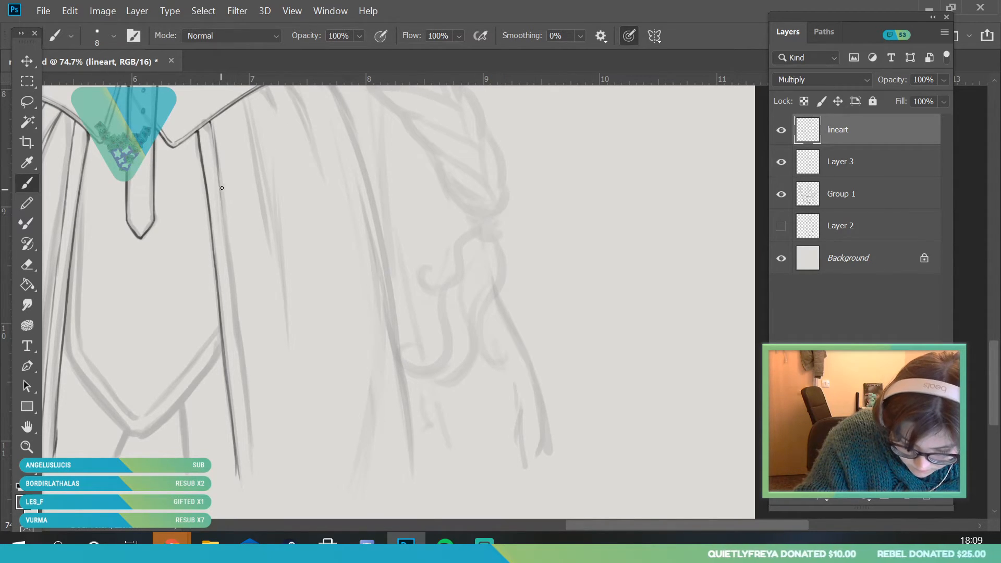
Ink the skirt opening's second edge line and the skirt's outer contour from the waist piece's corner down to the hem
{"action": "left_click_drag", "start_coordinate": [239, 355], "coordinate": [245, 406]}
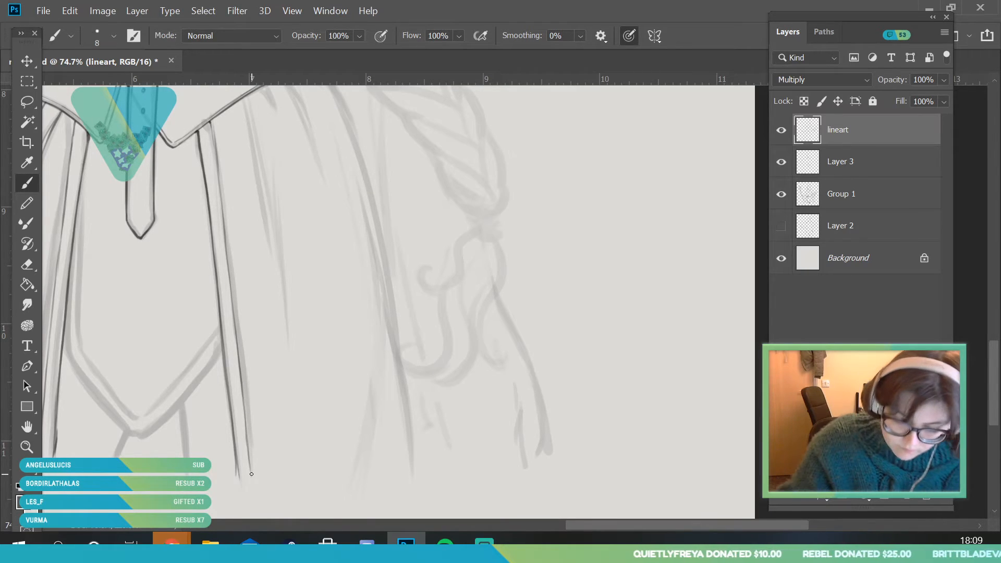
{"action": "left_click_drag", "start_coordinate": [179, 338], "coordinate": [158, 340]}
{"action": "left_click_drag", "start_coordinate": [311, 245], "coordinate": [324, 306]}
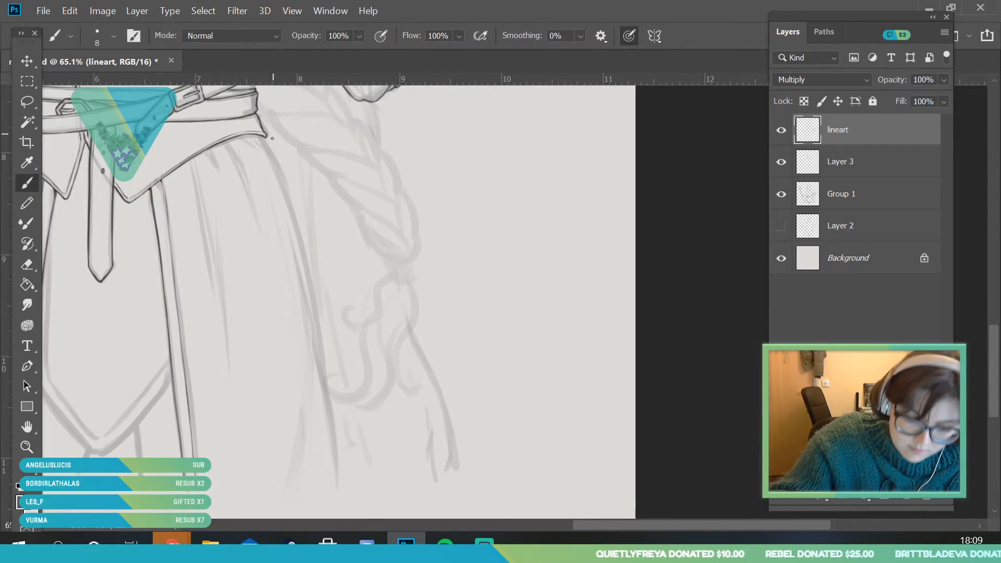
{"action": "left_click_drag", "start_coordinate": [269, 149], "coordinate": [307, 279]}
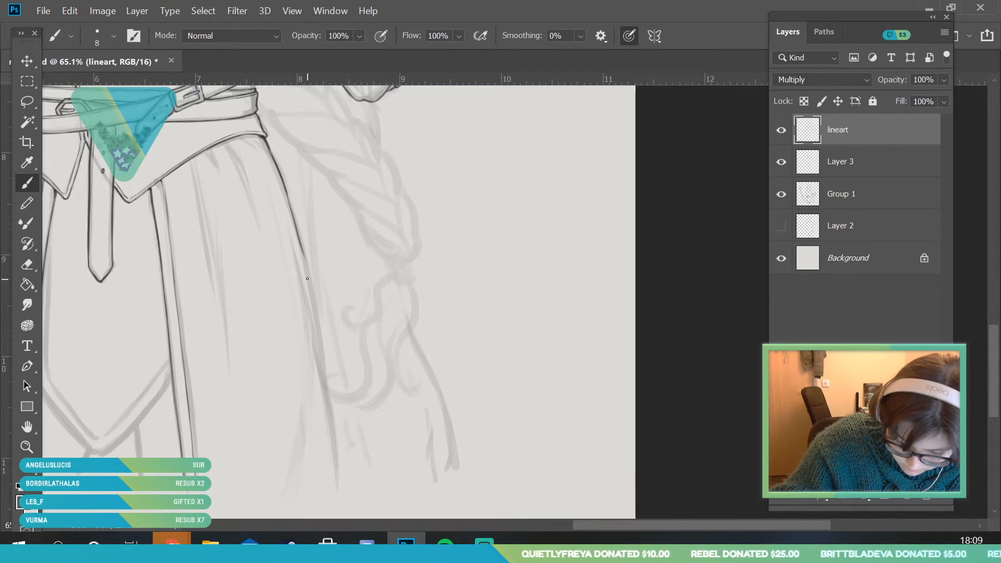
{"action": "left_click_drag", "start_coordinate": [298, 238], "coordinate": [338, 482]}
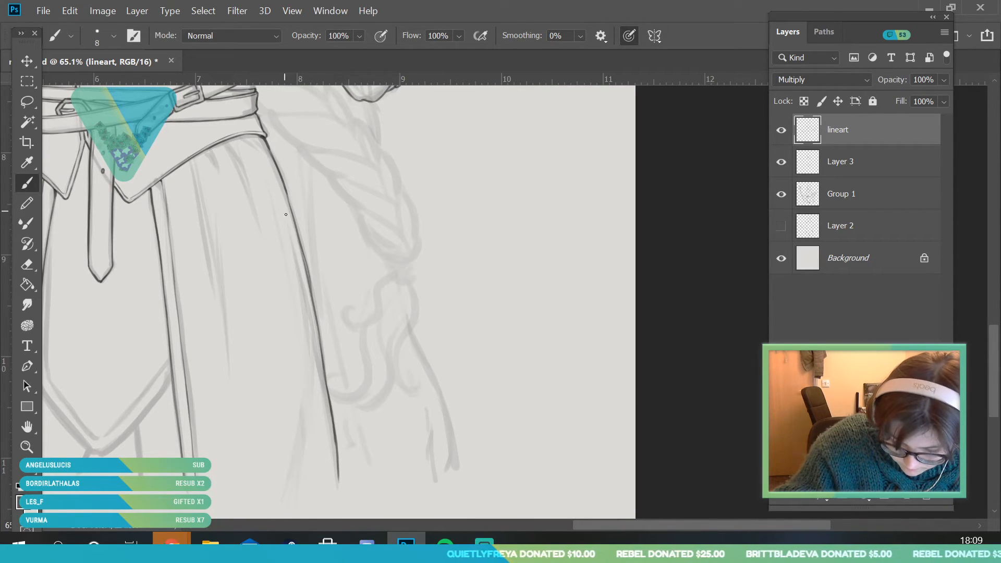
{"action": "left_click_drag", "start_coordinate": [282, 205], "coordinate": [320, 365]}
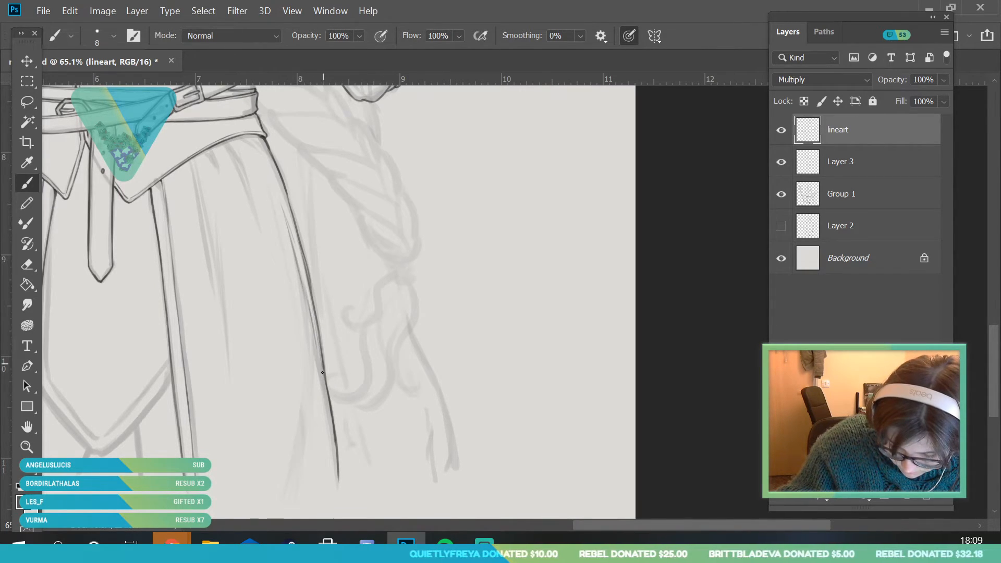
{"action": "left_click_drag", "start_coordinate": [260, 138], "coordinate": [287, 189]}
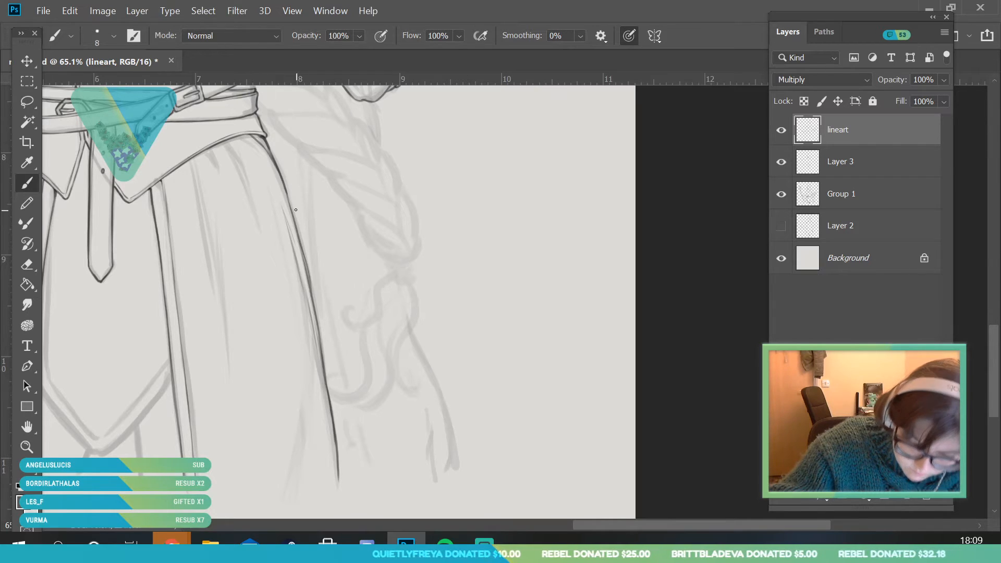
Ink thin fold lines in the skirt section between the newly inked opening edge and the outer contour, from waist and hem
{"action": "left_click_drag", "start_coordinate": [189, 162], "coordinate": [231, 381]}
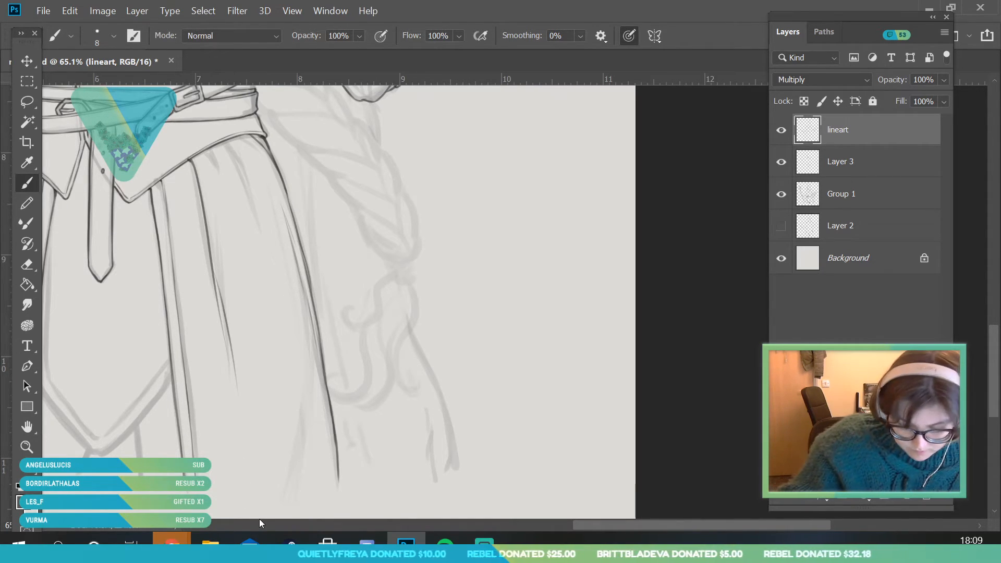
{"action": "key", "text": "ctrl+z"}
{"action": "left_click_drag", "start_coordinate": [214, 262], "coordinate": [230, 348]}
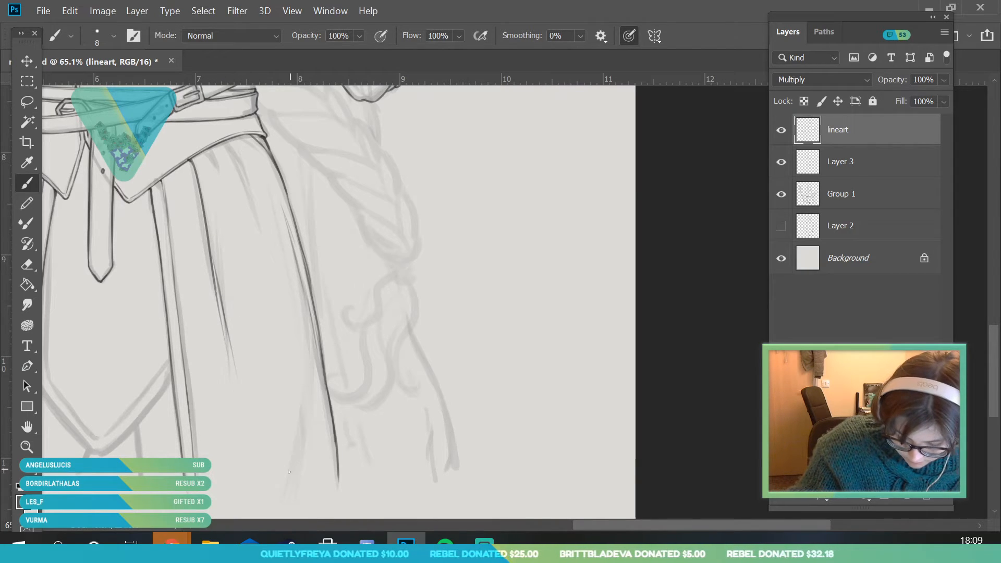
{"action": "left_click_drag", "start_coordinate": [290, 449], "coordinate": [286, 484]}
{"action": "mouse_move", "coordinate": [295, 391]}
{"action": "left_mouse_down"}
{"action": "mouse_move", "coordinate": [294, 443]}
{"action": "mouse_move", "coordinate": [295, 426]}
{"action": "left_mouse_up"}
{"action": "left_click_drag", "start_coordinate": [303, 319], "coordinate": [300, 371]}
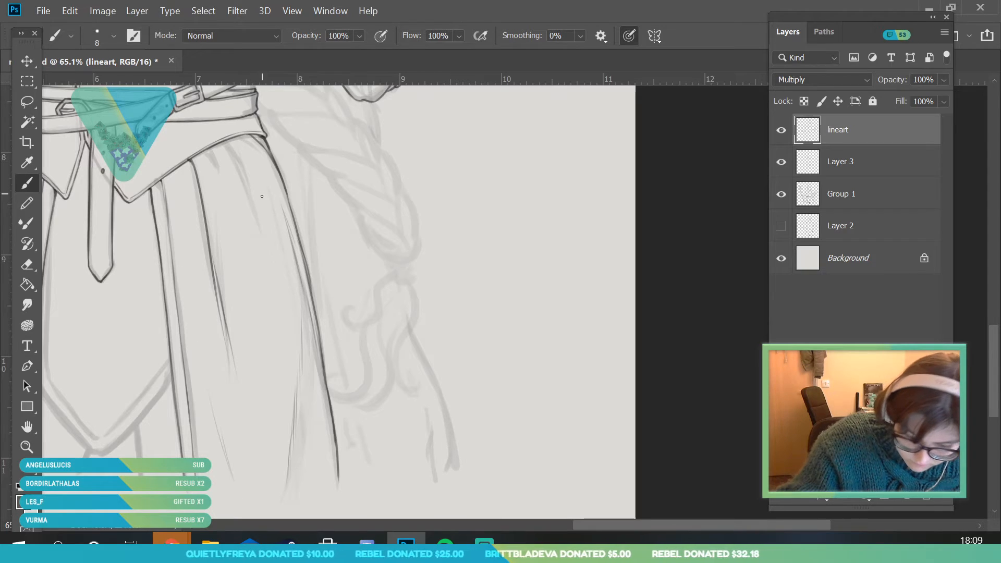
{"action": "mouse_move", "coordinate": [208, 150]}
{"action": "left_mouse_down"}
{"action": "mouse_move", "coordinate": [232, 211]}
{"action": "mouse_move", "coordinate": [259, 216]}
{"action": "mouse_move", "coordinate": [268, 246]}
{"action": "left_mouse_up"}
{"action": "left_click_drag", "start_coordinate": [229, 144], "coordinate": [235, 152]}
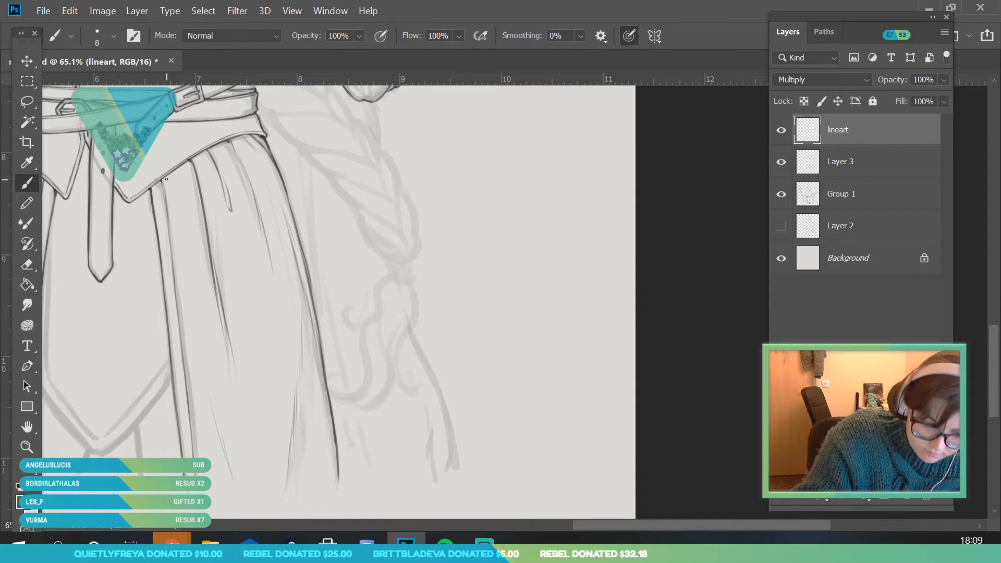
Review the skirt's line art with the Group 1 sketch hidden, and restore the sketch's visibility
{"action": "key", "text": "z"}
{"action": "left_click_drag", "start_coordinate": [241, 326], "coordinate": [221, 326]}
{"action": "left_click", "coordinate": [780, 197]}
{"action": "mouse_move", "coordinate": [275, 363]}
{"action": "left_mouse_down"}
{"action": "mouse_move", "coordinate": [269, 339]}
{"action": "mouse_move", "coordinate": [295, 443]}
{"action": "left_mouse_up"}
{"action": "left_click_drag", "start_coordinate": [221, 355], "coordinate": [264, 447]}
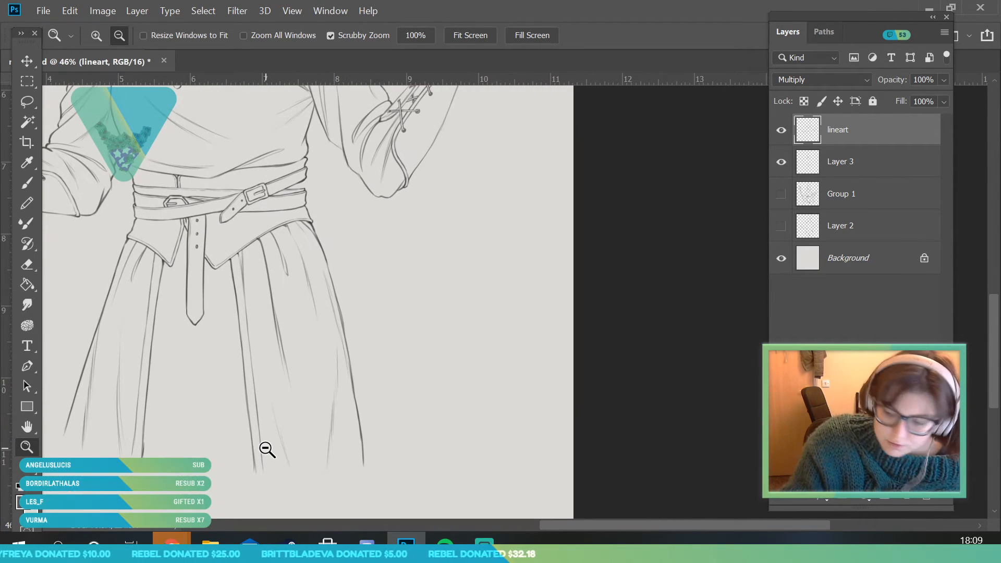
{"action": "left_click", "coordinate": [780, 195]}
Ink the double-lined, V-shaped lower border of the front panel between the two skirt openings
{"action": "mouse_move", "coordinate": [201, 439]}
{"action": "left_mouse_down"}
{"action": "mouse_move", "coordinate": [217, 485]}
{"action": "mouse_move", "coordinate": [229, 487]}
{"action": "left_mouse_up"}
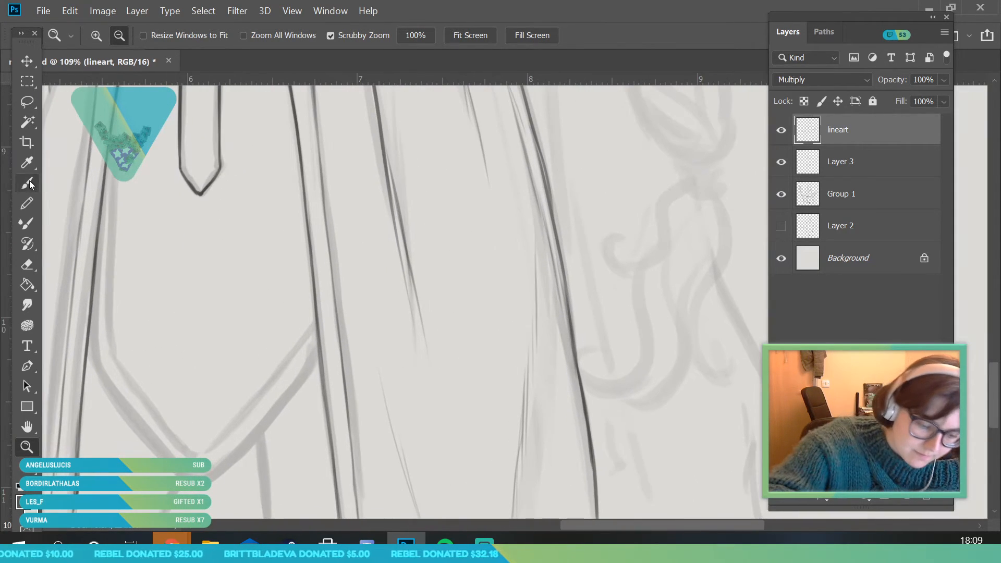
{"action": "key", "text": "b"}
{"action": "mouse_move", "coordinate": [94, 311]}
{"action": "left_mouse_down"}
{"action": "mouse_move", "coordinate": [95, 346]}
{"action": "mouse_move", "coordinate": [126, 415]}
{"action": "mouse_move", "coordinate": [159, 454]}
{"action": "left_mouse_up"}
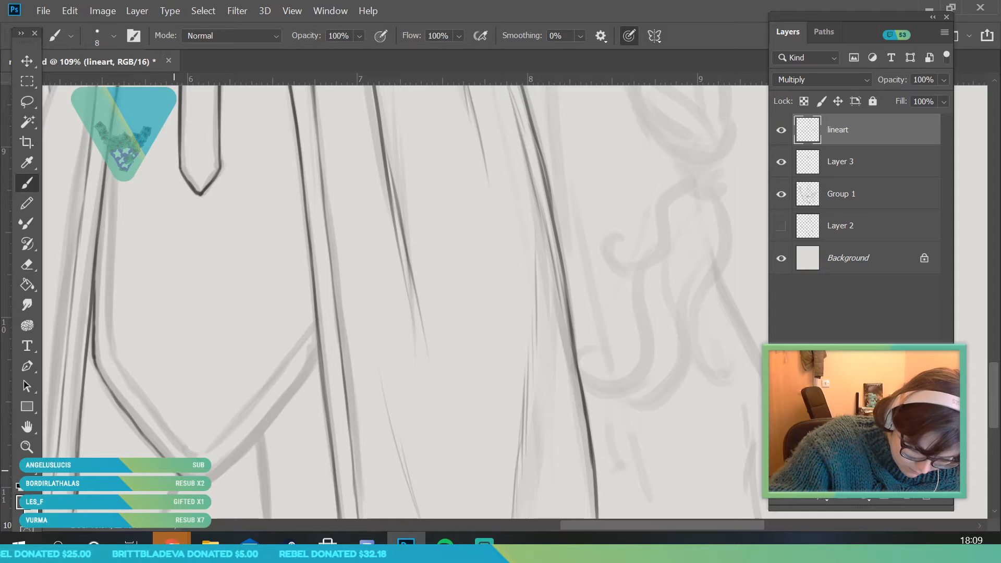
{"action": "left_click_drag", "start_coordinate": [209, 479], "coordinate": [318, 364]}
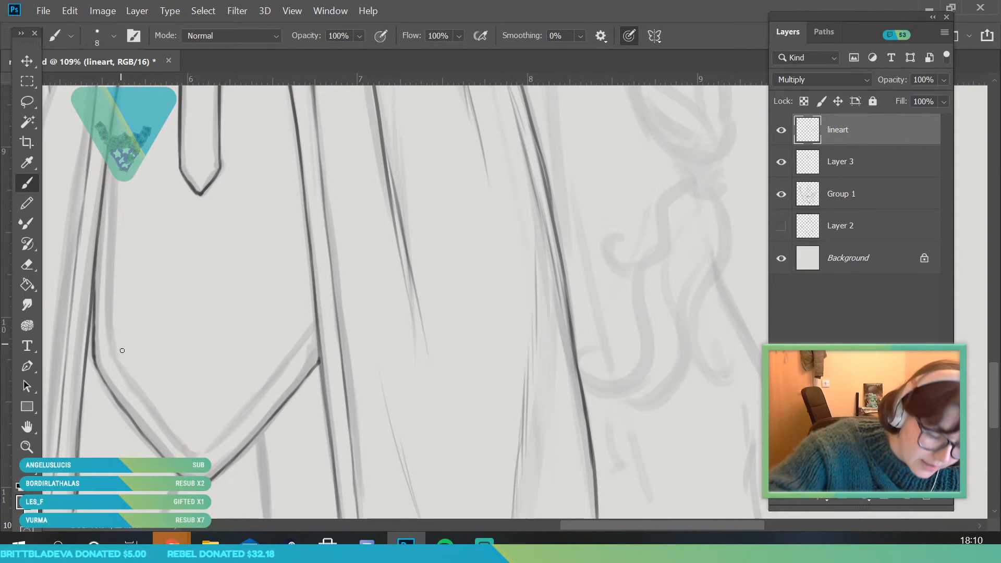
{"action": "left_click_drag", "start_coordinate": [111, 356], "coordinate": [174, 444]}
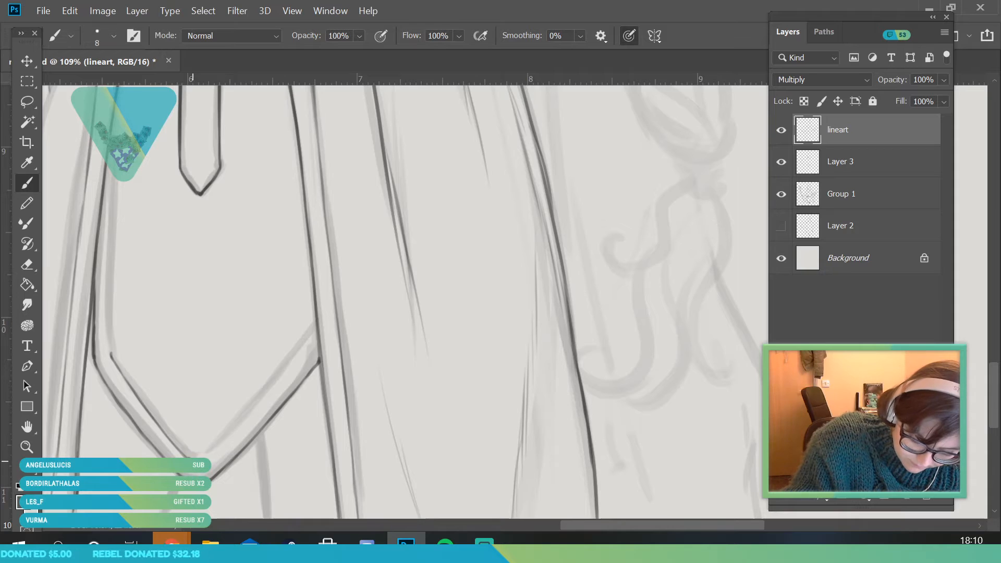
{"action": "left_click_drag", "start_coordinate": [217, 446], "coordinate": [316, 334]}
Continue the front panel border's inner line from its lower corner up the side towards the waist piece
{"action": "key", "text": "z"}
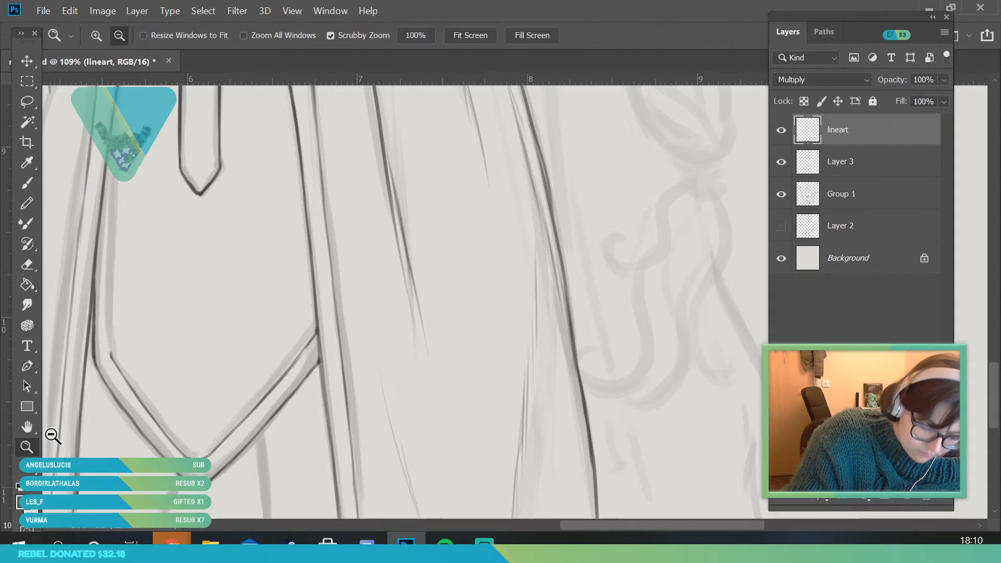
{"action": "left_click_drag", "start_coordinate": [154, 371], "coordinate": [107, 365]}
{"action": "left_click_drag", "start_coordinate": [172, 208], "coordinate": [195, 213]}
{"action": "key", "text": "b"}
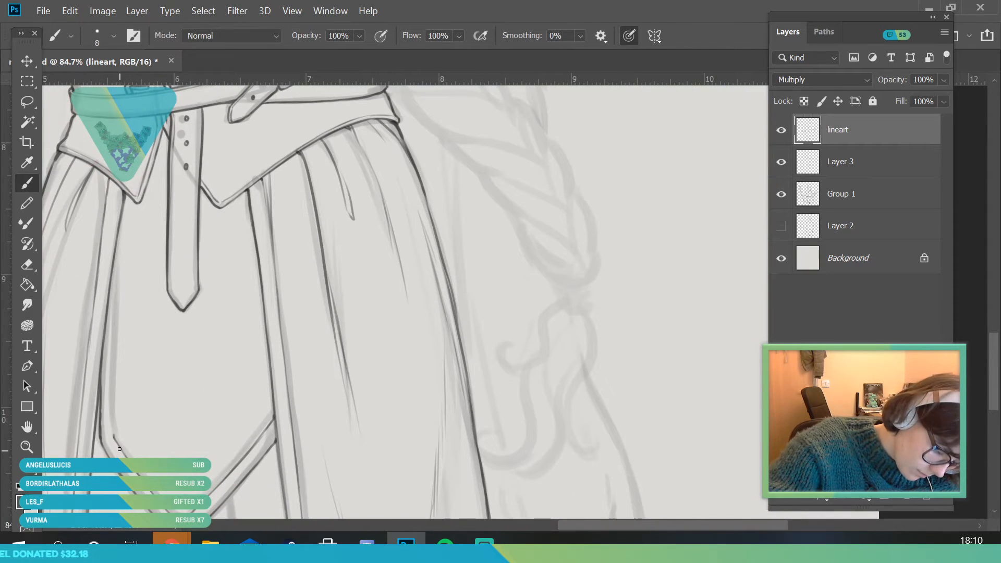
{"action": "left_click_drag", "start_coordinate": [115, 396], "coordinate": [121, 219]}
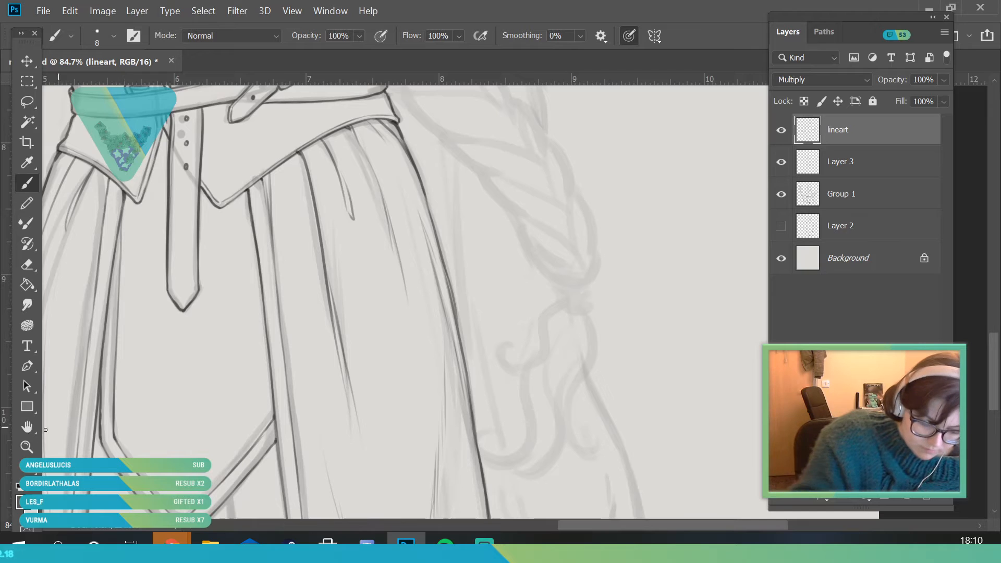
Ink two short lines running down from the underside of the front panel's pointed border
{"action": "left_click", "coordinate": [29, 466]}
{"action": "left_click", "coordinate": [30, 449]}
{"action": "mouse_move", "coordinate": [175, 342]}
{"action": "left_mouse_down"}
{"action": "mouse_move", "coordinate": [153, 443]}
{"action": "mouse_move", "coordinate": [130, 428]}
{"action": "mouse_move", "coordinate": [208, 414]}
{"action": "left_mouse_up"}
{"action": "key", "text": "b"}
{"action": "left_click_drag", "start_coordinate": [184, 363], "coordinate": [156, 423]}
{"action": "left_click_drag", "start_coordinate": [298, 293], "coordinate": [312, 434]}
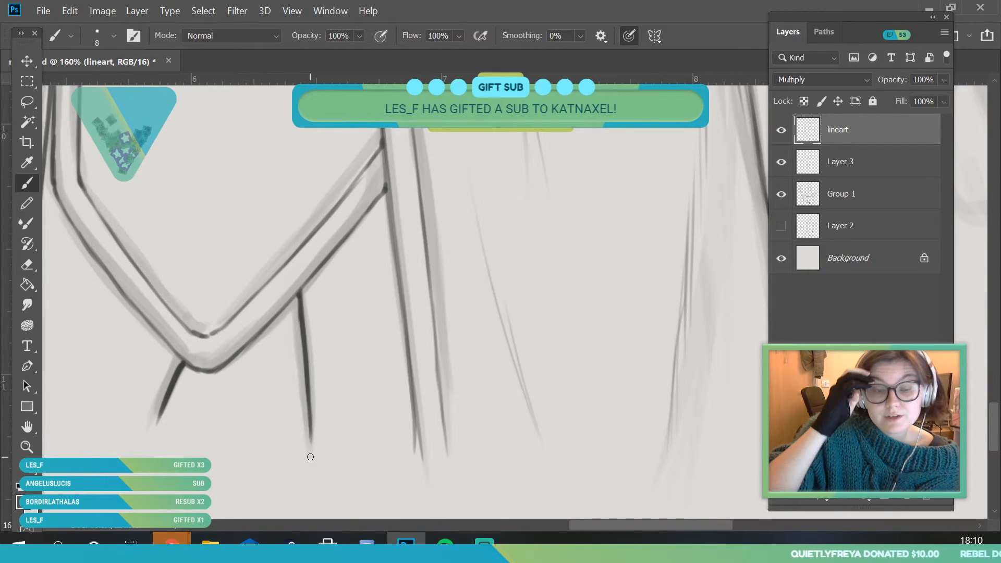
Review the whole figure and compare it with Layer 3 hidden and shown
{"action": "key", "text": "z"}
{"action": "mouse_move", "coordinate": [237, 311]}
{"action": "left_mouse_down"}
{"action": "mouse_move", "coordinate": [228, 302]}
{"action": "mouse_move", "coordinate": [219, 314]}
{"action": "left_mouse_up"}
{"action": "mouse_move", "coordinate": [255, 401]}
{"action": "left_mouse_down"}
{"action": "mouse_move", "coordinate": [241, 319]}
{"action": "mouse_move", "coordinate": [373, 342]}
{"action": "mouse_move", "coordinate": [315, 393]}
{"action": "mouse_move", "coordinate": [384, 380]}
{"action": "left_mouse_up"}
{"action": "left_click_drag", "start_coordinate": [318, 326], "coordinate": [295, 205]}
{"action": "left_click_drag", "start_coordinate": [306, 318], "coordinate": [311, 298]}
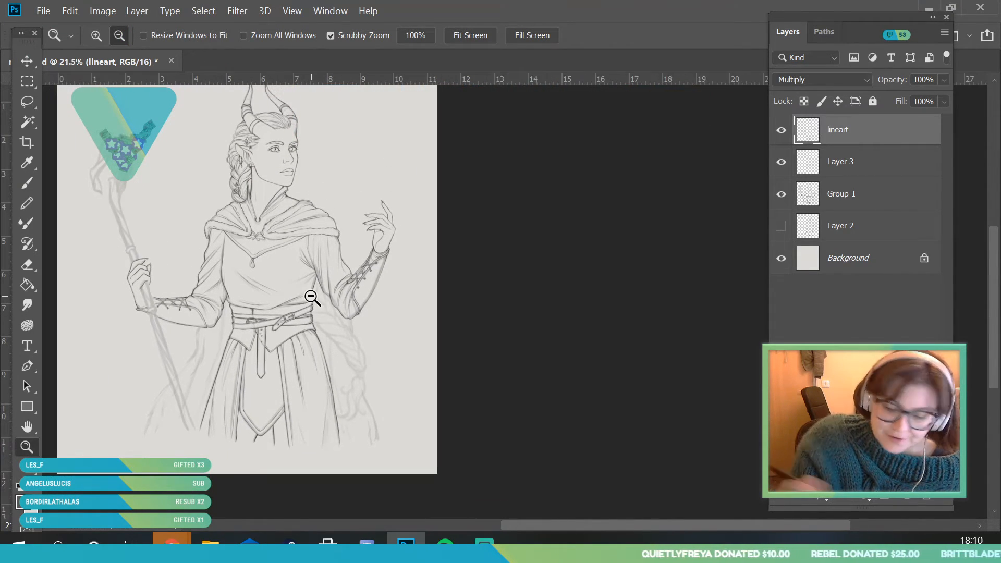
{"action": "left_click", "coordinate": [780, 161]}
{"action": "left_click", "coordinate": [781, 162]}
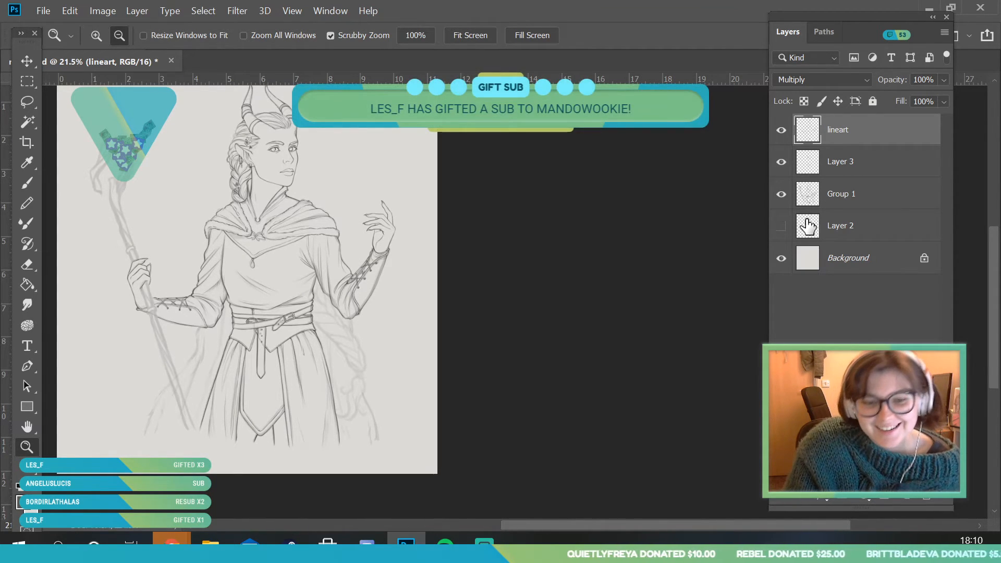
Set the brush size to 7 px and ink the curved dividing lines between the strands of the braid beside the waist
{"action": "mouse_move", "coordinate": [377, 346]}
{"action": "left_mouse_down"}
{"action": "mouse_move", "coordinate": [411, 436]}
{"action": "mouse_move", "coordinate": [407, 462]}
{"action": "left_mouse_up"}
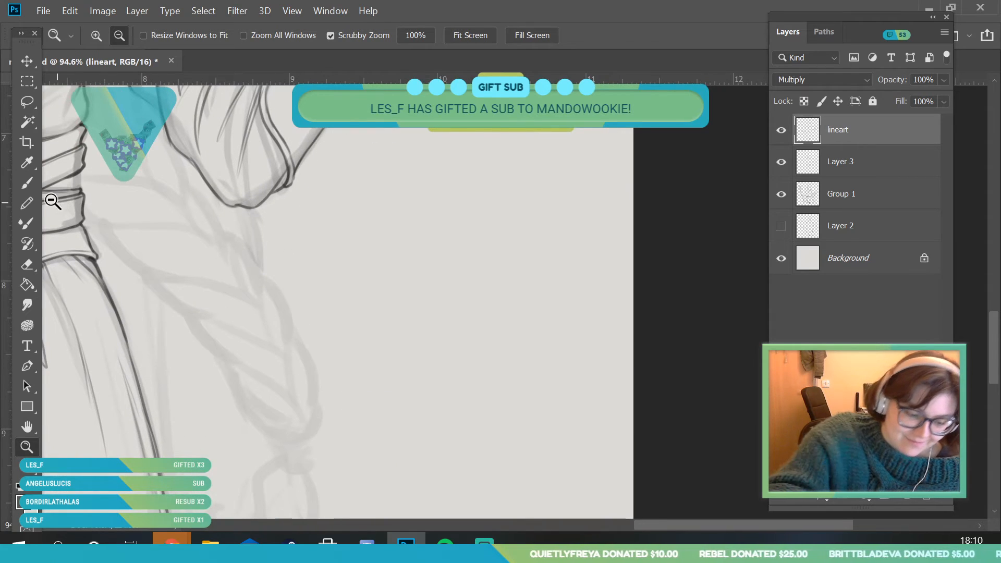
{"action": "key", "text": "b"}
{"action": "left_click", "coordinate": [114, 35]}
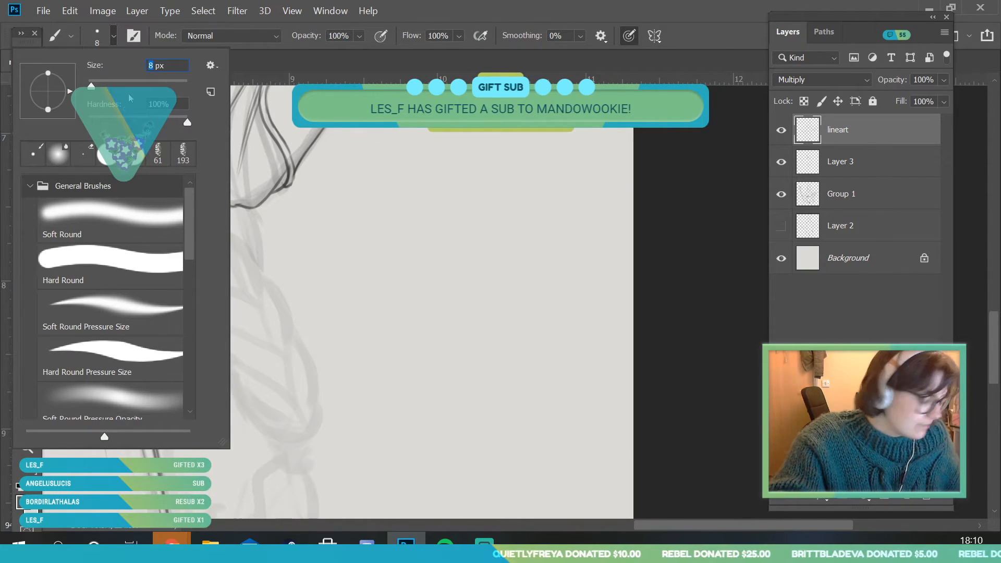
{"action": "type", "text": "7"}
{"action": "key", "text": "Return"}
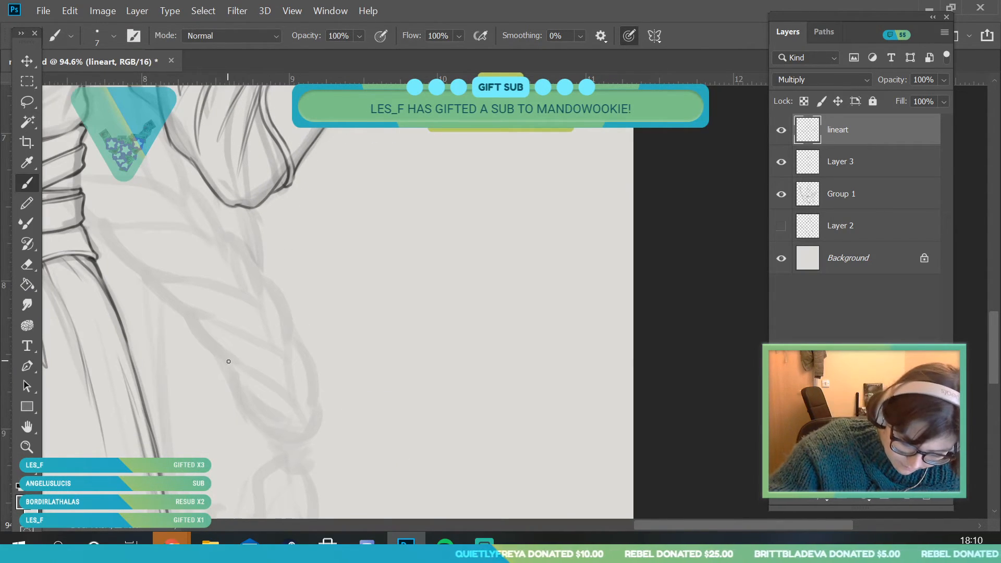
{"action": "left_click_drag", "start_coordinate": [310, 438], "coordinate": [224, 355]}
{"action": "mouse_move", "coordinate": [300, 416]}
{"action": "left_mouse_down"}
{"action": "mouse_move", "coordinate": [286, 344]}
{"action": "mouse_move", "coordinate": [208, 319]}
{"action": "left_mouse_up"}
{"action": "mouse_move", "coordinate": [279, 359]}
{"action": "left_mouse_down"}
{"action": "mouse_move", "coordinate": [258, 276]}
{"action": "mouse_move", "coordinate": [158, 281]}
{"action": "left_mouse_up"}
{"action": "left_click_drag", "start_coordinate": [252, 298], "coordinate": [239, 285]}
{"action": "left_click_drag", "start_coordinate": [223, 251], "coordinate": [78, 219]}
{"action": "mouse_move", "coordinate": [202, 240]}
{"action": "left_mouse_down"}
{"action": "mouse_move", "coordinate": [185, 177]}
{"action": "mouse_move", "coordinate": [192, 209]}
{"action": "mouse_move", "coordinate": [179, 195]}
{"action": "mouse_move", "coordinate": [80, 179]}
{"action": "left_mouse_up"}
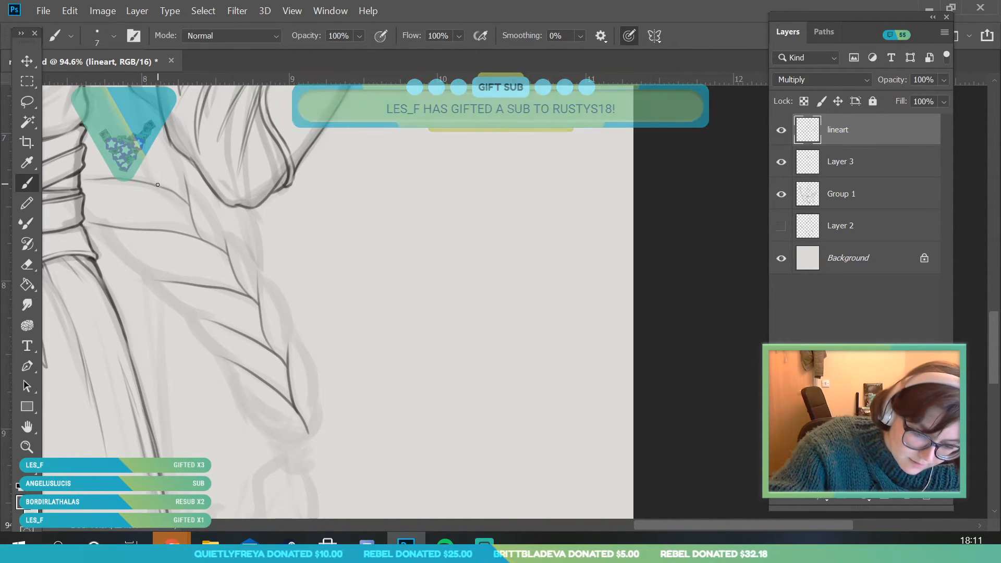
Ink the braid's upper strand lines in the gap between the torso and the sleeve
{"action": "key", "text": "h"}
{"action": "mouse_move", "coordinate": [103, 140]}
{"action": "left_mouse_down"}
{"action": "mouse_move", "coordinate": [155, 250]}
{"action": "mouse_move", "coordinate": [152, 243]}
{"action": "left_mouse_up"}
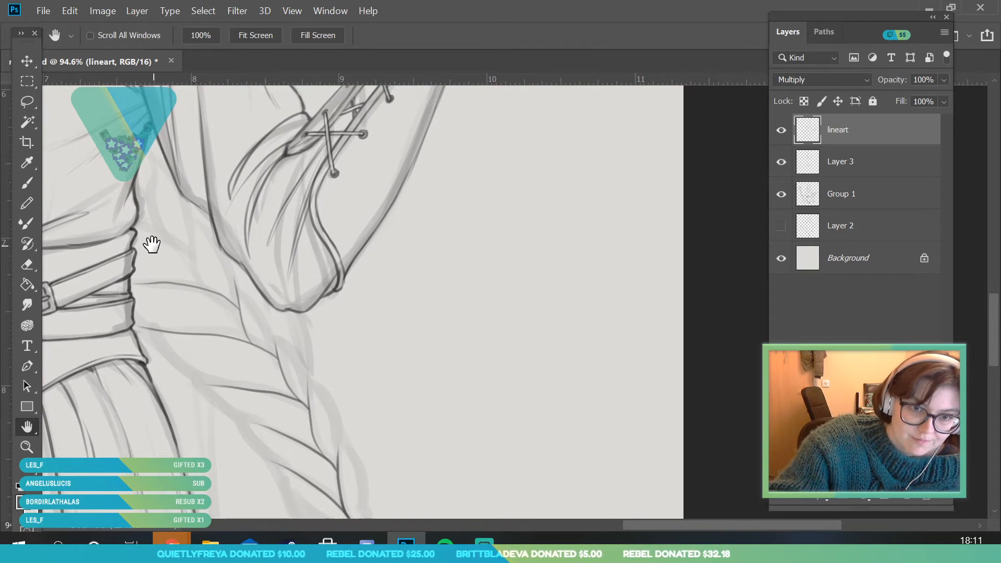
{"action": "left_click", "coordinate": [27, 182]}
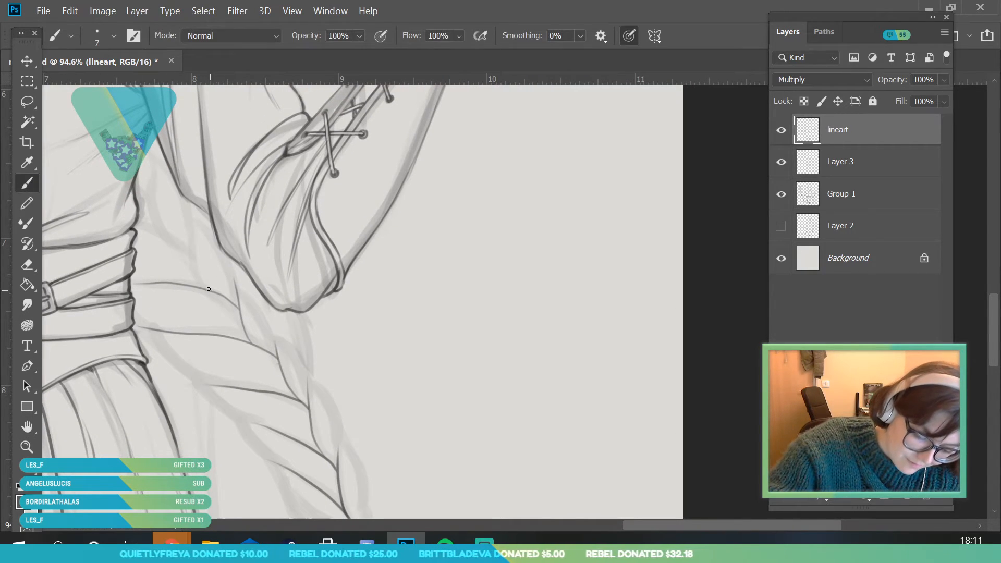
{"action": "left_click_drag", "start_coordinate": [201, 280], "coordinate": [186, 189]}
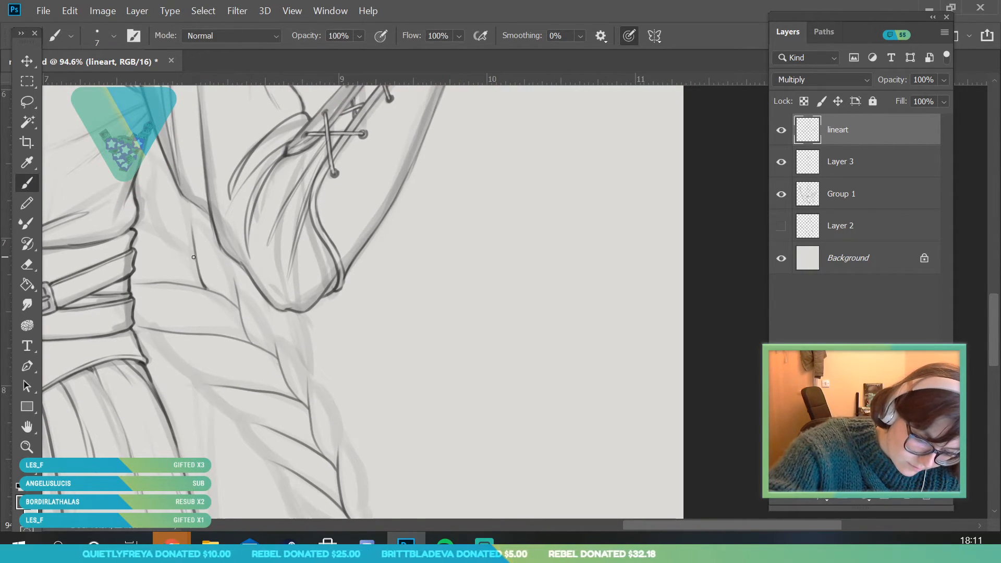
{"action": "mouse_move", "coordinate": [197, 261]}
{"action": "left_mouse_down"}
{"action": "mouse_move", "coordinate": [135, 223]}
{"action": "mouse_move", "coordinate": [171, 232]}
{"action": "mouse_move", "coordinate": [161, 226]}
{"action": "mouse_move", "coordinate": [154, 153]}
{"action": "left_mouse_up"}
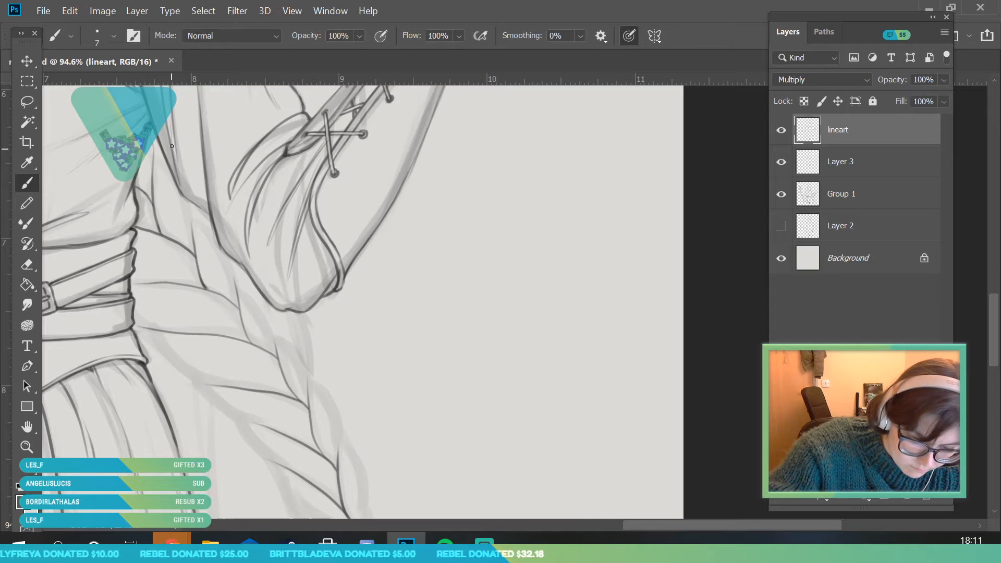
Ink the outer contours of the braid's upper strands below the sleeve and beside the belts
{"action": "mouse_move", "coordinate": [187, 201]}
{"action": "left_mouse_down"}
{"action": "mouse_move", "coordinate": [193, 271]}
{"action": "mouse_move", "coordinate": [198, 222]}
{"action": "mouse_move", "coordinate": [221, 249]}
{"action": "mouse_move", "coordinate": [243, 331]}
{"action": "left_mouse_up"}
{"action": "left_click_drag", "start_coordinate": [245, 289], "coordinate": [267, 341]}
{"action": "mouse_move", "coordinate": [259, 304]}
{"action": "left_mouse_down"}
{"action": "mouse_move", "coordinate": [294, 341]}
{"action": "mouse_move", "coordinate": [309, 375]}
{"action": "left_mouse_up"}
{"action": "mouse_move", "coordinate": [136, 320]}
{"action": "left_mouse_down"}
{"action": "mouse_move", "coordinate": [175, 332]}
{"action": "mouse_move", "coordinate": [207, 374]}
{"action": "mouse_move", "coordinate": [266, 390]}
{"action": "left_mouse_up"}
{"action": "mouse_move", "coordinate": [159, 356]}
{"action": "left_mouse_down"}
{"action": "mouse_move", "coordinate": [195, 383]}
{"action": "mouse_move", "coordinate": [286, 383]}
{"action": "mouse_move", "coordinate": [266, 367]}
{"action": "left_mouse_up"}
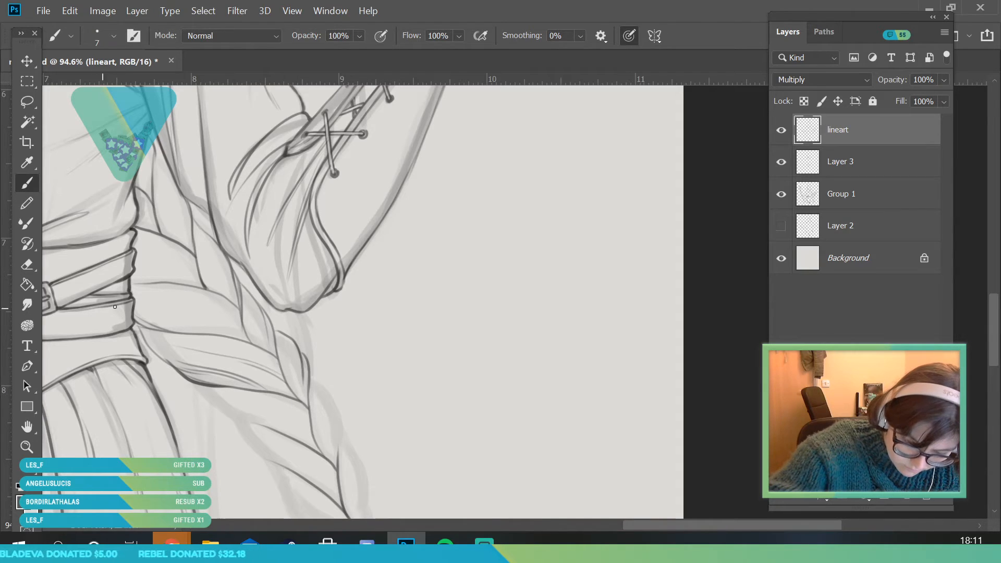
Add thin hair lines inside the braid's upper strands, following their twist
{"action": "left_click_drag", "start_coordinate": [197, 314], "coordinate": [246, 338]}
{"action": "left_click_drag", "start_coordinate": [185, 289], "coordinate": [239, 310]}
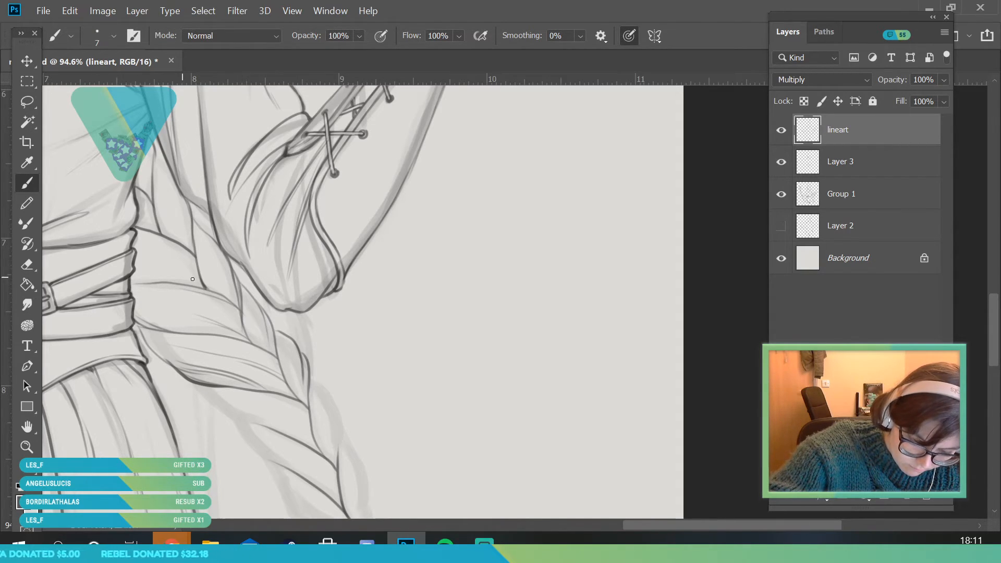
{"action": "mouse_move", "coordinate": [196, 254]}
{"action": "left_mouse_down"}
{"action": "mouse_move", "coordinate": [160, 204]}
{"action": "mouse_move", "coordinate": [160, 178]}
{"action": "left_mouse_up"}
{"action": "mouse_move", "coordinate": [219, 294]}
{"action": "left_mouse_down"}
{"action": "mouse_move", "coordinate": [198, 260]}
{"action": "mouse_move", "coordinate": [239, 313]}
{"action": "left_mouse_up"}
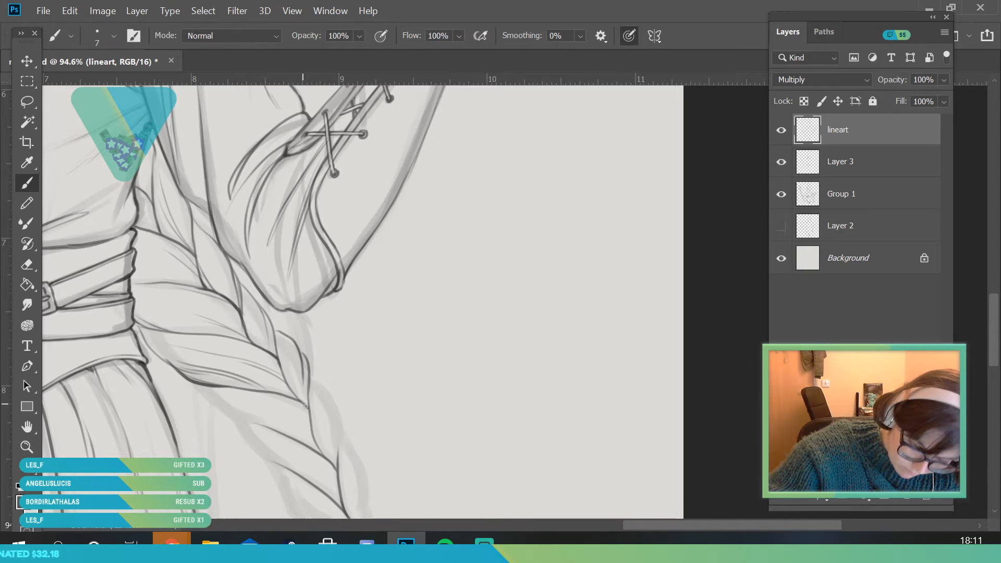
Ink the outer contours of the braid's middle strands on both sides and add thin hair lines inside them
{"action": "key", "text": "z"}
{"action": "left_click_drag", "start_coordinate": [201, 322], "coordinate": [121, 472]}
{"action": "left_click_drag", "start_coordinate": [214, 363], "coordinate": [279, 487]}
{"action": "left_click_drag", "start_coordinate": [247, 265], "coordinate": [268, 331]}
{"action": "left_click_drag", "start_coordinate": [155, 234], "coordinate": [119, 313]}
{"action": "left_click_drag", "start_coordinate": [110, 228], "coordinate": [125, 268]}
{"action": "left_click", "coordinate": [35, 177]}
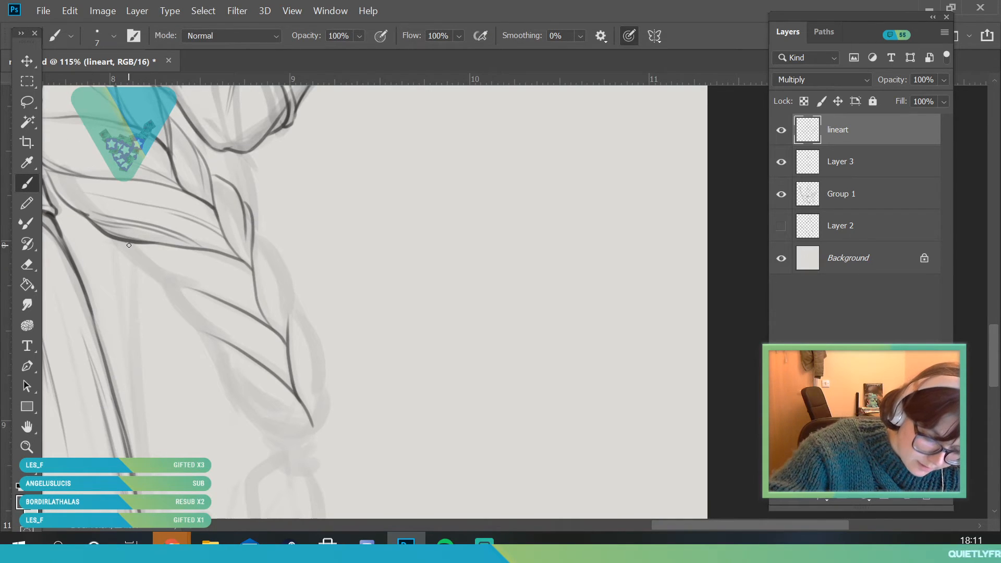
{"action": "left_click_drag", "start_coordinate": [124, 241], "coordinate": [182, 285]}
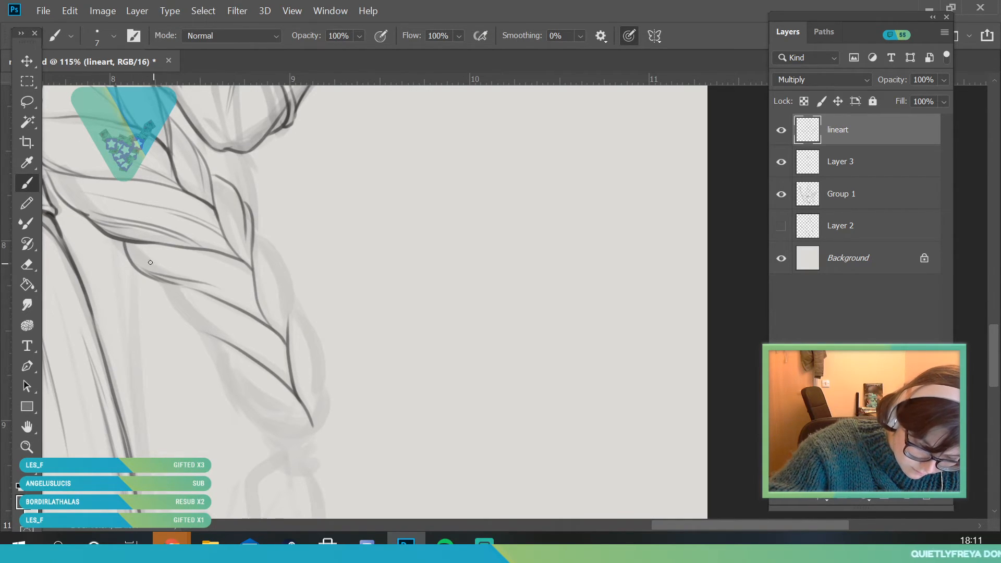
{"action": "mouse_move", "coordinate": [267, 320]}
{"action": "left_mouse_down"}
{"action": "mouse_move", "coordinate": [197, 267]}
{"action": "mouse_move", "coordinate": [177, 320]}
{"action": "mouse_move", "coordinate": [229, 344]}
{"action": "left_mouse_up"}
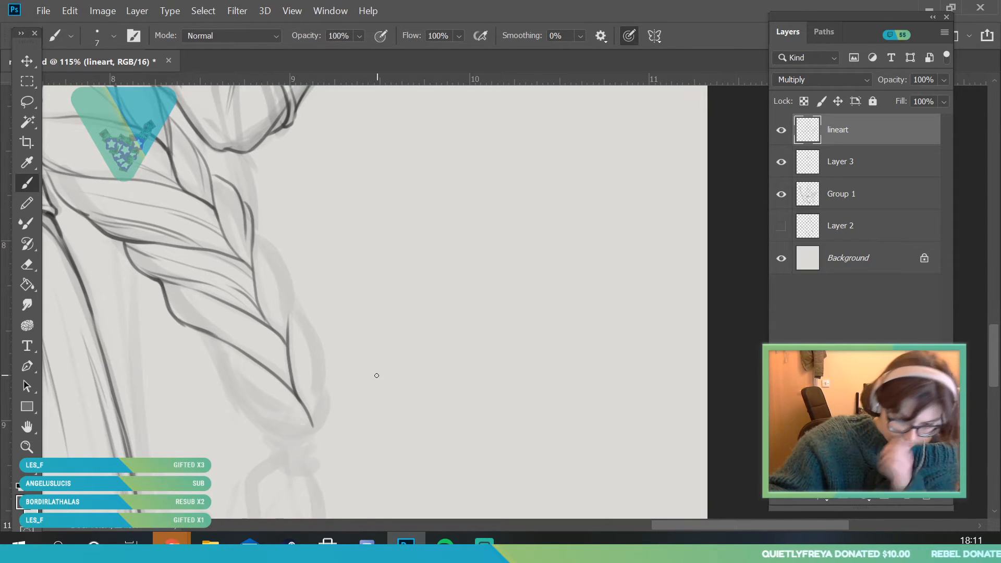
{"action": "left_click_drag", "start_coordinate": [254, 236], "coordinate": [287, 337]}
{"action": "left_click_drag", "start_coordinate": [285, 274], "coordinate": [289, 327]}
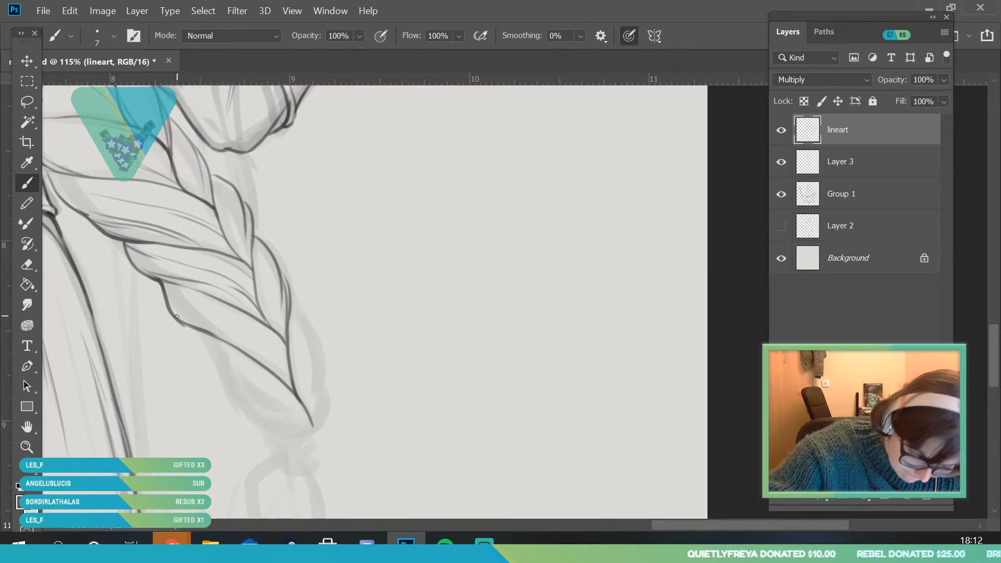
Ink the skirt-side contours of the braid's lowest strands and add thin hair lines following their twist
{"action": "mouse_move", "coordinate": [178, 320]}
{"action": "left_mouse_down"}
{"action": "mouse_move", "coordinate": [251, 364]}
{"action": "mouse_move", "coordinate": [204, 344]}
{"action": "mouse_move", "coordinate": [273, 374]}
{"action": "left_mouse_up"}
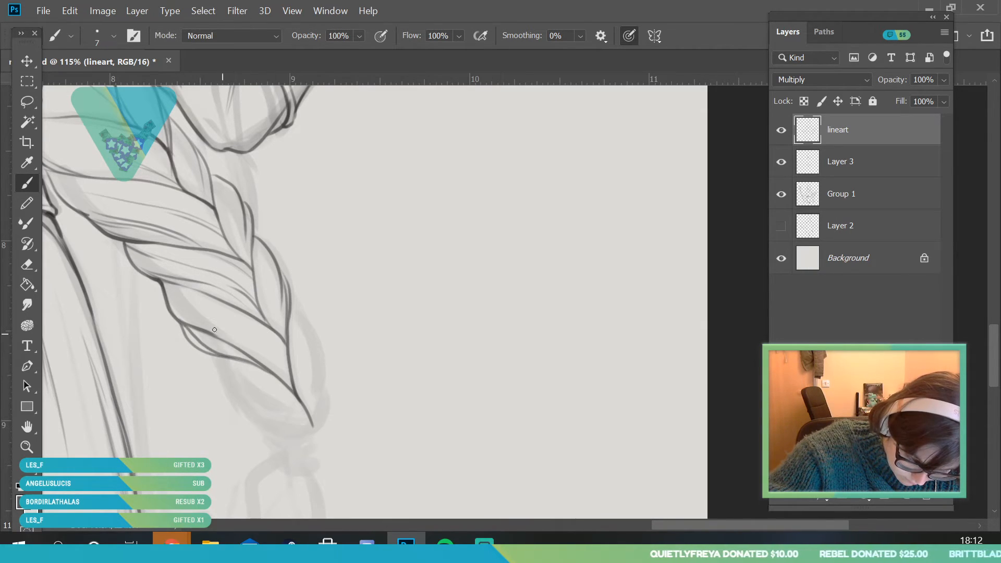
{"action": "mouse_move", "coordinate": [184, 324]}
{"action": "left_mouse_down"}
{"action": "mouse_move", "coordinate": [222, 357]}
{"action": "mouse_move", "coordinate": [258, 417]}
{"action": "mouse_move", "coordinate": [315, 429]}
{"action": "mouse_move", "coordinate": [239, 395]}
{"action": "mouse_move", "coordinate": [260, 419]}
{"action": "mouse_move", "coordinate": [290, 429]}
{"action": "left_mouse_up"}
{"action": "left_click_drag", "start_coordinate": [265, 385], "coordinate": [313, 421]}
{"action": "left_click_drag", "start_coordinate": [251, 349], "coordinate": [296, 396]}
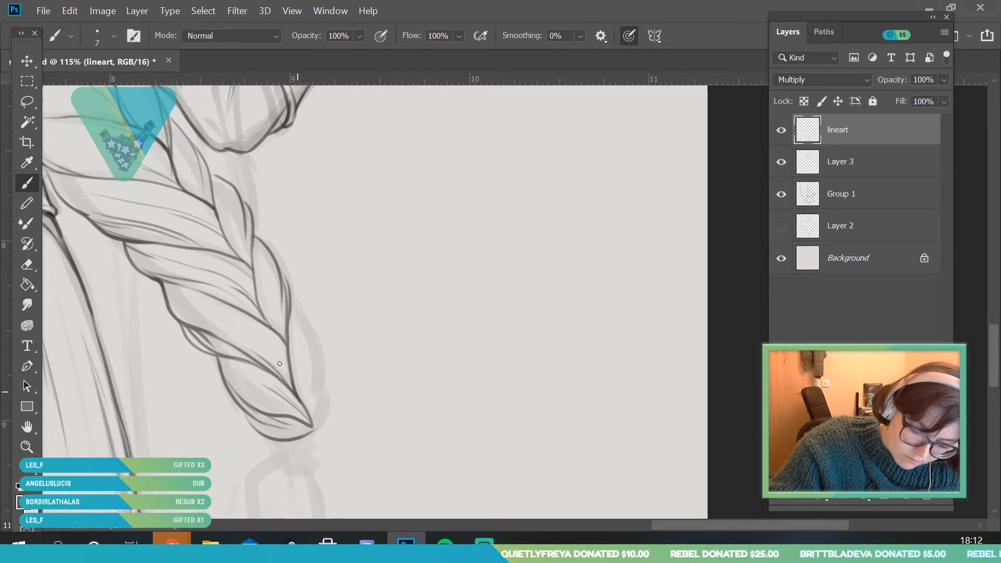
{"action": "left_click_drag", "start_coordinate": [172, 296], "coordinate": [296, 381]}
Ink the last strand on the braid's outer edge down to the tip and add hair lines along the outer strands
{"action": "left_click_drag", "start_coordinate": [289, 311], "coordinate": [316, 397]}
{"action": "left_click_drag", "start_coordinate": [305, 340], "coordinate": [320, 415]}
{"action": "left_click_drag", "start_coordinate": [326, 377], "coordinate": [311, 434]}
{"action": "left_click_drag", "start_coordinate": [295, 358], "coordinate": [313, 425]}
{"action": "left_click_drag", "start_coordinate": [292, 317], "coordinate": [302, 400]}
{"action": "mouse_move", "coordinate": [245, 242]}
{"action": "left_mouse_down"}
{"action": "mouse_move", "coordinate": [252, 267]}
{"action": "mouse_move", "coordinate": [236, 237]}
{"action": "left_mouse_up"}
{"action": "left_click_drag", "start_coordinate": [211, 172], "coordinate": [236, 236]}
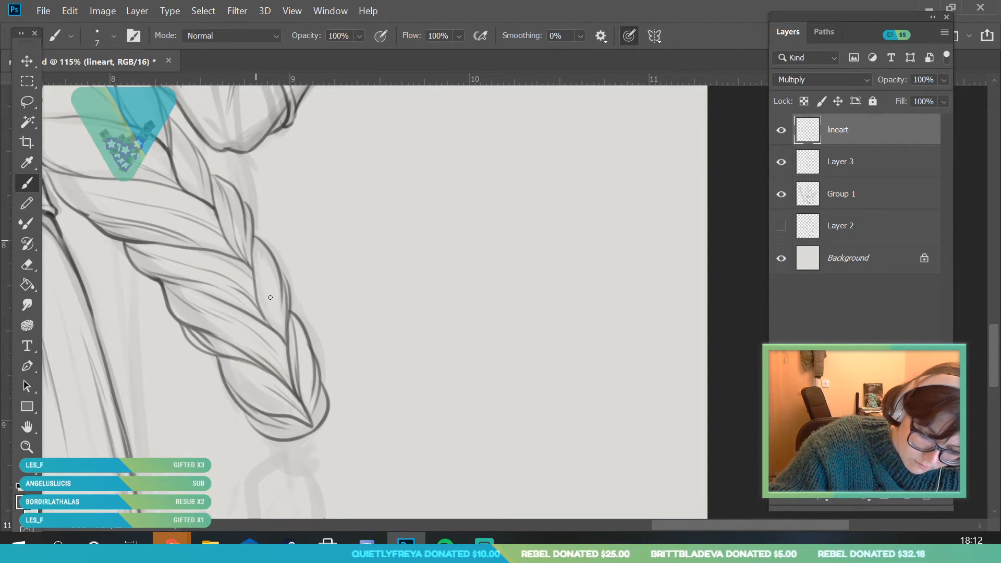
Hide and reshow the Group 1 sketch to check the braid's line art against the whole figure
{"action": "key", "text": "z"}
{"action": "left_click_drag", "start_coordinate": [215, 282], "coordinate": [199, 300]}
{"action": "left_click_drag", "start_coordinate": [161, 225], "coordinate": [179, 257]}
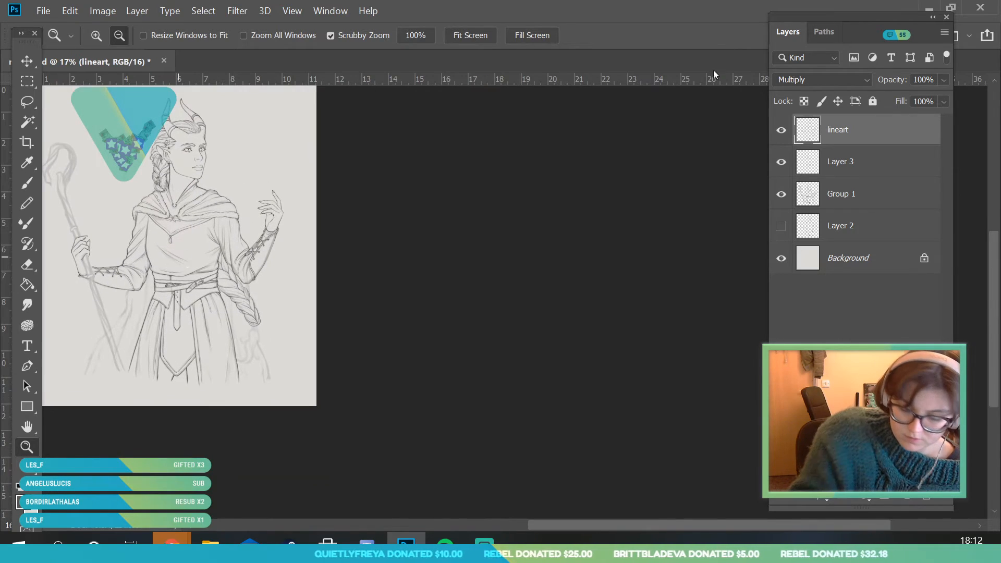
{"action": "left_click", "coordinate": [781, 195]}
{"action": "left_click", "coordinate": [781, 195]}
Ink a second curved contour just below the rounded tip of the braid
{"action": "mouse_move", "coordinate": [299, 424]}
{"action": "left_mouse_down"}
{"action": "mouse_move", "coordinate": [306, 447]}
{"action": "mouse_move", "coordinate": [249, 353]}
{"action": "left_mouse_up"}
{"action": "key", "text": "b"}
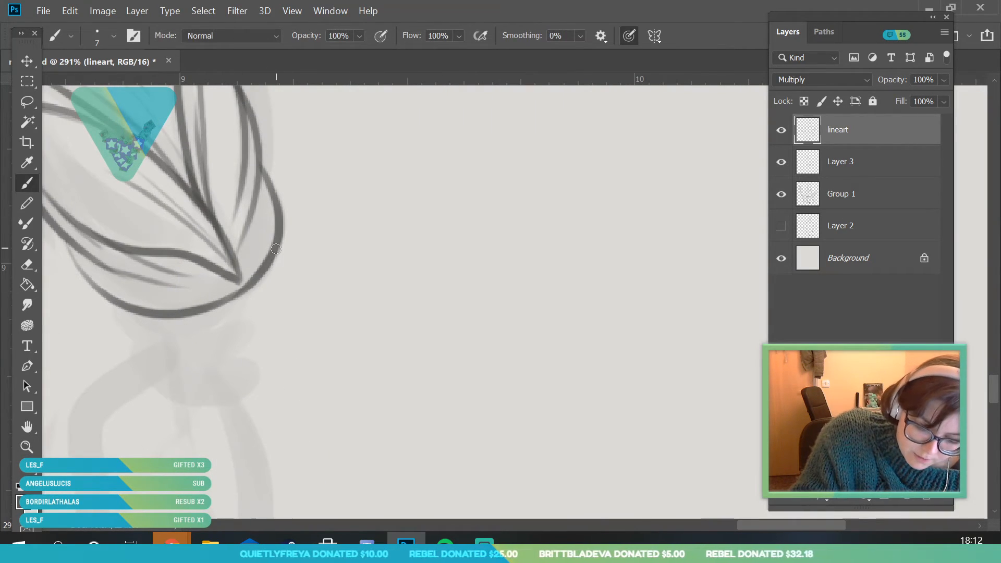
{"action": "left_click_drag", "start_coordinate": [276, 248], "coordinate": [229, 311]}
{"action": "left_click_drag", "start_coordinate": [171, 321], "coordinate": [247, 297]}
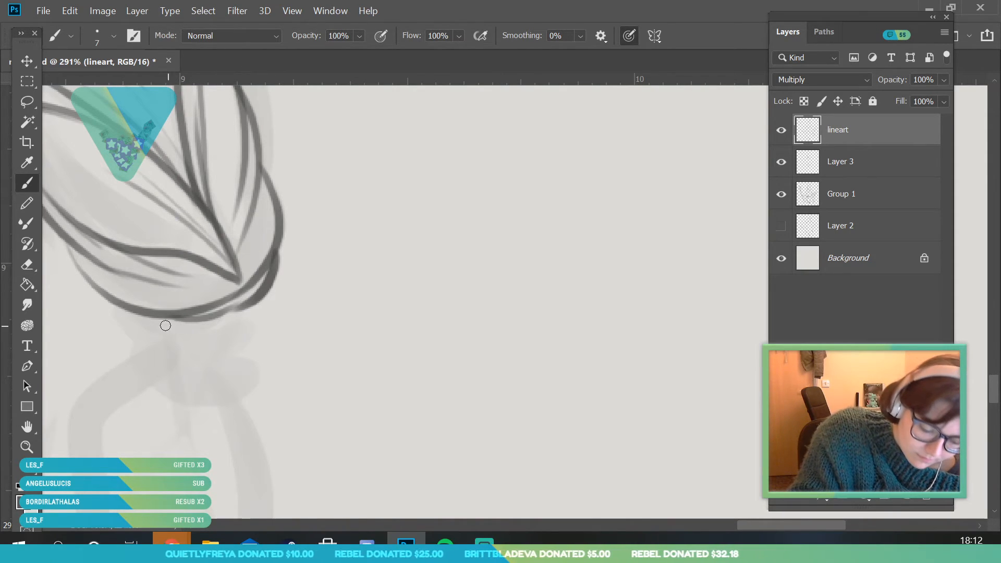
Ink the wrapped hair tie beneath the braid's tip with overlapping curved bands and side edges
{"action": "left_click_drag", "start_coordinate": [146, 320], "coordinate": [237, 350]}
{"action": "left_click_drag", "start_coordinate": [176, 323], "coordinate": [233, 340]}
{"action": "left_click_drag", "start_coordinate": [244, 342], "coordinate": [236, 350]}
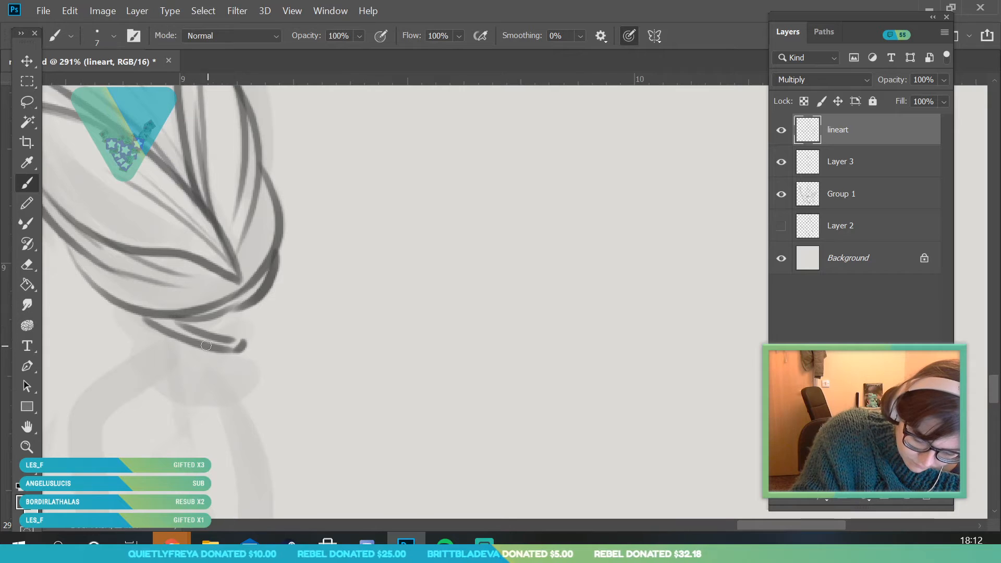
{"action": "mouse_move", "coordinate": [143, 359]}
{"action": "left_mouse_down"}
{"action": "mouse_move", "coordinate": [226, 356]}
{"action": "mouse_move", "coordinate": [153, 340]}
{"action": "mouse_move", "coordinate": [139, 316]}
{"action": "left_mouse_up"}
{"action": "mouse_move", "coordinate": [139, 315]}
{"action": "left_mouse_down"}
{"action": "mouse_move", "coordinate": [156, 333]}
{"action": "mouse_move", "coordinate": [220, 358]}
{"action": "left_mouse_up"}
{"action": "mouse_move", "coordinate": [152, 341]}
{"action": "left_mouse_down"}
{"action": "mouse_move", "coordinate": [192, 366]}
{"action": "mouse_move", "coordinate": [244, 369]}
{"action": "mouse_move", "coordinate": [246, 337]}
{"action": "mouse_move", "coordinate": [241, 347]}
{"action": "left_mouse_up"}
{"action": "mouse_move", "coordinate": [185, 329]}
{"action": "left_mouse_down"}
{"action": "mouse_move", "coordinate": [252, 313]}
{"action": "mouse_move", "coordinate": [245, 310]}
{"action": "mouse_move", "coordinate": [244, 371]}
{"action": "left_mouse_up"}
{"action": "left_click_drag", "start_coordinate": [141, 359], "coordinate": [150, 371]}
Ink the outer contours of the loose hair below the tie, including the upturned curl toward the skirt
{"action": "left_click", "coordinate": [27, 447]}
{"action": "left_click_drag", "start_coordinate": [267, 311], "coordinate": [199, 435]}
{"action": "left_click_drag", "start_coordinate": [262, 384], "coordinate": [386, 482]}
{"action": "key", "text": "b"}
{"action": "left_click_drag", "start_coordinate": [265, 211], "coordinate": [275, 307]}
{"action": "mouse_move", "coordinate": [229, 212]}
{"action": "left_mouse_down"}
{"action": "mouse_move", "coordinate": [207, 218]}
{"action": "mouse_move", "coordinate": [137, 284]}
{"action": "mouse_move", "coordinate": [128, 312]}
{"action": "mouse_move", "coordinate": [141, 329]}
{"action": "mouse_move", "coordinate": [206, 237]}
{"action": "left_mouse_up"}
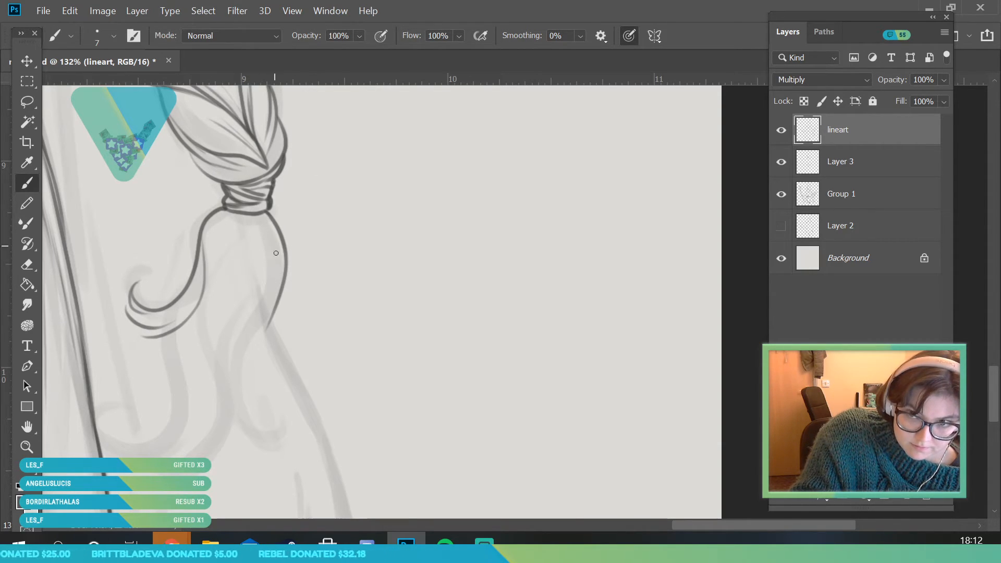
Ink the long wavy lock sweeping down across the loose hair, redrawing its curled end toward the skirt
{"action": "left_click_drag", "start_coordinate": [267, 225], "coordinate": [192, 393]}
{"action": "mouse_move", "coordinate": [261, 318]}
{"action": "left_mouse_down"}
{"action": "mouse_move", "coordinate": [198, 438]}
{"action": "mouse_move", "coordinate": [219, 367]}
{"action": "mouse_move", "coordinate": [180, 453]}
{"action": "left_mouse_up"}
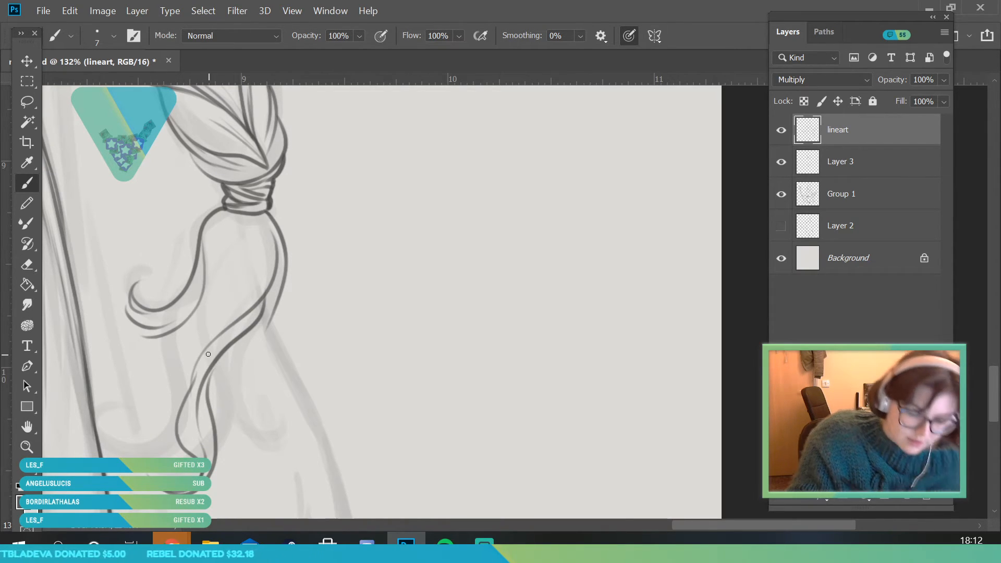
{"action": "key", "text": "ctrl+z"}
{"action": "mouse_move", "coordinate": [189, 393]}
{"action": "left_mouse_down"}
{"action": "mouse_move", "coordinate": [150, 457]}
{"action": "mouse_move", "coordinate": [118, 412]}
{"action": "left_mouse_up"}
{"action": "key", "text": "ctrl+z"}
{"action": "mouse_move", "coordinate": [184, 421]}
{"action": "left_mouse_down"}
{"action": "mouse_move", "coordinate": [119, 417]}
{"action": "mouse_move", "coordinate": [120, 459]}
{"action": "mouse_move", "coordinate": [200, 443]}
{"action": "left_mouse_up"}
{"action": "mouse_move", "coordinate": [166, 475]}
{"action": "left_mouse_down"}
{"action": "mouse_move", "coordinate": [193, 435]}
{"action": "mouse_move", "coordinate": [190, 418]}
{"action": "left_mouse_up"}
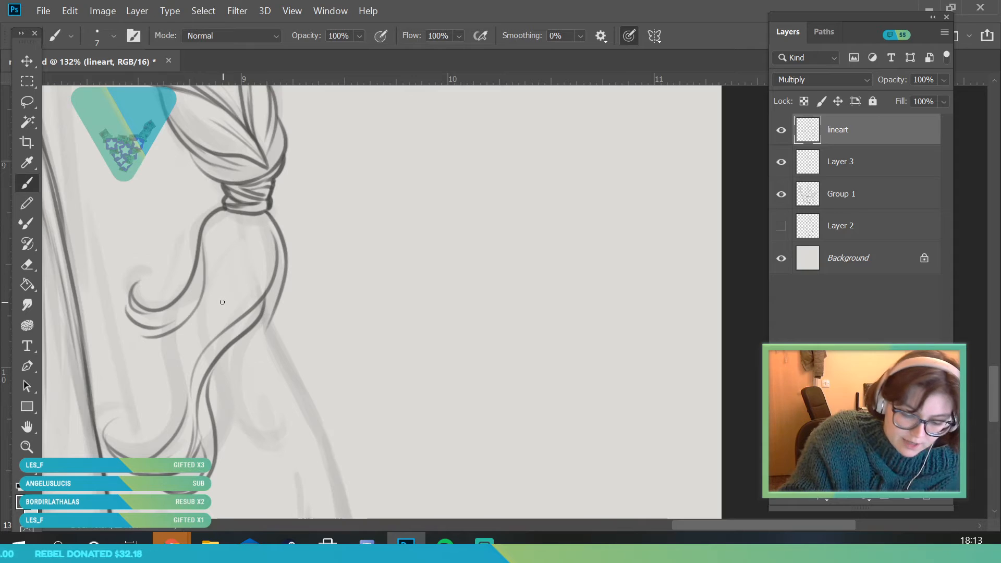
Ink a short curled lock on the outer side of the loose hair and a wavy one on the skirt side
{"action": "mouse_move", "coordinate": [261, 356]}
{"action": "left_mouse_down"}
{"action": "mouse_move", "coordinate": [256, 432]}
{"action": "mouse_move", "coordinate": [237, 429]}
{"action": "mouse_move", "coordinate": [220, 372]}
{"action": "mouse_move", "coordinate": [229, 420]}
{"action": "mouse_move", "coordinate": [232, 346]}
{"action": "left_mouse_up"}
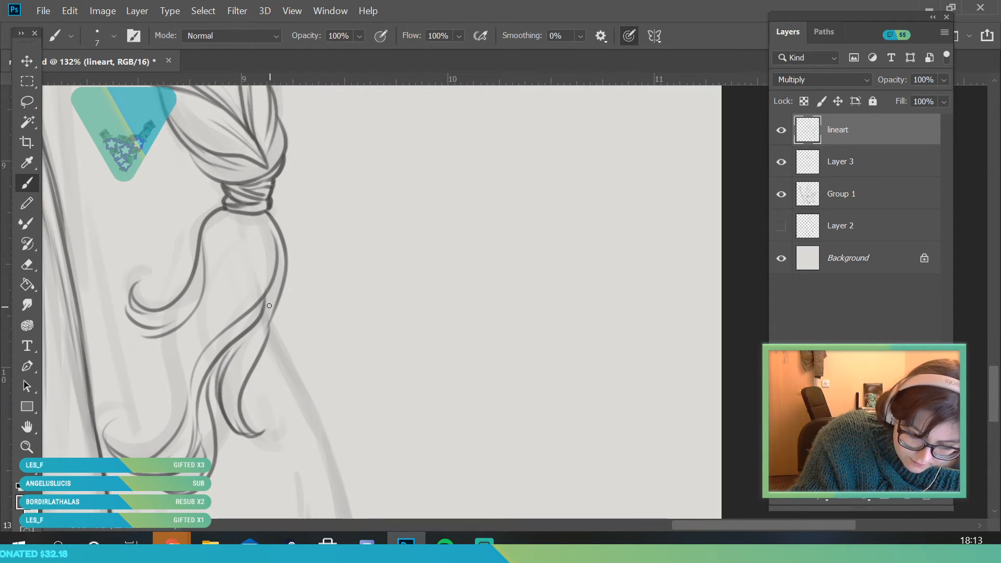
{"action": "left_click_drag", "start_coordinate": [242, 428], "coordinate": [249, 342]}
{"action": "mouse_move", "coordinate": [190, 317]}
{"action": "left_mouse_down"}
{"action": "mouse_move", "coordinate": [159, 367]}
{"action": "mouse_move", "coordinate": [169, 456]}
{"action": "left_mouse_up"}
{"action": "left_click_drag", "start_coordinate": [167, 426], "coordinate": [182, 335]}
Add flowing inner hair lines to the loose hair just below the tie
{"action": "left_click_drag", "start_coordinate": [230, 239], "coordinate": [251, 325]}
{"action": "left_click_drag", "start_coordinate": [213, 282], "coordinate": [203, 237]}
{"action": "left_click_drag", "start_coordinate": [209, 234], "coordinate": [237, 322]}
{"action": "left_click_drag", "start_coordinate": [254, 226], "coordinate": [274, 292]}
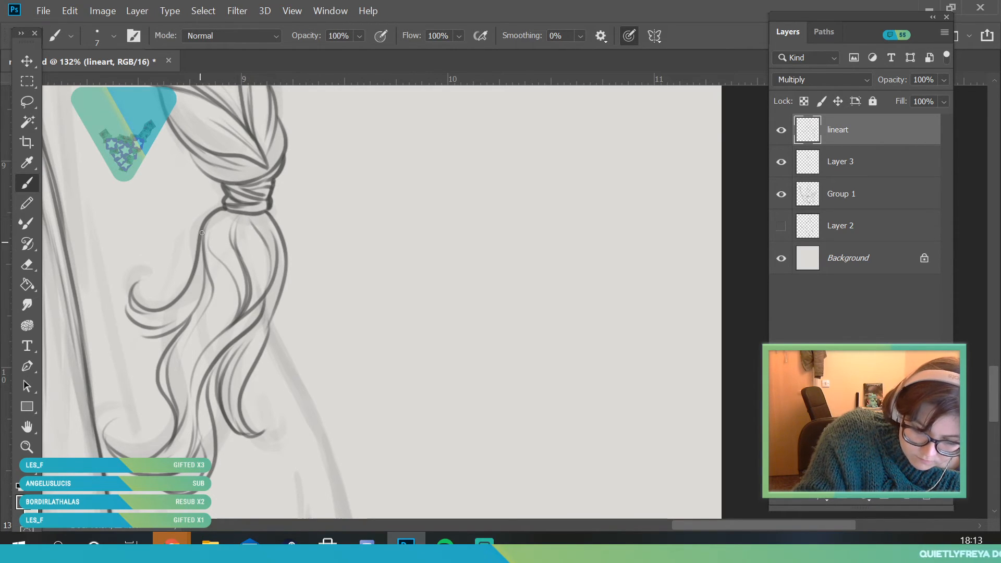
{"action": "left_click_drag", "start_coordinate": [198, 230], "coordinate": [166, 284]}
View the whole figure with the Group 1 sketch hidden and shown again to review the finished braid
{"action": "left_click", "coordinate": [24, 448]}
{"action": "left_click_drag", "start_coordinate": [245, 324], "coordinate": [229, 424]}
{"action": "left_click_drag", "start_coordinate": [126, 236], "coordinate": [144, 234]}
{"action": "left_click_drag", "start_coordinate": [374, 300], "coordinate": [368, 350]}
{"action": "left_click", "coordinate": [781, 193]}
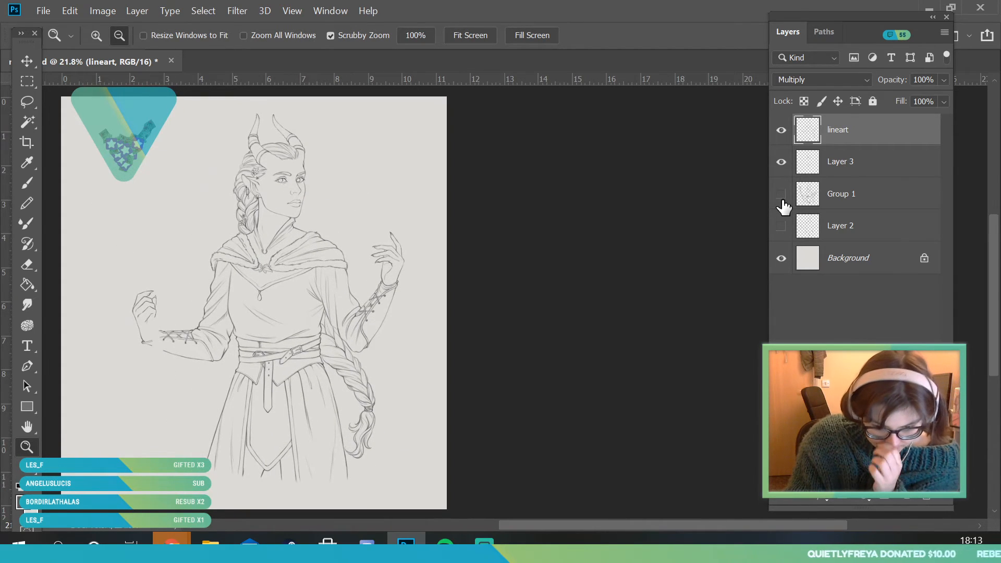
{"action": "left_click", "coordinate": [781, 194]}
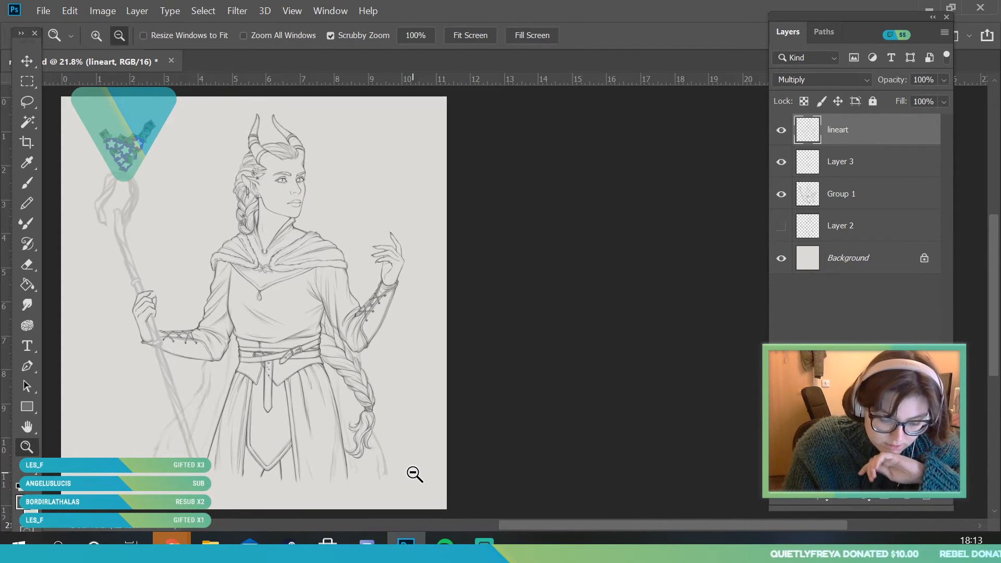
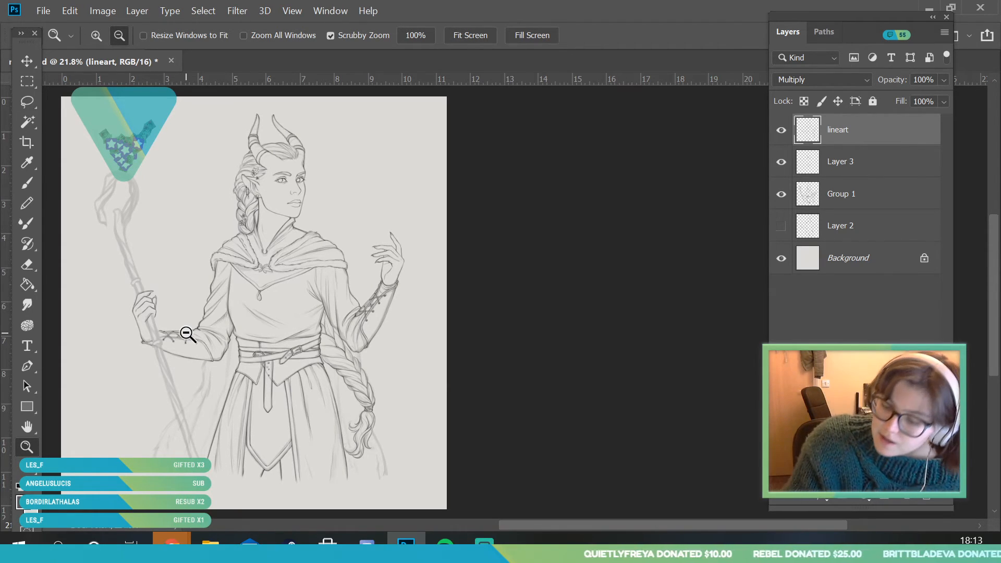
Merge the lineart layer down into Layer 3, comparing the drawing with Layer 3 hidden and shown
{"action": "left_click", "coordinate": [781, 164]}
{"action": "left_click", "coordinate": [782, 165]}
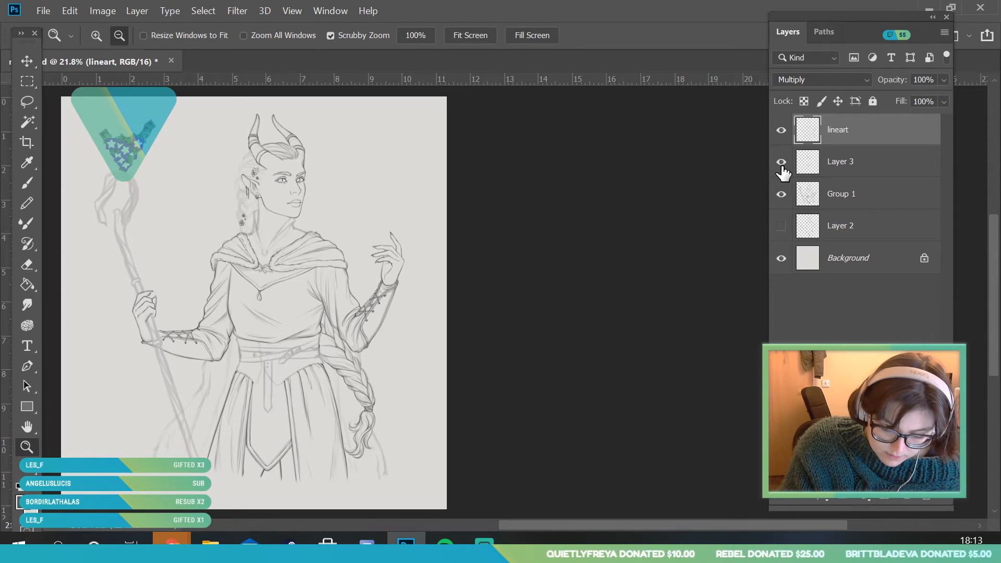
{"action": "right_click", "coordinate": [862, 140]}
{"action": "left_click", "coordinate": [697, 516]}
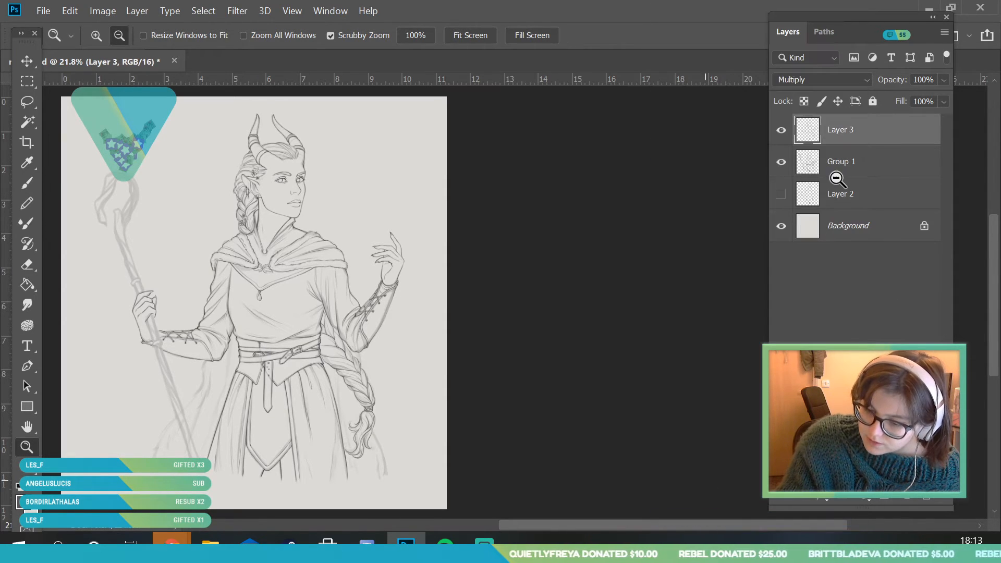
{"action": "left_click", "coordinate": [781, 131]}
{"action": "left_click", "coordinate": [781, 131]}
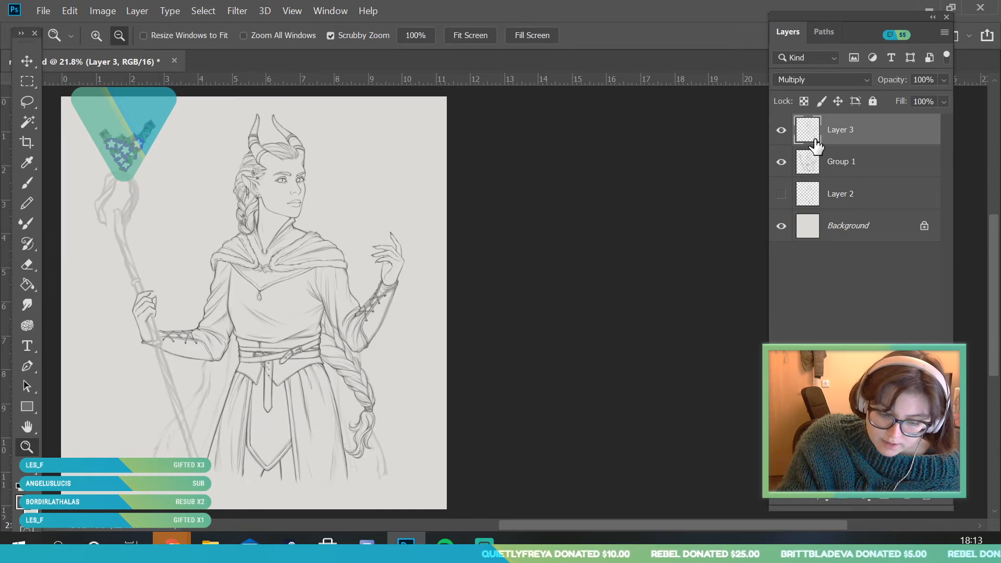
Add a new layer directly above Group 1 with the Multiply blend mode, and save the document
{"action": "left_click", "coordinate": [846, 179]}
{"action": "left_click", "coordinate": [907, 499]}
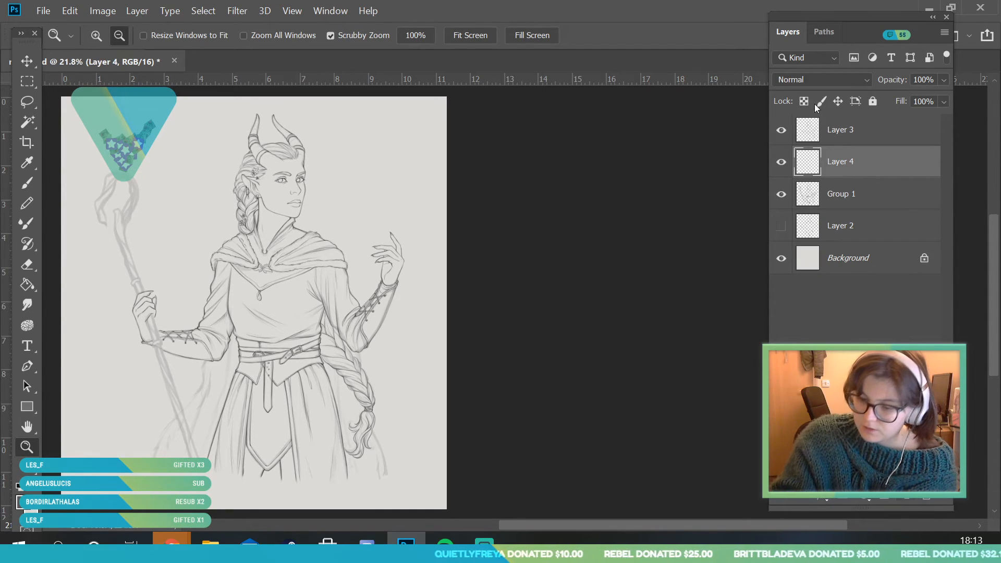
{"action": "left_click", "coordinate": [820, 79]}
{"action": "left_click", "coordinate": [800, 139]}
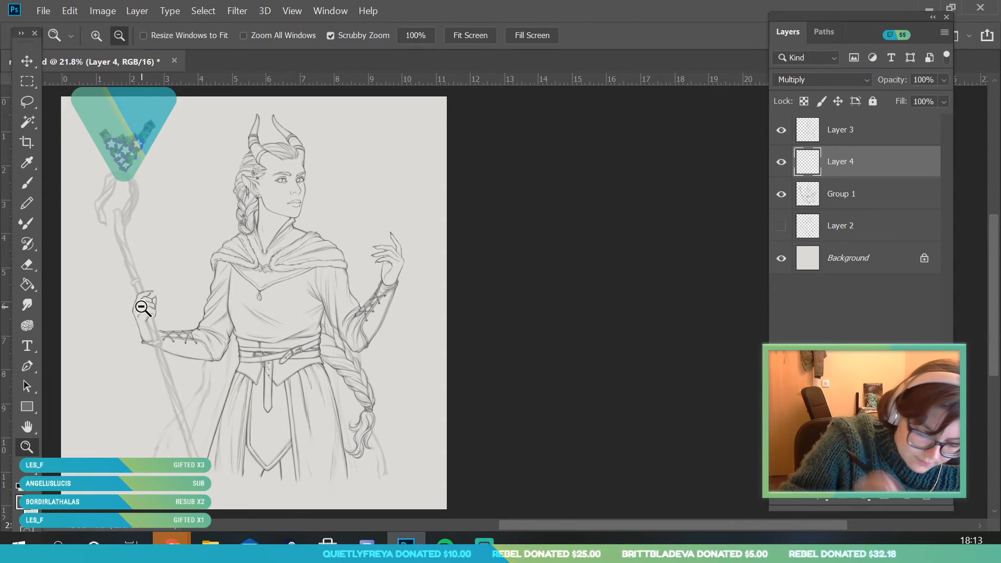
{"action": "left_click_drag", "start_coordinate": [146, 305], "coordinate": [173, 312]}
{"action": "left_click_drag", "start_coordinate": [115, 252], "coordinate": [146, 300]}
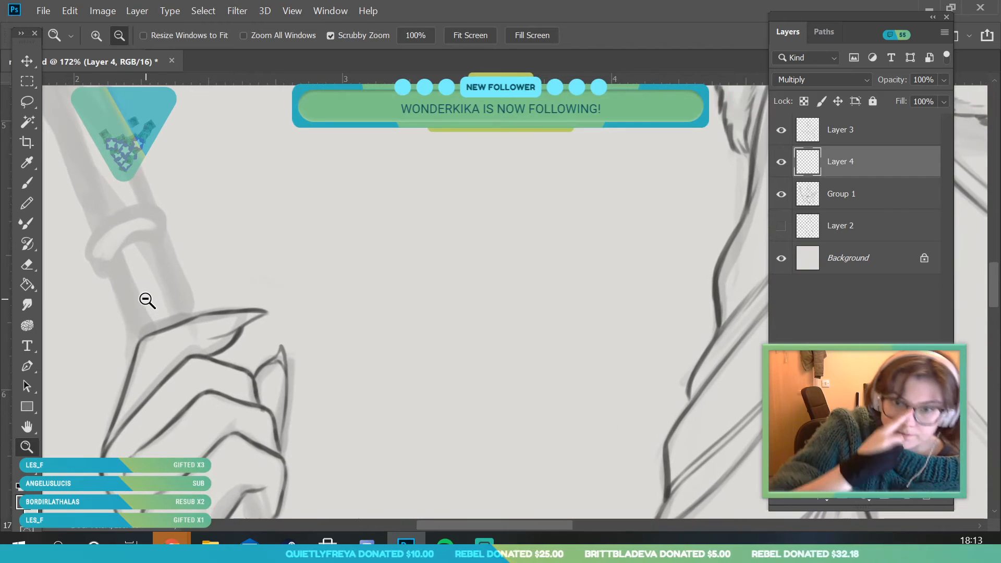
{"action": "left_click", "coordinate": [43, 10]}
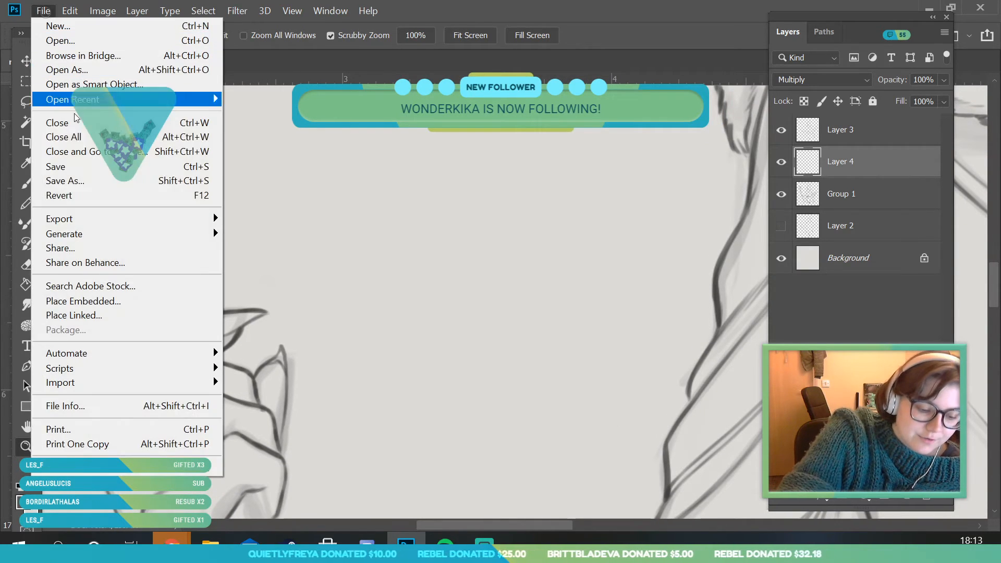
{"action": "left_click", "coordinate": [68, 166]}
Ink the short staff segment just above the gripping hand and outline the rounded collar ring on top of it
{"action": "mouse_move", "coordinate": [149, 282]}
{"action": "left_mouse_down"}
{"action": "mouse_move", "coordinate": [134, 297]}
{"action": "mouse_move", "coordinate": [156, 273]}
{"action": "mouse_move", "coordinate": [140, 341]}
{"action": "mouse_move", "coordinate": [148, 350]}
{"action": "left_mouse_up"}
{"action": "key", "text": "b"}
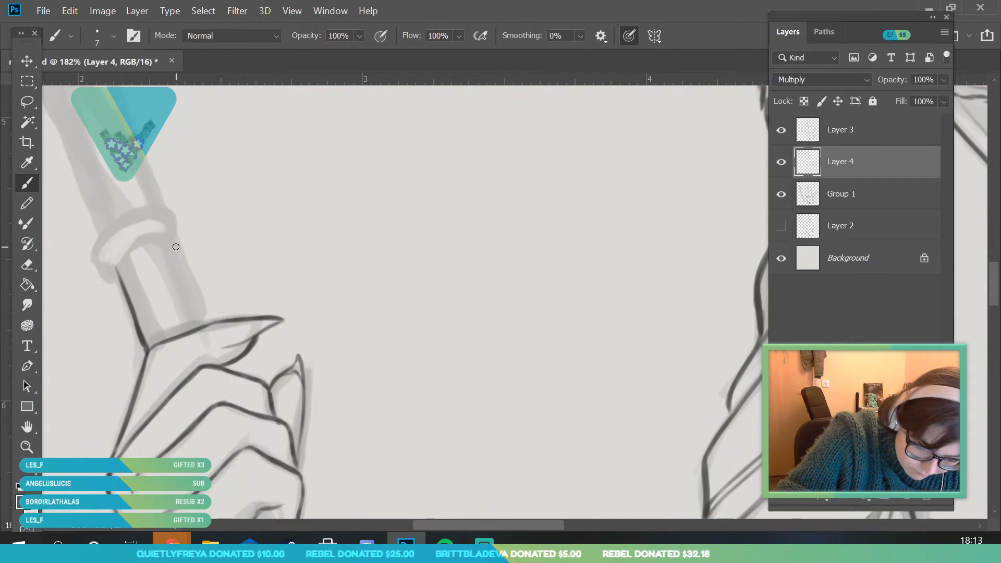
{"action": "left_click_drag", "start_coordinate": [175, 251], "coordinate": [198, 321]}
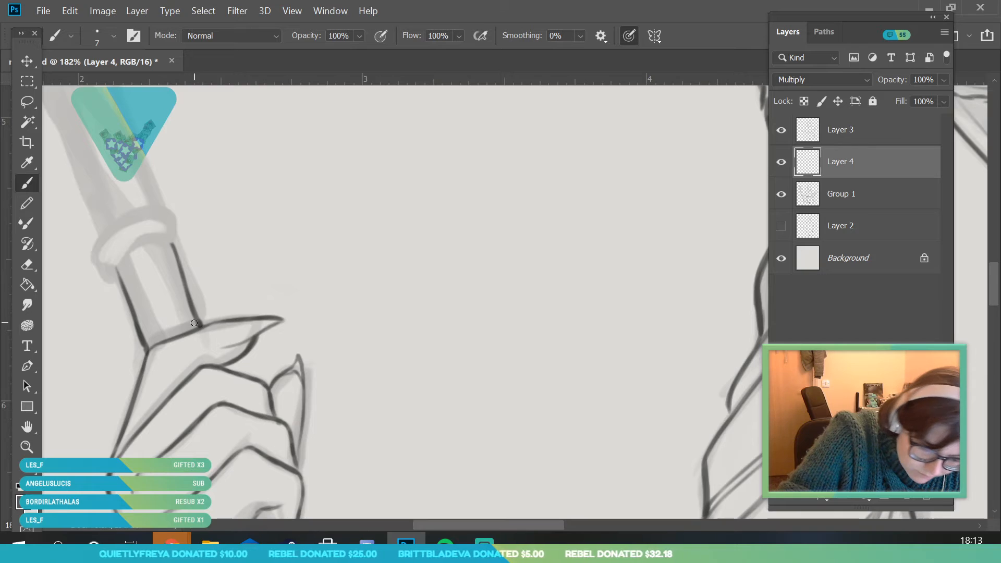
{"action": "left_click_drag", "start_coordinate": [120, 283], "coordinate": [119, 257]}
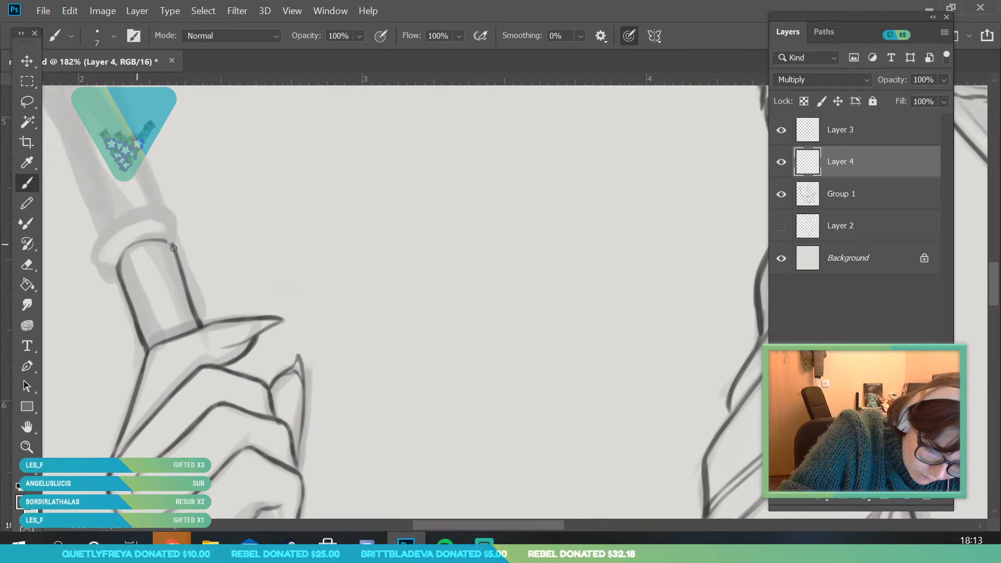
{"action": "mouse_move", "coordinate": [109, 271]}
{"action": "left_mouse_down"}
{"action": "mouse_move", "coordinate": [123, 233]}
{"action": "mouse_move", "coordinate": [162, 224]}
{"action": "mouse_move", "coordinate": [184, 250]}
{"action": "mouse_move", "coordinate": [166, 222]}
{"action": "mouse_move", "coordinate": [127, 229]}
{"action": "left_mouse_up"}
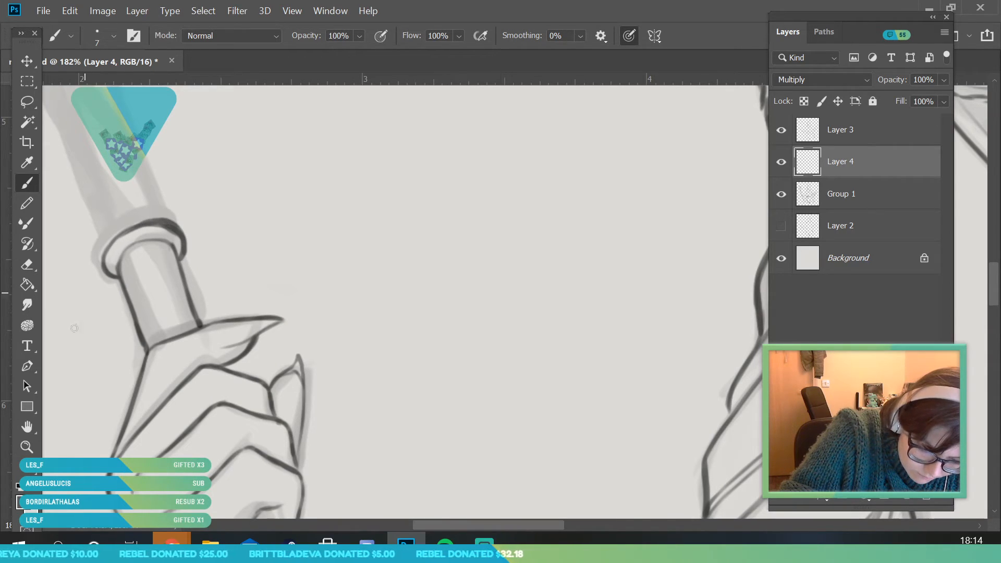
{"action": "key", "text": "e"}
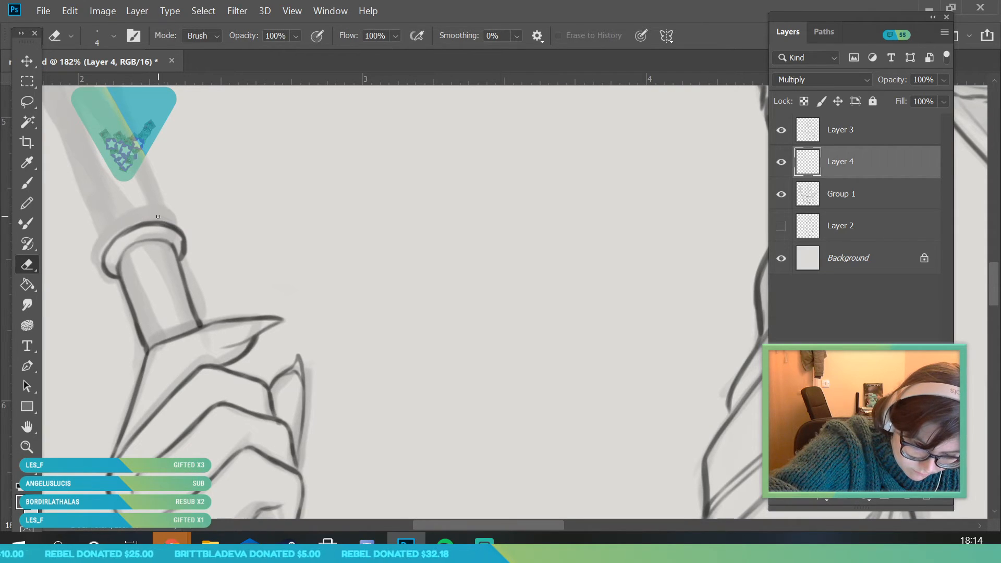
Ink both edges of the staff segment running from the gripping fingers down to the lower collar ring
{"action": "key", "text": "r"}
{"action": "key", "text": "z"}
{"action": "left_click_drag", "start_coordinate": [220, 292], "coordinate": [172, 425]}
{"action": "left_click_drag", "start_coordinate": [232, 414], "coordinate": [278, 504]}
{"action": "key", "text": "b"}
{"action": "mouse_move", "coordinate": [147, 215]}
{"action": "left_mouse_down"}
{"action": "mouse_move", "coordinate": [140, 249]}
{"action": "mouse_move", "coordinate": [171, 342]}
{"action": "left_mouse_up"}
{"action": "left_click_drag", "start_coordinate": [158, 295], "coordinate": [188, 397]}
{"action": "left_click_drag", "start_coordinate": [191, 175], "coordinate": [223, 306]}
{"action": "left_click_drag", "start_coordinate": [214, 259], "coordinate": [245, 372]}
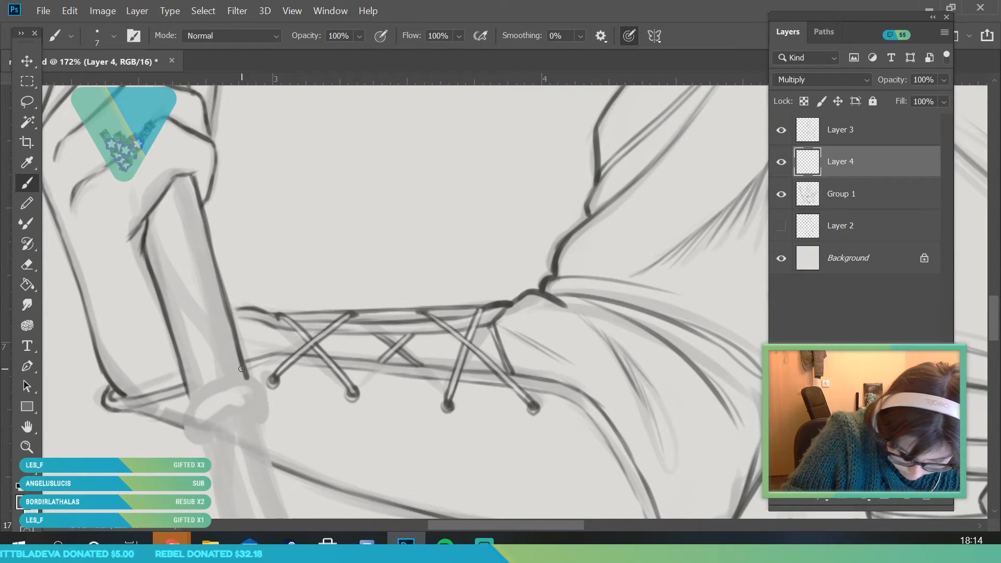
Redraw the right edge of the staff segment below the fingers and outline the collar ring at its lower end
{"action": "left_click", "coordinate": [31, 448]}
{"action": "left_click_drag", "start_coordinate": [227, 339], "coordinate": [175, 434]}
{"action": "left_click_drag", "start_coordinate": [264, 381], "coordinate": [244, 435]}
{"action": "left_click_drag", "start_coordinate": [238, 346], "coordinate": [246, 384]}
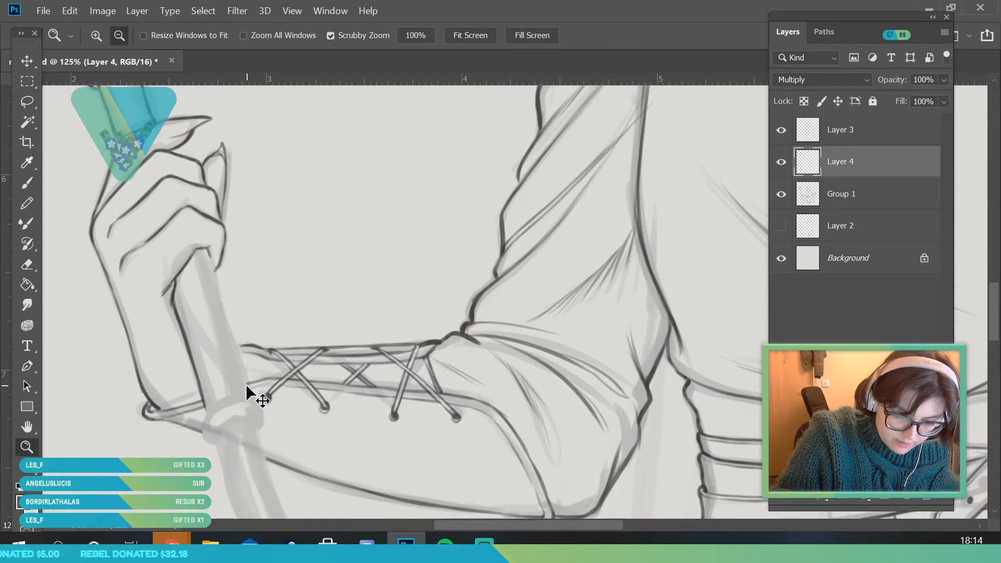
{"action": "left_click_drag", "start_coordinate": [219, 334], "coordinate": [232, 335]}
{"action": "left_click", "coordinate": [27, 182]}
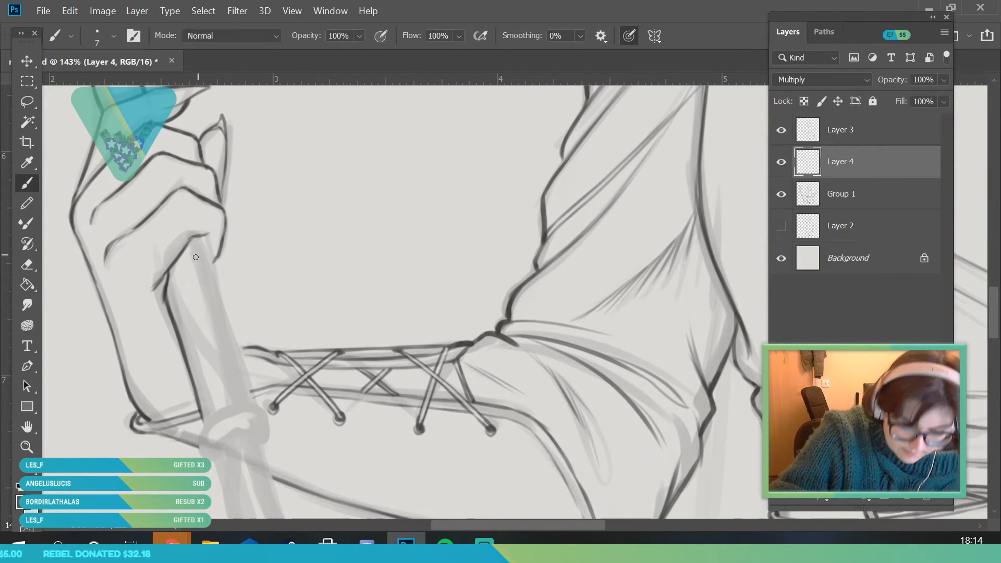
{"action": "left_click_drag", "start_coordinate": [211, 268], "coordinate": [212, 276]}
{"action": "left_click_drag", "start_coordinate": [199, 236], "coordinate": [230, 341]}
{"action": "left_click_drag", "start_coordinate": [221, 296], "coordinate": [249, 400]}
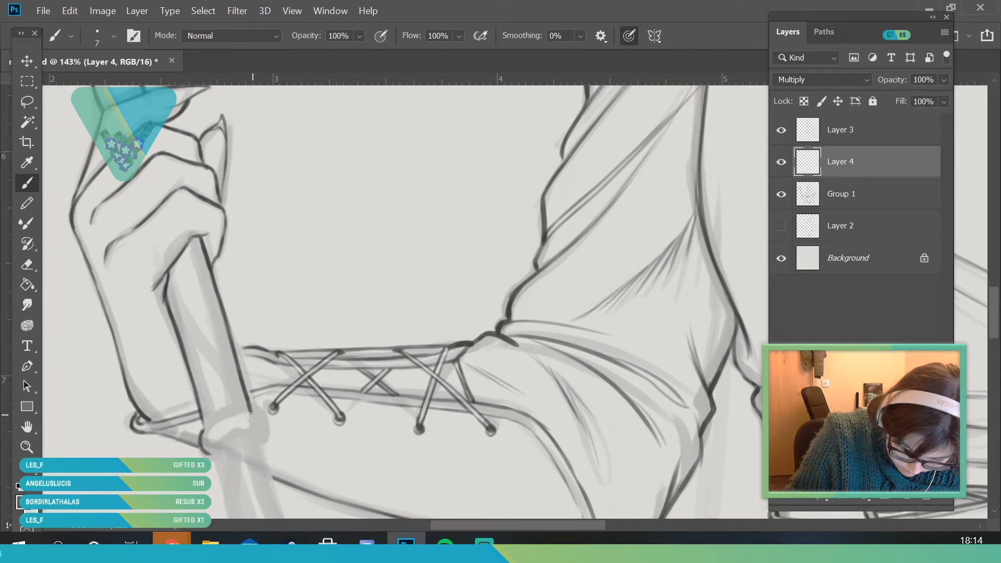
{"action": "left_click_drag", "start_coordinate": [204, 448], "coordinate": [209, 454]}
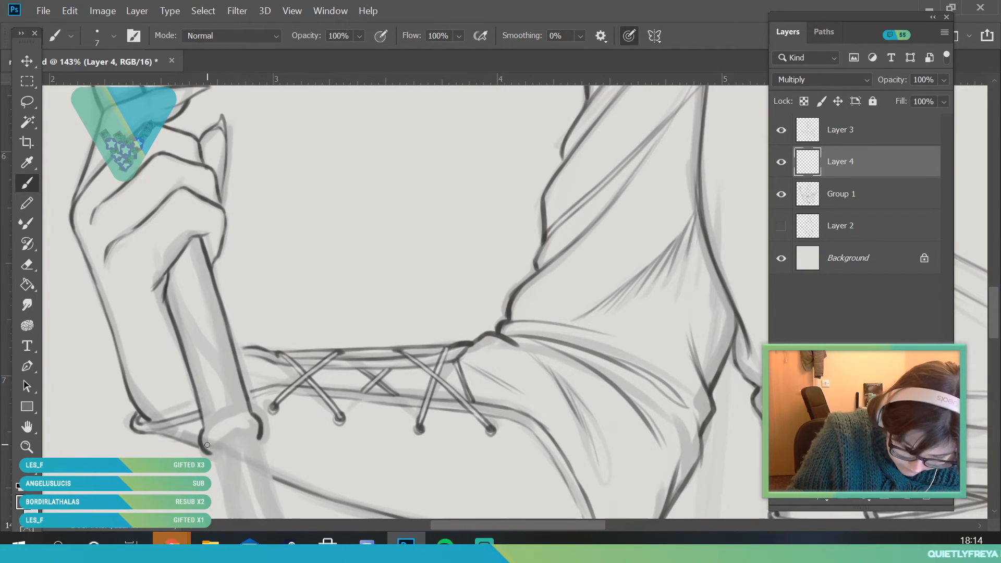
{"action": "left_click_drag", "start_coordinate": [211, 429], "coordinate": [254, 416]}
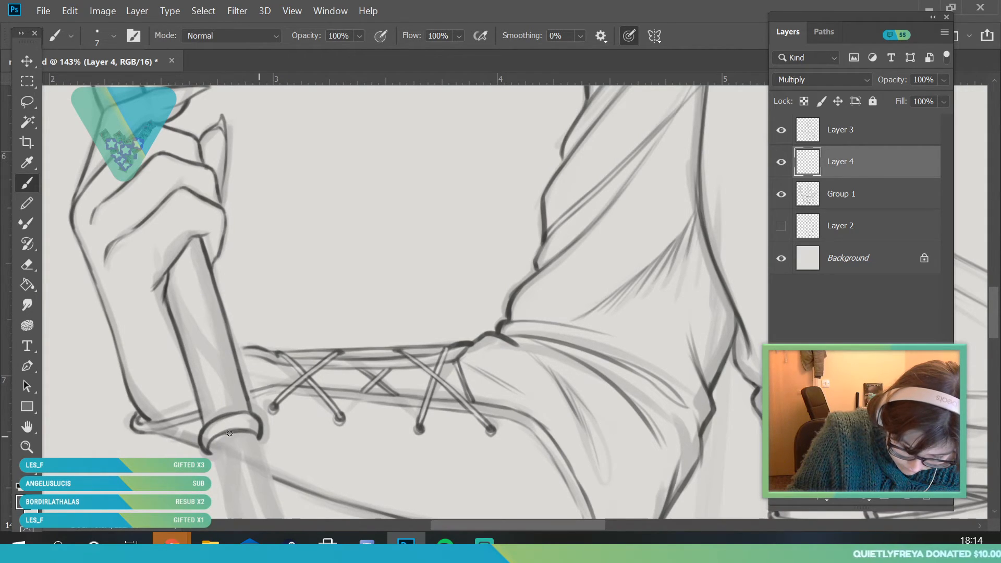
Ink the first twisted wood strands of the staff rising from the collar ring above the hand
{"action": "left_click", "coordinate": [32, 452]}
{"action": "left_click_drag", "start_coordinate": [206, 417], "coordinate": [179, 433]}
{"action": "left_click_drag", "start_coordinate": [270, 406], "coordinate": [241, 407]}
{"action": "left_click_drag", "start_coordinate": [218, 289], "coordinate": [239, 312]}
{"action": "mouse_move", "coordinate": [239, 348]}
{"action": "left_mouse_down"}
{"action": "mouse_move", "coordinate": [228, 210]}
{"action": "mouse_move", "coordinate": [241, 353]}
{"action": "left_mouse_up"}
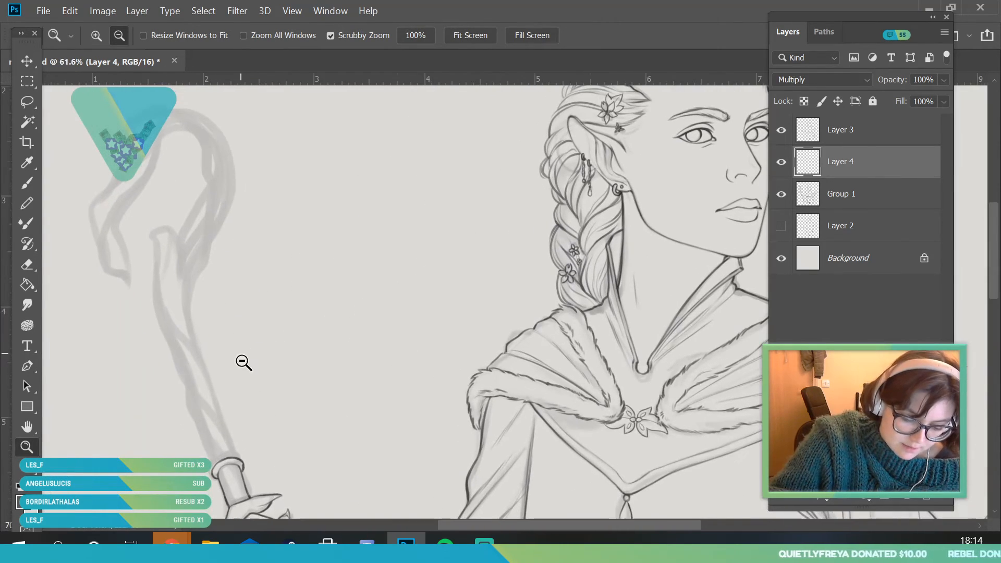
{"action": "left_click_drag", "start_coordinate": [211, 437], "coordinate": [221, 446]}
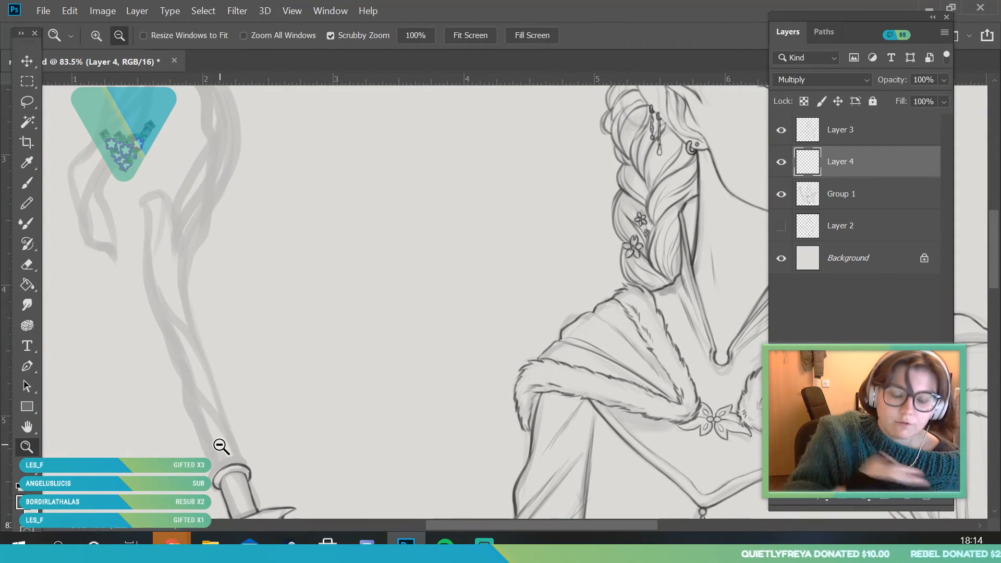
{"action": "left_click_drag", "start_coordinate": [249, 241], "coordinate": [235, 282]}
{"action": "left_click_drag", "start_coordinate": [243, 215], "coordinate": [304, 225]}
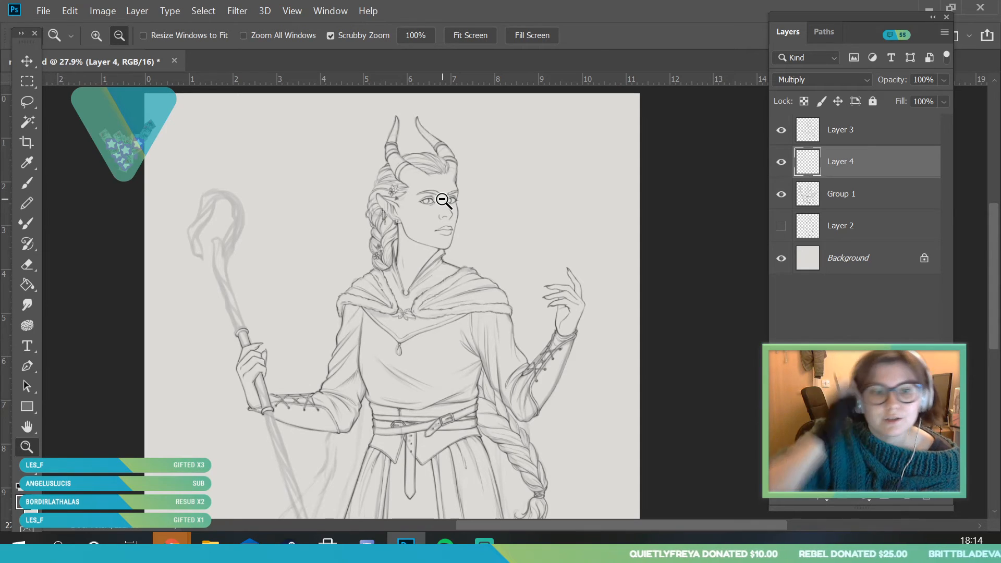
{"action": "left_click_drag", "start_coordinate": [240, 313], "coordinate": [260, 406]}
{"action": "key", "text": "b"}
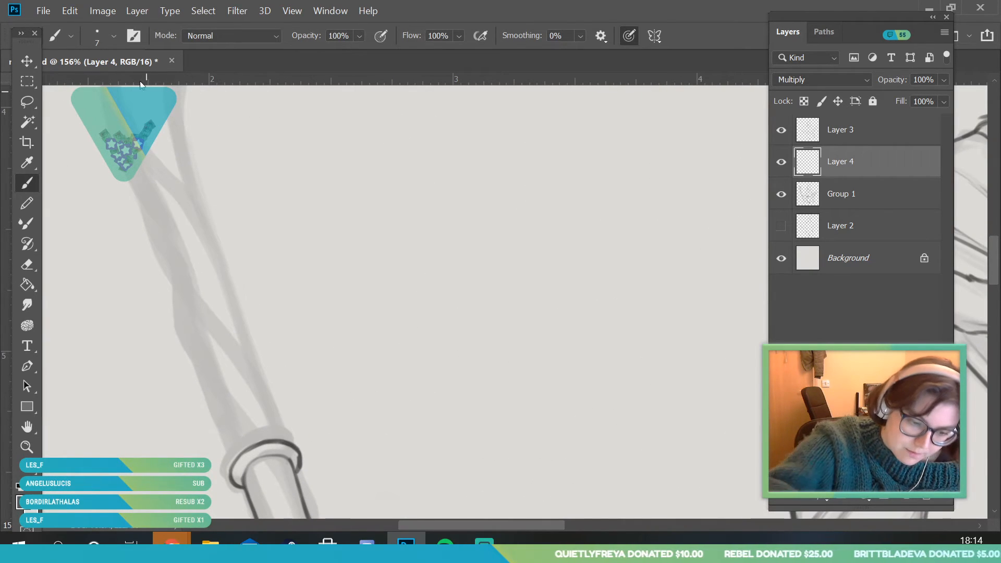
{"action": "mouse_move", "coordinate": [234, 461]}
{"action": "left_mouse_down"}
{"action": "mouse_move", "coordinate": [222, 419]}
{"action": "mouse_move", "coordinate": [243, 445]}
{"action": "mouse_move", "coordinate": [192, 357]}
{"action": "mouse_move", "coordinate": [263, 443]}
{"action": "left_mouse_up"}
{"action": "mouse_move", "coordinate": [239, 404]}
{"action": "left_mouse_down"}
{"action": "mouse_move", "coordinate": [175, 334]}
{"action": "mouse_move", "coordinate": [173, 282]}
{"action": "left_mouse_up"}
Continue inking the intertwined strands up the staff's shaft towards the fork below the crook
{"action": "key", "text": "alt+space"}
{"action": "left_click_drag", "start_coordinate": [196, 336], "coordinate": [178, 440]}
{"action": "left_click_drag", "start_coordinate": [156, 209], "coordinate": [169, 212]}
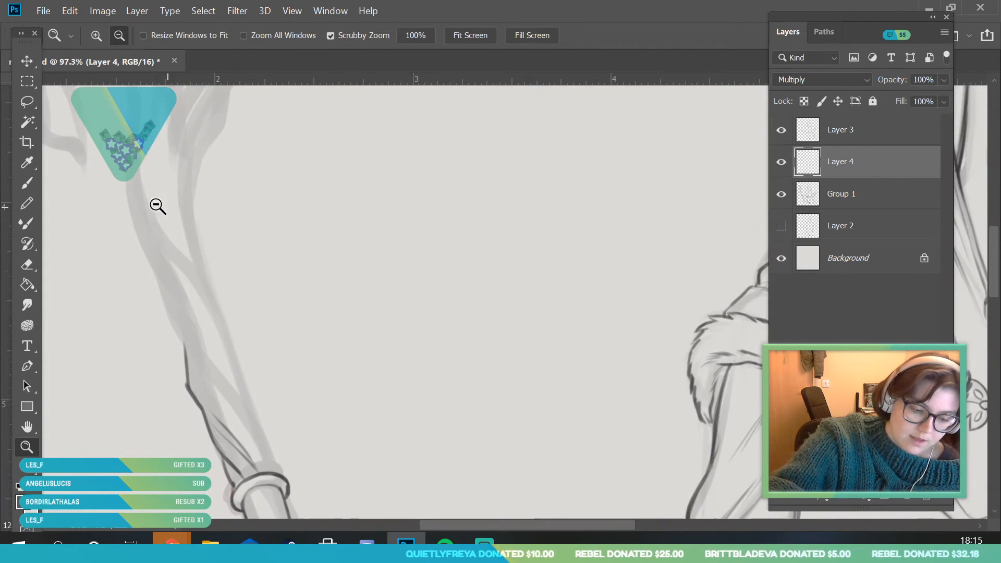
{"action": "mouse_move", "coordinate": [184, 354]}
{"action": "left_mouse_down"}
{"action": "mouse_move", "coordinate": [127, 184]}
{"action": "mouse_move", "coordinate": [201, 303]}
{"action": "left_mouse_up"}
{"action": "left_click_drag", "start_coordinate": [159, 252], "coordinate": [237, 346]}
{"action": "left_click_drag", "start_coordinate": [172, 317], "coordinate": [226, 385]}
{"action": "mouse_move", "coordinate": [190, 344]}
{"action": "left_mouse_down"}
{"action": "mouse_move", "coordinate": [260, 425]}
{"action": "mouse_move", "coordinate": [277, 468]}
{"action": "left_mouse_up"}
{"action": "left_click_drag", "start_coordinate": [232, 401], "coordinate": [265, 432]}
{"action": "left_click_drag", "start_coordinate": [218, 341], "coordinate": [248, 392]}
{"action": "left_click_drag", "start_coordinate": [199, 293], "coordinate": [234, 354]}
Ink the cut-off stub inside the staff's crook, with its pointed end and the grain lines running down it
{"action": "left_click_drag", "start_coordinate": [167, 344], "coordinate": [52, 360]}
{"action": "left_click_drag", "start_coordinate": [143, 251], "coordinate": [242, 365]}
{"action": "mouse_move", "coordinate": [250, 487]}
{"action": "left_mouse_down"}
{"action": "mouse_move", "coordinate": [176, 368]}
{"action": "mouse_move", "coordinate": [181, 312]}
{"action": "left_mouse_up"}
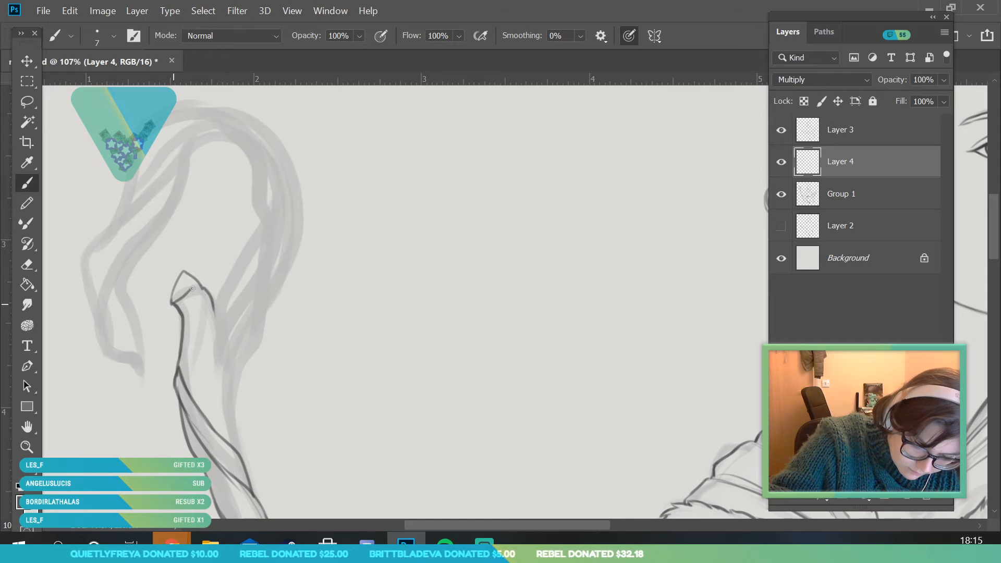
{"action": "mouse_move", "coordinate": [173, 301]}
{"action": "left_mouse_down"}
{"action": "mouse_move", "coordinate": [183, 300]}
{"action": "mouse_move", "coordinate": [232, 443]}
{"action": "left_mouse_up"}
{"action": "left_click_drag", "start_coordinate": [214, 307], "coordinate": [212, 338]}
{"action": "left_click_drag", "start_coordinate": [192, 297], "coordinate": [189, 284]}
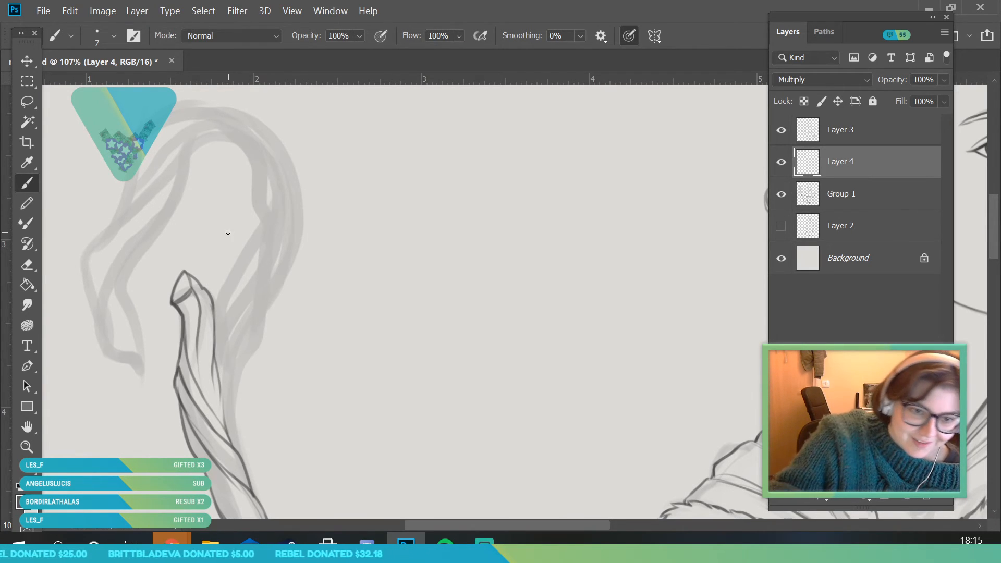
Ink the twisted strands up the right side of the staff's crook, from the fork to the start of the arch
{"action": "left_click_drag", "start_coordinate": [97, 193], "coordinate": [128, 242]}
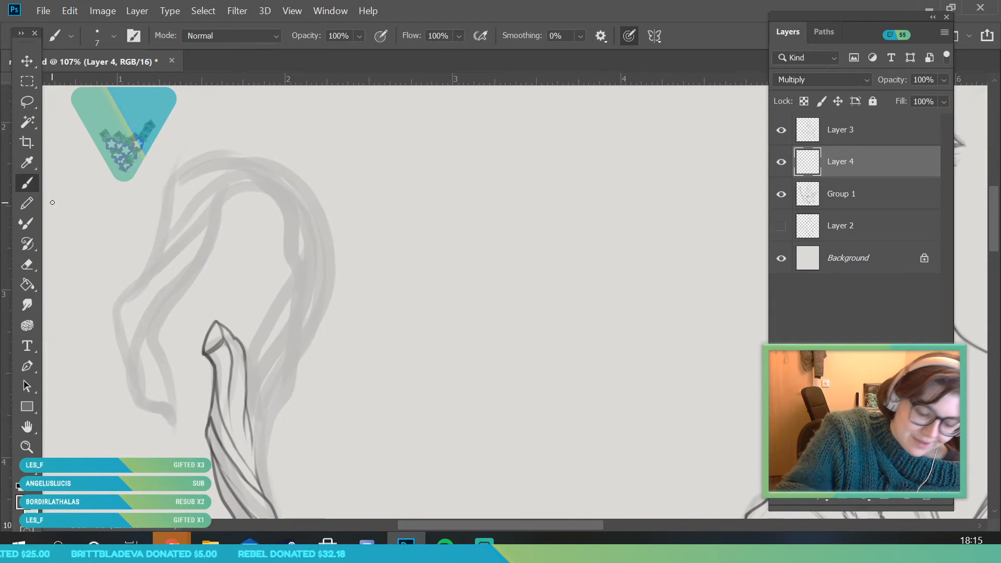
{"action": "left_click_drag", "start_coordinate": [265, 434], "coordinate": [286, 312]}
{"action": "left_click_drag", "start_coordinate": [266, 415], "coordinate": [279, 324]}
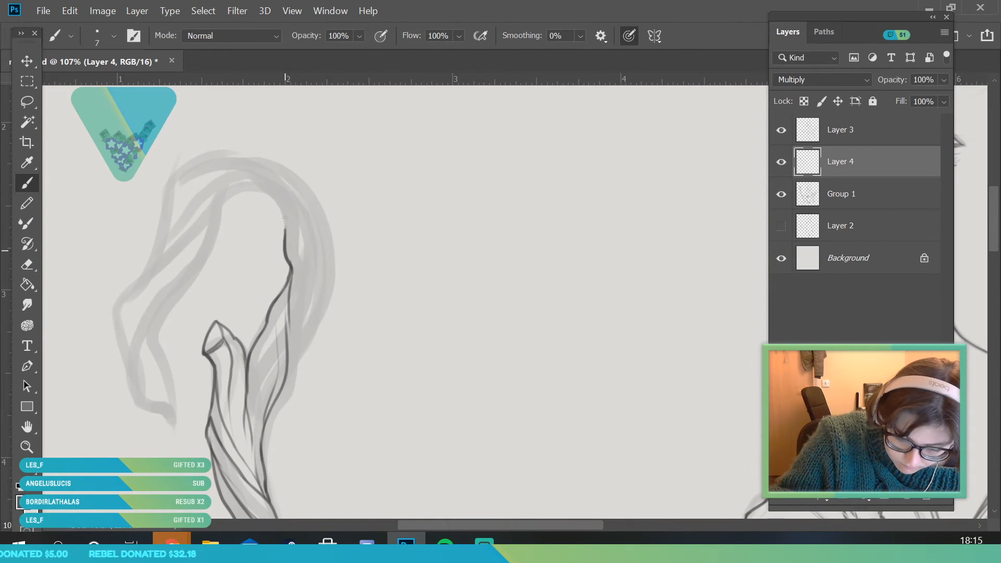
{"action": "left_click_drag", "start_coordinate": [298, 223], "coordinate": [302, 343]}
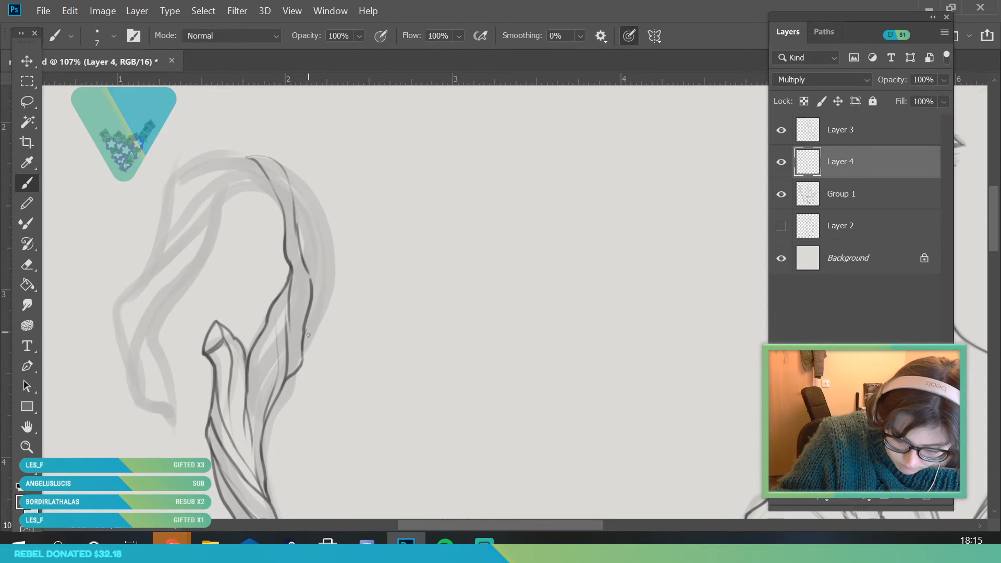
{"action": "mouse_move", "coordinate": [279, 165]}
{"action": "left_mouse_down"}
{"action": "mouse_move", "coordinate": [314, 218]}
{"action": "mouse_move", "coordinate": [329, 295]}
{"action": "left_mouse_up"}
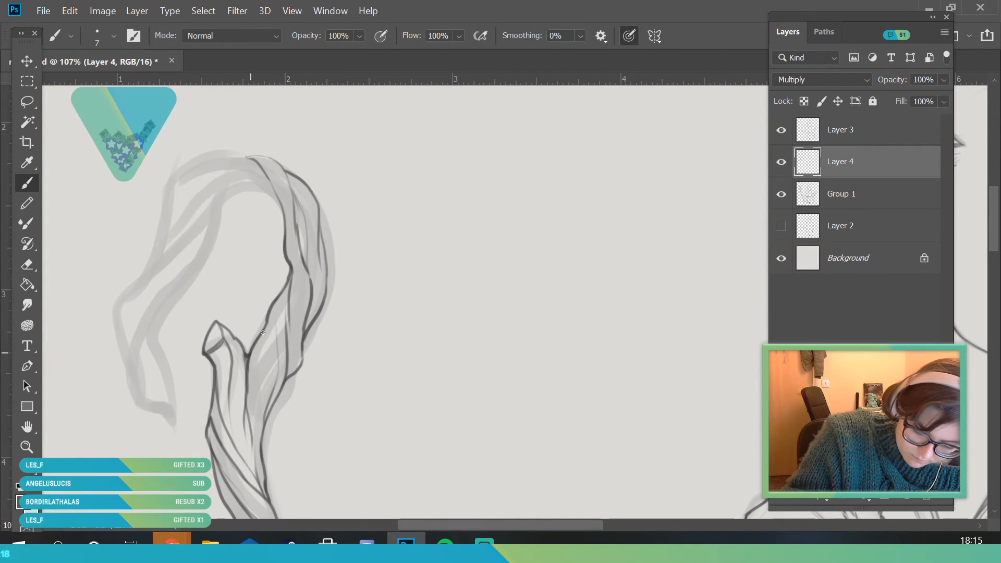
{"action": "left_click_drag", "start_coordinate": [267, 327], "coordinate": [248, 385]}
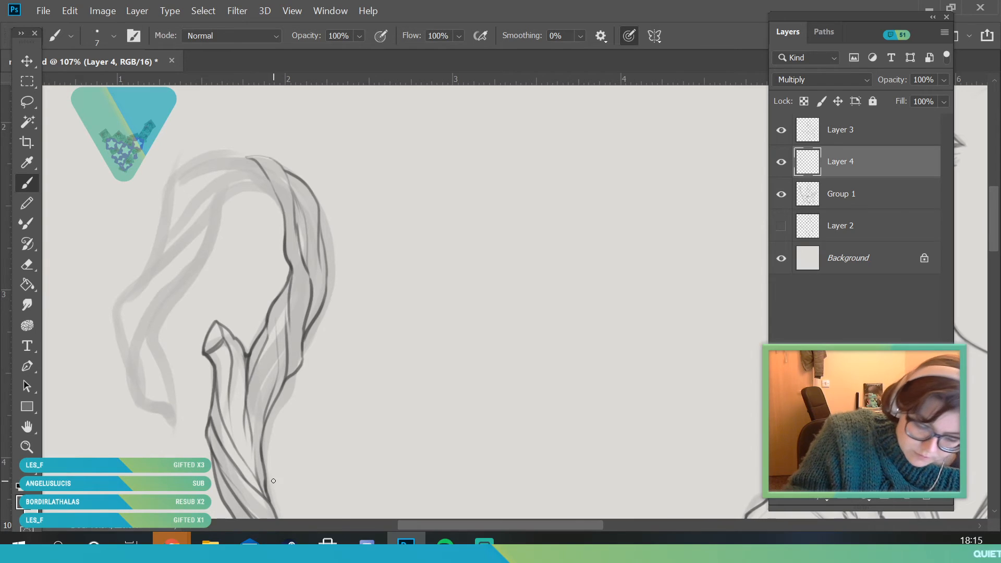
Ink the arched top of the crook and the strands starting down its left side
{"action": "mouse_move", "coordinate": [282, 213]}
{"action": "left_mouse_down"}
{"action": "mouse_move", "coordinate": [255, 186]}
{"action": "mouse_move", "coordinate": [129, 288]}
{"action": "mouse_move", "coordinate": [148, 251]}
{"action": "mouse_move", "coordinate": [208, 210]}
{"action": "mouse_move", "coordinate": [220, 183]}
{"action": "mouse_move", "coordinate": [267, 179]}
{"action": "left_mouse_up"}
{"action": "left_click_drag", "start_coordinate": [149, 255], "coordinate": [209, 197]}
{"action": "mouse_move", "coordinate": [158, 236]}
{"action": "left_mouse_down"}
{"action": "mouse_move", "coordinate": [164, 190]}
{"action": "mouse_move", "coordinate": [196, 160]}
{"action": "mouse_move", "coordinate": [241, 152]}
{"action": "left_mouse_up"}
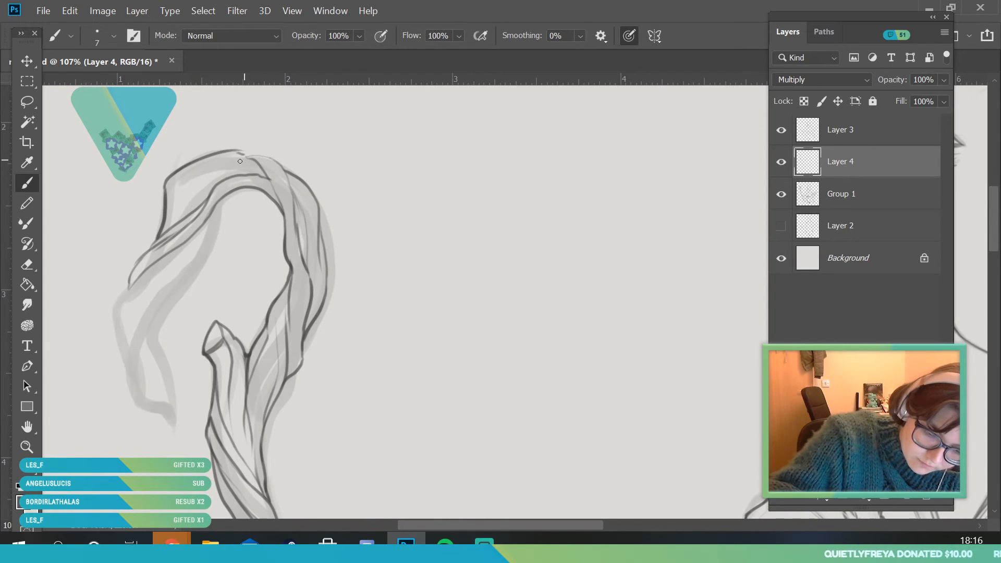
{"action": "left_click_drag", "start_coordinate": [241, 153], "coordinate": [294, 171]}
{"action": "left_click_drag", "start_coordinate": [289, 167], "coordinate": [306, 182]}
{"action": "mouse_move", "coordinate": [166, 188]}
{"action": "left_mouse_down"}
{"action": "mouse_move", "coordinate": [188, 176]}
{"action": "mouse_move", "coordinate": [265, 175]}
{"action": "mouse_move", "coordinate": [230, 155]}
{"action": "left_mouse_up"}
Ink the outer edge and inner strands of the crook's drooping left arm
{"action": "mouse_move", "coordinate": [166, 219]}
{"action": "left_mouse_down"}
{"action": "mouse_move", "coordinate": [200, 186]}
{"action": "mouse_move", "coordinate": [203, 255]}
{"action": "mouse_move", "coordinate": [163, 300]}
{"action": "mouse_move", "coordinate": [127, 386]}
{"action": "left_mouse_up"}
{"action": "mouse_move", "coordinate": [121, 383]}
{"action": "left_mouse_down"}
{"action": "mouse_move", "coordinate": [126, 320]}
{"action": "mouse_move", "coordinate": [156, 289]}
{"action": "left_mouse_up"}
{"action": "mouse_move", "coordinate": [120, 353]}
{"action": "left_mouse_down"}
{"action": "mouse_move", "coordinate": [181, 260]}
{"action": "mouse_move", "coordinate": [116, 314]}
{"action": "mouse_move", "coordinate": [152, 344]}
{"action": "left_mouse_up"}
Ink the narrow blunt tip of the crook's drooping left arm, closing its outer and inner edges
{"action": "key", "text": "z"}
{"action": "mouse_move", "coordinate": [163, 279]}
{"action": "left_mouse_down"}
{"action": "mouse_move", "coordinate": [139, 405]}
{"action": "mouse_move", "coordinate": [227, 390]}
{"action": "left_mouse_up"}
{"action": "left_click_drag", "start_coordinate": [199, 272], "coordinate": [233, 437]}
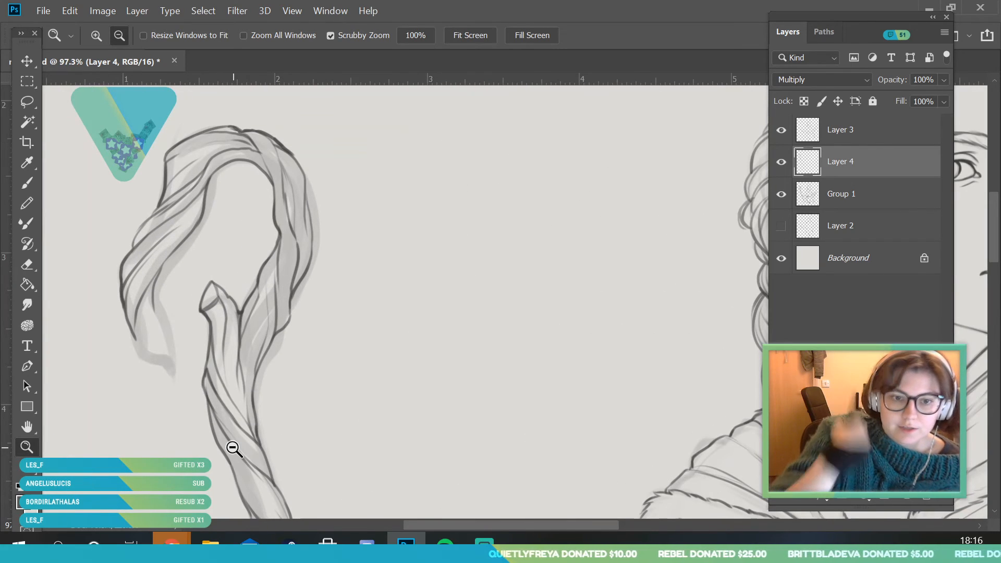
{"action": "left_click_drag", "start_coordinate": [172, 295], "coordinate": [179, 312]}
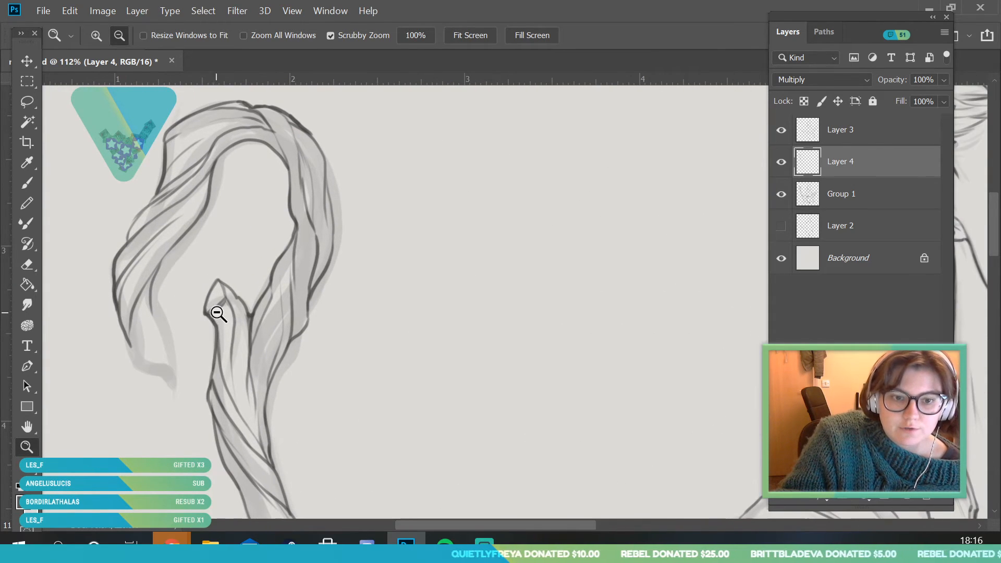
{"action": "left_click_drag", "start_coordinate": [276, 152], "coordinate": [228, 225]}
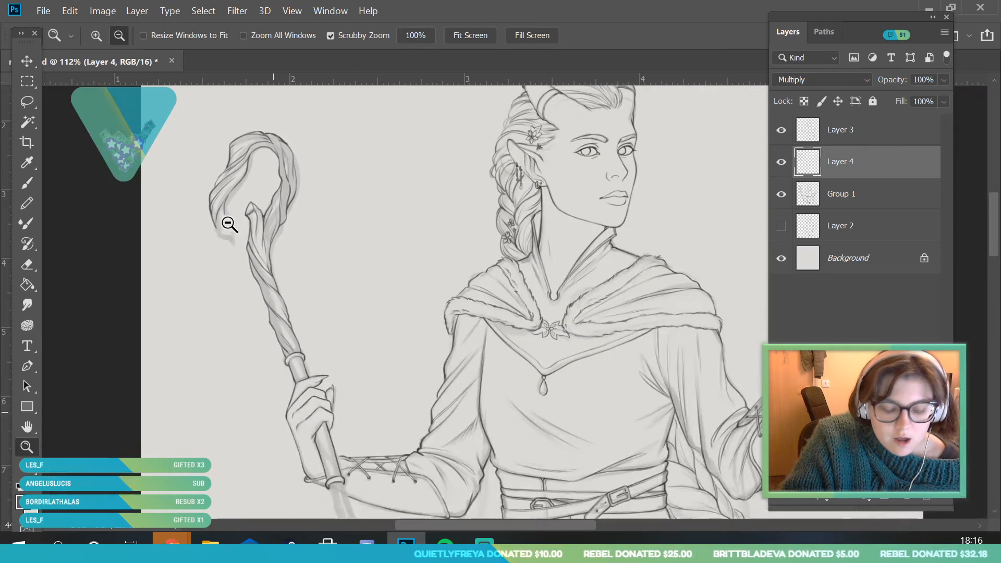
{"action": "mouse_move", "coordinate": [310, 187]}
{"action": "left_mouse_down"}
{"action": "mouse_move", "coordinate": [323, 239]}
{"action": "mouse_move", "coordinate": [318, 325]}
{"action": "mouse_move", "coordinate": [307, 268]}
{"action": "left_mouse_up"}
{"action": "left_click_drag", "start_coordinate": [281, 165], "coordinate": [286, 239]}
{"action": "left_click", "coordinate": [33, 187]}
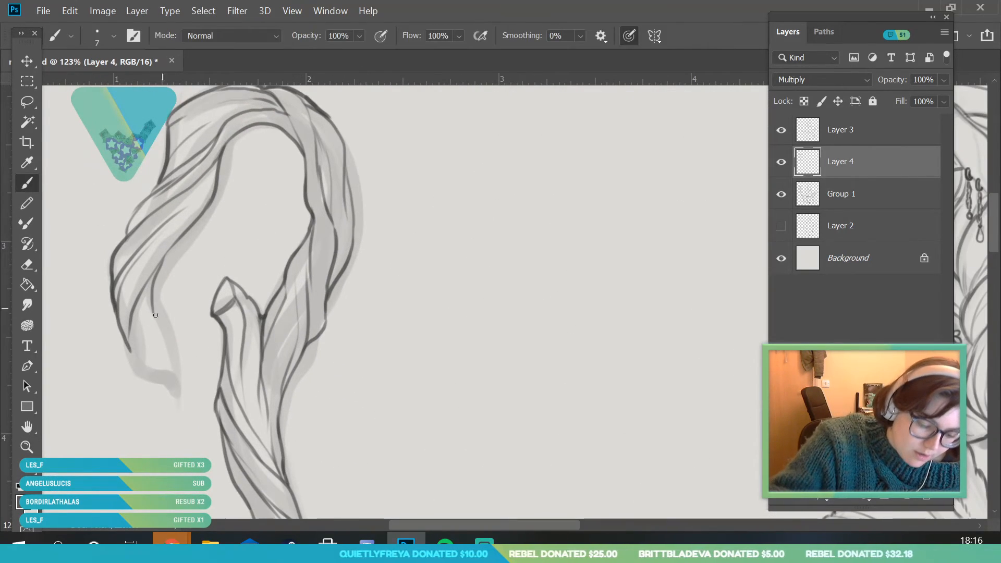
{"action": "left_click_drag", "start_coordinate": [141, 369], "coordinate": [179, 395]}
{"action": "left_click_drag", "start_coordinate": [153, 306], "coordinate": [160, 367]}
{"action": "mouse_move", "coordinate": [155, 300]}
{"action": "left_mouse_down"}
{"action": "mouse_move", "coordinate": [159, 339]}
{"action": "mouse_move", "coordinate": [177, 352]}
{"action": "mouse_move", "coordinate": [184, 396]}
{"action": "left_mouse_up"}
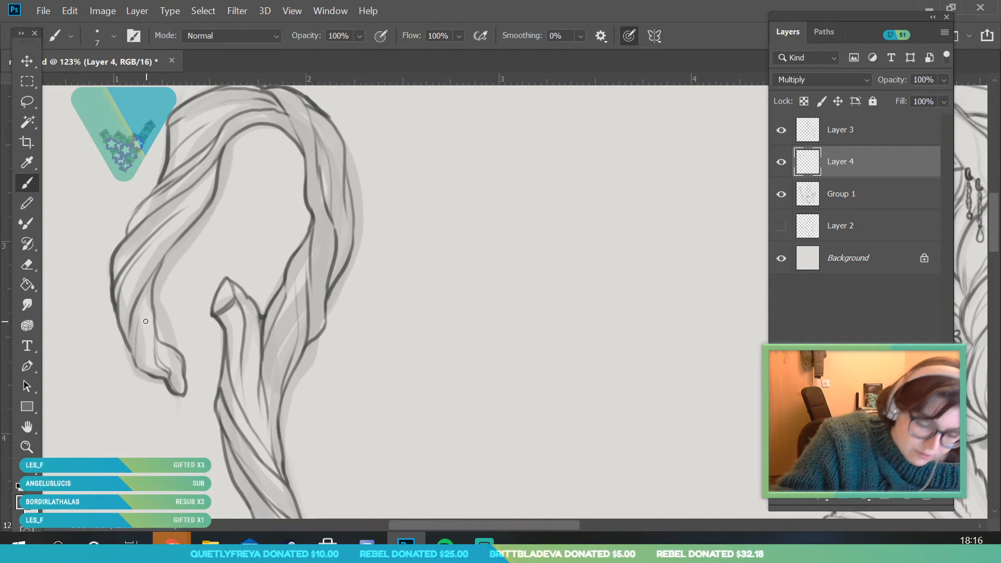
Check the inked staff against the whole figure with the Group 1 sketch hidden, and show the sketch again
{"action": "left_click", "coordinate": [26, 447]}
{"action": "left_click_drag", "start_coordinate": [218, 210], "coordinate": [178, 349]}
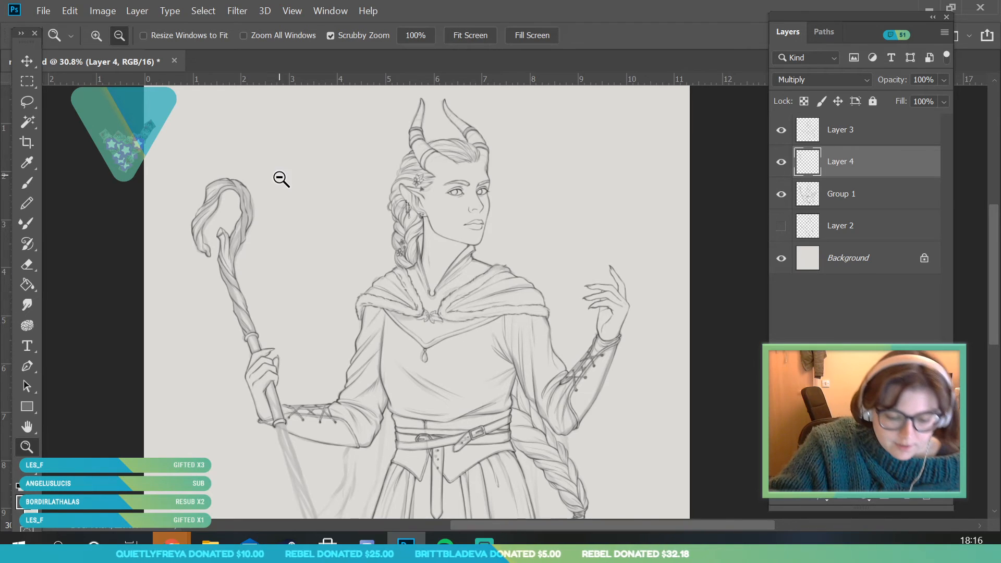
{"action": "left_click_drag", "start_coordinate": [279, 174], "coordinate": [328, 245]}
{"action": "left_click", "coordinate": [778, 203]}
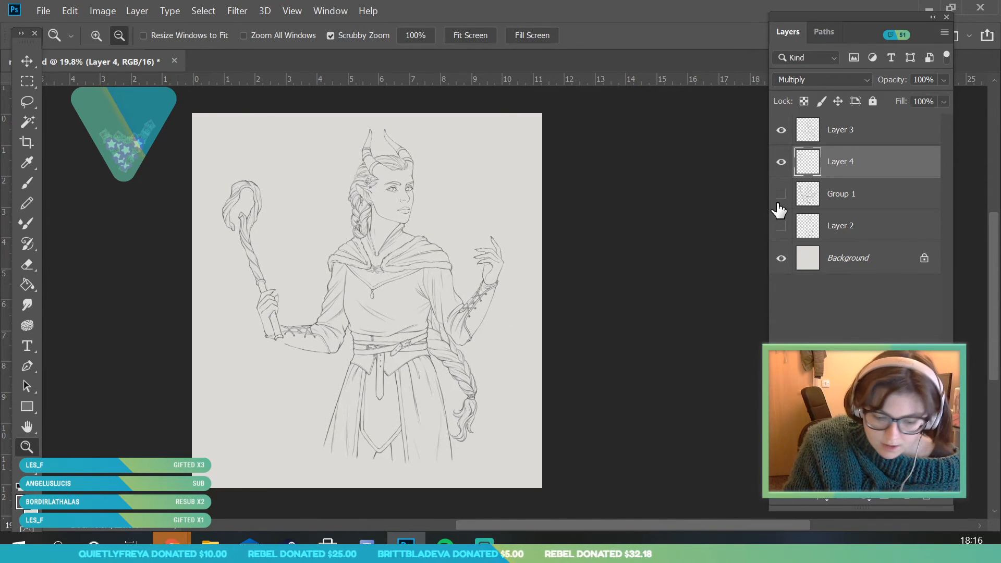
{"action": "left_click", "coordinate": [778, 204]}
Ink the first twisted strands of the lower staff, directly below the collar under the hand
{"action": "left_click_drag", "start_coordinate": [327, 464], "coordinate": [317, 484]}
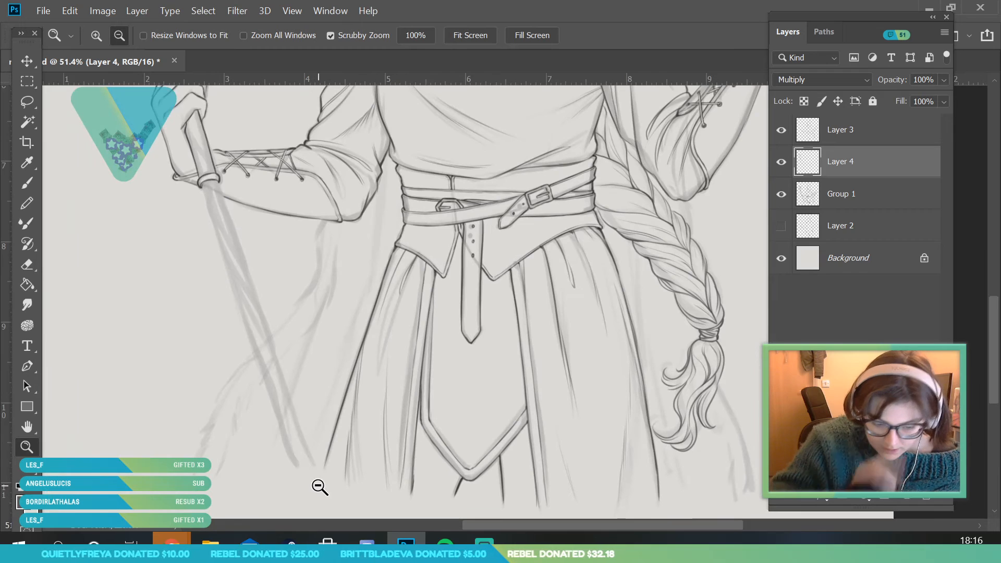
{"action": "left_click_drag", "start_coordinate": [225, 207], "coordinate": [324, 330]}
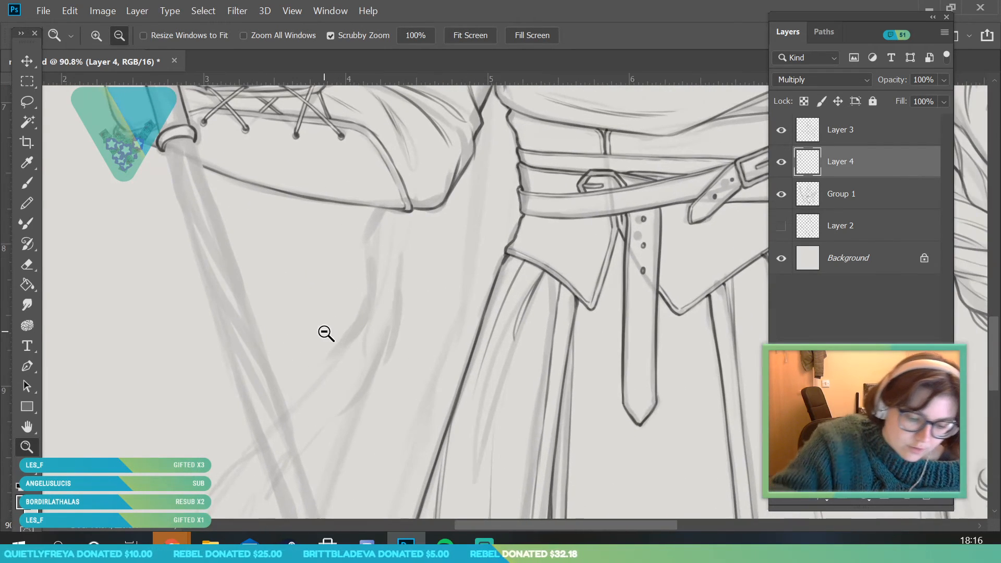
{"action": "key", "text": "b"}
{"action": "mouse_move", "coordinate": [172, 166]}
{"action": "left_mouse_down"}
{"action": "mouse_move", "coordinate": [191, 231]}
{"action": "mouse_move", "coordinate": [245, 314]}
{"action": "left_mouse_up"}
{"action": "mouse_move", "coordinate": [188, 219]}
{"action": "left_mouse_down"}
{"action": "mouse_move", "coordinate": [232, 309]}
{"action": "mouse_move", "coordinate": [261, 337]}
{"action": "mouse_move", "coordinate": [182, 196]}
{"action": "left_mouse_up"}
{"action": "mouse_move", "coordinate": [235, 265]}
{"action": "left_mouse_down"}
{"action": "mouse_move", "coordinate": [175, 141]}
{"action": "mouse_move", "coordinate": [174, 159]}
{"action": "mouse_move", "coordinate": [175, 139]}
{"action": "mouse_move", "coordinate": [234, 261]}
{"action": "left_mouse_up"}
{"action": "mouse_move", "coordinate": [230, 244]}
{"action": "left_mouse_down"}
{"action": "mouse_move", "coordinate": [204, 204]}
{"action": "mouse_move", "coordinate": [192, 142]}
{"action": "mouse_move", "coordinate": [197, 192]}
{"action": "left_mouse_up"}
Continue the twisting strands and right edge of the lower staff down to about the middle of the shaft
{"action": "left_click", "coordinate": [33, 446]}
{"action": "left_click_drag", "start_coordinate": [135, 293], "coordinate": [61, 442]}
{"action": "left_click_drag", "start_coordinate": [144, 375], "coordinate": [177, 443]}
{"action": "left_click_drag", "start_coordinate": [160, 332], "coordinate": [186, 418]}
{"action": "left_click_drag", "start_coordinate": [189, 358], "coordinate": [204, 391]}
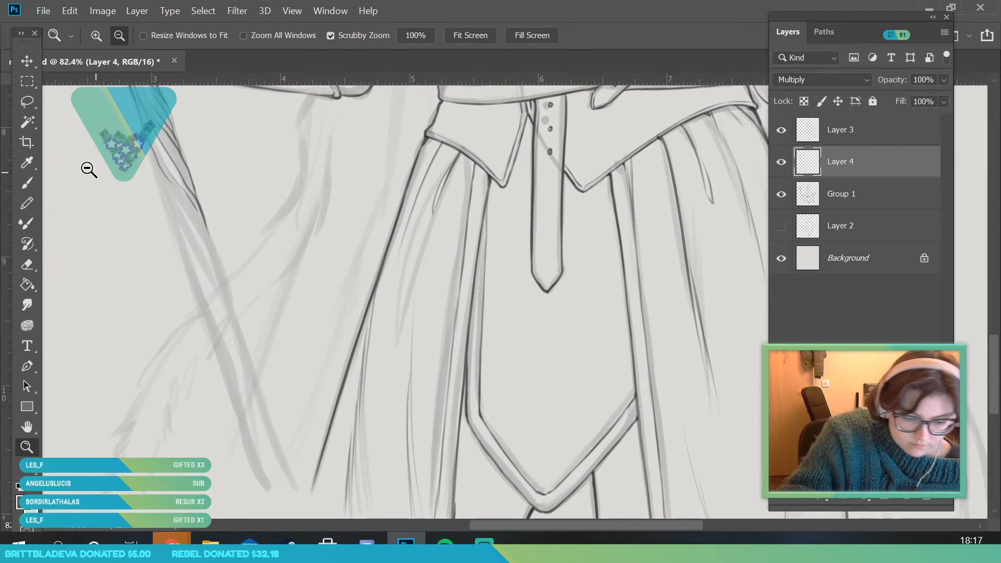
{"action": "left_click", "coordinate": [27, 182]}
{"action": "mouse_move", "coordinate": [152, 148]}
{"action": "left_mouse_down"}
{"action": "mouse_move", "coordinate": [159, 183]}
{"action": "mouse_move", "coordinate": [156, 154]}
{"action": "left_mouse_up"}
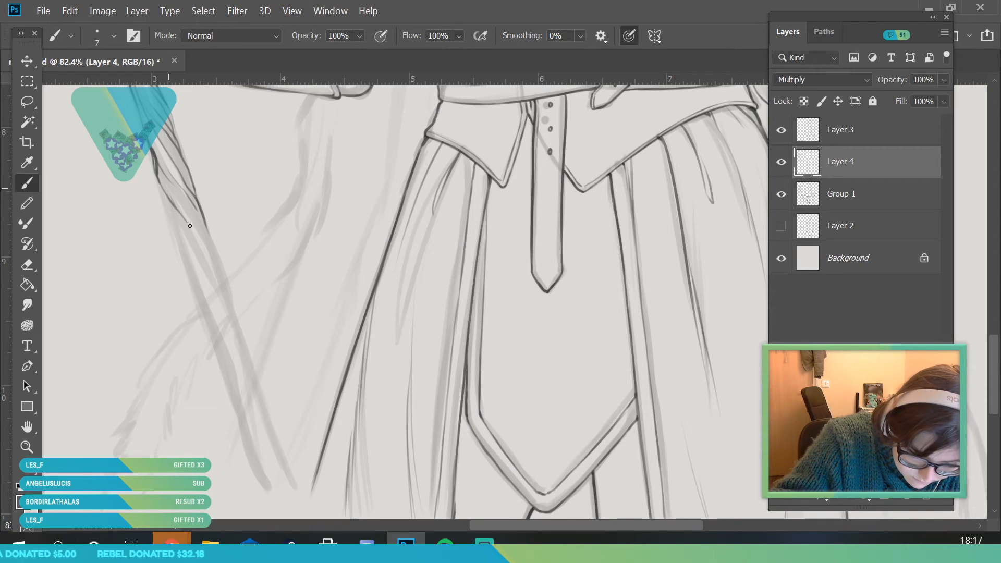
{"action": "mouse_move", "coordinate": [226, 295]}
{"action": "left_mouse_down"}
{"action": "mouse_move", "coordinate": [211, 244]}
{"action": "mouse_move", "coordinate": [184, 202]}
{"action": "mouse_move", "coordinate": [212, 240]}
{"action": "mouse_move", "coordinate": [171, 182]}
{"action": "left_mouse_up"}
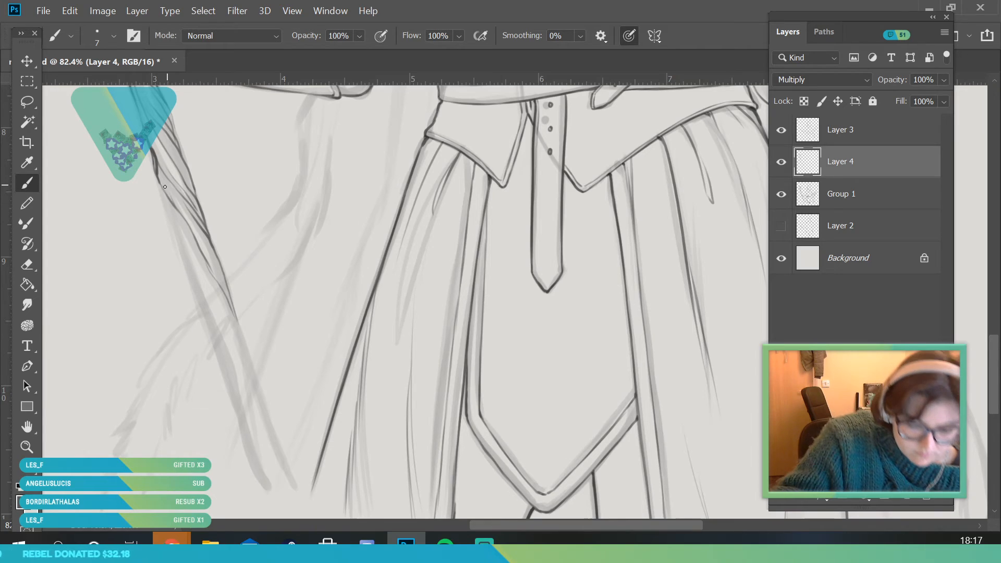
Ink both outer edges of the lower staff down to its faded end and add the inner grain lines
{"action": "left_click_drag", "start_coordinate": [181, 237], "coordinate": [263, 474]}
{"action": "left_click_drag", "start_coordinate": [228, 289], "coordinate": [287, 468]}
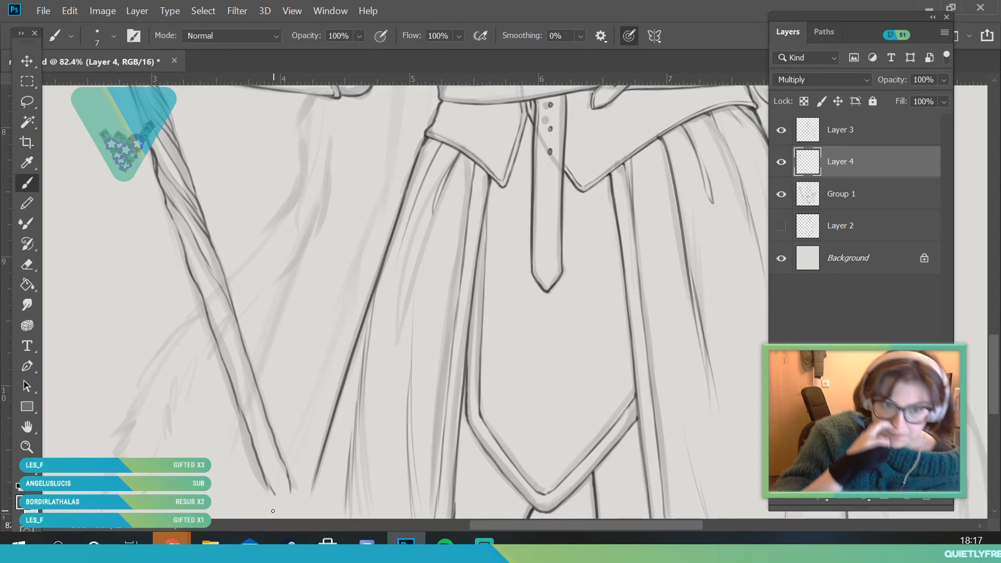
{"action": "mouse_move", "coordinate": [200, 287]}
{"action": "left_mouse_down"}
{"action": "mouse_move", "coordinate": [254, 384]}
{"action": "mouse_move", "coordinate": [175, 218]}
{"action": "mouse_move", "coordinate": [240, 347]}
{"action": "mouse_move", "coordinate": [240, 386]}
{"action": "mouse_move", "coordinate": [289, 480]}
{"action": "mouse_move", "coordinate": [227, 338]}
{"action": "left_mouse_up"}
{"action": "left_click_drag", "start_coordinate": [245, 423], "coordinate": [276, 497]}
Review the full drawing by toggling the visibility of Group 1, Layer 4 and Layer 3 off and on
{"action": "key", "text": "z"}
{"action": "mouse_move", "coordinate": [240, 406]}
{"action": "left_mouse_down"}
{"action": "mouse_move", "coordinate": [206, 403]}
{"action": "mouse_move", "coordinate": [226, 217]}
{"action": "mouse_move", "coordinate": [254, 212]}
{"action": "left_mouse_up"}
{"action": "left_click", "coordinate": [781, 195]}
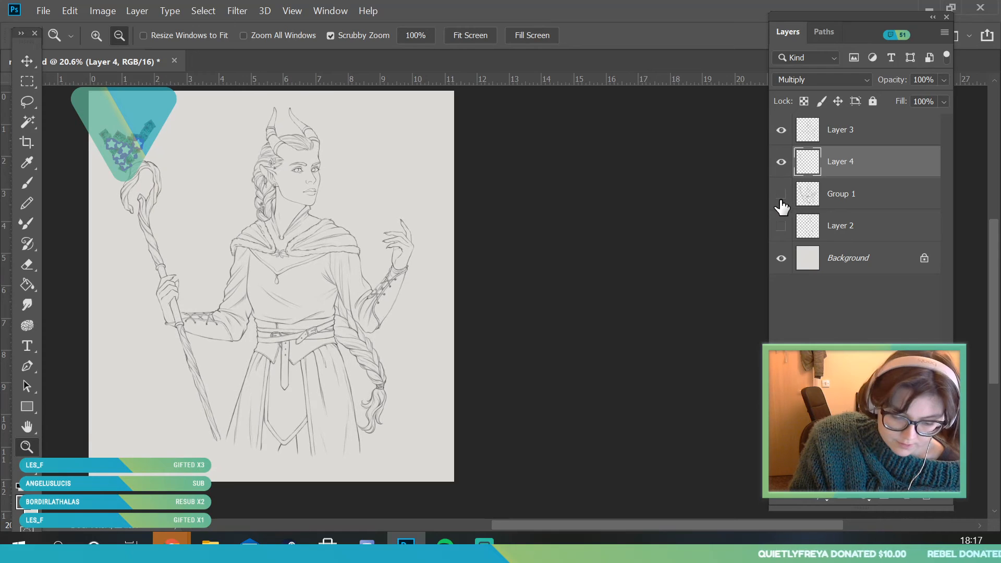
{"action": "left_click", "coordinate": [781, 197]}
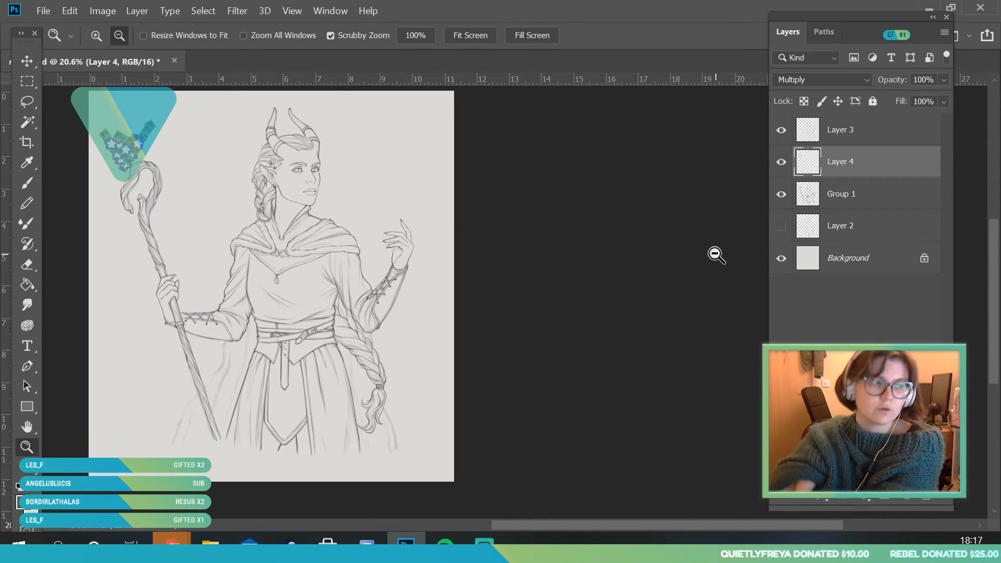
{"action": "left_click", "coordinate": [780, 163]}
{"action": "left_click", "coordinate": [780, 162]}
{"action": "left_click", "coordinate": [781, 130]}
{"action": "left_click", "coordinate": [781, 130]}
Add a new layer directly above Group 1 and set its blend mode to Multiply
{"action": "left_click", "coordinate": [907, 499]}
{"action": "left_click", "coordinate": [801, 82]}
{"action": "left_click", "coordinate": [790, 134]}
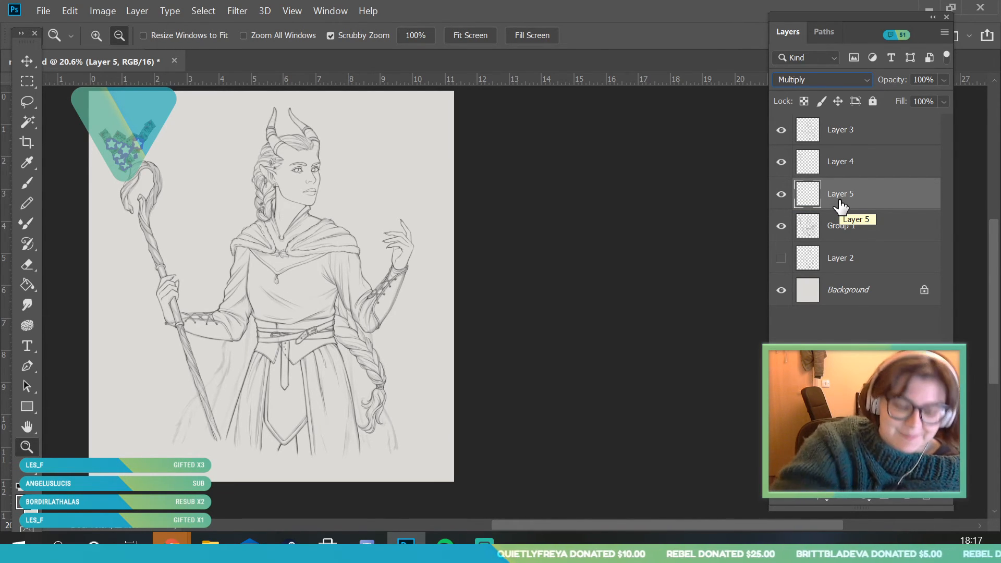
With a 6 px brush, ink the furry left edge of the cloak trim from under the left elbow down to the staff
{"action": "left_click_drag", "start_coordinate": [239, 431], "coordinate": [269, 490]}
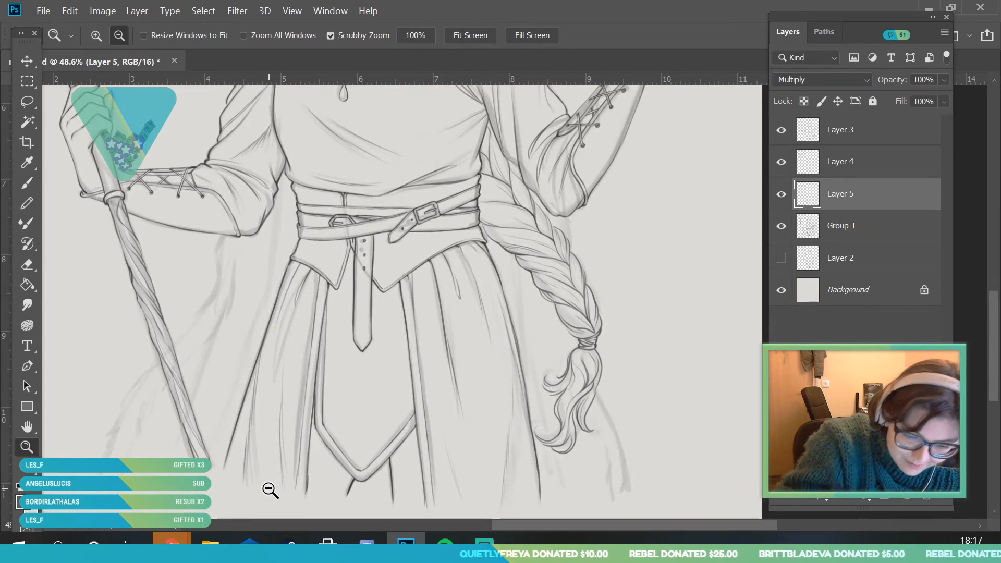
{"action": "scroll", "coordinate": [219, 308], "scroll_direction": "up", "scroll_amount": 2}
{"action": "scroll", "coordinate": [109, 440], "scroll_direction": "up", "scroll_amount": 1}
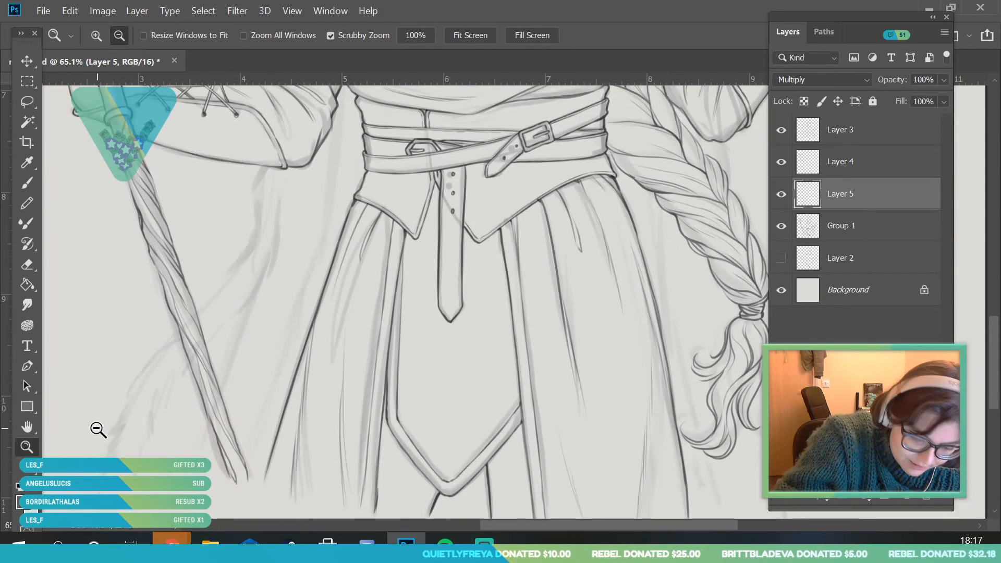
{"action": "scroll", "coordinate": [98, 430], "scroll_direction": "up", "scroll_amount": 1}
{"action": "key", "text": "b"}
{"action": "left_click", "coordinate": [113, 35]}
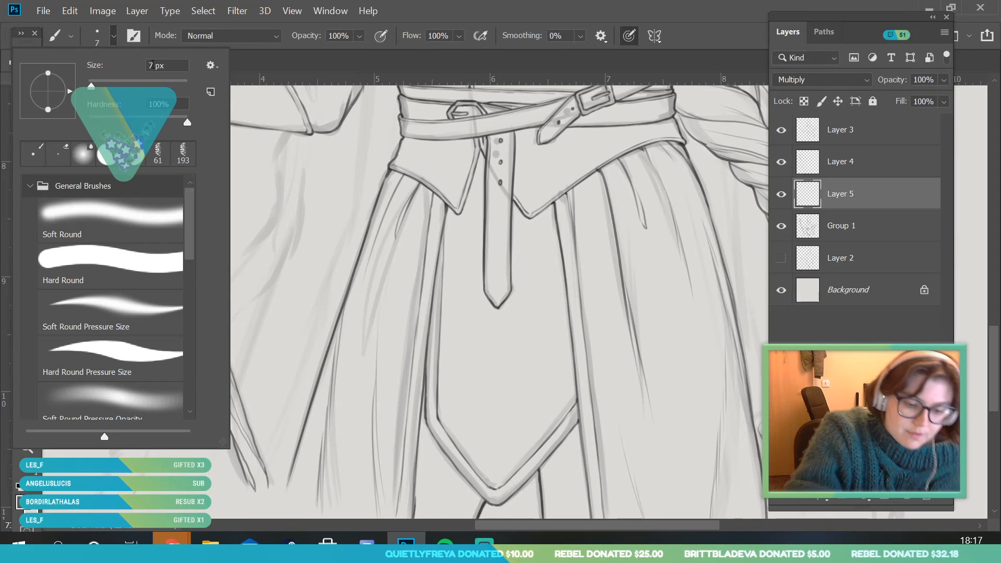
{"action": "left_click", "coordinate": [154, 65]}
{"action": "type", "text": "6"}
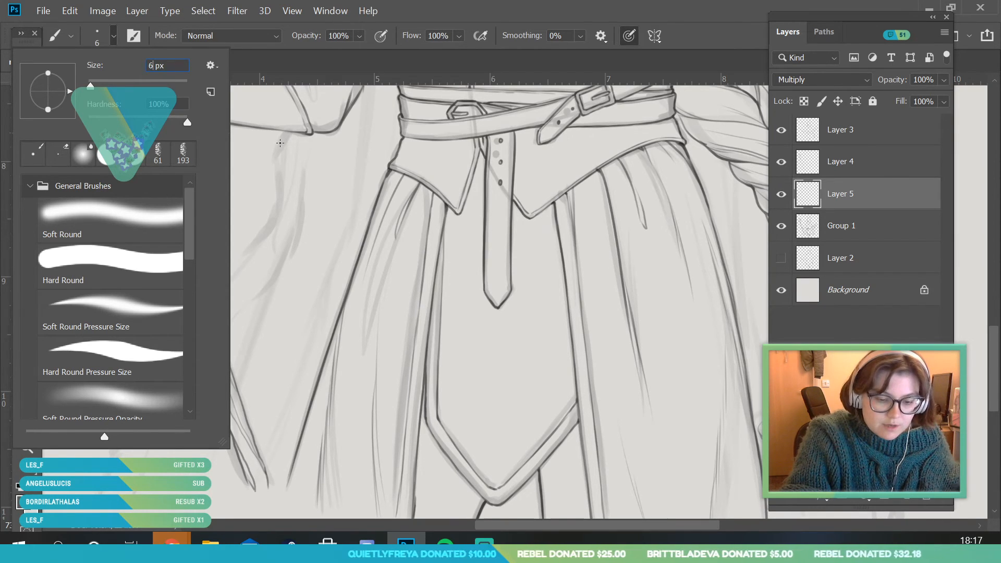
{"action": "key", "text": "Return"}
{"action": "left_click", "coordinate": [31, 446]}
{"action": "mouse_move", "coordinate": [285, 151]}
{"action": "left_mouse_down"}
{"action": "mouse_move", "coordinate": [241, 154]}
{"action": "mouse_move", "coordinate": [287, 132]}
{"action": "mouse_move", "coordinate": [272, 166]}
{"action": "left_mouse_up"}
{"action": "left_click", "coordinate": [30, 183]}
{"action": "left_click_drag", "start_coordinate": [275, 225], "coordinate": [265, 248]}
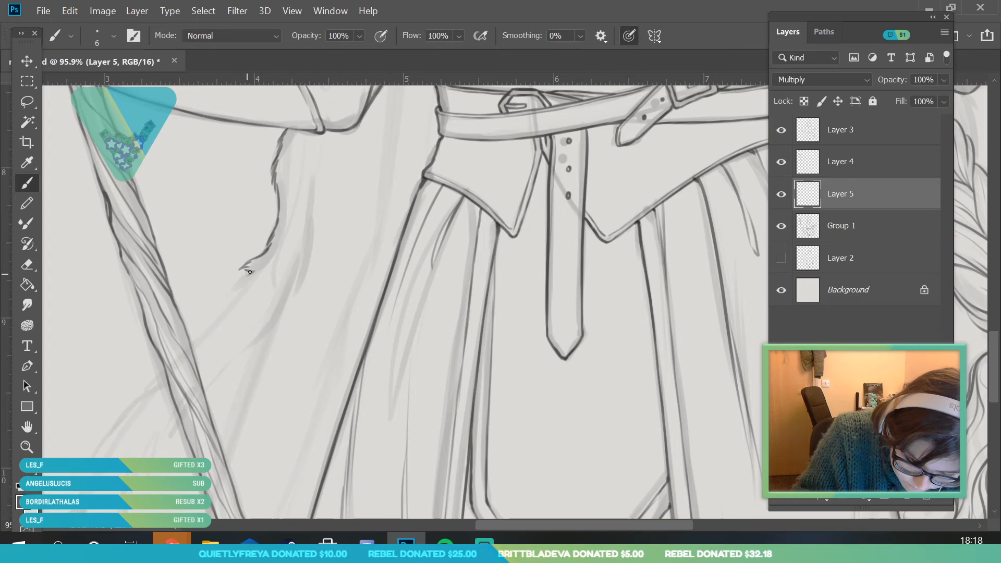
{"action": "left_click_drag", "start_coordinate": [189, 345], "coordinate": [216, 313]}
Ink the furry right edge of the same cloak trim with short jagged strokes, from the staff up to the sleeve
{"action": "mouse_move", "coordinate": [204, 386]}
{"action": "left_mouse_down"}
{"action": "mouse_move", "coordinate": [284, 301]}
{"action": "mouse_move", "coordinate": [290, 276]}
{"action": "left_mouse_up"}
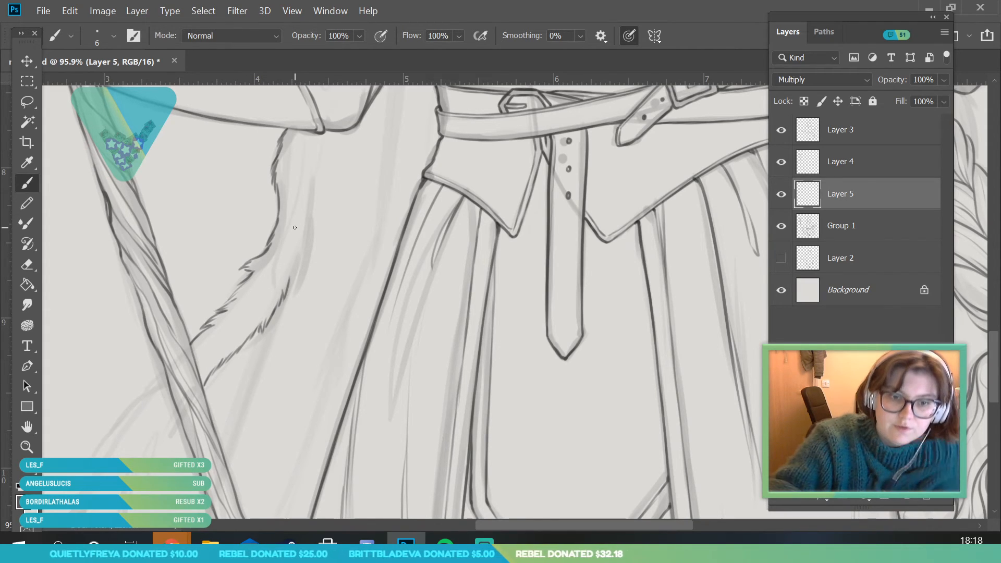
{"action": "left_click_drag", "start_coordinate": [290, 284], "coordinate": [292, 270]}
{"action": "left_click_drag", "start_coordinate": [308, 214], "coordinate": [310, 161]}
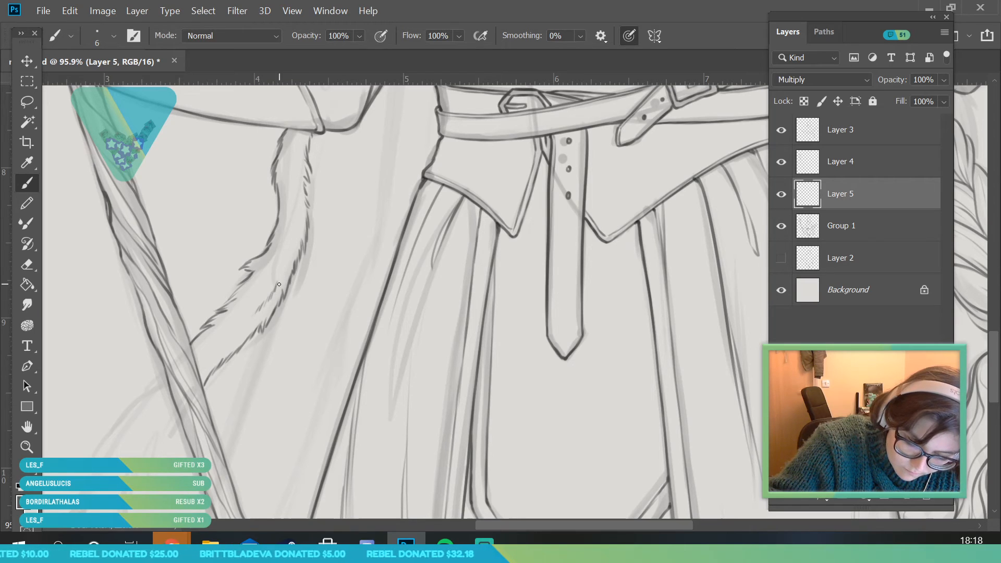
Ink both furry edges of the cloak trim where it continues on the left side of the staff down to its end
{"action": "left_click", "coordinate": [26, 446]}
{"action": "left_click_drag", "start_coordinate": [225, 289], "coordinate": [161, 294]}
{"action": "mouse_move", "coordinate": [209, 344]}
{"action": "left_mouse_down"}
{"action": "mouse_move", "coordinate": [207, 452]}
{"action": "mouse_move", "coordinate": [217, 454]}
{"action": "left_mouse_up"}
{"action": "key", "text": "b"}
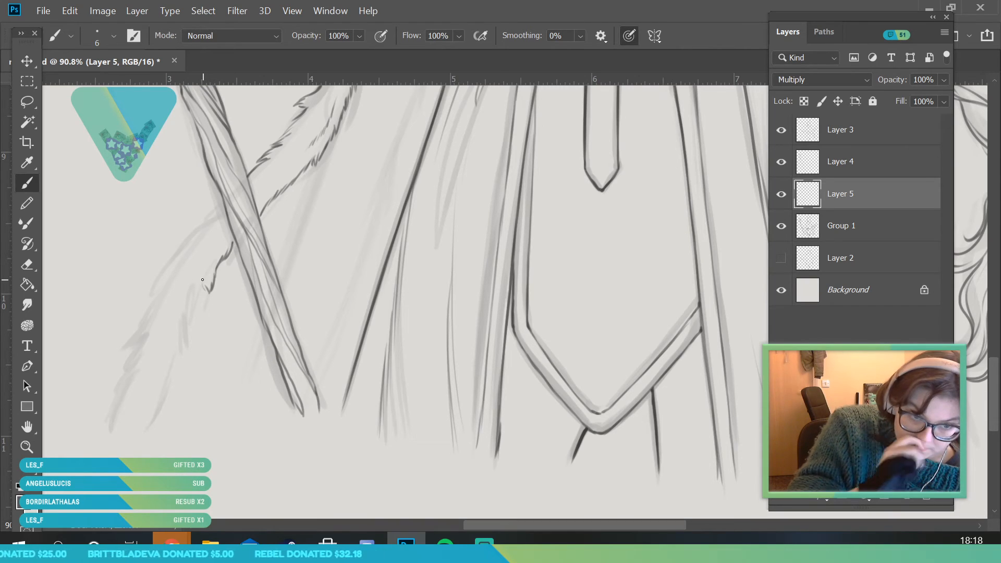
{"action": "left_click_drag", "start_coordinate": [190, 318], "coordinate": [184, 332]}
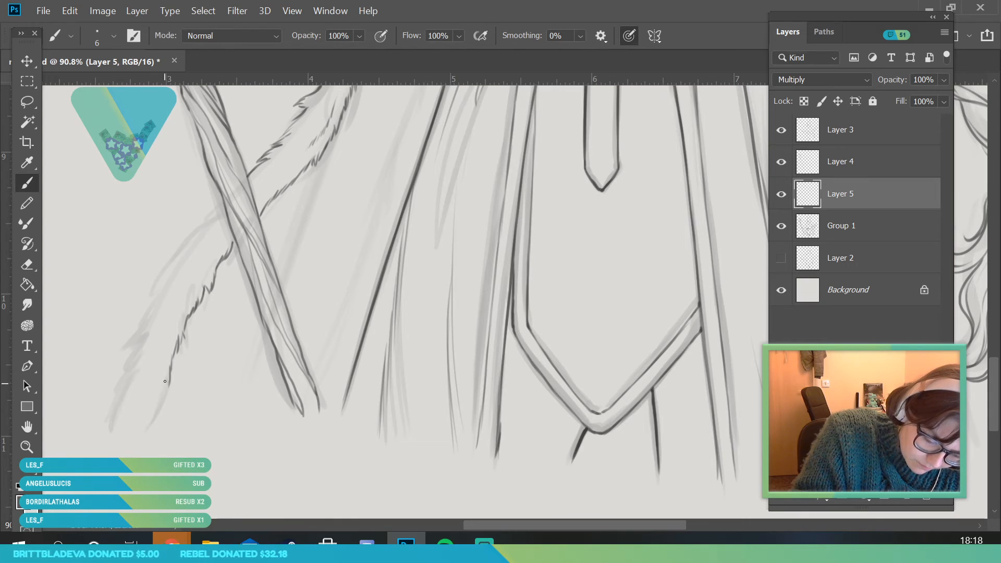
{"action": "left_click_drag", "start_coordinate": [114, 422], "coordinate": [138, 340]}
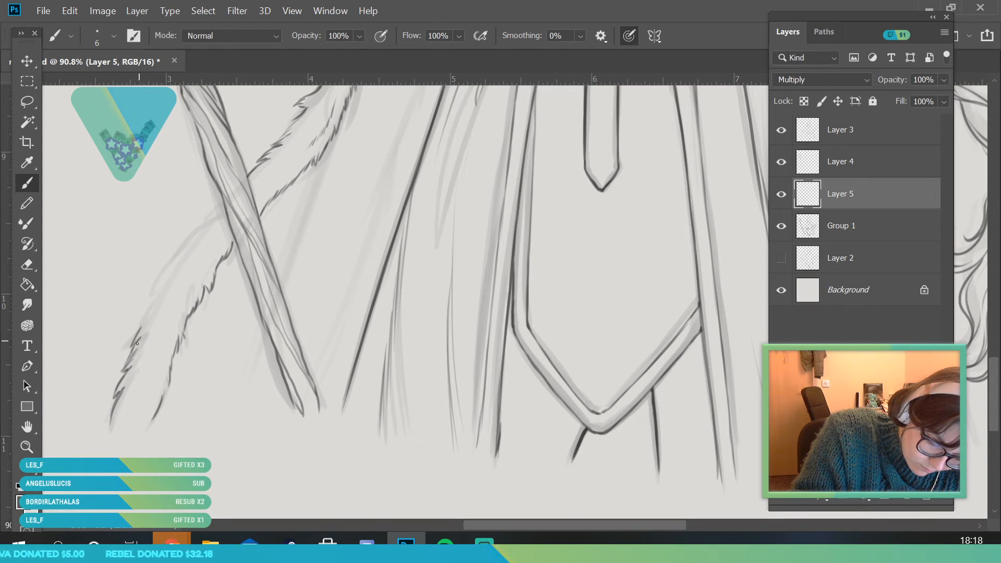
{"action": "left_click_drag", "start_coordinate": [170, 279], "coordinate": [222, 204]}
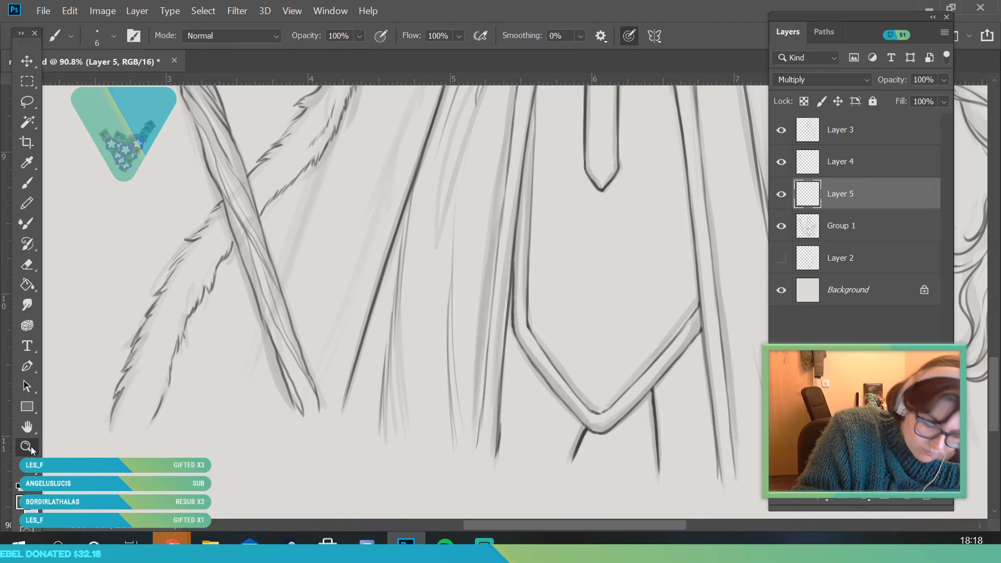
Ink the short stretch of furry cloak trim showing between the right elbow and the braid
{"action": "key", "text": "z"}
{"action": "left_click_drag", "start_coordinate": [222, 314], "coordinate": [139, 425]}
{"action": "mouse_move", "coordinate": [344, 291]}
{"action": "left_mouse_down"}
{"action": "mouse_move", "coordinate": [377, 377]}
{"action": "mouse_move", "coordinate": [417, 364]}
{"action": "left_mouse_up"}
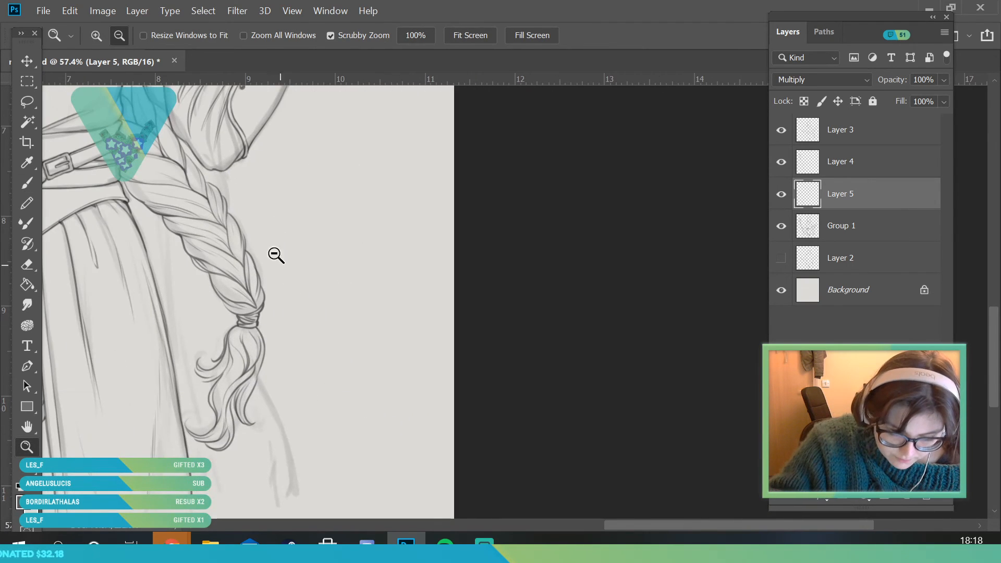
{"action": "left_click_drag", "start_coordinate": [254, 159], "coordinate": [302, 177]}
{"action": "left_click", "coordinate": [32, 180]}
{"action": "mouse_move", "coordinate": [209, 229]}
{"action": "left_mouse_down"}
{"action": "mouse_move", "coordinate": [215, 257]}
{"action": "mouse_move", "coordinate": [272, 263]}
{"action": "mouse_move", "coordinate": [288, 349]}
{"action": "left_mouse_up"}
Ink both furry edges of the cloak trim hanging below the braid's loose end on the right side
{"action": "left_click", "coordinate": [37, 445]}
{"action": "left_click_drag", "start_coordinate": [224, 324], "coordinate": [133, 420]}
{"action": "left_click_drag", "start_coordinate": [277, 448], "coordinate": [290, 511]}
{"action": "left_click", "coordinate": [27, 182]}
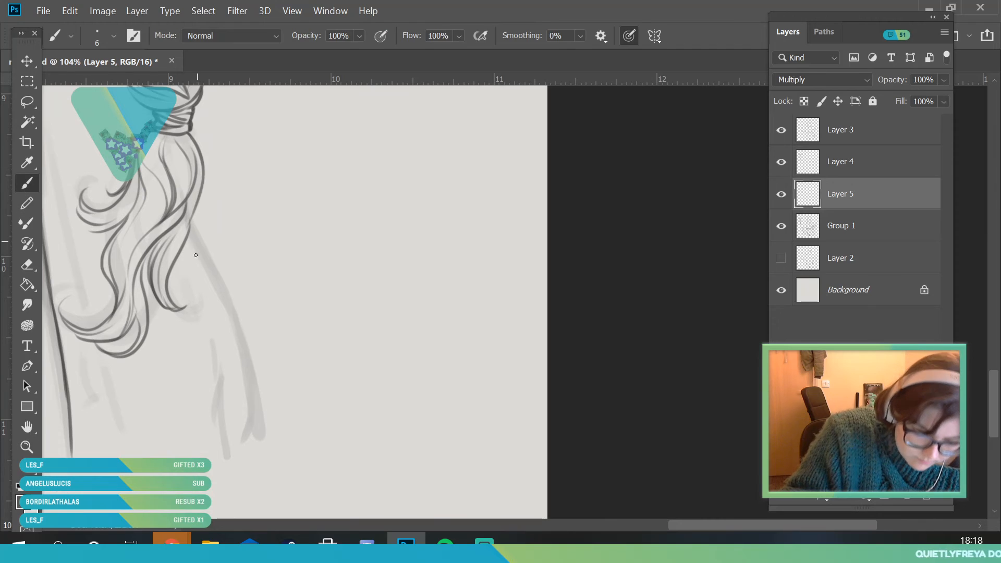
{"action": "left_click_drag", "start_coordinate": [173, 264], "coordinate": [175, 278]}
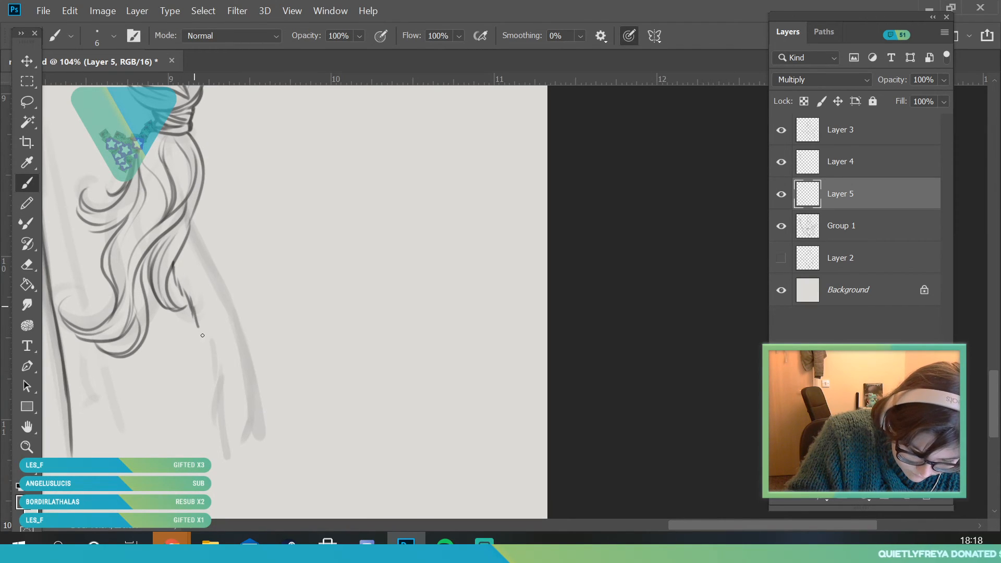
{"action": "left_click_drag", "start_coordinate": [210, 342], "coordinate": [230, 460]}
{"action": "left_click_drag", "start_coordinate": [197, 239], "coordinate": [219, 274]}
{"action": "mouse_move", "coordinate": [237, 327]}
{"action": "left_mouse_down"}
{"action": "mouse_move", "coordinate": [252, 368]}
{"action": "mouse_move", "coordinate": [248, 395]}
{"action": "left_mouse_up"}
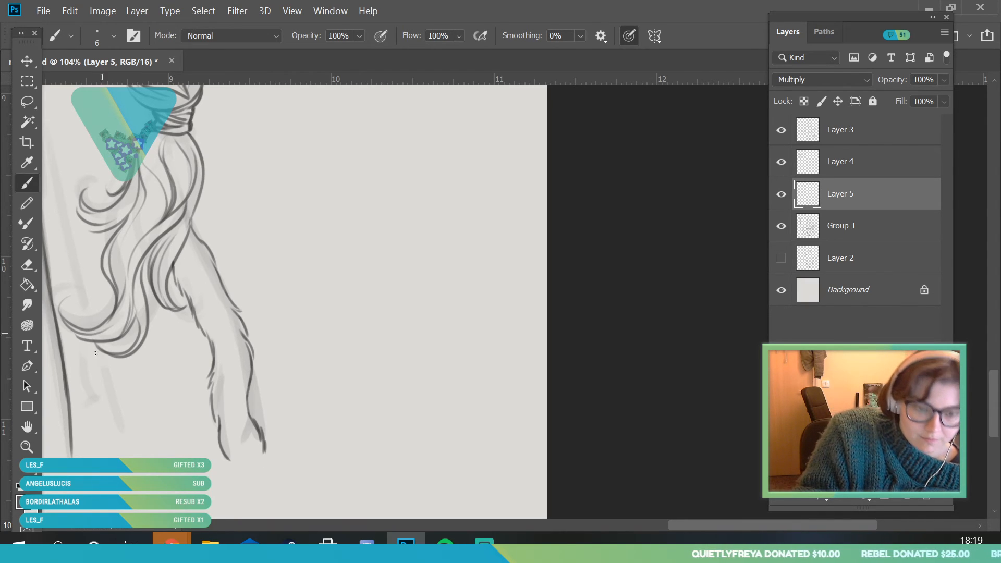
Set the brush size to 8 px for inking the cloak beside the skirt
{"action": "key", "text": "z"}
{"action": "left_click_drag", "start_coordinate": [92, 393], "coordinate": [203, 387]}
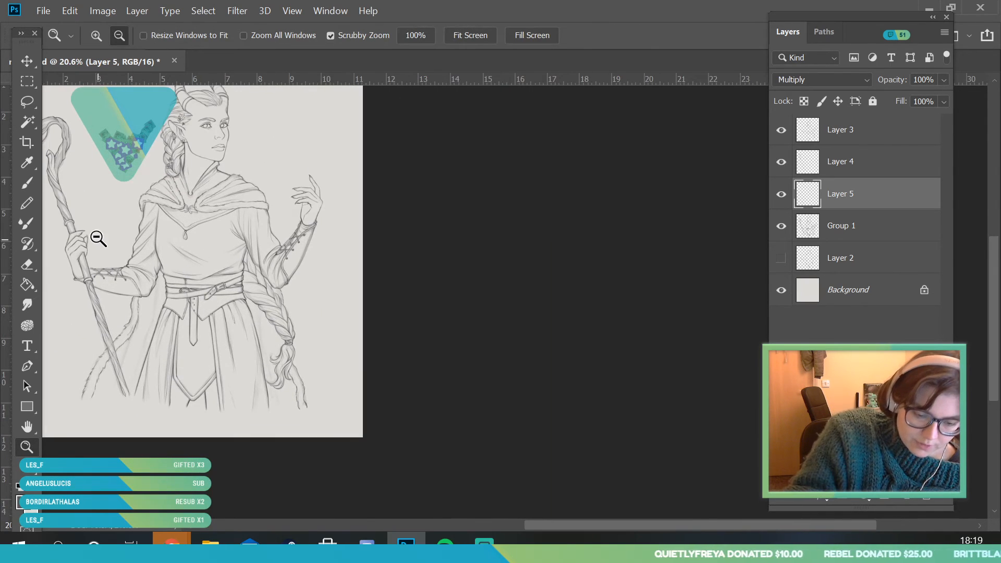
{"action": "left_click_drag", "start_coordinate": [99, 241], "coordinate": [127, 194]}
{"action": "left_click", "coordinate": [27, 183]}
{"action": "left_click", "coordinate": [112, 36]}
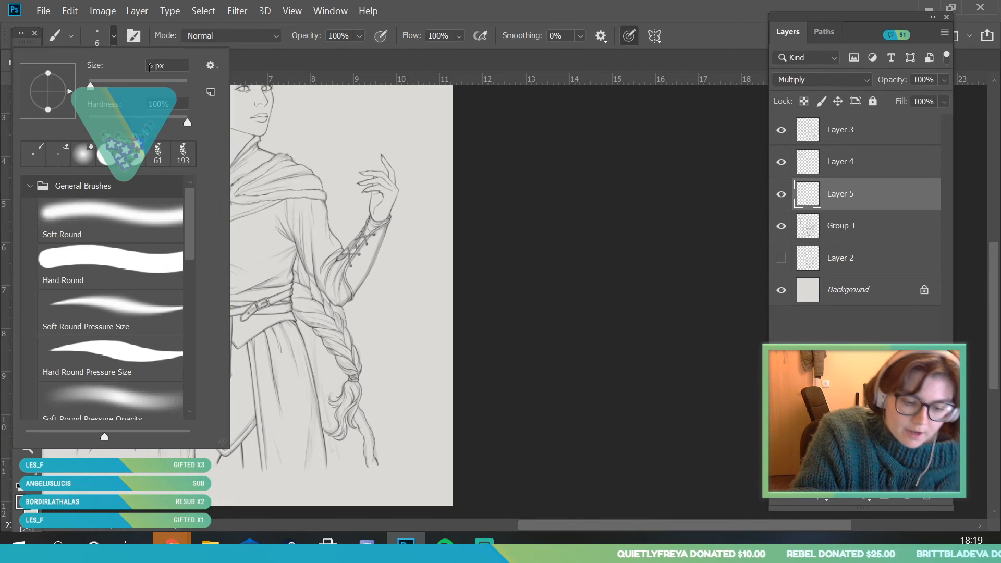
{"action": "left_click", "coordinate": [621, 292]}
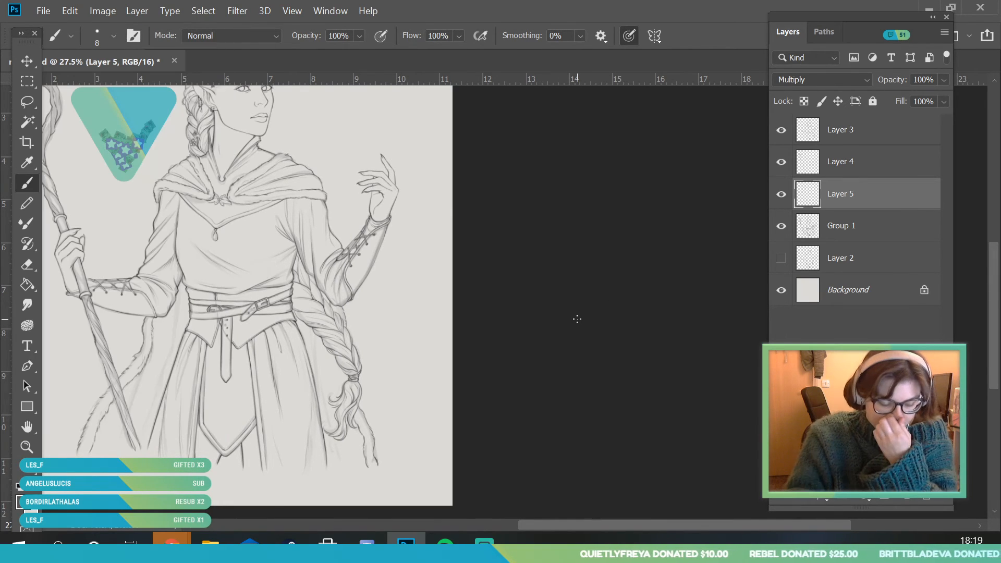
{"action": "key", "text": "z"}
{"action": "left_click_drag", "start_coordinate": [92, 423], "coordinate": [157, 411]}
{"action": "key", "text": "b"}
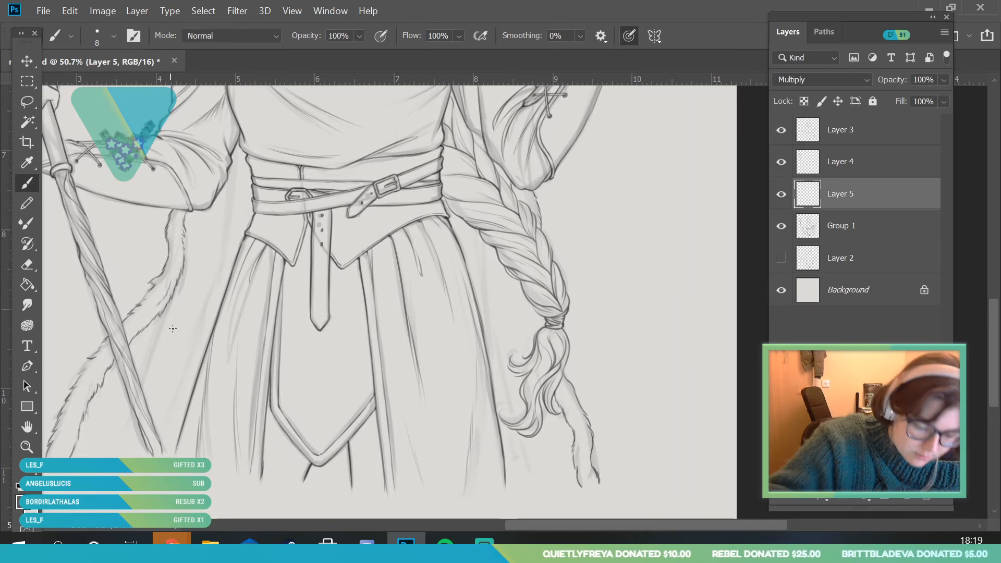
Ink the long cloak fold lines hanging between the staff and the left side of the skirt
{"action": "mouse_move", "coordinate": [179, 281]}
{"action": "left_mouse_down"}
{"action": "mouse_move", "coordinate": [137, 440]}
{"action": "mouse_move", "coordinate": [173, 311]}
{"action": "left_mouse_up"}
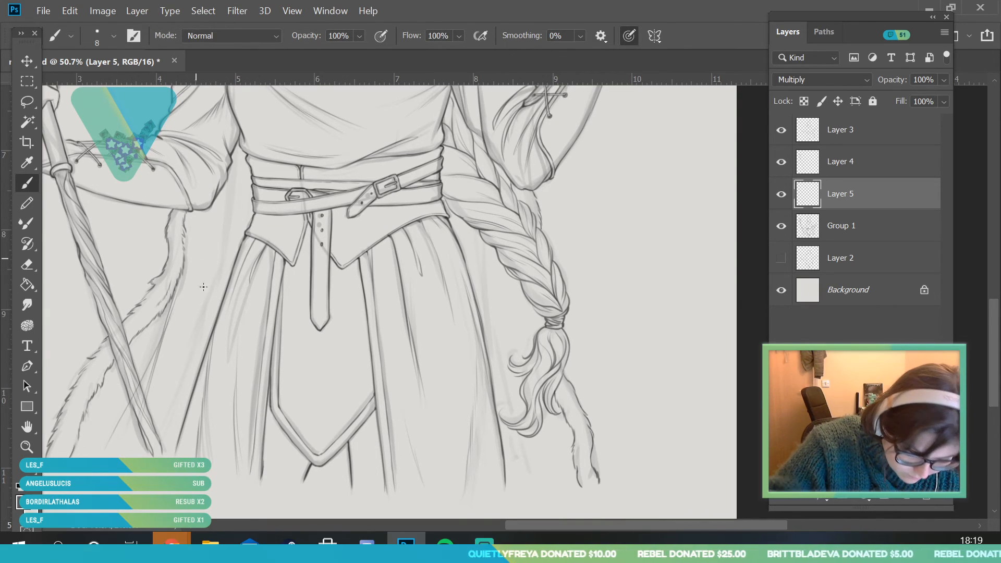
{"action": "left_click_drag", "start_coordinate": [229, 170], "coordinate": [191, 392]}
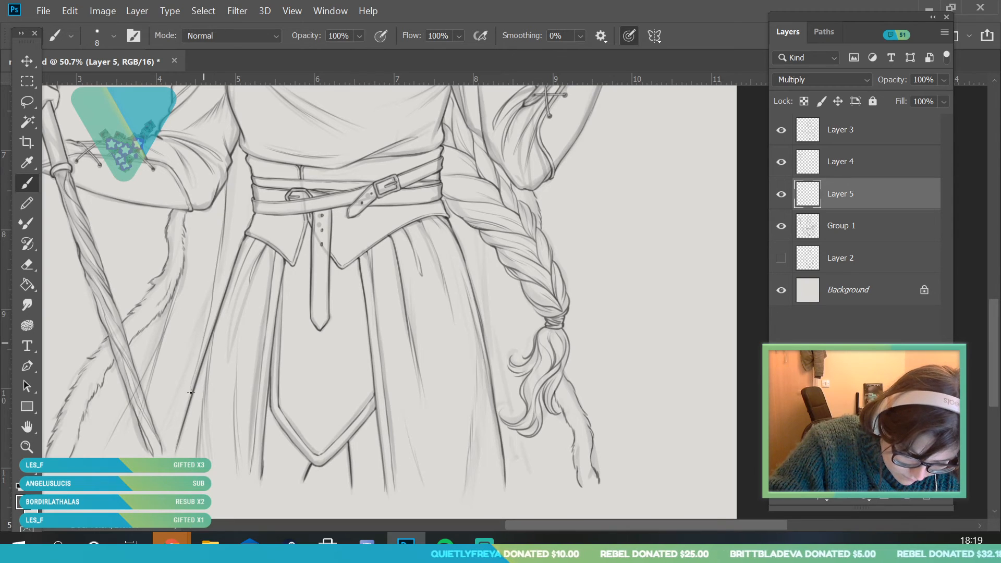
{"action": "left_click_drag", "start_coordinate": [243, 153], "coordinate": [246, 236]}
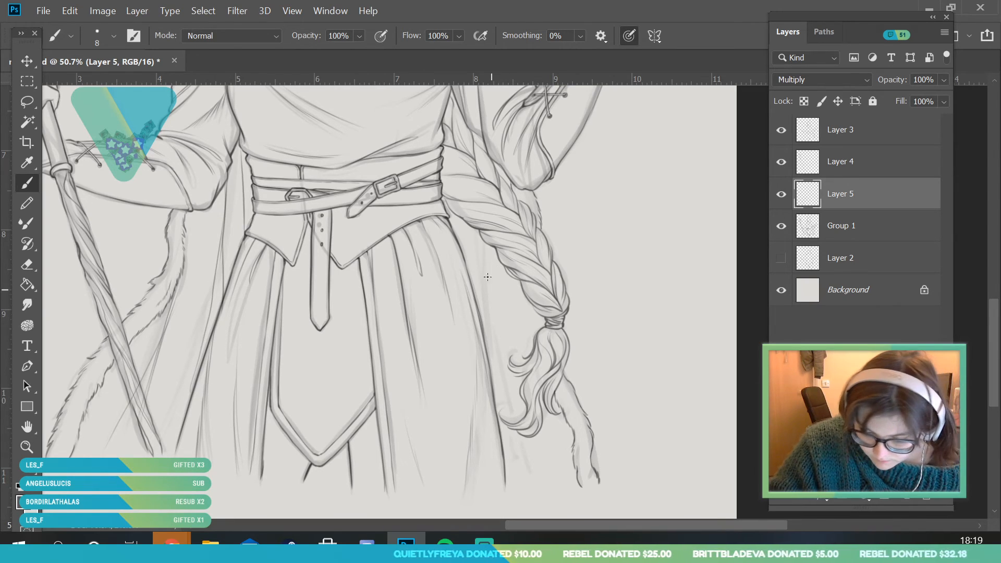
Ink the cloak fold lines falling between the right side of the skirt and the furry trim, behind the braid
{"action": "left_click_drag", "start_coordinate": [487, 310], "coordinate": [514, 422]}
{"action": "left_click_drag", "start_coordinate": [503, 388], "coordinate": [540, 486]}
{"action": "left_click_drag", "start_coordinate": [521, 292], "coordinate": [562, 489]}
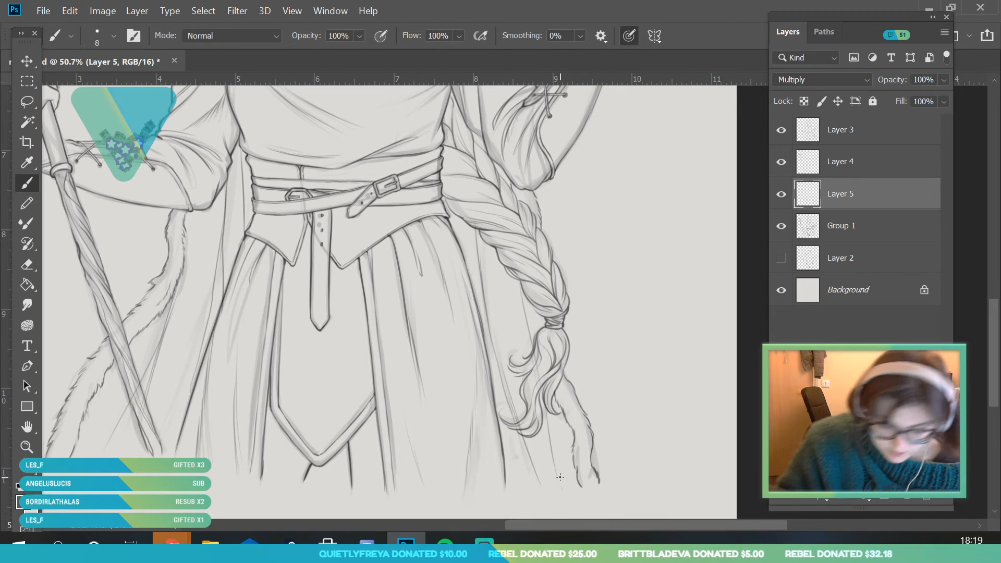
Switch to the eraser and set its size to 28 px
{"action": "left_click", "coordinate": [27, 264]}
{"action": "left_click", "coordinate": [113, 35]}
{"action": "type", "text": "28"}
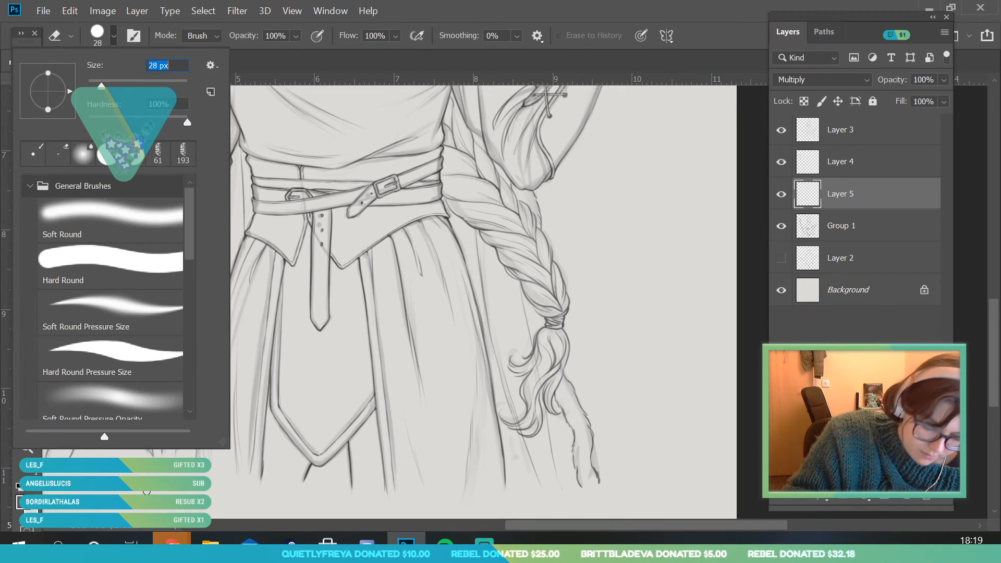
{"action": "key", "text": "Return"}
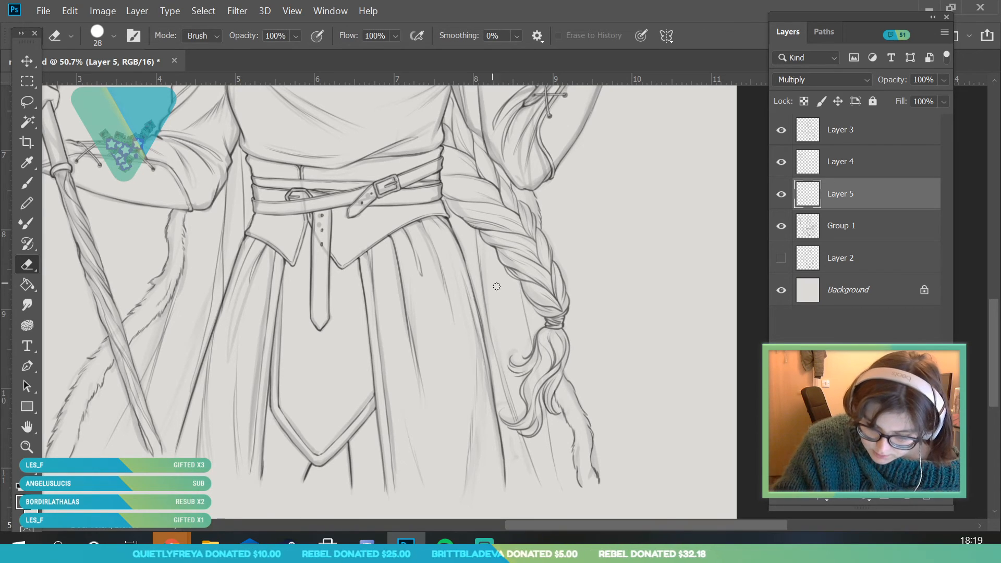
Hide Group 1 so that only the inked line art shows over the background
{"action": "key", "text": "z"}
{"action": "left_click", "coordinate": [234, 427], "text": "alt"}
{"action": "left_click_drag", "start_coordinate": [232, 425], "coordinate": [219, 466]}
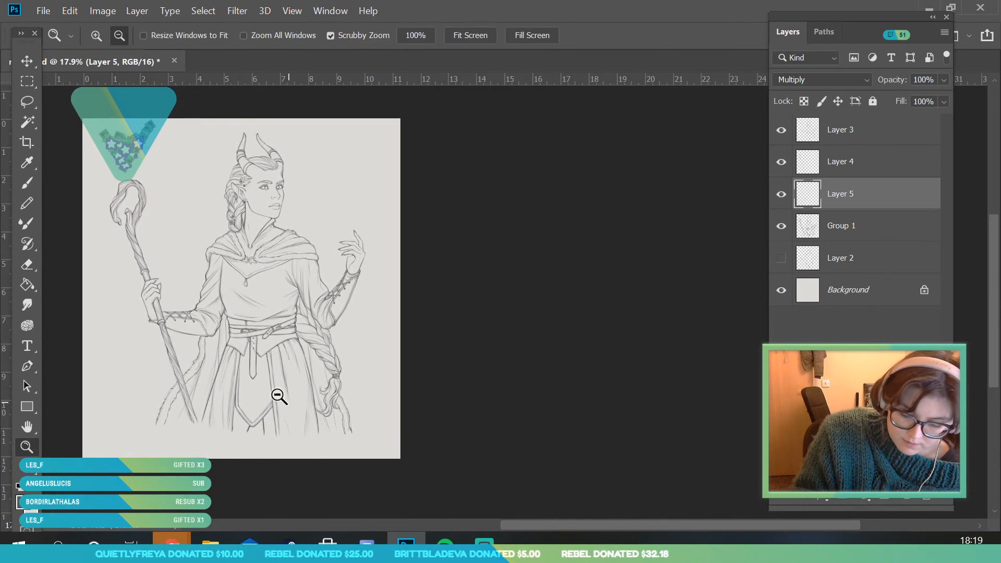
{"action": "left_click_drag", "start_coordinate": [228, 310], "coordinate": [254, 342]}
{"action": "left_click", "coordinate": [783, 228]}
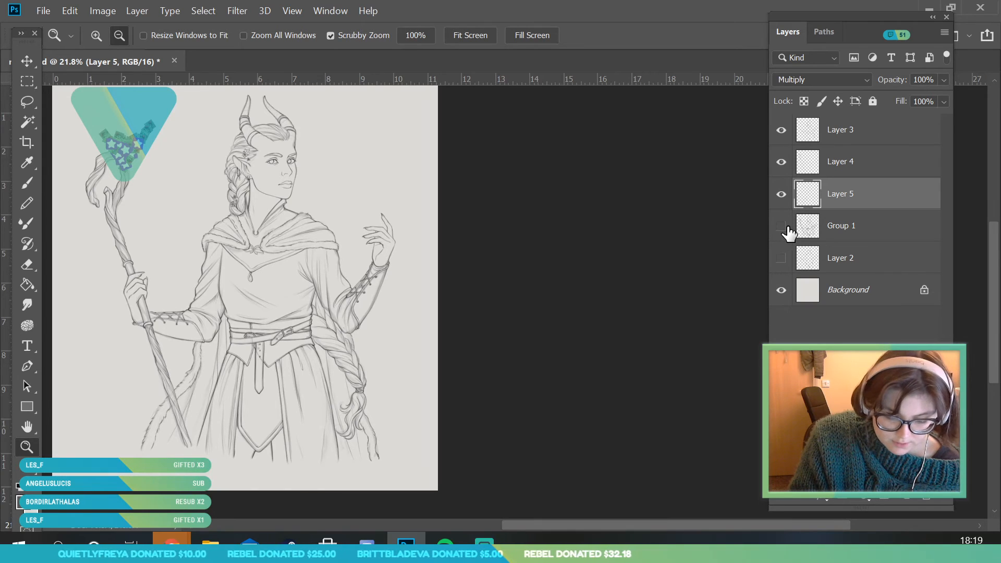
{"action": "left_click_drag", "start_coordinate": [366, 397], "coordinate": [343, 439]}
{"action": "left_click_drag", "start_coordinate": [268, 337], "coordinate": [293, 371]}
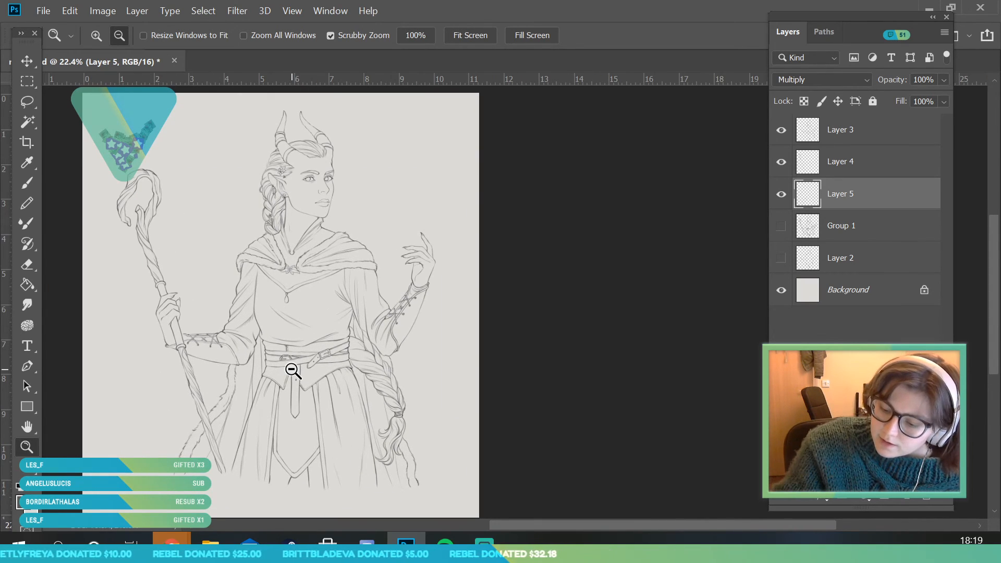
Add a new layer above Layer 3 and set its blend mode to Multiply
{"action": "left_click", "coordinate": [869, 124]}
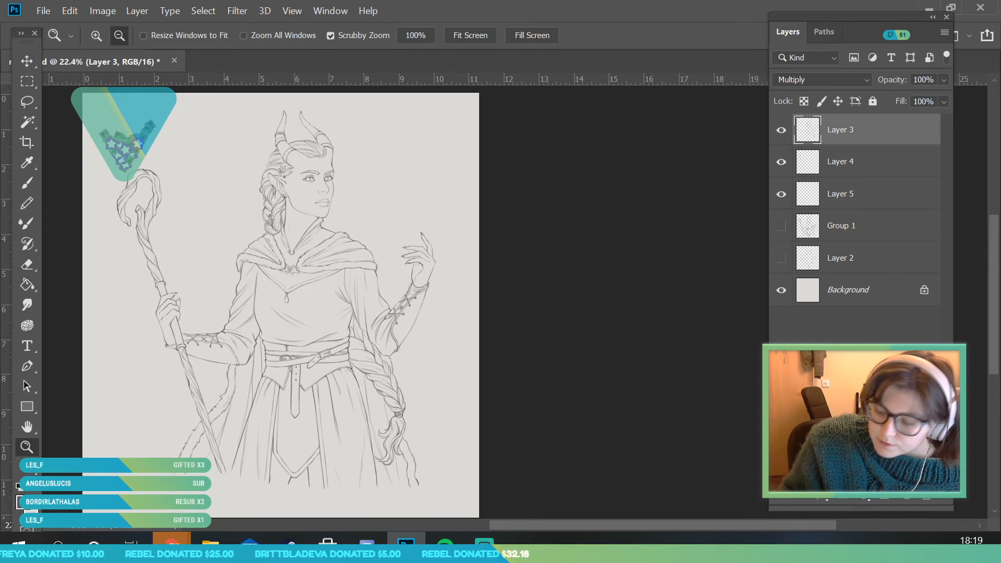
{"action": "left_click", "coordinate": [906, 500]}
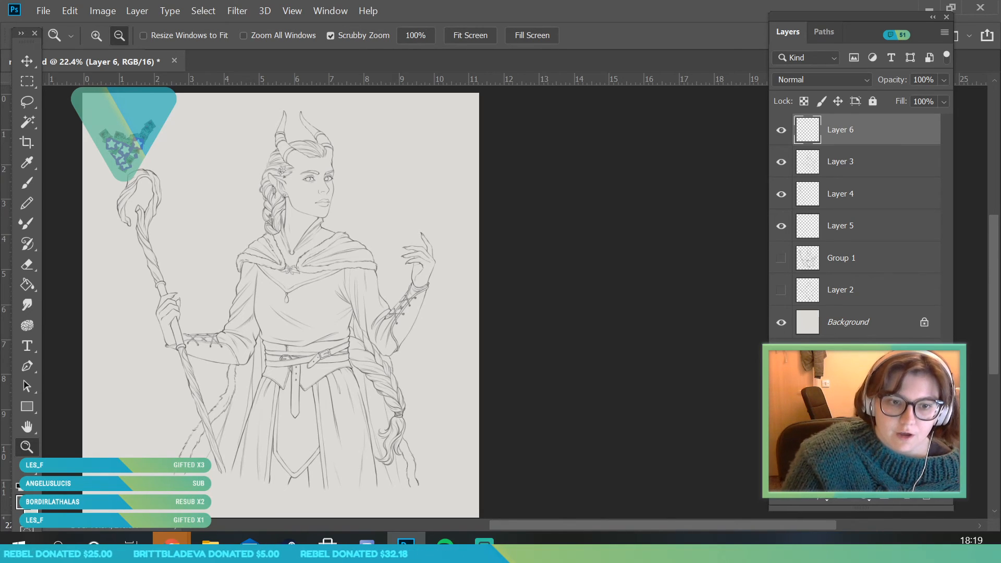
{"action": "left_click_drag", "start_coordinate": [357, 250], "coordinate": [338, 304]}
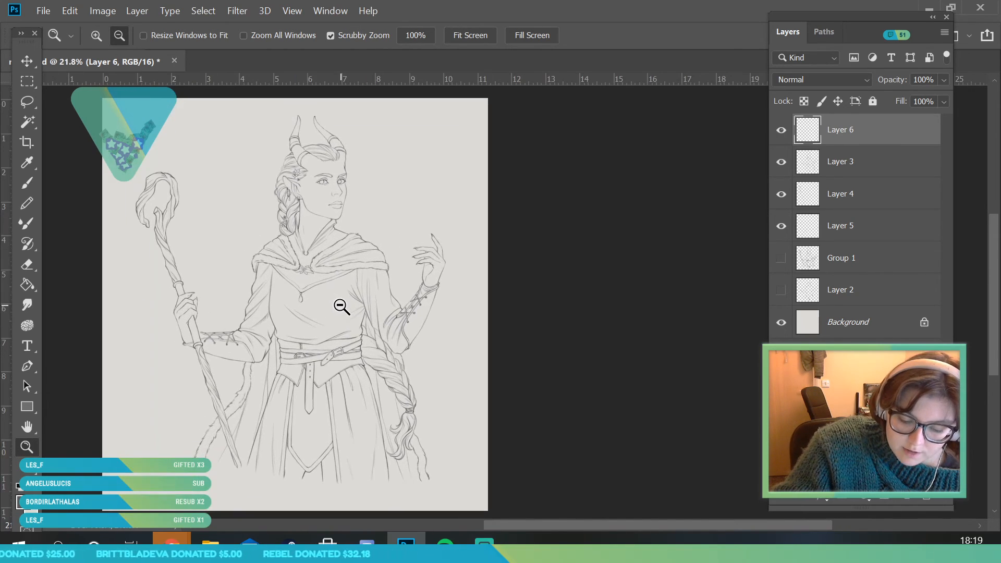
{"action": "left_click_drag", "start_coordinate": [301, 270], "coordinate": [314, 295]}
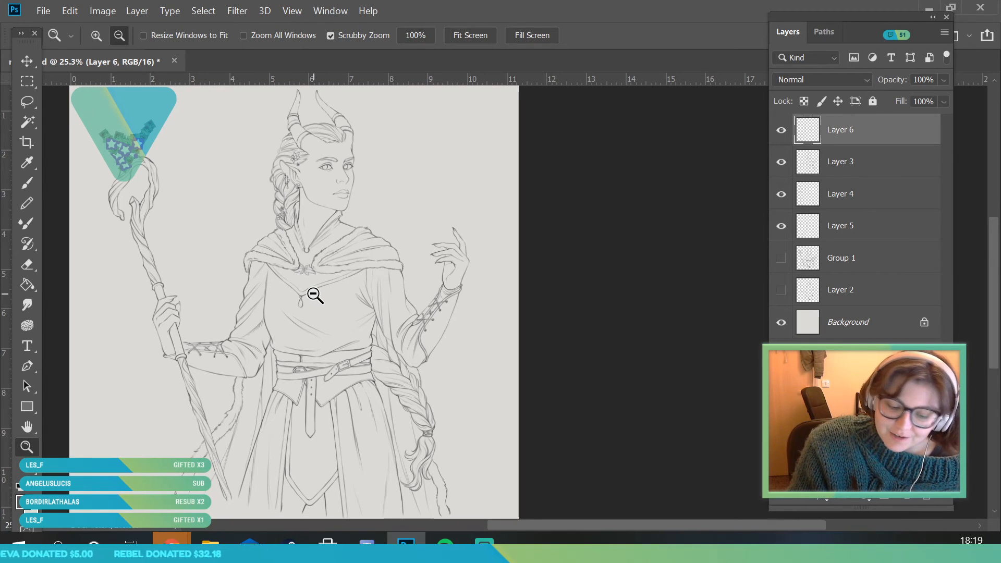
{"action": "left_click", "coordinate": [822, 81]}
{"action": "left_click", "coordinate": [790, 141]}
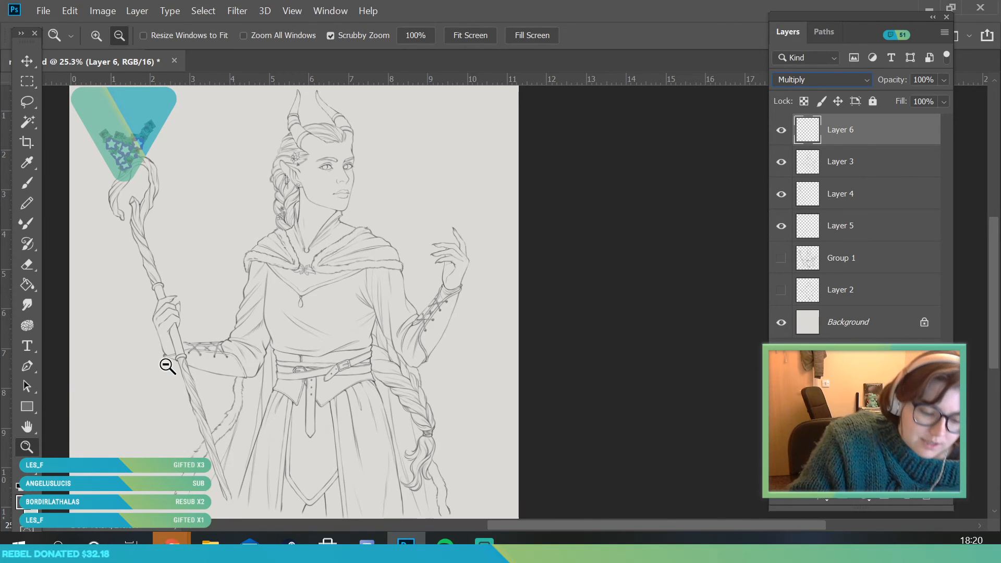
With a 5 px brush, draw two pointed leaf clusters and a small bud on the staff's upper shaft
{"action": "left_click_drag", "start_coordinate": [121, 224], "coordinate": [192, 316]}
{"action": "key", "text": "b"}
{"action": "left_click", "coordinate": [113, 35]}
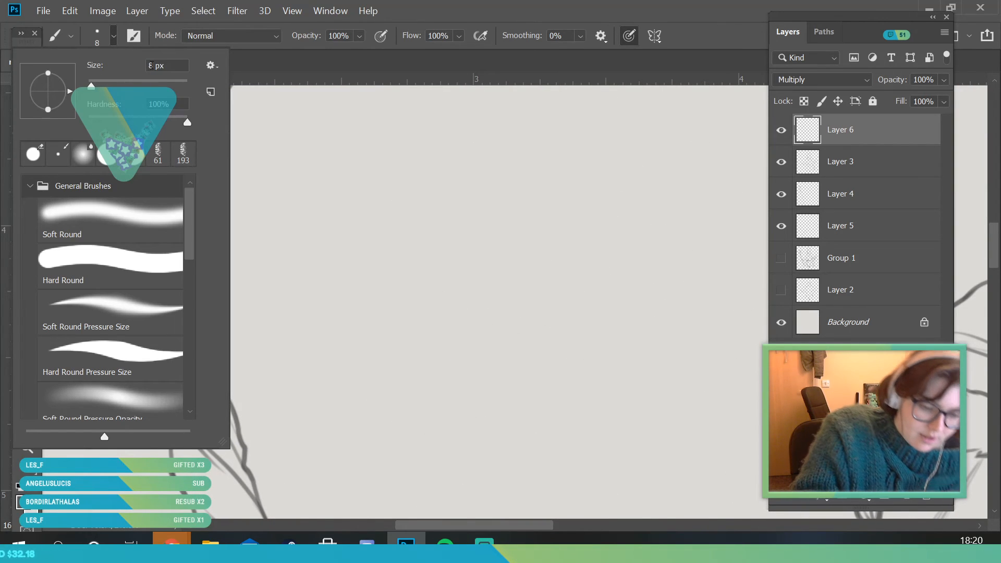
{"action": "type", "text": "5"}
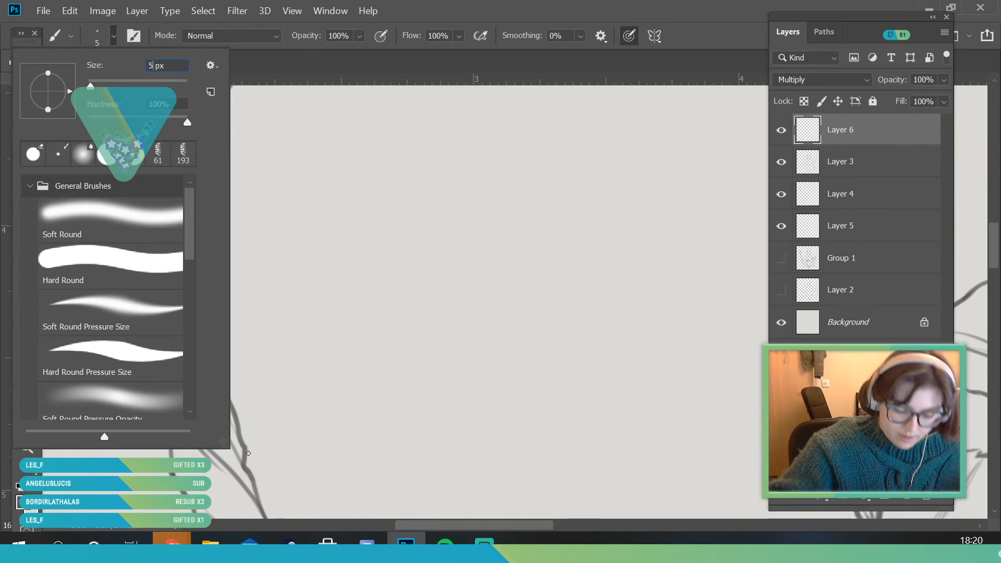
{"action": "key", "text": "Return"}
{"action": "mouse_move", "coordinate": [176, 291]}
{"action": "left_mouse_down"}
{"action": "mouse_move", "coordinate": [173, 267]}
{"action": "mouse_move", "coordinate": [191, 245]}
{"action": "mouse_move", "coordinate": [195, 271]}
{"action": "mouse_move", "coordinate": [224, 243]}
{"action": "mouse_move", "coordinate": [216, 296]}
{"action": "mouse_move", "coordinate": [188, 300]}
{"action": "left_mouse_up"}
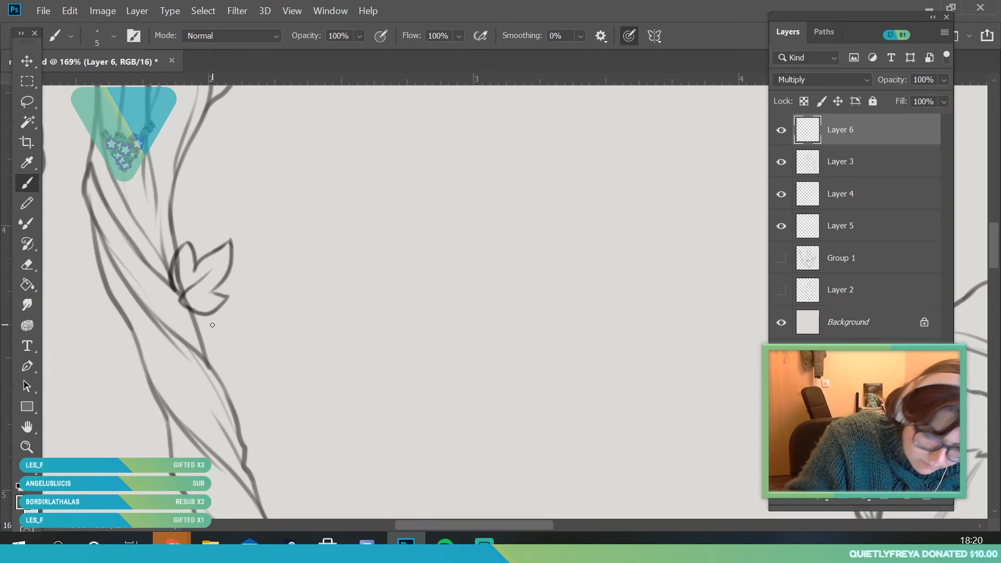
{"action": "mouse_move", "coordinate": [138, 216]}
{"action": "left_mouse_down"}
{"action": "mouse_move", "coordinate": [104, 192]}
{"action": "mouse_move", "coordinate": [133, 161]}
{"action": "mouse_move", "coordinate": [147, 214]}
{"action": "left_mouse_up"}
{"action": "left_click_drag", "start_coordinate": [136, 178], "coordinate": [139, 210]}
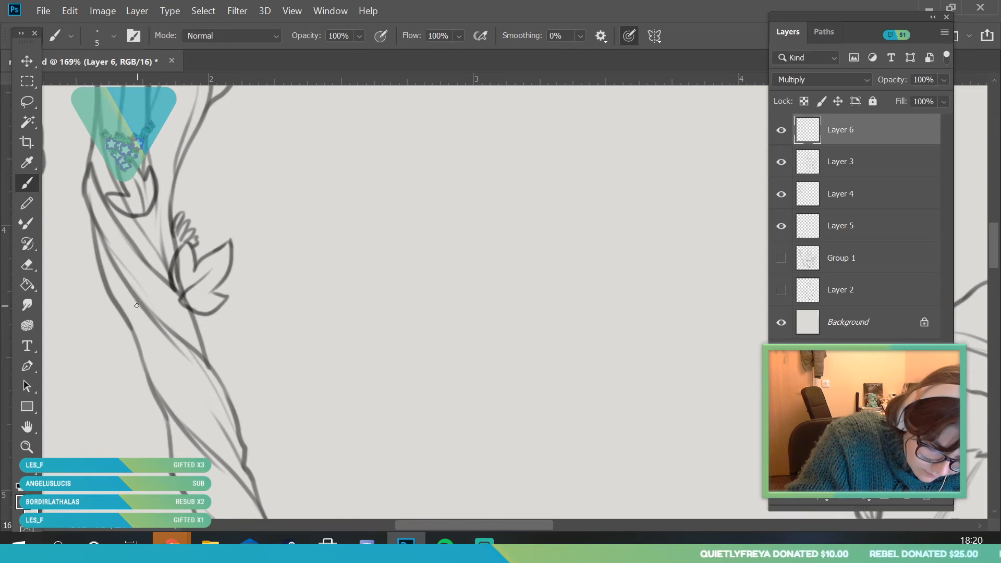
Draw a five-petalled flower on the shaft's left edge below the leaves and a small bud on its right edge
{"action": "mouse_move", "coordinate": [135, 301]}
{"action": "left_mouse_down"}
{"action": "mouse_move", "coordinate": [124, 270]}
{"action": "mouse_move", "coordinate": [115, 300]}
{"action": "mouse_move", "coordinate": [138, 310]}
{"action": "mouse_move", "coordinate": [118, 331]}
{"action": "mouse_move", "coordinate": [137, 308]}
{"action": "mouse_move", "coordinate": [157, 322]}
{"action": "left_mouse_up"}
{"action": "left_click_drag", "start_coordinate": [157, 285], "coordinate": [123, 320]}
{"action": "mouse_move", "coordinate": [197, 349]}
{"action": "left_mouse_down"}
{"action": "mouse_move", "coordinate": [211, 339]}
{"action": "mouse_move", "coordinate": [204, 356]}
{"action": "left_mouse_up"}
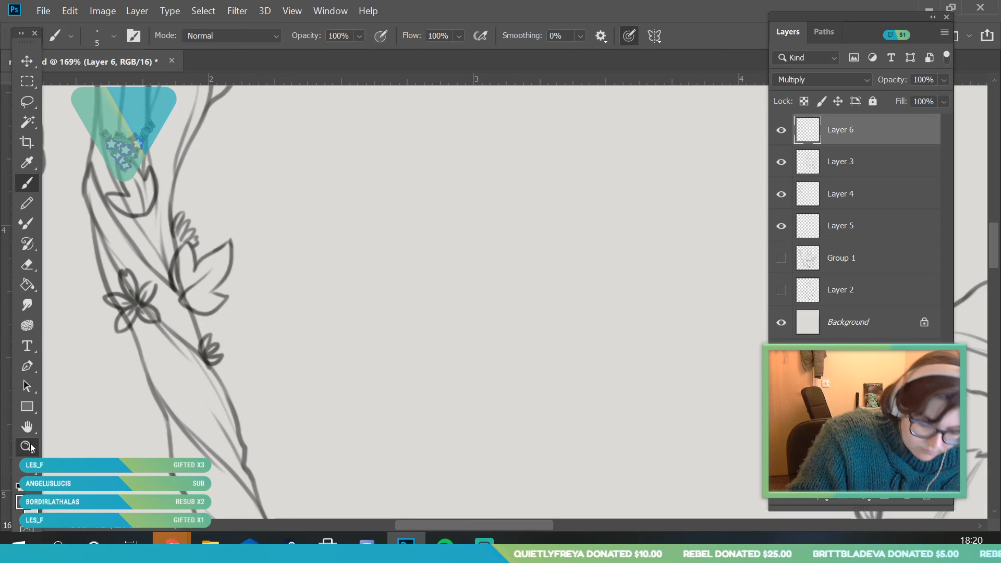
Draw another leaf cluster higher on the shaft and a small flower just below its broken tip
{"action": "left_click", "coordinate": [32, 448]}
{"action": "key", "text": "ctrl+0"}
{"action": "mouse_move", "coordinate": [203, 267]}
{"action": "left_mouse_down"}
{"action": "mouse_move", "coordinate": [244, 324]}
{"action": "mouse_move", "coordinate": [185, 282]}
{"action": "mouse_move", "coordinate": [227, 266]}
{"action": "mouse_move", "coordinate": [219, 329]}
{"action": "mouse_move", "coordinate": [225, 303]}
{"action": "left_mouse_up"}
{"action": "left_click", "coordinate": [27, 182]}
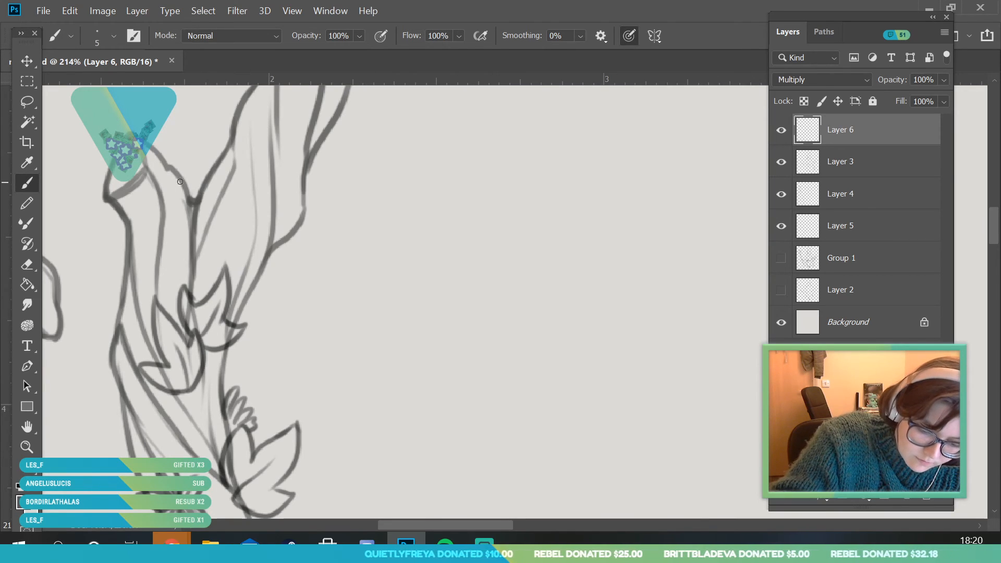
{"action": "mouse_move", "coordinate": [135, 246]}
{"action": "left_mouse_down"}
{"action": "mouse_move", "coordinate": [147, 268]}
{"action": "mouse_move", "coordinate": [141, 224]}
{"action": "mouse_move", "coordinate": [141, 247]}
{"action": "left_mouse_up"}
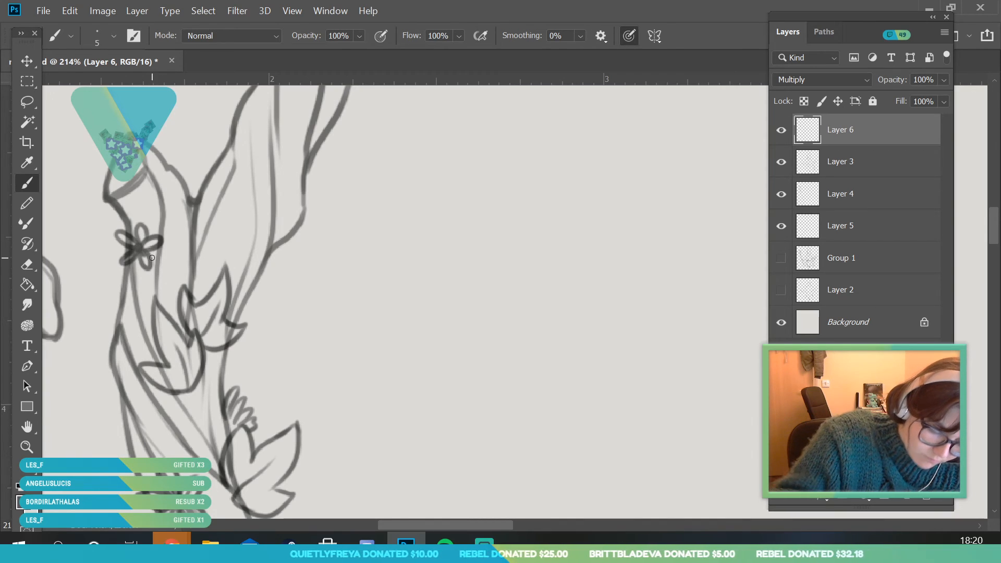
Add another small flower on the shaft between the five-petalled flower and the bud
{"action": "key", "text": "z"}
{"action": "left_click_drag", "start_coordinate": [147, 326], "coordinate": [243, 263]}
{"action": "left_click_drag", "start_coordinate": [192, 431], "coordinate": [261, 428]}
{"action": "left_click_drag", "start_coordinate": [98, 304], "coordinate": [116, 307]}
{"action": "key", "text": "b"}
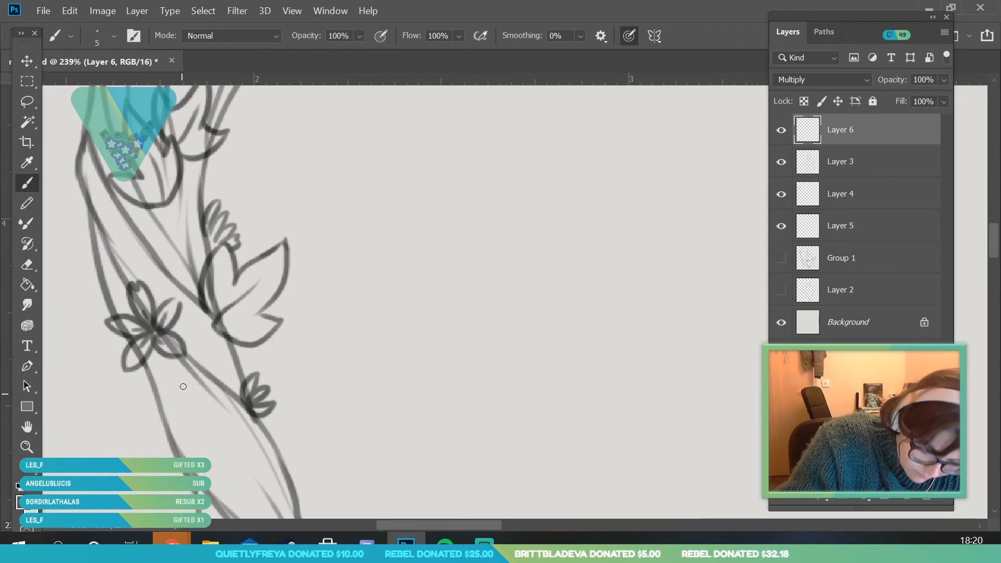
{"action": "mouse_move", "coordinate": [178, 369]}
{"action": "left_mouse_down"}
{"action": "mouse_move", "coordinate": [166, 383]}
{"action": "mouse_move", "coordinate": [194, 363]}
{"action": "mouse_move", "coordinate": [180, 359]}
{"action": "mouse_move", "coordinate": [199, 361]}
{"action": "mouse_move", "coordinate": [214, 385]}
{"action": "mouse_move", "coordinate": [219, 360]}
{"action": "mouse_move", "coordinate": [182, 373]}
{"action": "mouse_move", "coordinate": [190, 360]}
{"action": "mouse_move", "coordinate": [203, 391]}
{"action": "mouse_move", "coordinate": [174, 411]}
{"action": "left_mouse_up"}
Draw two pointed leaf clusters on the upper left curve of the staff's crook, undoing the last stray stroke
{"action": "key", "text": "z"}
{"action": "left_click_drag", "start_coordinate": [195, 240], "coordinate": [219, 299]}
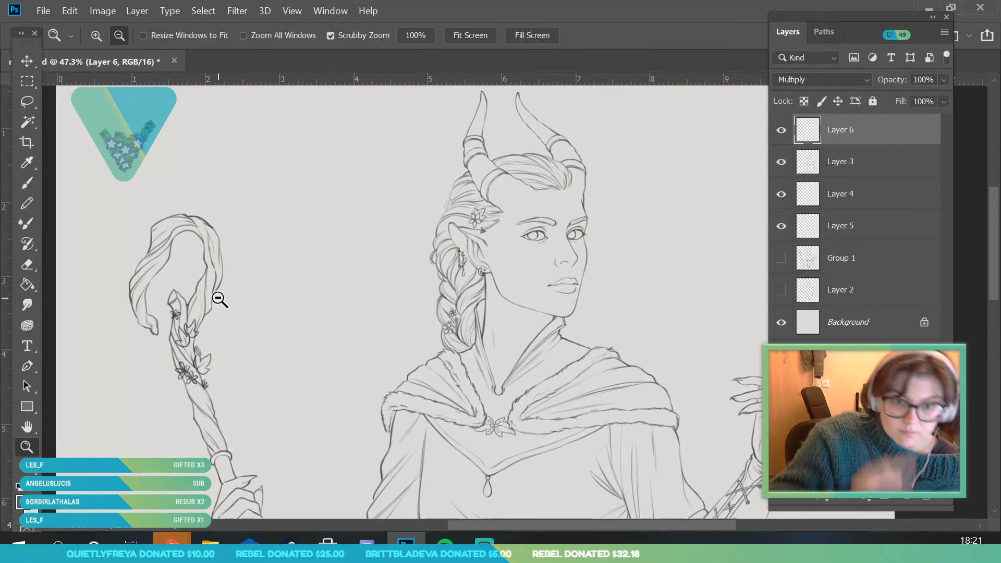
{"action": "left_click_drag", "start_coordinate": [207, 239], "coordinate": [233, 295]}
{"action": "mouse_move", "coordinate": [115, 261]}
{"action": "left_mouse_down"}
{"action": "mouse_move", "coordinate": [130, 299]}
{"action": "mouse_move", "coordinate": [164, 334]}
{"action": "left_mouse_up"}
{"action": "key", "text": "b"}
{"action": "mouse_move", "coordinate": [210, 219]}
{"action": "left_mouse_down"}
{"action": "mouse_move", "coordinate": [159, 243]}
{"action": "mouse_move", "coordinate": [192, 248]}
{"action": "mouse_move", "coordinate": [196, 290]}
{"action": "mouse_move", "coordinate": [216, 254]}
{"action": "mouse_move", "coordinate": [228, 262]}
{"action": "mouse_move", "coordinate": [212, 221]}
{"action": "mouse_move", "coordinate": [225, 264]}
{"action": "mouse_move", "coordinate": [211, 222]}
{"action": "mouse_move", "coordinate": [201, 262]}
{"action": "left_mouse_up"}
{"action": "mouse_move", "coordinate": [225, 158]}
{"action": "left_mouse_down"}
{"action": "mouse_move", "coordinate": [195, 150]}
{"action": "mouse_move", "coordinate": [212, 177]}
{"action": "mouse_move", "coordinate": [179, 154]}
{"action": "mouse_move", "coordinate": [203, 163]}
{"action": "mouse_move", "coordinate": [186, 192]}
{"action": "mouse_move", "coordinate": [245, 146]}
{"action": "left_mouse_up"}
{"action": "key", "text": "ctrl+z"}
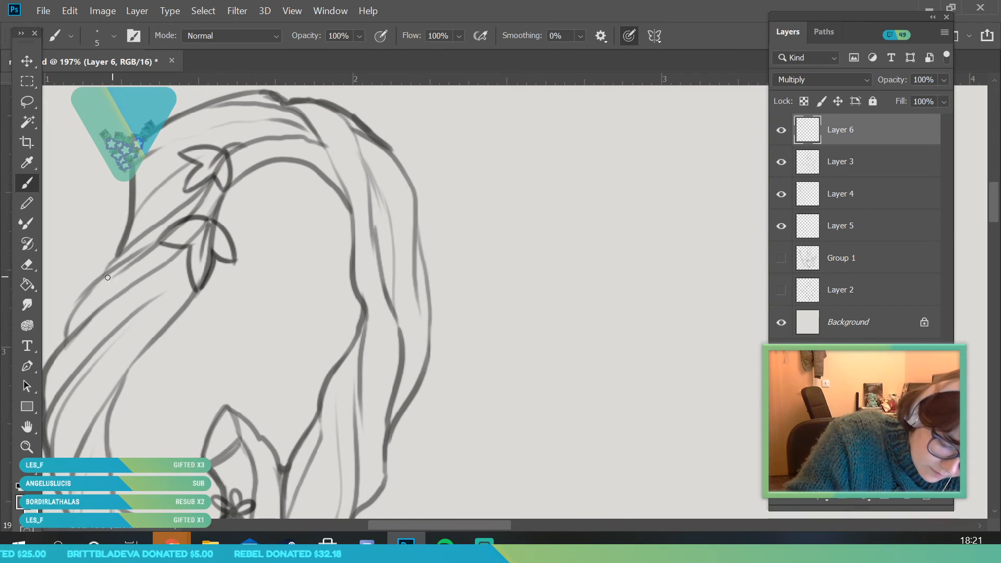
Draw a spiky bud and two flowers down the crook's left side, and leaves on its right outer and inner edges
{"action": "mouse_move", "coordinate": [107, 270]}
{"action": "left_mouse_down"}
{"action": "mouse_move", "coordinate": [77, 278]}
{"action": "mouse_move", "coordinate": [104, 270]}
{"action": "mouse_move", "coordinate": [93, 266]}
{"action": "mouse_move", "coordinate": [105, 265]}
{"action": "mouse_move", "coordinate": [97, 238]}
{"action": "mouse_move", "coordinate": [115, 267]}
{"action": "left_mouse_up"}
{"action": "key", "text": "alt+space"}
{"action": "mouse_move", "coordinate": [219, 250]}
{"action": "left_mouse_down"}
{"action": "mouse_move", "coordinate": [145, 375]}
{"action": "mouse_move", "coordinate": [239, 335]}
{"action": "mouse_move", "coordinate": [224, 275]}
{"action": "mouse_move", "coordinate": [256, 273]}
{"action": "left_mouse_up"}
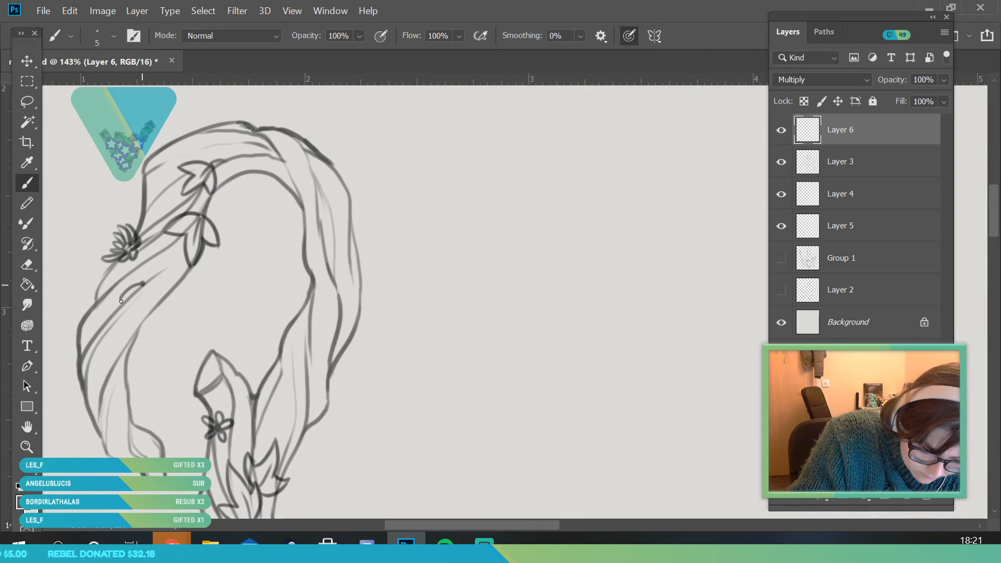
{"action": "mouse_move", "coordinate": [142, 284]}
{"action": "left_mouse_down"}
{"action": "mouse_move", "coordinate": [147, 306]}
{"action": "mouse_move", "coordinate": [150, 276]}
{"action": "mouse_move", "coordinate": [150, 289]}
{"action": "left_mouse_up"}
{"action": "left_click_drag", "start_coordinate": [96, 306], "coordinate": [103, 306]}
{"action": "left_click_drag", "start_coordinate": [98, 306], "coordinate": [90, 304]}
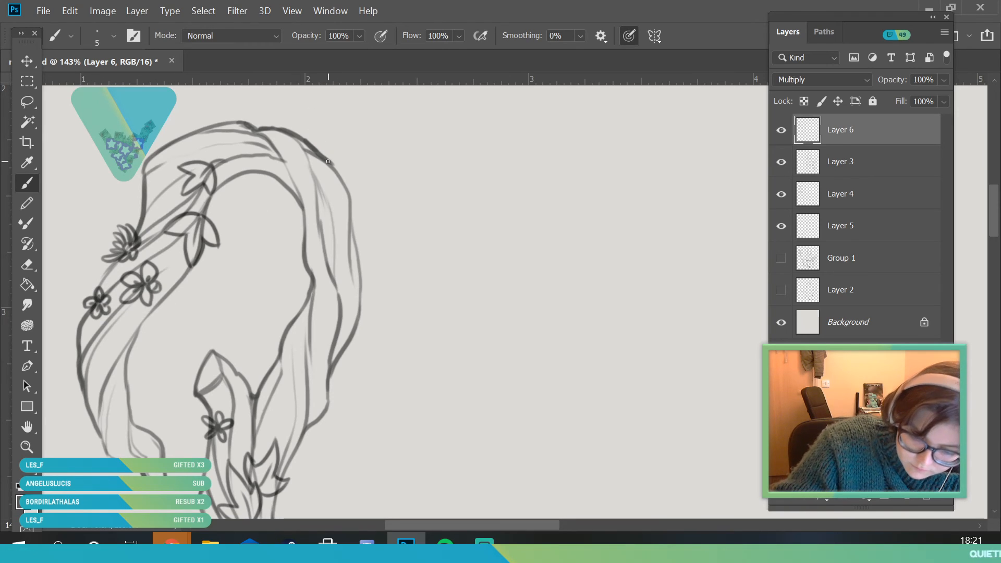
{"action": "mouse_move", "coordinate": [335, 166]}
{"action": "left_mouse_down"}
{"action": "mouse_move", "coordinate": [342, 180]}
{"action": "mouse_move", "coordinate": [355, 145]}
{"action": "mouse_move", "coordinate": [350, 195]}
{"action": "left_mouse_up"}
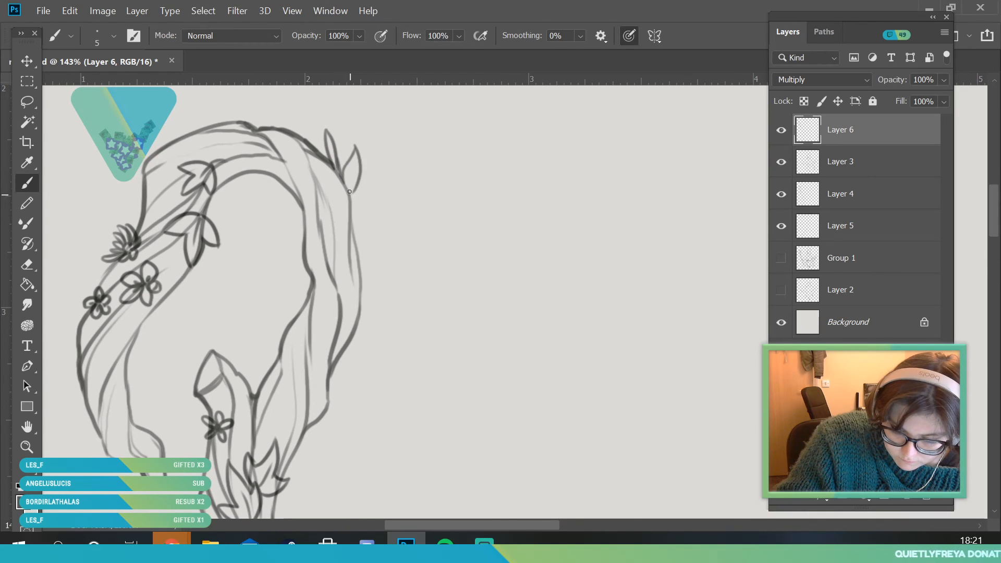
{"action": "mouse_move", "coordinate": [276, 241]}
{"action": "left_mouse_down"}
{"action": "mouse_move", "coordinate": [314, 286]}
{"action": "mouse_move", "coordinate": [281, 260]}
{"action": "left_mouse_up"}
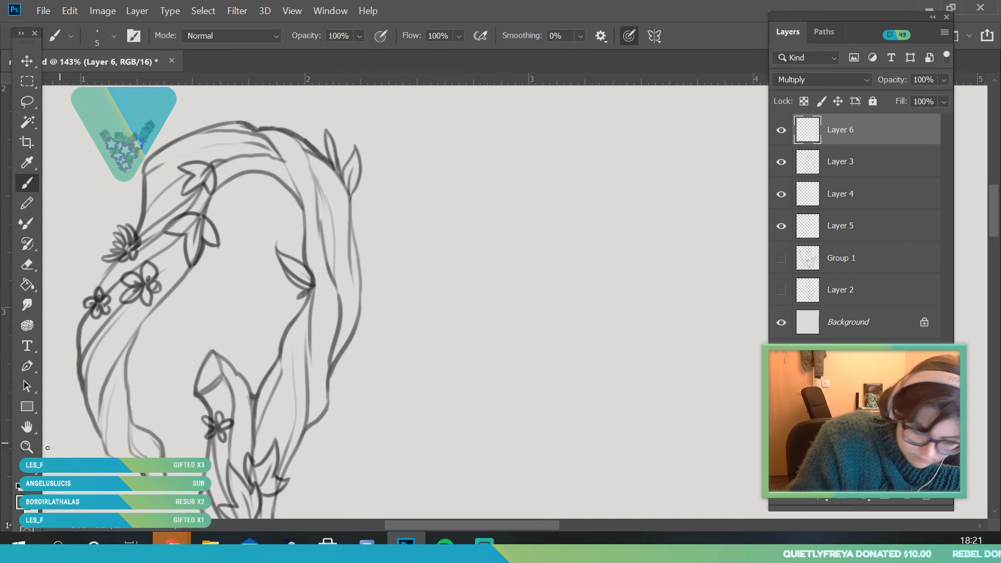
Draw a larger and a smaller leaf cluster on the lower twisted shaft above the ring near the hand
{"action": "left_click", "coordinate": [27, 446]}
{"action": "left_click_drag", "start_coordinate": [196, 284], "coordinate": [125, 292]}
{"action": "left_click_drag", "start_coordinate": [254, 292], "coordinate": [276, 347]}
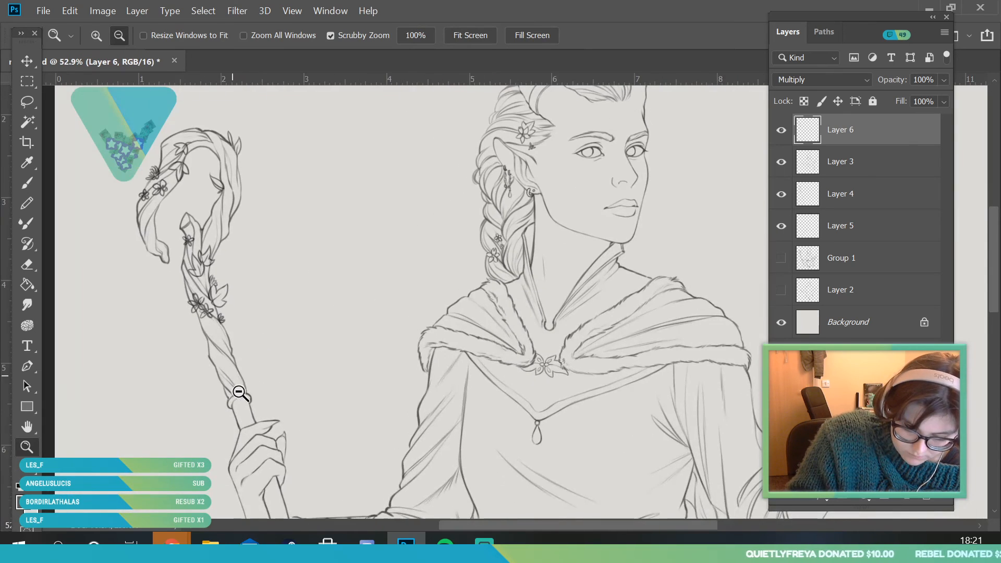
{"action": "left_click_drag", "start_coordinate": [233, 376], "coordinate": [261, 396]}
{"action": "left_click", "coordinate": [27, 183]}
{"action": "mouse_move", "coordinate": [203, 324]}
{"action": "left_mouse_down"}
{"action": "mouse_move", "coordinate": [164, 319]}
{"action": "mouse_move", "coordinate": [182, 306]}
{"action": "mouse_move", "coordinate": [159, 262]}
{"action": "mouse_move", "coordinate": [194, 295]}
{"action": "mouse_move", "coordinate": [196, 271]}
{"action": "mouse_move", "coordinate": [199, 319]}
{"action": "left_mouse_up"}
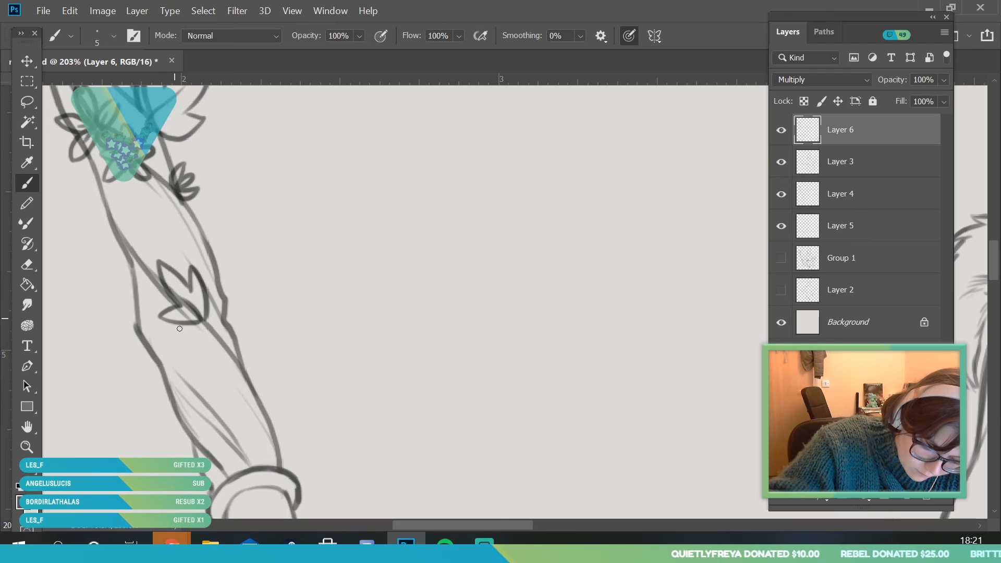
{"action": "mouse_move", "coordinate": [188, 384]}
{"action": "left_mouse_down"}
{"action": "mouse_move", "coordinate": [203, 361]}
{"action": "mouse_move", "coordinate": [216, 359]}
{"action": "mouse_move", "coordinate": [215, 393]}
{"action": "left_mouse_up"}
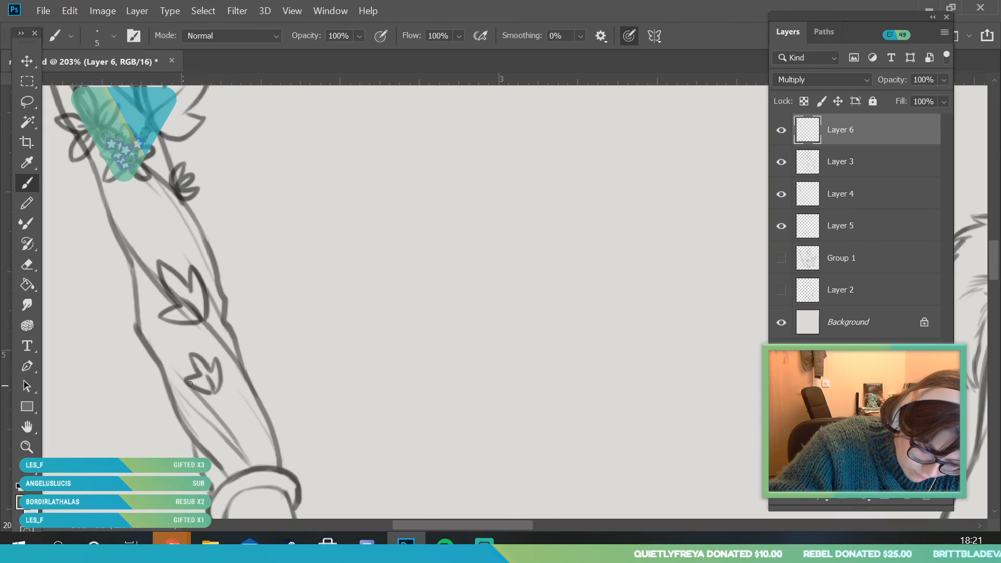
Toggle Layer 4 off and on to check which lines it holds
{"action": "key", "text": "z"}
{"action": "left_click_drag", "start_coordinate": [230, 344], "coordinate": [155, 436]}
{"action": "left_click_drag", "start_coordinate": [197, 234], "coordinate": [208, 252]}
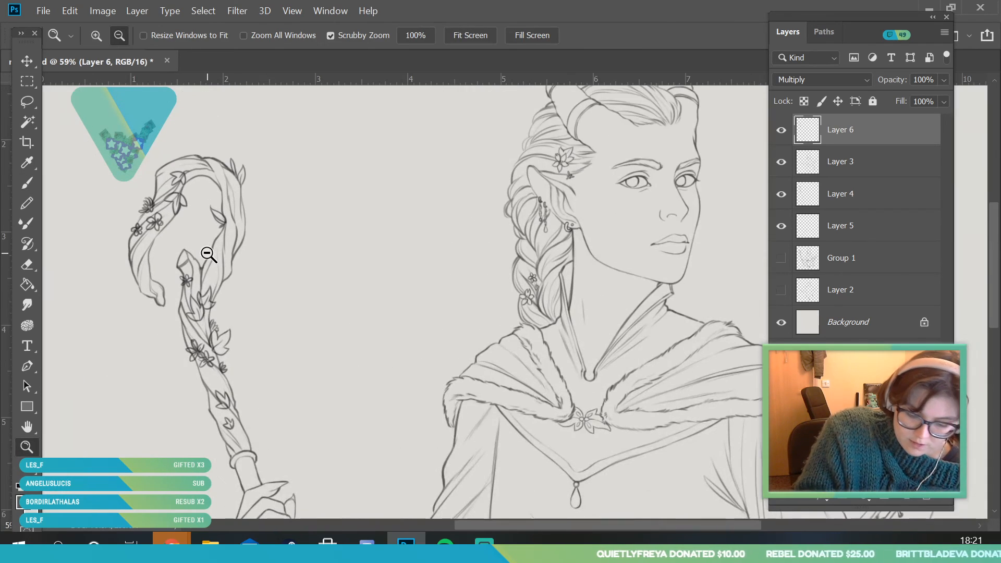
{"action": "left_click", "coordinate": [780, 196]}
{"action": "left_click", "coordinate": [780, 196]}
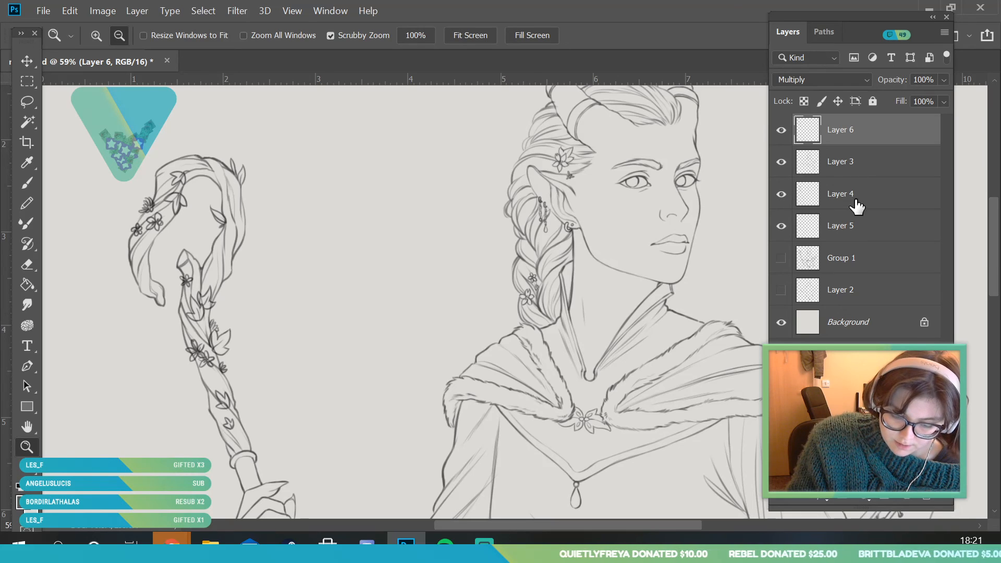
On Layer 4, erase the staff line crossing inside the larger leaf cluster on the lower shaft, using a 9 px eraser
{"action": "left_click", "coordinate": [846, 201]}
{"action": "mouse_move", "coordinate": [276, 432]}
{"action": "left_mouse_down"}
{"action": "mouse_move", "coordinate": [213, 386]}
{"action": "mouse_move", "coordinate": [227, 387]}
{"action": "left_mouse_up"}
{"action": "left_click", "coordinate": [31, 265]}
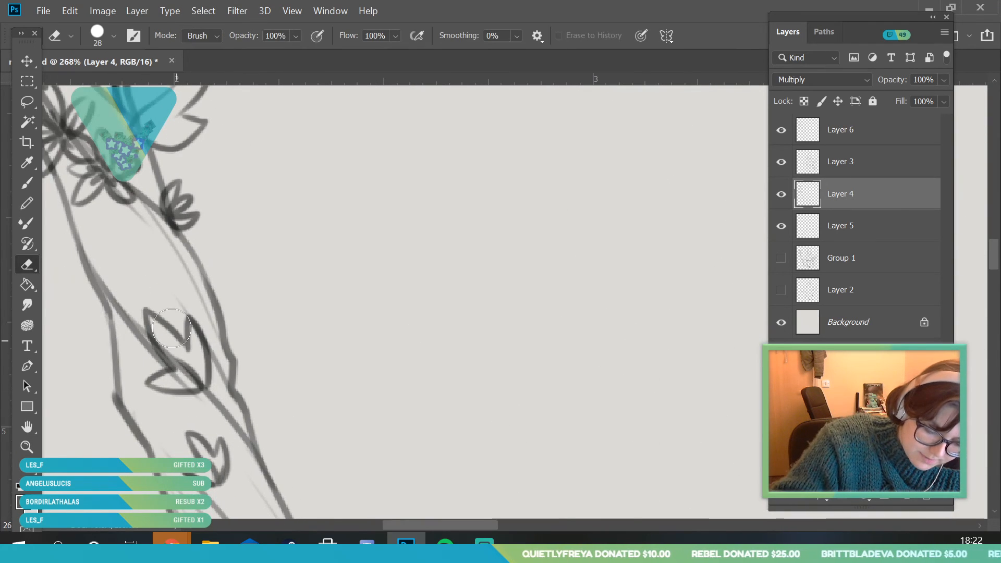
{"action": "left_click", "coordinate": [113, 37]}
{"action": "left_click_drag", "start_coordinate": [97, 86], "coordinate": [92, 86]}
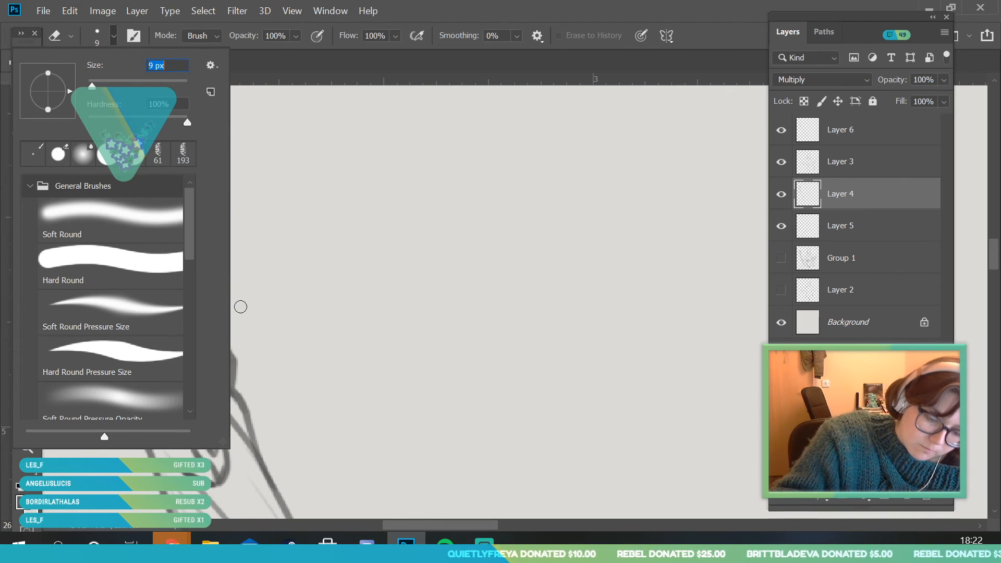
{"action": "left_click", "coordinate": [239, 307]}
{"action": "mouse_move", "coordinate": [165, 345]}
{"action": "left_mouse_down"}
{"action": "mouse_move", "coordinate": [194, 383]}
{"action": "mouse_move", "coordinate": [185, 381]}
{"action": "left_mouse_up"}
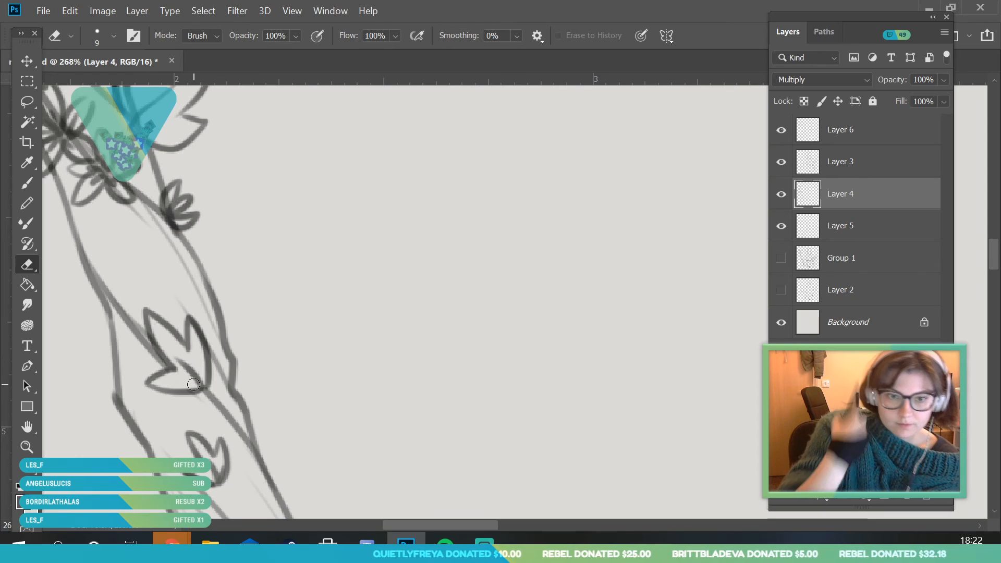
Erase the staff lines that overlap the two mid-shaft flowers, the small bud and the large leaf cluster beside them
{"action": "key", "text": "h"}
{"action": "mouse_move", "coordinate": [105, 277]}
{"action": "left_mouse_down"}
{"action": "mouse_move", "coordinate": [290, 342]}
{"action": "mouse_move", "coordinate": [234, 344]}
{"action": "left_mouse_up"}
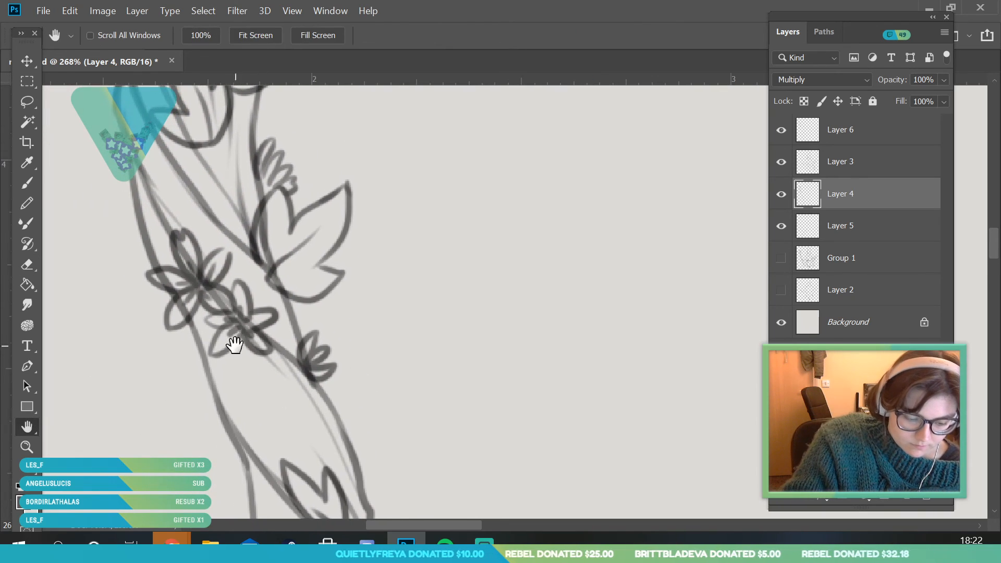
{"action": "key", "text": "e"}
{"action": "mouse_move", "coordinate": [159, 277]}
{"action": "left_mouse_down"}
{"action": "mouse_move", "coordinate": [178, 282]}
{"action": "mouse_move", "coordinate": [183, 319]}
{"action": "left_mouse_up"}
{"action": "mouse_move", "coordinate": [197, 281]}
{"action": "left_mouse_down"}
{"action": "mouse_move", "coordinate": [187, 254]}
{"action": "mouse_move", "coordinate": [259, 343]}
{"action": "mouse_move", "coordinate": [332, 349]}
{"action": "left_mouse_up"}
{"action": "mouse_move", "coordinate": [286, 282]}
{"action": "left_mouse_down"}
{"action": "mouse_move", "coordinate": [266, 260]}
{"action": "mouse_move", "coordinate": [265, 211]}
{"action": "mouse_move", "coordinate": [283, 204]}
{"action": "left_mouse_up"}
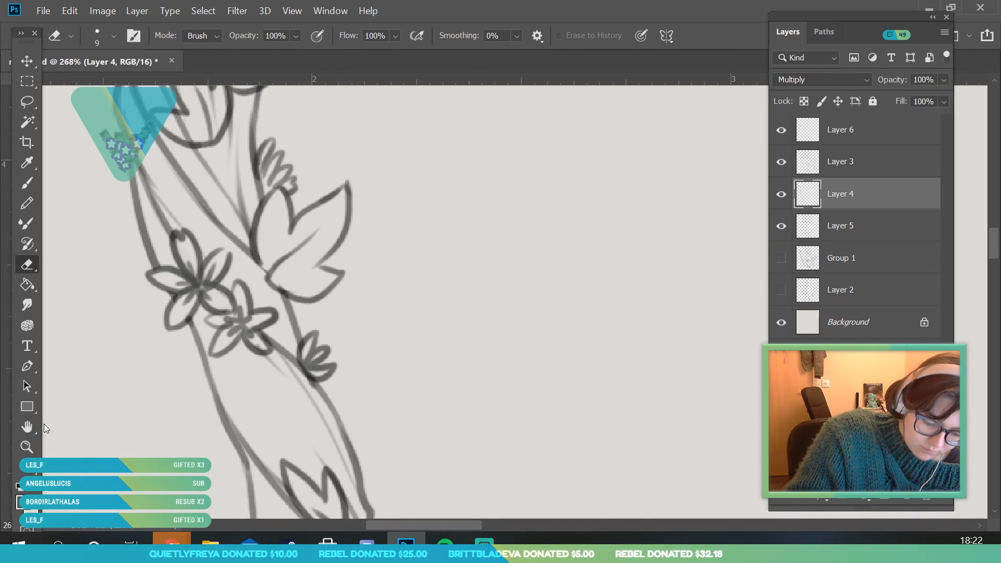
Erase the staff lines running through the two pointed leaf clusters near the top of the shaft
{"action": "left_click", "coordinate": [30, 428]}
{"action": "mouse_move", "coordinate": [188, 123]}
{"action": "left_mouse_down"}
{"action": "mouse_move", "coordinate": [263, 344]}
{"action": "mouse_move", "coordinate": [250, 336]}
{"action": "mouse_move", "coordinate": [257, 356]}
{"action": "left_mouse_up"}
{"action": "left_click", "coordinate": [32, 267]}
{"action": "left_click_drag", "start_coordinate": [286, 309], "coordinate": [280, 357]}
{"action": "mouse_move", "coordinate": [284, 251]}
{"action": "left_mouse_down"}
{"action": "mouse_move", "coordinate": [289, 284]}
{"action": "mouse_move", "coordinate": [286, 274]}
{"action": "mouse_move", "coordinate": [343, 294]}
{"action": "left_mouse_up"}
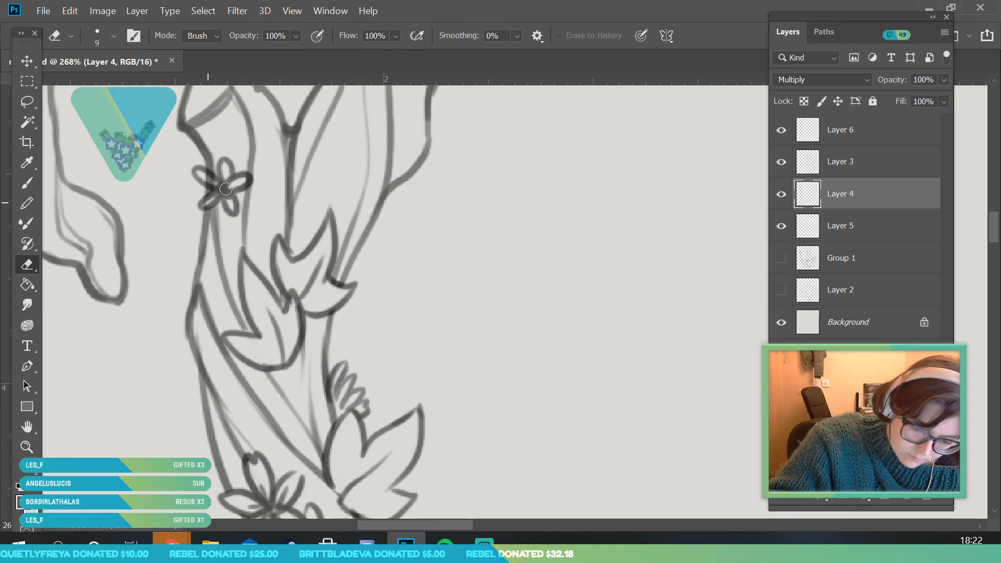
Erase the staff lines showing through the lower leaf cluster, the spiky bud and the two flowers on the crook's left side
{"action": "key", "text": "z"}
{"action": "left_click_drag", "start_coordinate": [128, 418], "coordinate": [244, 299]}
{"action": "left_click_drag", "start_coordinate": [162, 224], "coordinate": [75, 271]}
{"action": "key", "text": "g"}
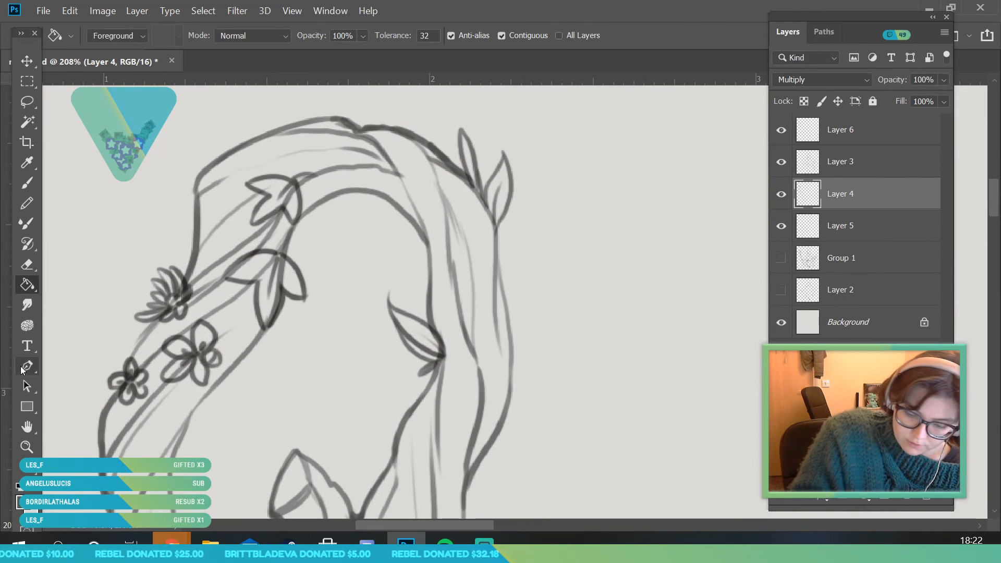
{"action": "key", "text": "e"}
{"action": "mouse_move", "coordinate": [265, 261]}
{"action": "left_mouse_down"}
{"action": "mouse_move", "coordinate": [275, 261]}
{"action": "mouse_move", "coordinate": [281, 284]}
{"action": "mouse_move", "coordinate": [267, 317]}
{"action": "left_mouse_up"}
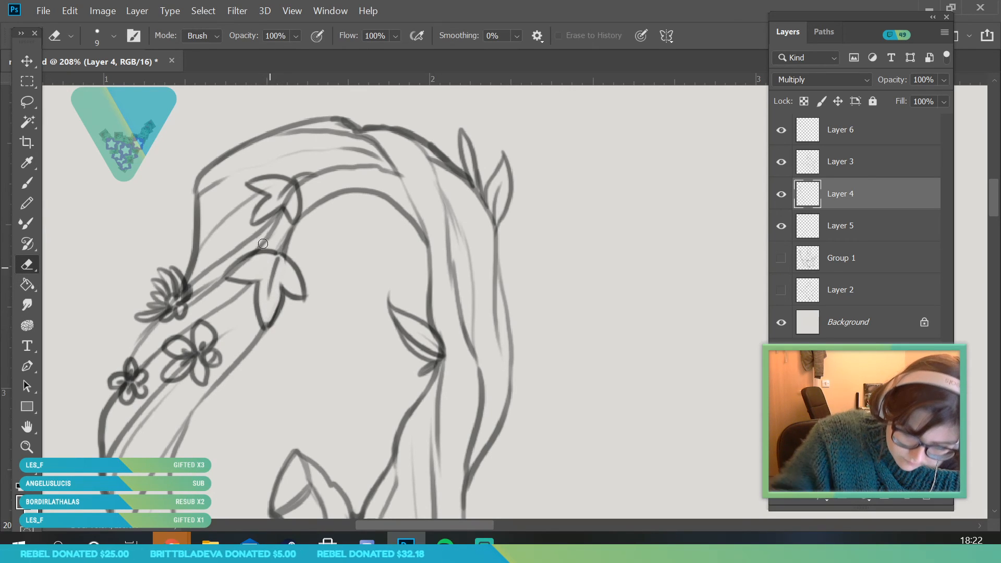
{"action": "left_click_drag", "start_coordinate": [173, 311], "coordinate": [182, 296]}
{"action": "left_click_drag", "start_coordinate": [204, 350], "coordinate": [172, 375]}
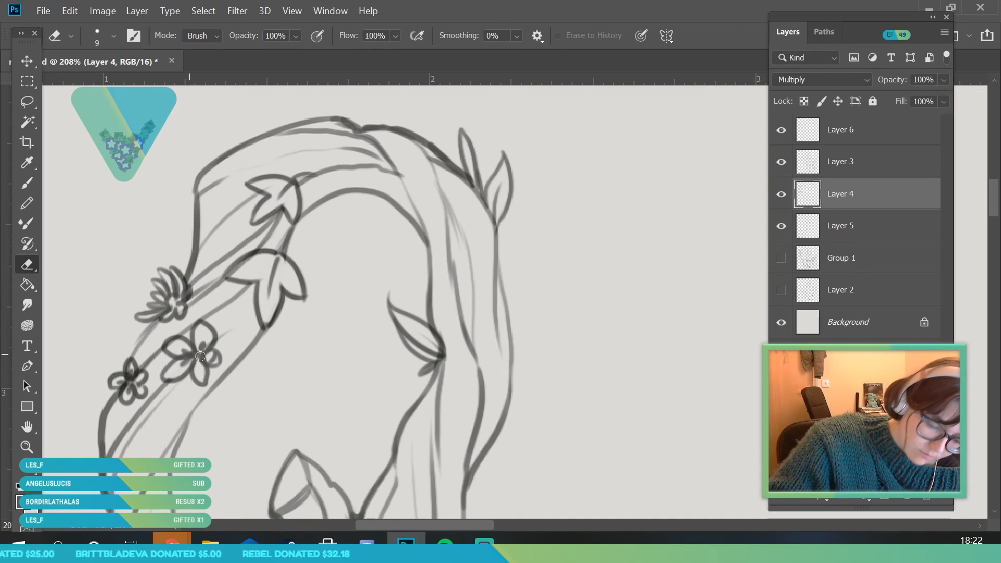
{"action": "mouse_move", "coordinate": [125, 383]}
{"action": "left_mouse_down"}
{"action": "mouse_move", "coordinate": [134, 374]}
{"action": "mouse_move", "coordinate": [127, 389]}
{"action": "left_mouse_up"}
Examine the whole figure and the decorated staff to judge the overall line art
{"action": "key", "text": "z"}
{"action": "mouse_move", "coordinate": [245, 213]}
{"action": "left_mouse_down"}
{"action": "mouse_move", "coordinate": [322, 234]}
{"action": "mouse_move", "coordinate": [297, 305]}
{"action": "left_mouse_up"}
{"action": "left_click_drag", "start_coordinate": [370, 276], "coordinate": [405, 378]}
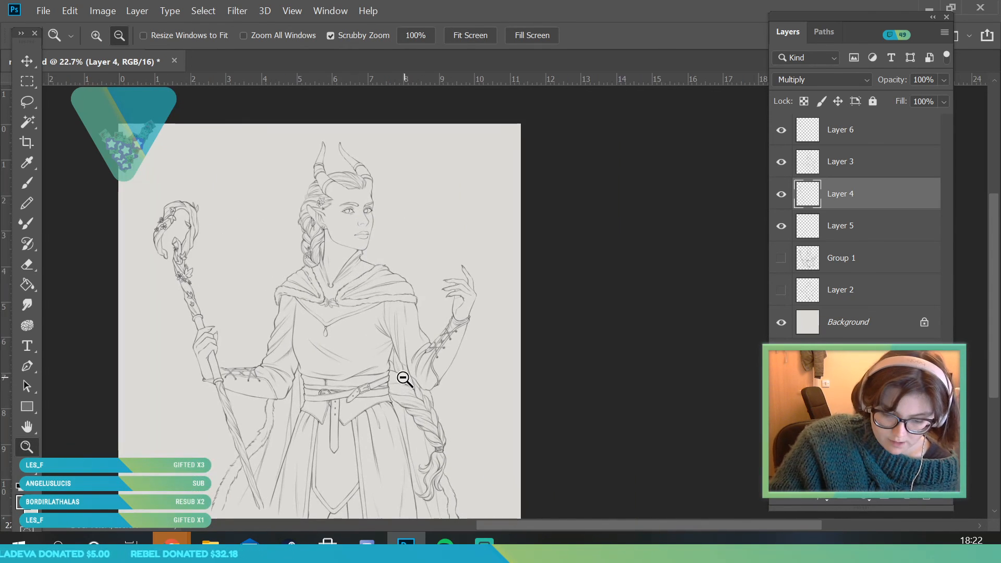
{"action": "left_click_drag", "start_coordinate": [443, 271], "coordinate": [453, 354]}
{"action": "left_click_drag", "start_coordinate": [379, 506], "coordinate": [384, 510]}
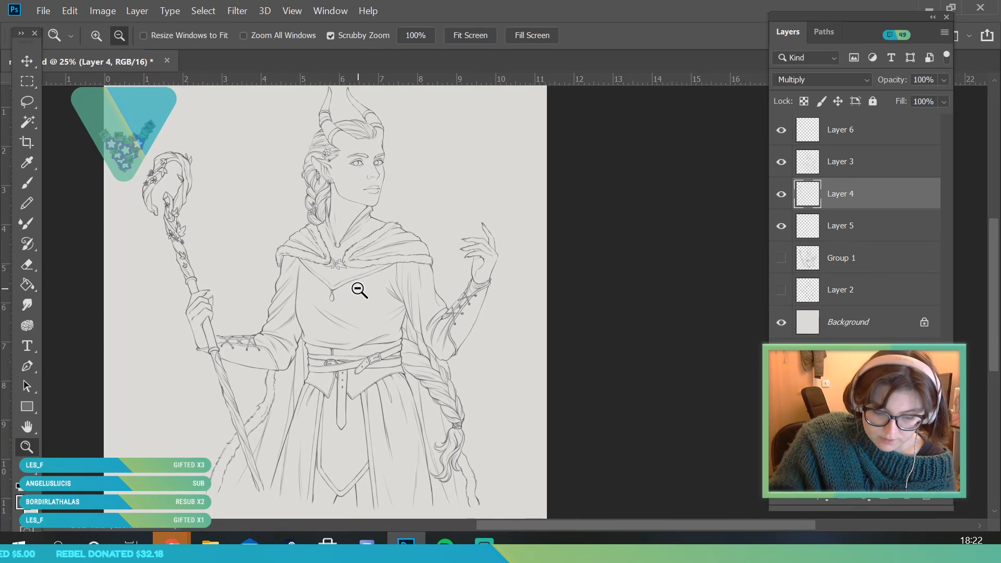
{"action": "left_click", "coordinate": [359, 290], "text": "alt"}
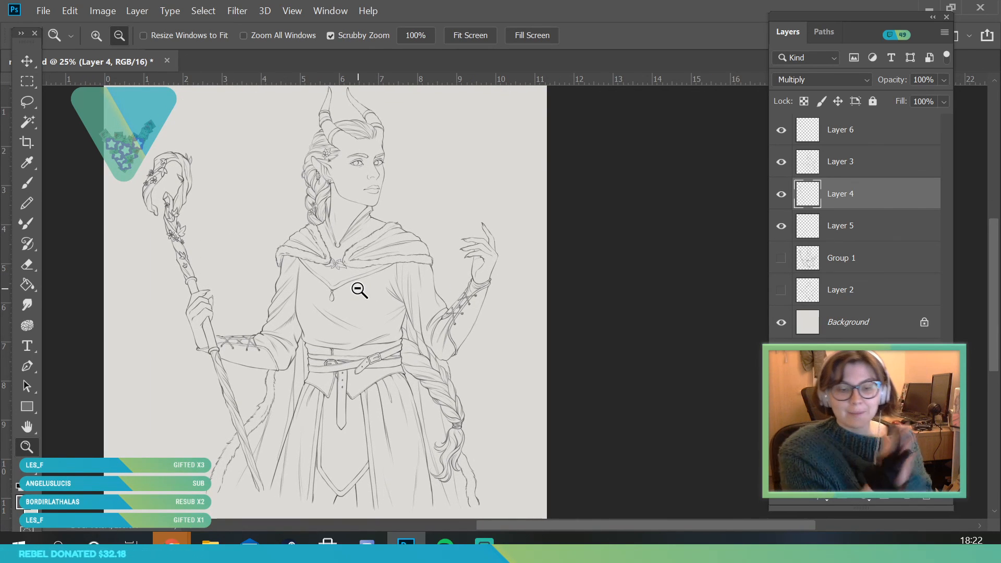